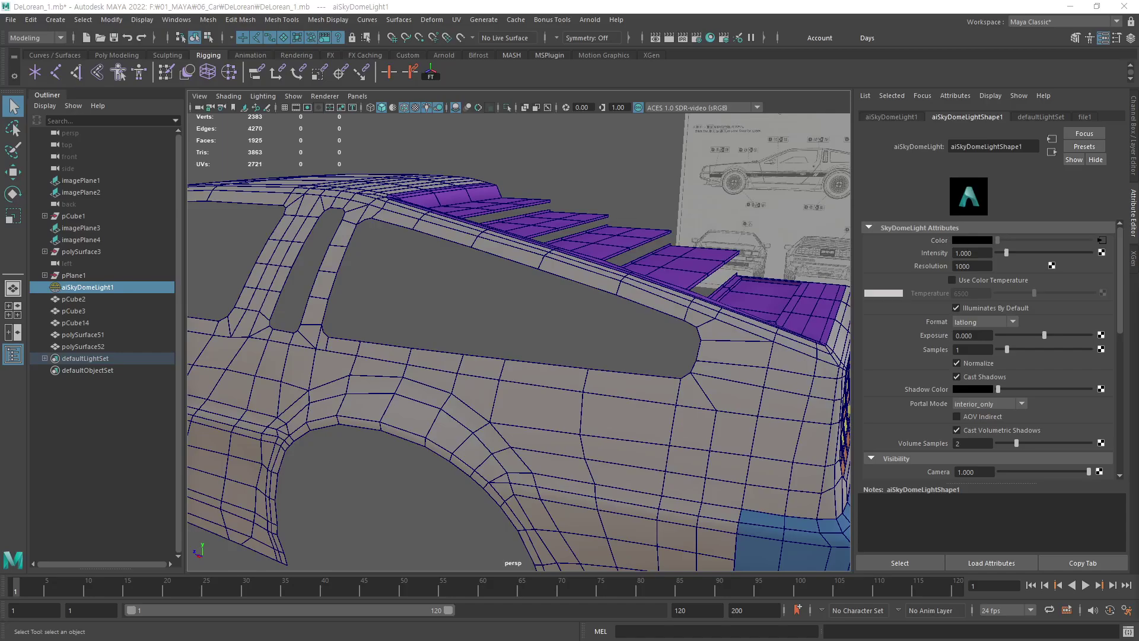
Orbit to a raised three-quarter view of the car's rear and select the body mesh.
scroll(677, 428, "down", 5)
mouse_move(677, 428)
left_mouse_down("alt")
mouse_move(569, 414)
mouse_move(581, 332)
mouse_move(673, 399)
mouse_move(672, 452)
mouse_move(610, 419)
mouse_move(666, 457)
mouse_move(725, 419)
mouse_move(600, 432)
mouse_move(709, 434)
left_mouse_up("alt")
left_click(581, 319)
left_click(612, 330)
left_click_drag(344, 410, 369, 428)
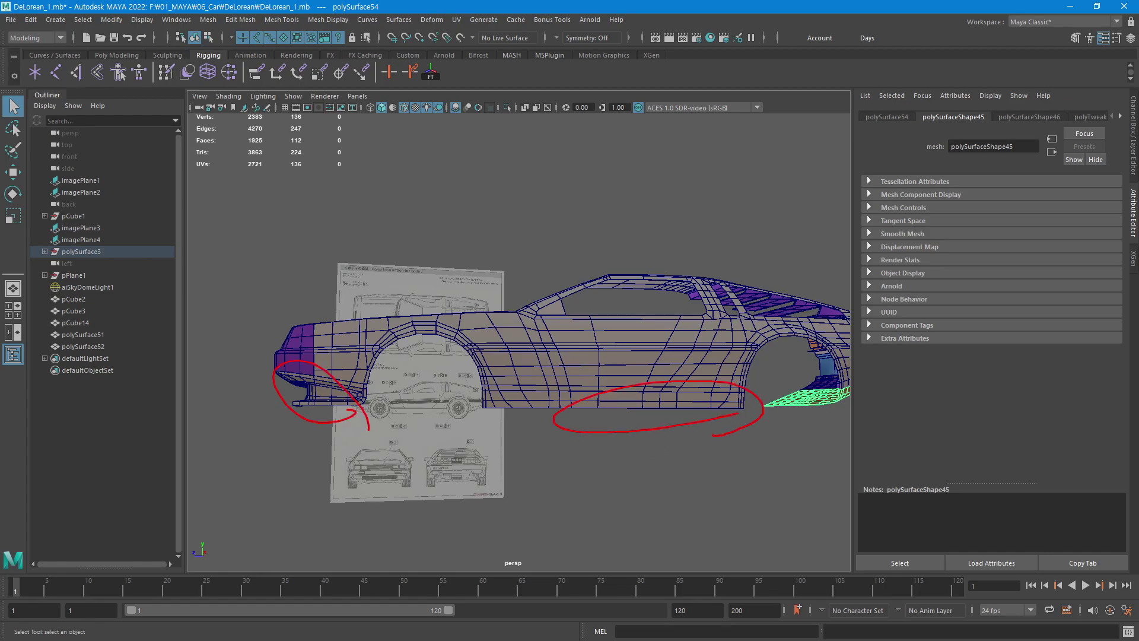
left_click_drag(755, 386, 681, 399, "alt")
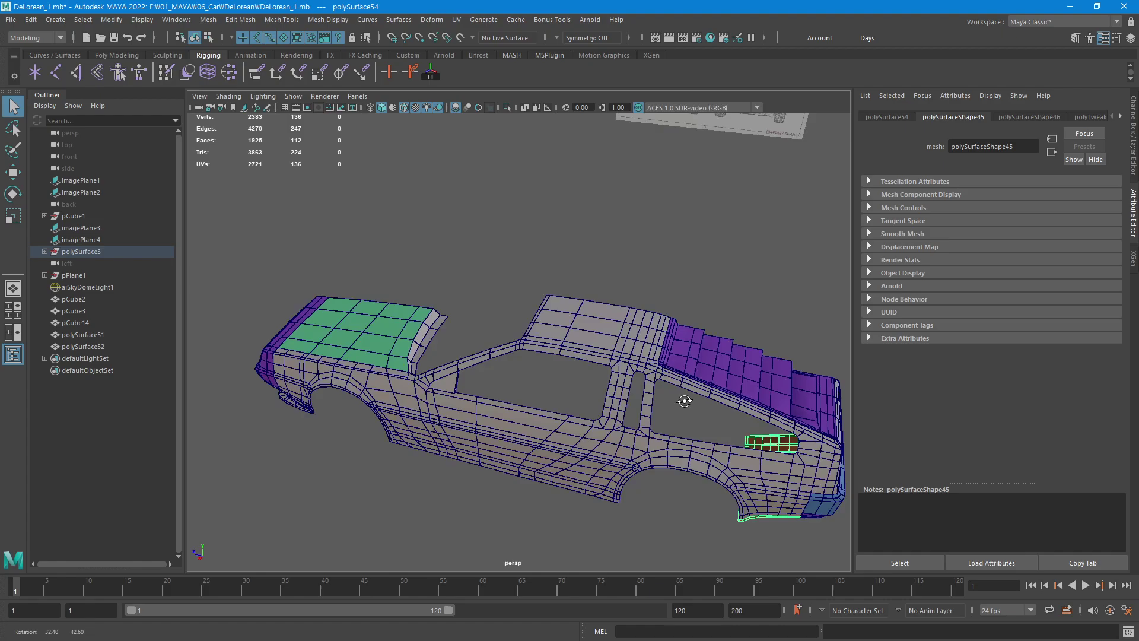
mouse_move(681, 400)
right_mouse_down("alt")
mouse_move(553, 418)
mouse_move(801, 369)
right_mouse_up("alt")
left_click(719, 389)
scroll(729, 411, "up", 2)
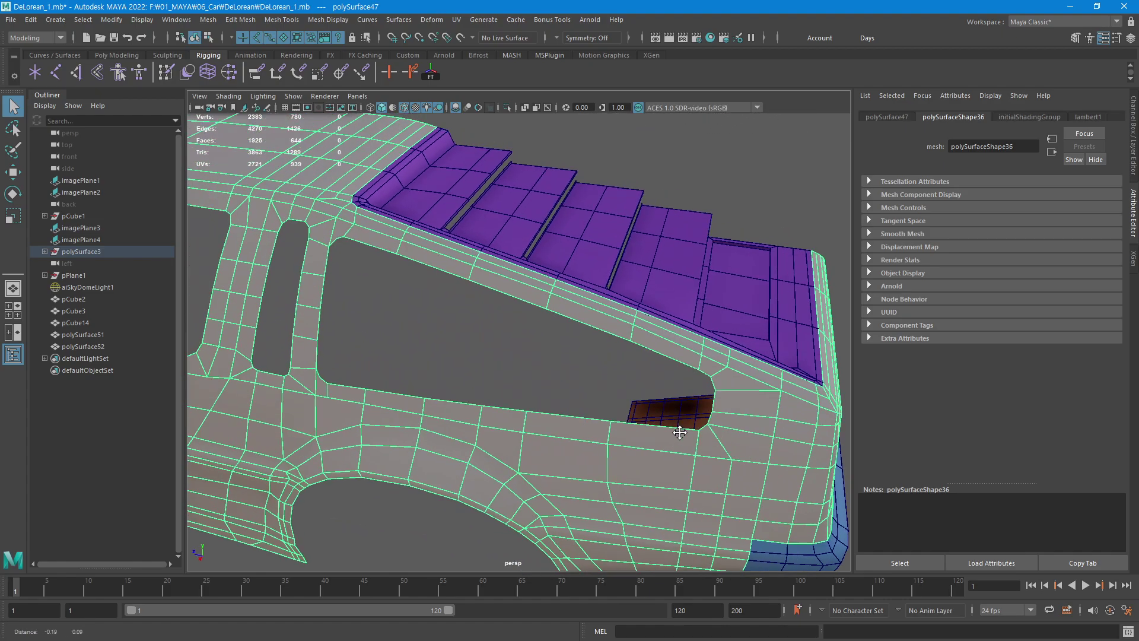
scroll(695, 468, "up", 3)
scroll(695, 469, "down", 5)
scroll(688, 432, "up", 5)
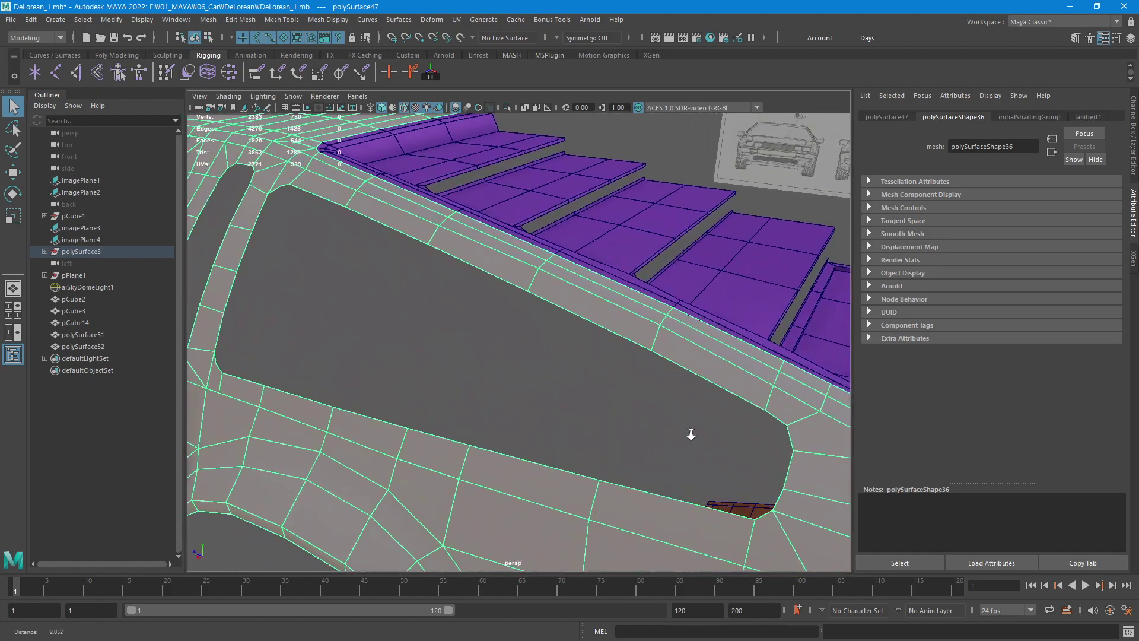
Select the rear side window's border edge loop and extrude it with a slight offset.
key("F10")
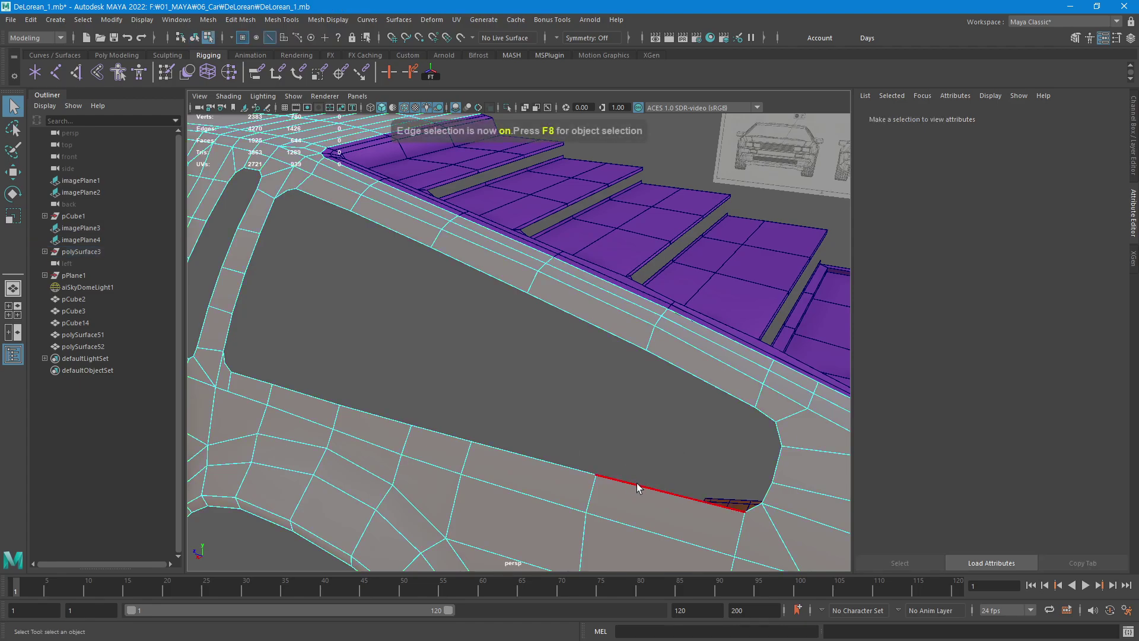
double_click(636, 483)
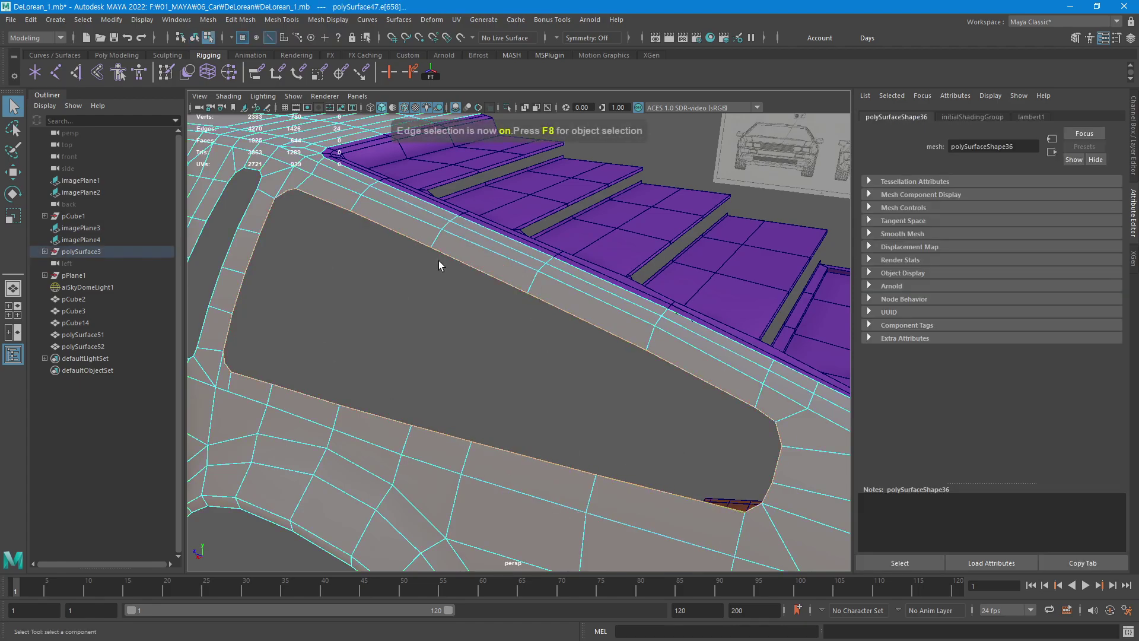
mouse_move(639, 455)
left_mouse_down("alt")
mouse_move(653, 460)
mouse_move(635, 457)
left_mouse_up("alt")
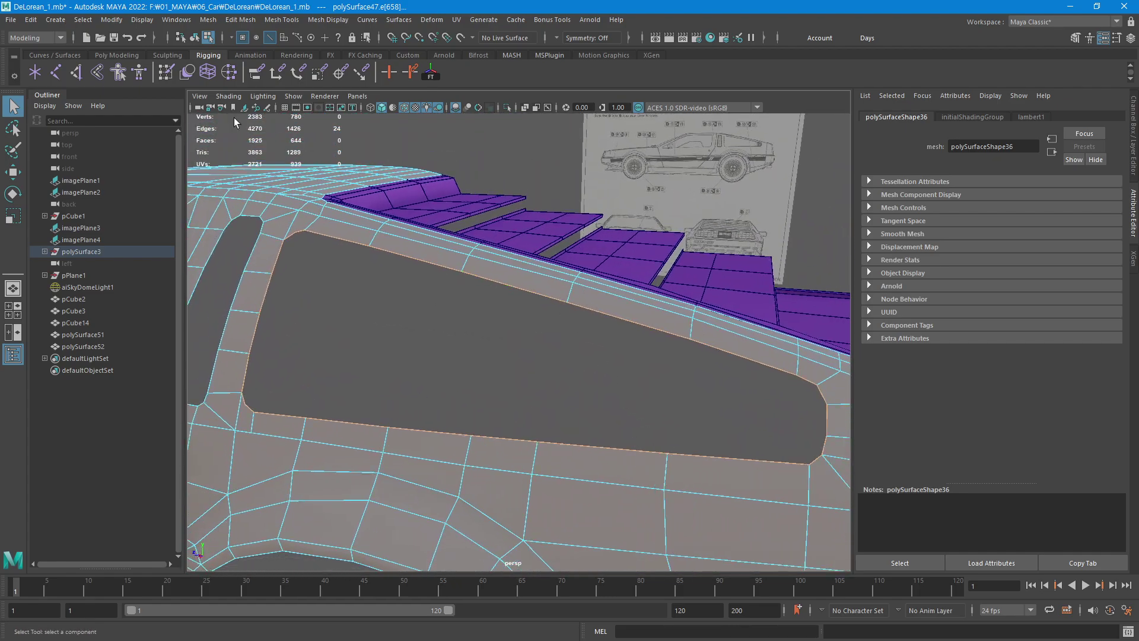
left_click(123, 56)
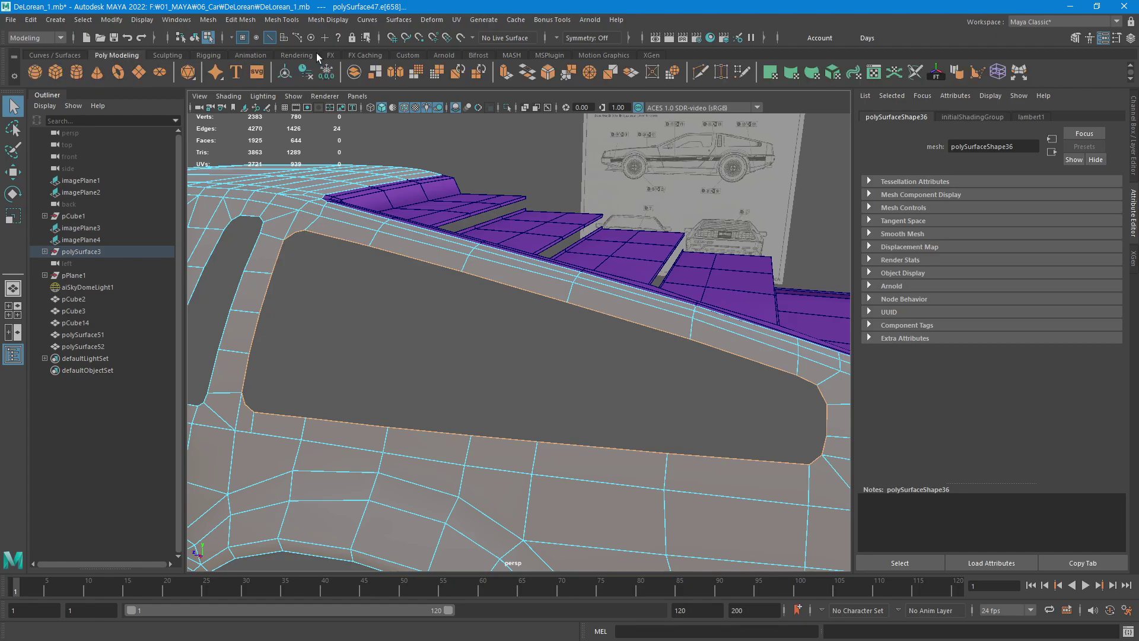
left_click(505, 72)
key("f")
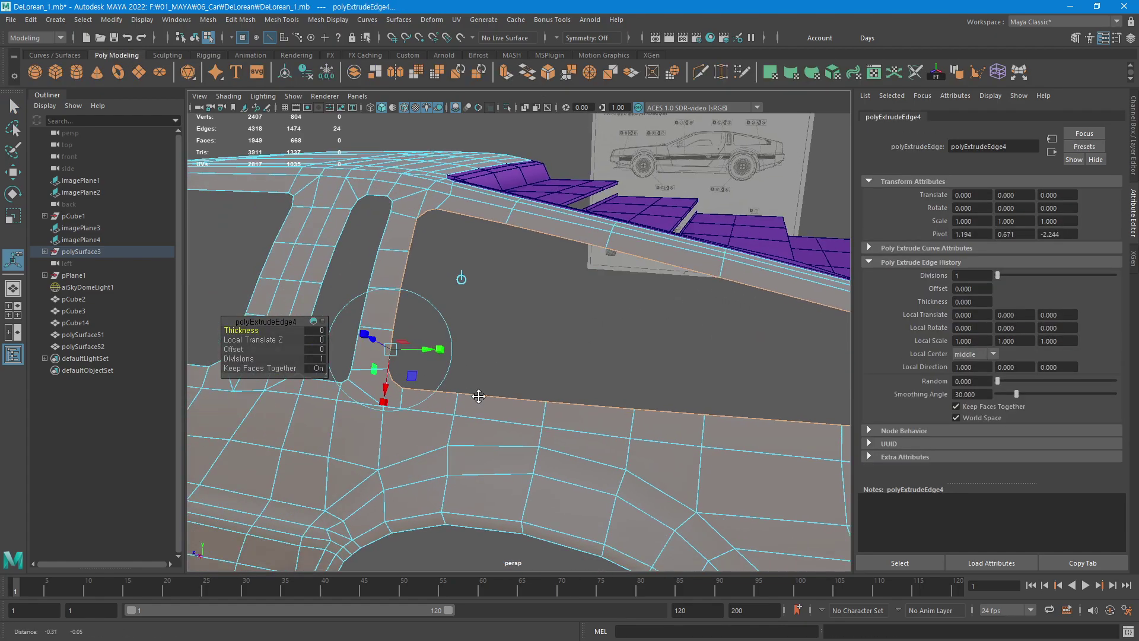
left_click_drag(540, 333, 541, 335)
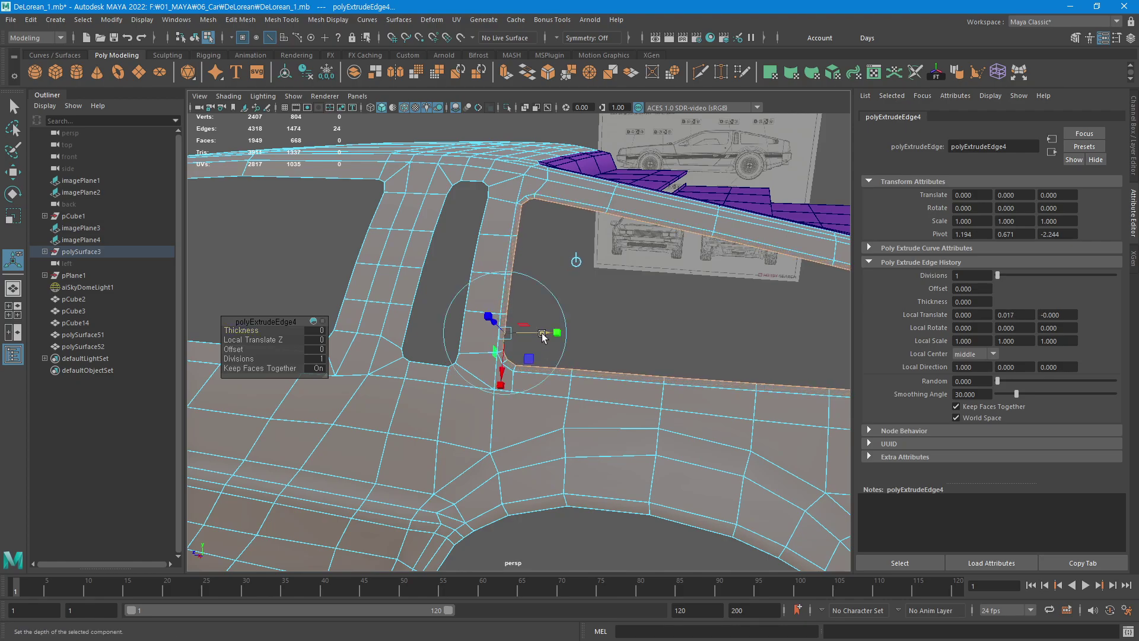
Fine-tune the extruded edges' offset to 0.018 in the side view, then review the window.
key("space")
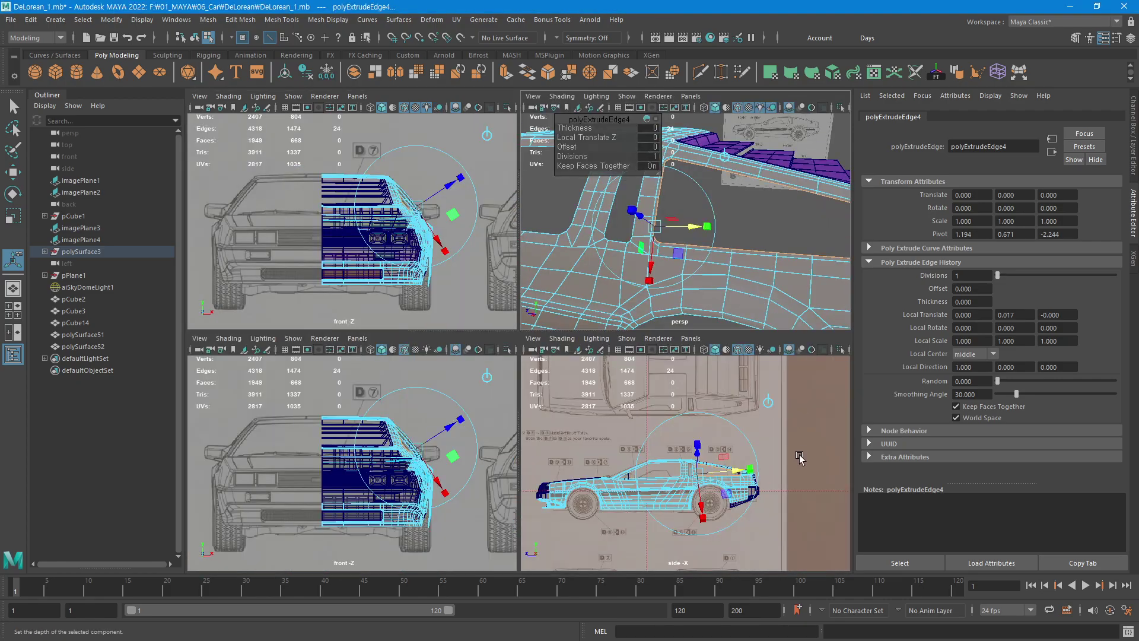
key("space")
key("f")
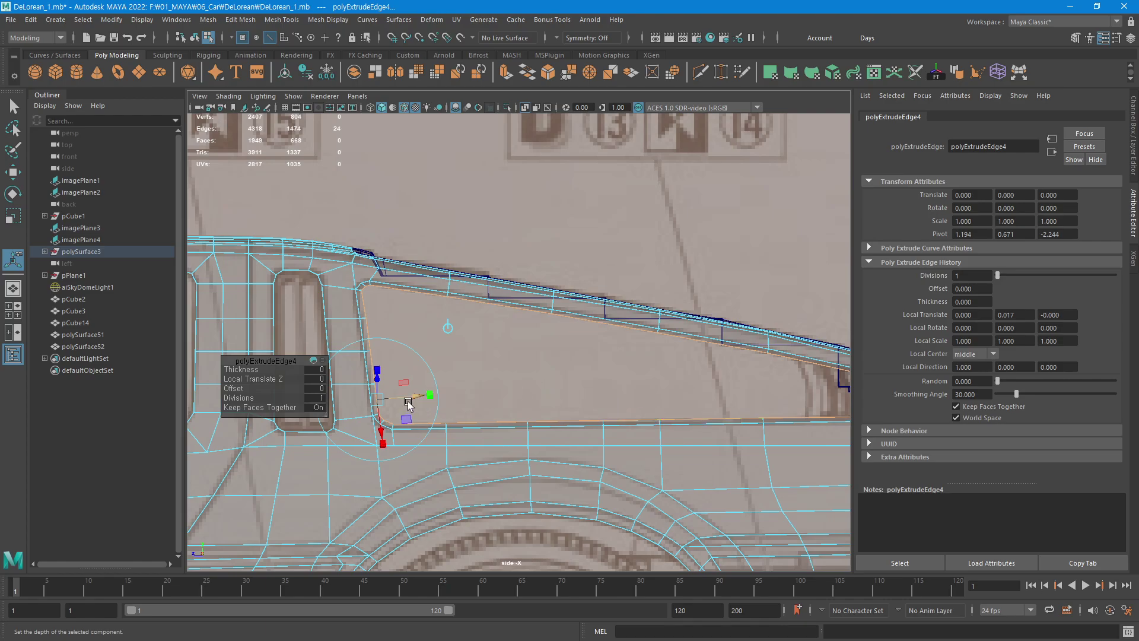
left_click_drag(408, 405, 414, 402)
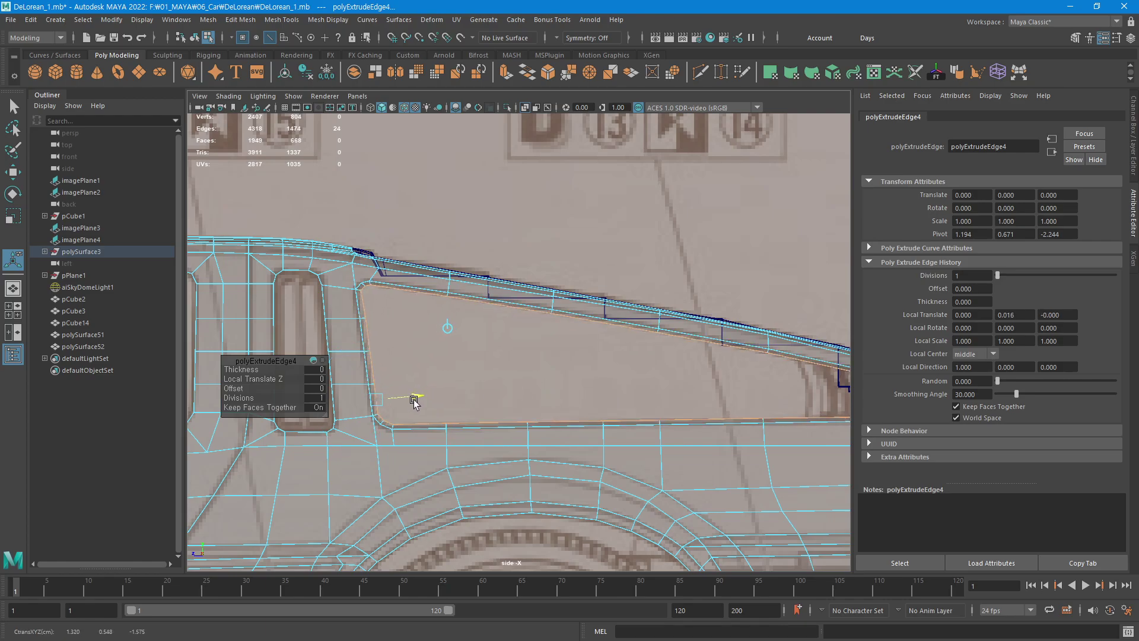
left_click_drag(414, 402, 425, 409)
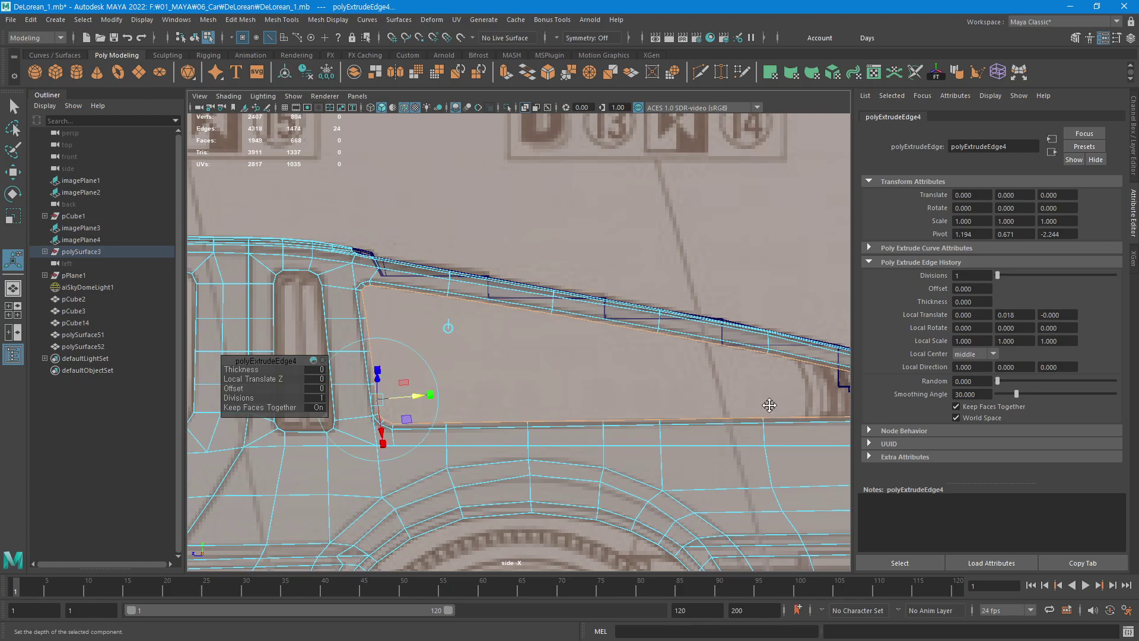
key("space")
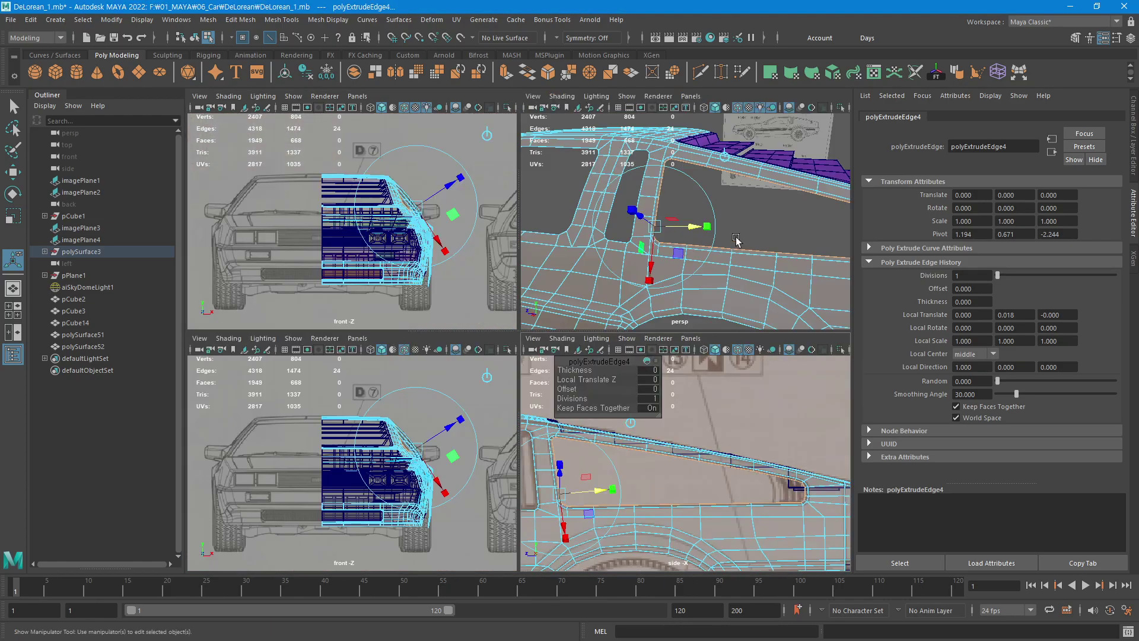
key("space")
left_click_drag(755, 343, 547, 316, "alt")
mouse_move(547, 316)
middle_mouse_down("alt")
mouse_move(679, 327)
mouse_move(648, 325)
middle_mouse_up("alt")
mouse_move(648, 326)
left_mouse_down("alt")
mouse_move(611, 326)
mouse_move(666, 325)
mouse_move(588, 323)
left_mouse_up("alt")
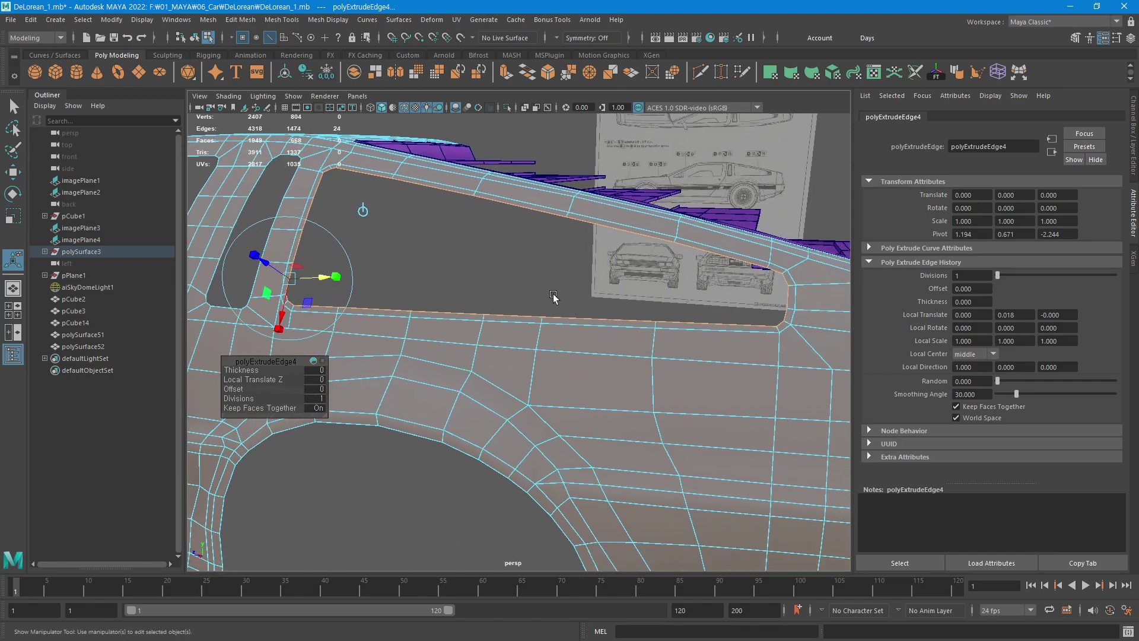
Select the thin face ring around the window and extract it as a separate piece.
key("q")
key("F11")
left_click(600, 319)
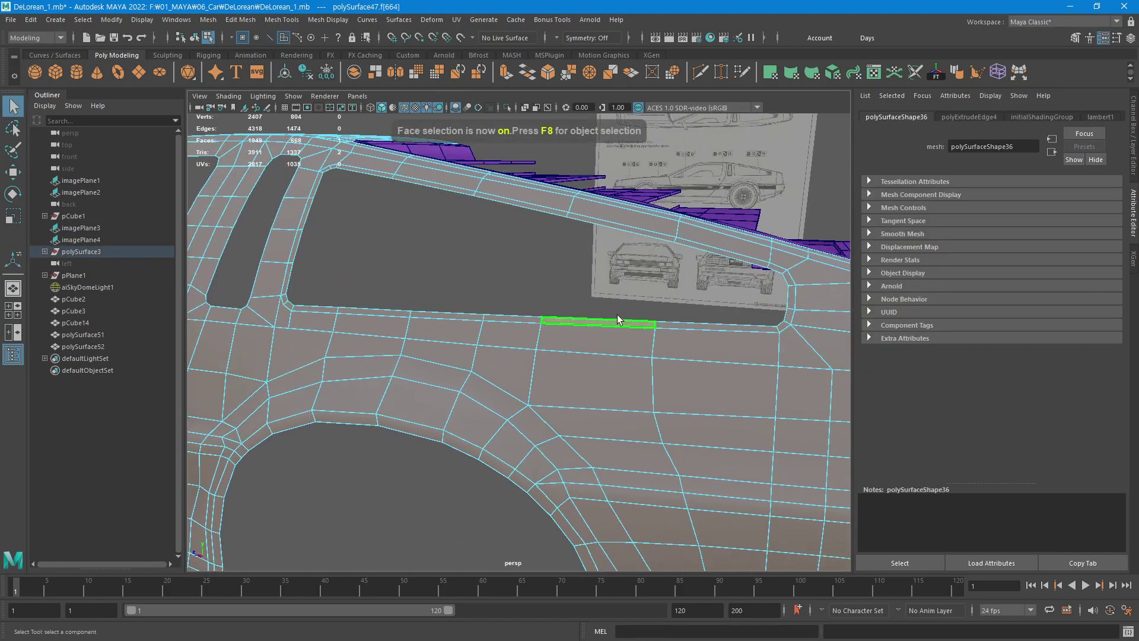
double_click(664, 322, "shift")
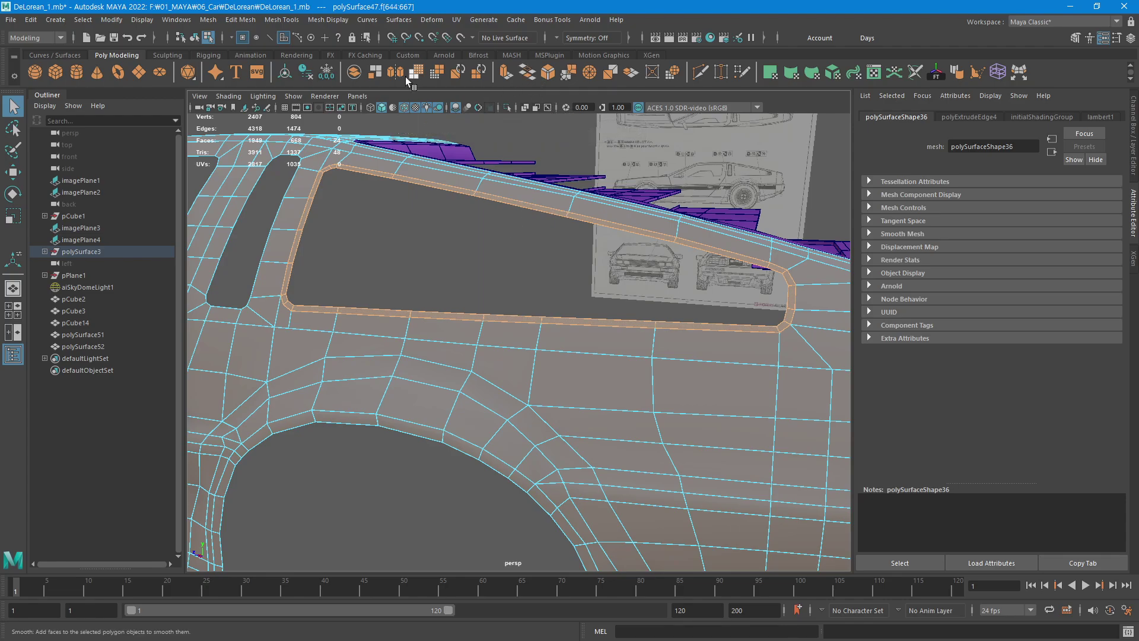
left_click(376, 71)
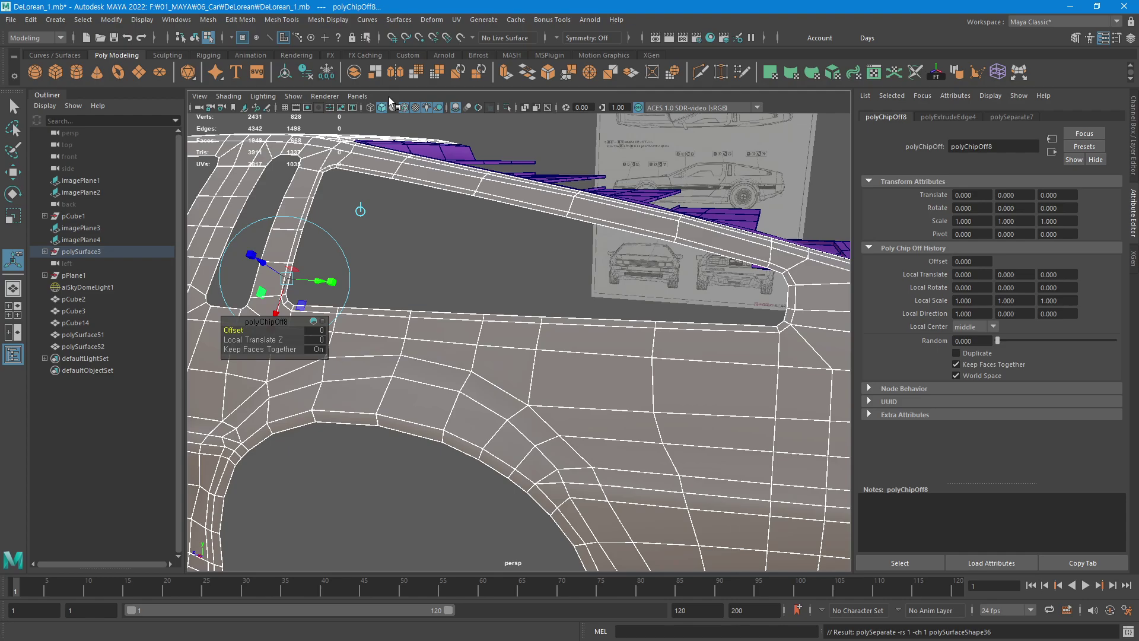
left_click(445, 259)
Select the extracted window-frame surface polySurface56 and inspect its rounded corner.
left_click_drag(479, 347, 480, 396, "alt")
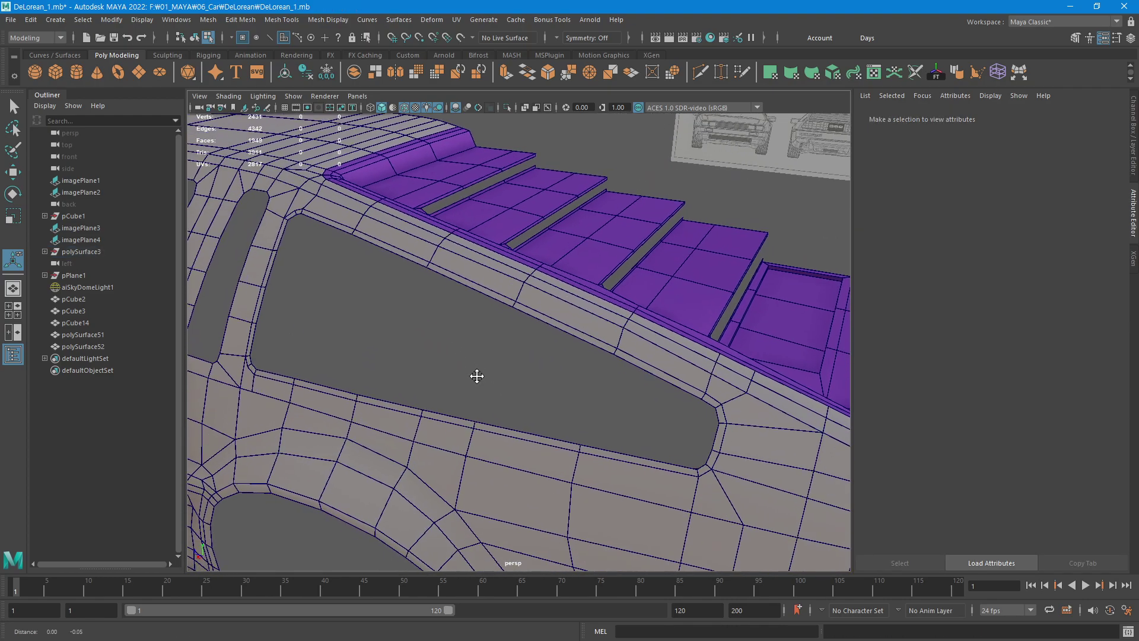
key("q")
key("F8")
left_click(486, 425)
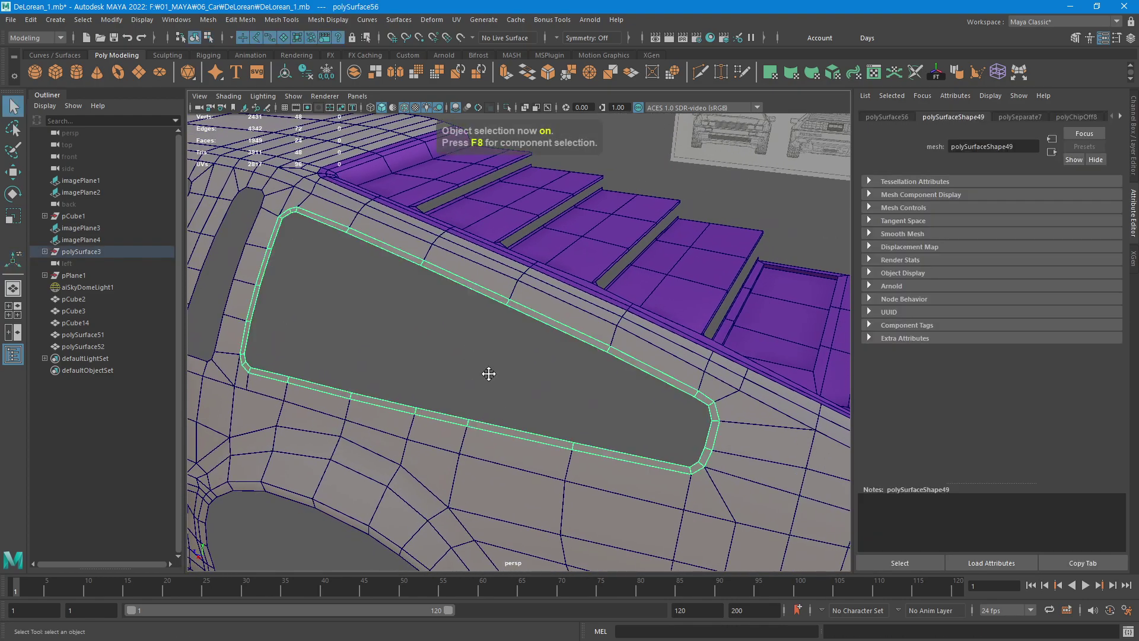
right_click_drag(488, 374, 550, 358, "alt")
left_click_drag(586, 373, 538, 380, "alt")
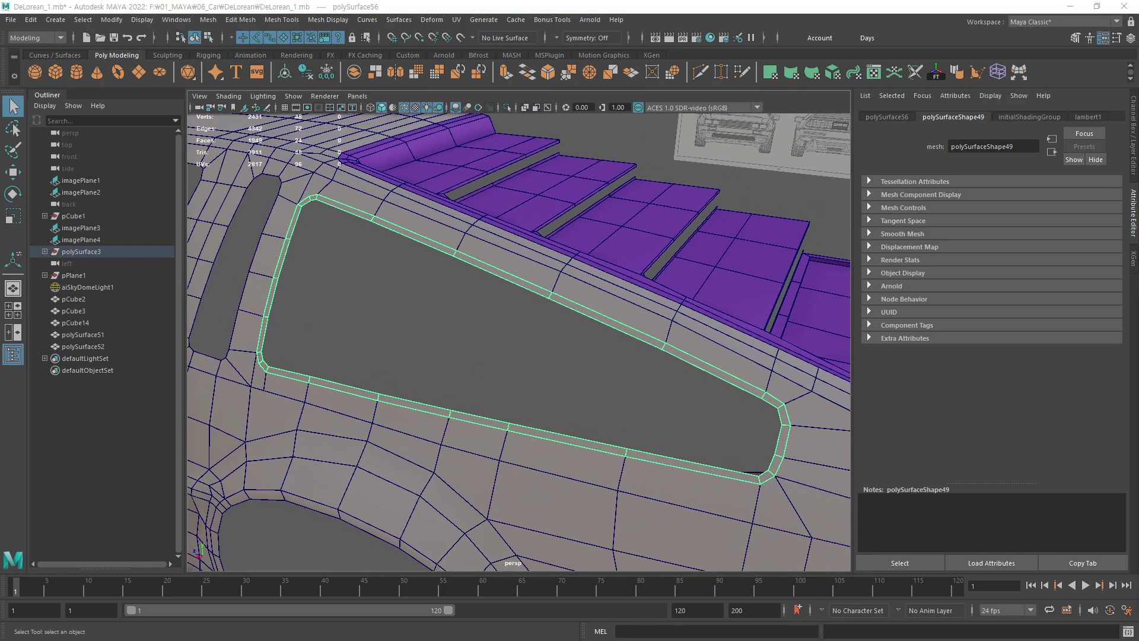
scroll(518, 342, "up", 3)
mouse_move(526, 287)
left_mouse_down("alt")
mouse_move(582, 348)
mouse_move(534, 326)
mouse_move(564, 331)
mouse_move(544, 334)
mouse_move(577, 326)
left_mouse_up("alt")
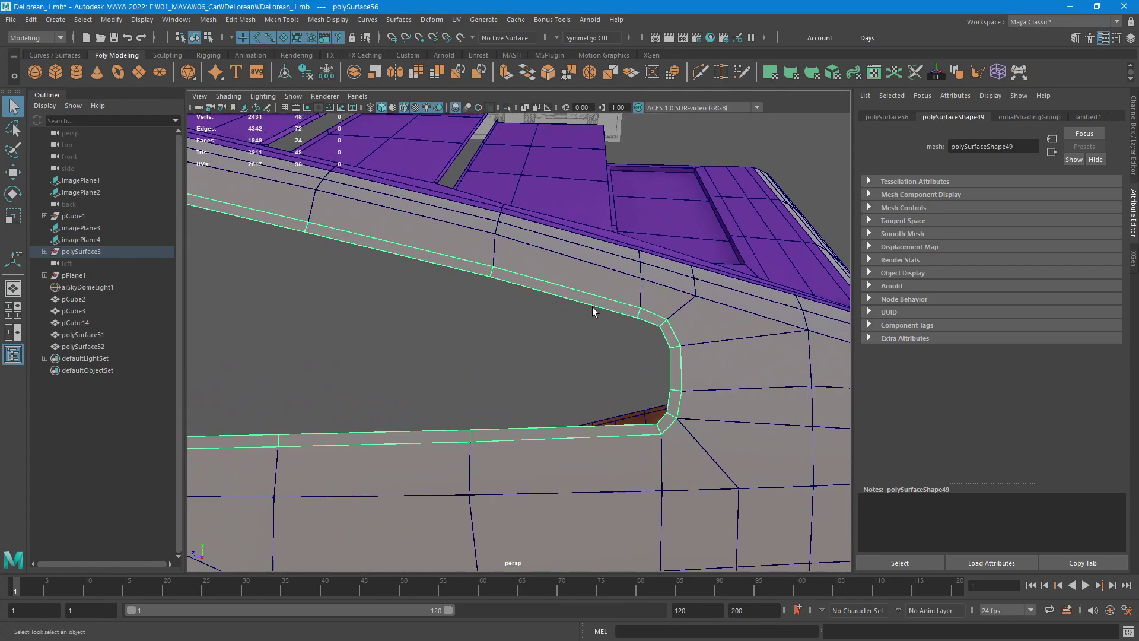
Select the frame's top and bottom edges and bridge them.
key("F10")
left_click(578, 304)
left_click(579, 426, "shift")
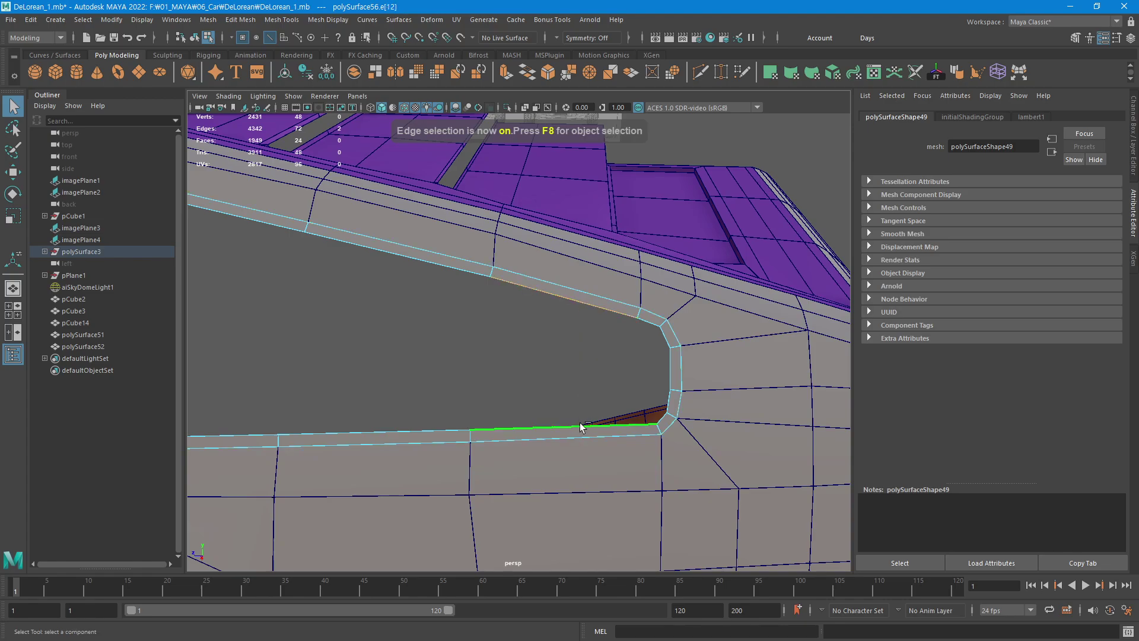
key("space")
key("space")
scroll(588, 443, "up", 3)
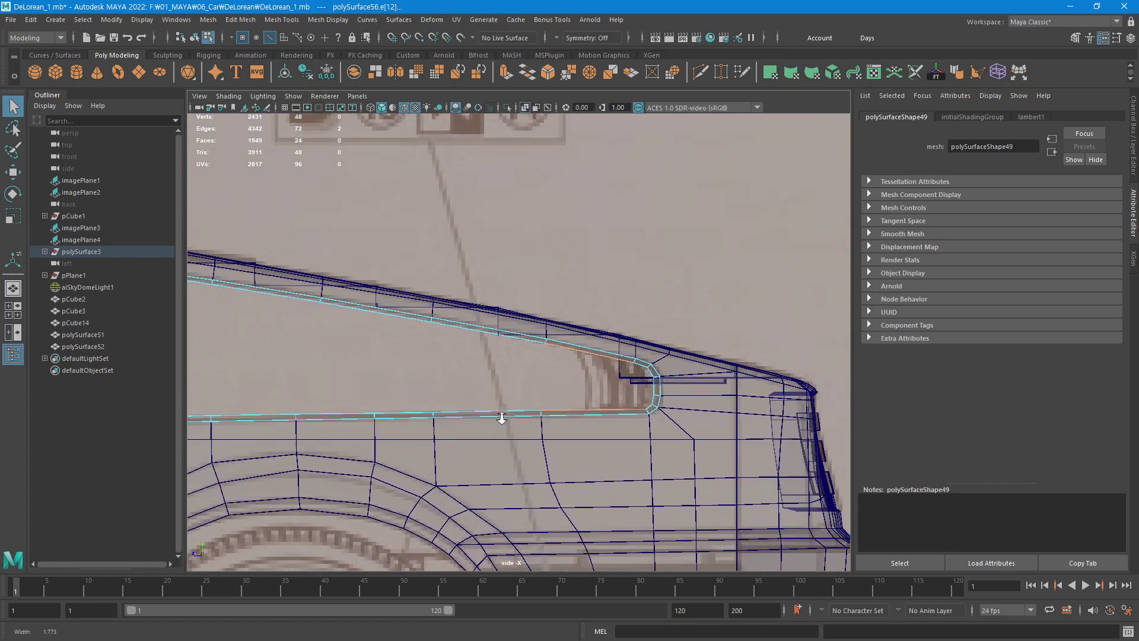
scroll(665, 363, "up", 3)
scroll(664, 363, "up", 2)
left_click_drag(658, 359, 665, 363, "alt")
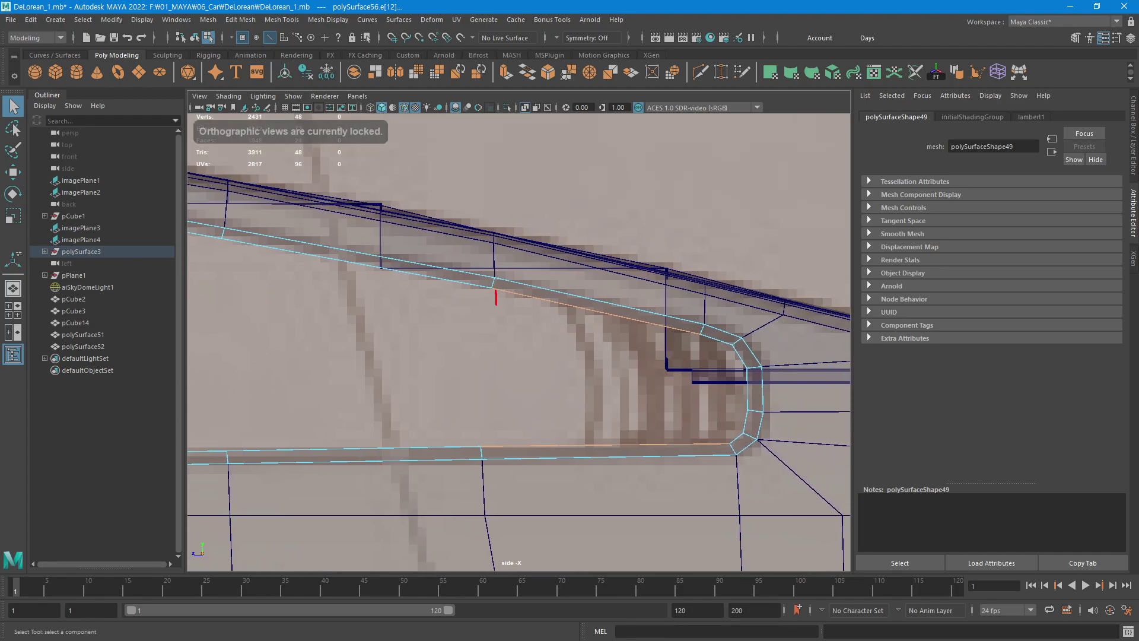
left_click_drag(489, 439, 681, 427)
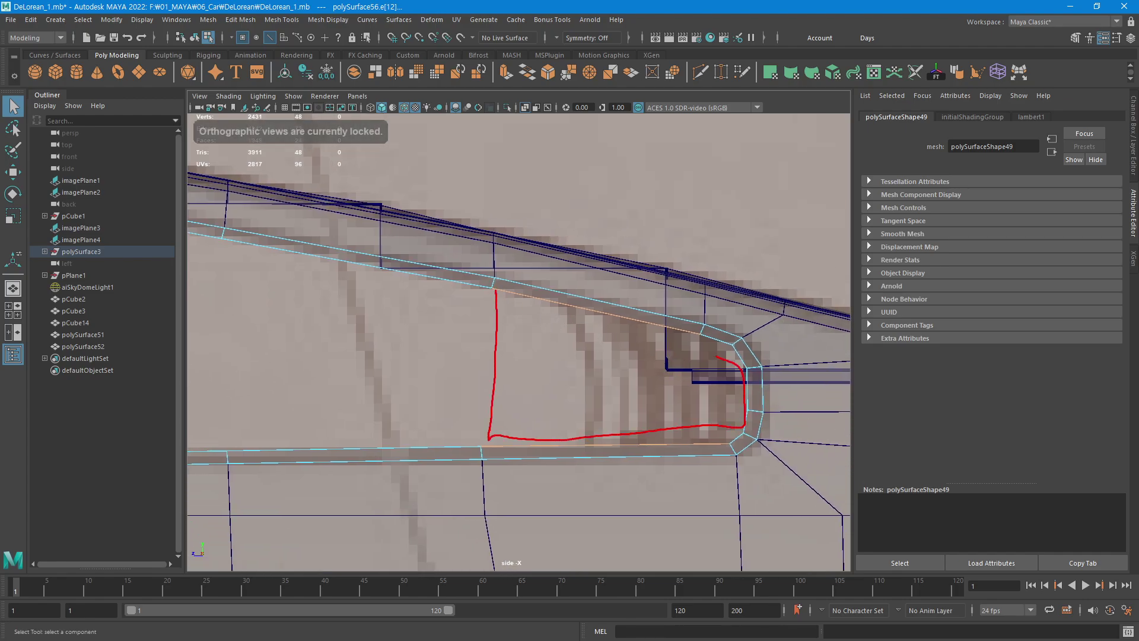
left_click_drag(718, 356, 564, 333)
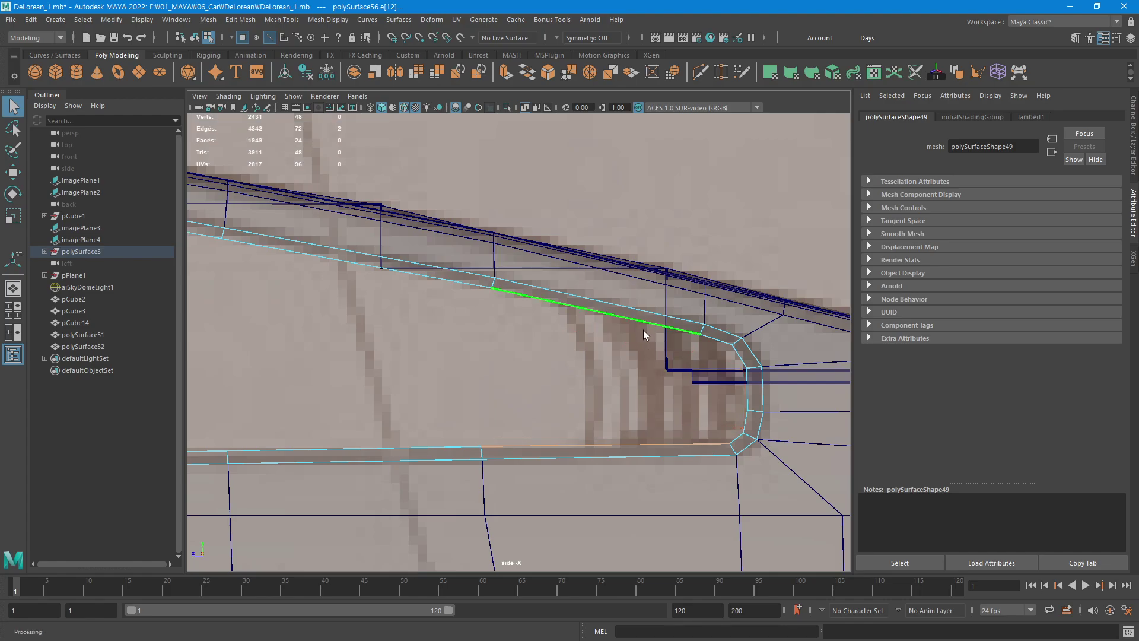
left_click(645, 437, "shift")
left_click(527, 72)
Fill the vent's remaining open border with a face.
middle_click_drag(713, 397, 630, 361, "alt")
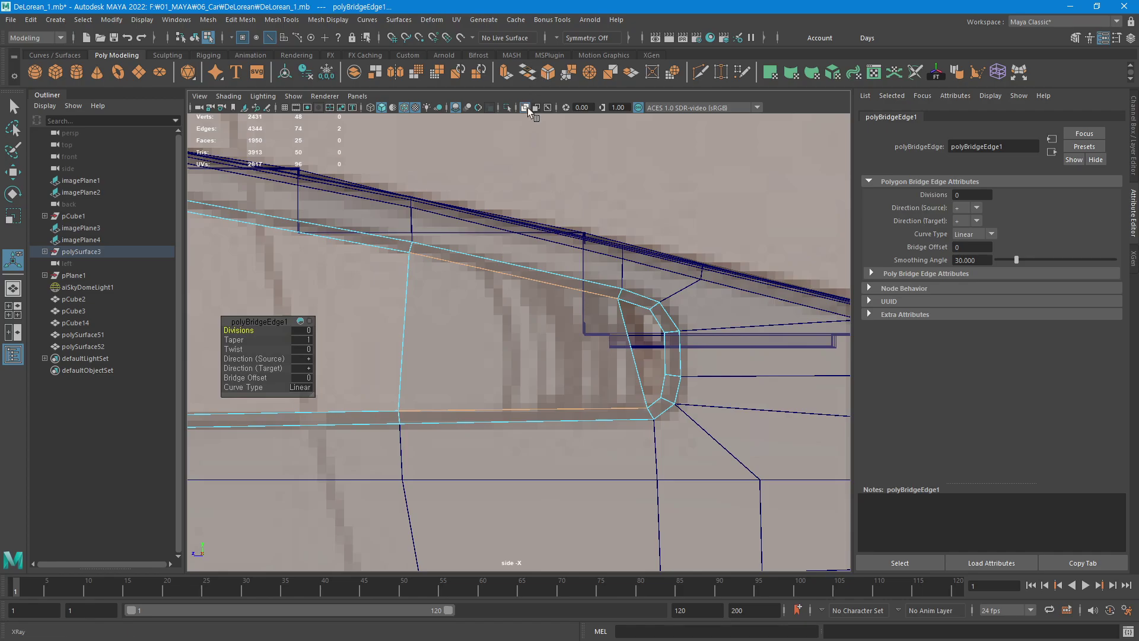
middle_click_drag(647, 344, 613, 332, "alt")
key("q")
left_click(596, 325)
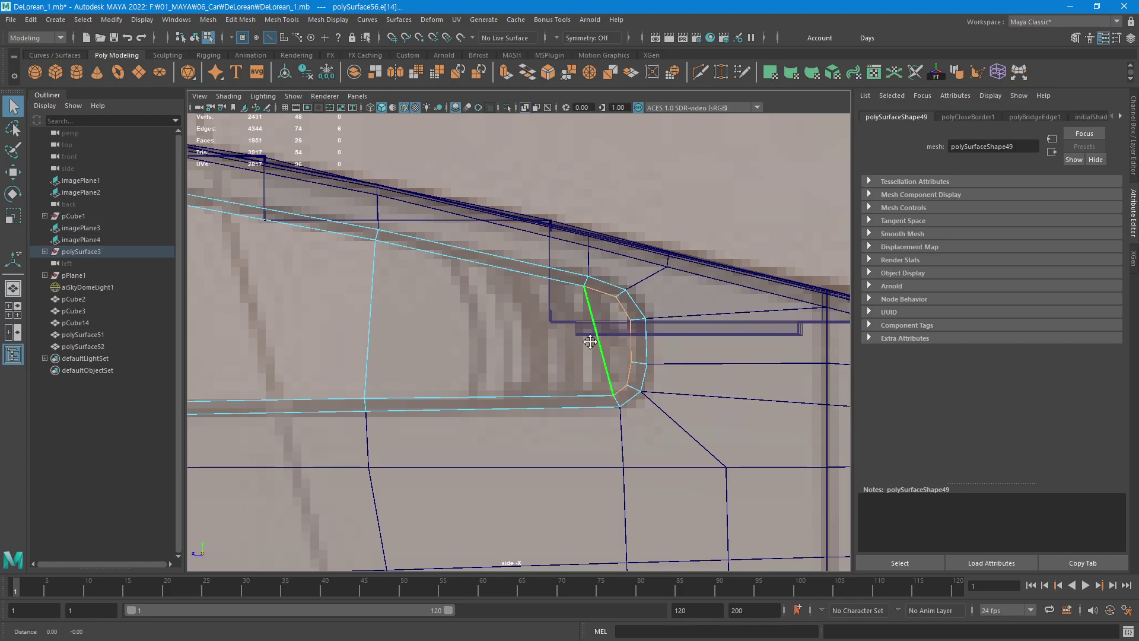
key("space")
key("space")
Delete the diagonal edge running across the new vent face.
left_click_drag(589, 385, 631, 381, "alt")
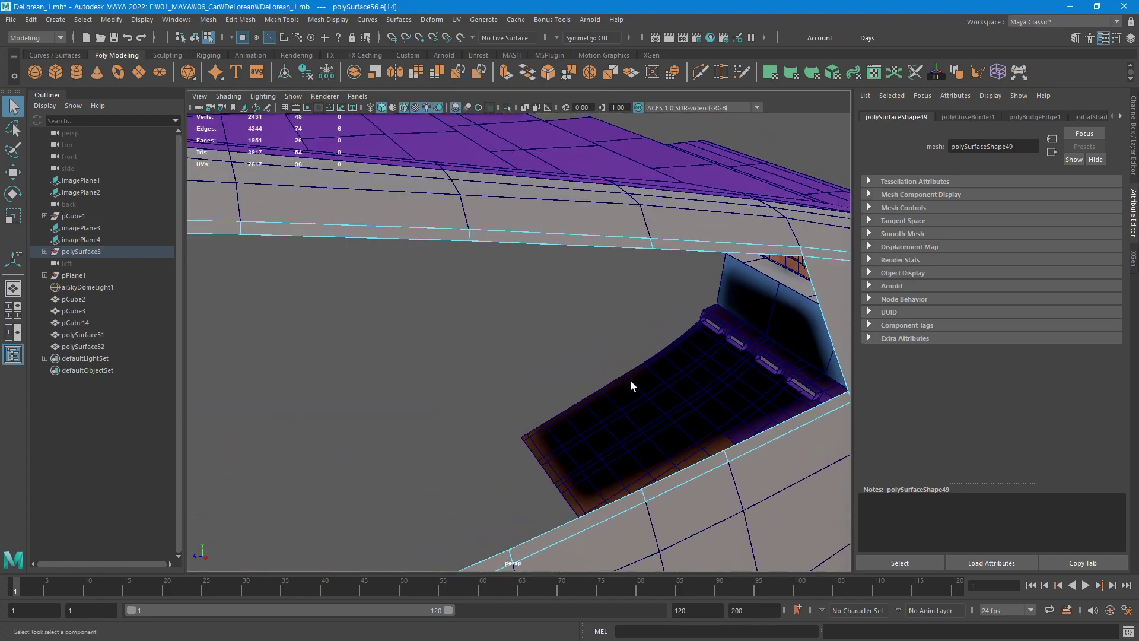
left_click(585, 336)
mouse_move(585, 336)
left_mouse_down("alt")
mouse_move(679, 298)
mouse_move(587, 317)
left_mouse_up("alt")
middle_click_drag(587, 316, 533, 364, "alt")
right_click_drag(534, 363, 656, 346, "alt")
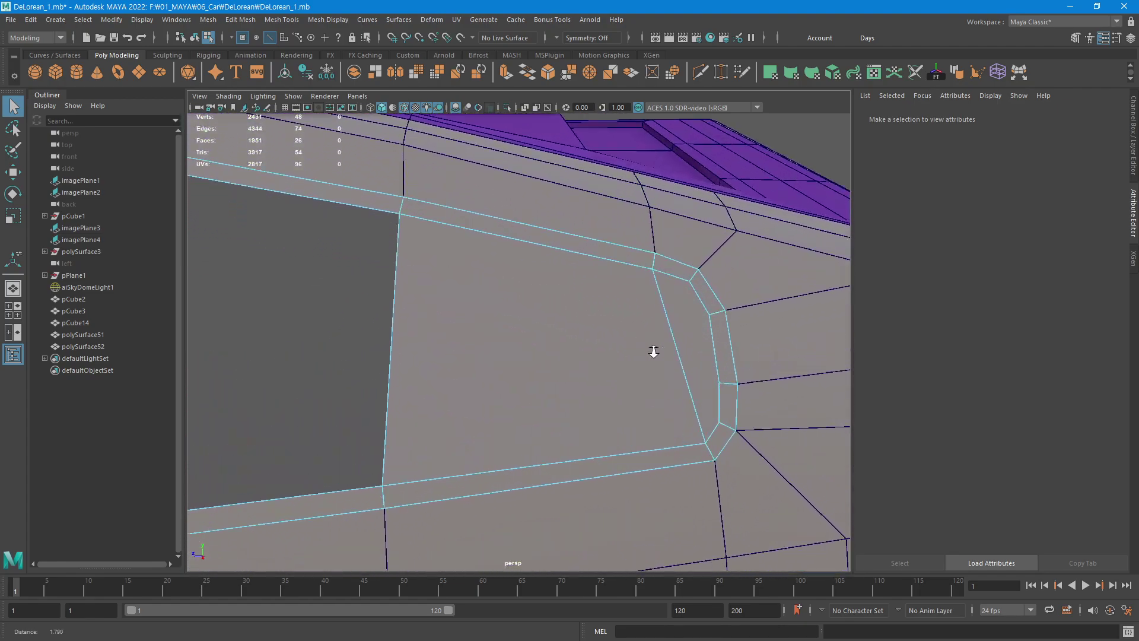
left_click_drag(656, 346, 599, 371, "alt")
key("F10")
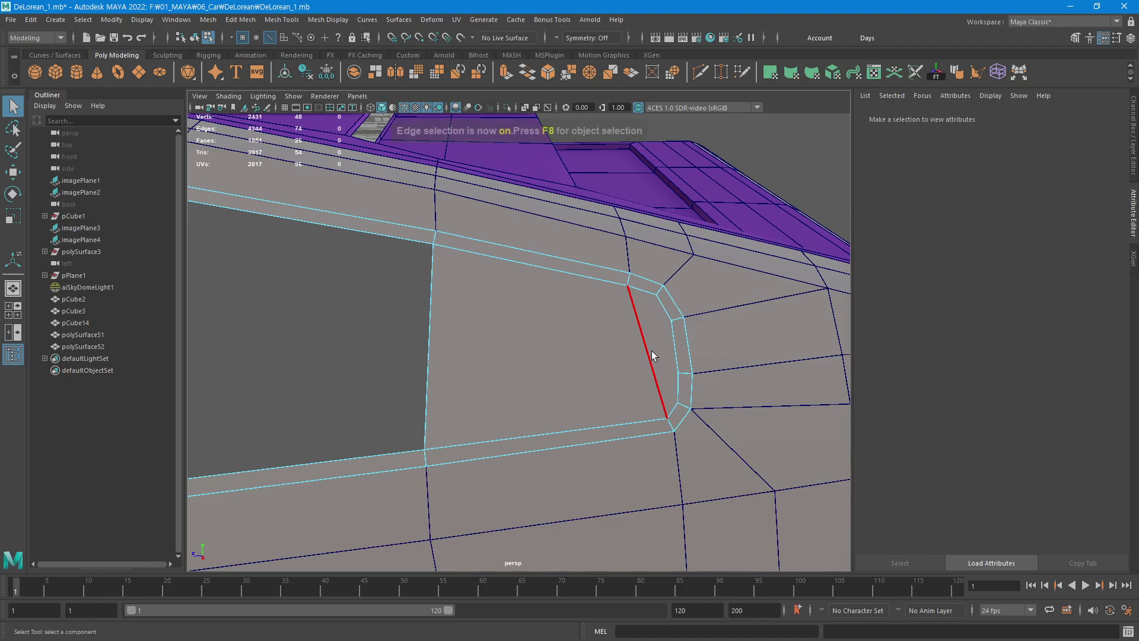
left_click(649, 350)
key("Delete")
left_click(700, 72)
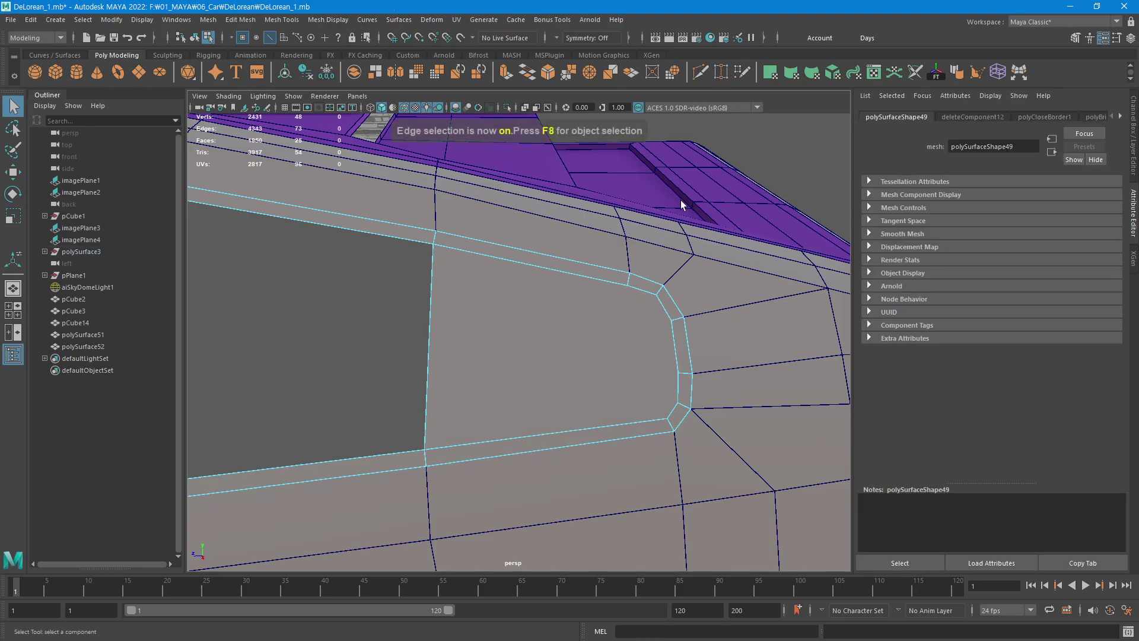
Cut two horizontal edges across the vent face.
left_click(671, 340)
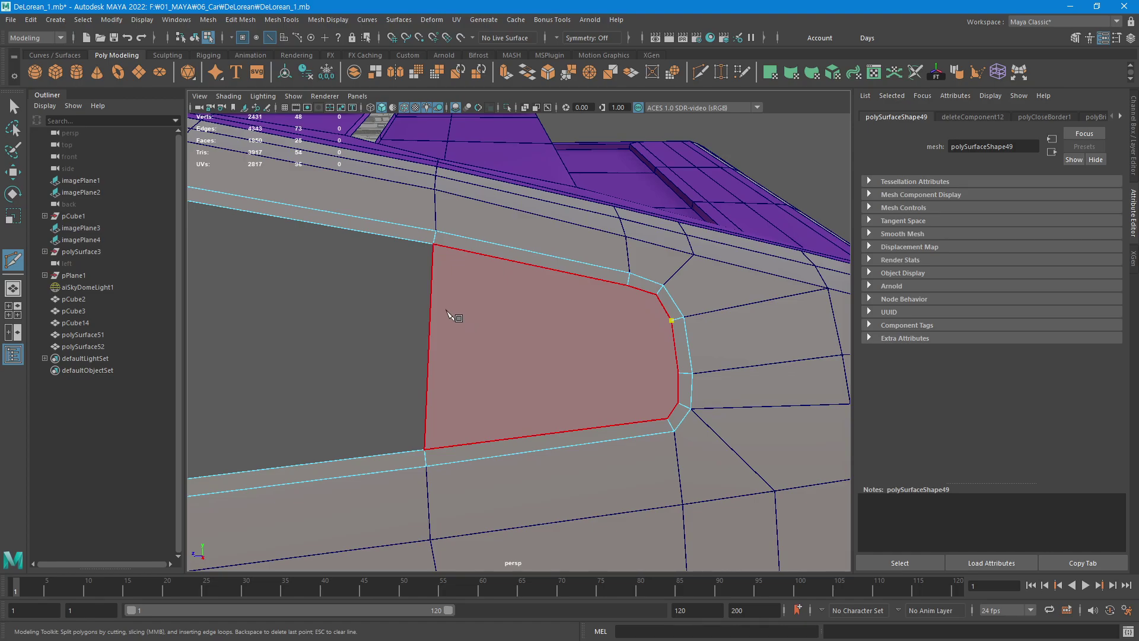
left_click(431, 303)
key("Return")
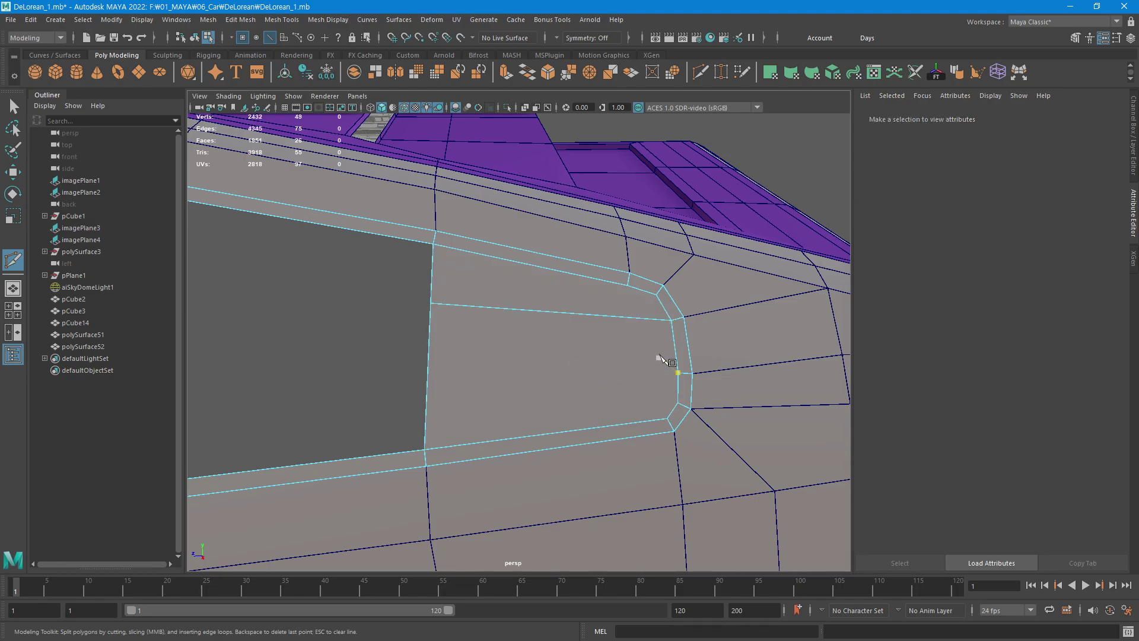
left_click(678, 372)
left_click(427, 384)
key("Return")
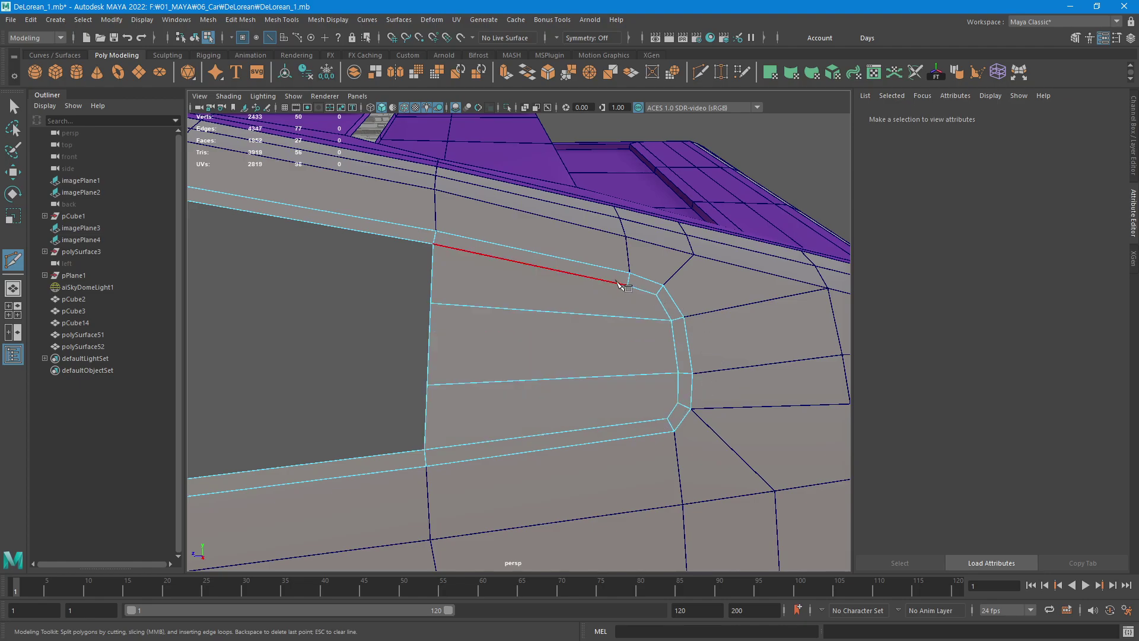
Try a vertical cut down the vent face, then undo it.
left_click(628, 285)
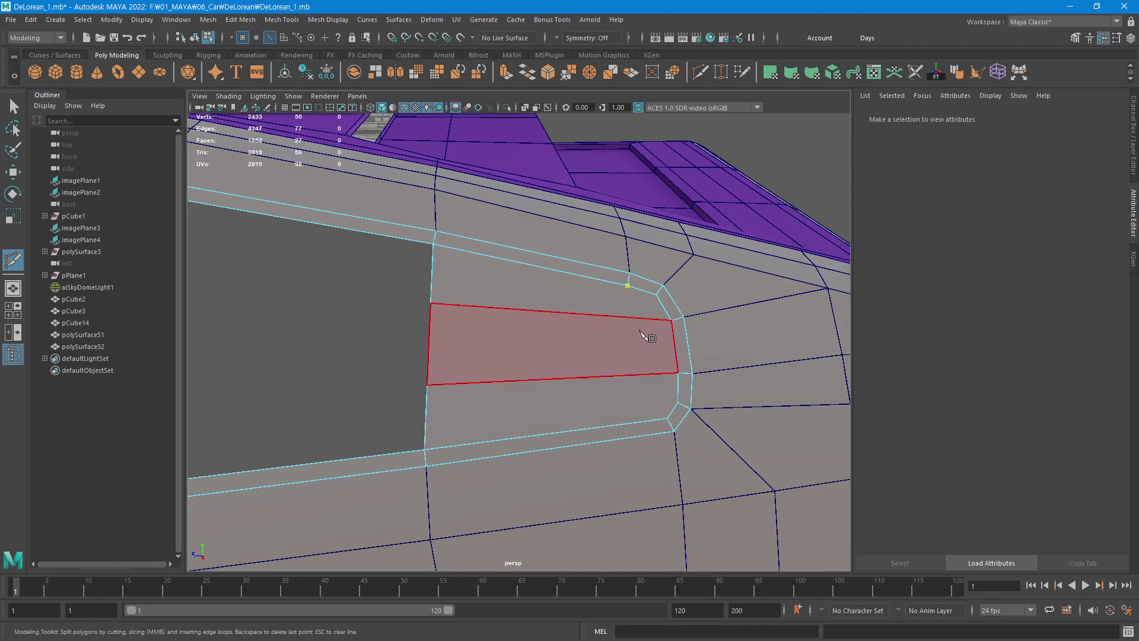
left_click(642, 319)
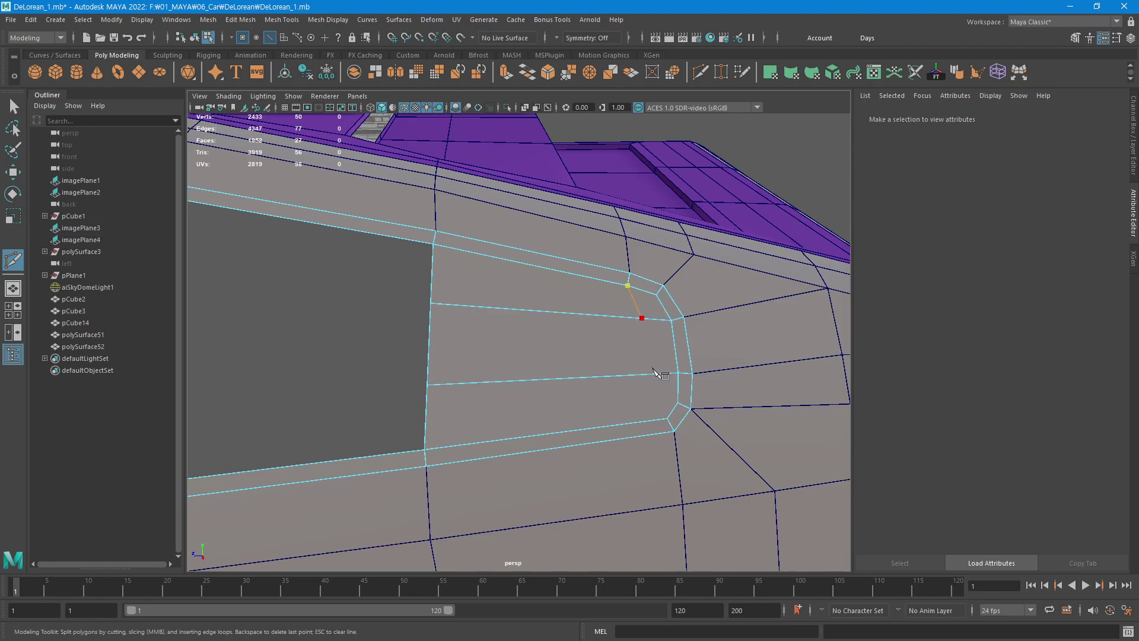
left_click(652, 374)
key("Return")
key("ctrl+z")
Add more horizontal cuts between the left and right edges, then select the lower cut's left vertex.
left_click(432, 273)
left_click(626, 302)
left_click(648, 375)
left_click(645, 375)
left_click(656, 294)
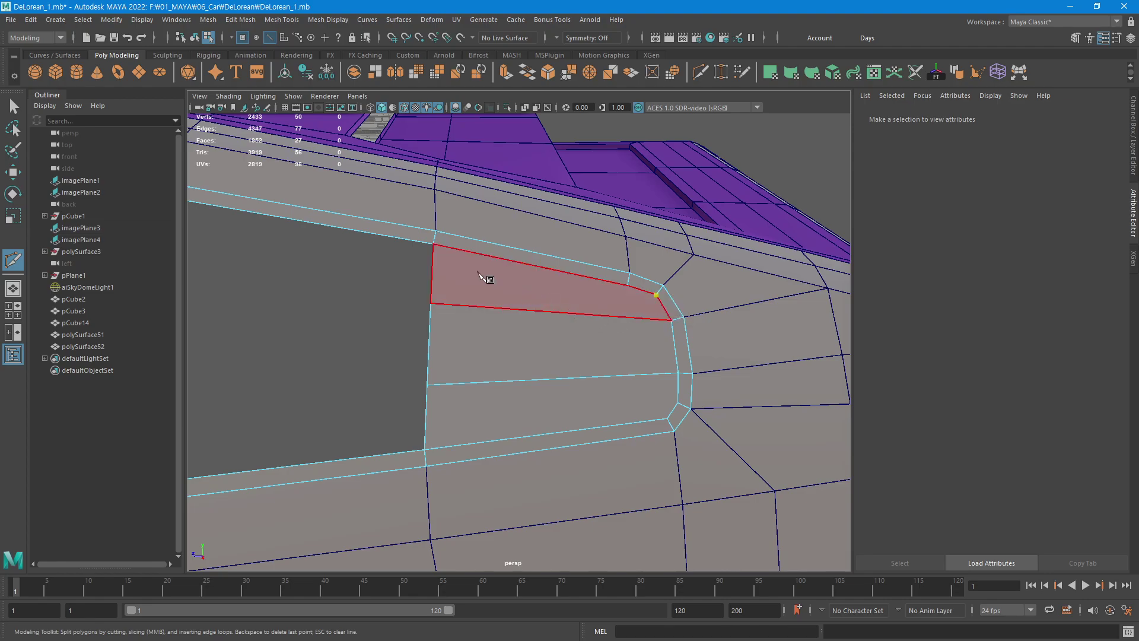
left_click(432, 275)
key("Return")
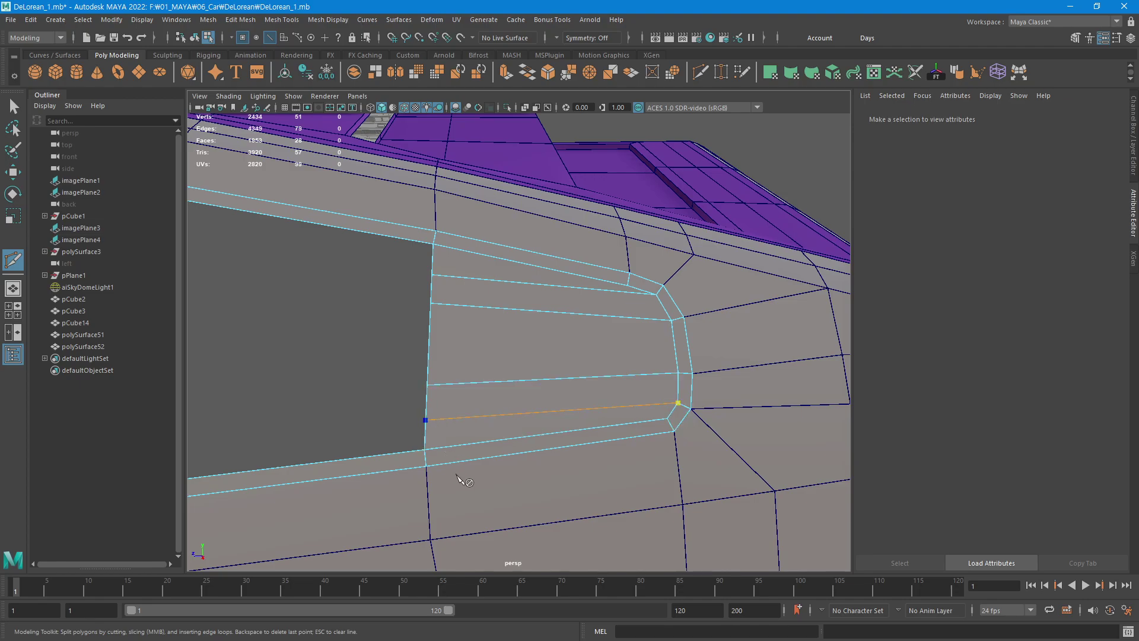
key("Return")
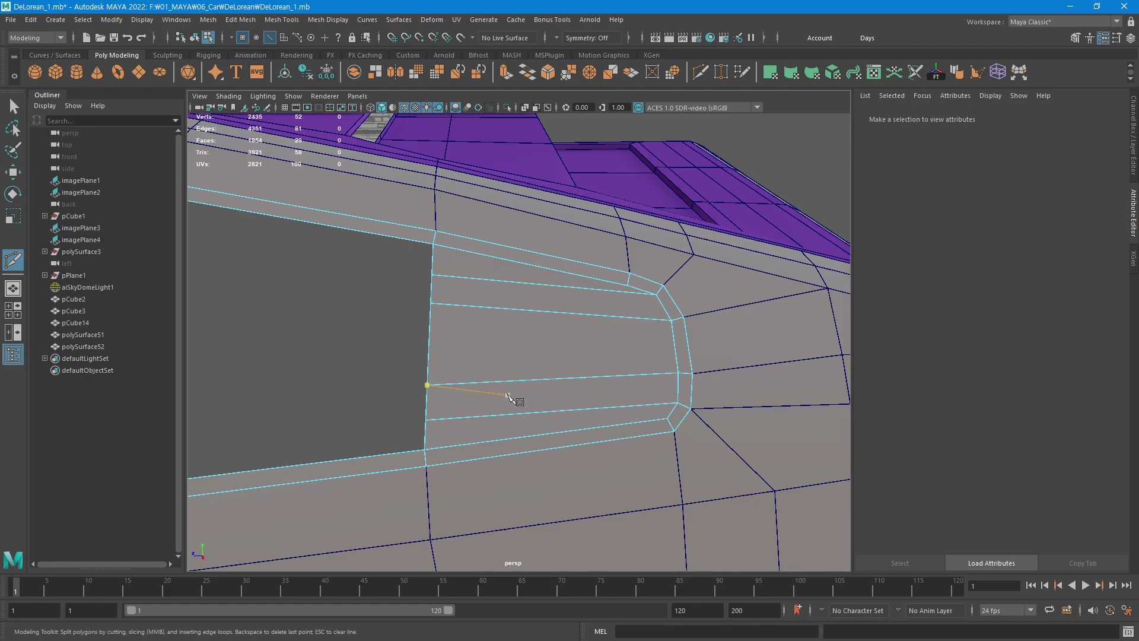
key("F9")
key("w")
left_click(429, 387)
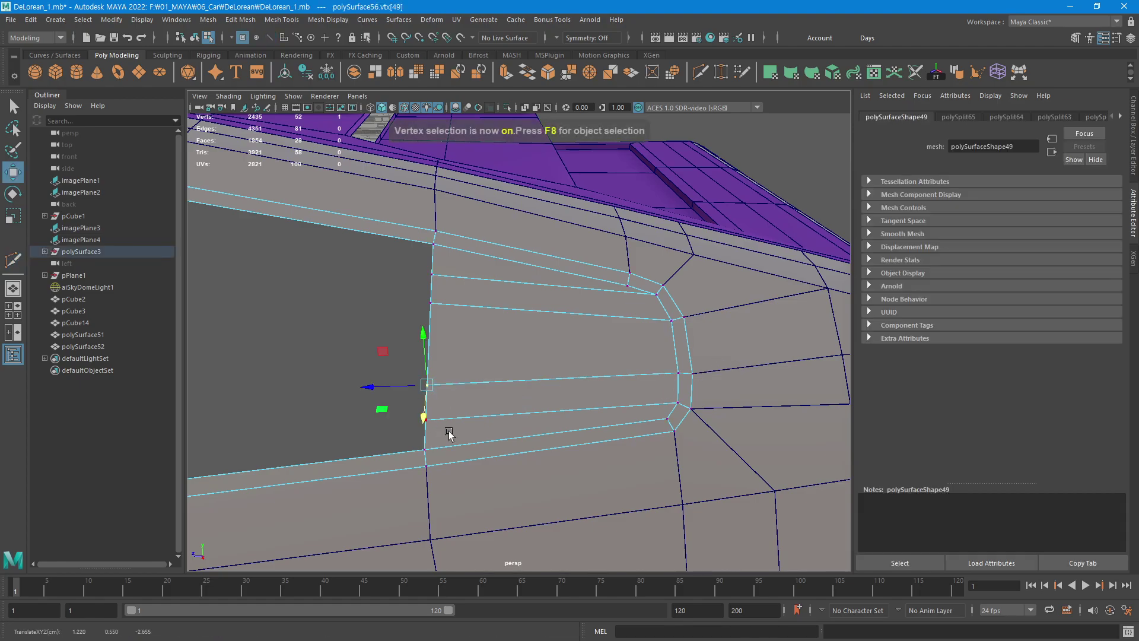
Slide the lower cuts' left vertices up and an upper one down along the left edge.
left_click(469, 371)
left_click(428, 385)
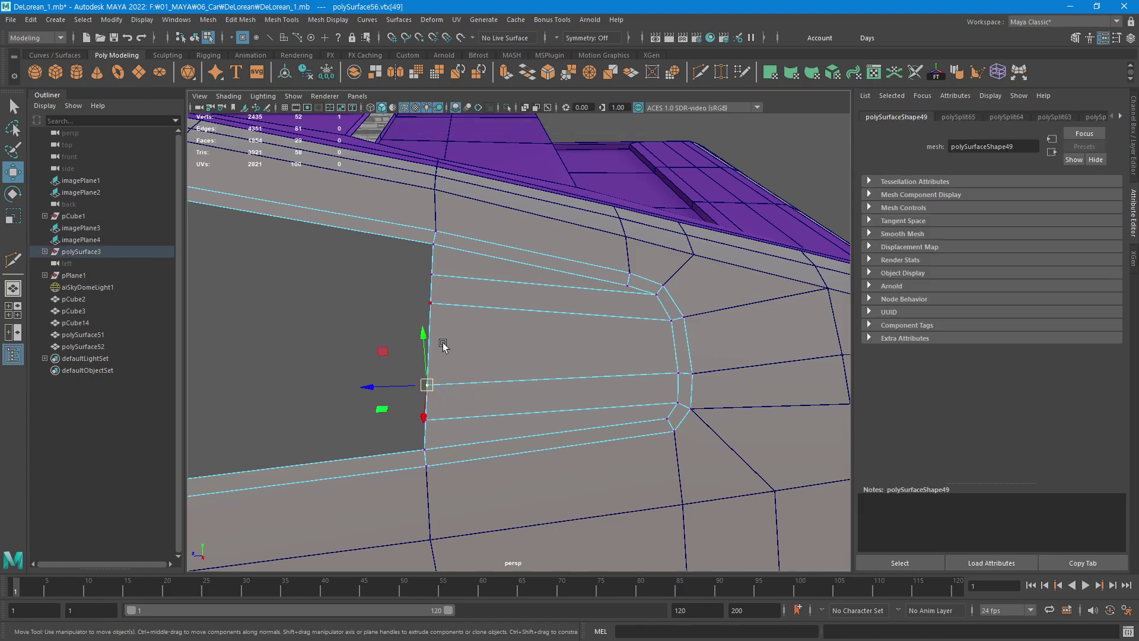
mouse_move(423, 331)
left_mouse_down("alt")
mouse_move(529, 332)
mouse_move(496, 346)
left_mouse_up("alt")
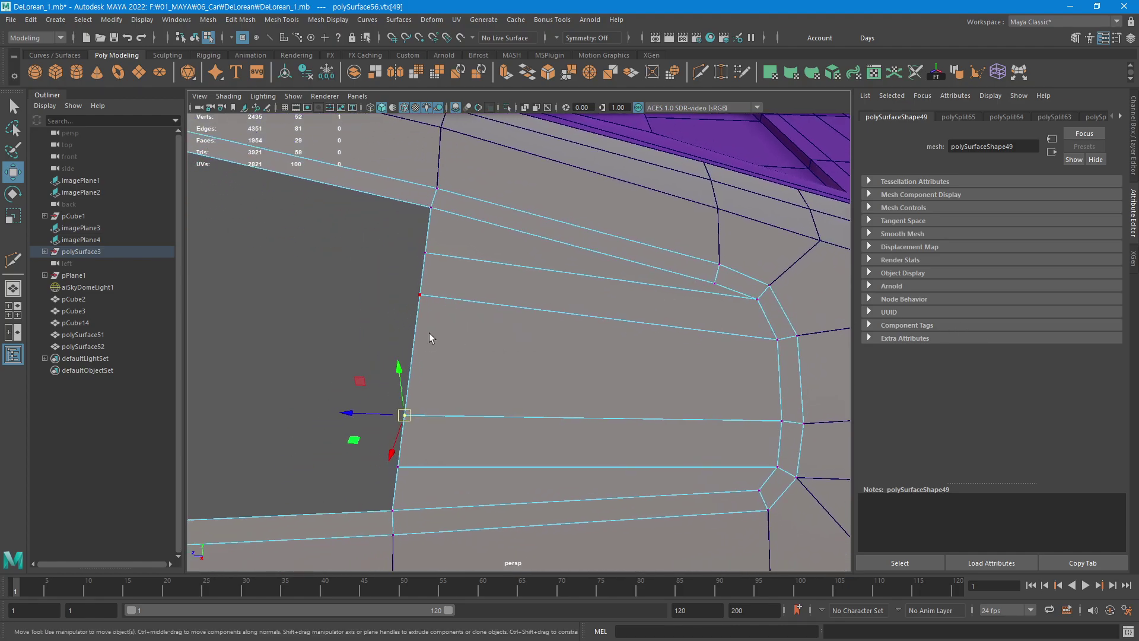
middle_click_drag(414, 336, 422, 379)
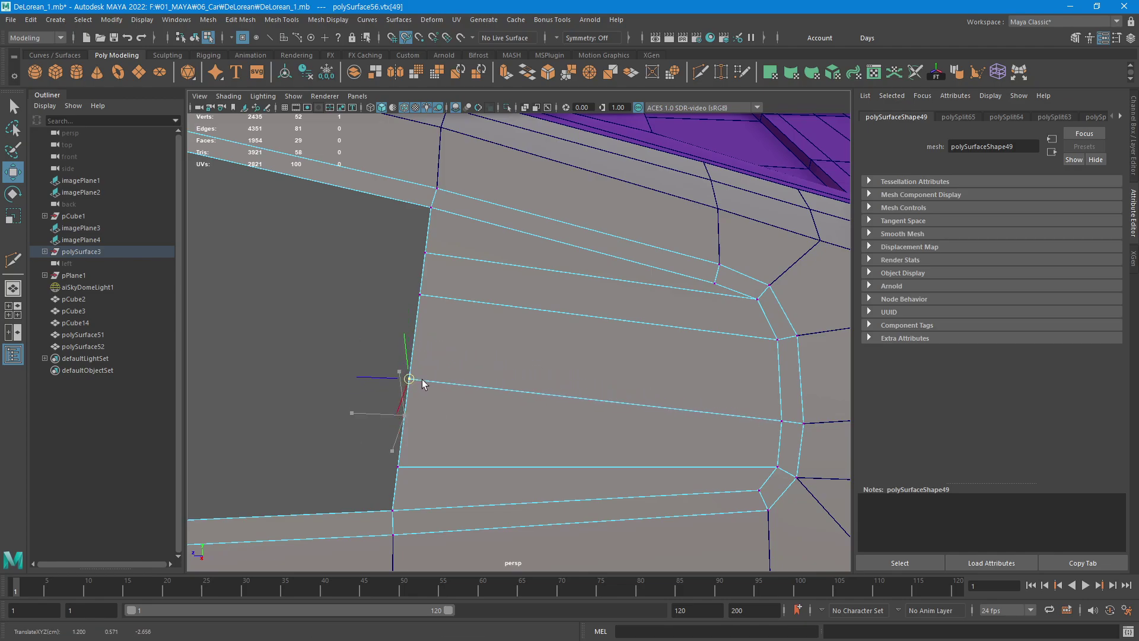
left_click(408, 468)
middle_click_drag(405, 417, 422, 352)
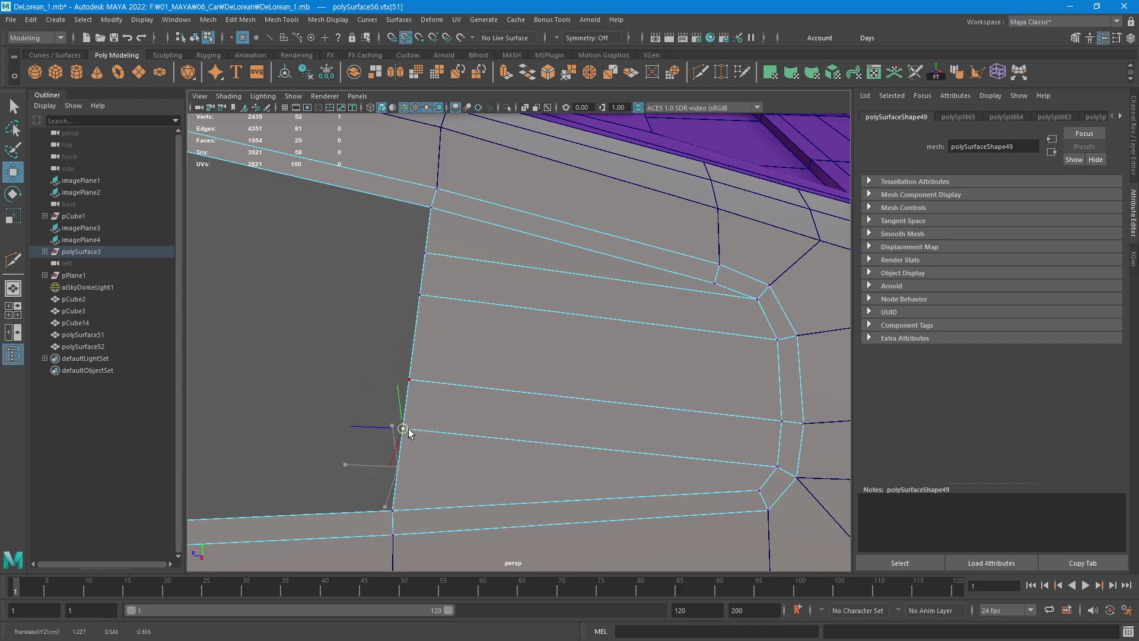
left_click(434, 290)
middle_click_drag(418, 346, 422, 323)
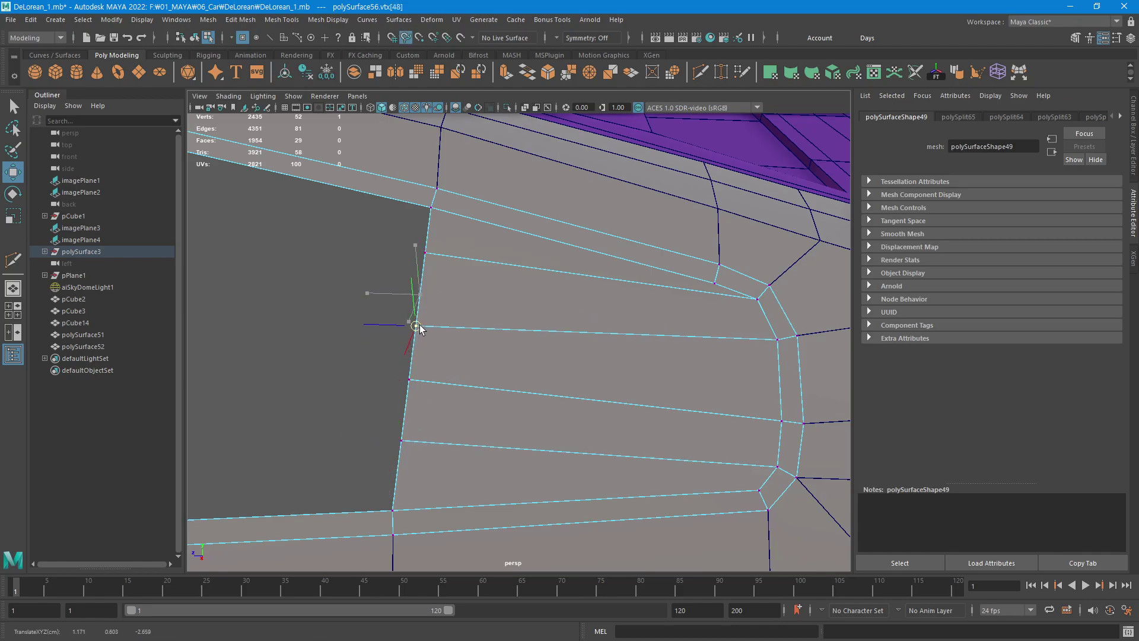
Nudge the top cut's left vertex down and reposition another vertex to even the strips.
left_click(425, 256)
middle_click_drag(422, 287, 429, 266)
left_click(364, 386)
middle_click_drag(420, 397, 539, 453, "alt")
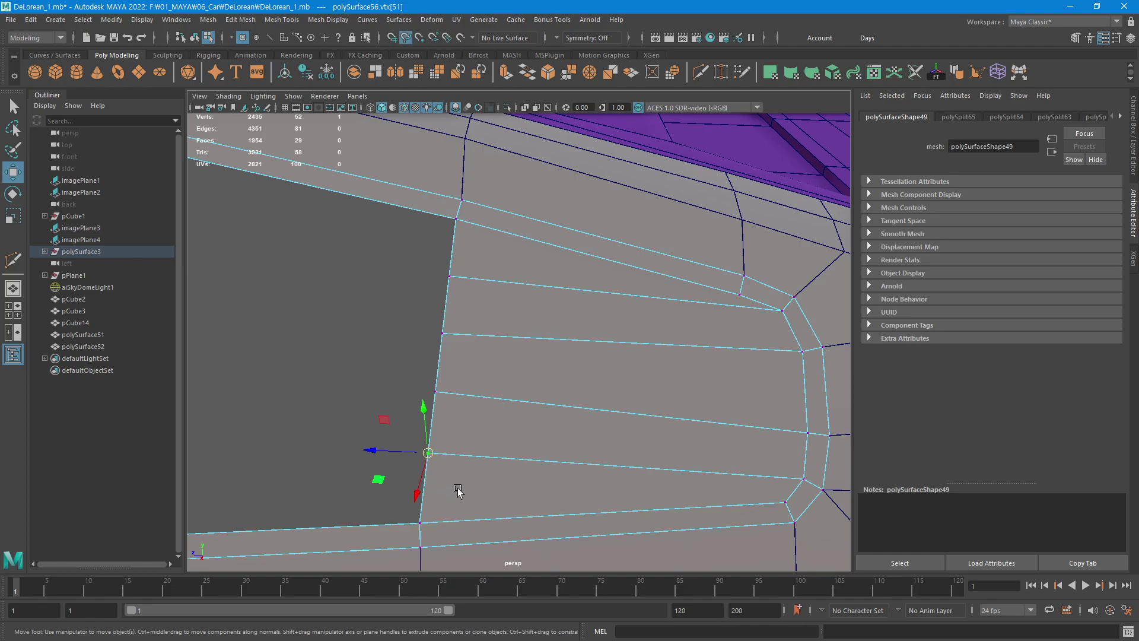
middle_click_drag(457, 489, 436, 485)
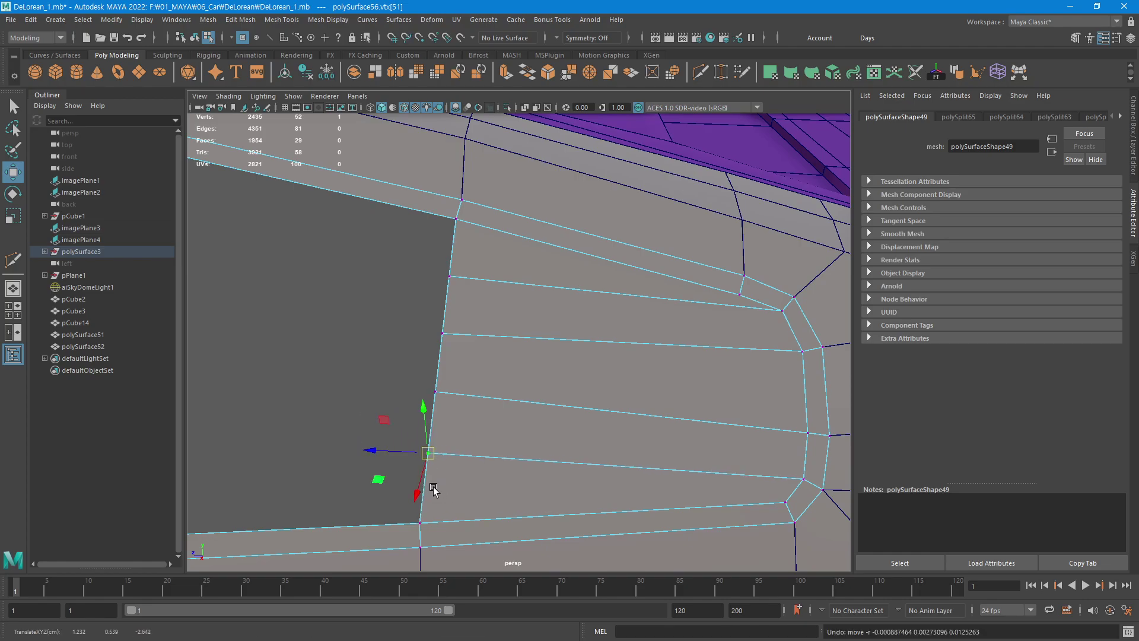
middle_click_drag(422, 516, 427, 462)
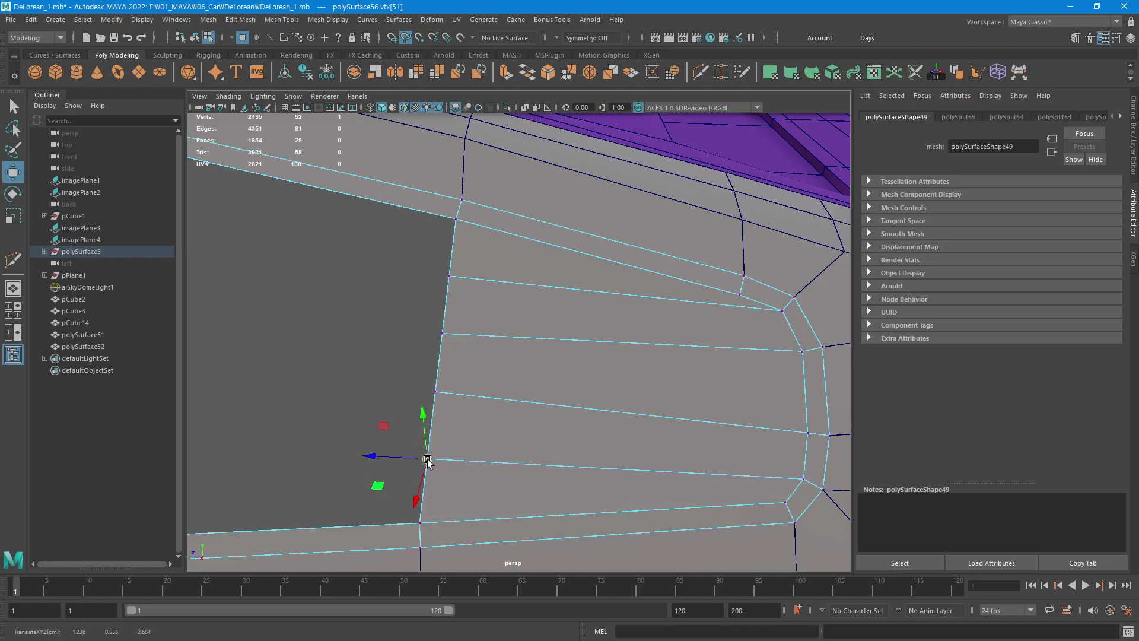
left_click(298, 386)
right_click_drag(568, 409, 501, 420, "alt")
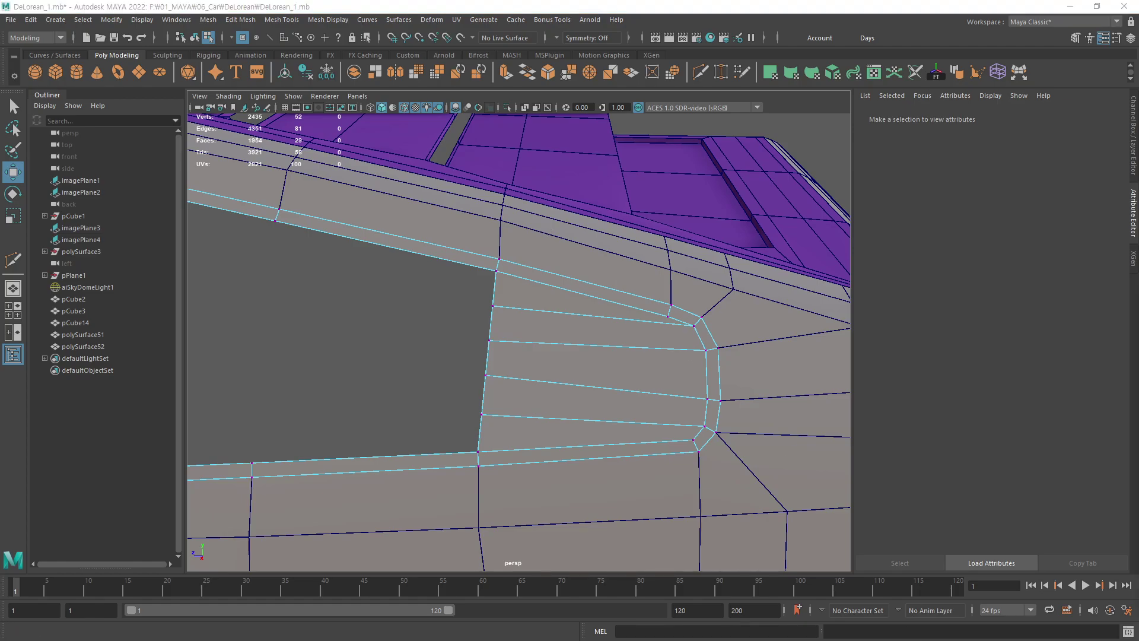
Maximize the side view and zoom in on the vent over the reference image.
key("space")
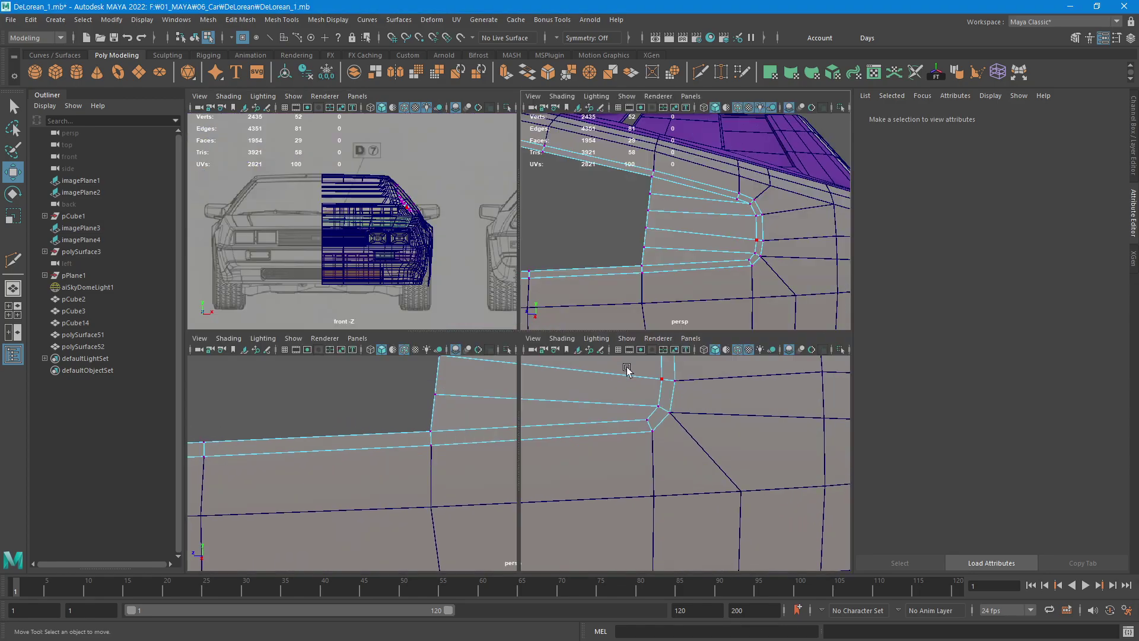
key("space")
scroll(519, 380, "up", 2)
scroll(618, 396, "up", 1)
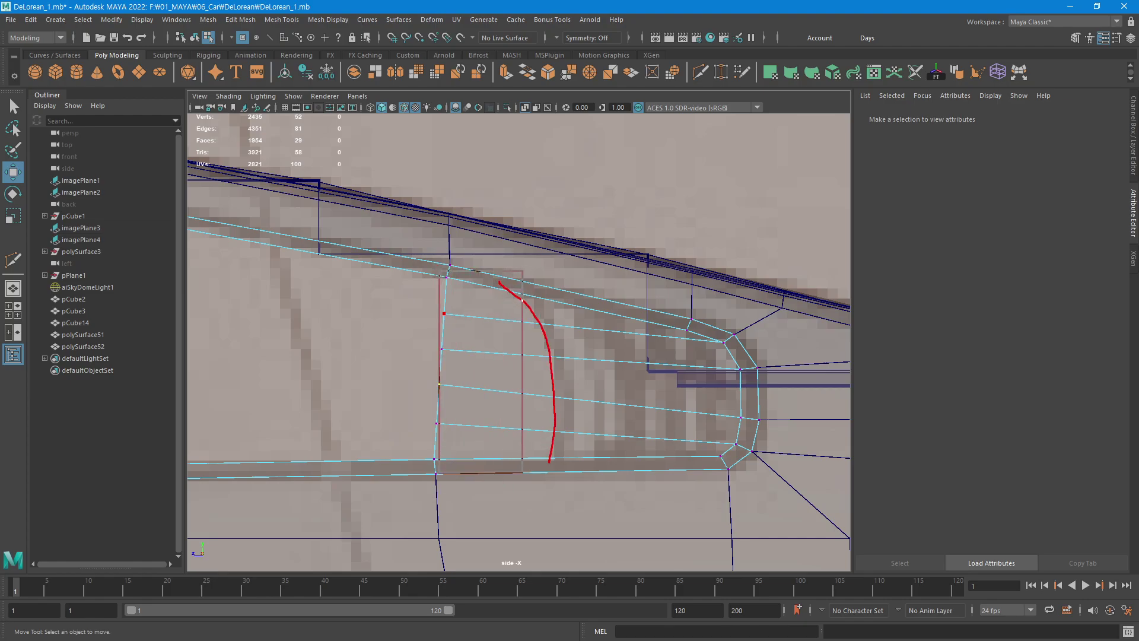
left_click_drag(441, 273, 534, 469)
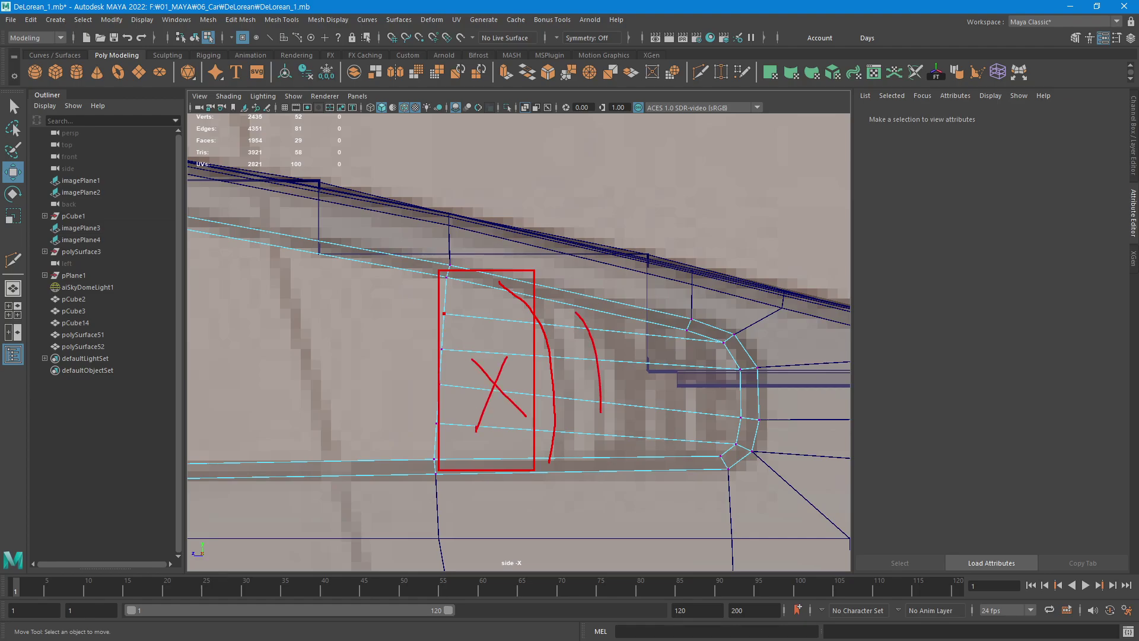
key("Escape")
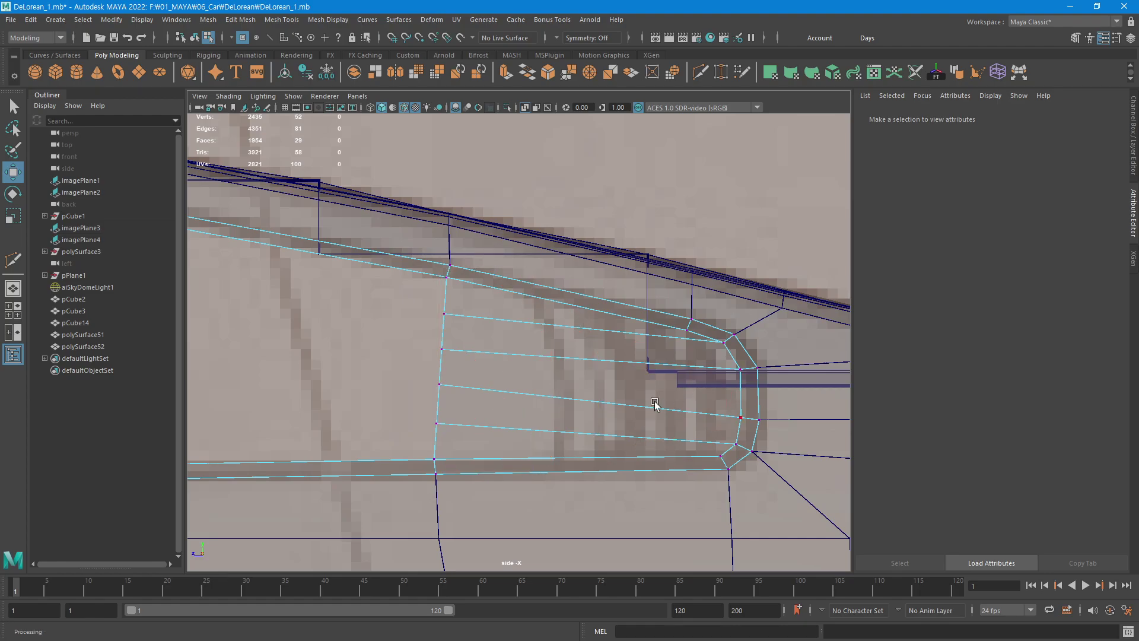
scroll(628, 381, "up", 2)
Insert a vertical edge loop through the vent's louver strips.
left_click(700, 75)
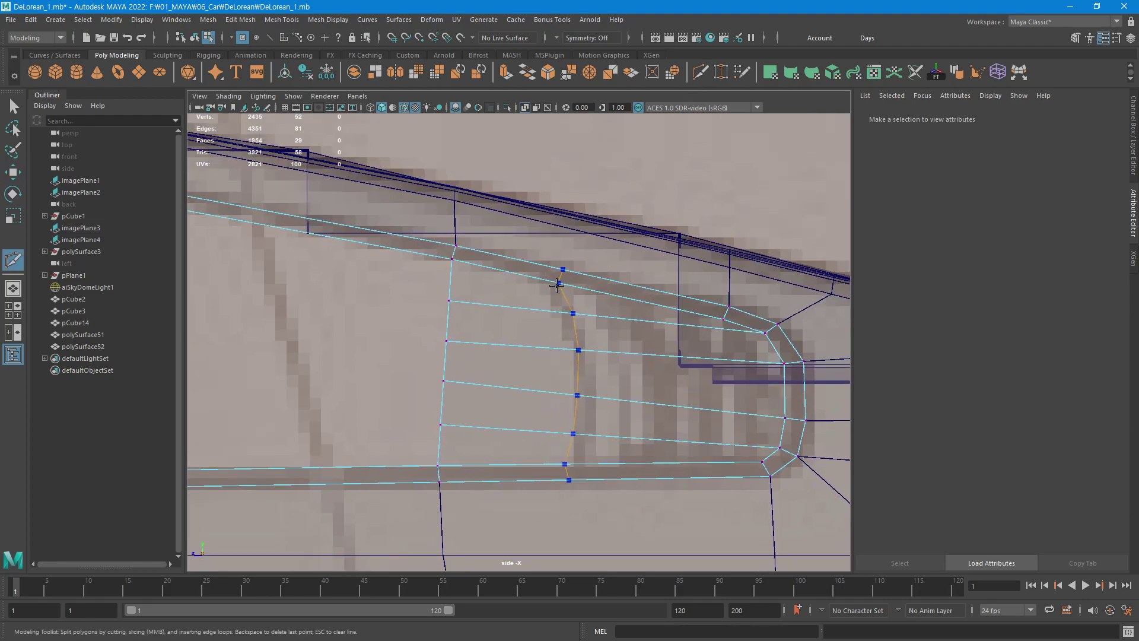
left_click(537, 277, "ctrl")
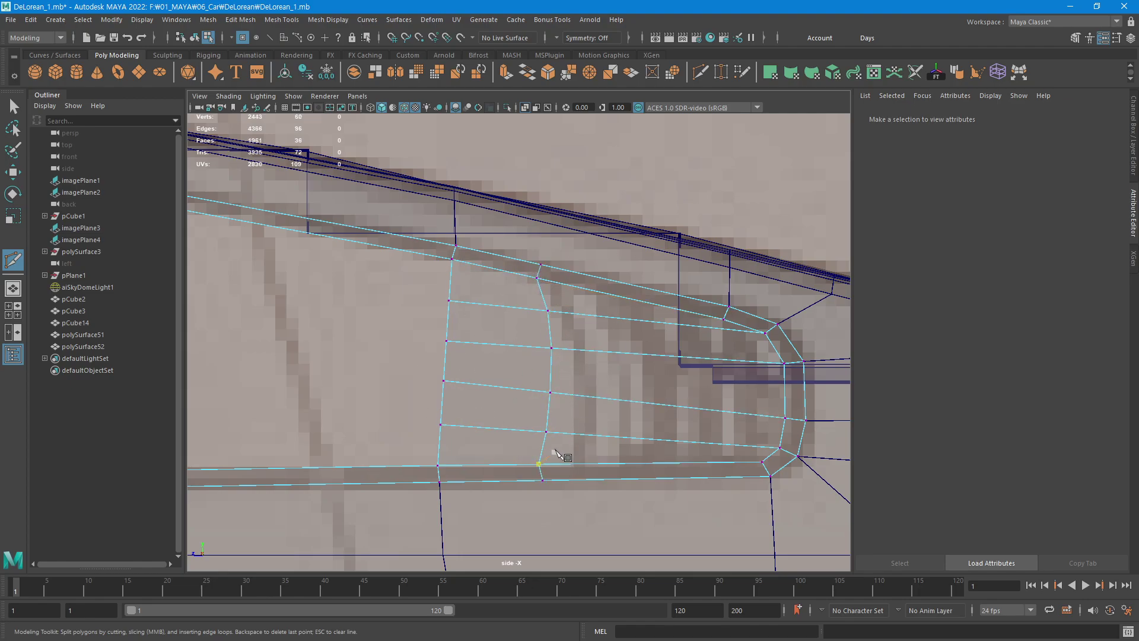
scroll(561, 456, "up", 1)
key("w")
Select the column of five faces beside the new loop and delete them.
key("F11")
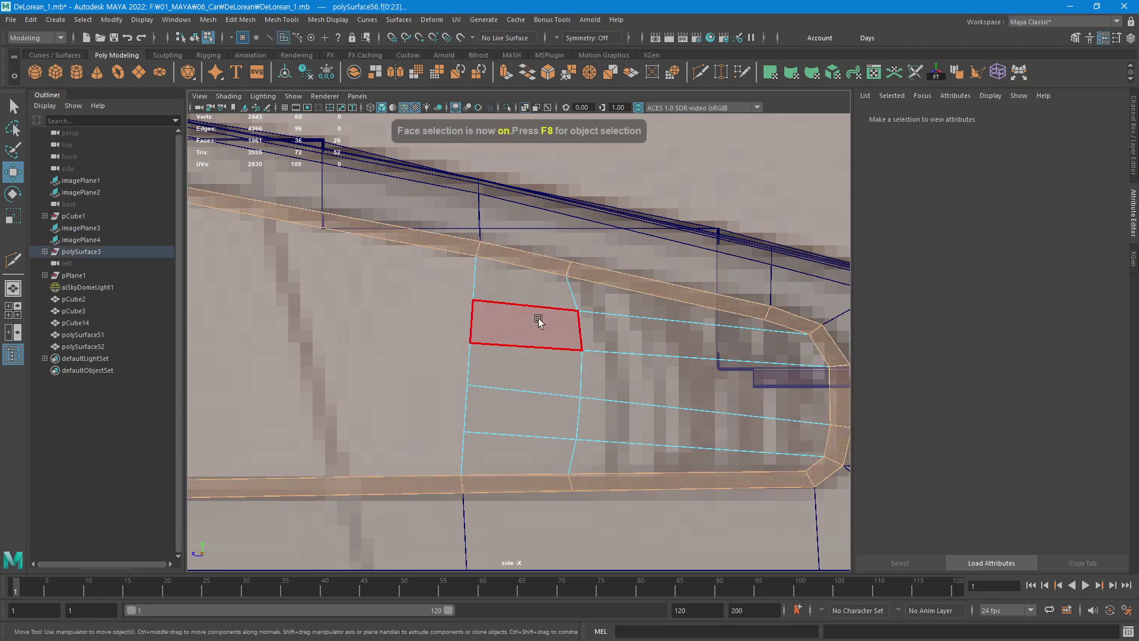
key("q")
left_click_drag(547, 294, 552, 330)
double_click(537, 457, "shift")
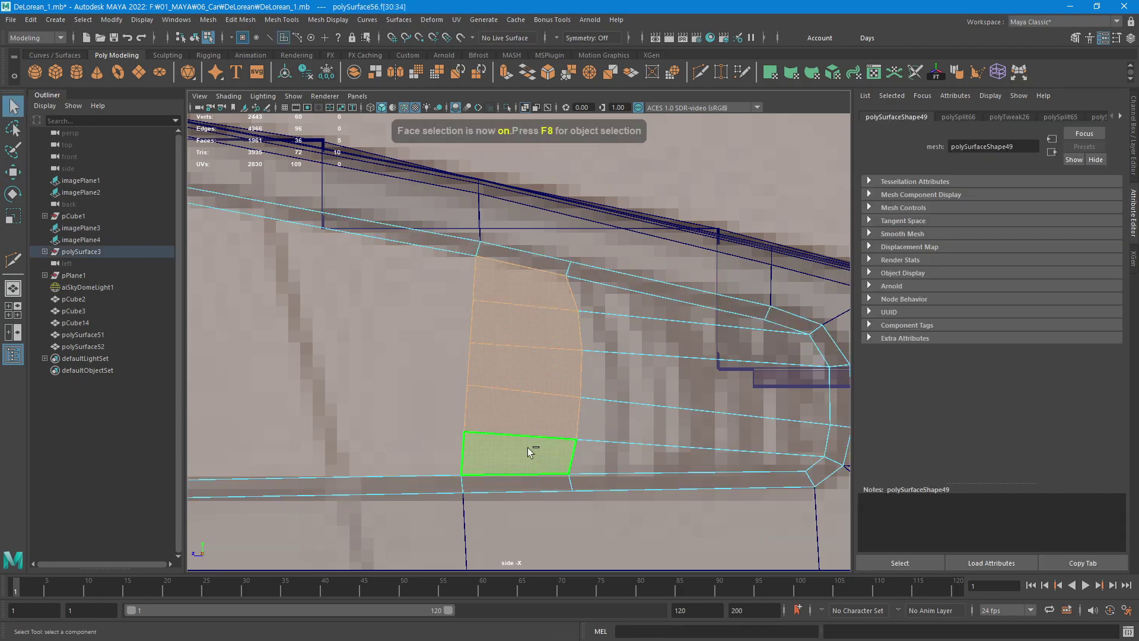
key("Delete")
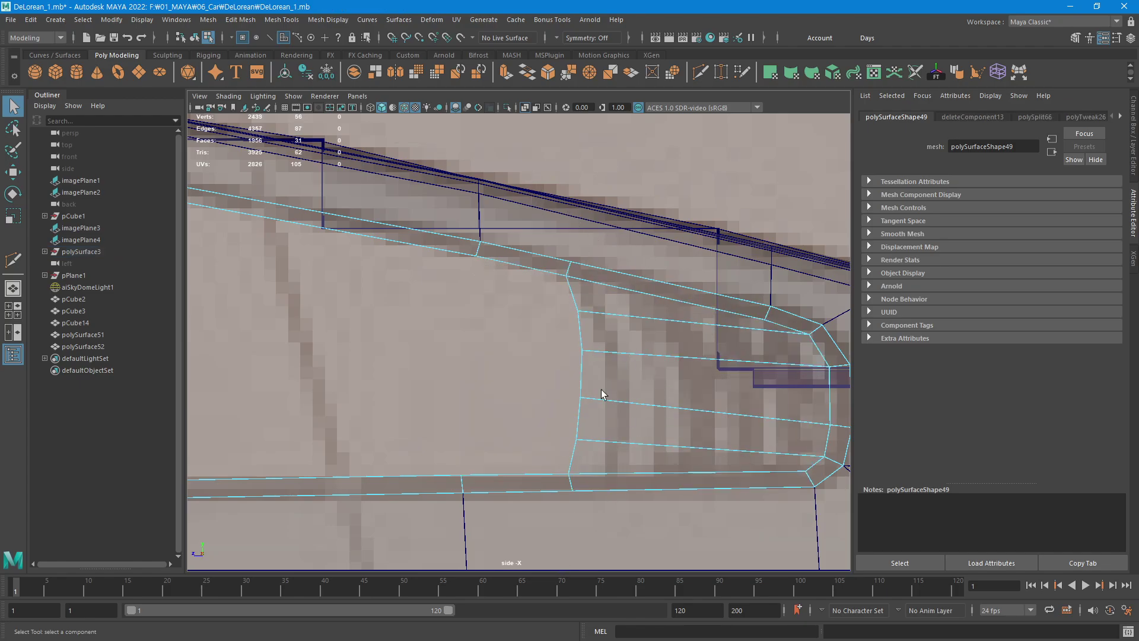
Shift the opening's first left-edge vertices right in vertex mode, undoing the third vertex's move.
scroll(564, 386, "down", 3)
scroll(647, 392, "up", 4)
left_click_drag(653, 394, 610, 368, "alt")
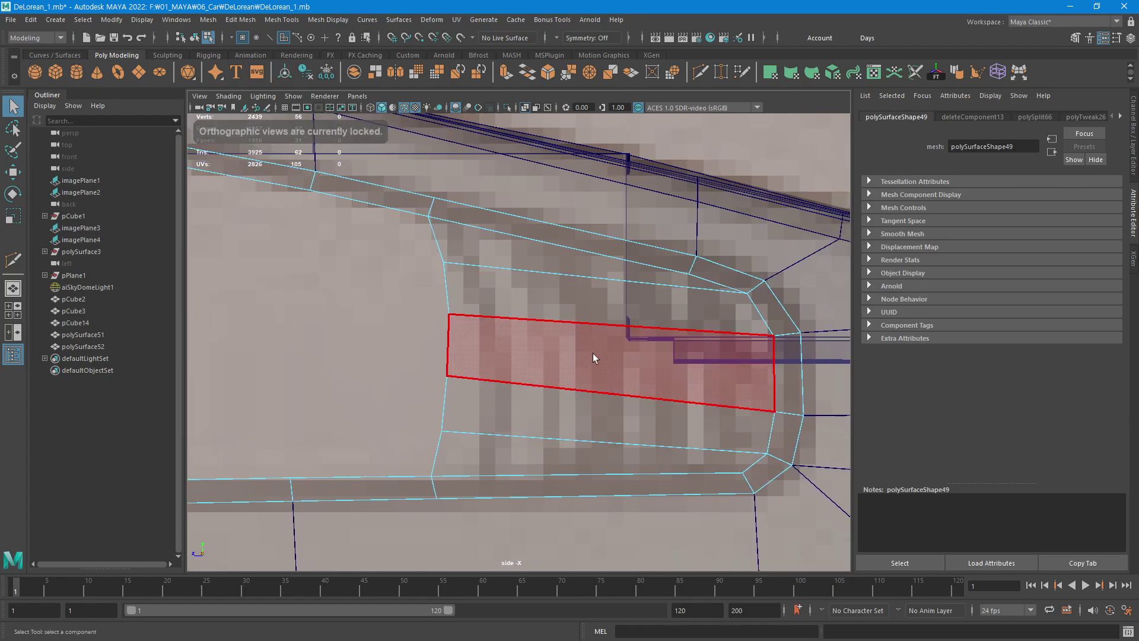
key("F9")
left_click(470, 261)
key("w")
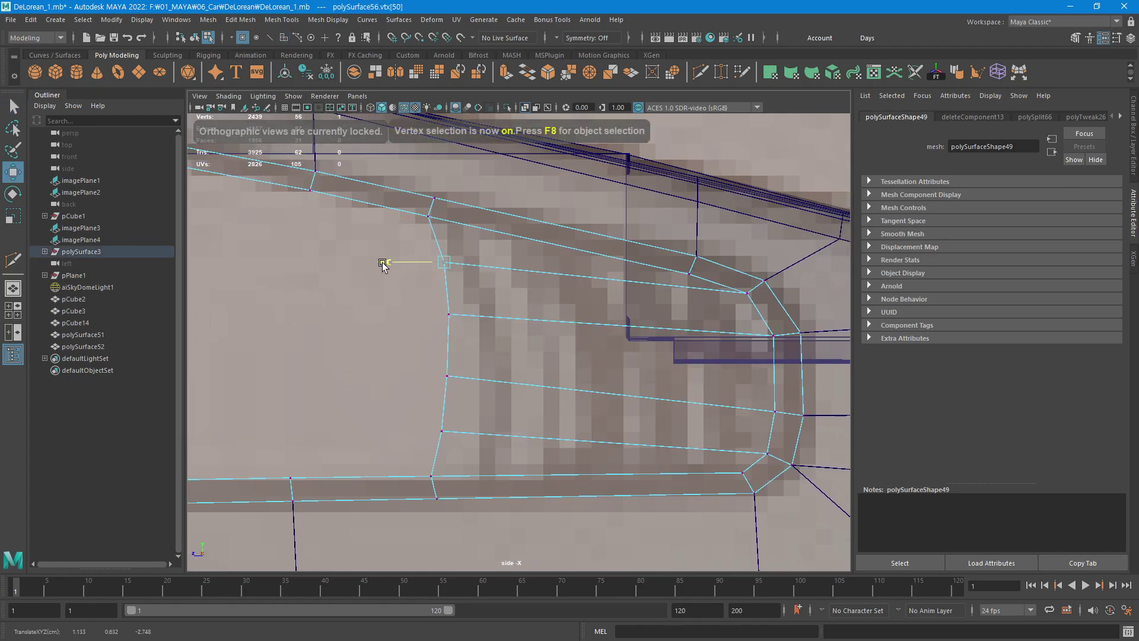
left_click_drag(382, 263, 395, 262)
left_click(449, 314)
left_click_drag(426, 317, 456, 321)
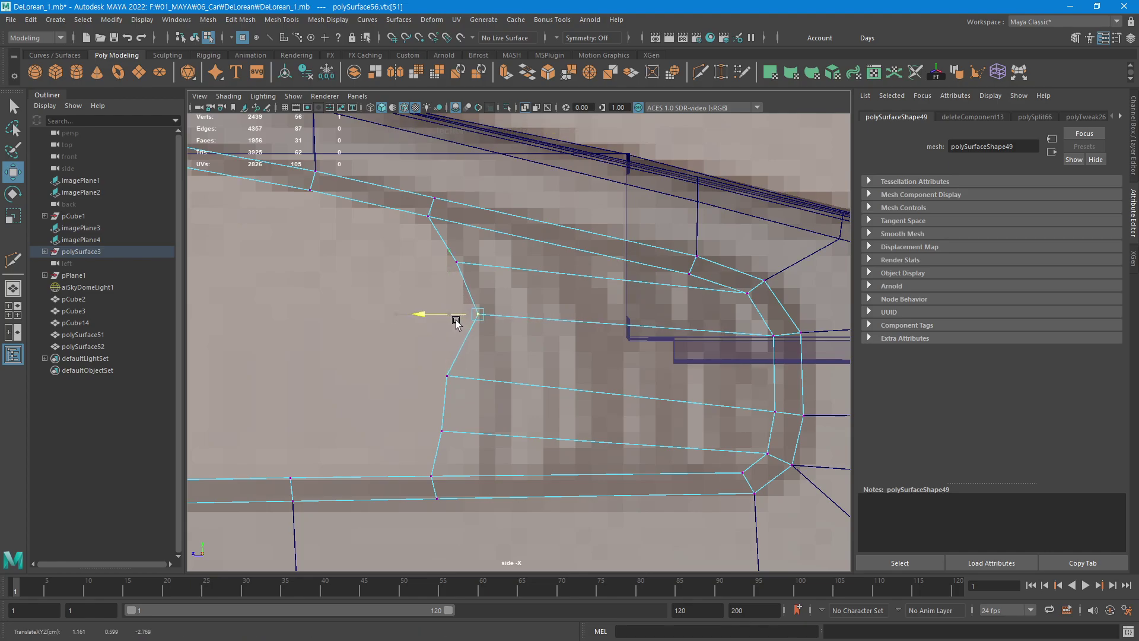
left_click(447, 376)
left_click_drag(424, 376, 466, 381)
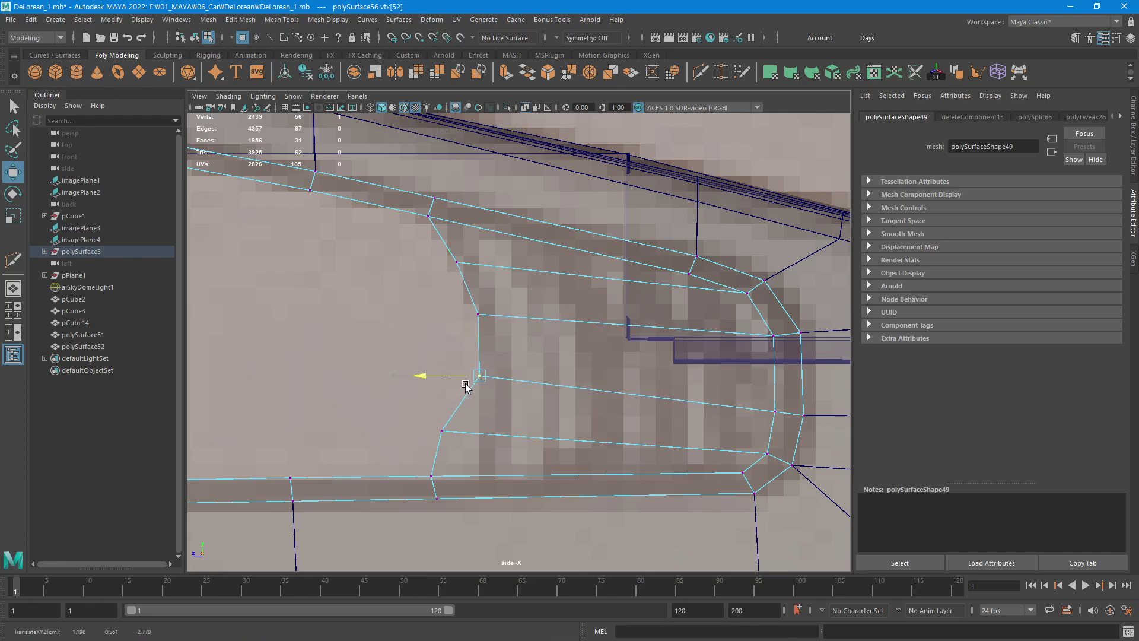
key("ctrl+z")
key("ctrl+z")
key("ctrl+z")
key("ctrl+z")
key("ctrl+z")
key("ctrl+z")
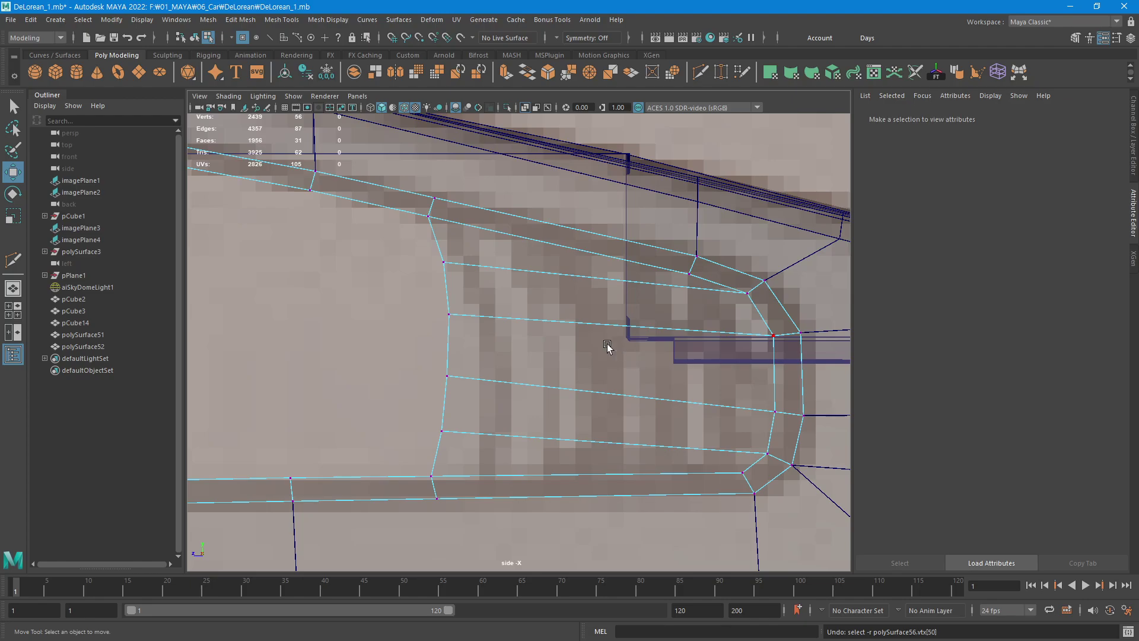
Move the top four left-edge vertices right into a straight vertical line.
mouse_move(482, 359)
middle_mouse_down("alt")
mouse_move(643, 377)
mouse_move(496, 270)
mouse_move(503, 309)
middle_mouse_up("alt")
left_click(424, 211)
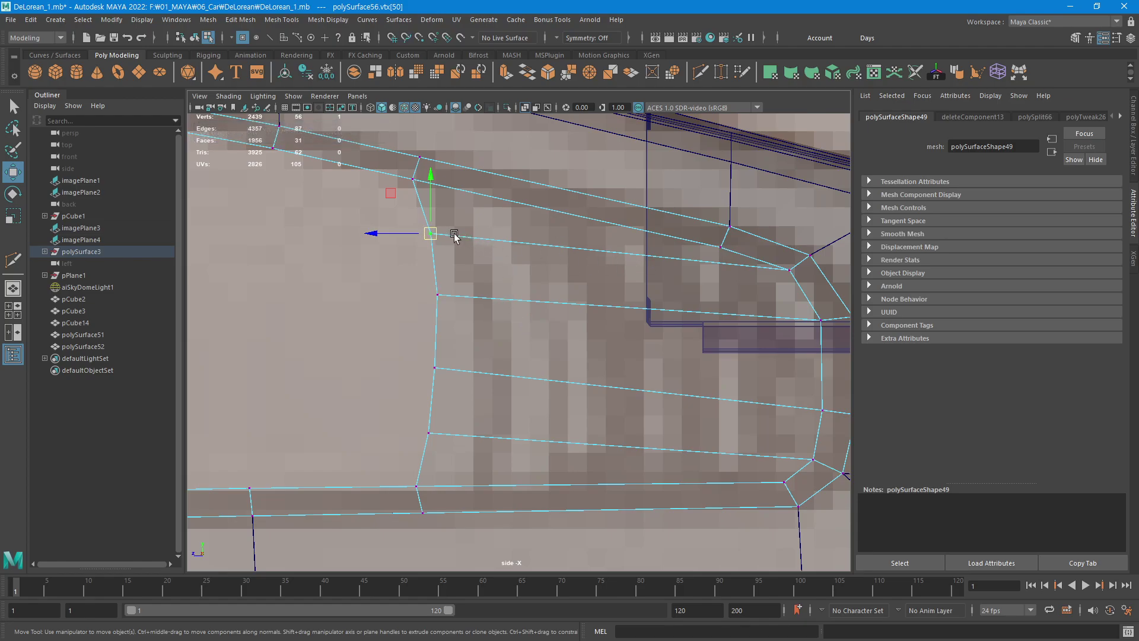
middle_click_drag(465, 237, 454, 249)
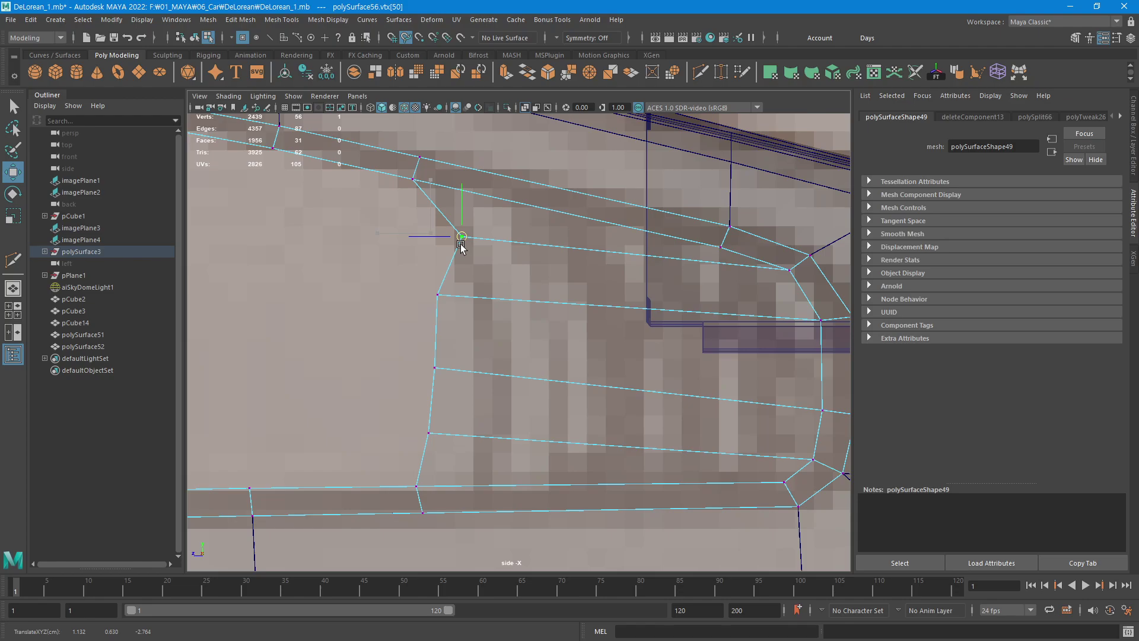
left_click(437, 295)
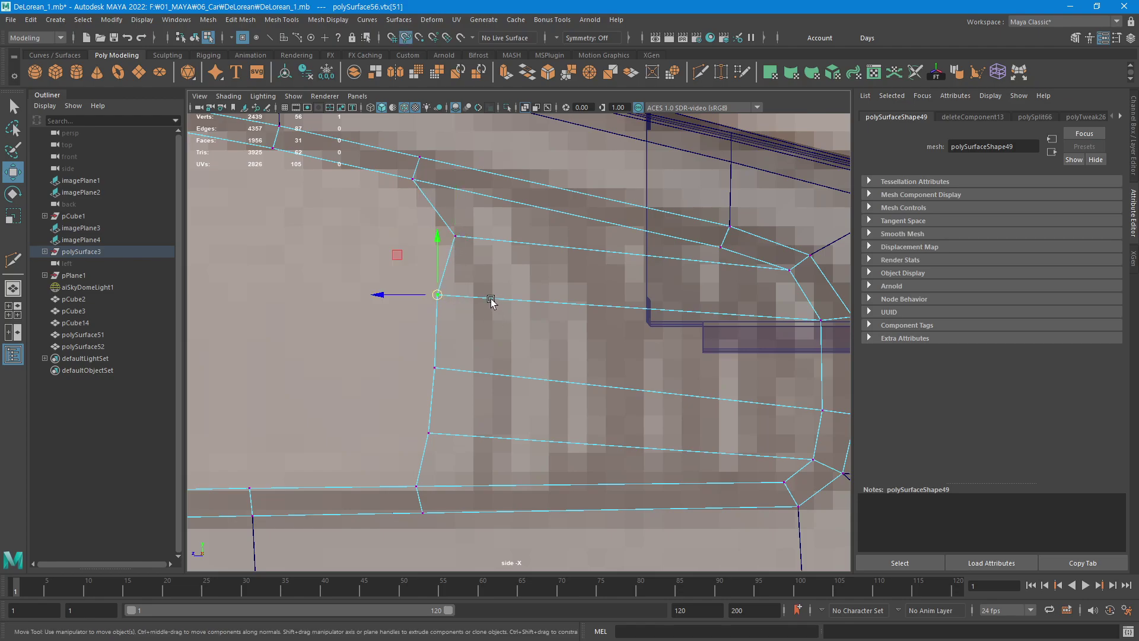
middle_click_drag(490, 300, 470, 355)
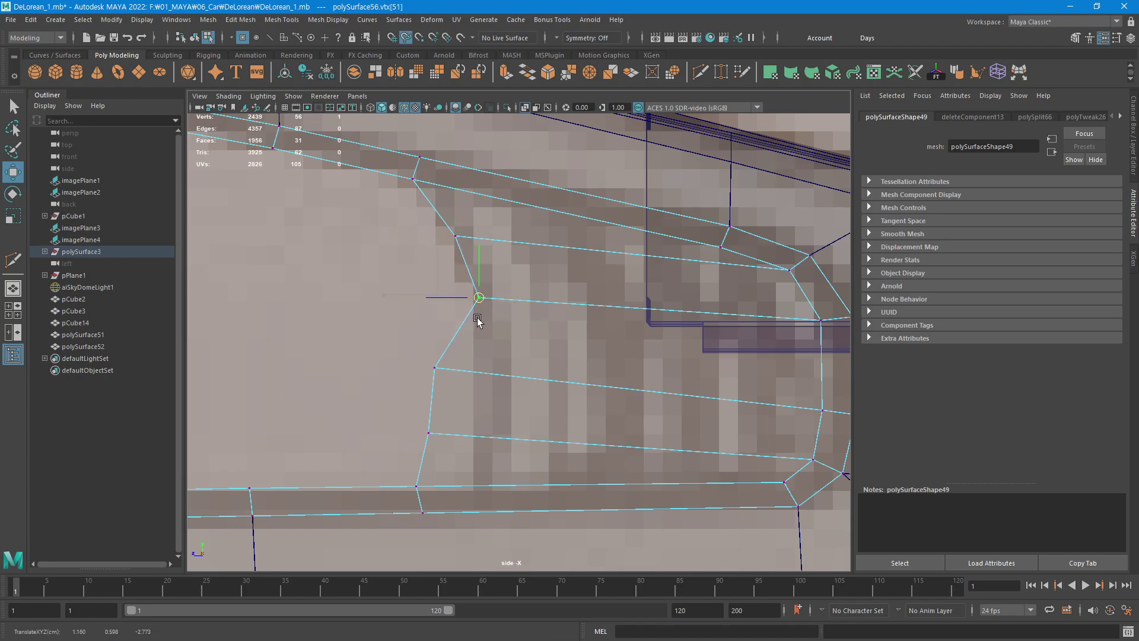
left_click(436, 368)
middle_click_drag(475, 376, 482, 386)
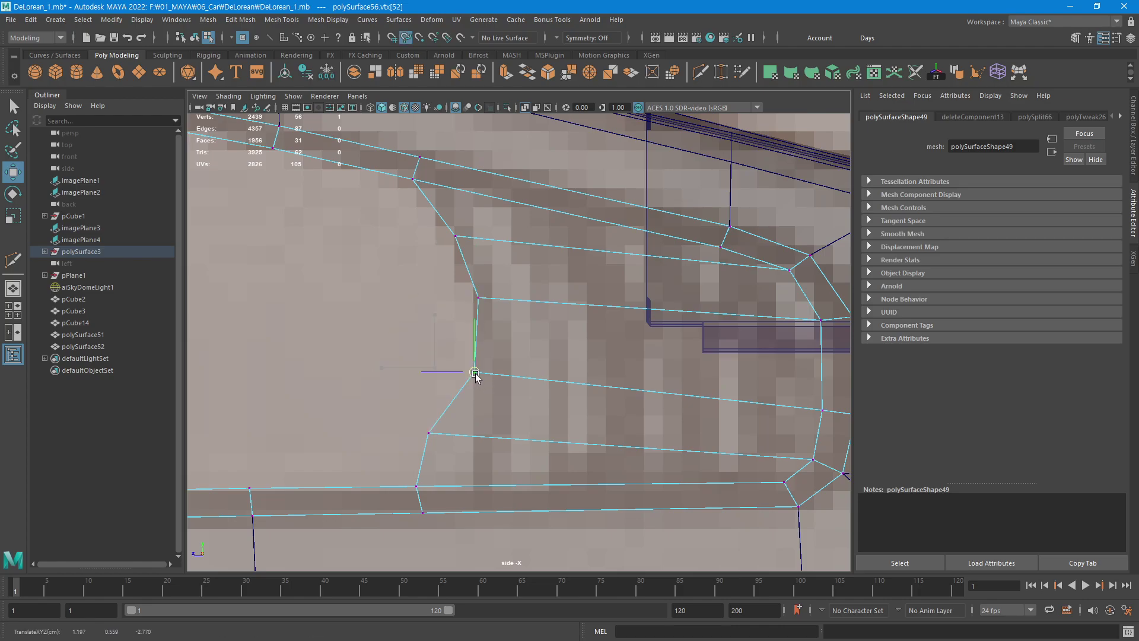
left_click(435, 439)
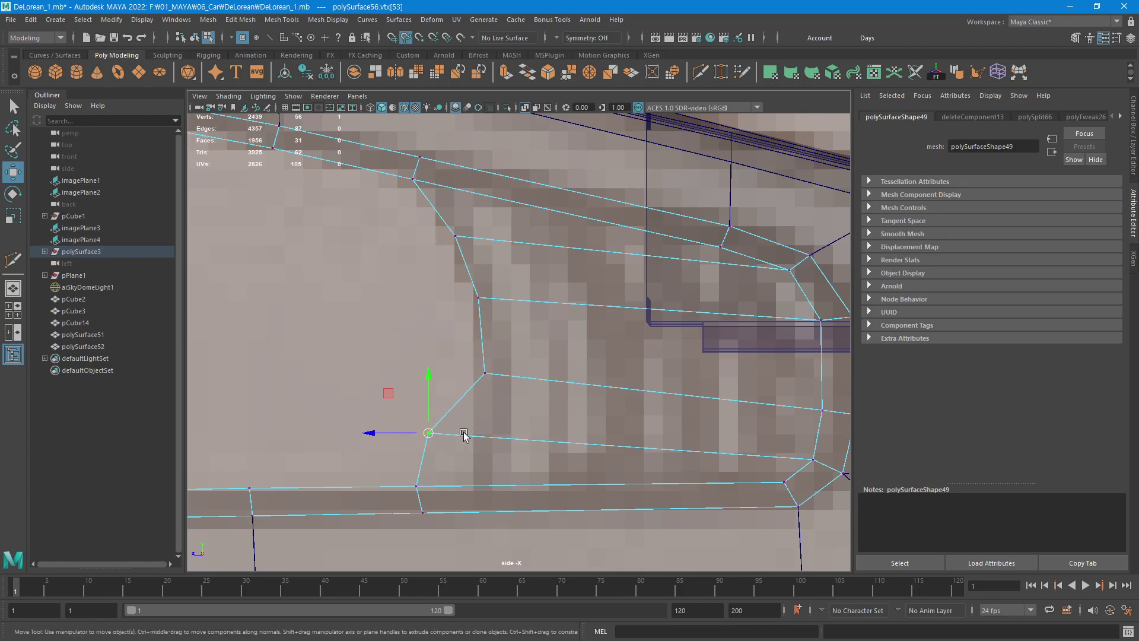
mouse_move(466, 440)
middle_mouse_down()
mouse_move(489, 451)
mouse_move(478, 452)
mouse_move(472, 495)
mouse_move(497, 519)
mouse_move(481, 522)
middle_mouse_up()
Check the bottom vertices, then fine-nudge the fourth and third vertices into alignment.
left_click(417, 487)
left_click(423, 513)
left_click(490, 436)
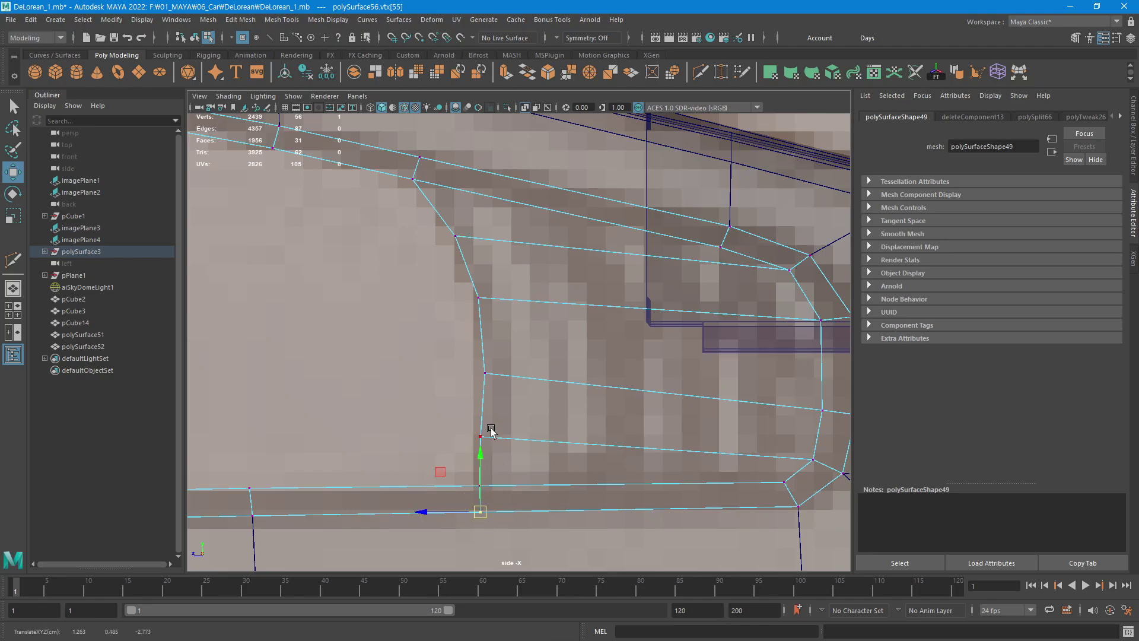
middle_click_drag(507, 443, 486, 448)
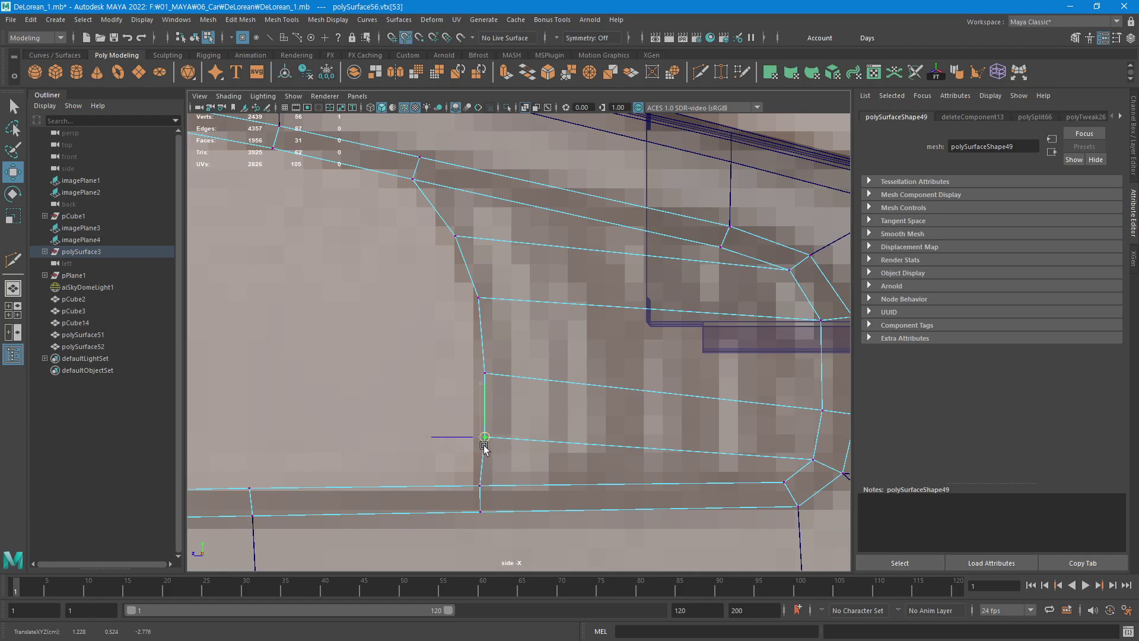
left_click(495, 380)
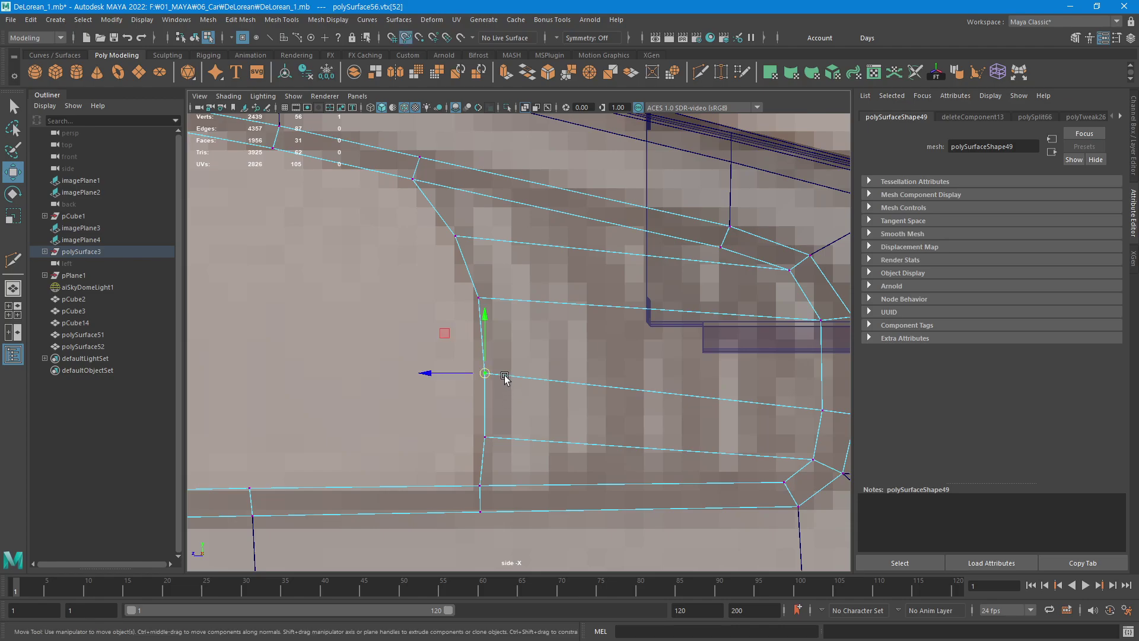
mouse_move(504, 378)
middle_mouse_down()
mouse_move(488, 387)
mouse_move(485, 415)
middle_mouse_up()
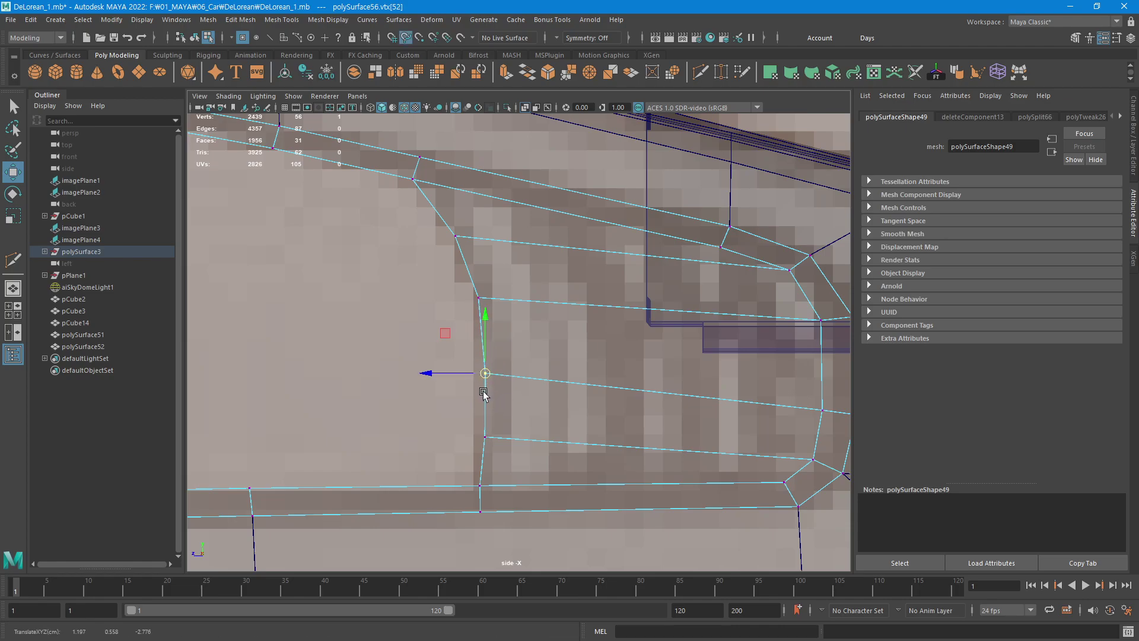
Switch to the four-view layout and orbit the perspective view onto the car's front corner.
scroll(575, 413, "down", 3)
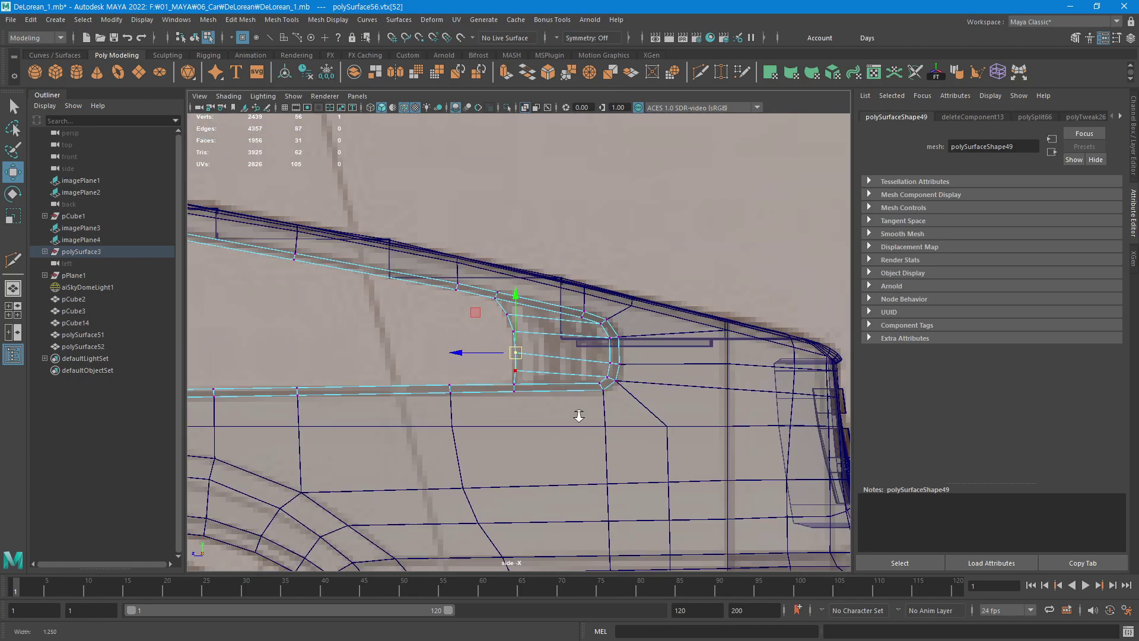
scroll(582, 417, "up", 2)
scroll(574, 422, "down", 1)
scroll(579, 422, "up", 2)
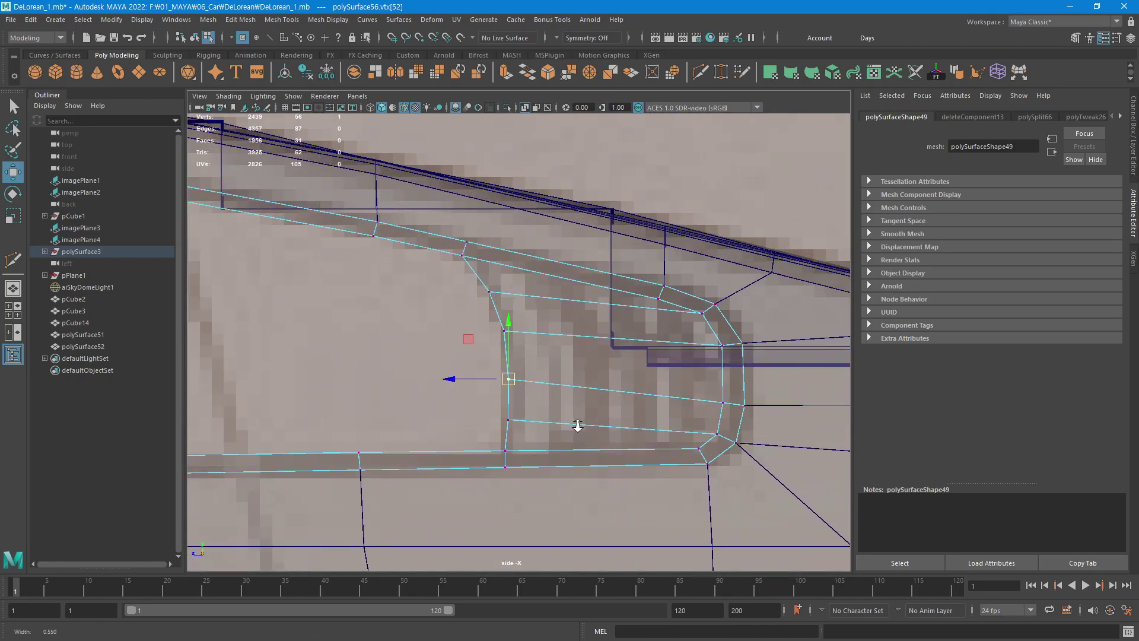
key("space")
key("space")
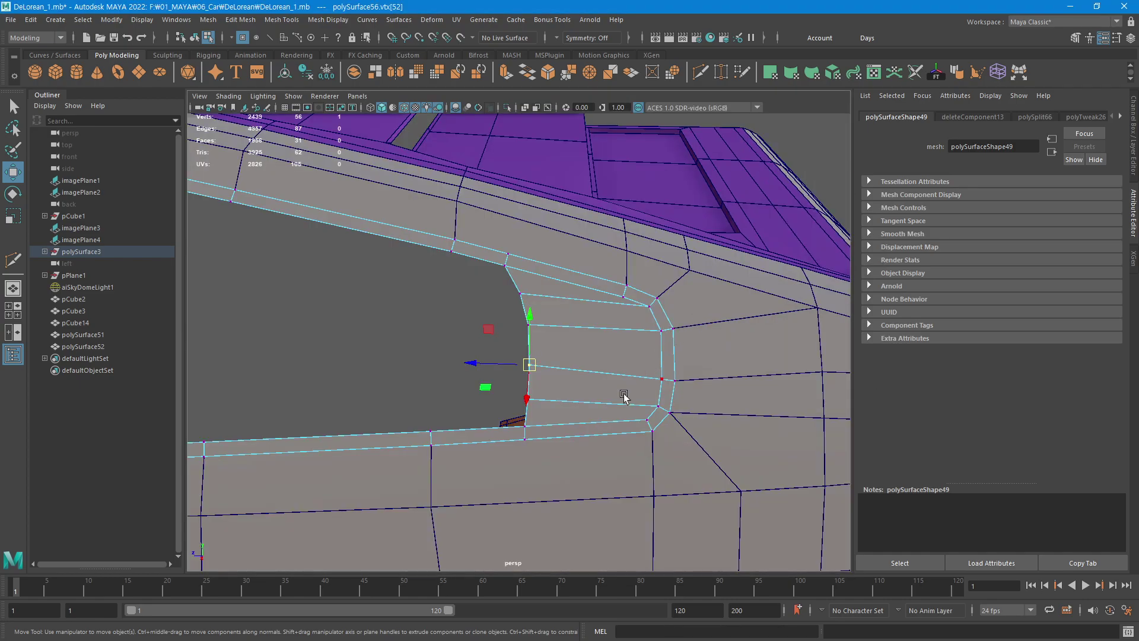
mouse_move(623, 394)
left_mouse_down("alt")
mouse_move(709, 394)
mouse_move(555, 395)
mouse_move(651, 300)
mouse_move(671, 361)
mouse_move(722, 347)
mouse_move(708, 343)
mouse_move(646, 387)
left_mouse_up("alt")
Shift a louvered vent vertex slightly along X, orbiting to check it against the body.
mouse_move(635, 325)
left_mouse_down("alt")
mouse_move(610, 391)
mouse_move(585, 376)
mouse_move(387, 386)
mouse_move(515, 388)
mouse_move(604, 342)
left_mouse_up("alt")
left_click(343, 387)
left_click_drag(706, 290, 697, 292)
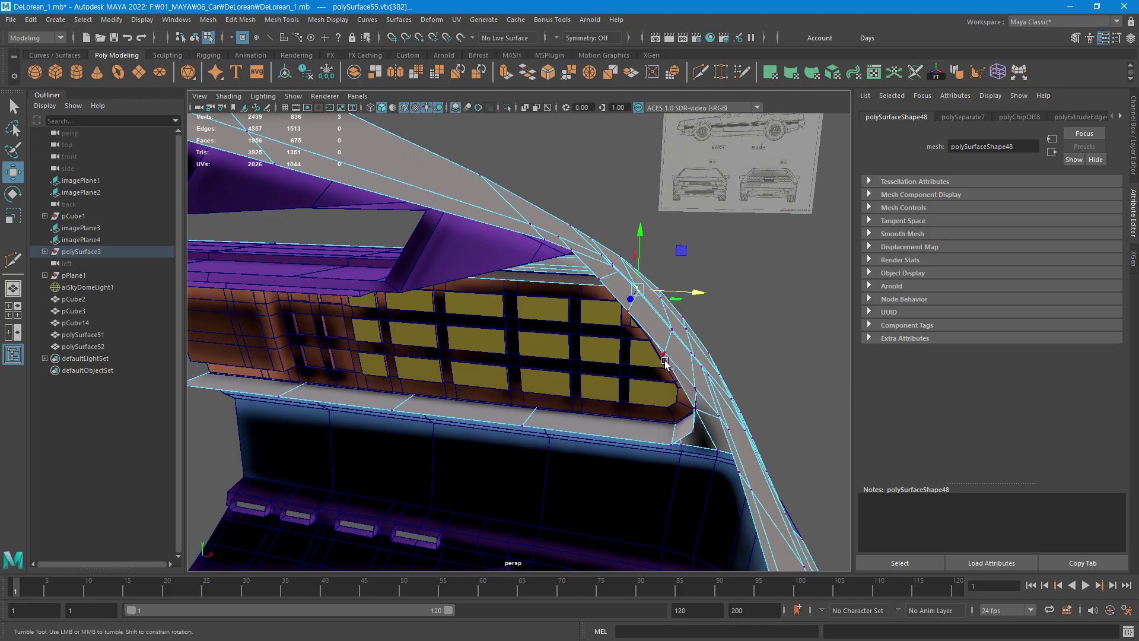
scroll(643, 364, "up", 5)
left_click_drag(643, 364, 586, 377, "alt")
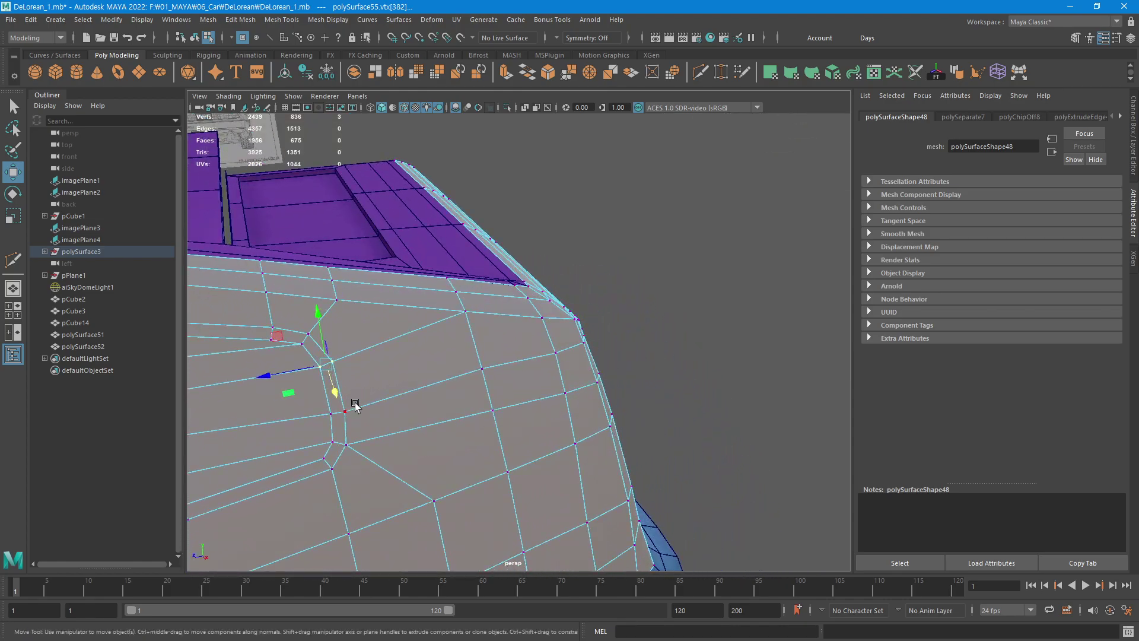
left_click_drag(322, 421, 604, 362, "alt")
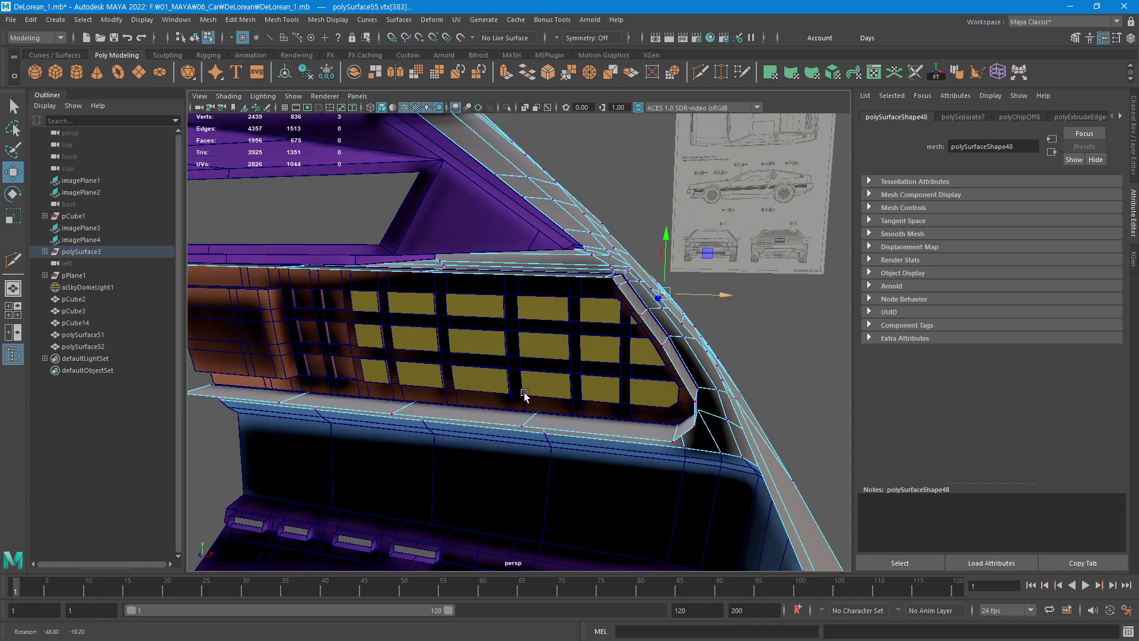
left_click_drag(720, 308, 724, 308)
scroll(611, 362, "up", 5)
left_click_drag(611, 362, 537, 380, "alt")
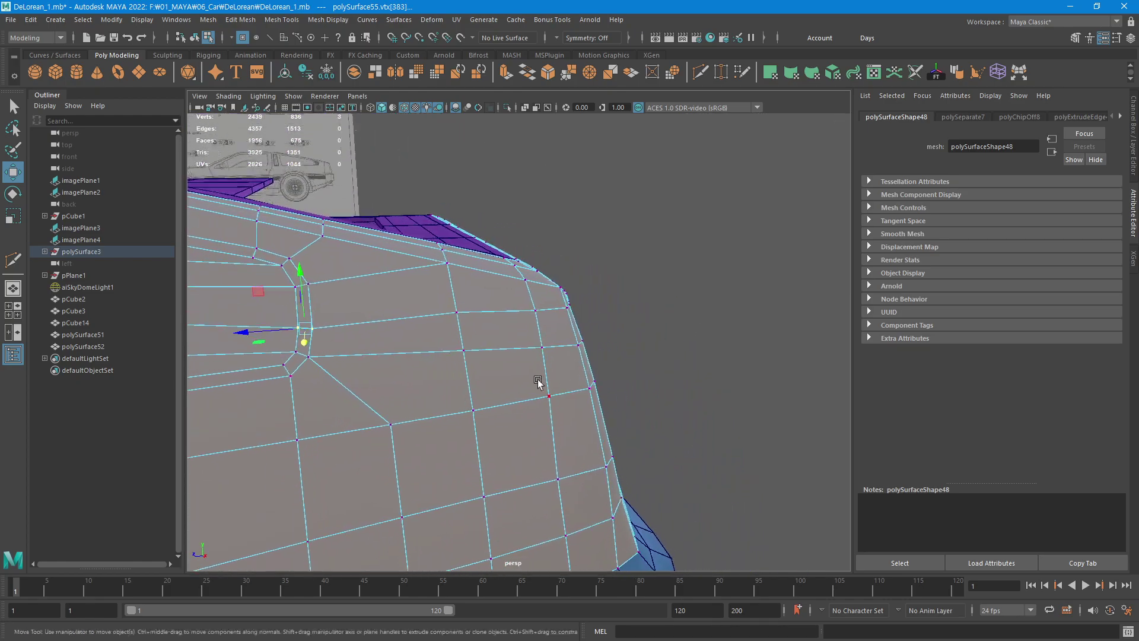
Select the next vent vertex, inspect the grille, then clear the selection.
key("q")
left_click(294, 378)
mouse_move(344, 361)
left_mouse_down("alt")
mouse_move(509, 364)
mouse_move(575, 304)
left_mouse_up("alt")
left_click(750, 297)
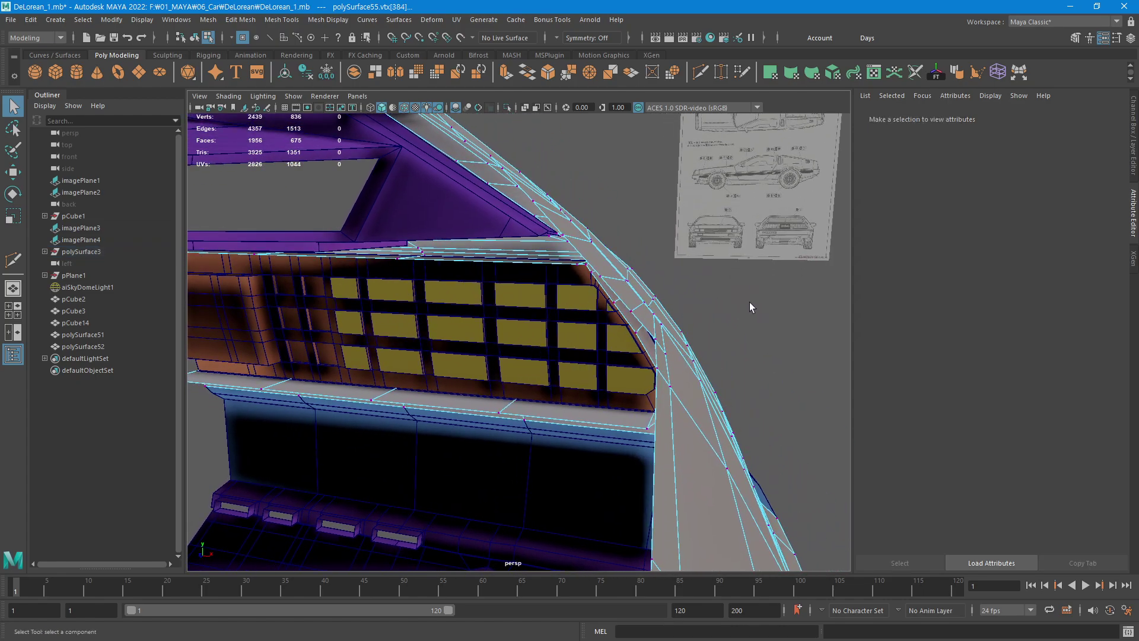
mouse_move(749, 301)
left_mouse_down("alt")
mouse_move(643, 330)
mouse_move(595, 305)
mouse_move(649, 343)
mouse_move(696, 321)
mouse_move(757, 353)
mouse_move(719, 376)
mouse_move(664, 367)
mouse_move(581, 386)
mouse_move(633, 402)
mouse_move(821, 394)
mouse_move(745, 399)
mouse_move(720, 385)
mouse_move(656, 399)
mouse_move(685, 427)
left_mouse_up("alt")
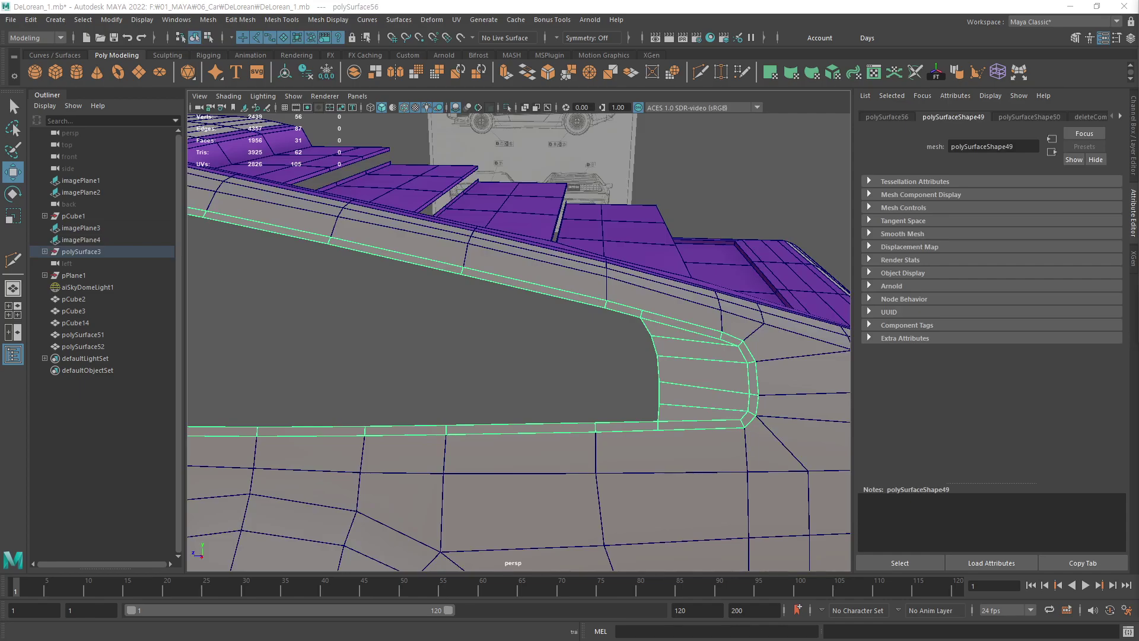
left_click(526, 362)
left_click_drag(628, 266, 613, 323, "alt")
key("space")
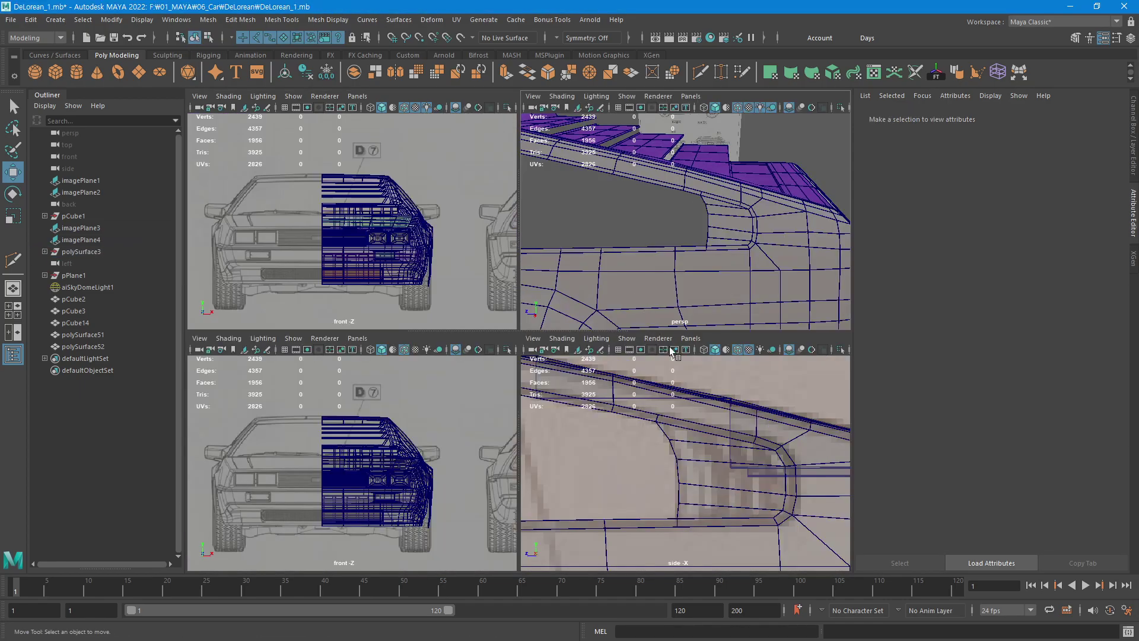
key("space")
scroll(554, 402, "up", 1)
scroll(663, 408, "up", 1)
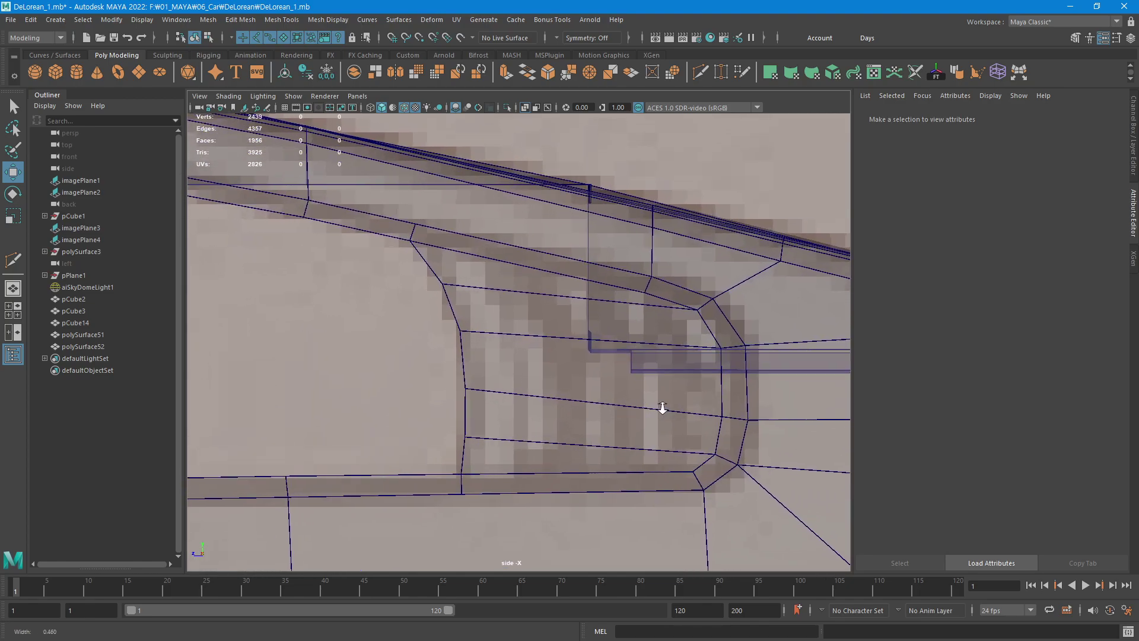
scroll(662, 408, "up", 1)
scroll(674, 414, "up", 1)
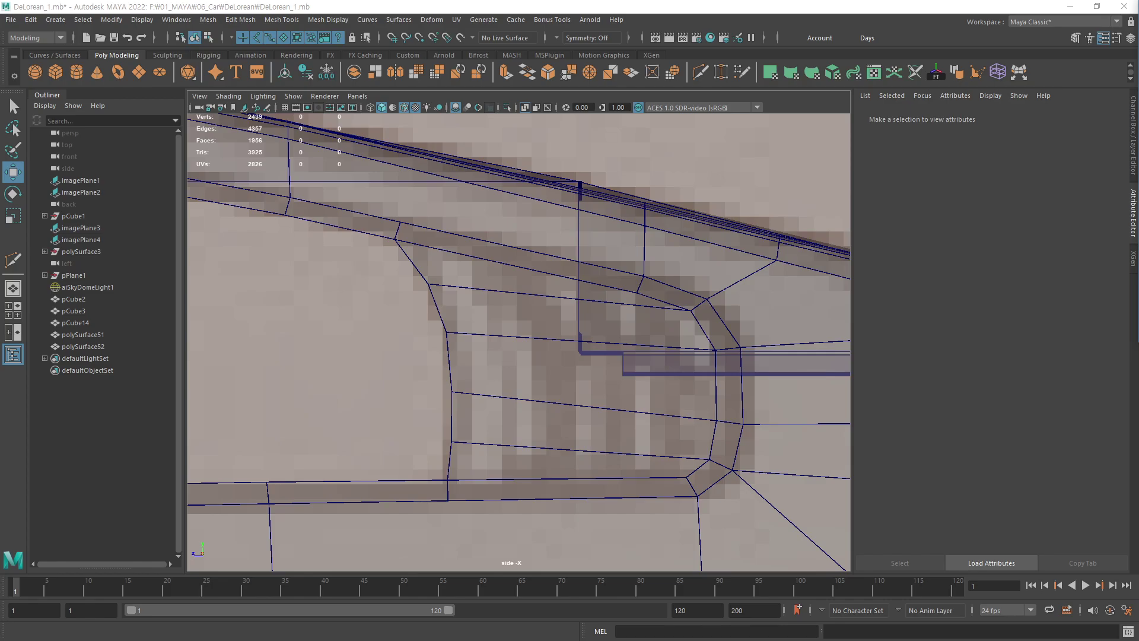
left_click_drag(478, 288, 493, 301)
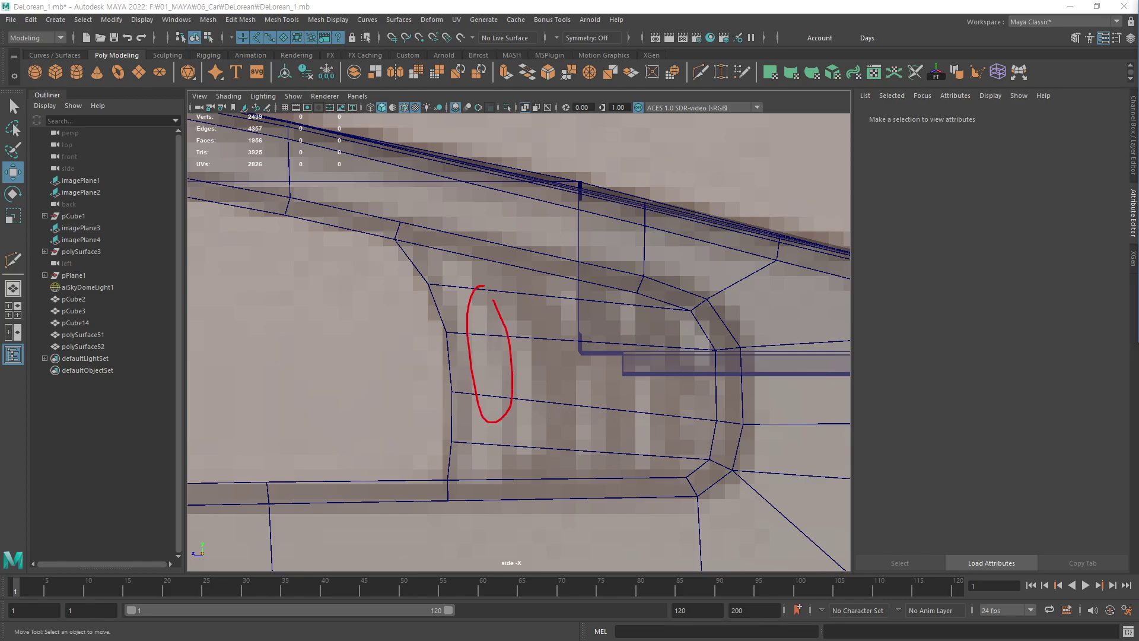
left_click_drag(569, 362, 612, 384)
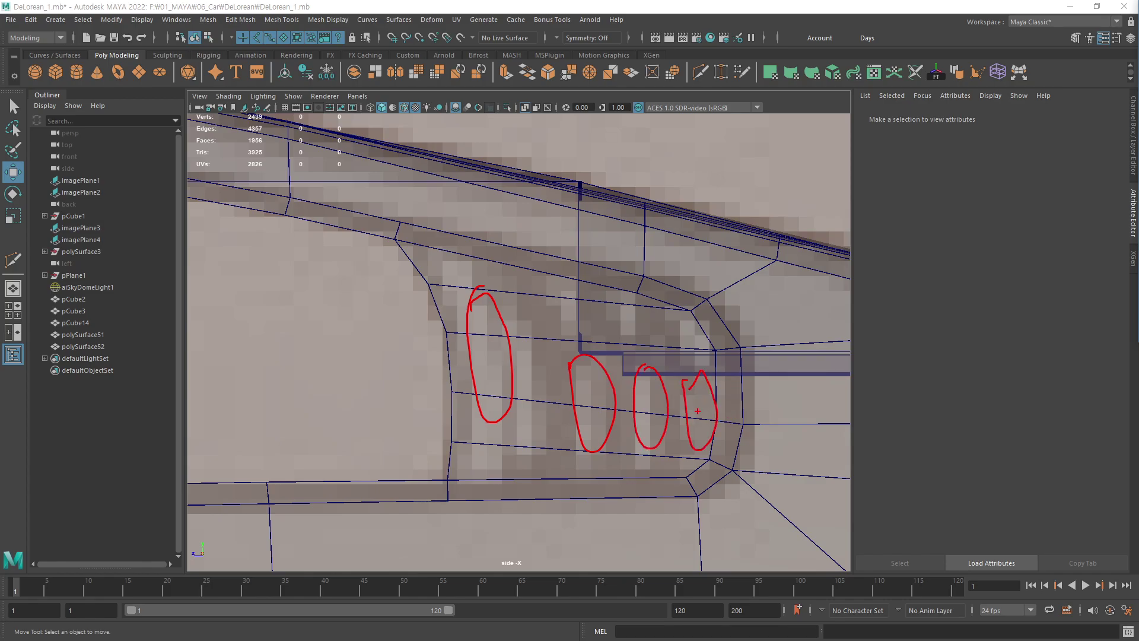
key("Escape")
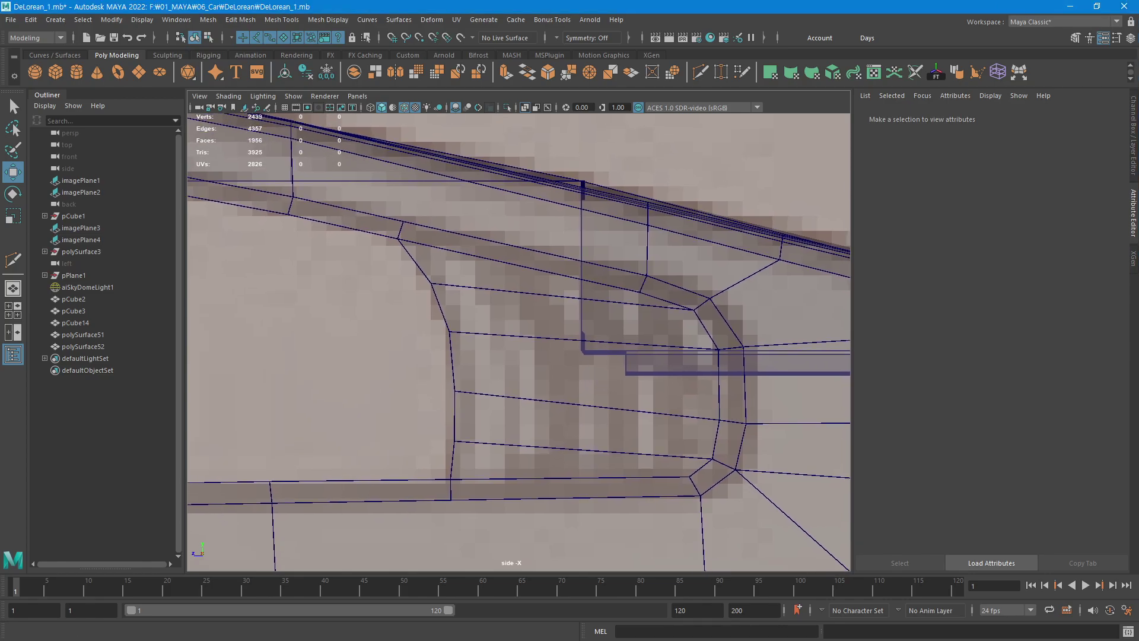
key("alt+Tab")
left_click_drag(691, 155, 635, 153)
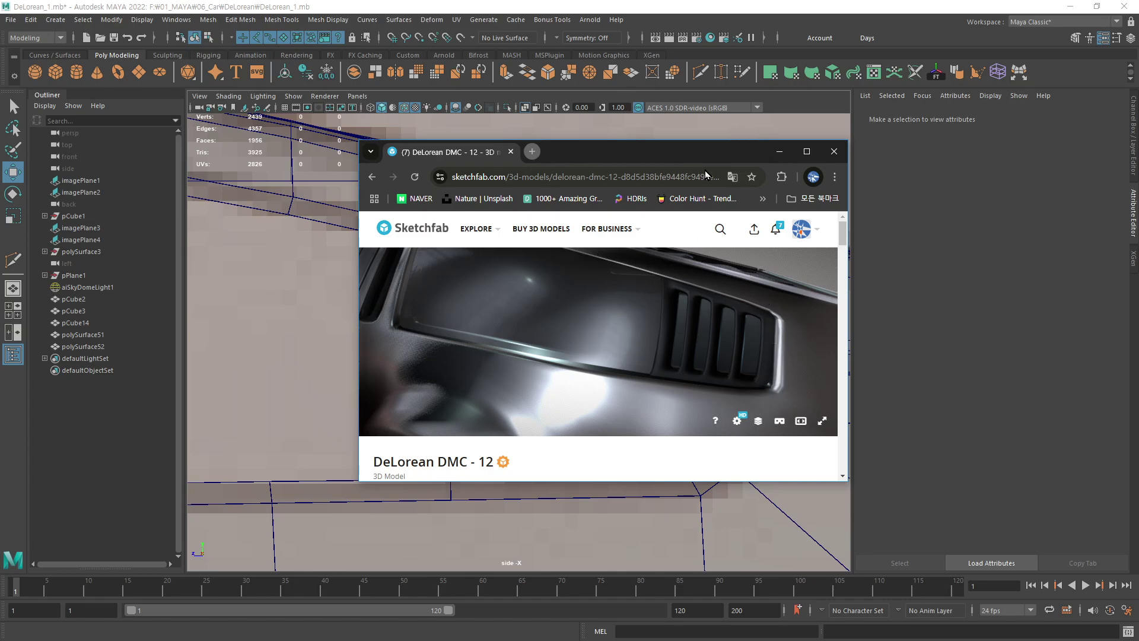
key("alt+Tab")
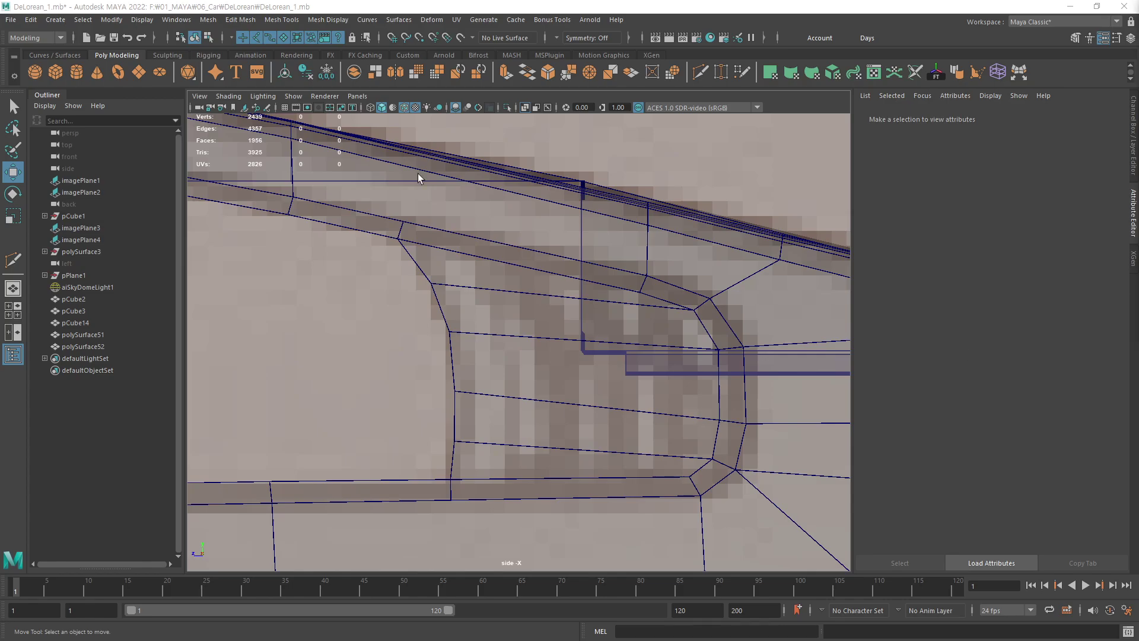
Select the car body mesh and activate Multi-Cut framed on the vent.
left_click(488, 10)
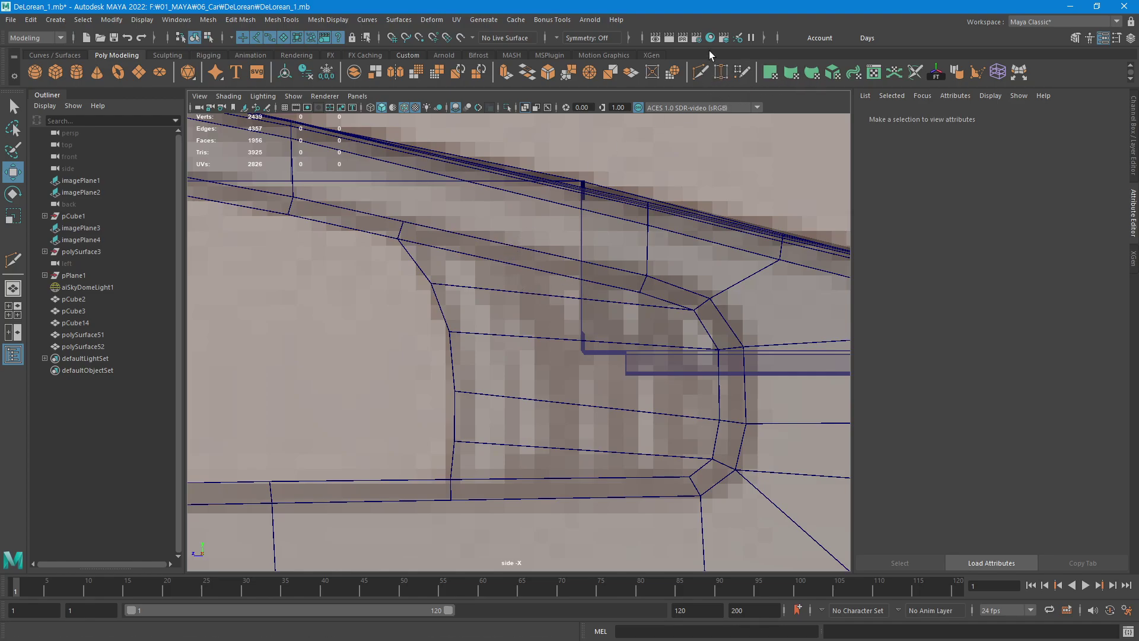
key("ctrl+shift+x")
middle_click_drag(469, 351, 399, 203, "alt")
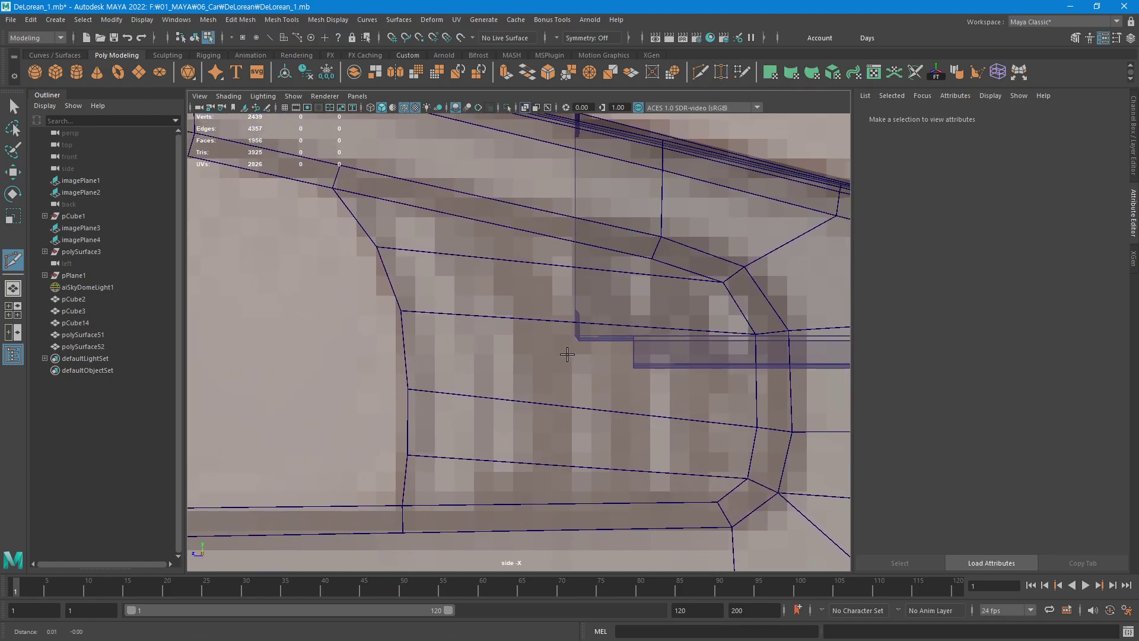
key("w")
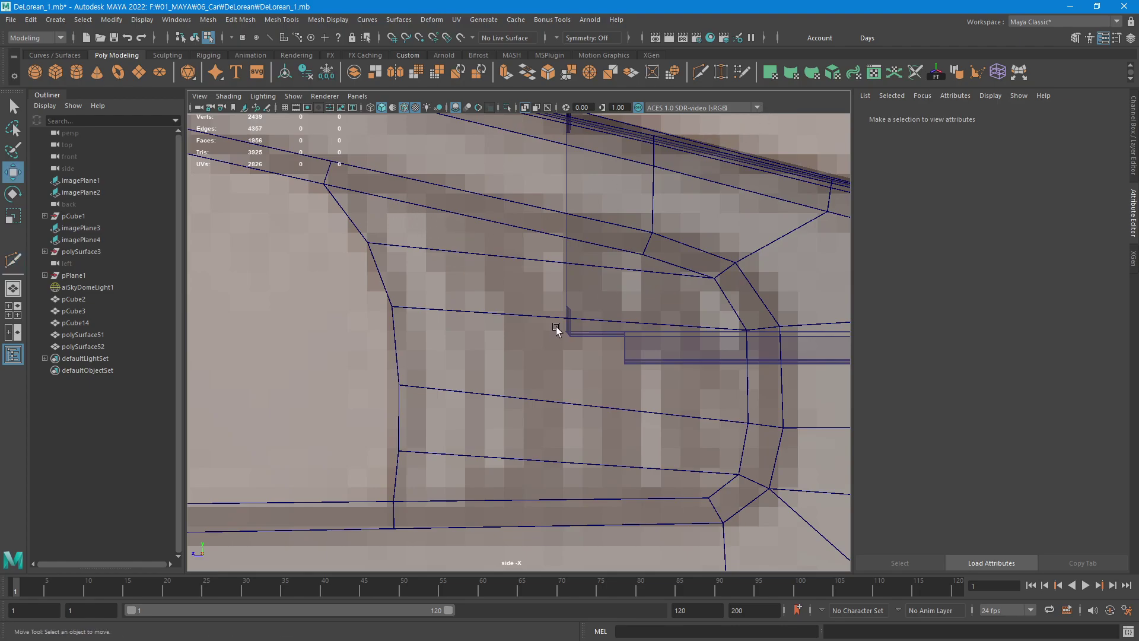
left_click(550, 320)
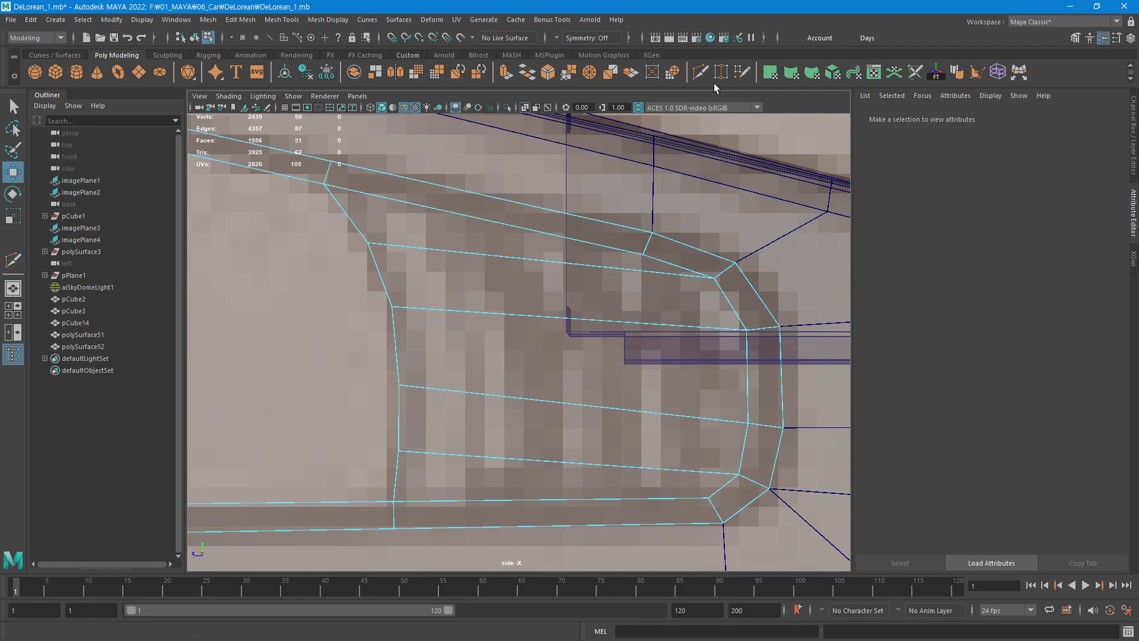
key("ctrl+shift+x")
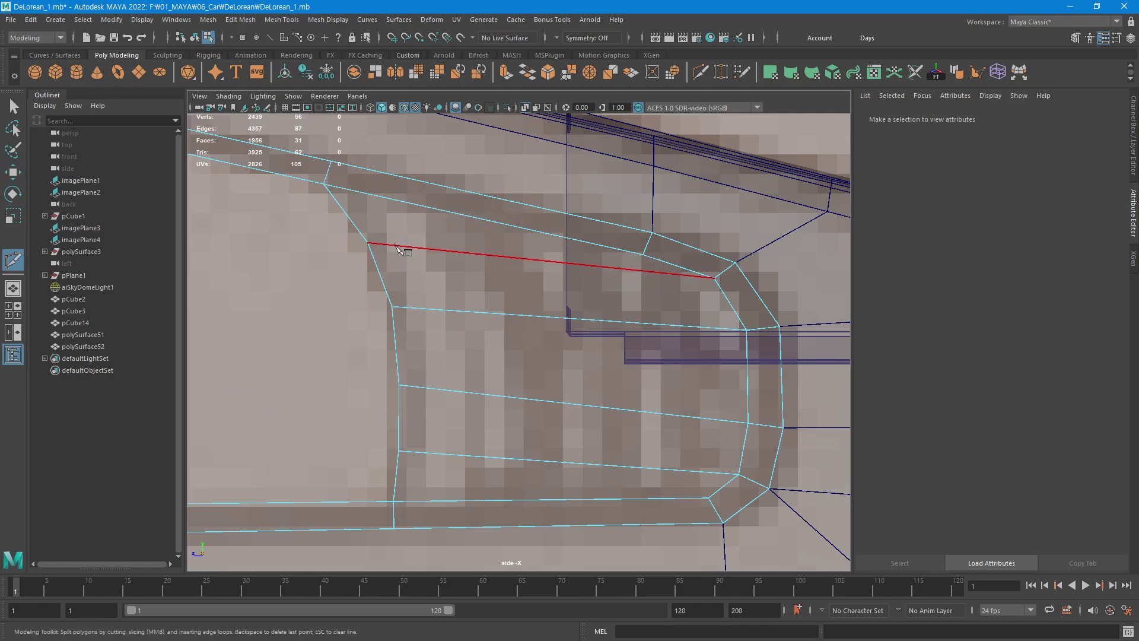
middle_click_drag(414, 290, 504, 274, "alt")
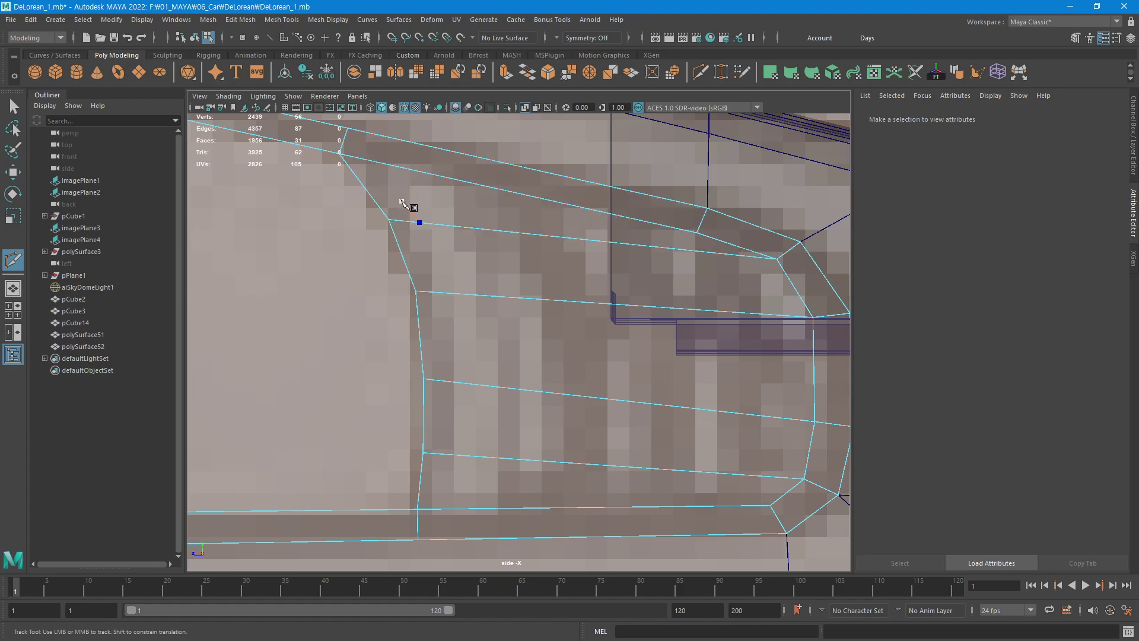
Cut the slot outline across its rounded top and down its right side to the bottom.
left_click(401, 201)
left_click(414, 185)
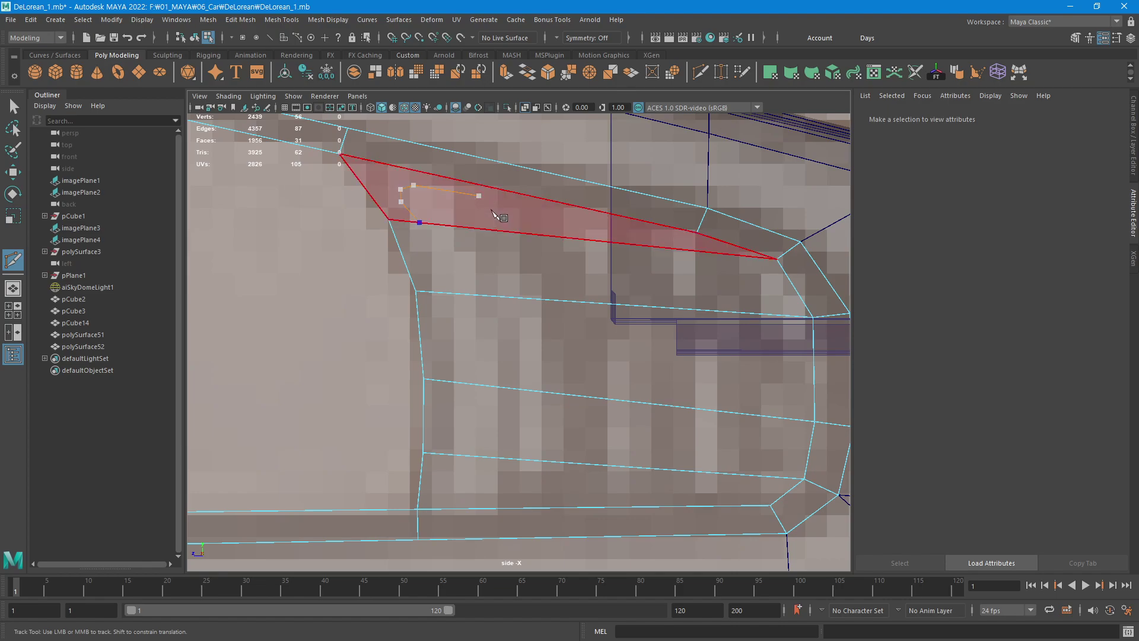
left_click(498, 208)
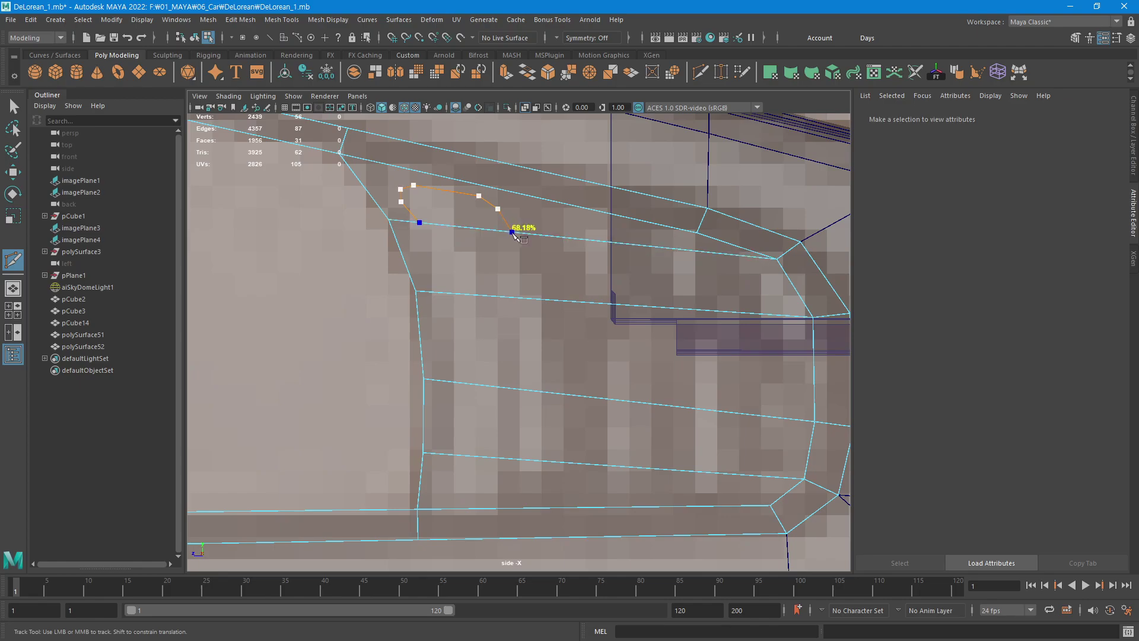
left_click(512, 232)
left_click(536, 299)
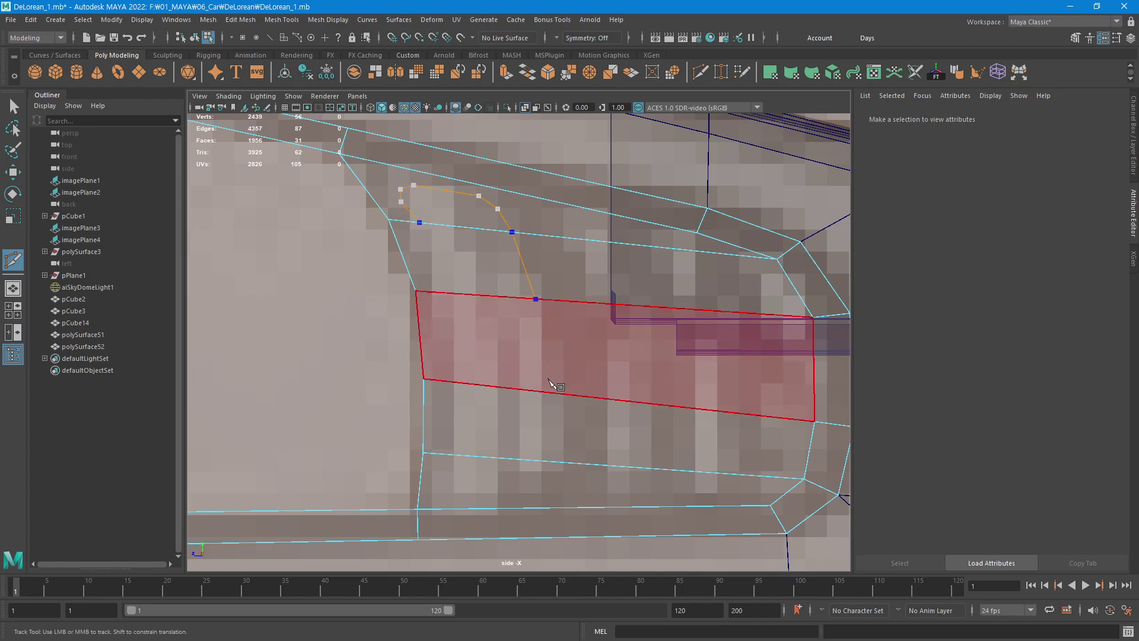
left_click(541, 392)
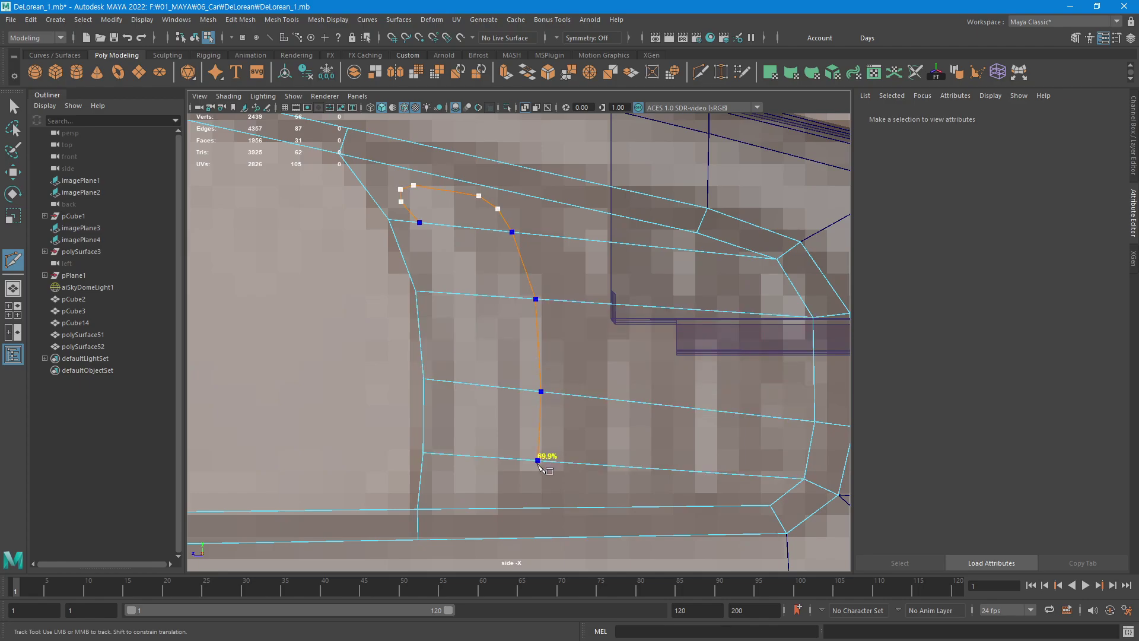
left_click(535, 461)
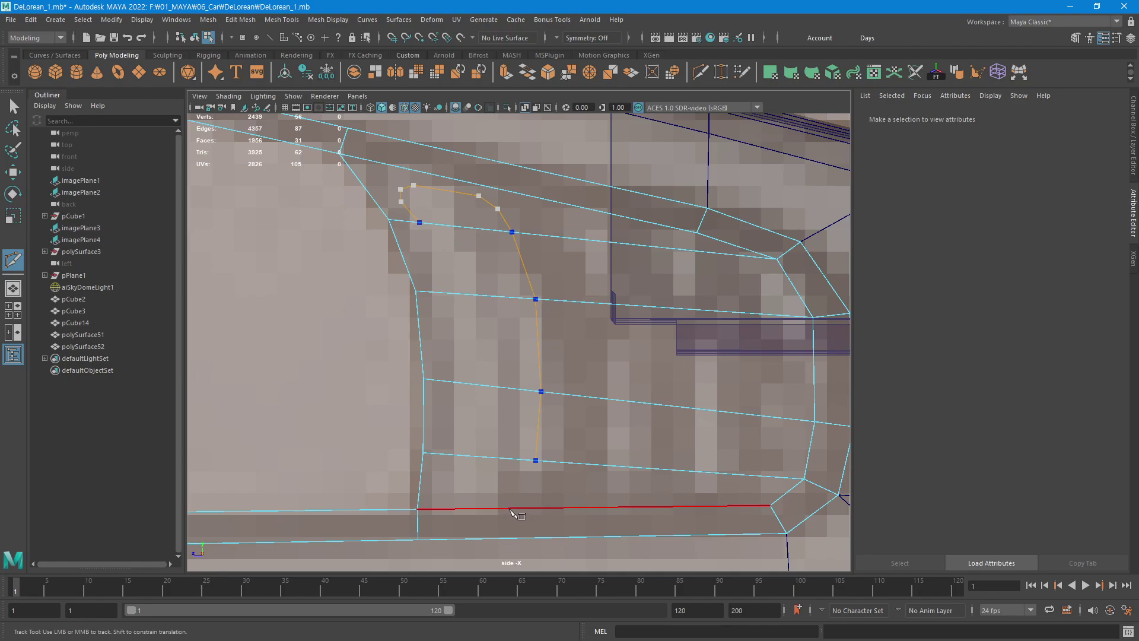
left_click(526, 482)
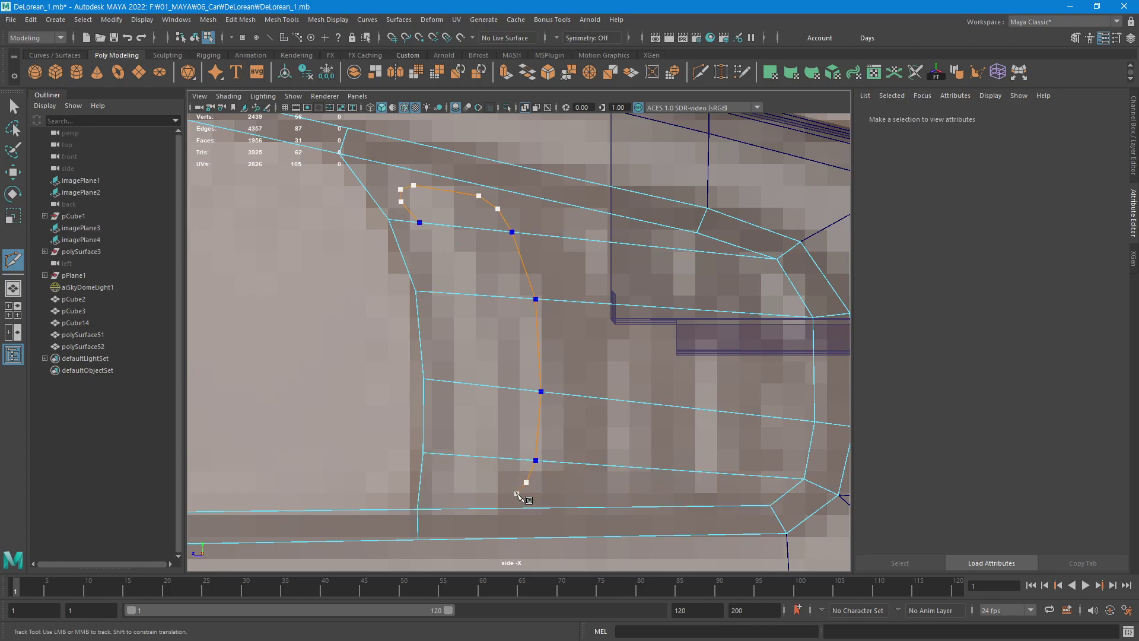
left_click(516, 496)
Round the slot's bottom-left corner with cut points, zoomed in on the corner.
right_click_drag(540, 444, 854, 388, "alt")
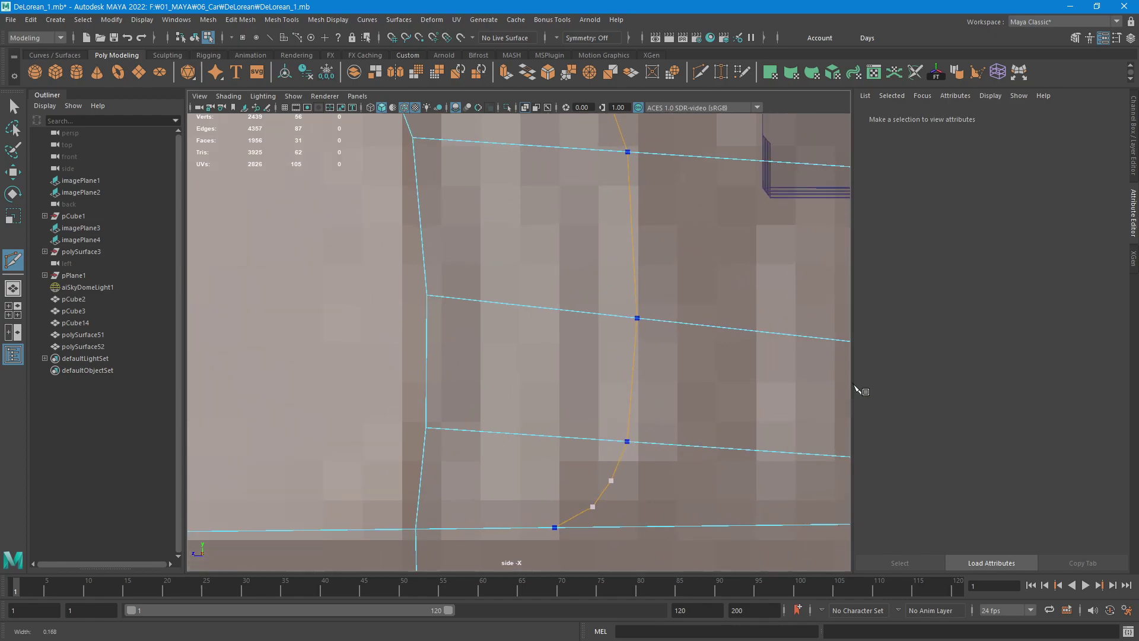
middle_click_drag(634, 451, 594, 397, "alt")
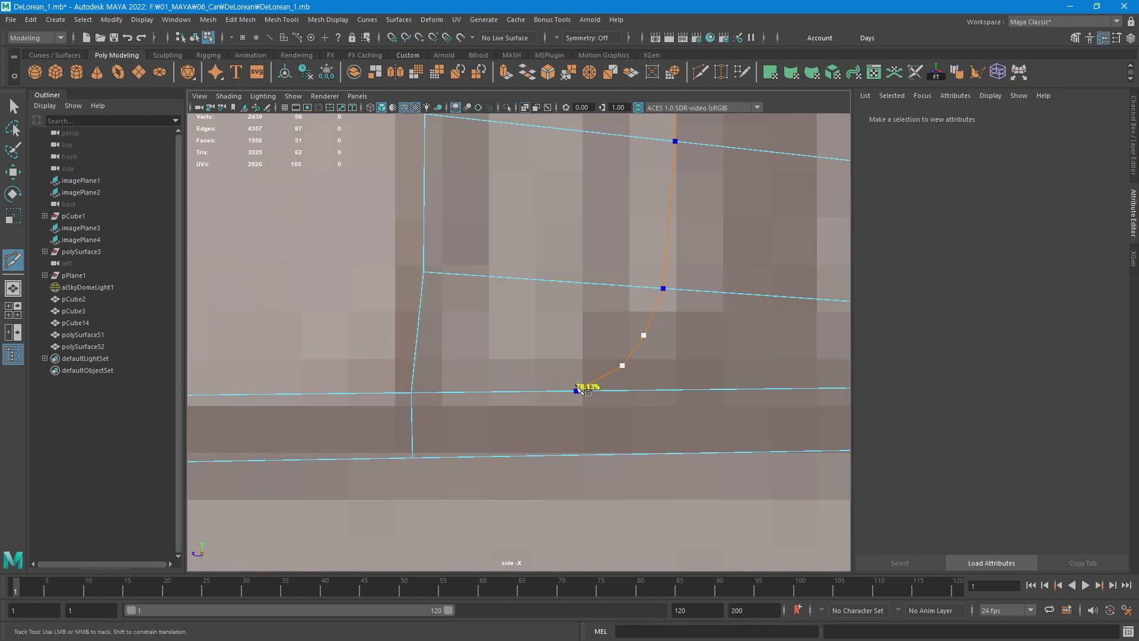
left_click_drag(577, 391, 579, 369)
left_click(464, 370)
left_click_drag(460, 375, 477, 375)
left_click(459, 363)
left_click(467, 337)
left_click(484, 275)
Carry the cut up the slot's left side, close the loop and commit it.
scroll(562, 291, "down", 5)
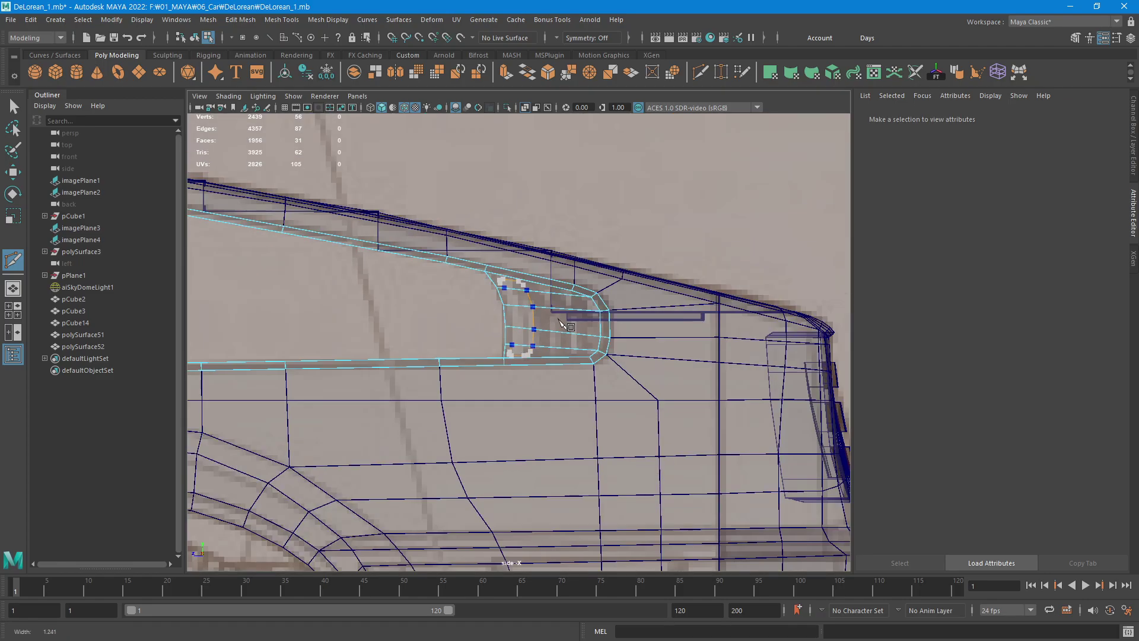
scroll(562, 291, "up", 3)
middle_click_drag(563, 290, 559, 392, "alt")
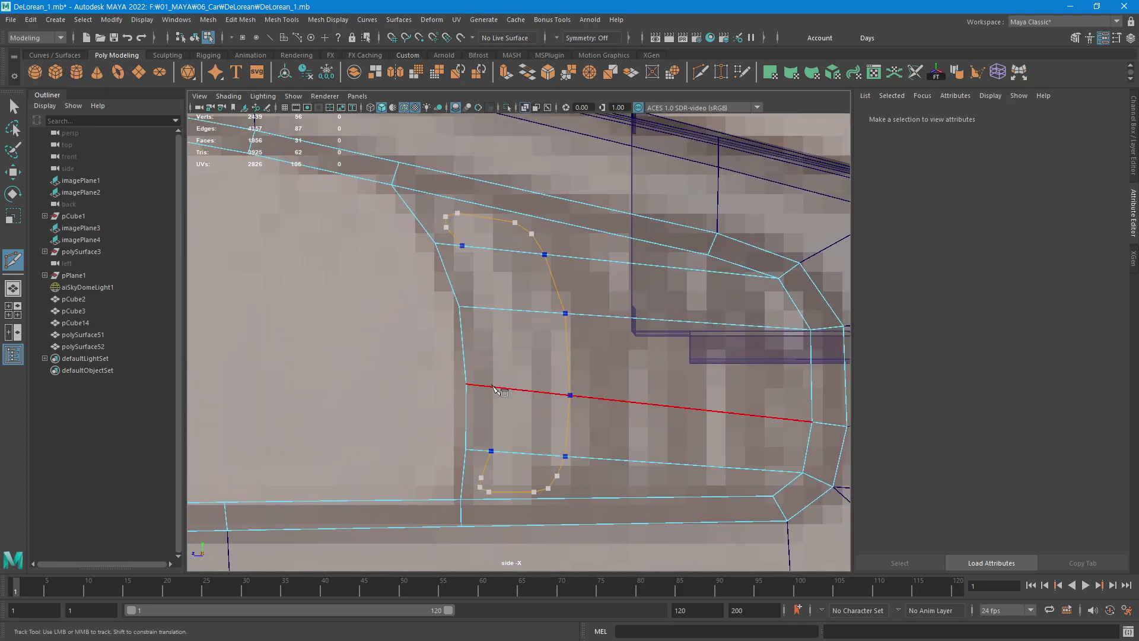
left_click(494, 386)
left_click(488, 450)
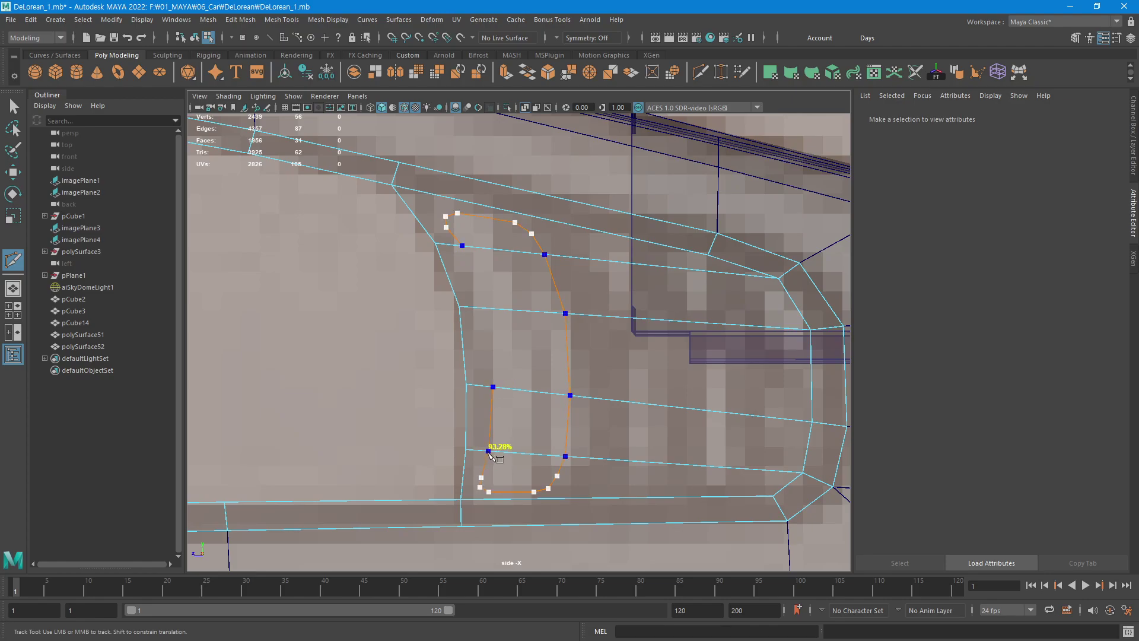
left_click(489, 386)
left_click(480, 307)
left_click(462, 246)
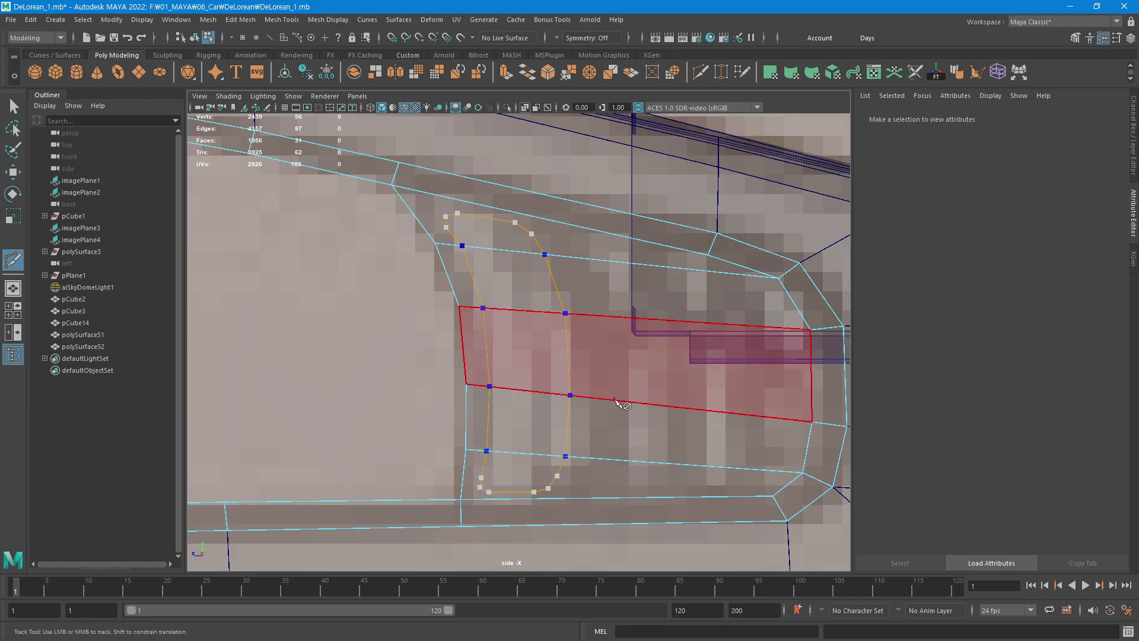
key("Return")
middle_click_drag(585, 419, 558, 410, "alt")
Cut the first vertical edge line from the vent's top edge to its bottom edge.
scroll(558, 409, "up", 1)
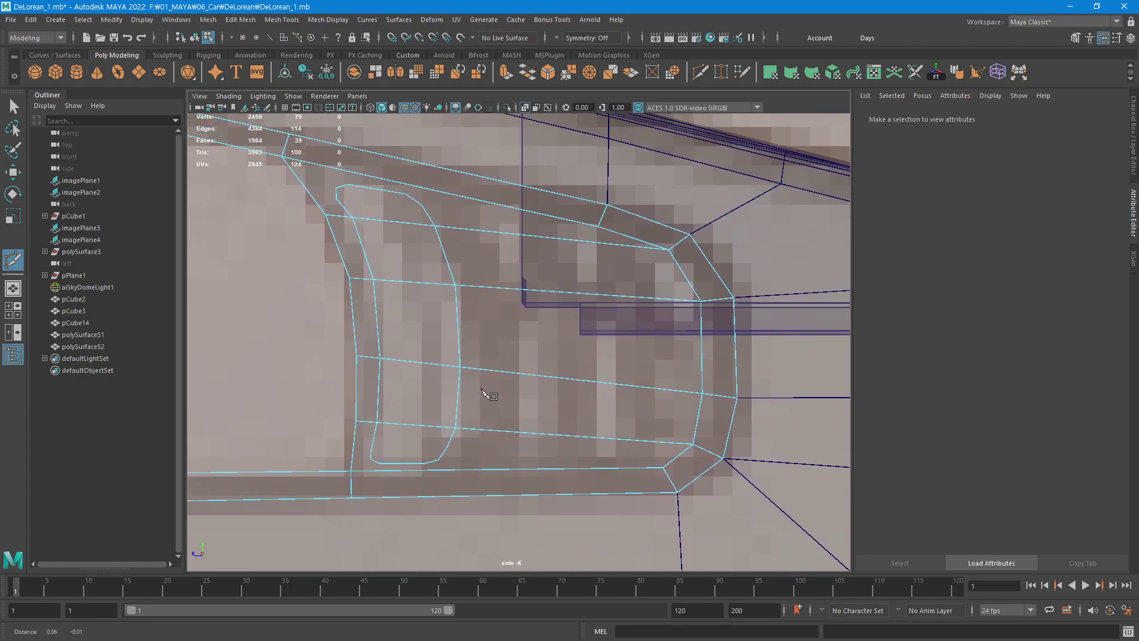
scroll(580, 394, "up", 2)
scroll(659, 370, "up", 2)
middle_click_drag(658, 371, 641, 345, "alt")
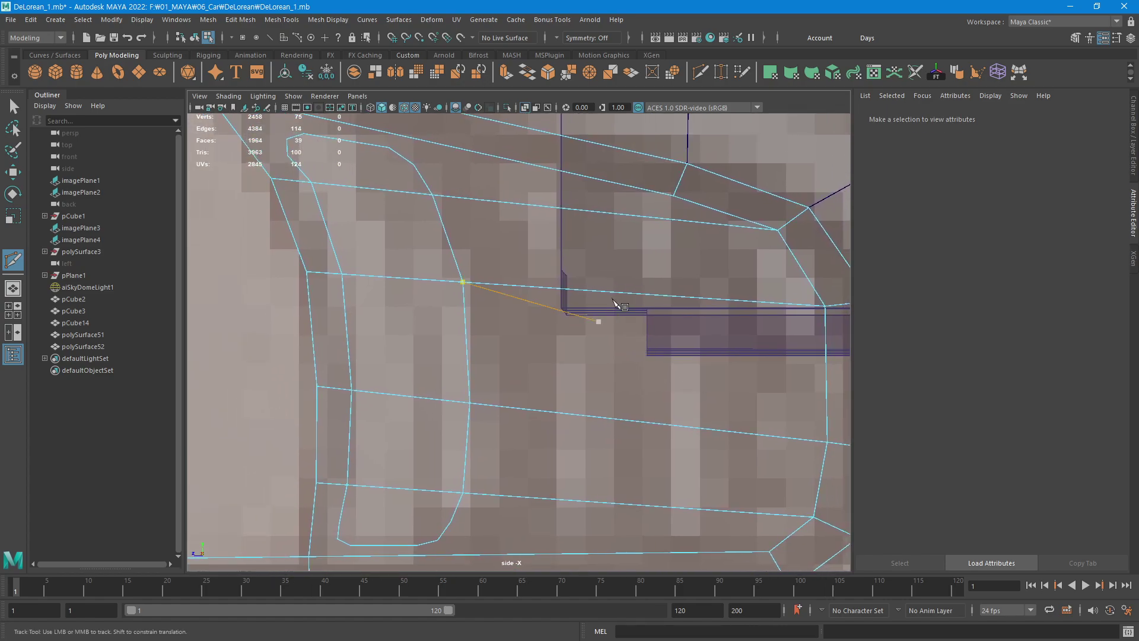
left_click(496, 201)
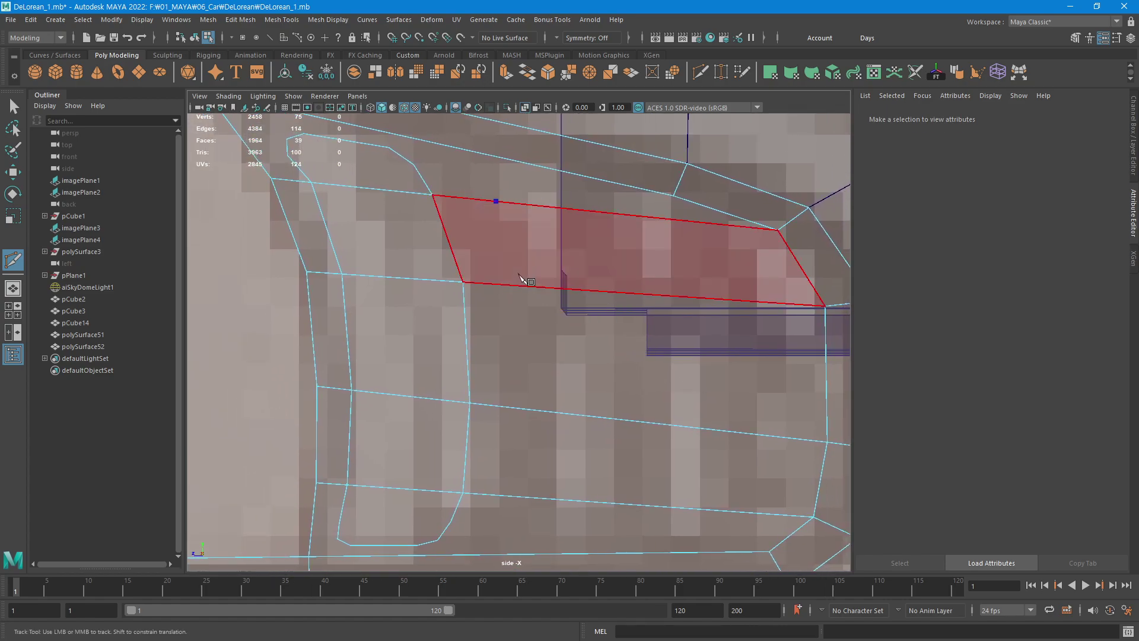
left_click(527, 287)
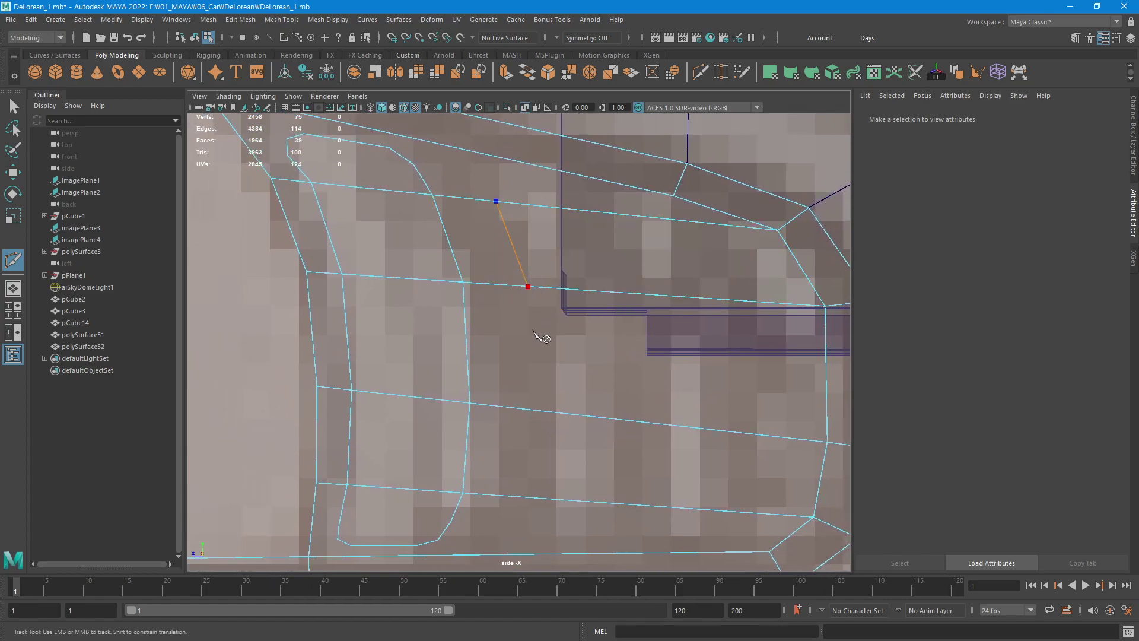
left_click(540, 410)
left_click(545, 498)
key("Return")
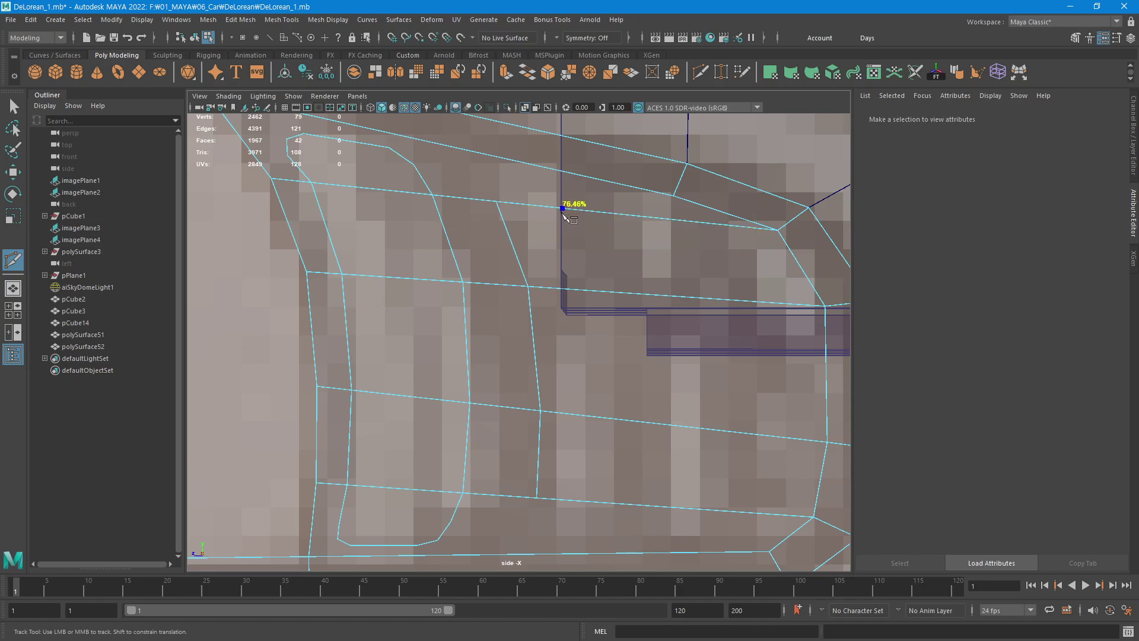
Add the second and third top-to-bottom vertical cuts through the vent.
left_click(563, 208)
left_click(589, 291)
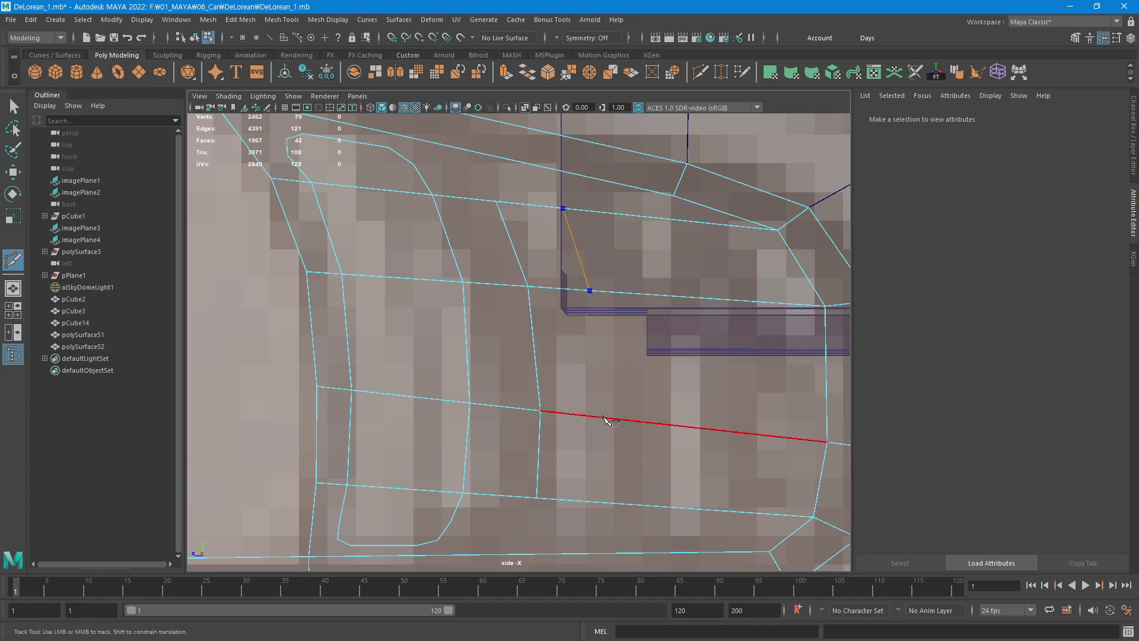
left_click(602, 418)
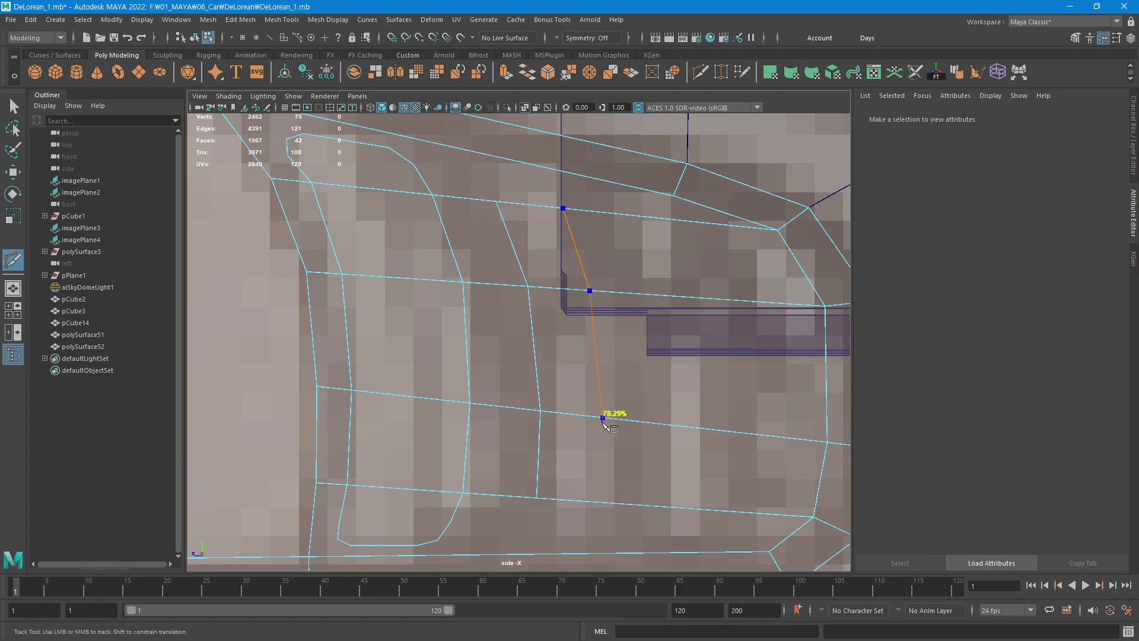
left_click(600, 500)
key("Return")
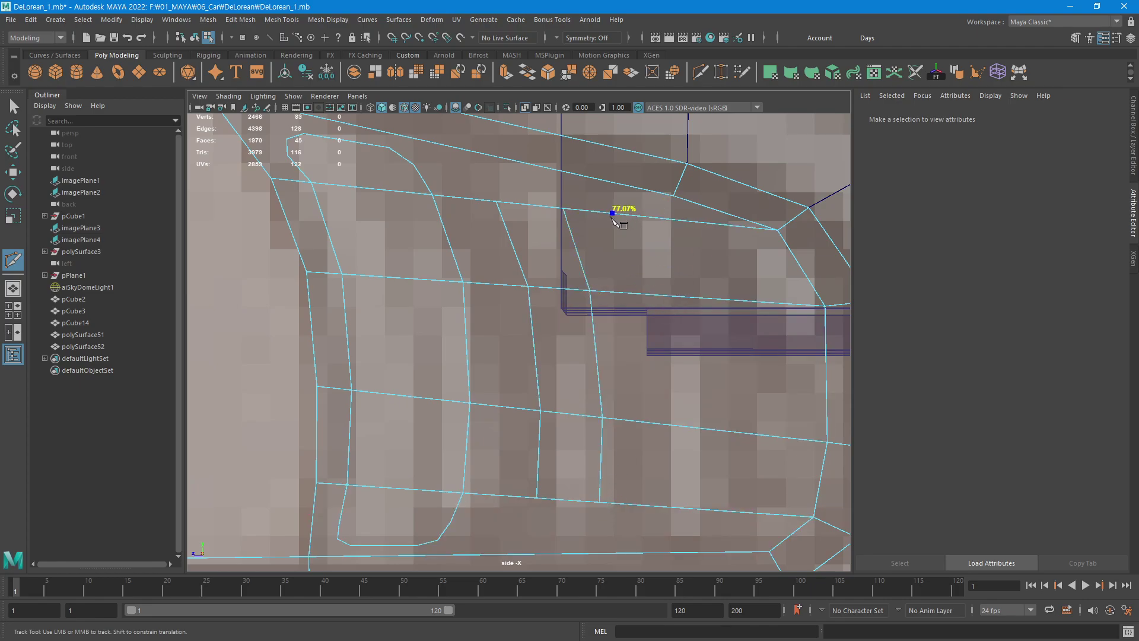
left_click(612, 212)
left_click(644, 294)
left_click(657, 423)
left_click(660, 500)
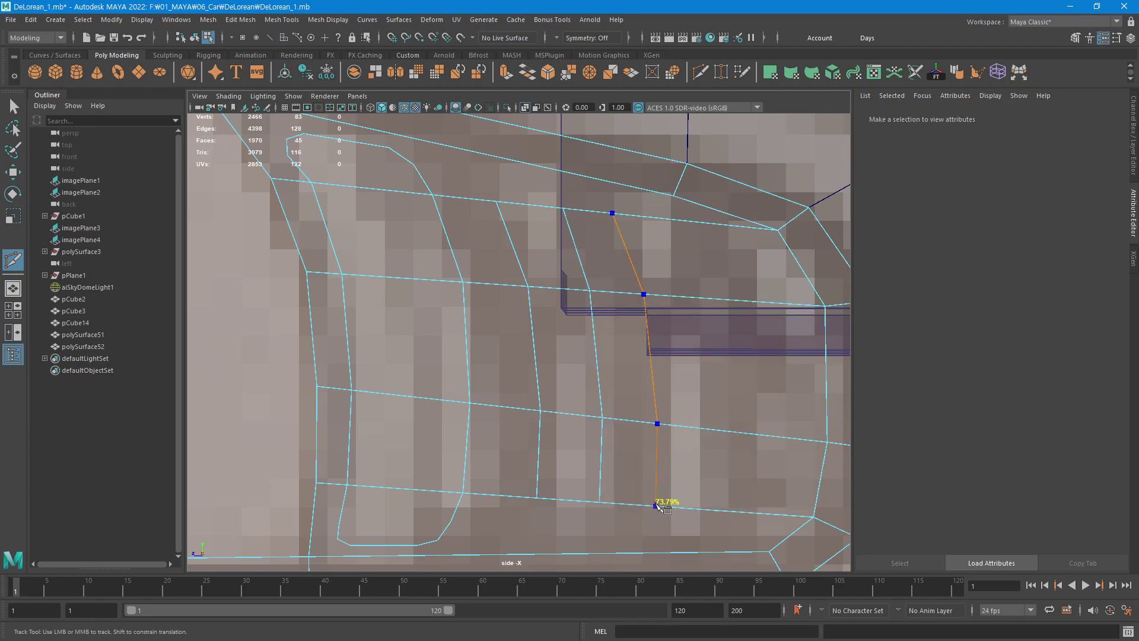
key("Return")
Add the fourth and fifth vertical cuts through the vent section.
left_click_drag(699, 225, 673, 238)
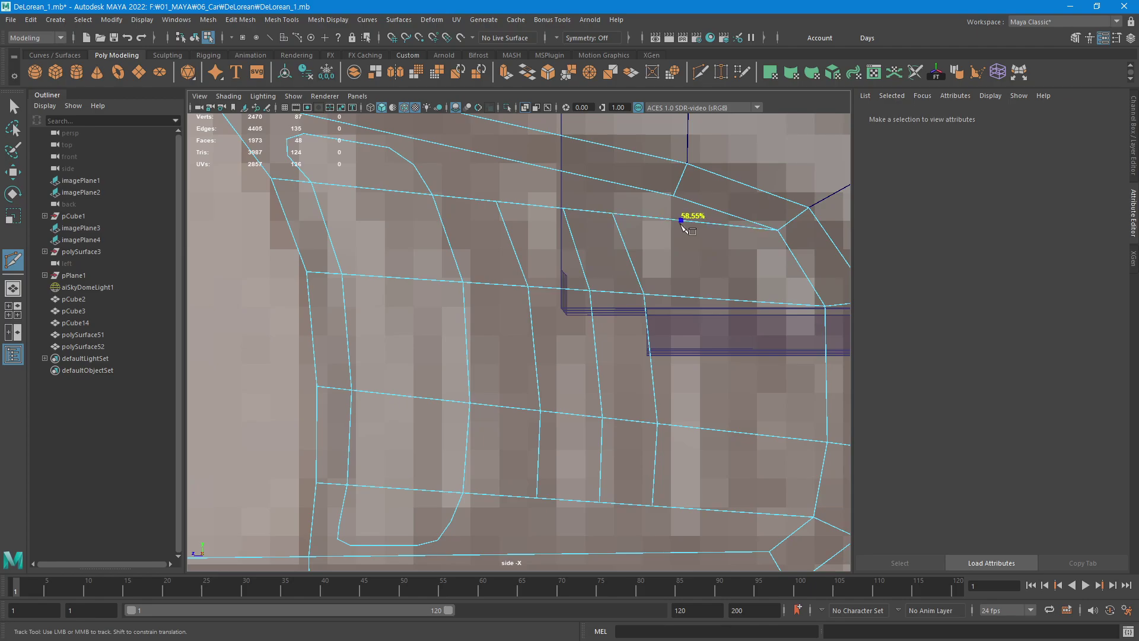
left_click(673, 236)
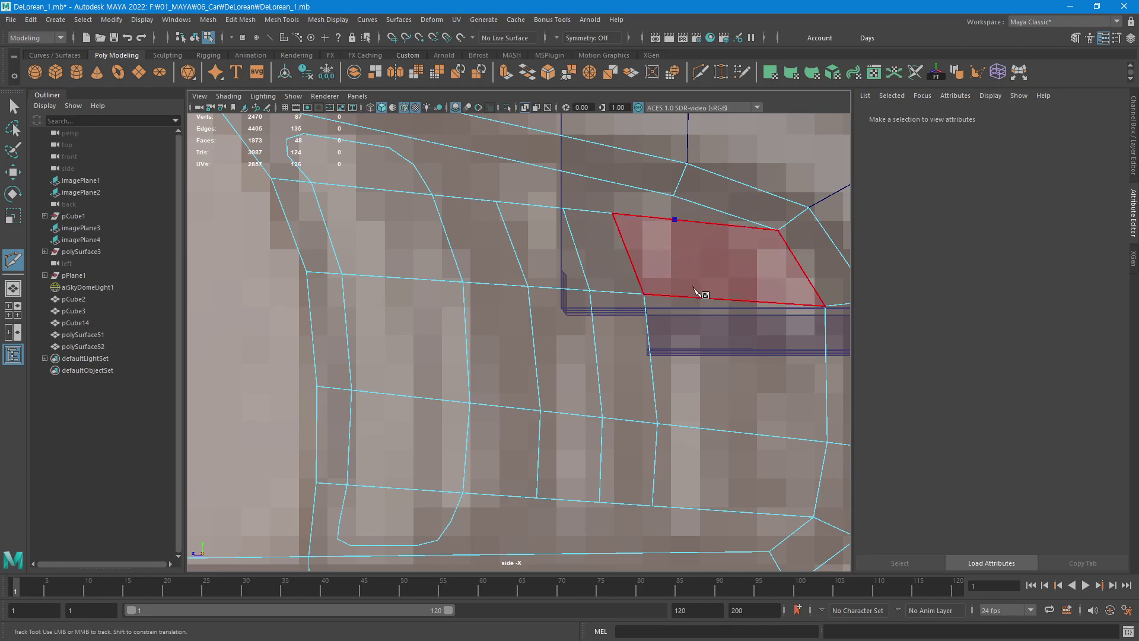
left_click(715, 429)
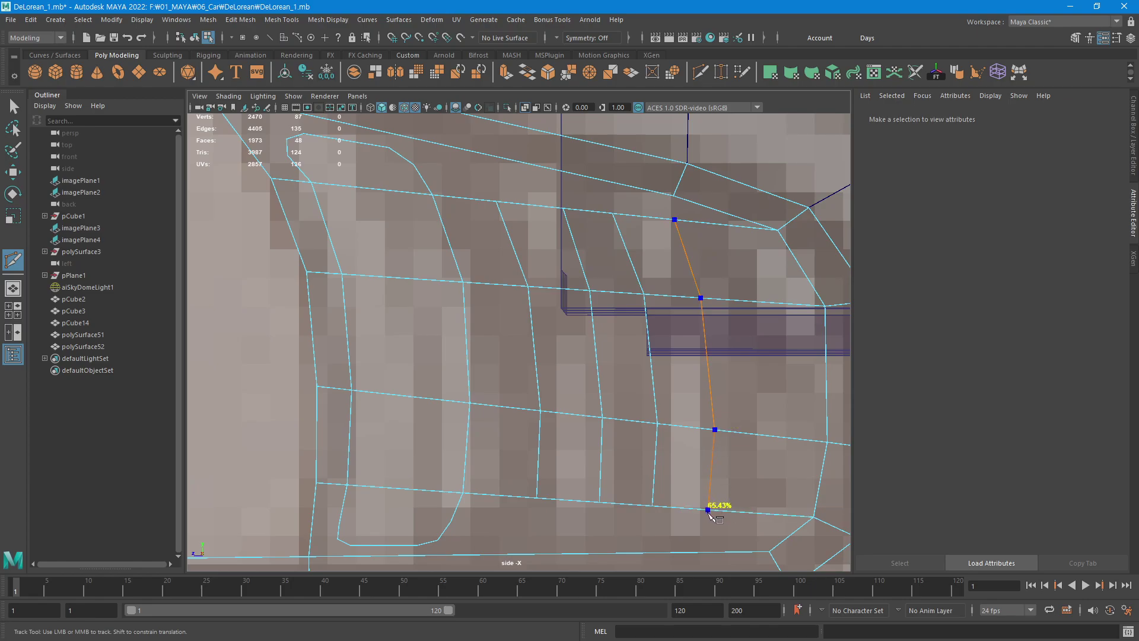
left_click(710, 509)
key("Return")
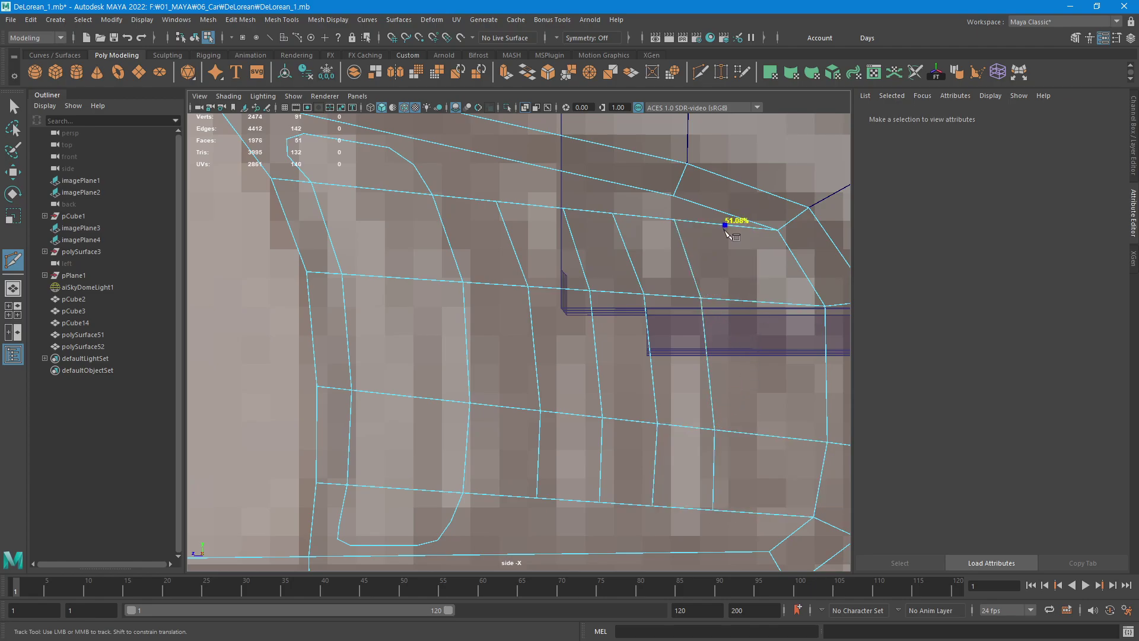
left_click(724, 225)
left_click(746, 302)
left_click(759, 434)
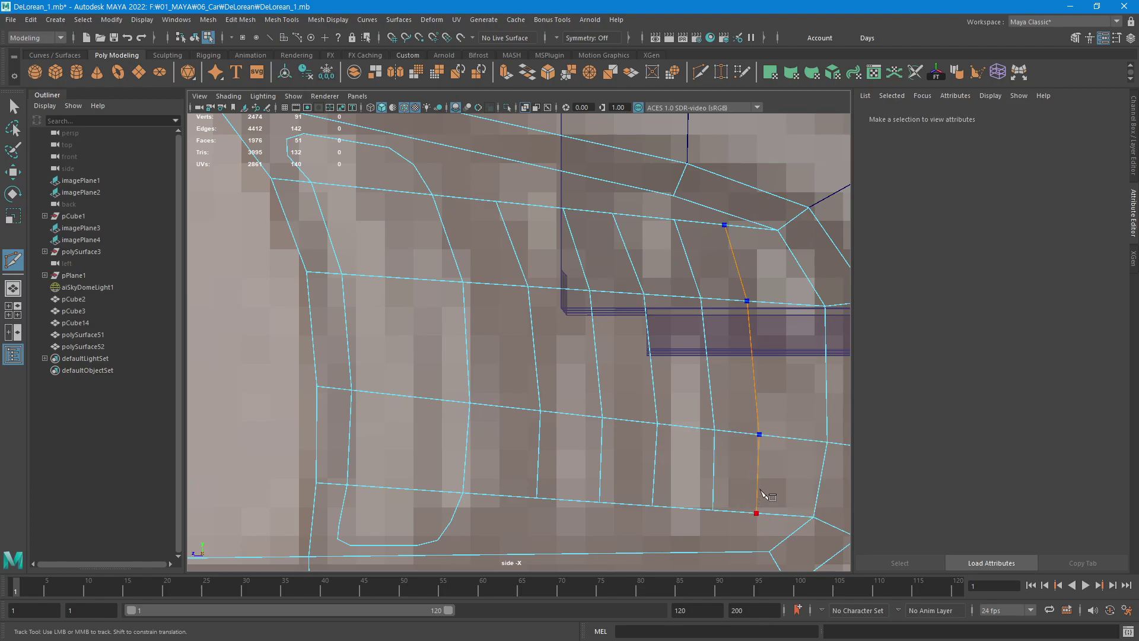
key("Return")
Make the last vertical cut near the right corner, sliding its points left before committing.
left_click(766, 229)
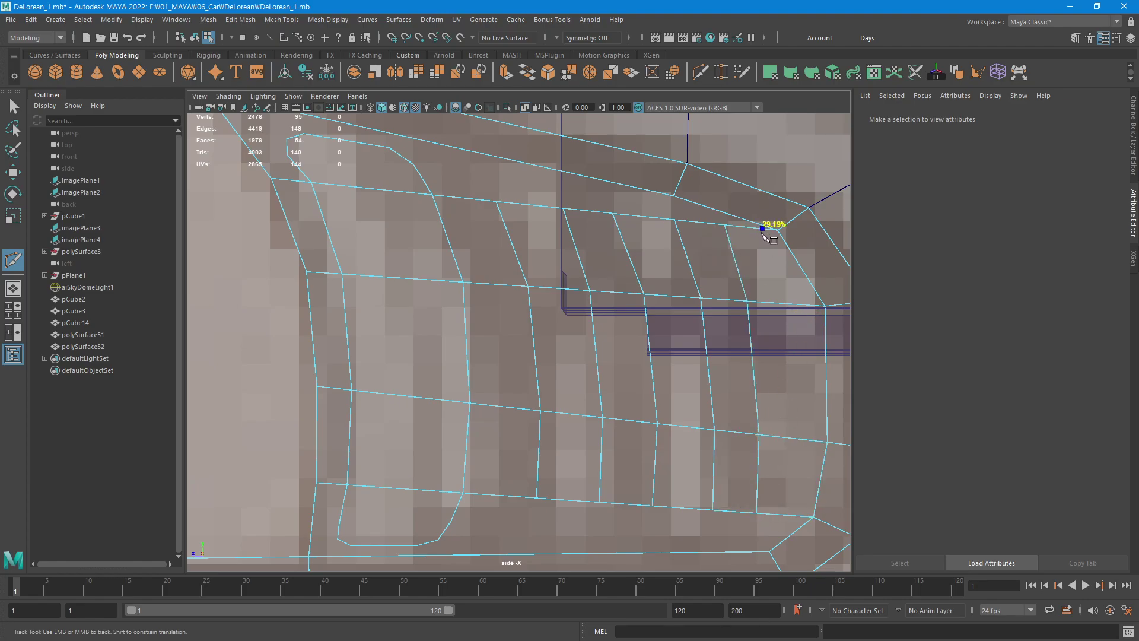
left_click_drag(794, 298, 813, 306)
left_click(819, 440)
left_click(806, 515)
left_click_drag(818, 441, 810, 440)
left_click_drag(812, 306, 796, 306)
key("Return")
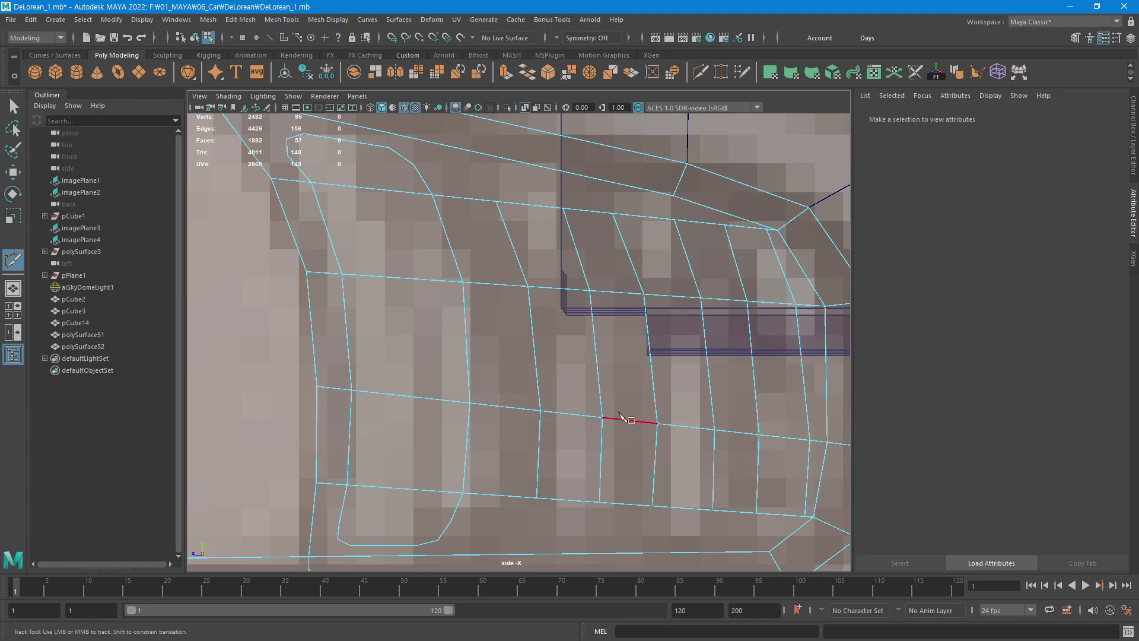
middle_click_drag(609, 399, 593, 434, "alt")
Cut a rounded louvre-opening outline into the top of the first vent slot.
right_click_drag(470, 306, 729, 330, "alt")
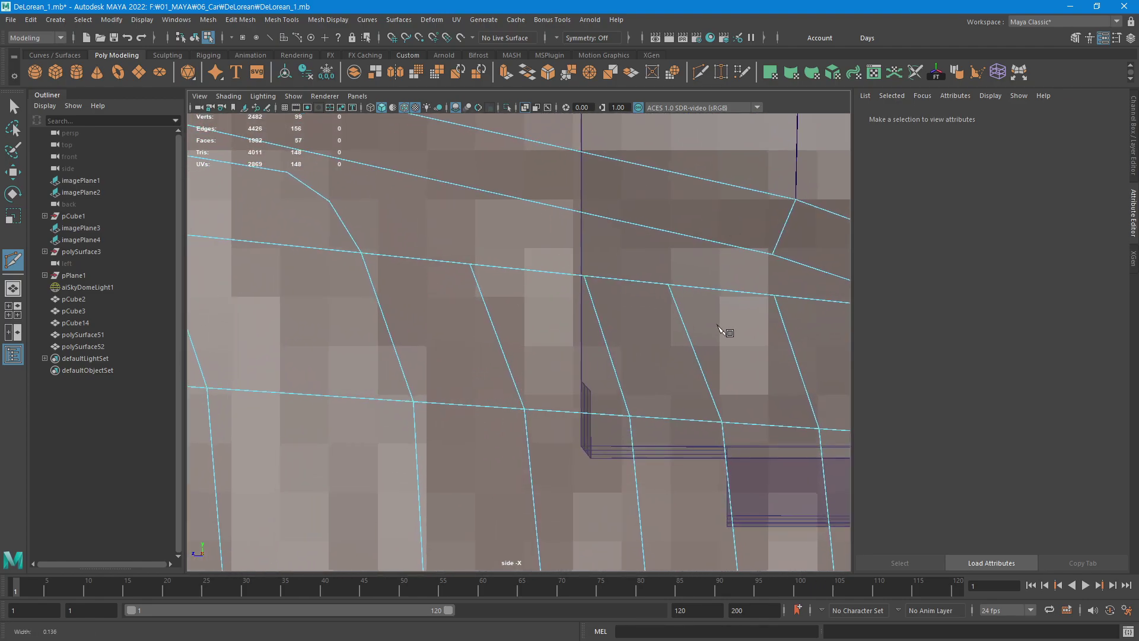
scroll(544, 382, "up", 3)
middle_click_drag(826, 394, 564, 356, "alt")
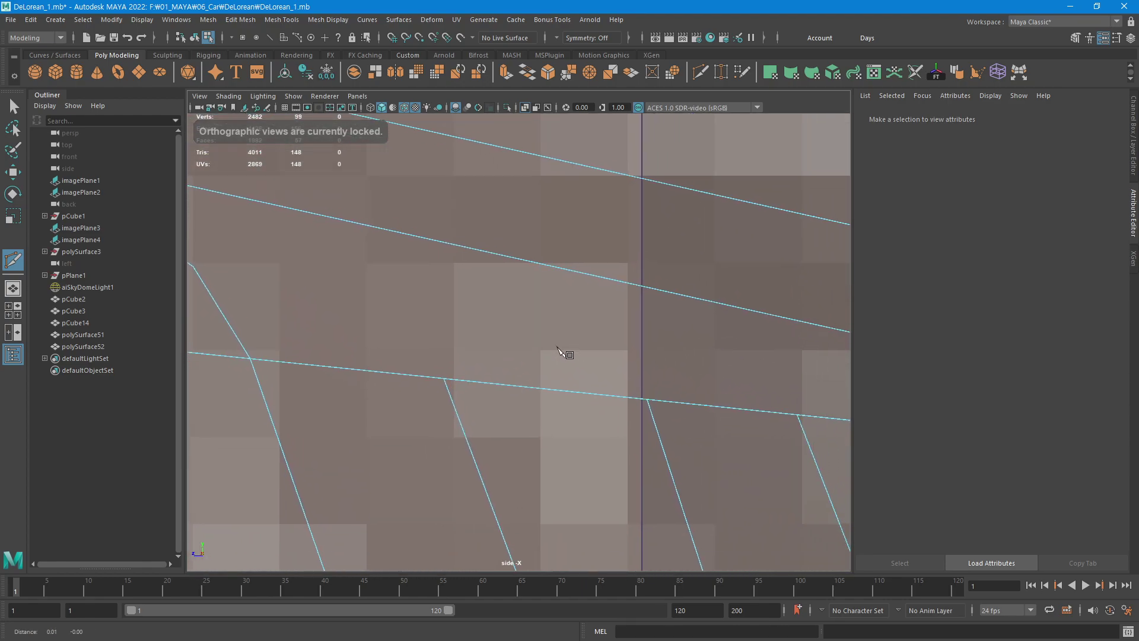
left_click(444, 368)
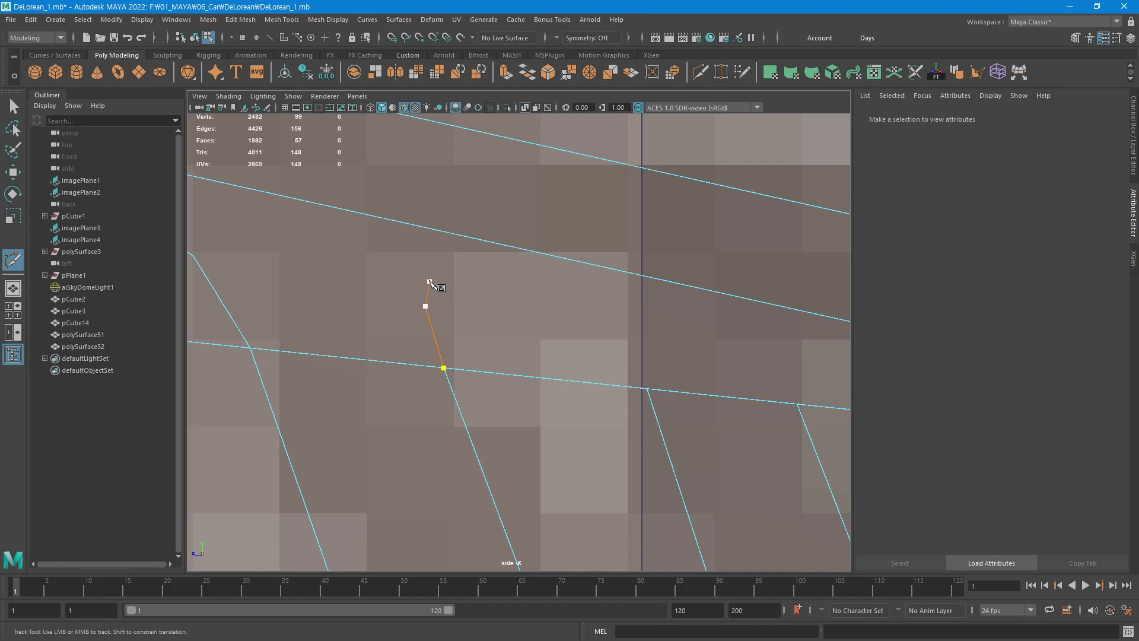
left_click(429, 281)
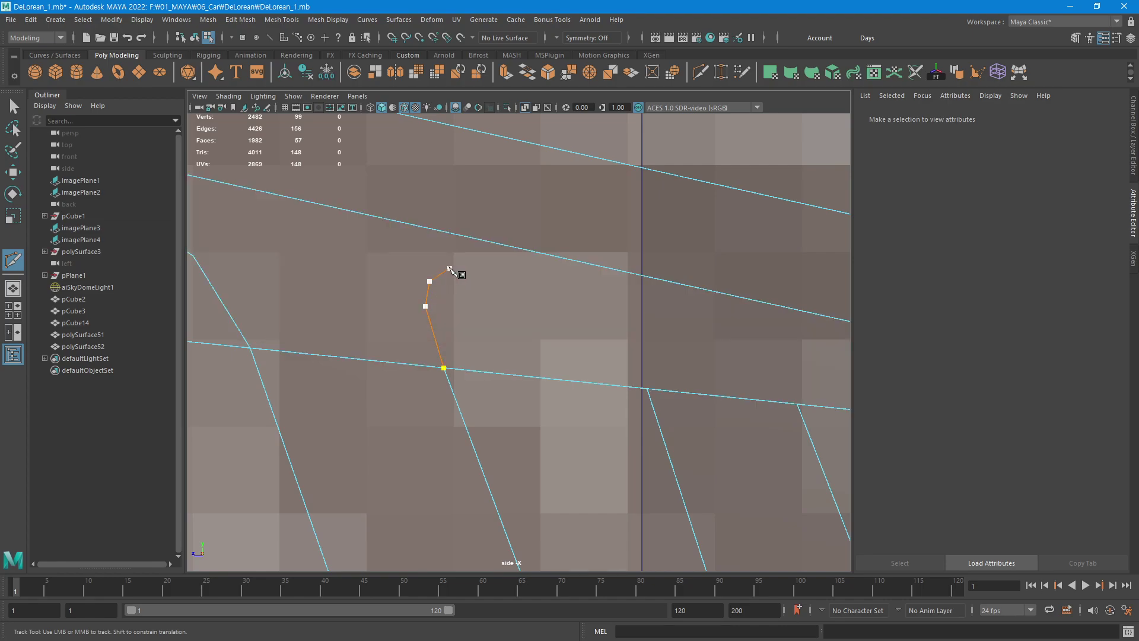
left_click(572, 291)
left_click(620, 318)
left_click(646, 389)
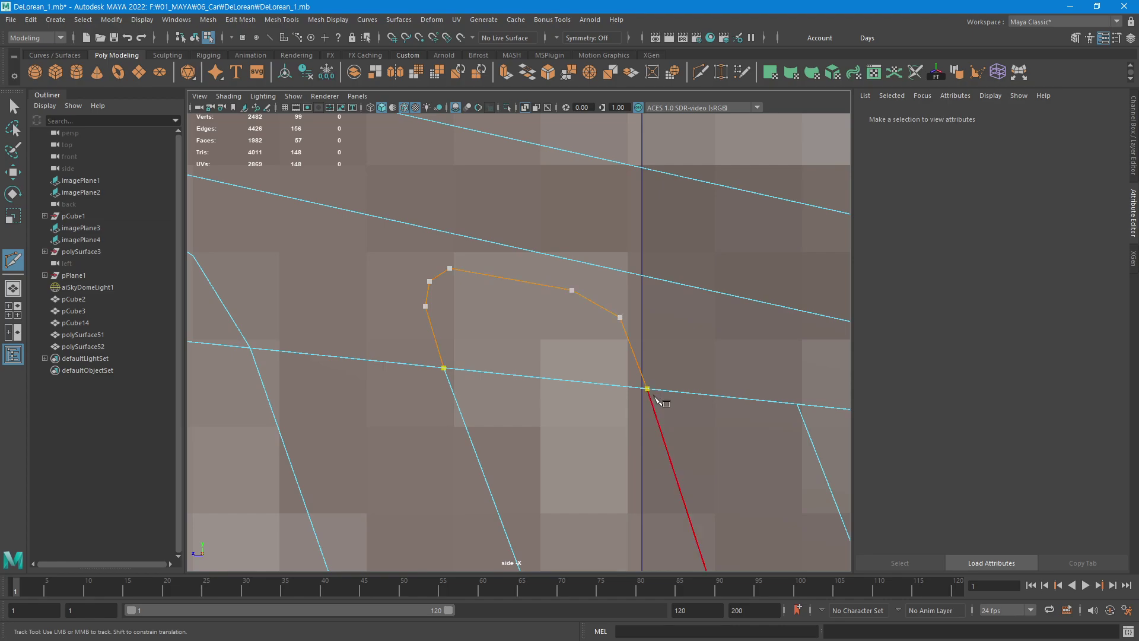
key("Return")
Cut a second rounded opening outline across the next vent slot's top.
left_click(797, 404)
mouse_move(737, 497)
middle_mouse_down("alt")
mouse_move(711, 483)
mouse_move(427, 438)
mouse_move(413, 461)
middle_mouse_up("alt")
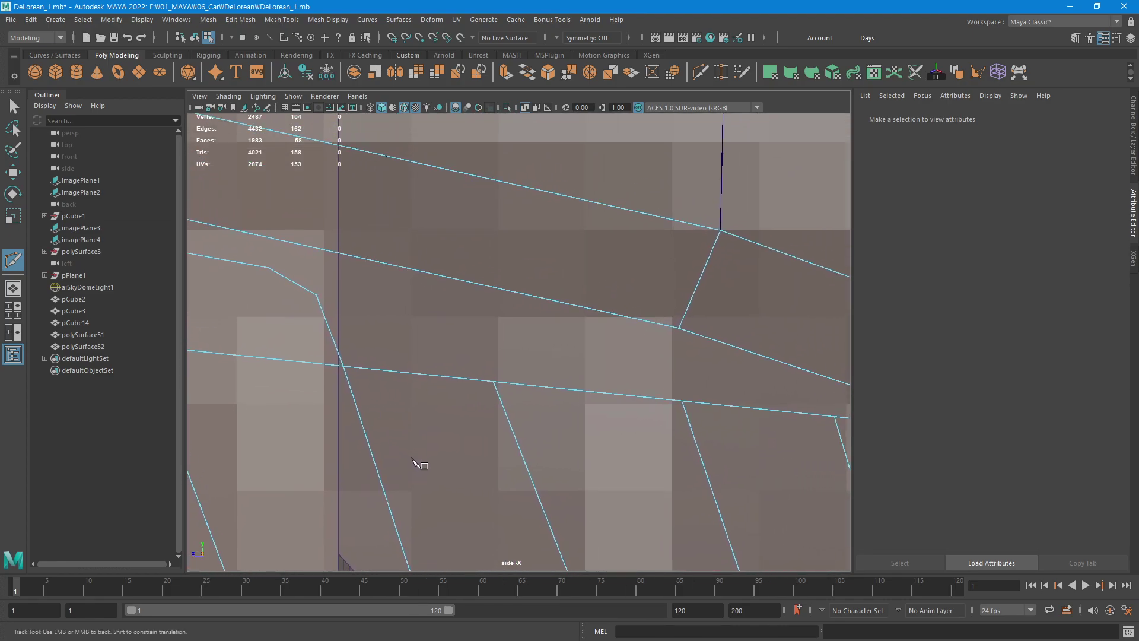
left_click(487, 343)
left_click(508, 321)
left_click(625, 337)
left_click(659, 359)
left_click(681, 400)
Add a small extra cut edge through the face near the slot corner.
mouse_move(751, 466)
right_mouse_down("alt")
mouse_move(420, 389)
mouse_move(530, 386)
right_mouse_up("alt")
left_click(520, 335)
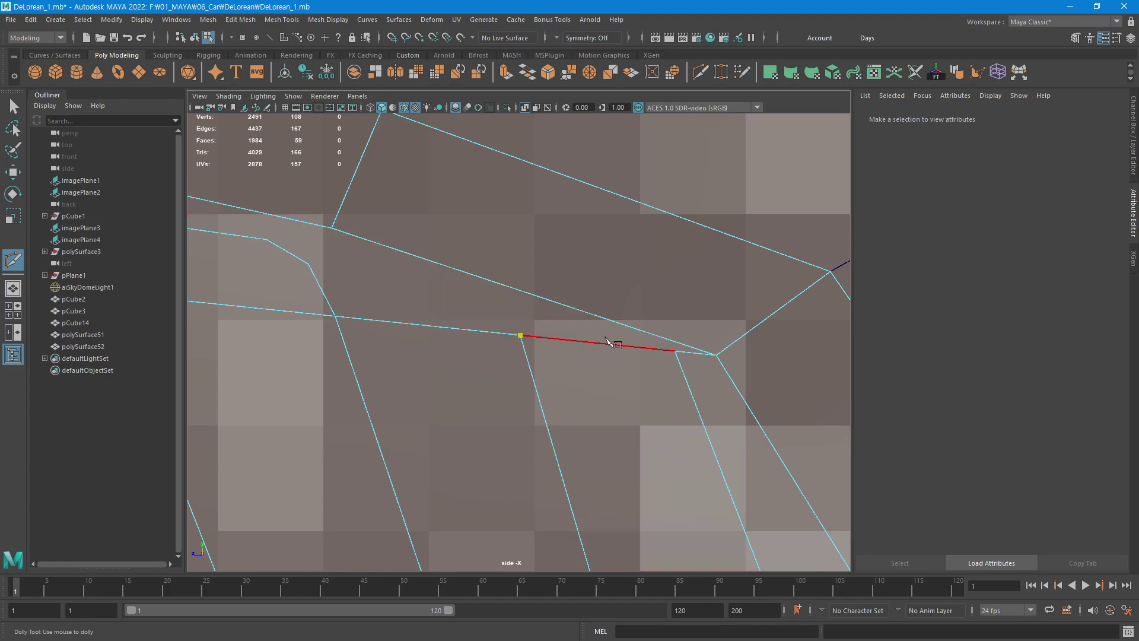
scroll(726, 363, "up", 2)
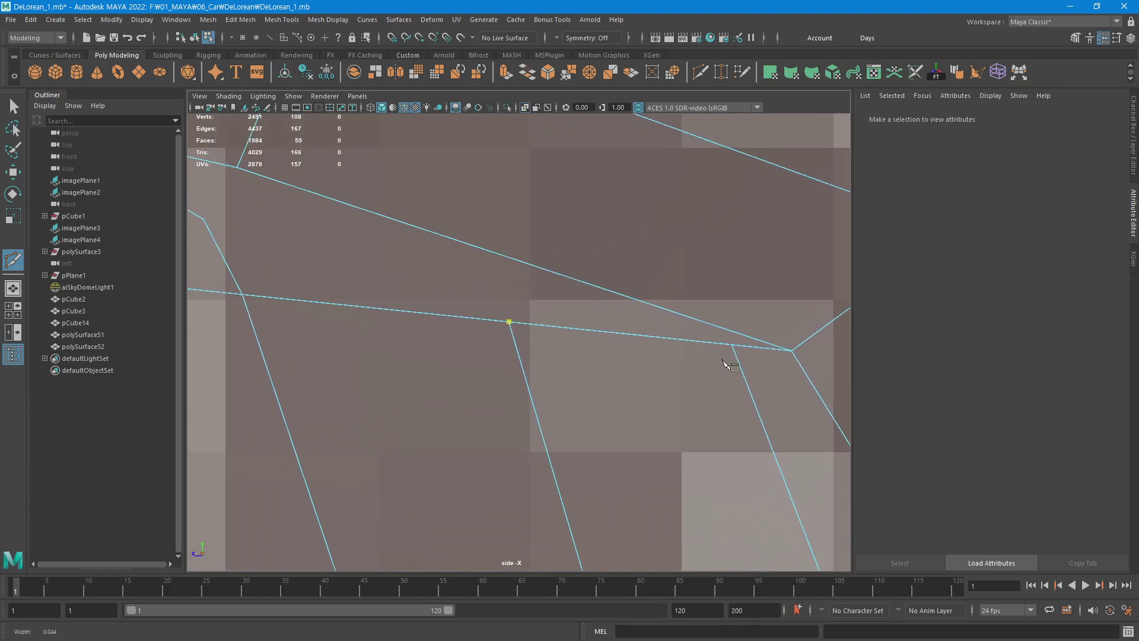
scroll(722, 360, "up", 1)
middle_click_drag(655, 332, 526, 309, "alt")
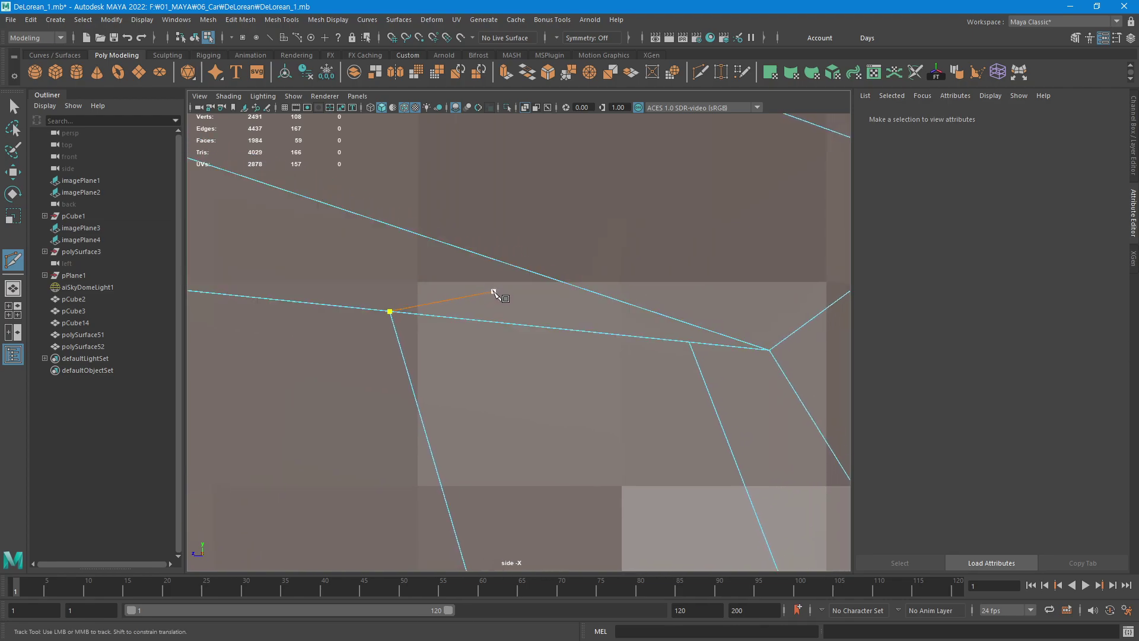
left_click(492, 291)
left_click(690, 342)
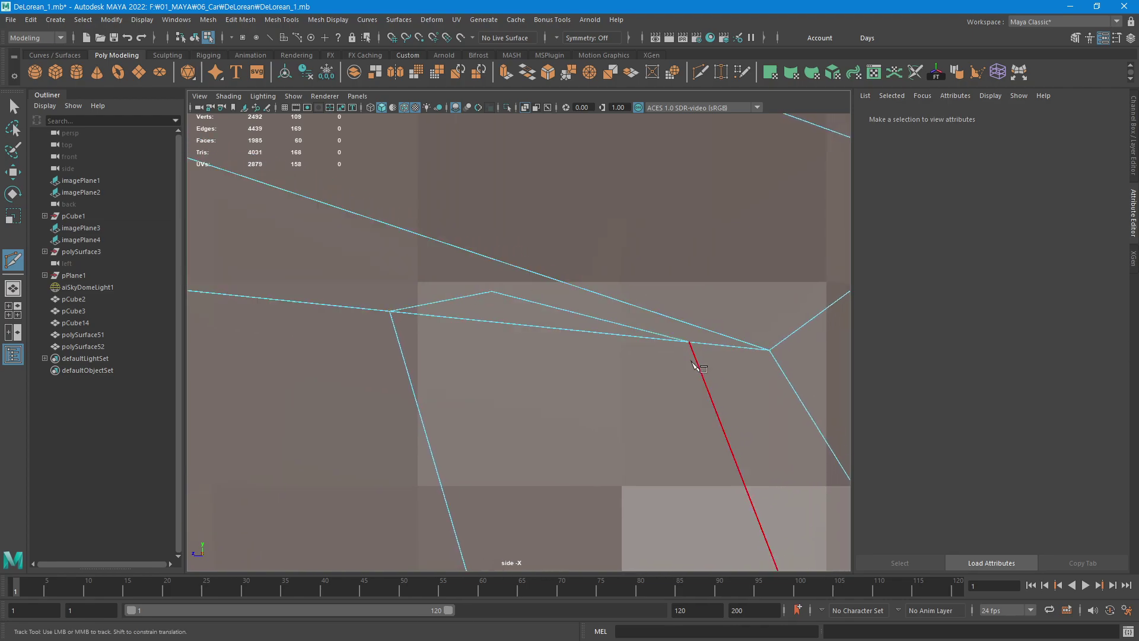
key("Return")
Trace a U-shaped opening outline at the bottom of the vent strips, then undo it.
scroll(703, 396, "down", 5)
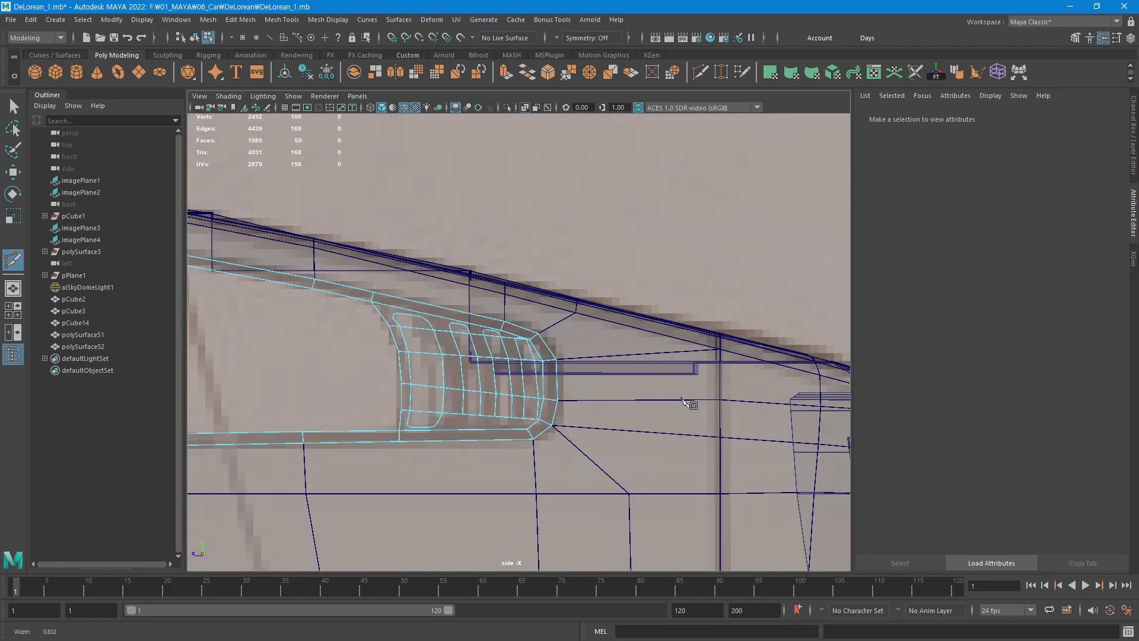
scroll(692, 402, "up", 5)
scroll(654, 261, "up", 1)
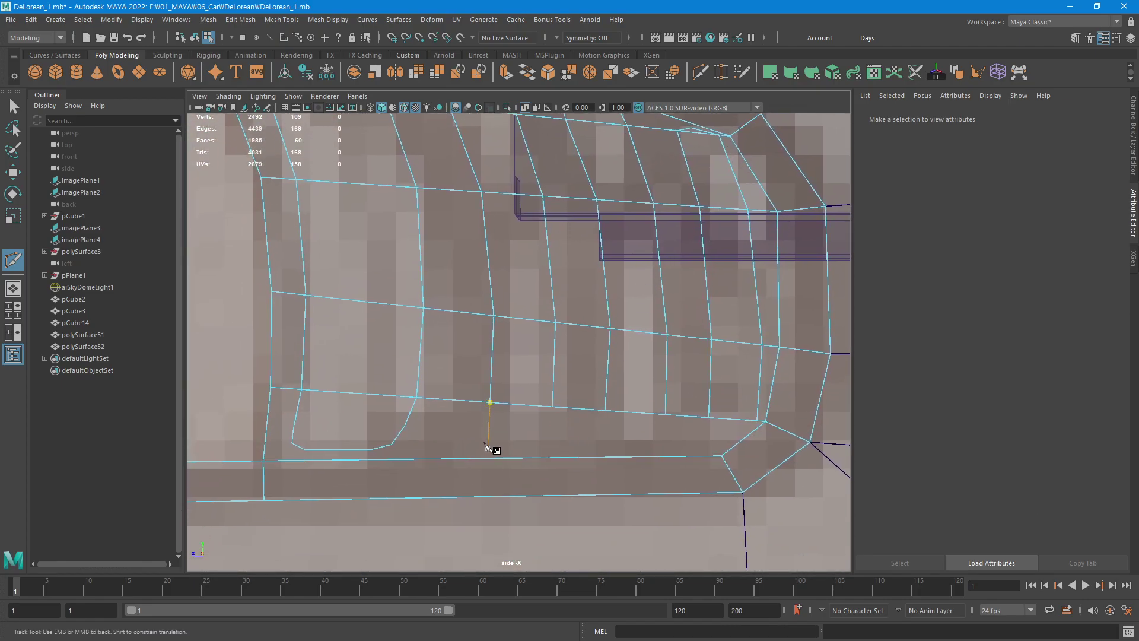
scroll(486, 445, "up", 2)
scroll(511, 415, "up", 2)
scroll(611, 347, "up", 2)
mouse_move(605, 345)
middle_mouse_down("alt")
mouse_move(501, 296)
mouse_move(583, 336)
middle_mouse_up("alt")
left_click(538, 283)
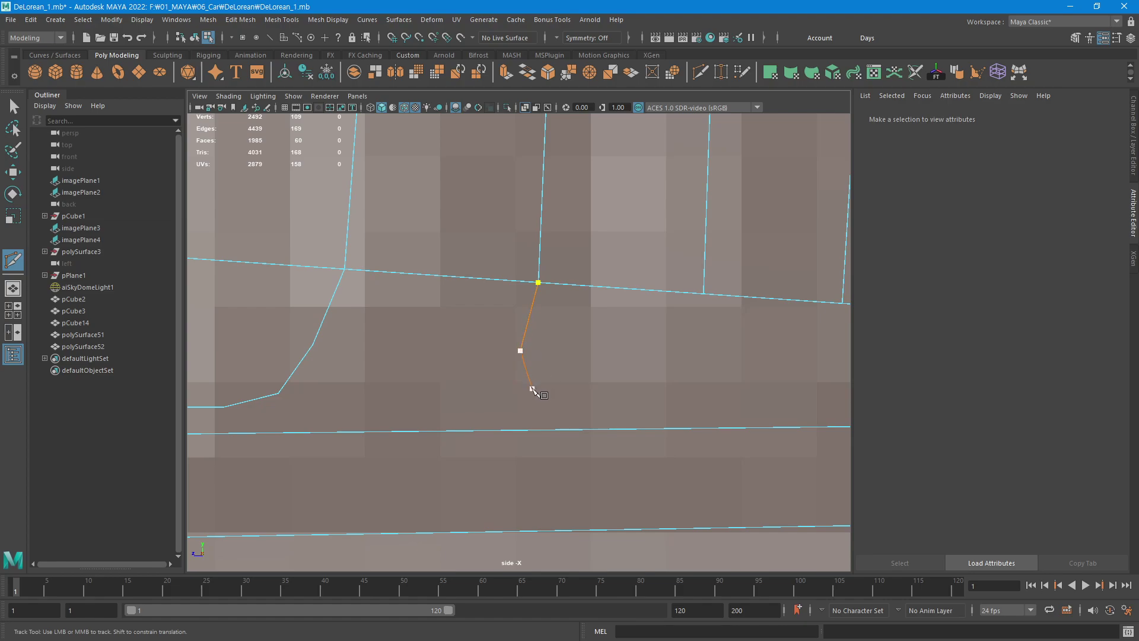
left_click(532, 389)
left_click(556, 404)
left_click(649, 401)
left_click(675, 384)
left_click(695, 351)
right_click(724, 340)
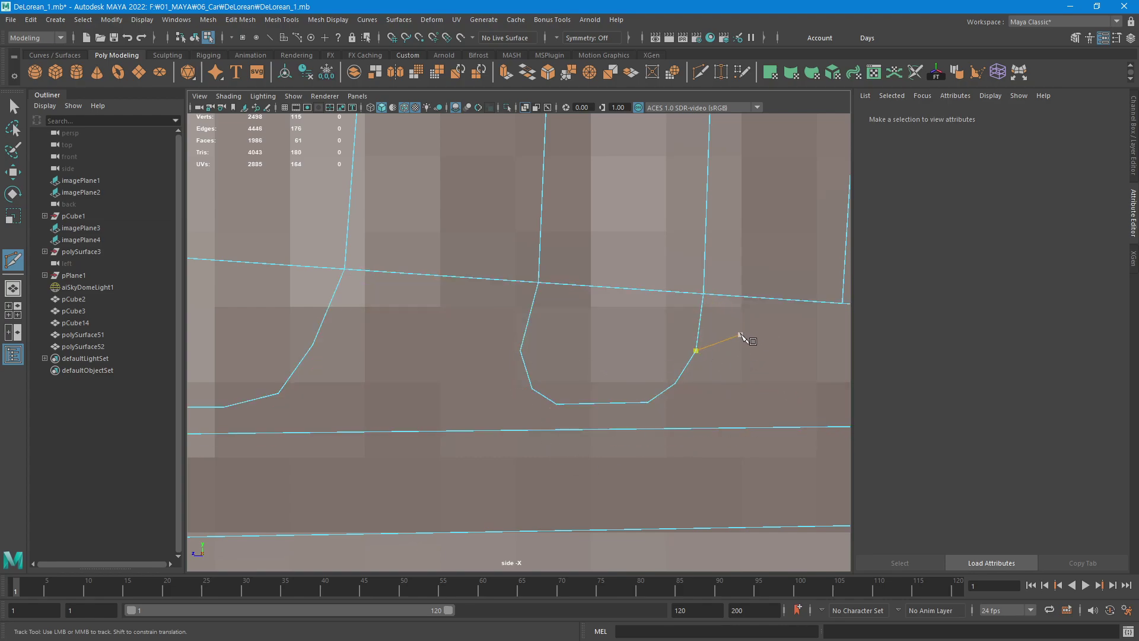
key("ctrl+z")
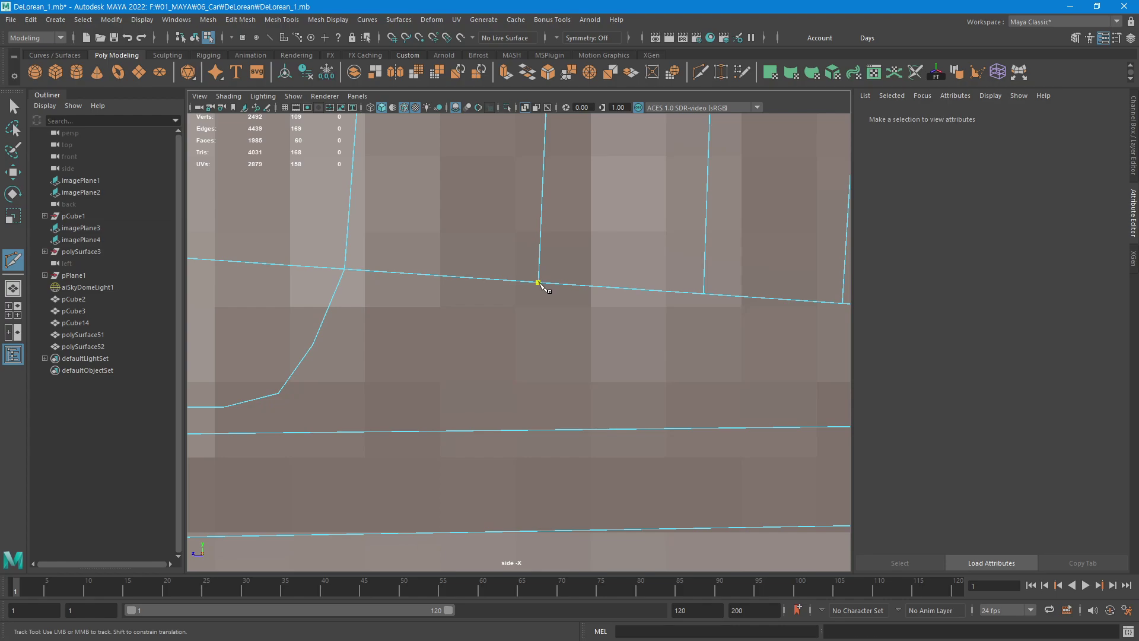
Recut the U-shaped opening outline with refined rounded corner points and commit it.
left_click(538, 283)
left_click(527, 337)
left_click(523, 378)
left_click(550, 399)
left_click(658, 398)
left_click(687, 375)
left_click(701, 345)
left_click(703, 294)
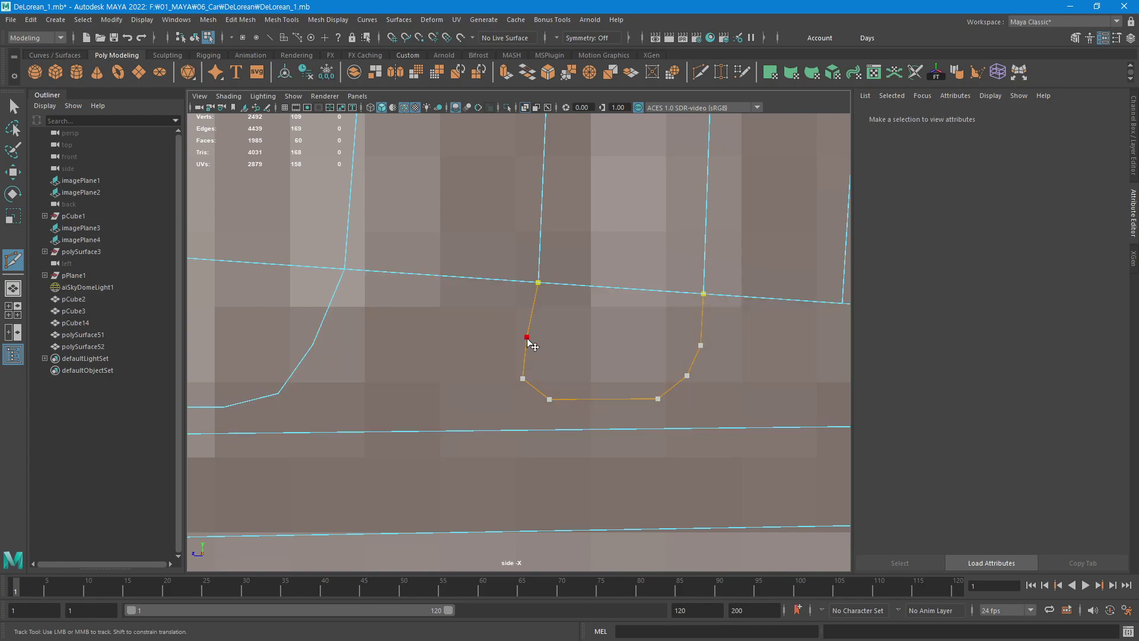
left_click_drag(527, 336, 532, 340)
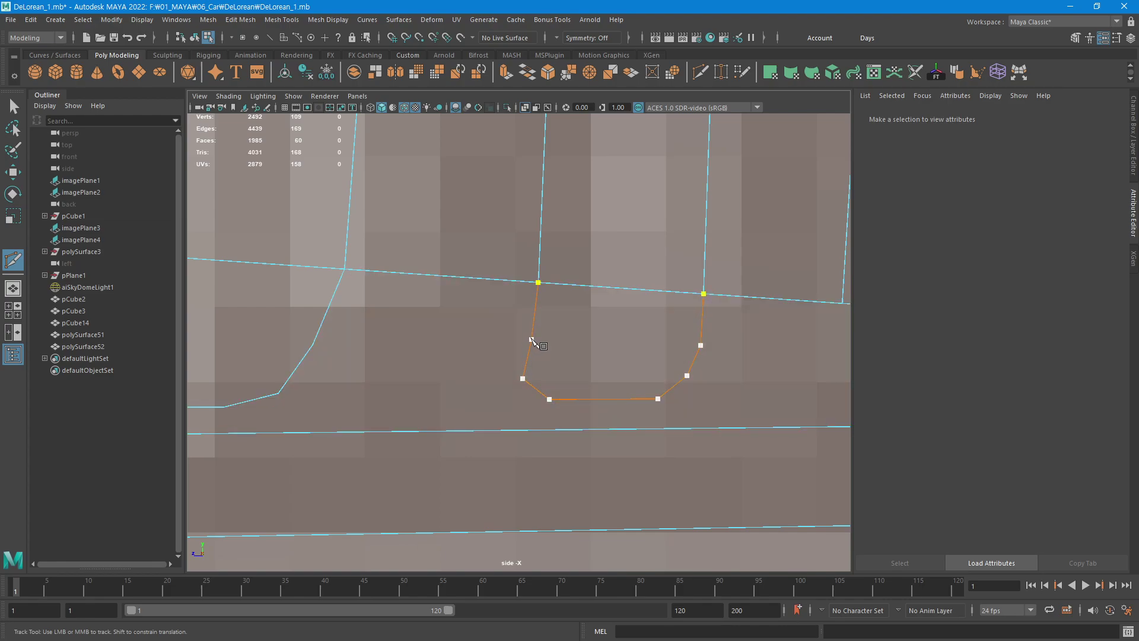
left_click(521, 376)
left_click_drag(550, 398, 549, 402)
left_click_drag(548, 402, 551, 401)
left_click(687, 380)
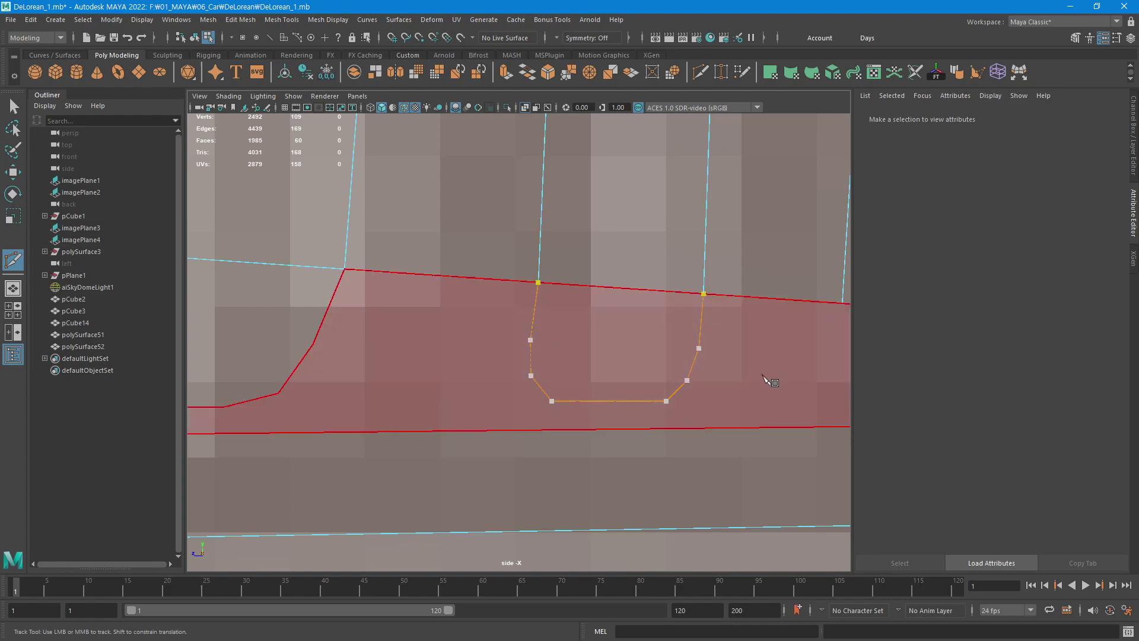
middle_click_drag(762, 382, 465, 386, "alt")
key("Return")
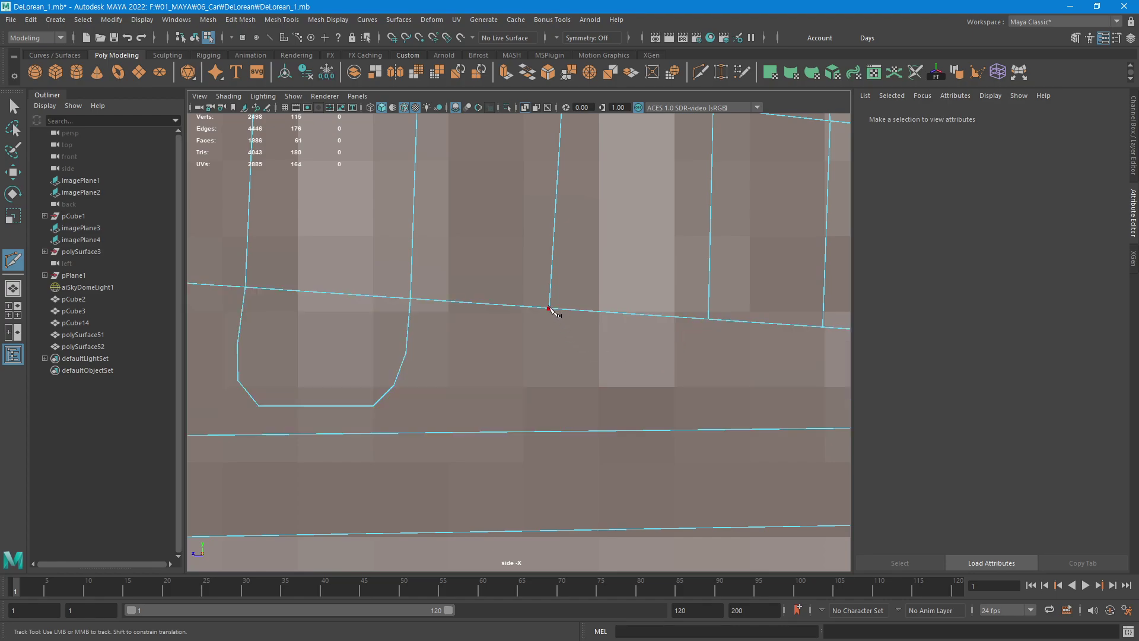
Cut the next opening's U-shaped outline down from the upper edge and back.
left_click(551, 323)
left_click(544, 353)
left_click(549, 383)
left_click(571, 404)
left_click(676, 403)
left_click(703, 374)
left_click(708, 319)
key("Return")
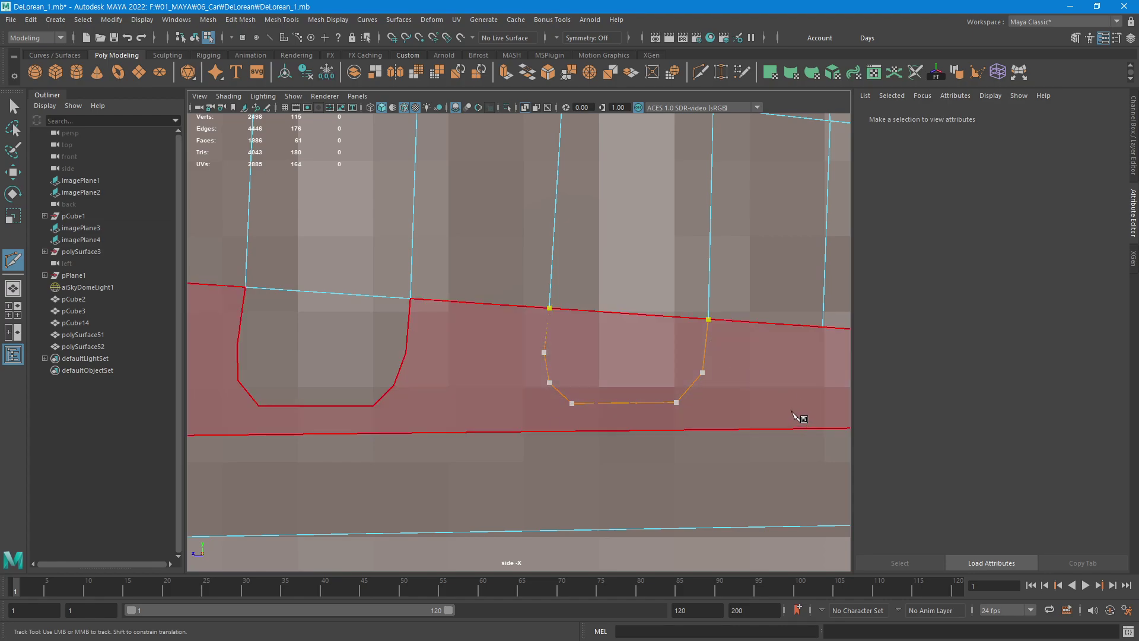
Begin another opening outline from the upper-edge vertex to its lower-left corner.
middle_click_drag(786, 398, 476, 354, "alt")
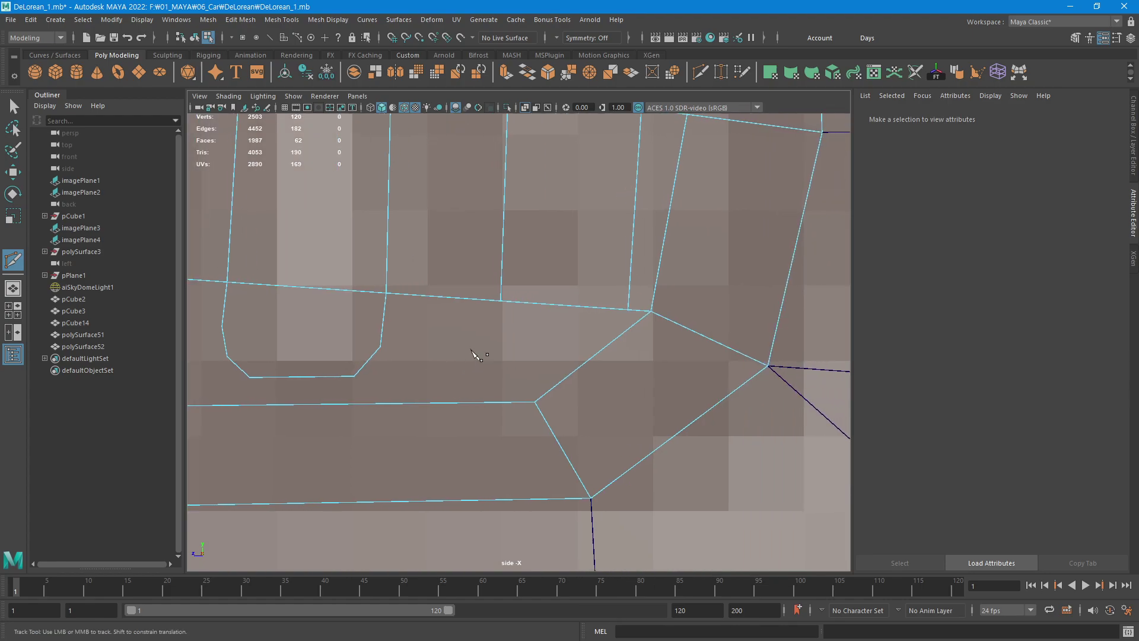
left_click(501, 301)
left_click(492, 370)
left_click(540, 371)
Finish the last opening cut and nudge its new corner vertex into place.
left_click(627, 309)
key("Return")
key("F9")
key("w")
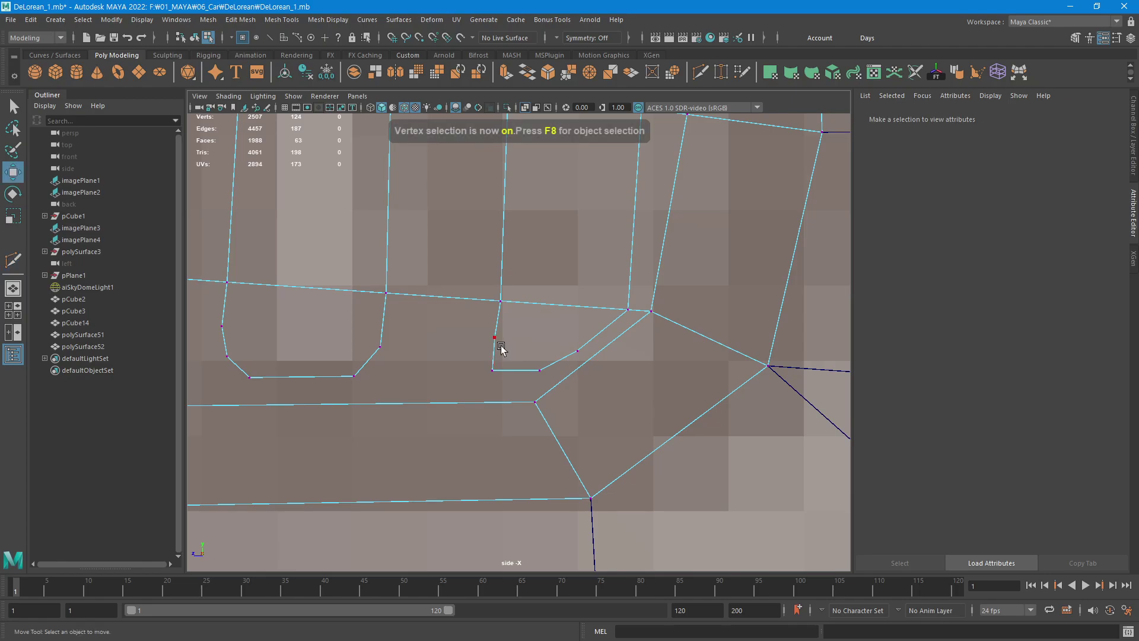
left_click(498, 340)
left_click_drag(503, 345, 503, 341)
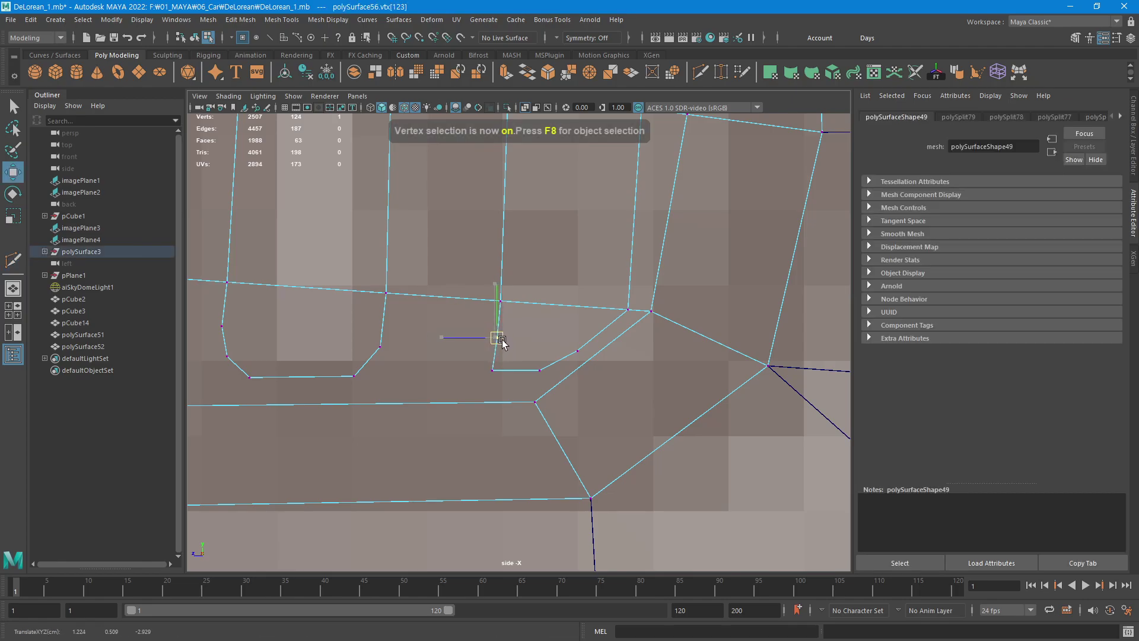
Select the face columns of the four louvre slots and delete them.
scroll(656, 351, "down", 2)
scroll(511, 321, "down", 3)
scroll(477, 360, "up", 3)
scroll(477, 360, "up", 2)
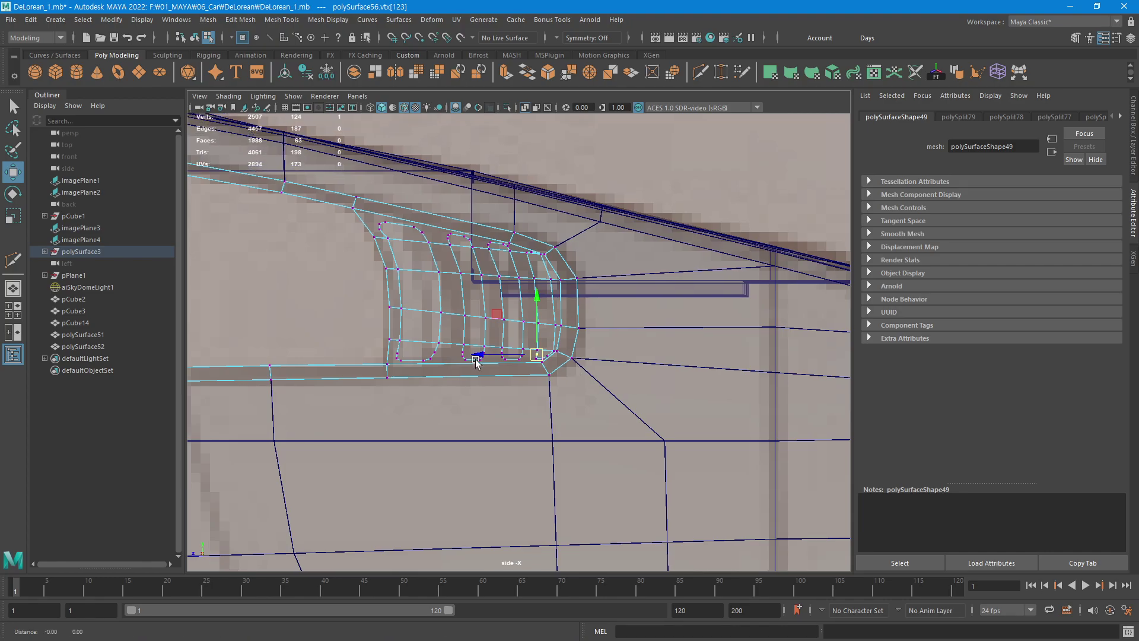
scroll(681, 376, "up", 2)
scroll(686, 381, "up", 2)
scroll(667, 412, "up", 2)
scroll(786, 405, "up", 2)
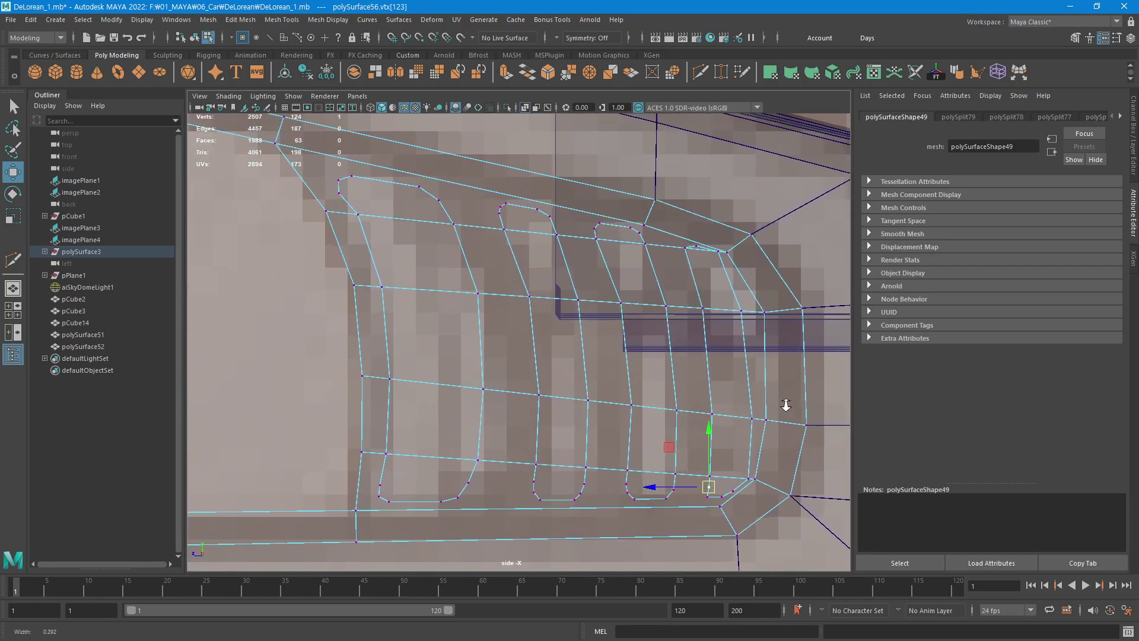
scroll(786, 404, "down", 2)
key("F11")
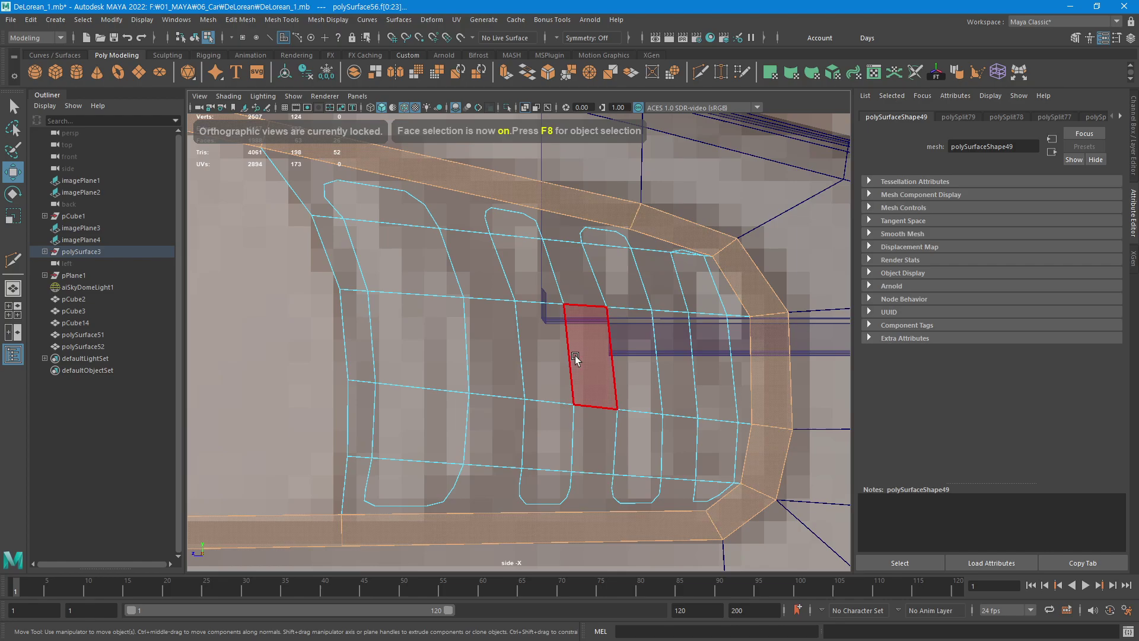
key("q")
mouse_move(399, 223)
left_mouse_down()
mouse_move(435, 426)
mouse_move(415, 483)
left_mouse_up()
mouse_move(540, 487)
left_mouse_down("shift")
mouse_move(542, 291)
mouse_move(509, 224)
mouse_move(617, 259)
left_mouse_up("shift")
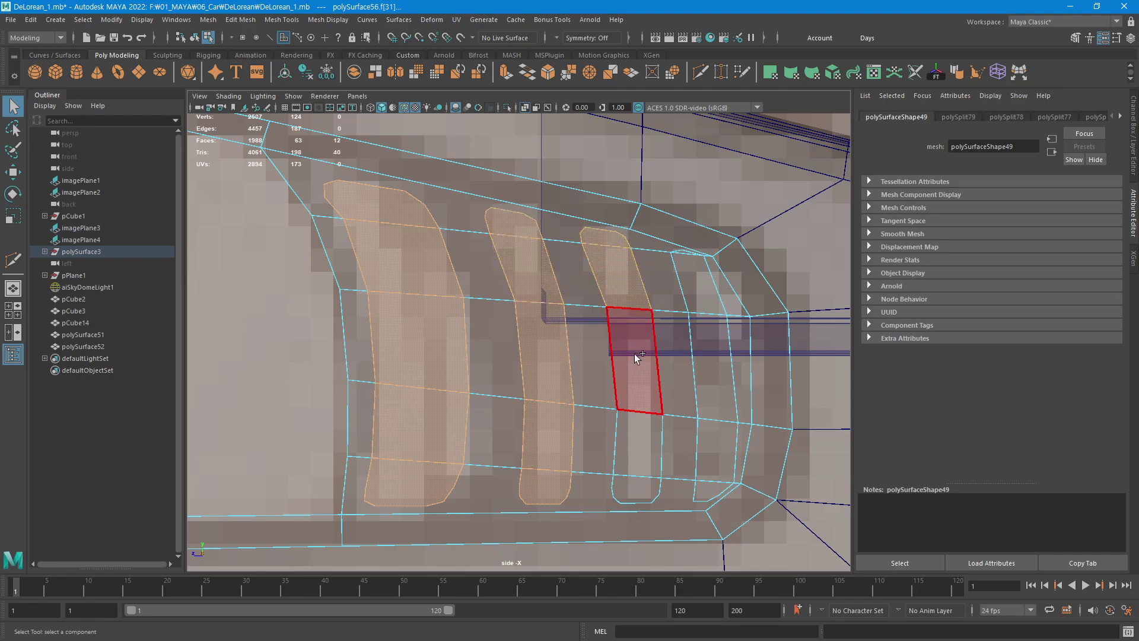
left_click_drag(635, 353, 723, 491, "shift")
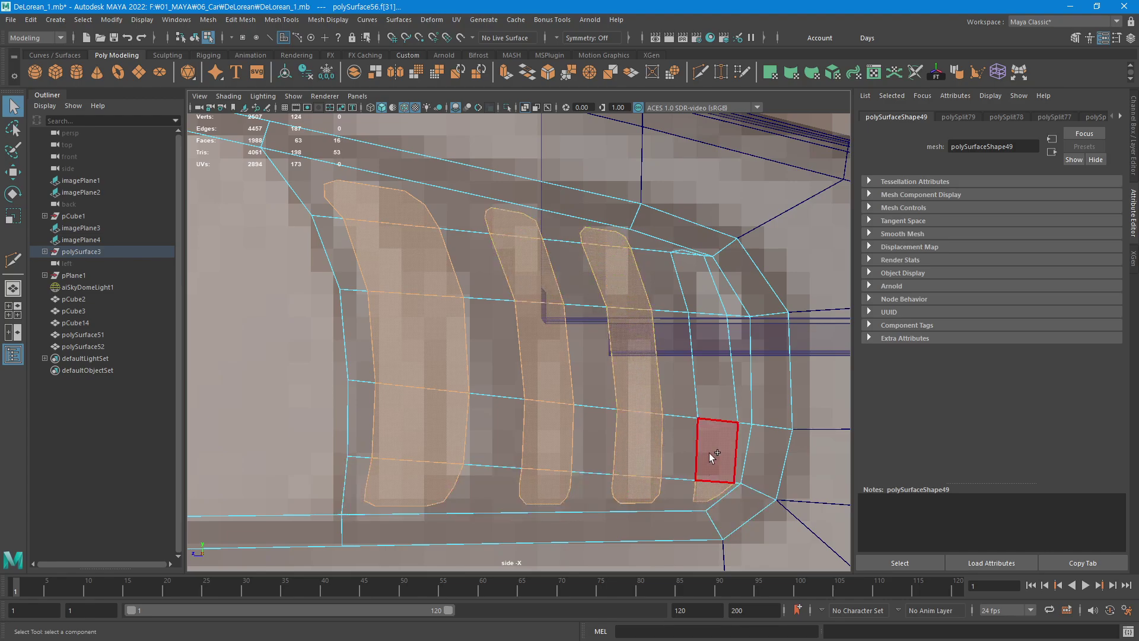
left_click_drag(707, 382, 682, 262, "shift")
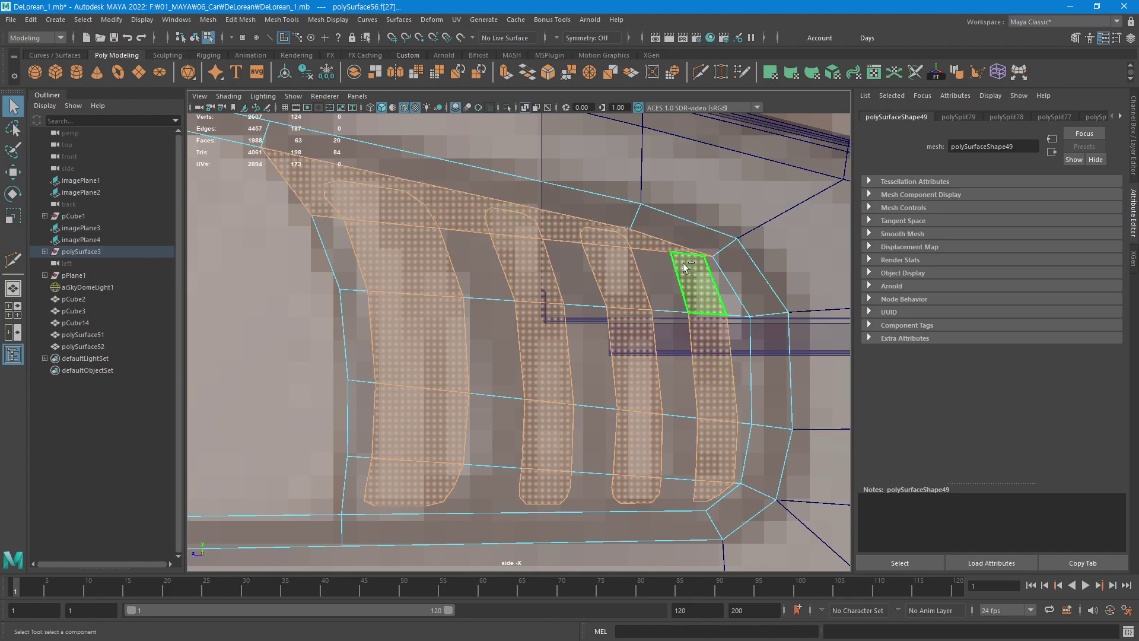
left_click(688, 285, "ctrl")
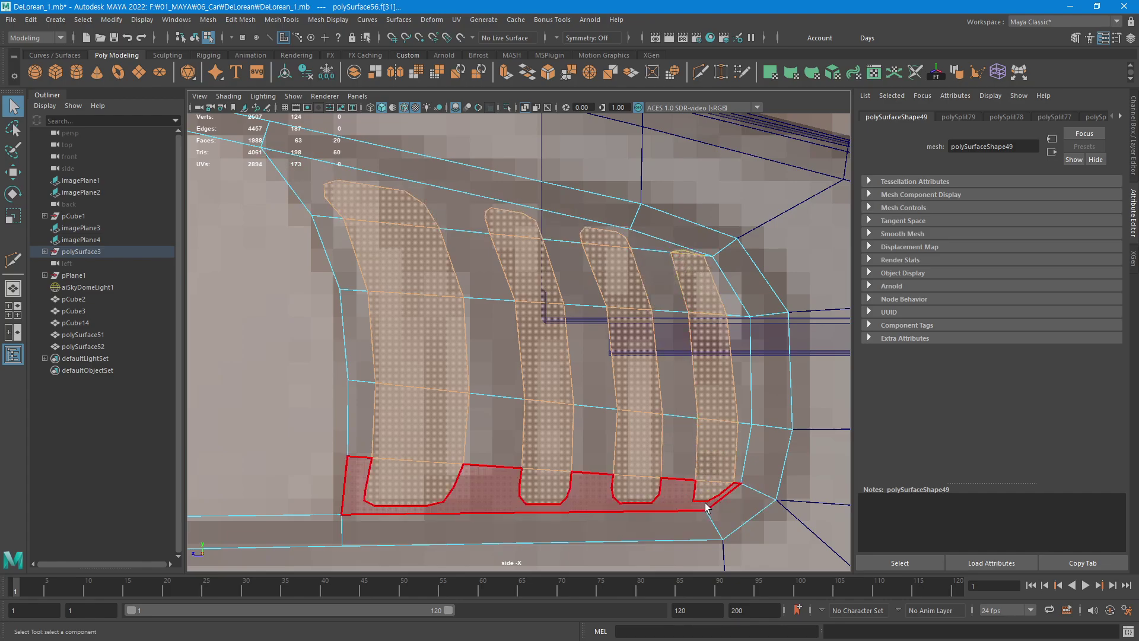
key("Delete")
Maximize the perspective view, orbit in, and frame the side vent.
scroll(646, 386, "down", 5)
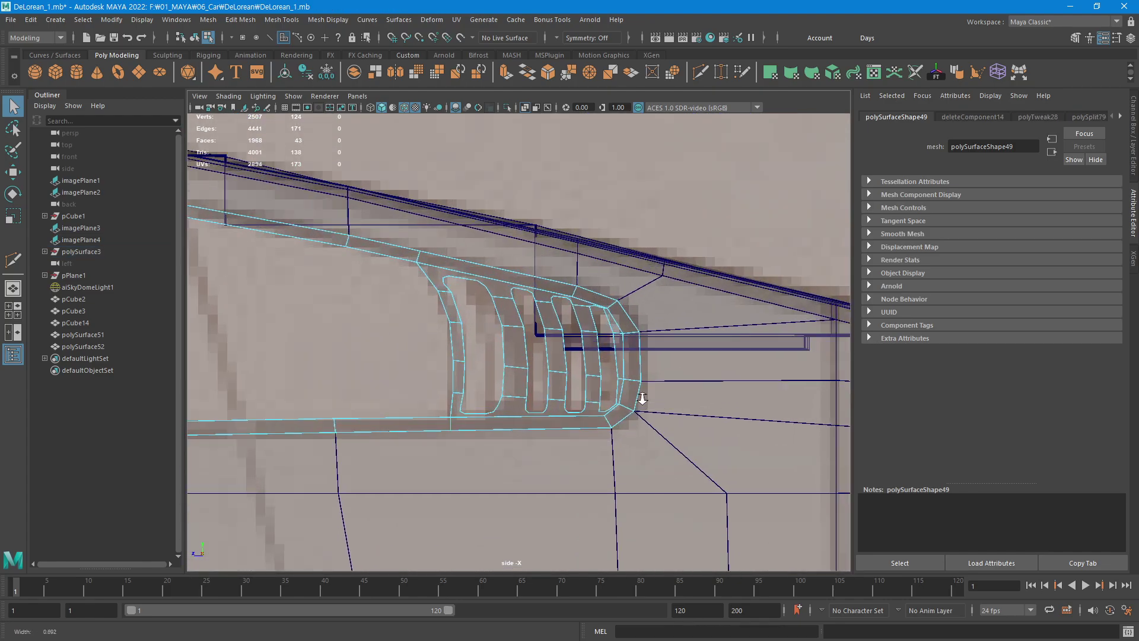
scroll(641, 404, "up", 5)
key("space")
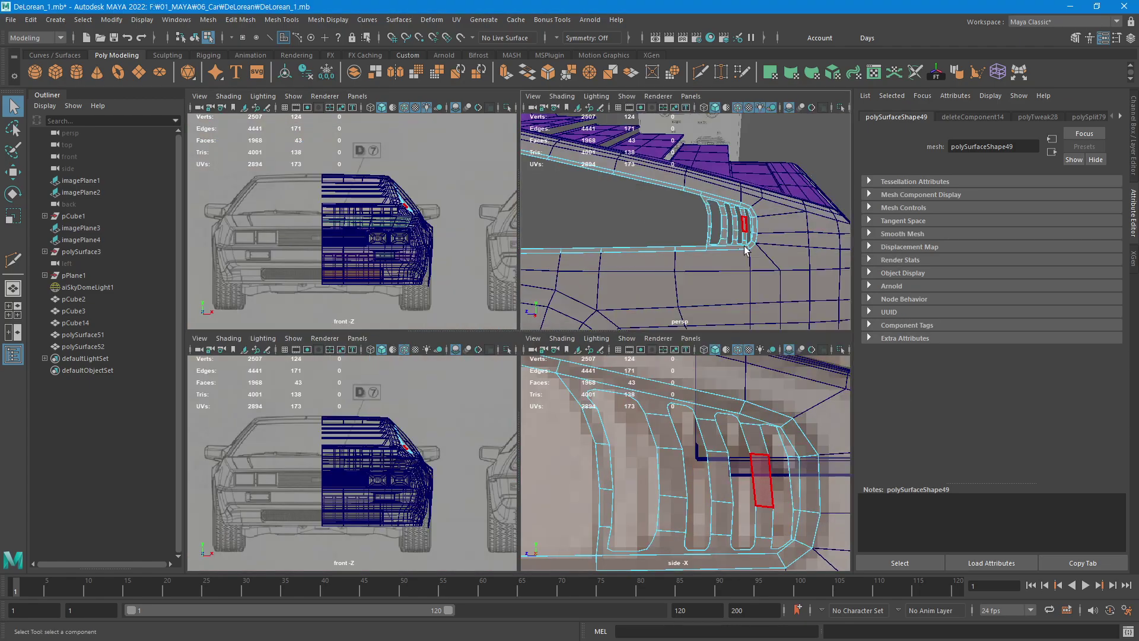
key("space")
left_click_drag(604, 406, 781, 333, "alt")
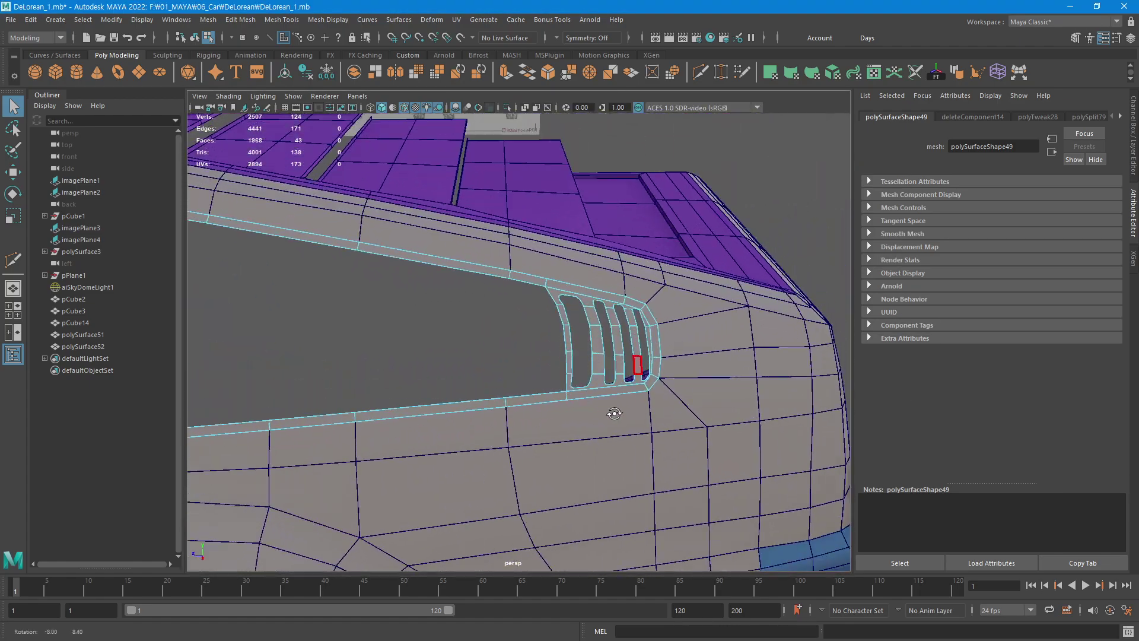
mouse_move(635, 425)
middle_mouse_down("alt")
mouse_move(709, 435)
mouse_move(709, 453)
mouse_move(664, 460)
middle_mouse_up("alt")
left_click_drag(664, 460, 670, 468, "alt")
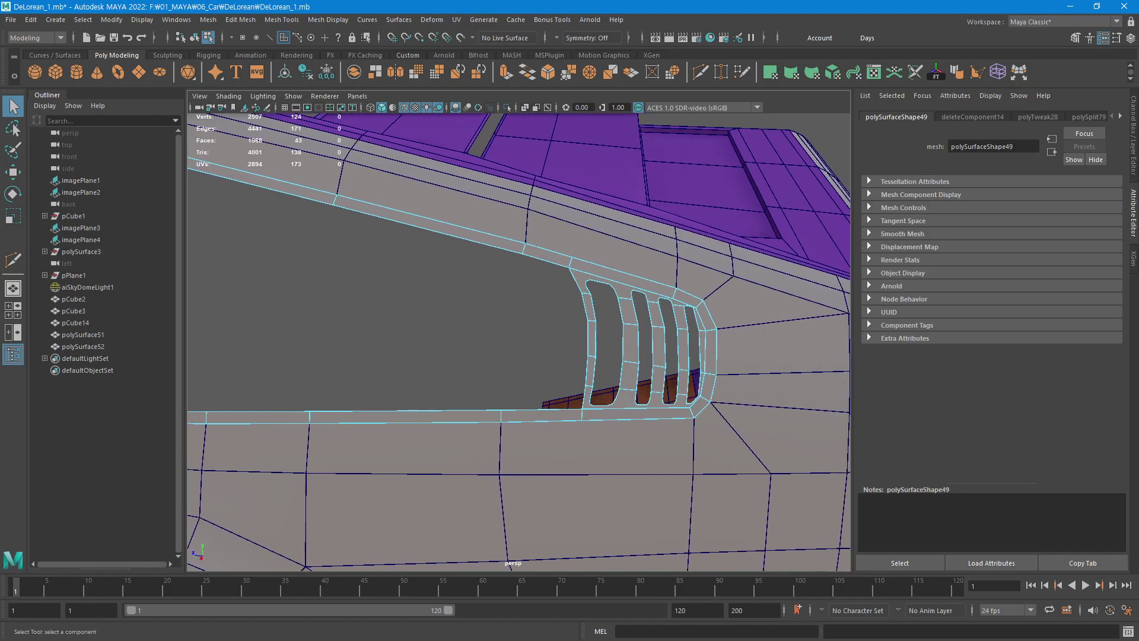
key("f")
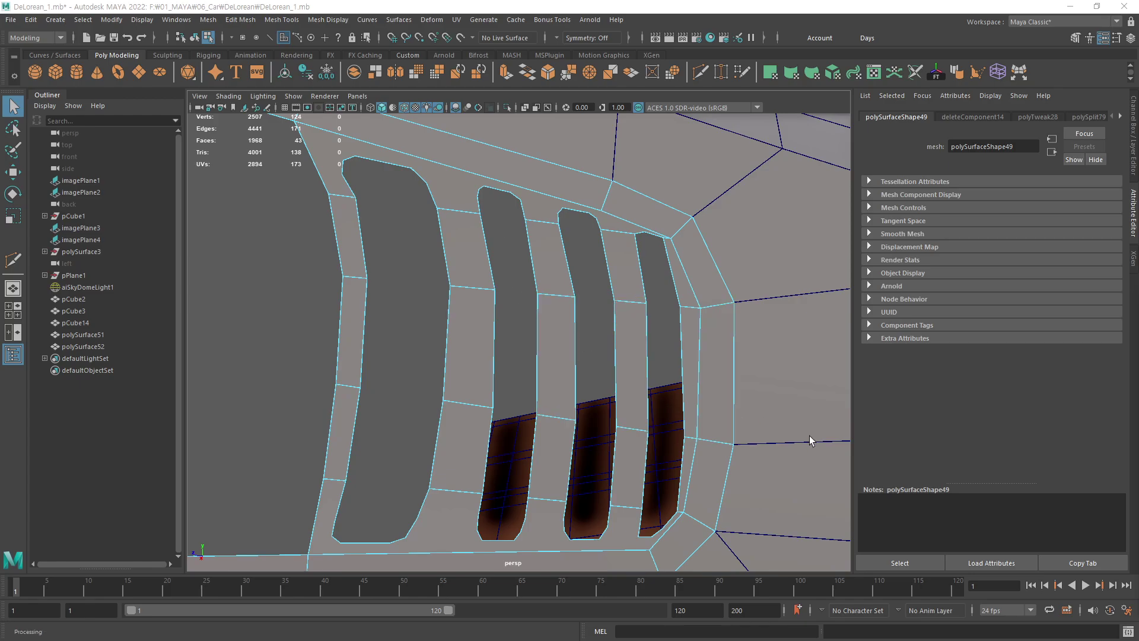
Orbit around the car side and rear deck, then close in on the slat openings.
right_click_drag(600, 394, 519, 401, "alt")
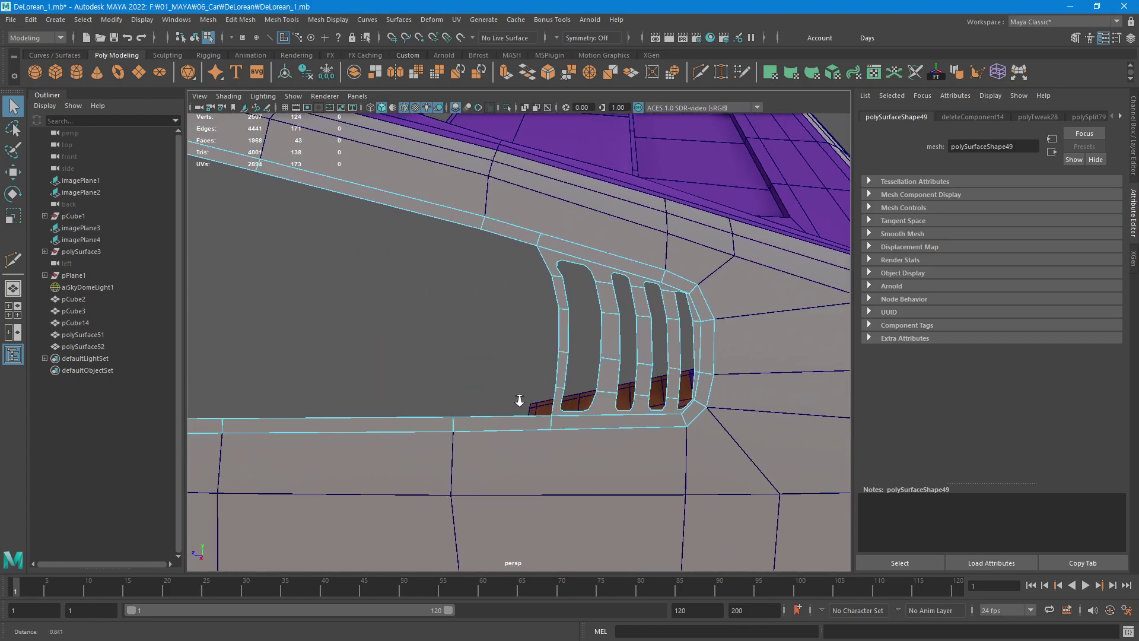
left_click_drag(520, 401, 681, 394, "alt")
middle_click_drag(681, 394, 545, 402, "alt")
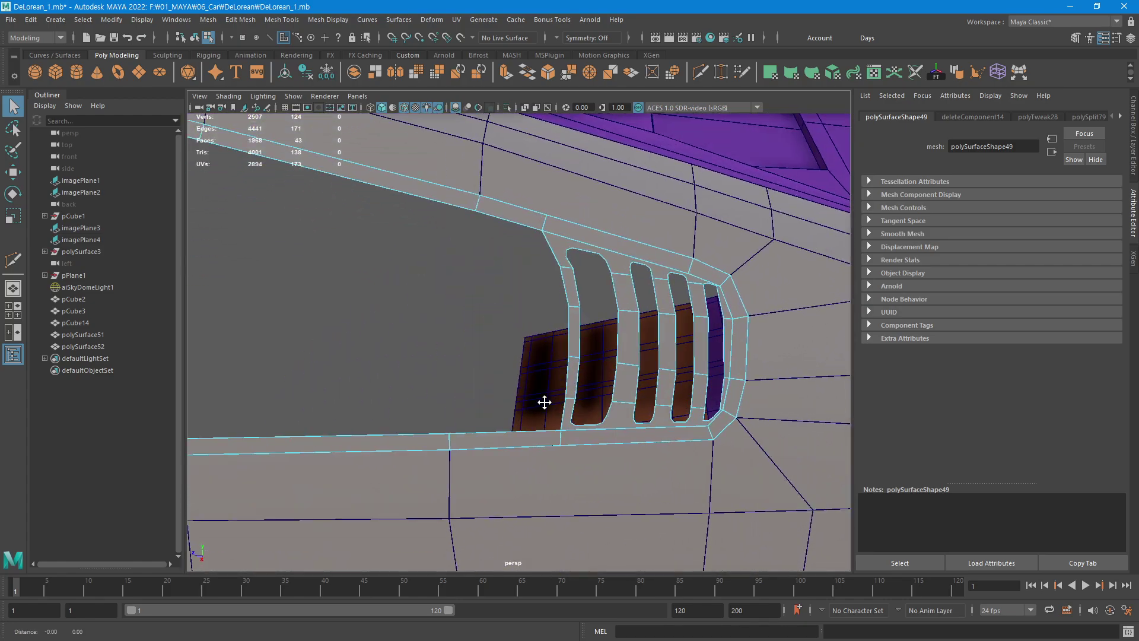
right_click_drag(545, 403, 575, 437, "alt")
middle_click_drag(574, 437, 564, 379, "alt")
mouse_move(564, 379)
right_mouse_down("alt")
mouse_move(812, 345)
mouse_move(569, 356)
mouse_move(653, 374)
mouse_move(606, 382)
right_mouse_up("alt")
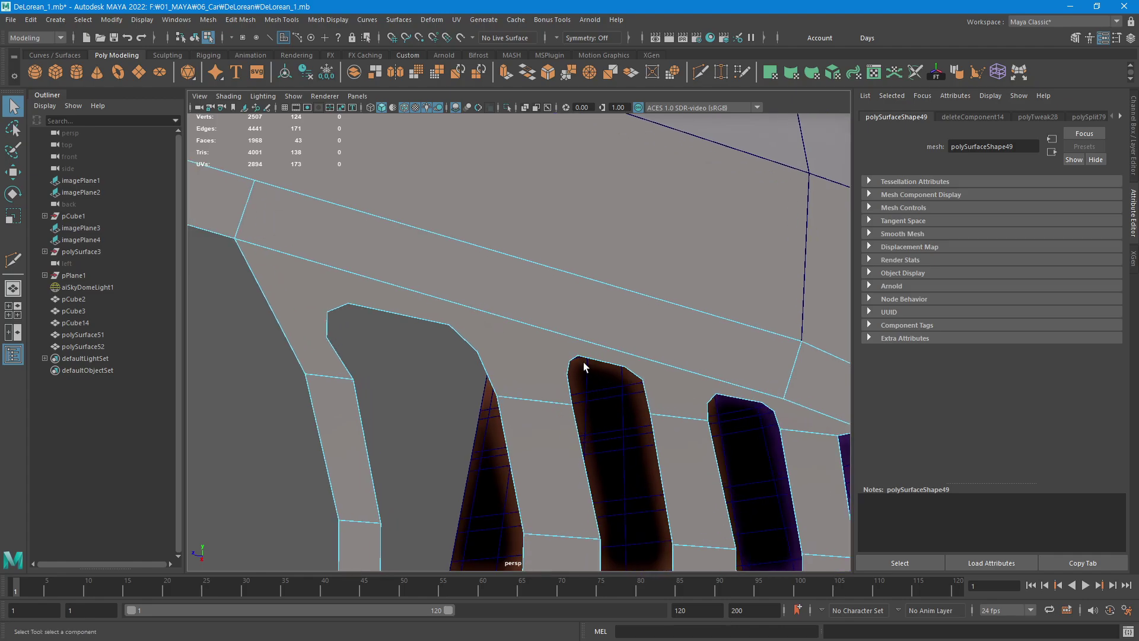
middle_click_drag(834, 334, 559, 429, "alt")
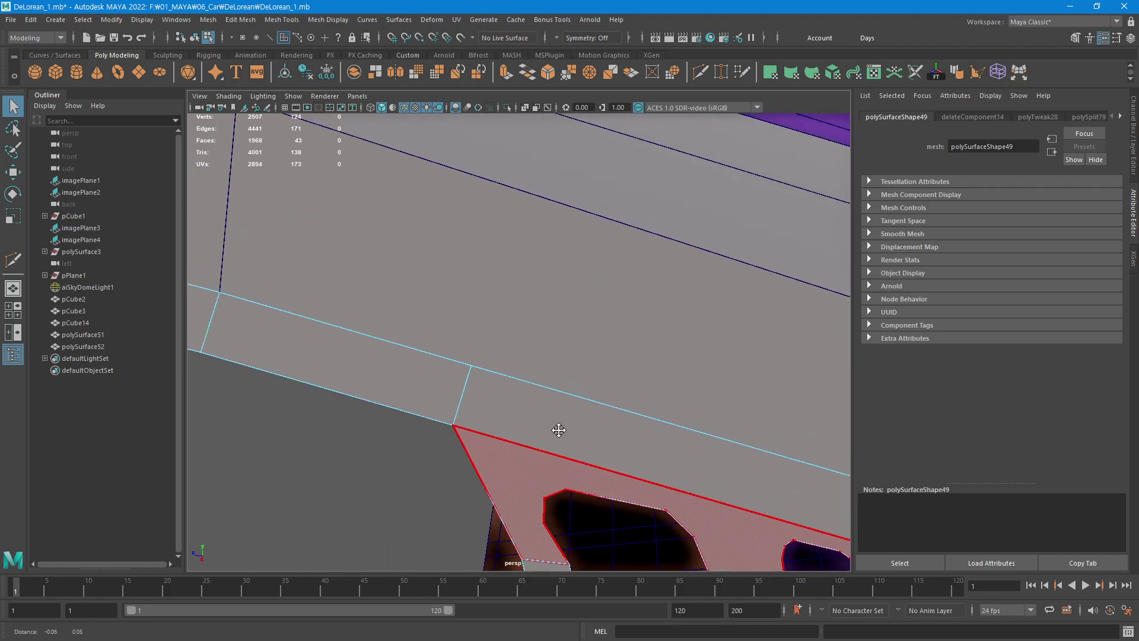
right_click_drag(558, 429, 335, 399, "alt")
mouse_move(336, 399)
left_mouse_down("alt")
mouse_move(501, 361)
mouse_move(593, 379)
left_mouse_up("alt")
mouse_move(593, 380)
right_mouse_down("alt")
mouse_move(877, 386)
mouse_move(574, 368)
mouse_move(631, 373)
right_mouse_up("alt")
left_click_drag(630, 374, 576, 417, "alt")
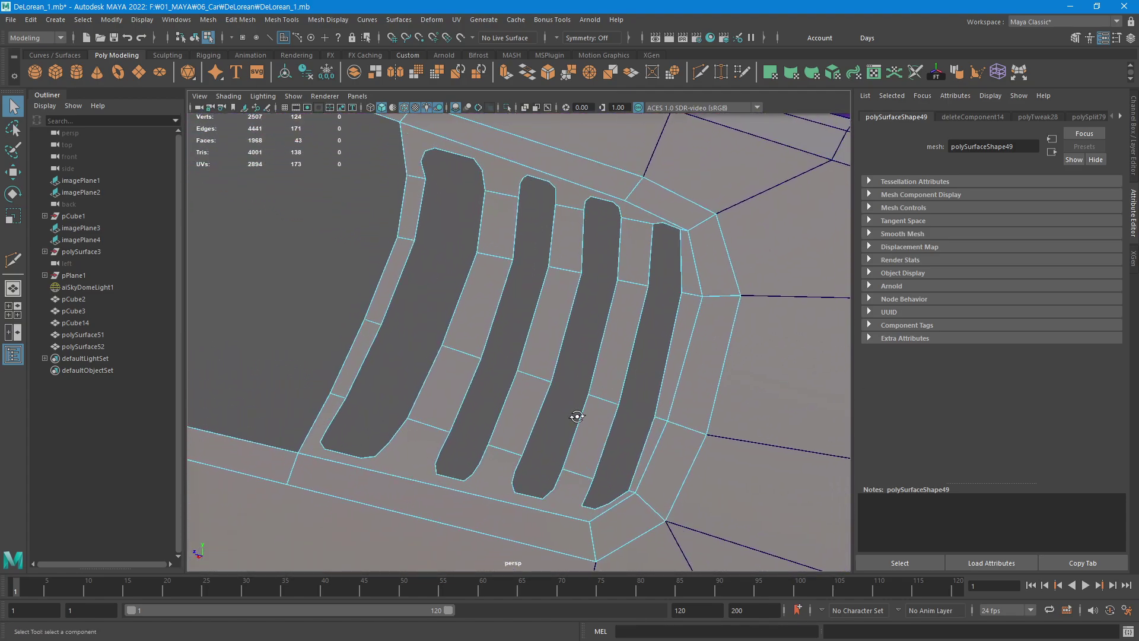
right_click_drag(576, 417, 542, 402, "alt")
mouse_move(542, 402)
left_mouse_down("alt")
mouse_move(458, 330)
mouse_move(574, 404)
mouse_move(643, 427)
mouse_move(531, 399)
left_mouse_up("alt")
mouse_move(531, 399)
right_mouse_down("alt")
mouse_move(615, 400)
mouse_move(558, 414)
right_mouse_up("alt")
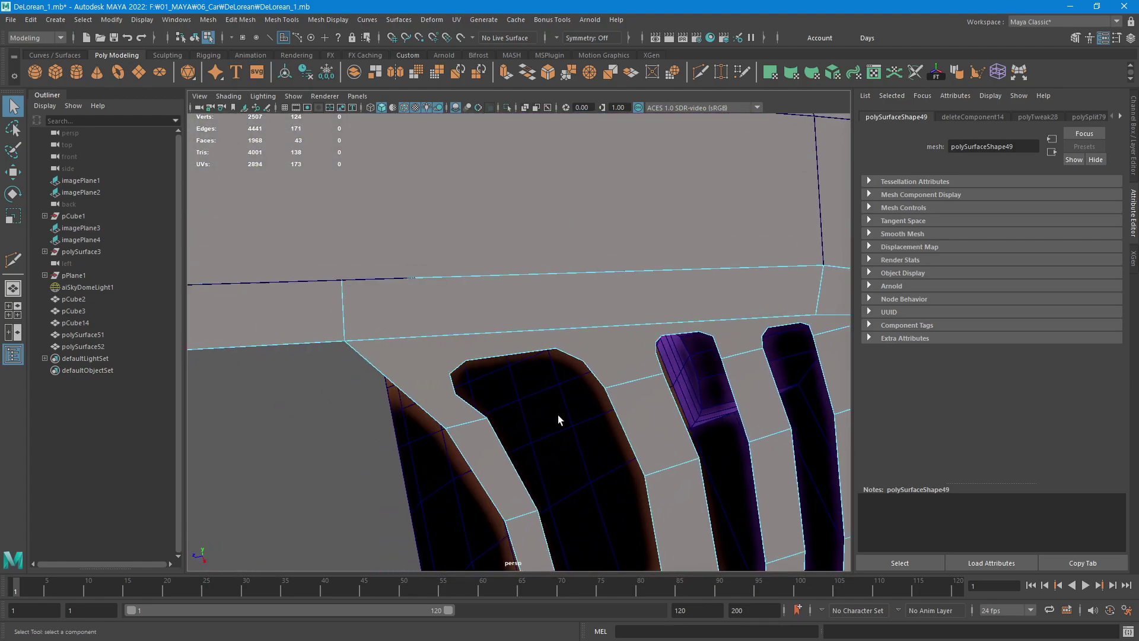
Cut a short edge from the band above down to the first slot's top.
left_click(697, 73)
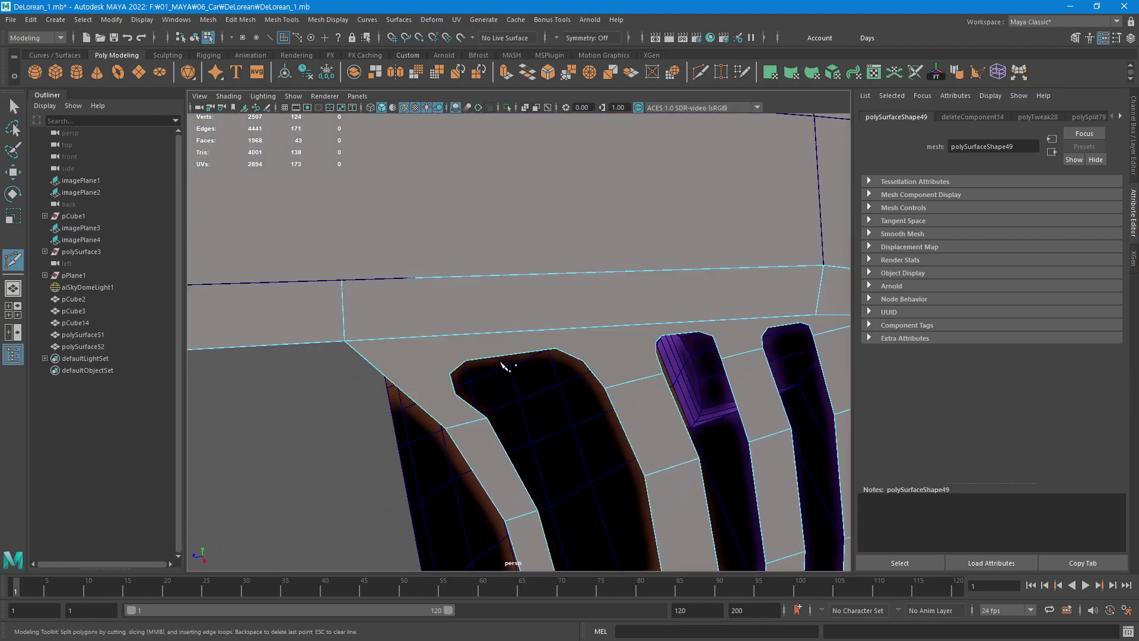
mouse_move(509, 369)
left_mouse_down("alt")
mouse_move(474, 328)
mouse_move(466, 249)
left_mouse_up("alt")
left_click(459, 231)
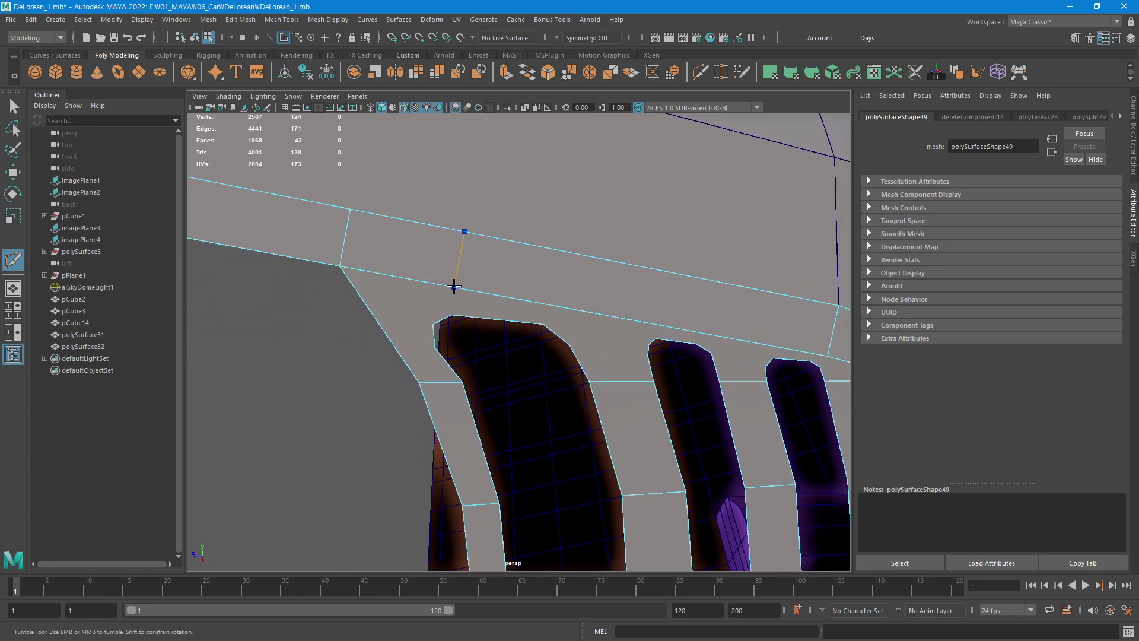
left_click(454, 287)
right_click(454, 287)
left_click(547, 248)
right_click(504, 307)
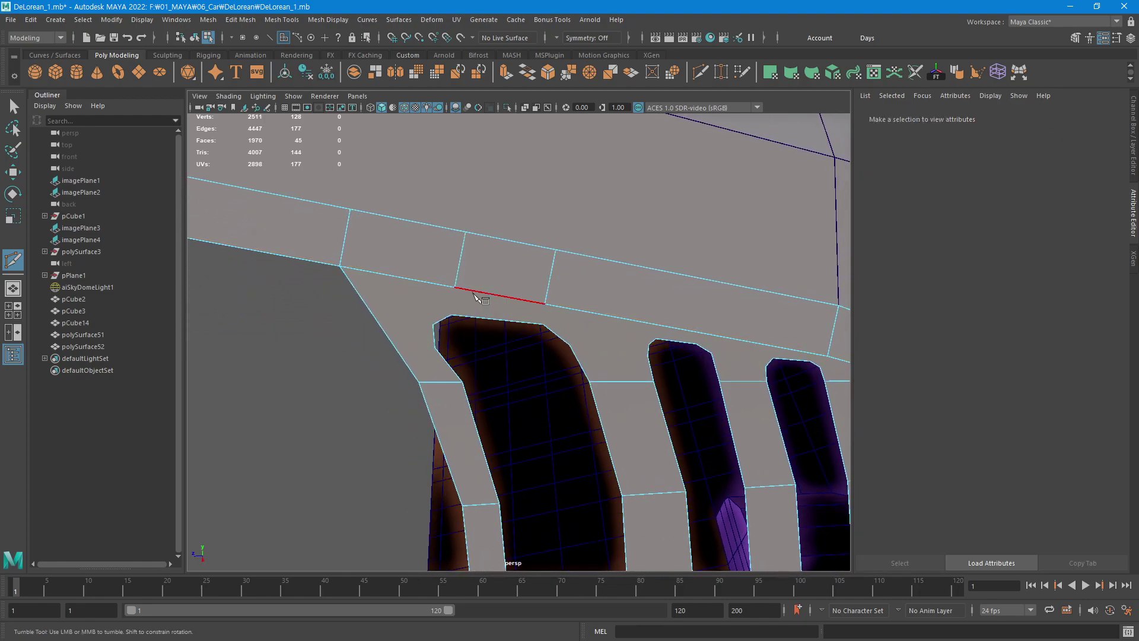
Add short edges linking the upper band to the first slot's corner.
left_click(454, 287)
left_click(452, 315)
right_click(527, 305)
left_click(433, 324)
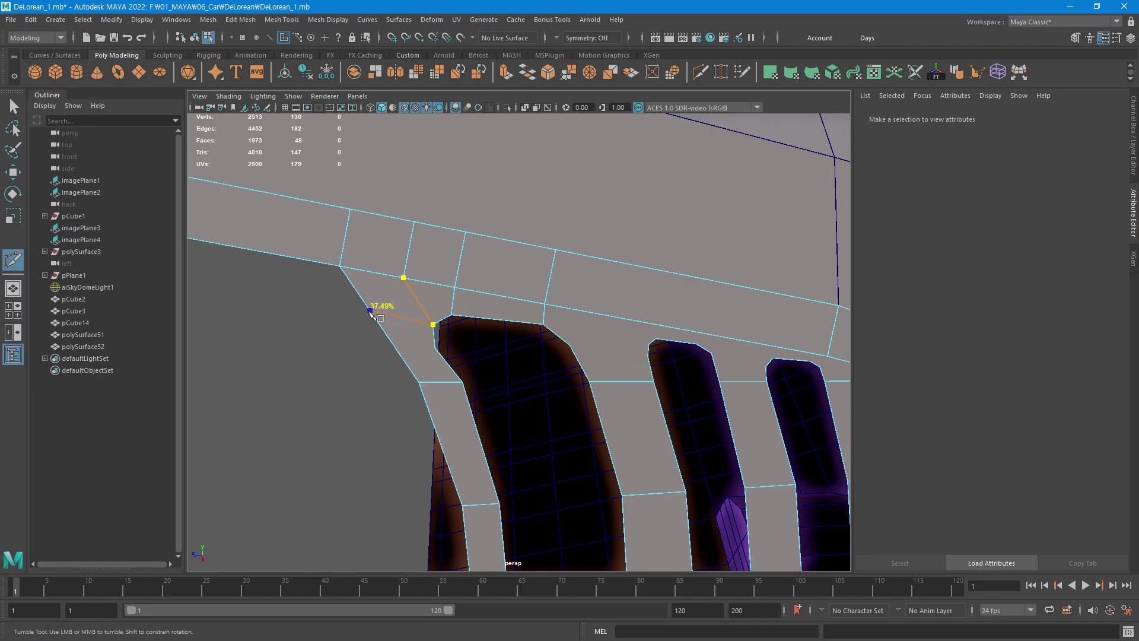
left_click(372, 316)
key("Return")
Check the smoothed mesh preview, then return to the cage display.
key("3")
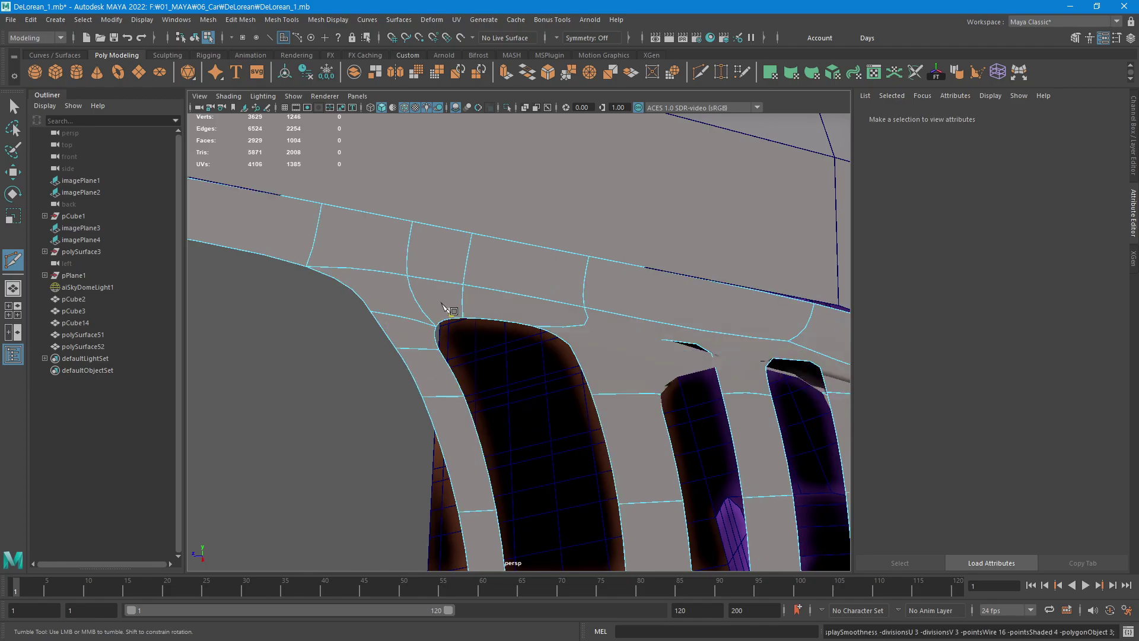
key("1")
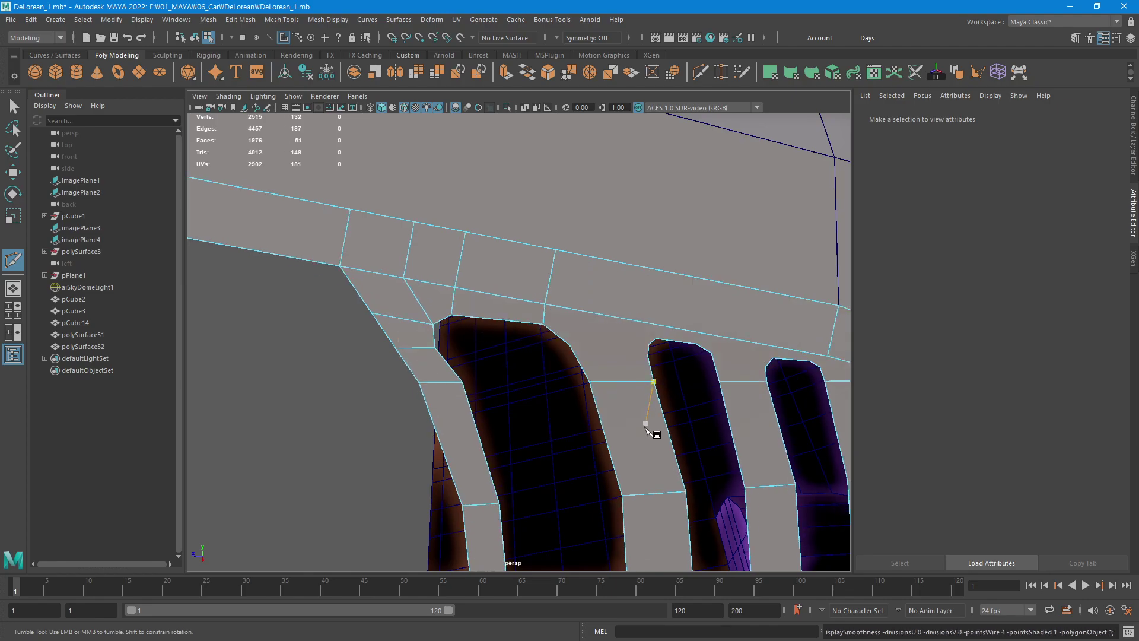
left_click_drag(653, 422, 522, 406, "alt")
middle_click_drag(518, 403, 646, 424, "alt")
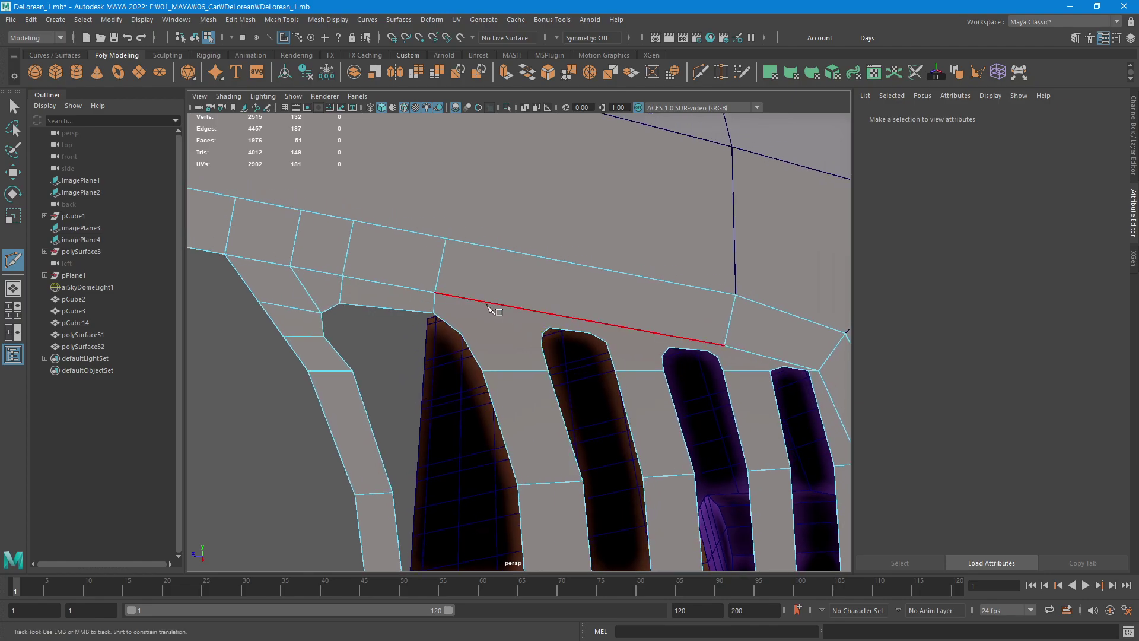
Cut edges from the upper band down to the second slot's top corner vertex.
left_click(506, 249)
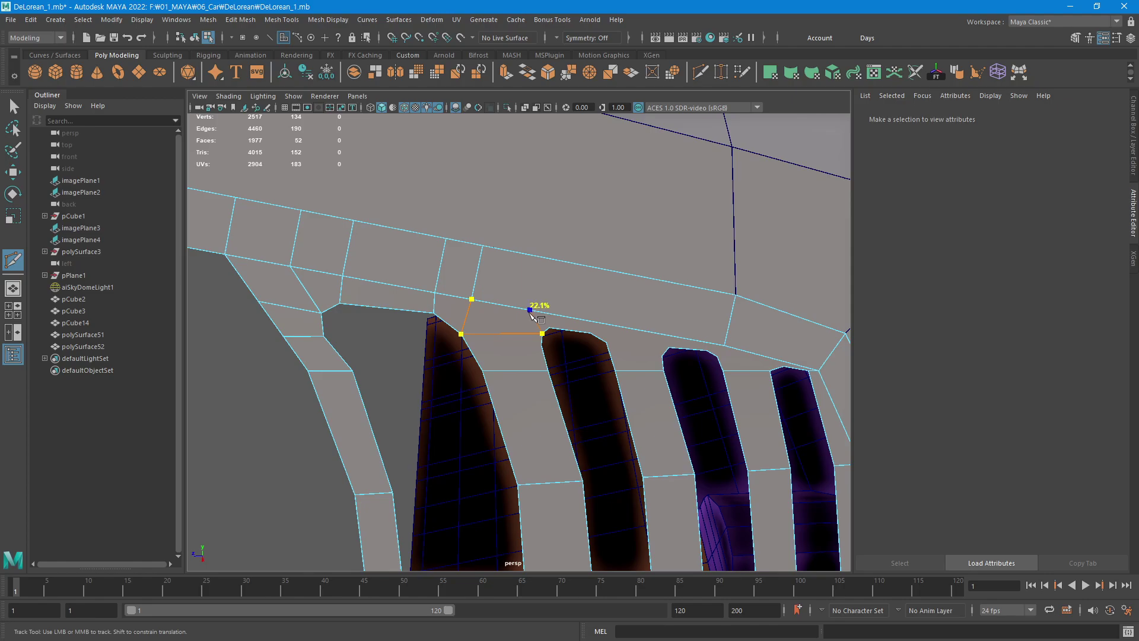
left_click(536, 257)
key("Return")
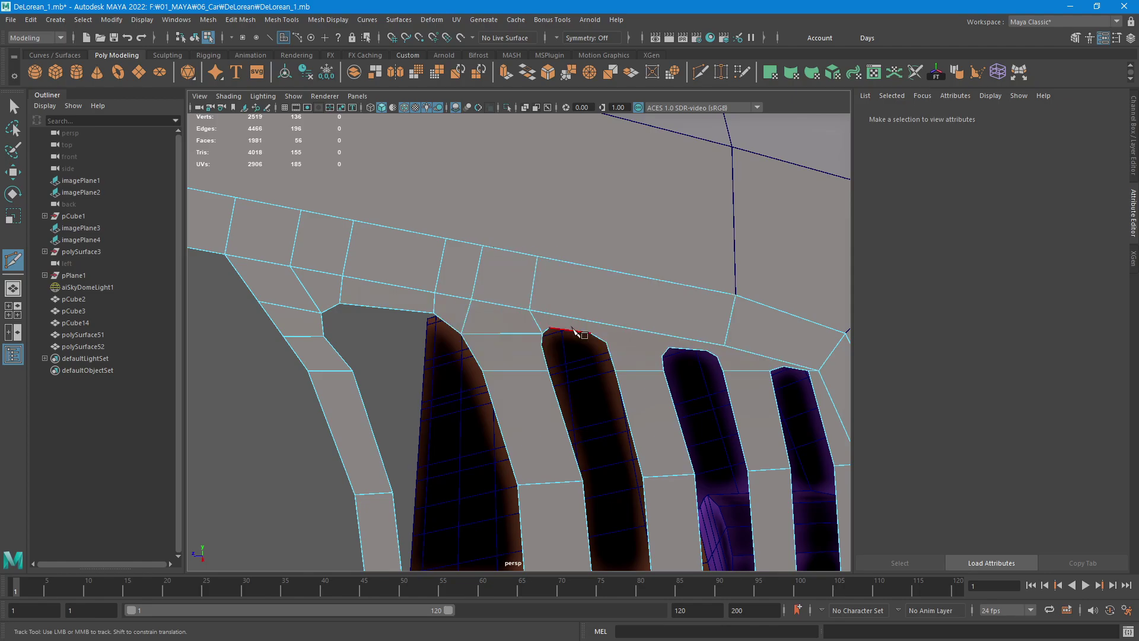
left_click(556, 322)
key("Return")
left_click(548, 371)
key("F9")
Slide the vertex at the second vent's top corner left along its edge with edge snapping.
key("w")
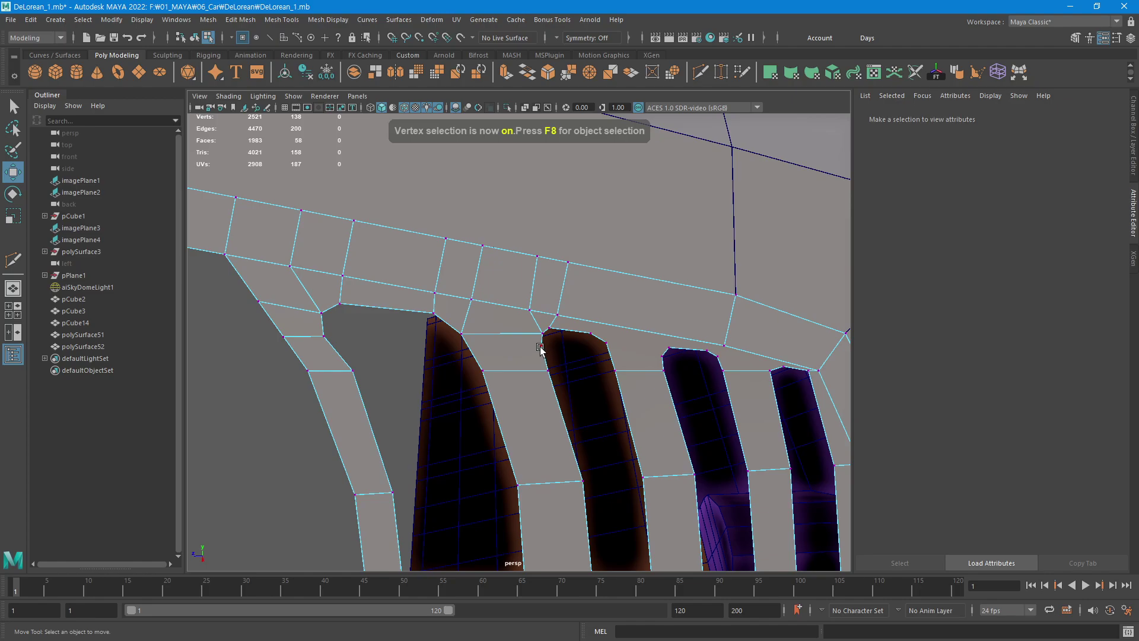
key("f")
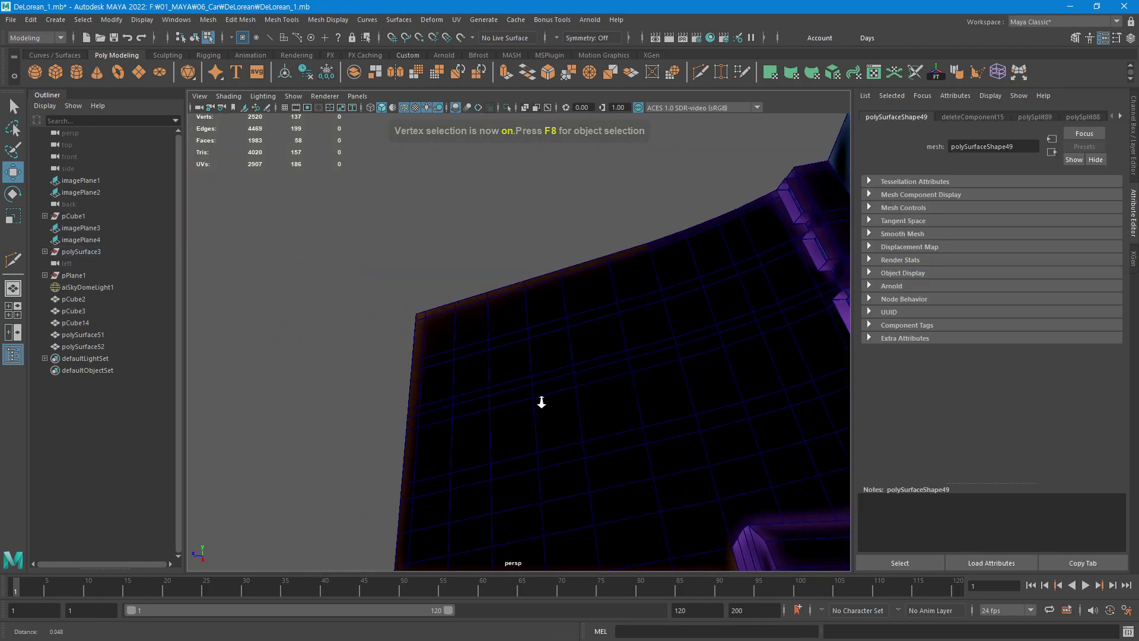
scroll(501, 407, "down", 5)
left_click(552, 310)
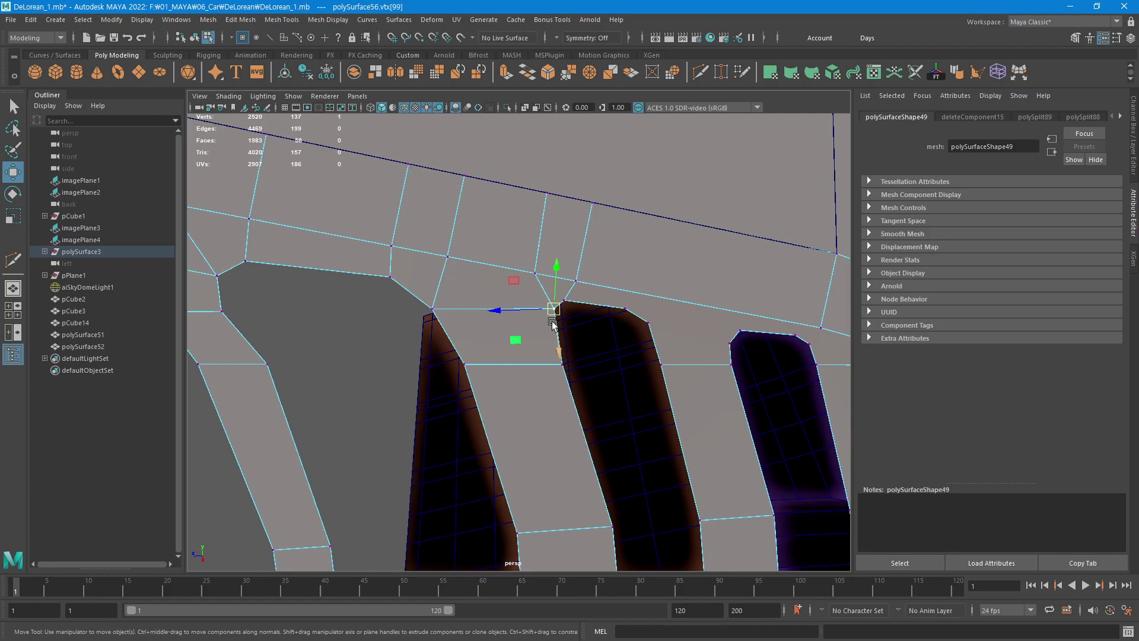
mouse_move(550, 373)
left_mouse_down("alt")
mouse_move(521, 389)
mouse_move(496, 486)
mouse_move(519, 383)
mouse_move(550, 320)
left_mouse_up("alt")
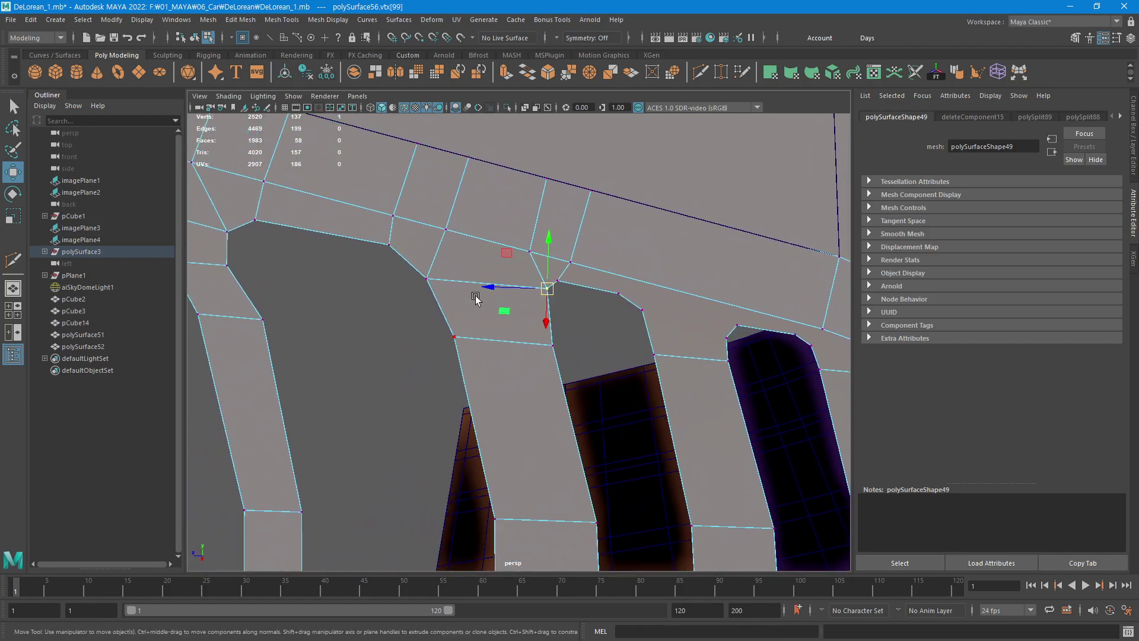
mouse_move(496, 297)
middle_mouse_down()
mouse_move(507, 300)
mouse_move(464, 284)
mouse_move(532, 314)
mouse_move(542, 293)
mouse_move(535, 305)
middle_mouse_up()
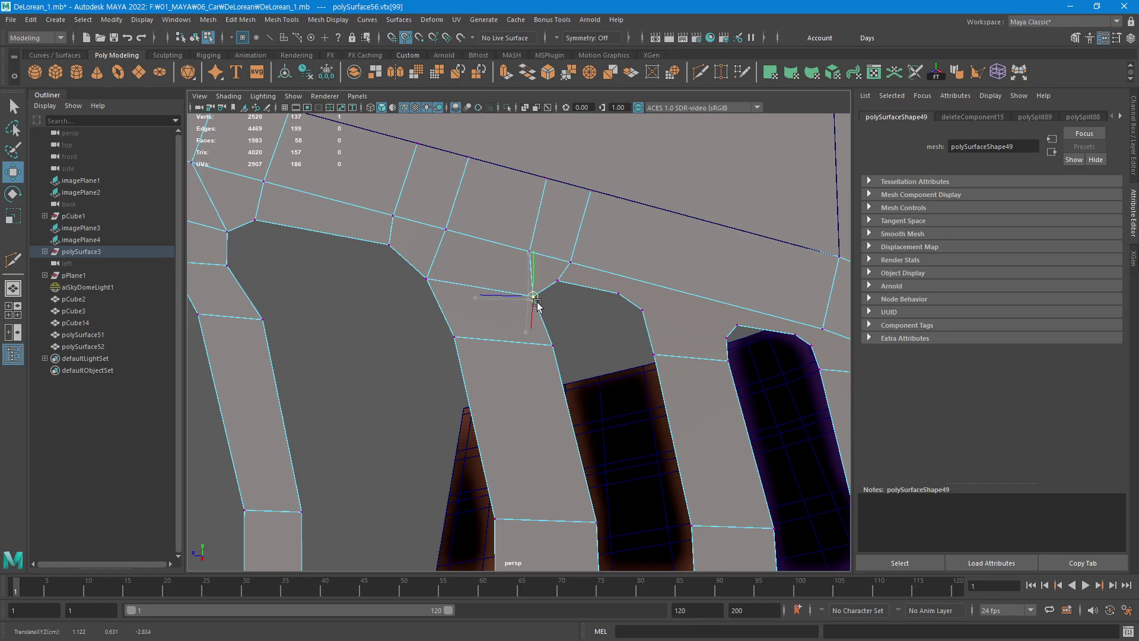
Slide the neighbouring vertex on the upper edge left so it lines up with the band edges.
left_click(558, 280)
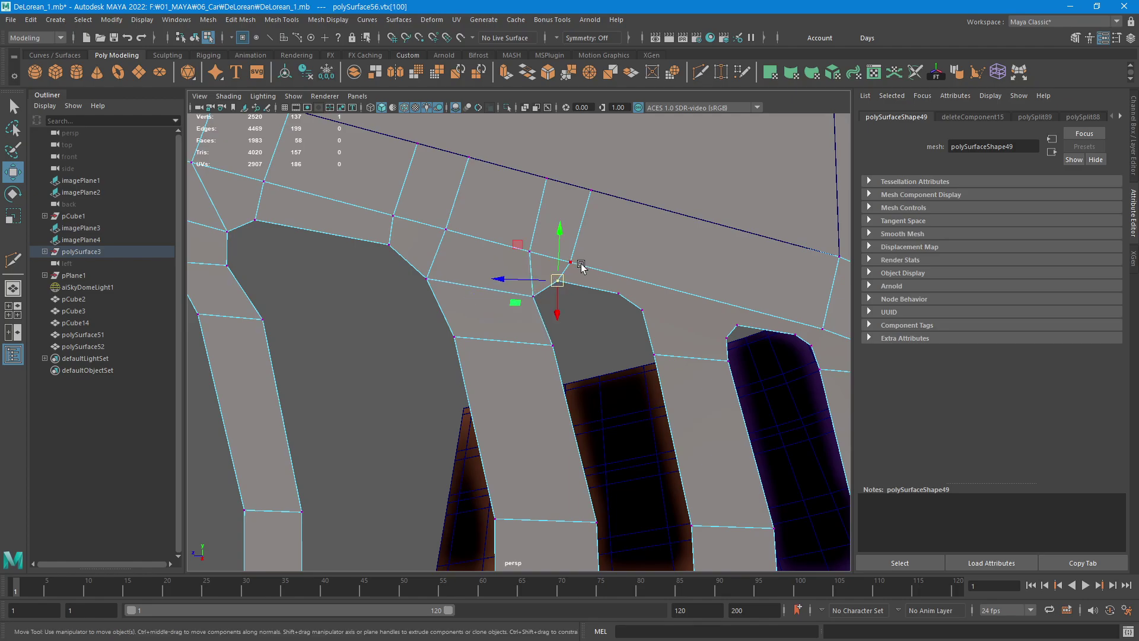
left_click(579, 263)
mouse_move(540, 253)
middle_mouse_down()
mouse_move(556, 261)
mouse_move(582, 231)
middle_mouse_up()
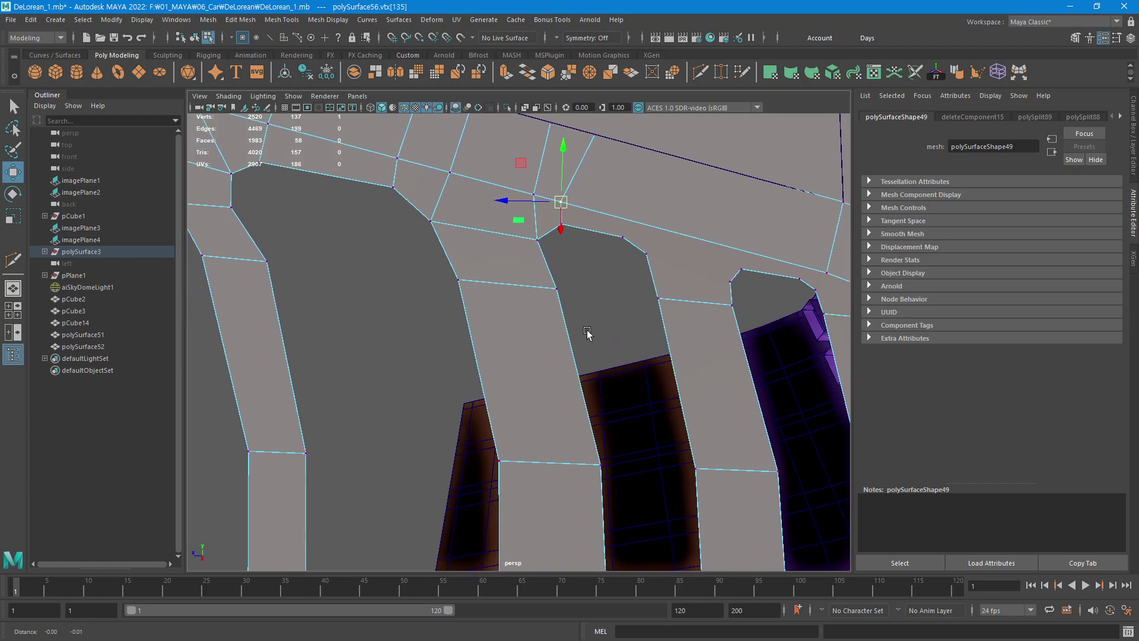
left_click(538, 316)
scroll(538, 316, "down", 3)
Multi-Cut an edge from the upper band's top edge down to the first vent's top corner.
scroll(537, 316, "down", 1)
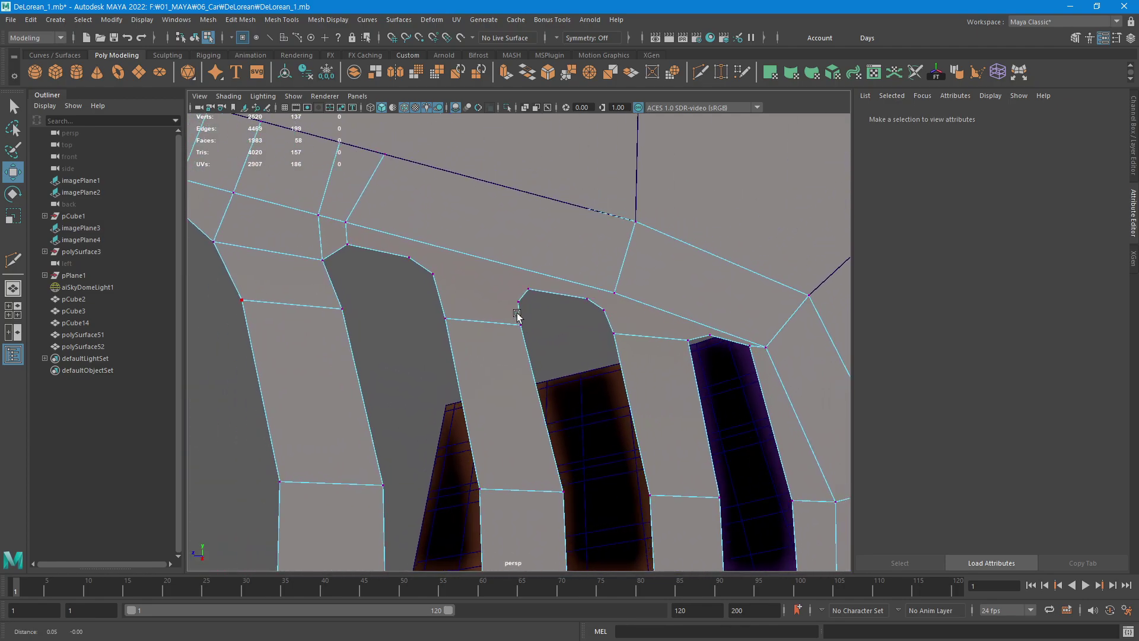
scroll(537, 317, "down", 1)
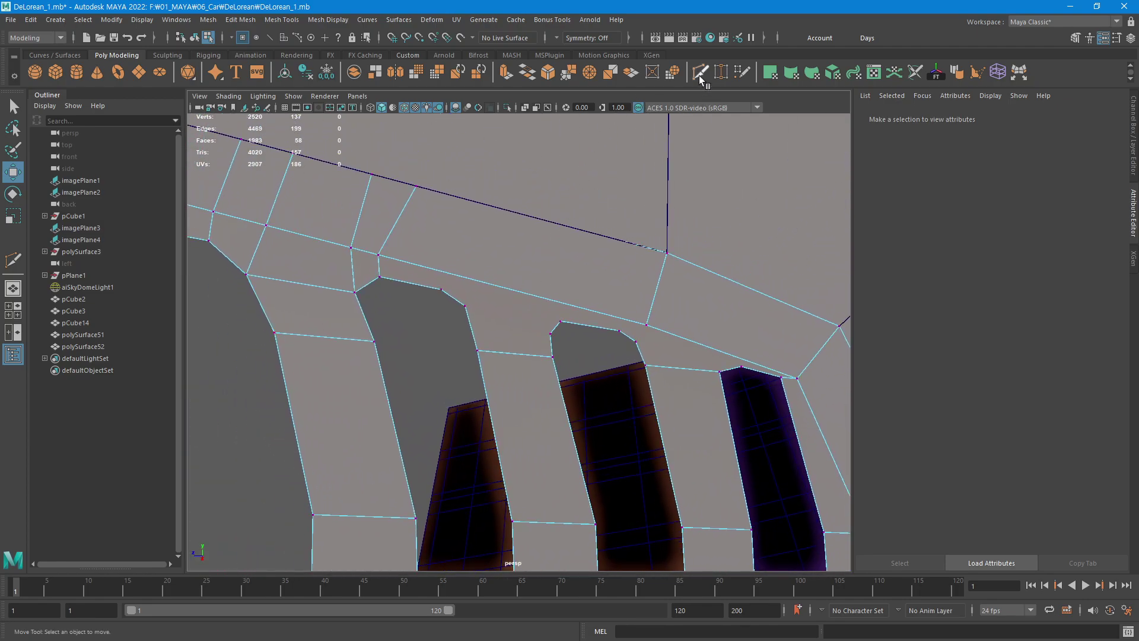
left_click(700, 72)
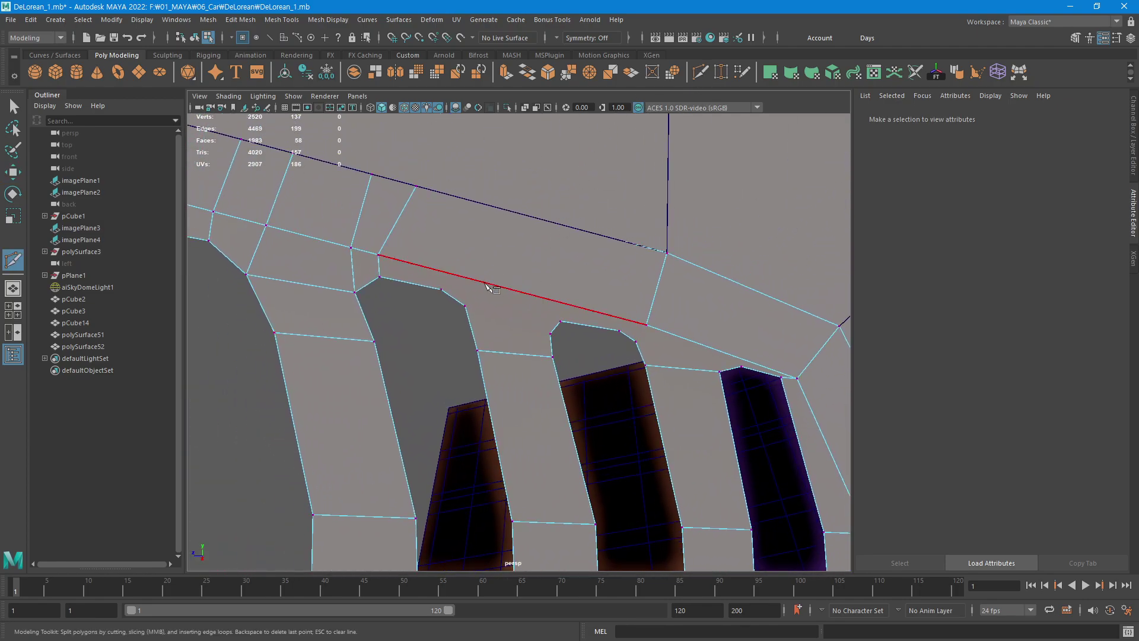
left_click(475, 202)
left_click(437, 268)
key("Return")
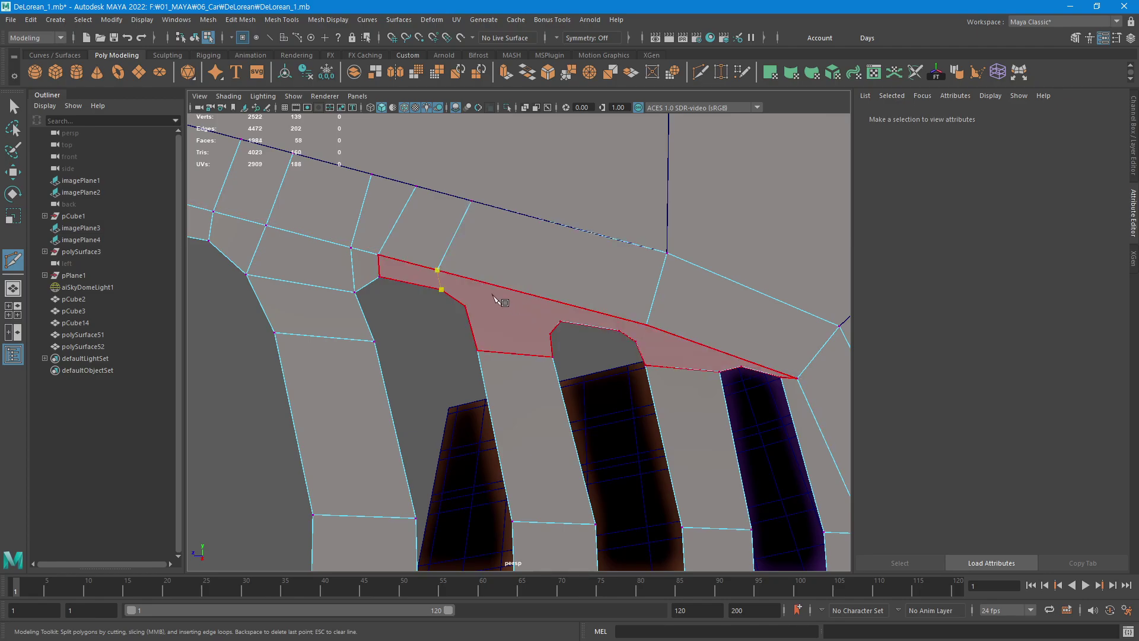
Cut edges linking the second vent's top corners up to the band's upper edge.
left_click(472, 278, "ctrl")
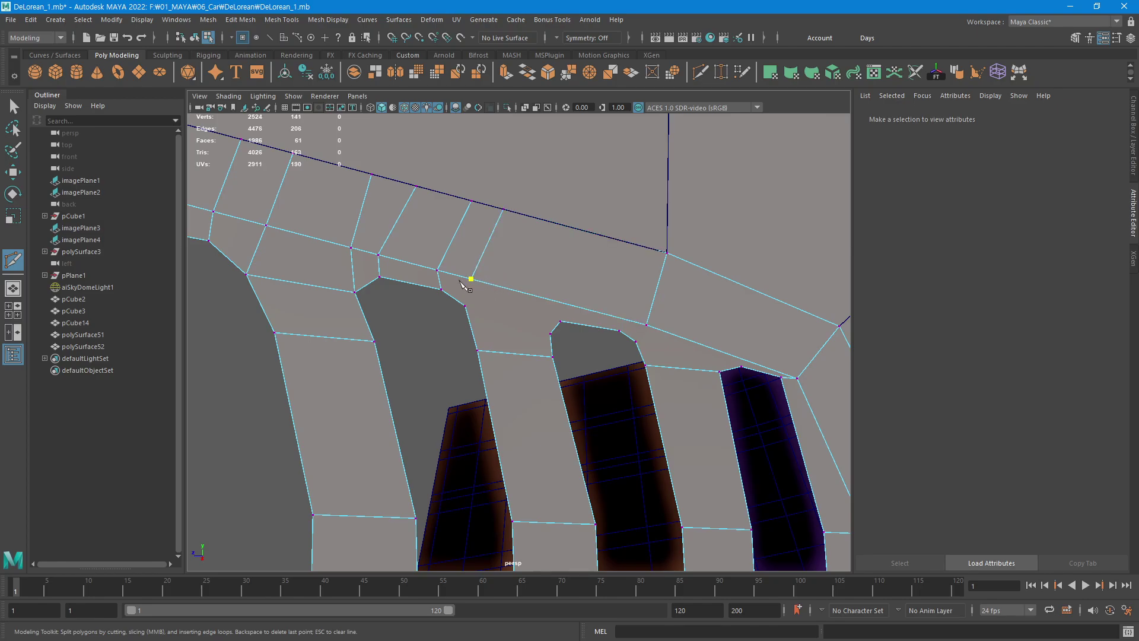
left_click(549, 334)
left_click(544, 299)
left_click(575, 227)
key("Return")
left_click(608, 237)
left_click(573, 302)
key("Return")
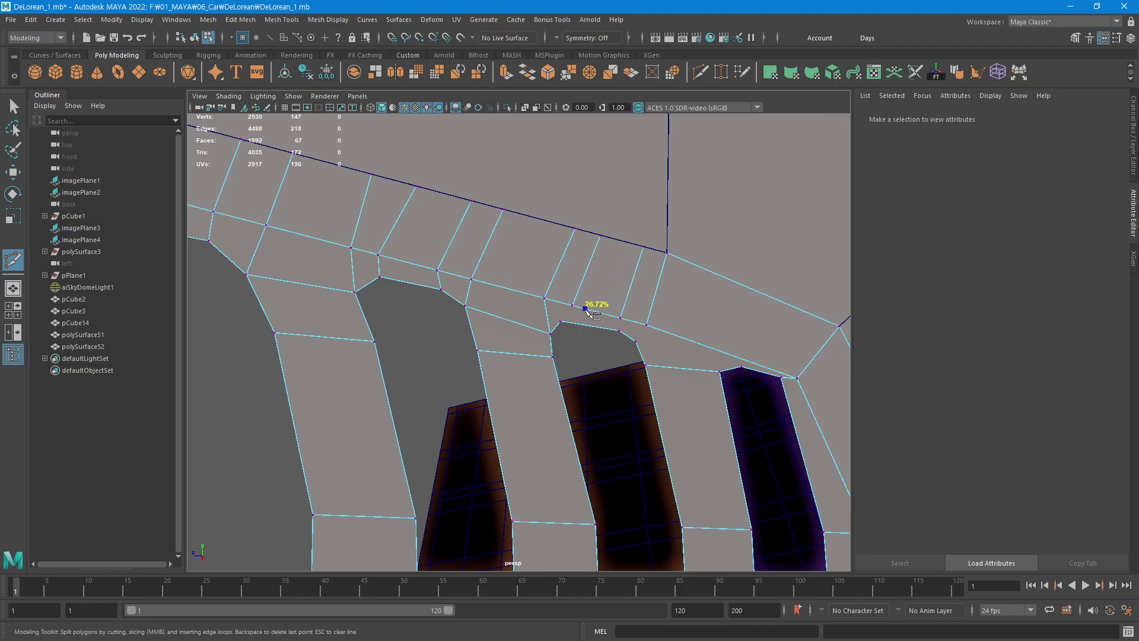
key("Return")
Cut the last edges in the row, linking the third vent's top corners to the band above.
key("Return")
left_click(644, 363)
left_click(746, 288)
key("Return")
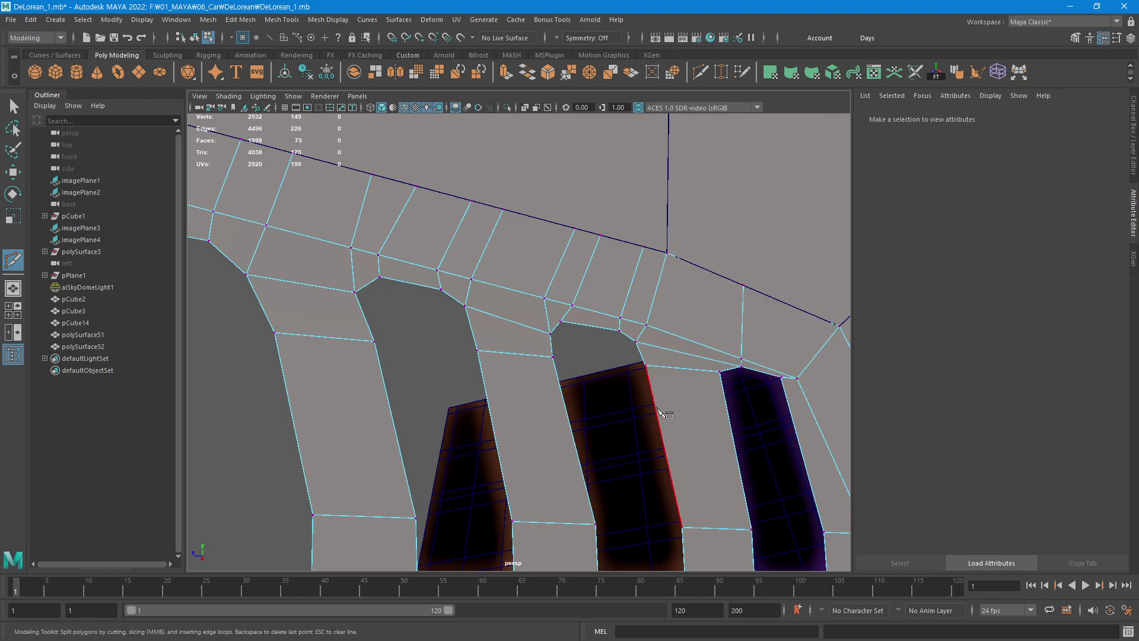
mouse_move(666, 407)
left_mouse_down("alt")
mouse_move(638, 371)
mouse_move(635, 385)
mouse_move(573, 343)
mouse_move(538, 338)
mouse_move(674, 369)
mouse_move(640, 381)
mouse_move(694, 356)
mouse_move(617, 393)
left_mouse_up("alt")
scroll(641, 373, "down", 5)
scroll(632, 391, "up", 5)
scroll(686, 379, "down", 3)
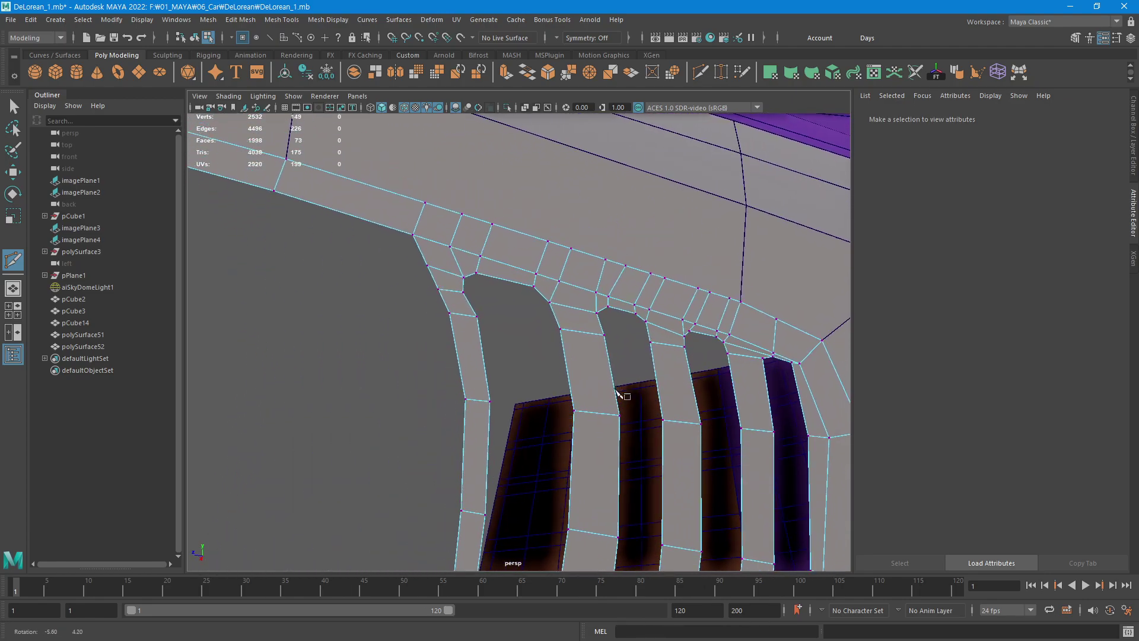
scroll(622, 453, "down", 2)
Cut the first supporting edges across the lower band below the vents.
middle_click_drag(623, 453, 613, 407, "alt")
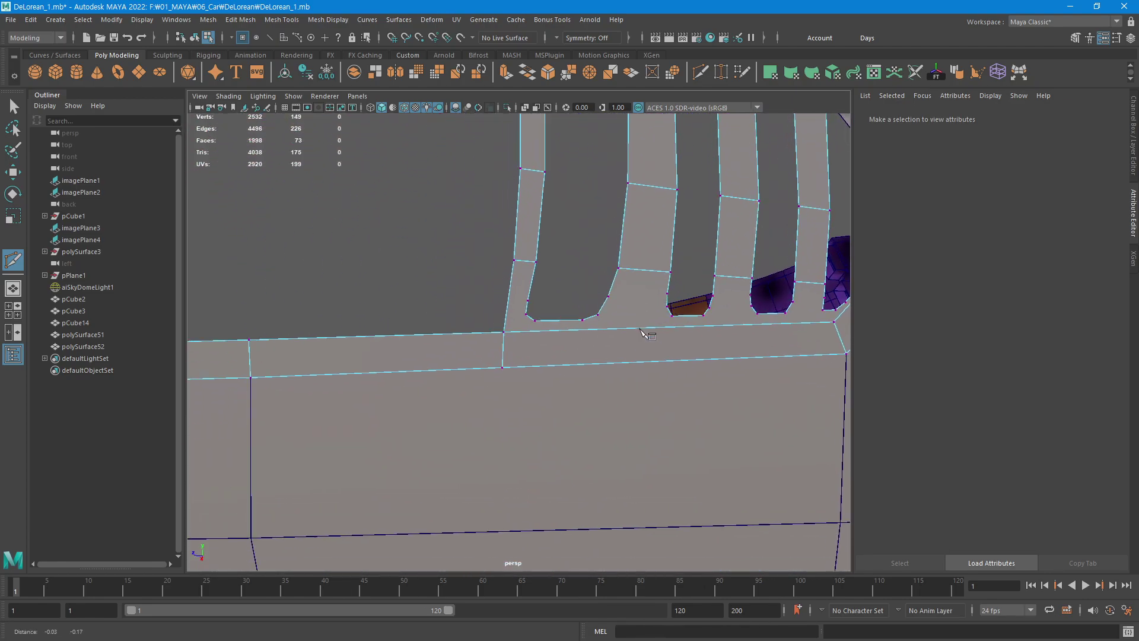
scroll(611, 392, "up", 2)
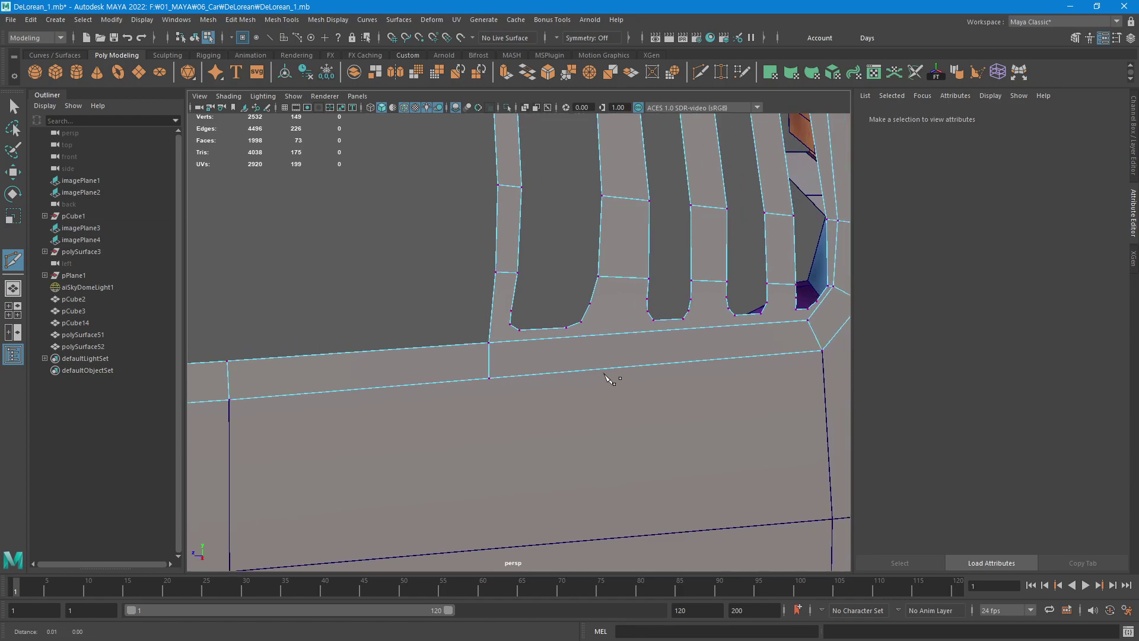
scroll(611, 380, "down", 2)
scroll(611, 370, "down", 2)
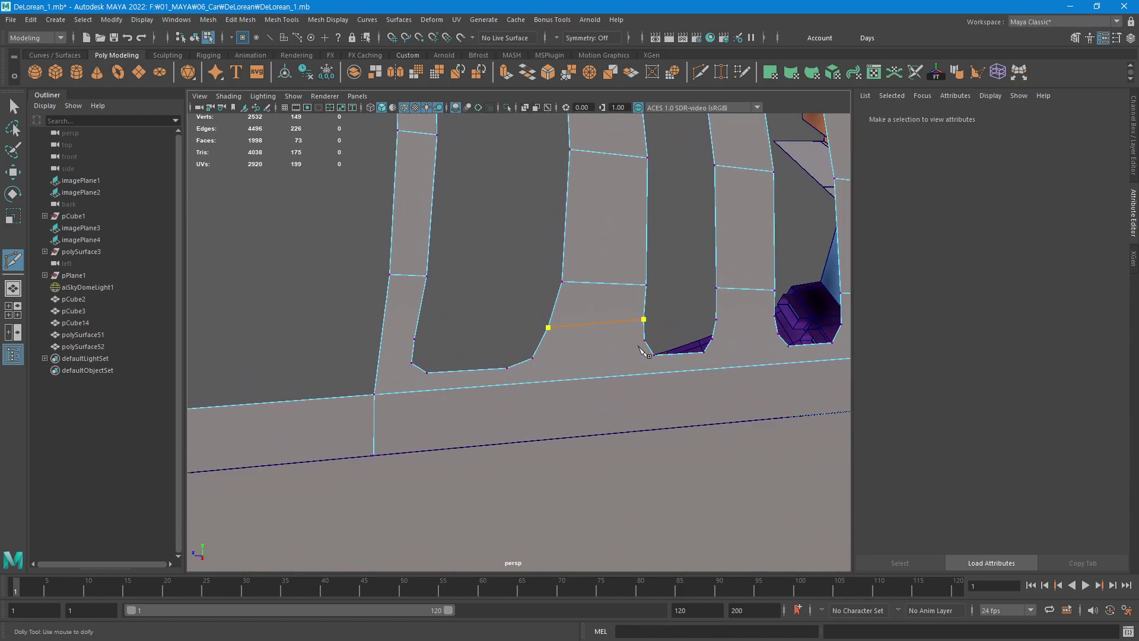
key("Return")
left_click(775, 309)
key("Return")
Add a cut across the vent's lower corner and one from the lower edge up to the vent bottom.
middle_click_drag(757, 380, 694, 399, "alt")
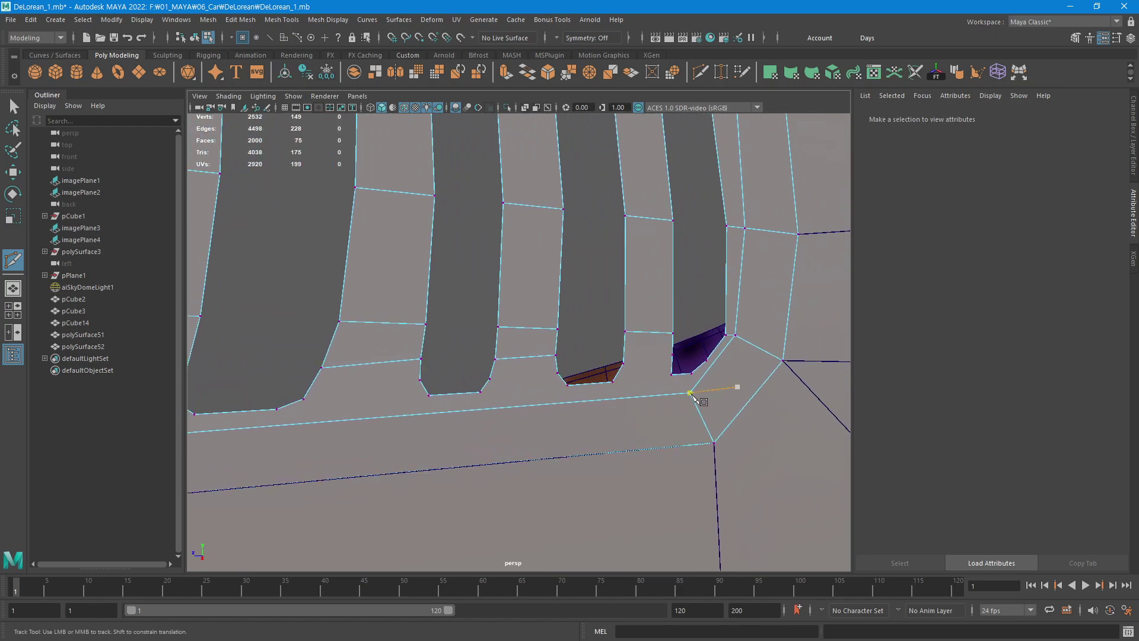
left_click(623, 362)
left_click(673, 353)
key("Return")
left_click(689, 393)
middle_click_drag(550, 414, 347, 350, "alt")
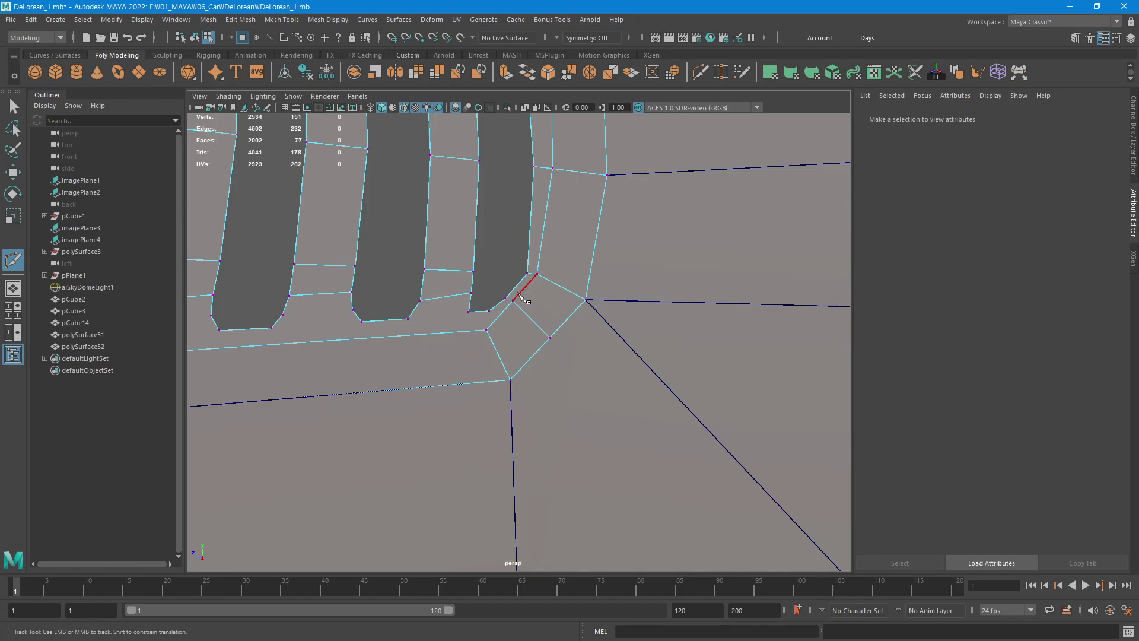
left_click(520, 289)
key("Return")
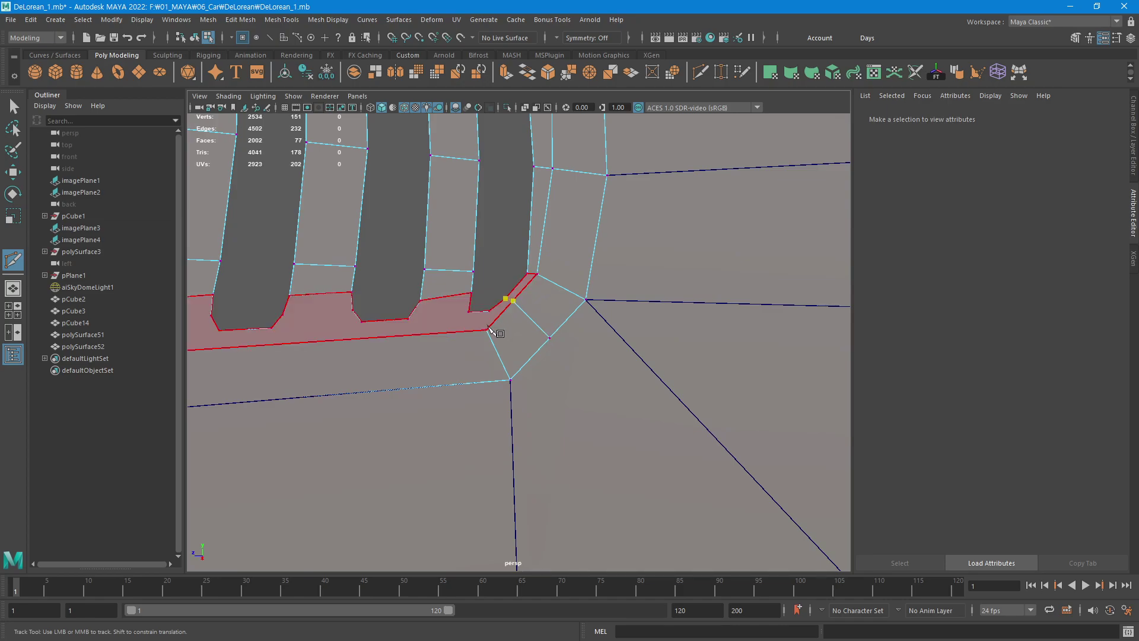
Cut edges from the lower band edge up beside the next vent's bottom corners.
left_click(510, 380)
left_click(502, 326)
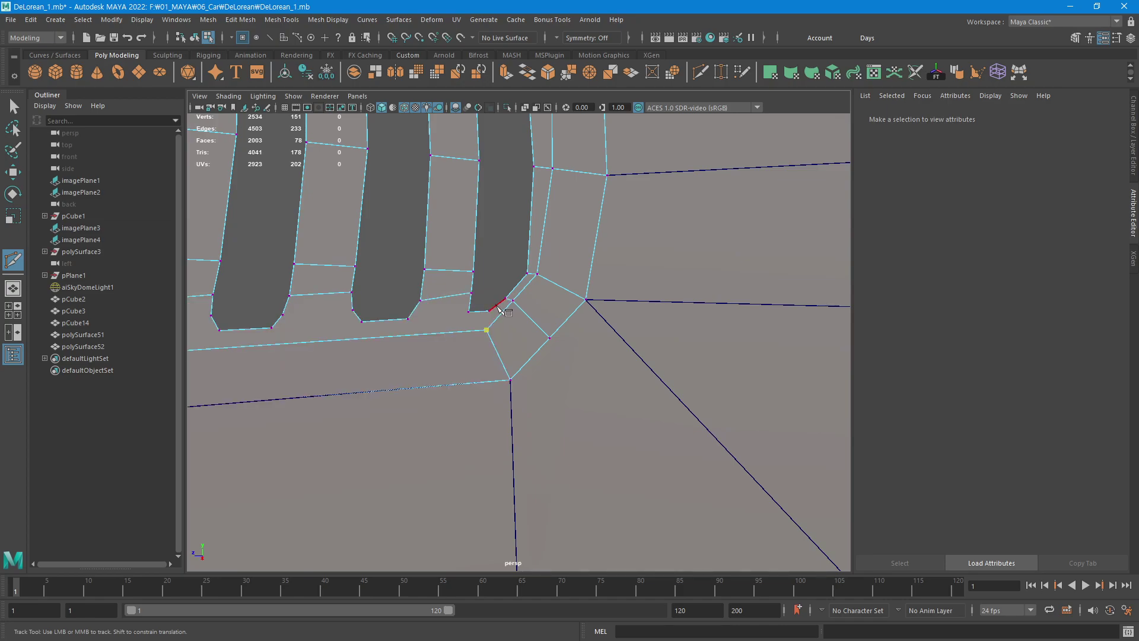
key("Return")
left_click(510, 380)
mouse_move(477, 372)
middle_mouse_down("alt")
mouse_move(465, 371)
mouse_move(526, 343)
middle_mouse_up("alt")
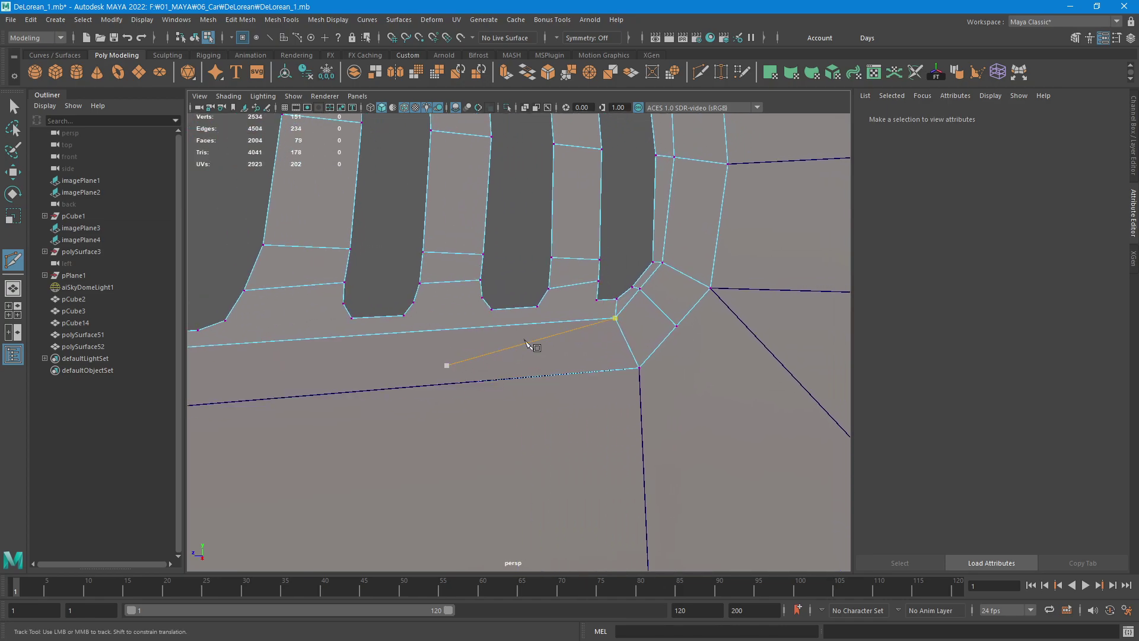
left_click(580, 321, "ctrl")
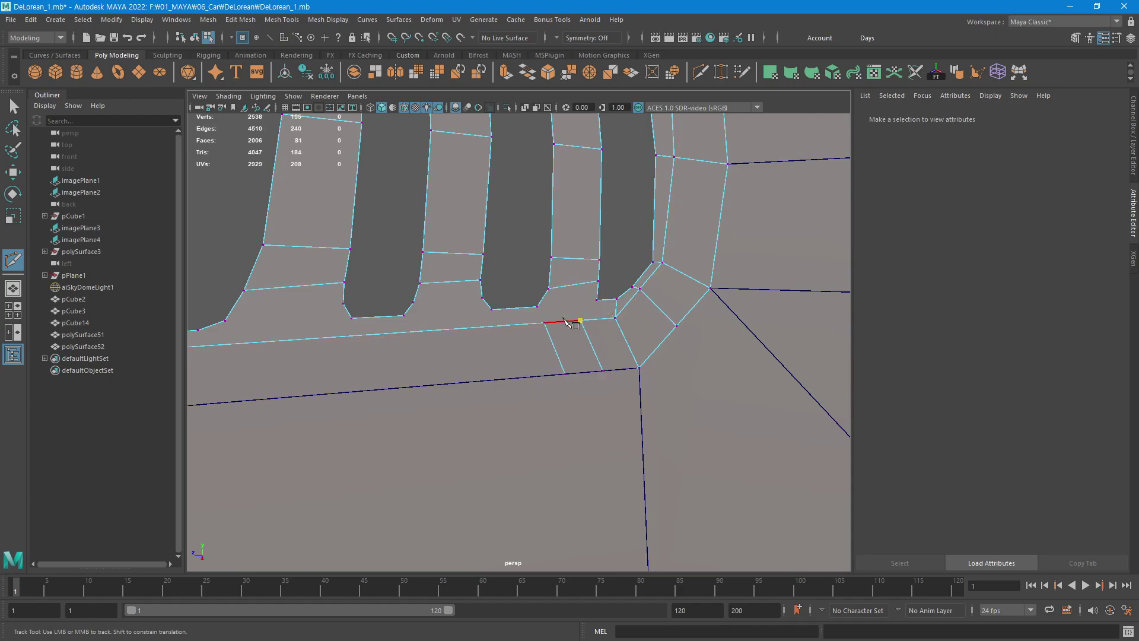
left_click(596, 301)
left_click(537, 307)
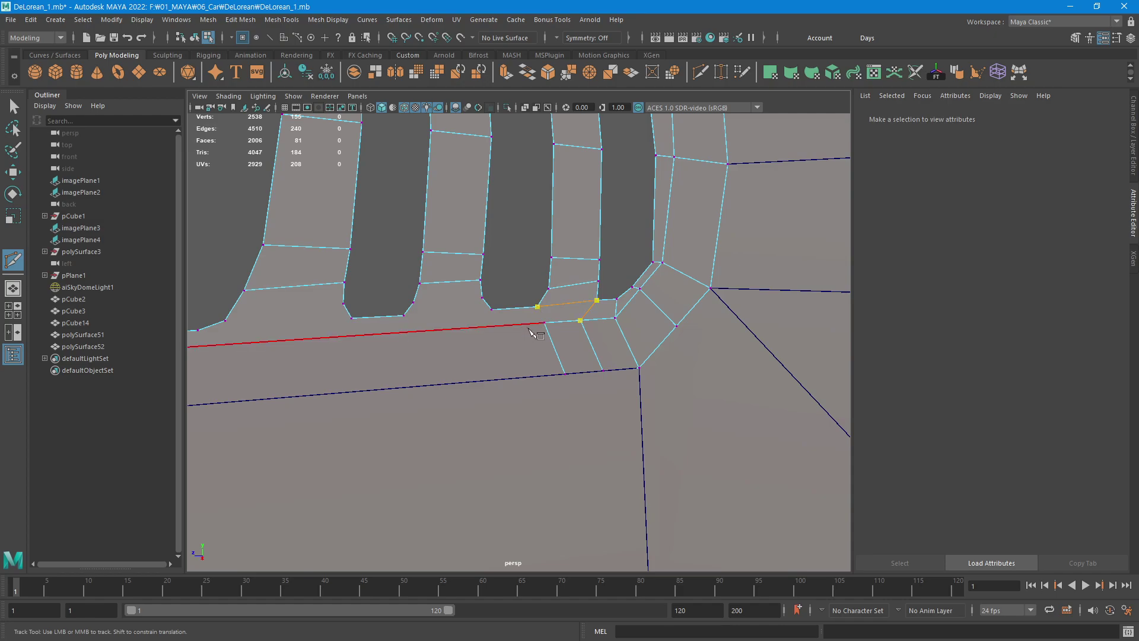
key("Return")
Add the leftmost cuts through the lower band, connecting them up to the vent corners.
left_click(514, 378)
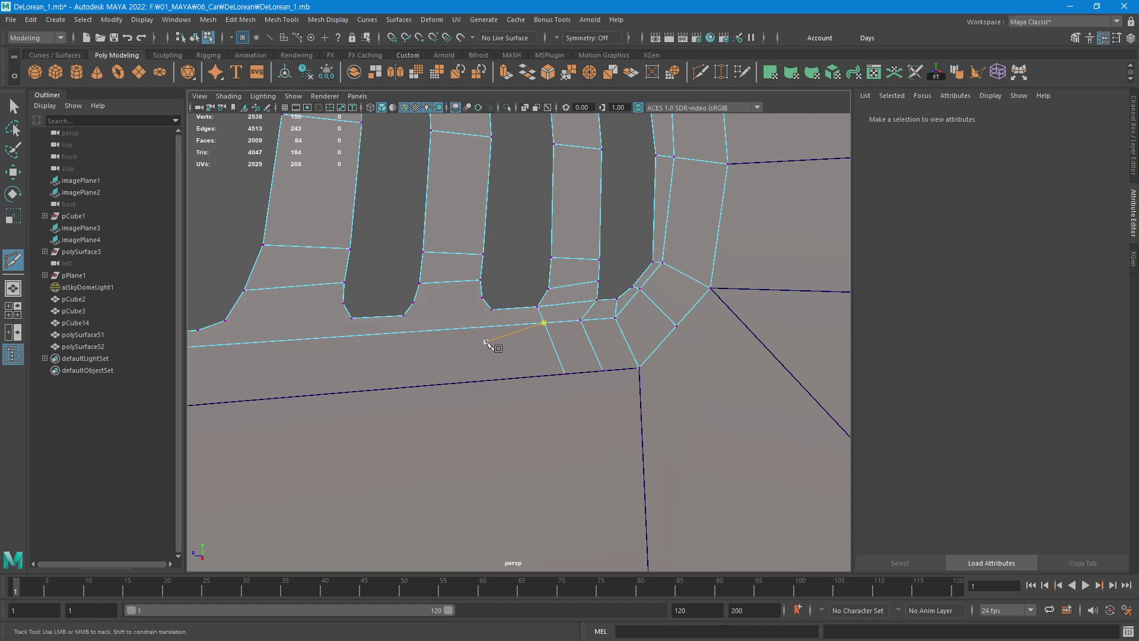
left_click(491, 326)
key("Return")
left_click(427, 386)
left_click(406, 337)
key("Return")
left_click(402, 317)
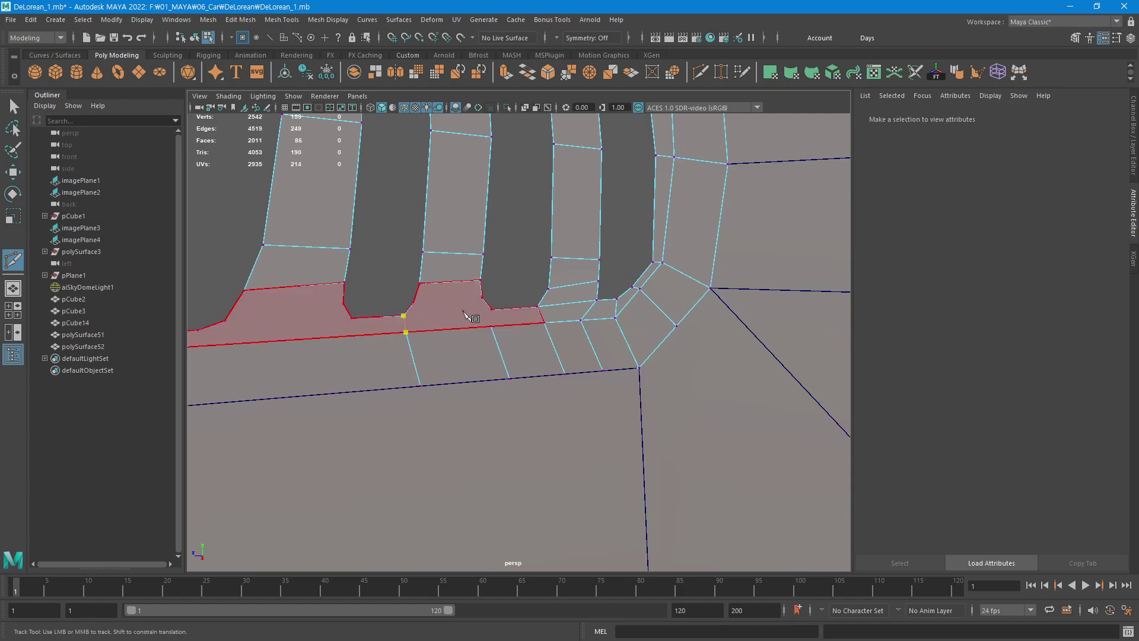
key("Return")
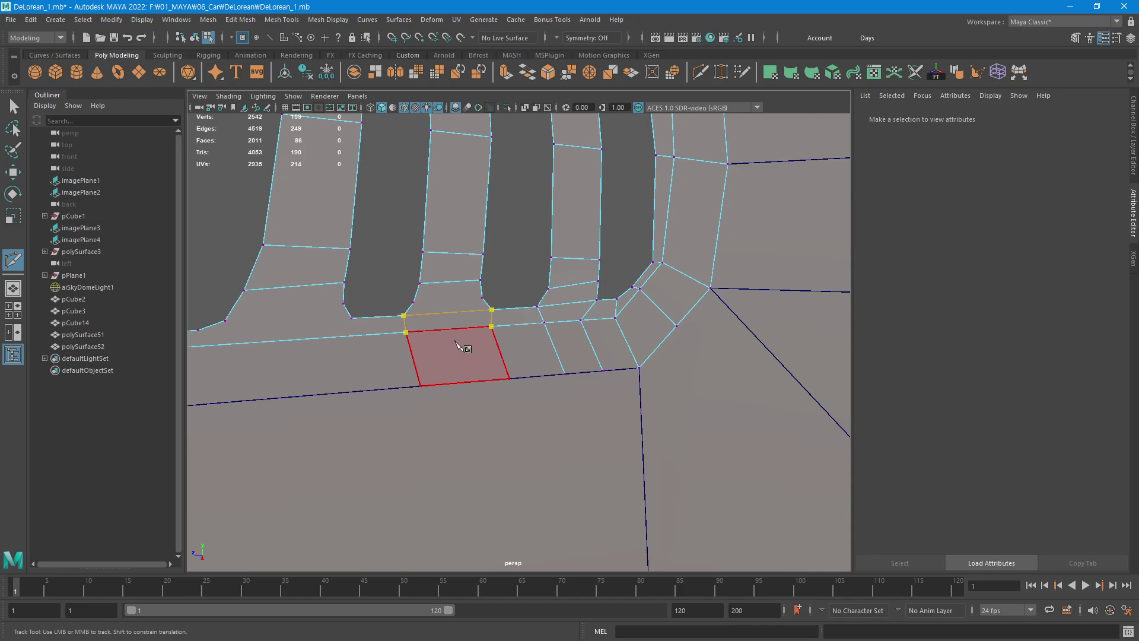
left_click(482, 290)
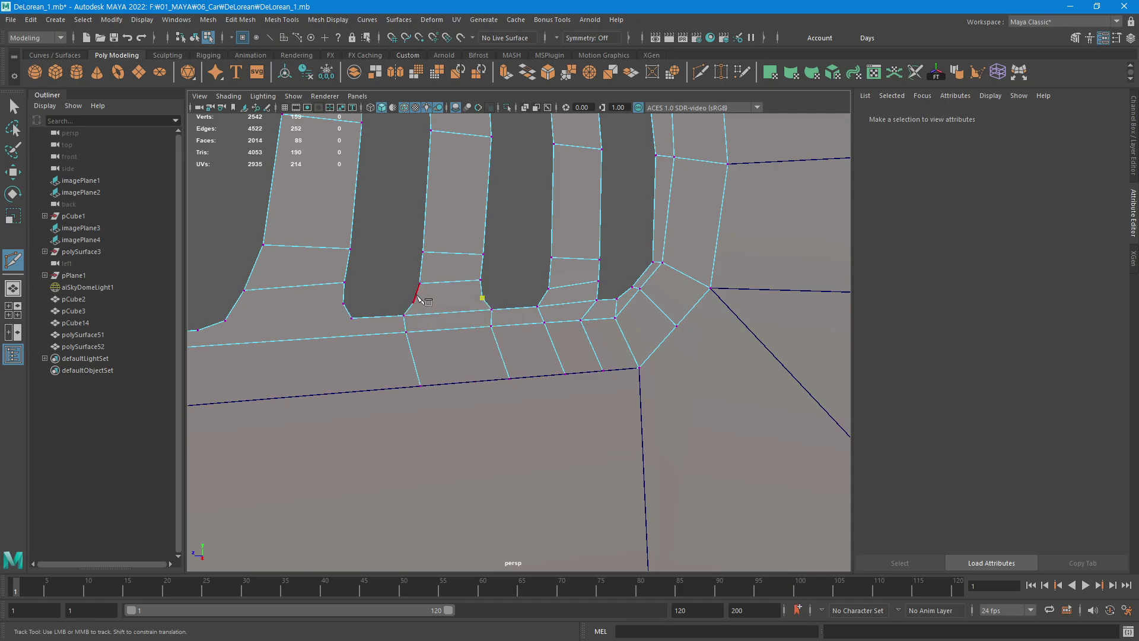
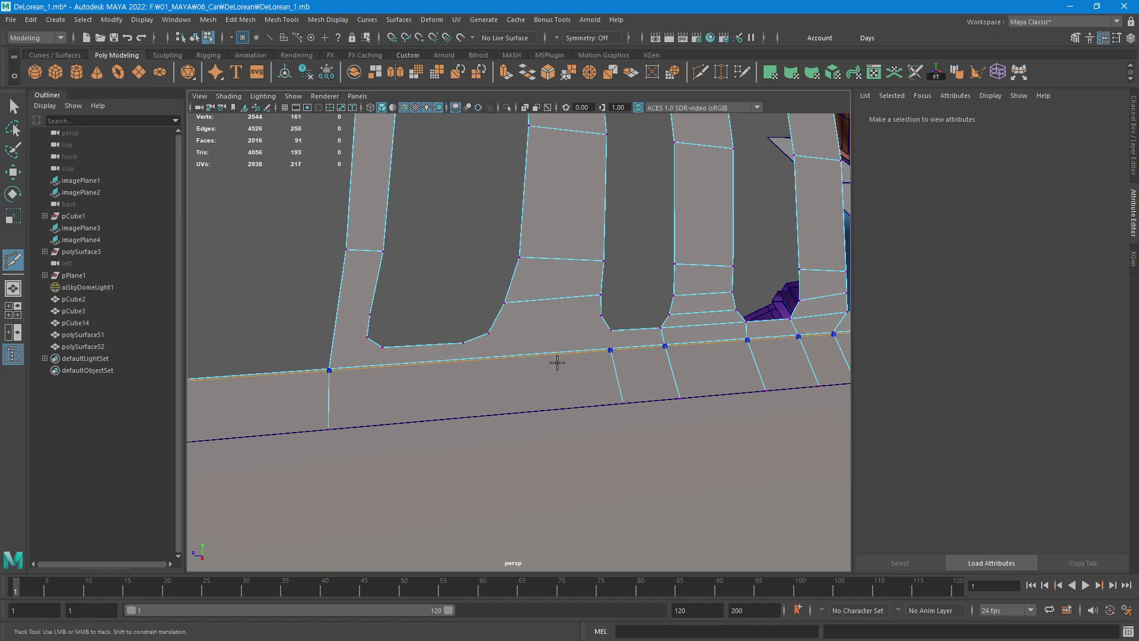
Multi-Cut edges from the vent slot's corners down to the lower border edge.
left_click(471, 417)
left_click(464, 360)
key("Return")
left_click(489, 334)
key("Return")
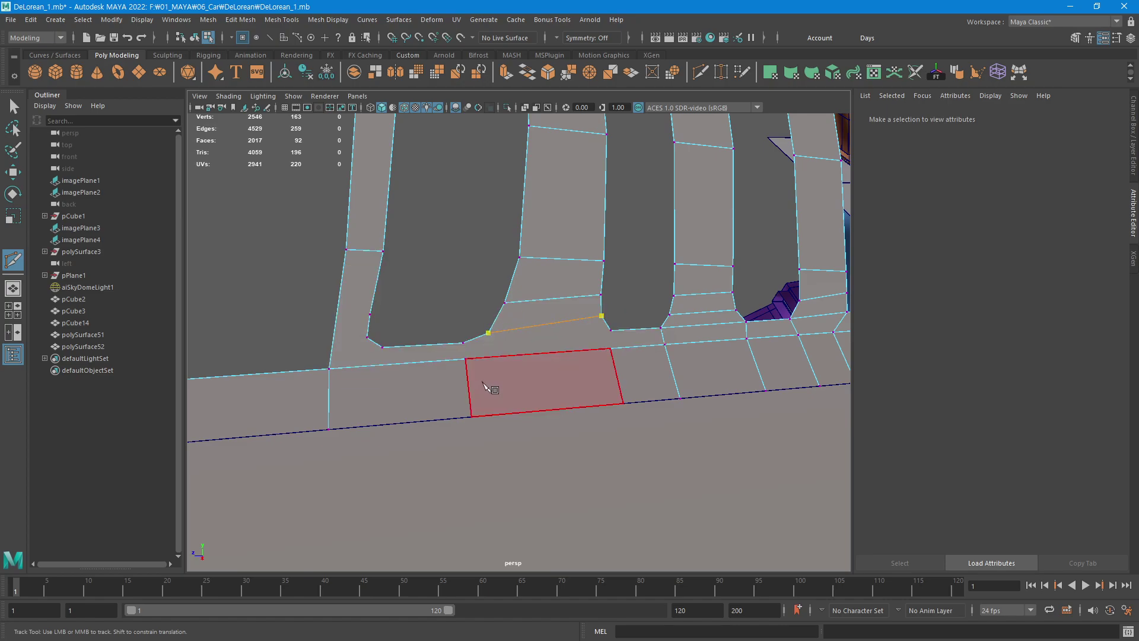
left_click(610, 348)
left_click(466, 359)
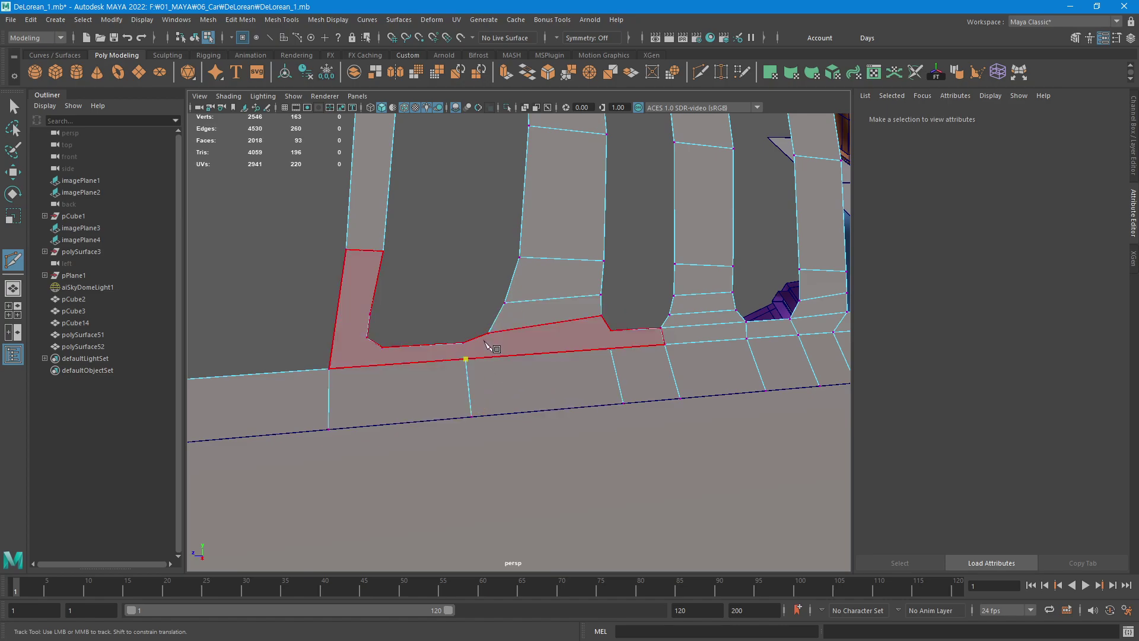
left_click(472, 417)
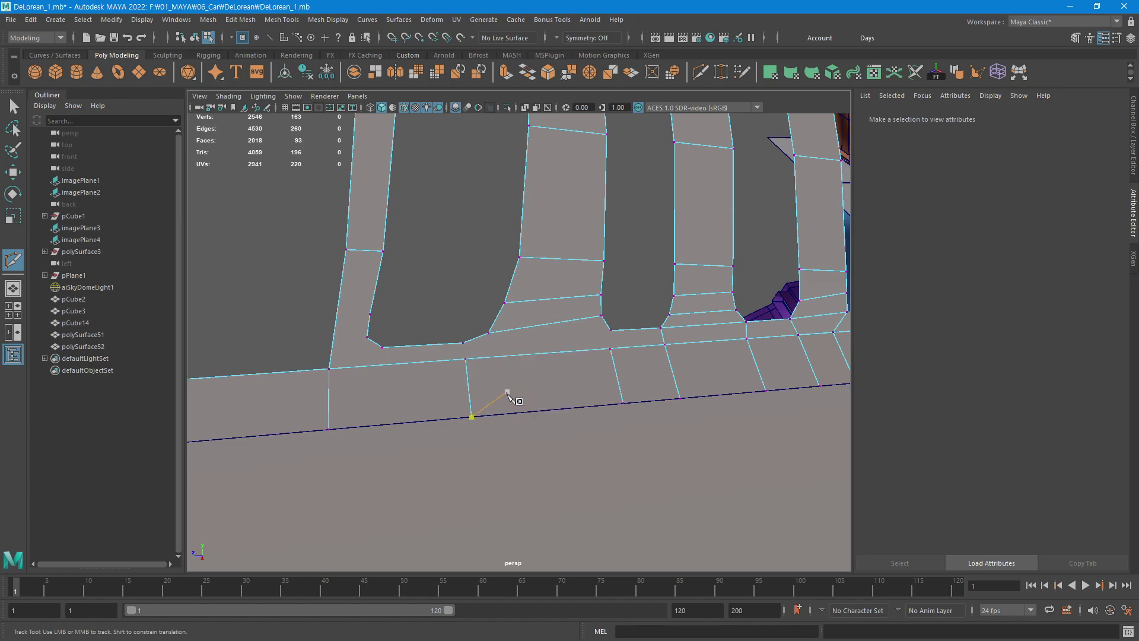
left_click(507, 331)
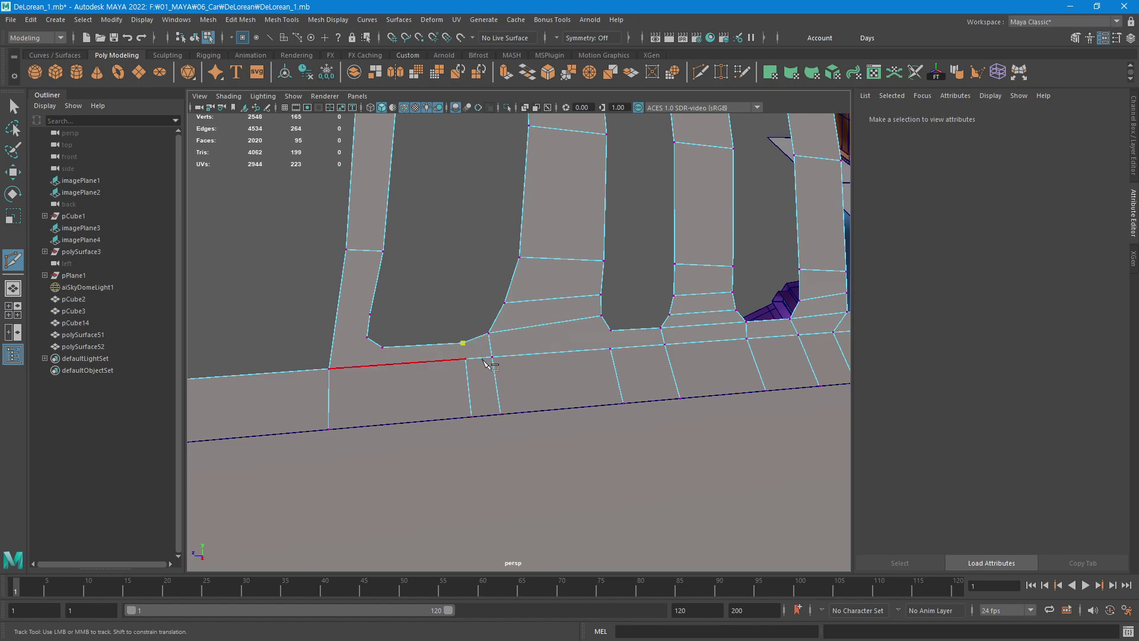
key("Return")
key("Return")
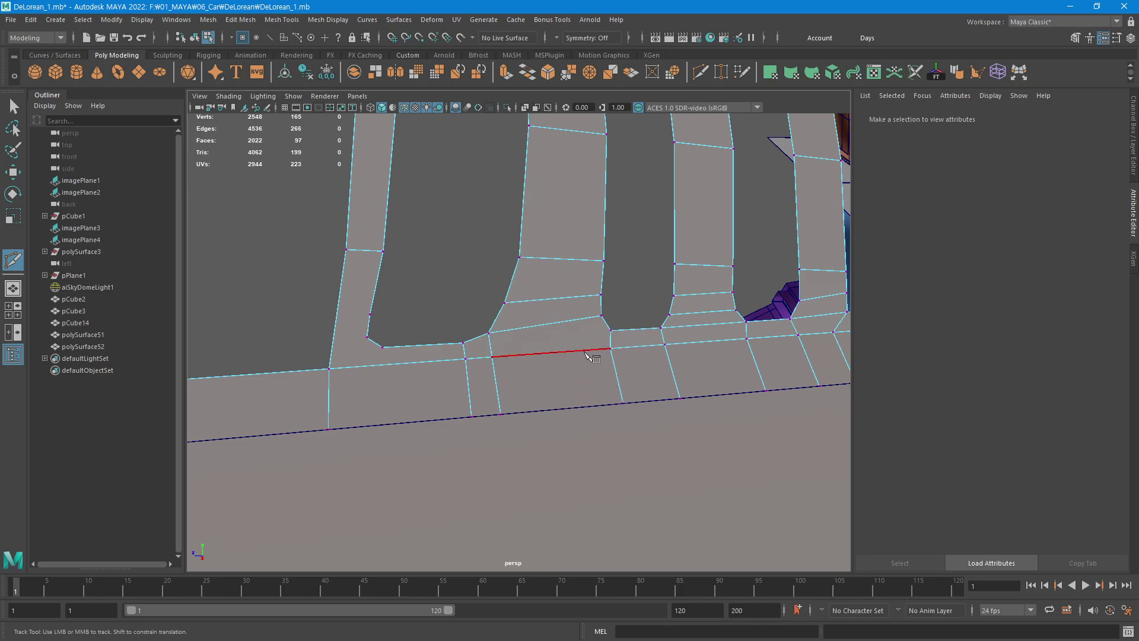
Cut a vertical edge from the slot's corner vertex down to the body line.
left_click(579, 352)
left_click(575, 351)
left_click(601, 315)
middle_click_drag(598, 449, 567, 371, "alt")
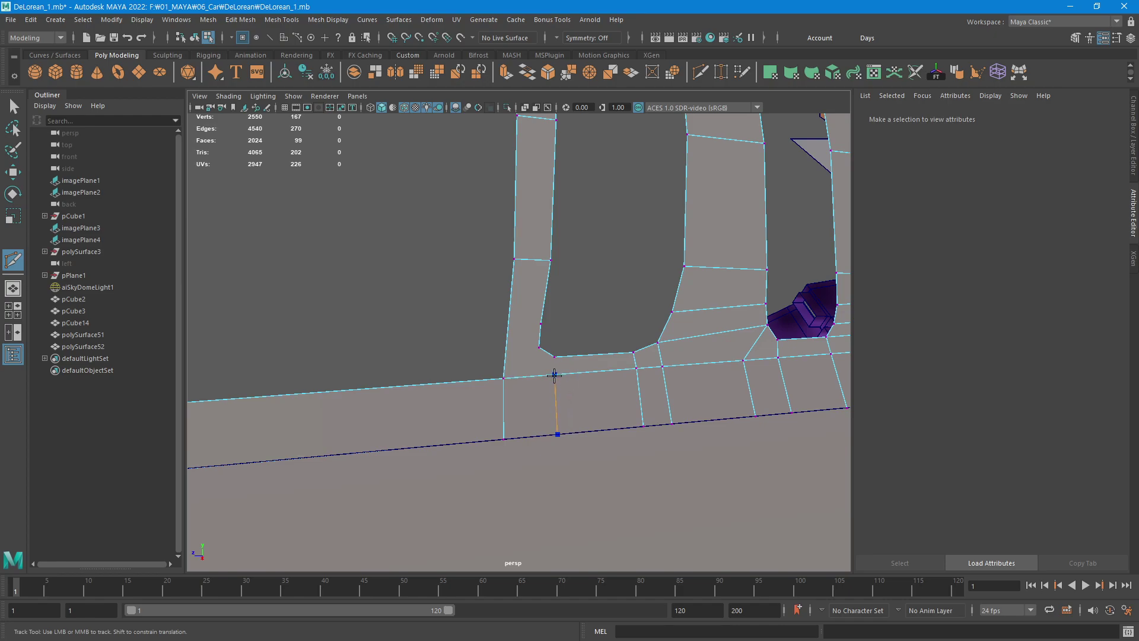
left_click(530, 378)
key("Return")
Add a cut across the slot base and commit the remaining cuts.
left_click(509, 325)
left_click(536, 376)
key("Return")
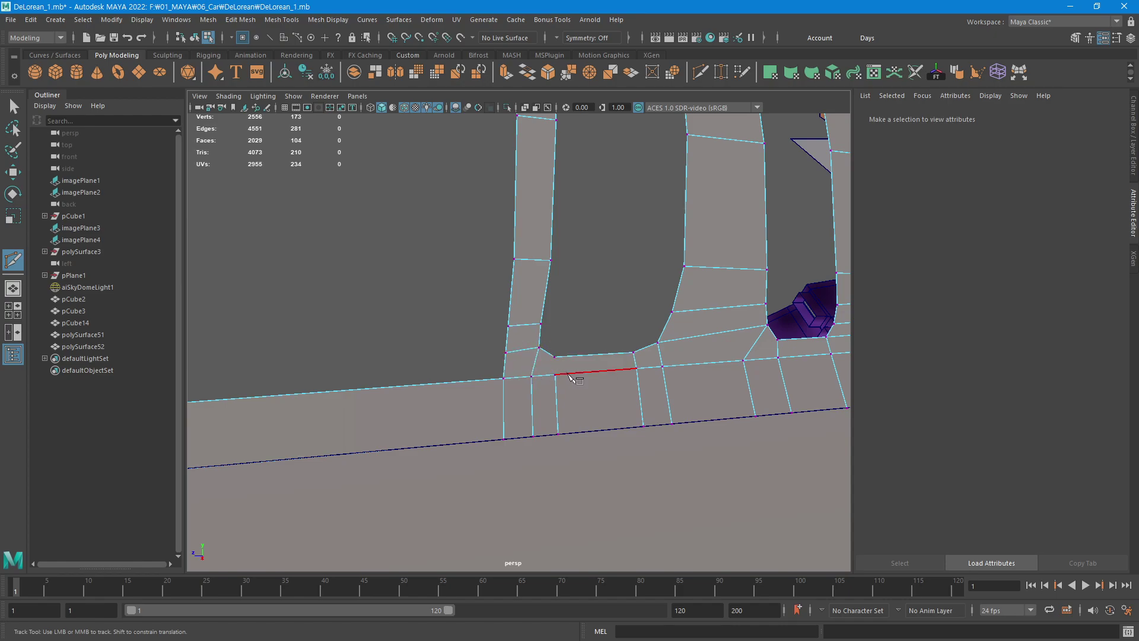
key("Return")
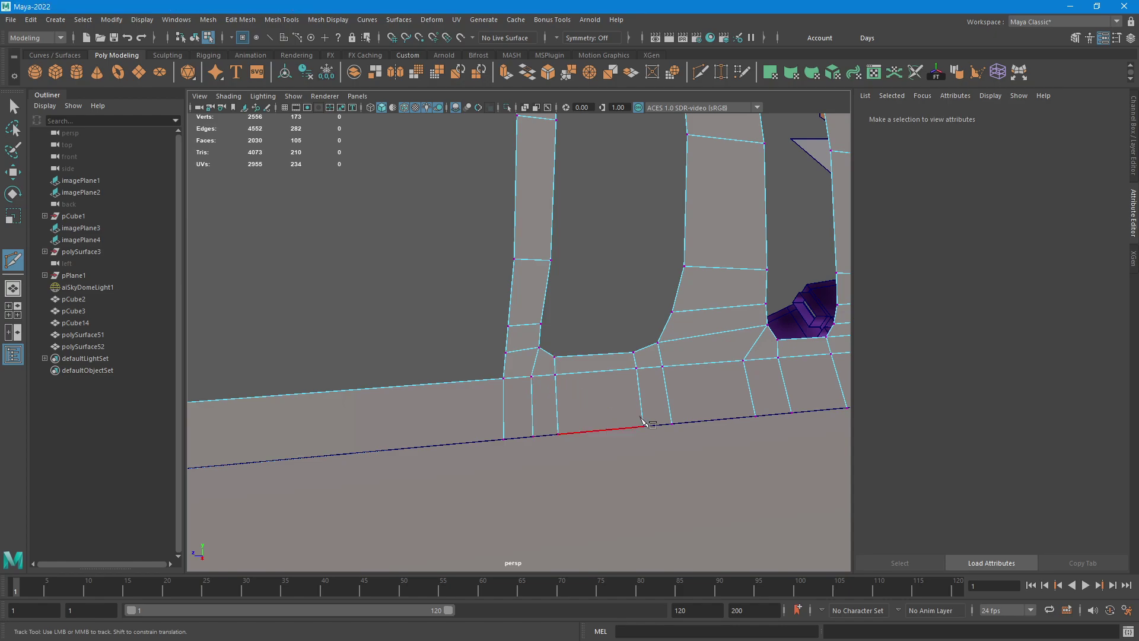
scroll(681, 420, "down", 5)
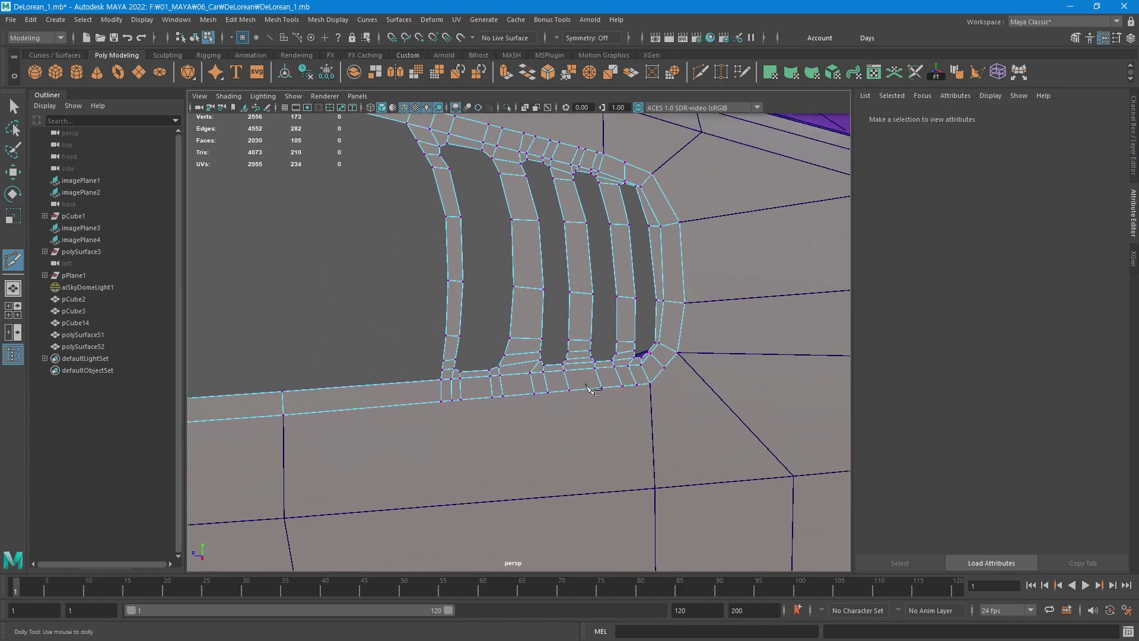
left_click_drag(593, 389, 564, 378, "alt")
left_click_drag(597, 334, 549, 343, "alt")
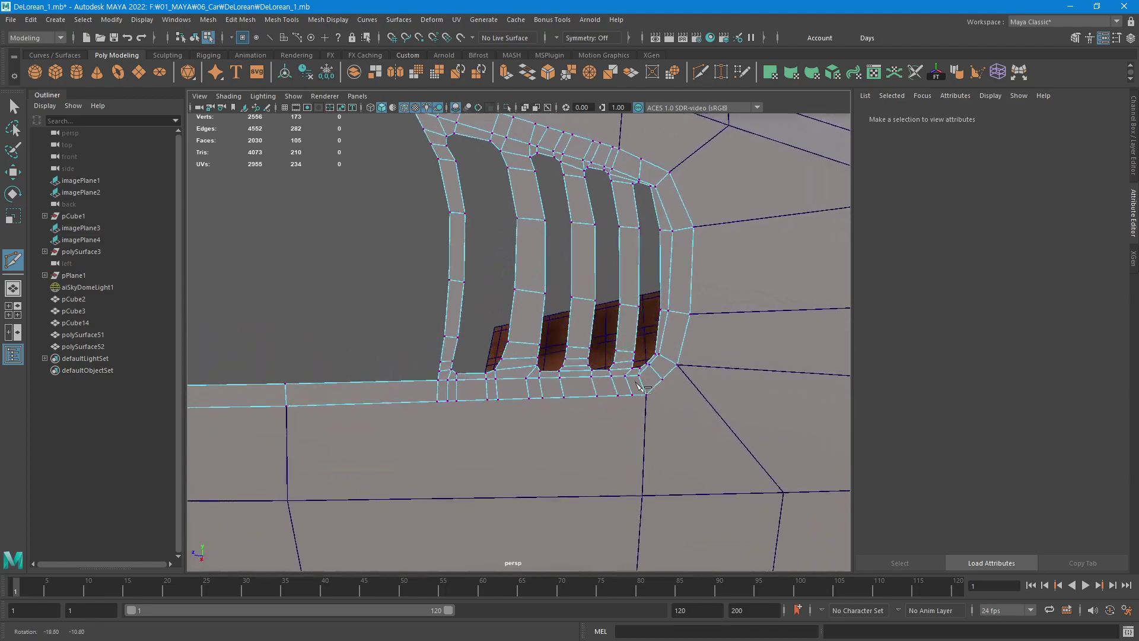
key("w")
scroll(580, 385, "up", 3)
mouse_move(580, 386)
left_mouse_down("alt")
mouse_move(599, 401)
mouse_move(589, 407)
left_mouse_up("alt")
key("F8")
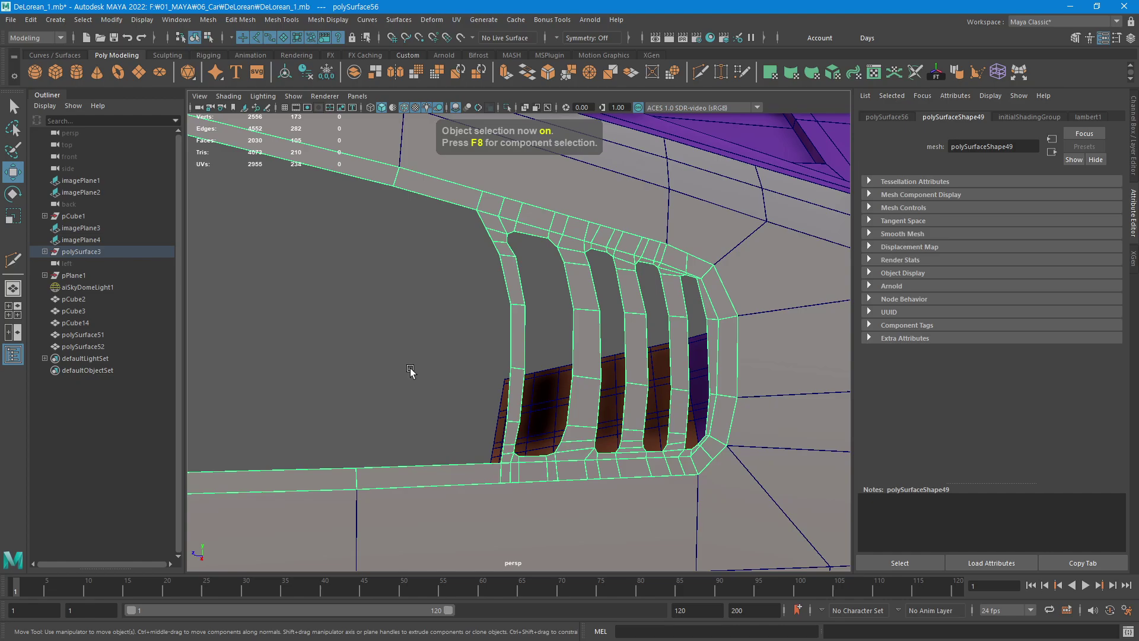
left_click(567, 394)
left_click(574, 345)
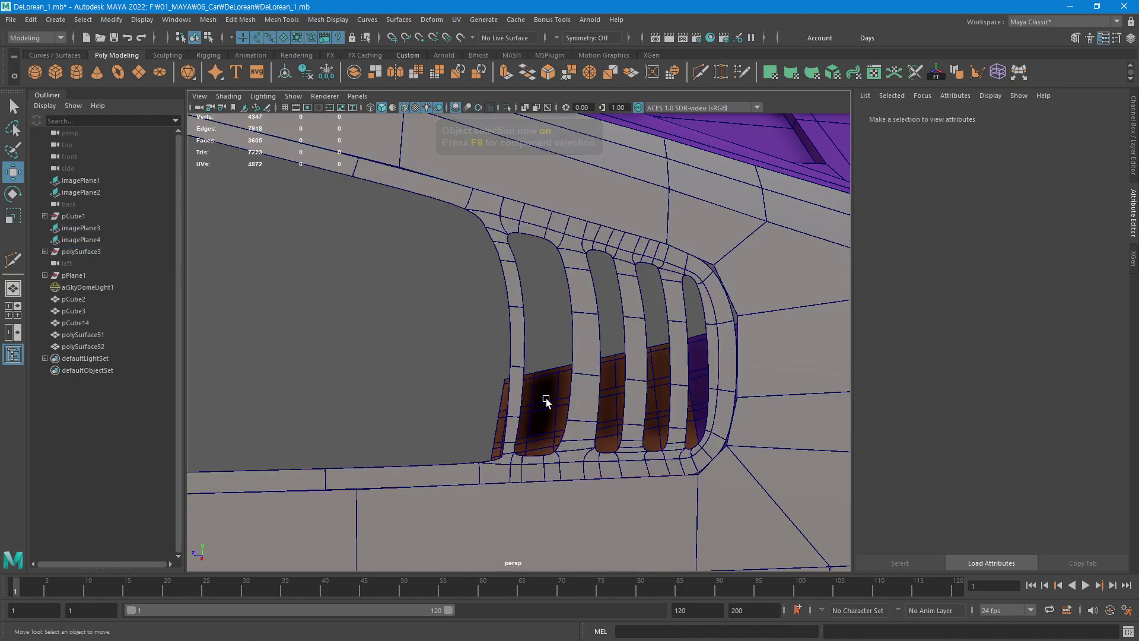
left_click_drag(542, 394, 514, 375, "alt")
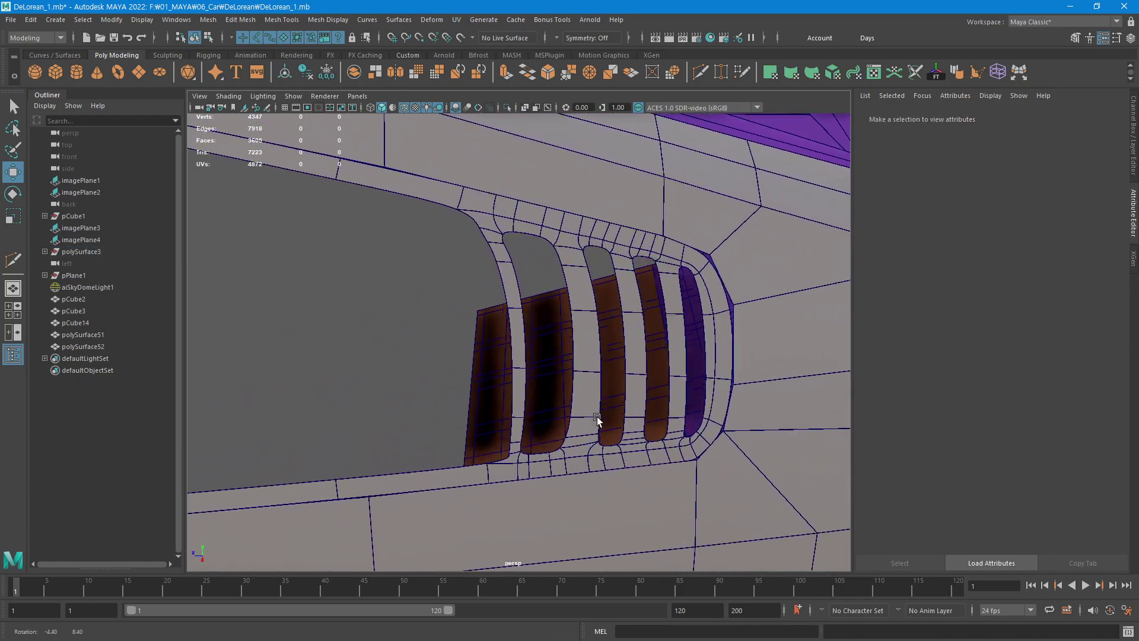
left_click(514, 375)
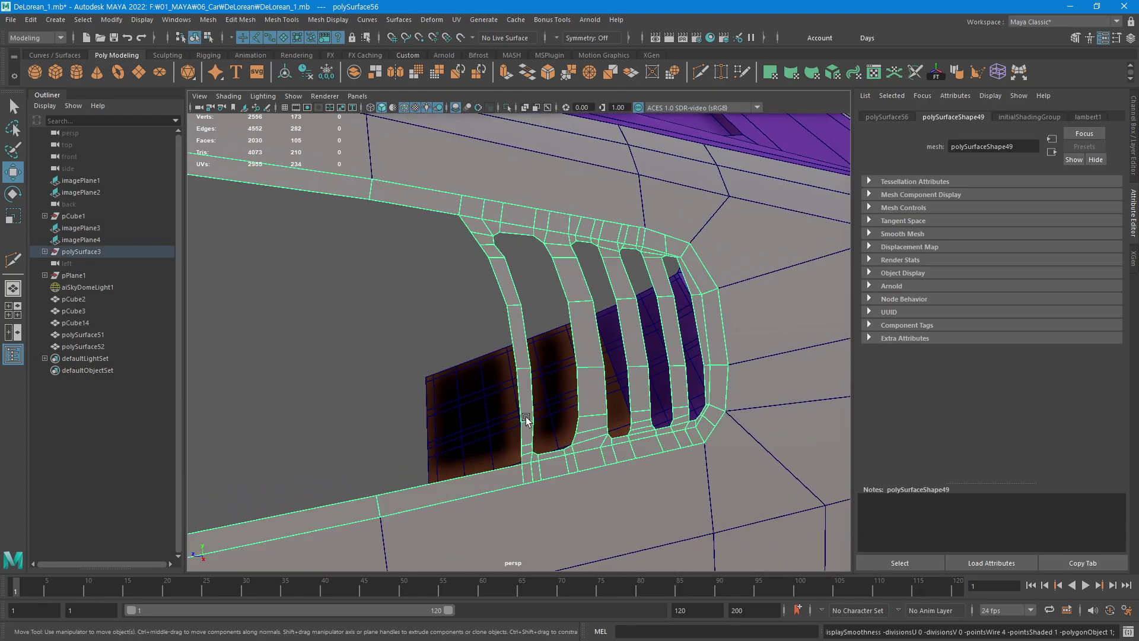
mouse_move(525, 416)
left_mouse_down("alt")
mouse_move(614, 391)
mouse_move(582, 354)
mouse_move(640, 364)
left_mouse_up("alt")
scroll(583, 352, "up", 5)
left_click(655, 350)
scroll(655, 350, "down", 3)
scroll(580, 356, "up", 1)
scroll(663, 366, "up", 2)
scroll(663, 366, "down", 2)
scroll(714, 325, "up", 2)
key("super+shift+s")
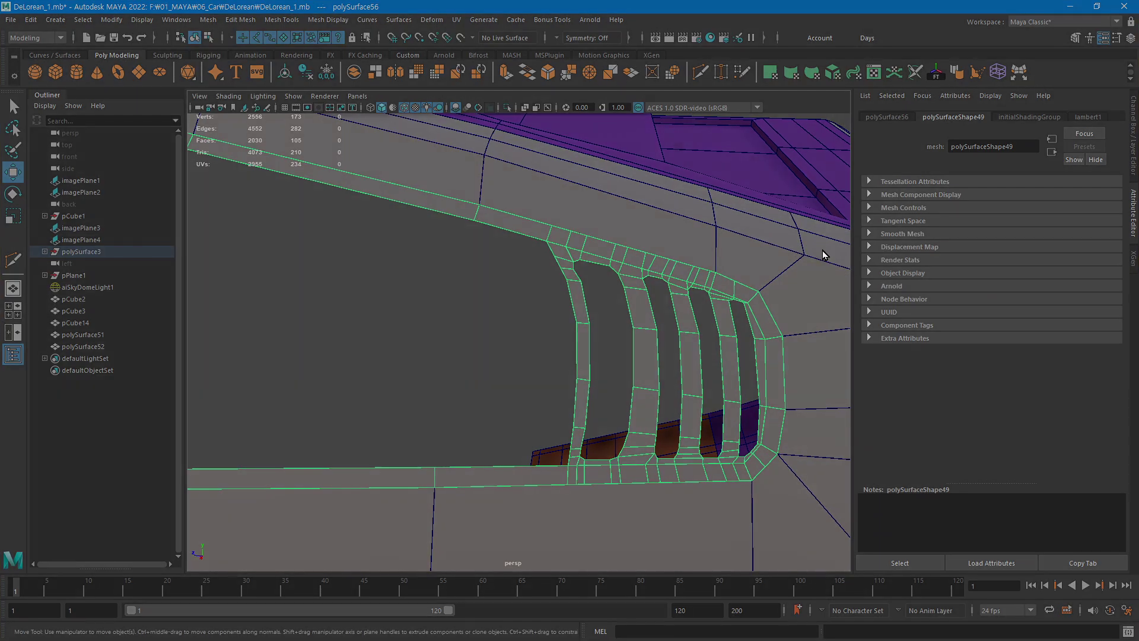
mouse_move(835, 243)
left_mouse_down()
mouse_move(532, 478)
mouse_move(470, 492)
left_mouse_up()
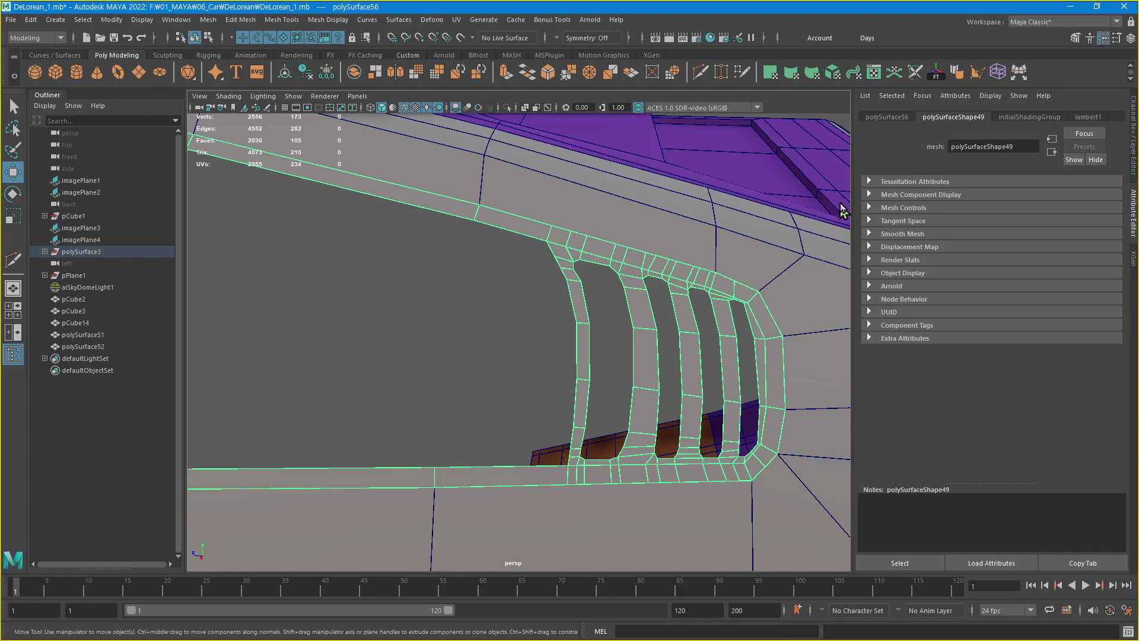
key("super+shift+s")
mouse_move(844, 200)
left_mouse_down()
mouse_move(671, 343)
mouse_move(341, 478)
mouse_move(277, 492)
left_mouse_up()
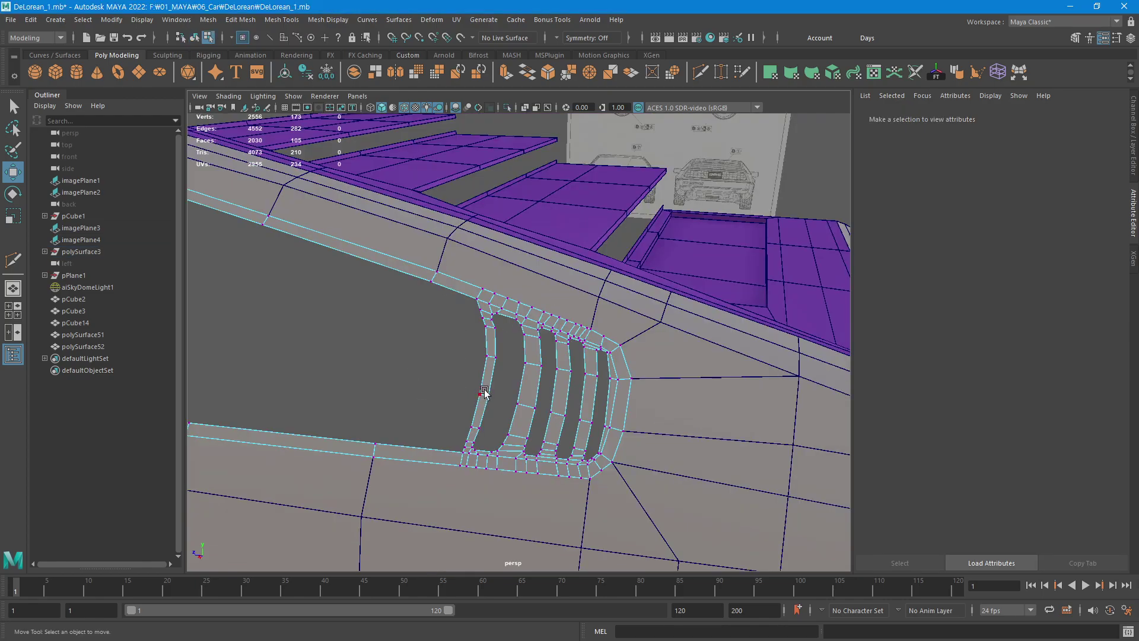
left_click_drag(483, 392, 464, 381, "alt")
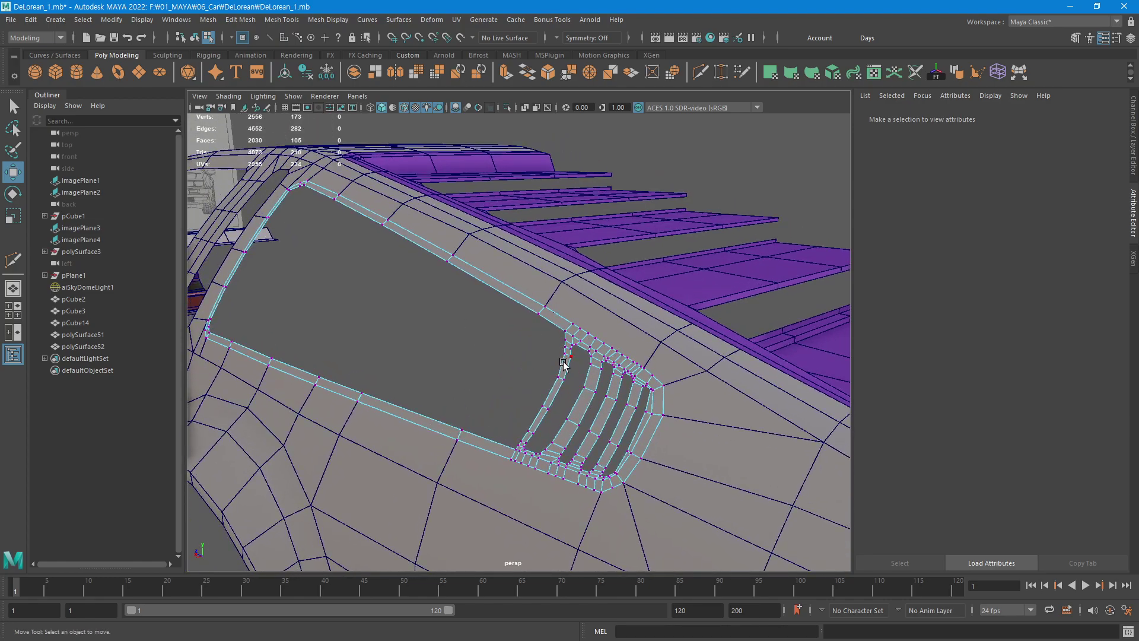
key("F10")
Extrude the window opening's border edge loops inward to about -0.023 Local Translate Z.
key("q")
double_click(520, 291)
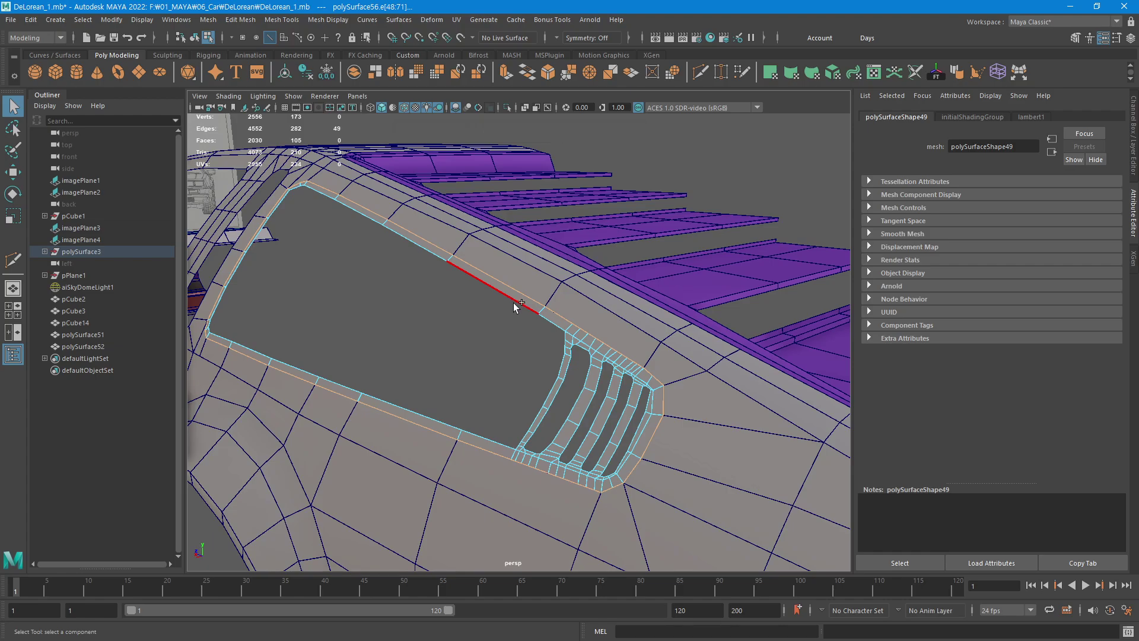
double_click(513, 300, "shift")
double_click(620, 389, "shift")
left_click_drag(552, 390, 658, 397, "alt")
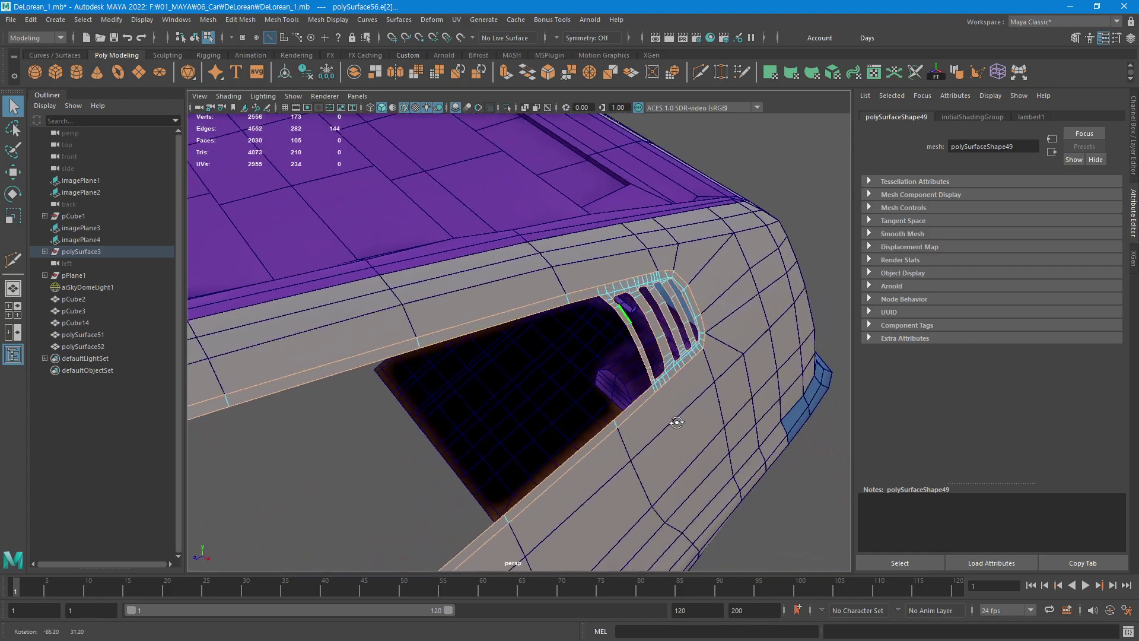
right_click_drag(658, 397, 631, 407, "alt")
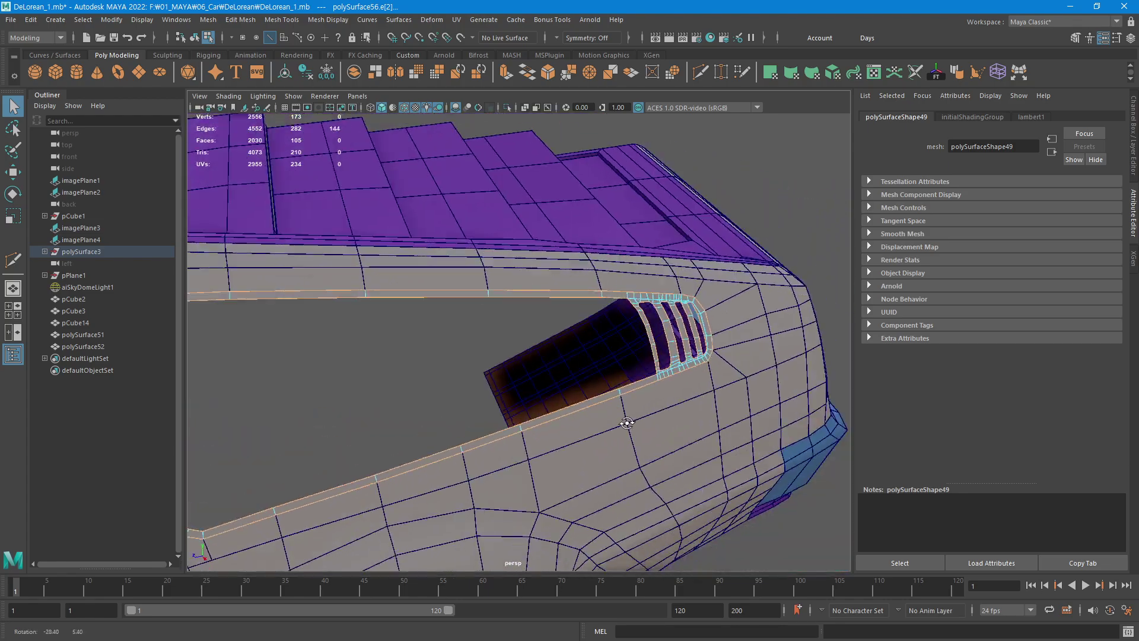
left_click_drag(630, 406, 666, 415, "alt")
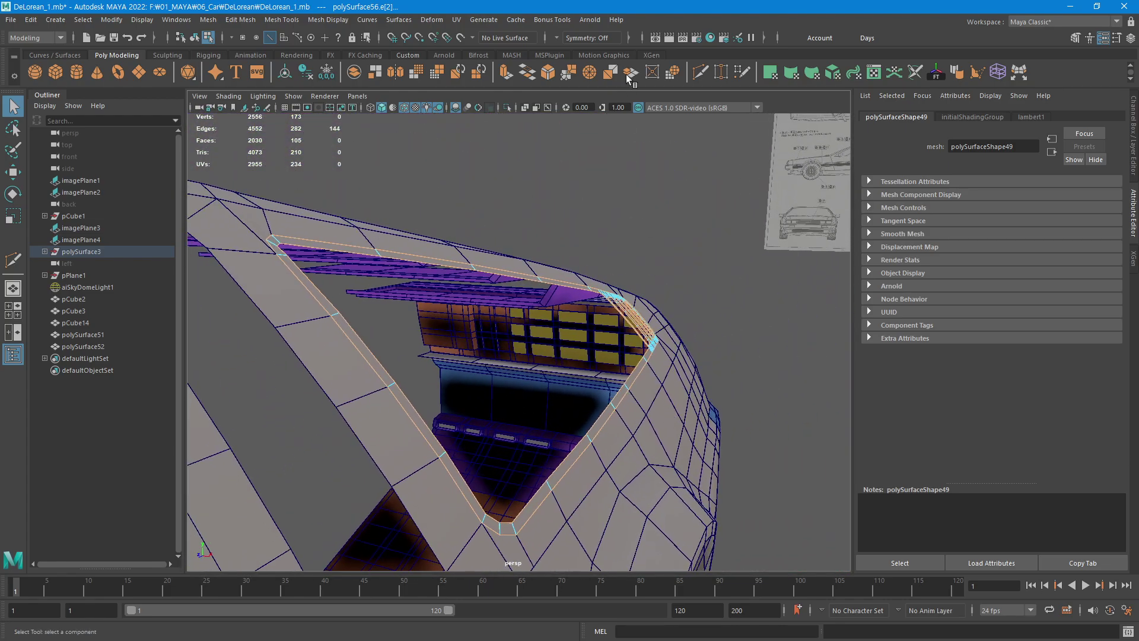
left_click(508, 72)
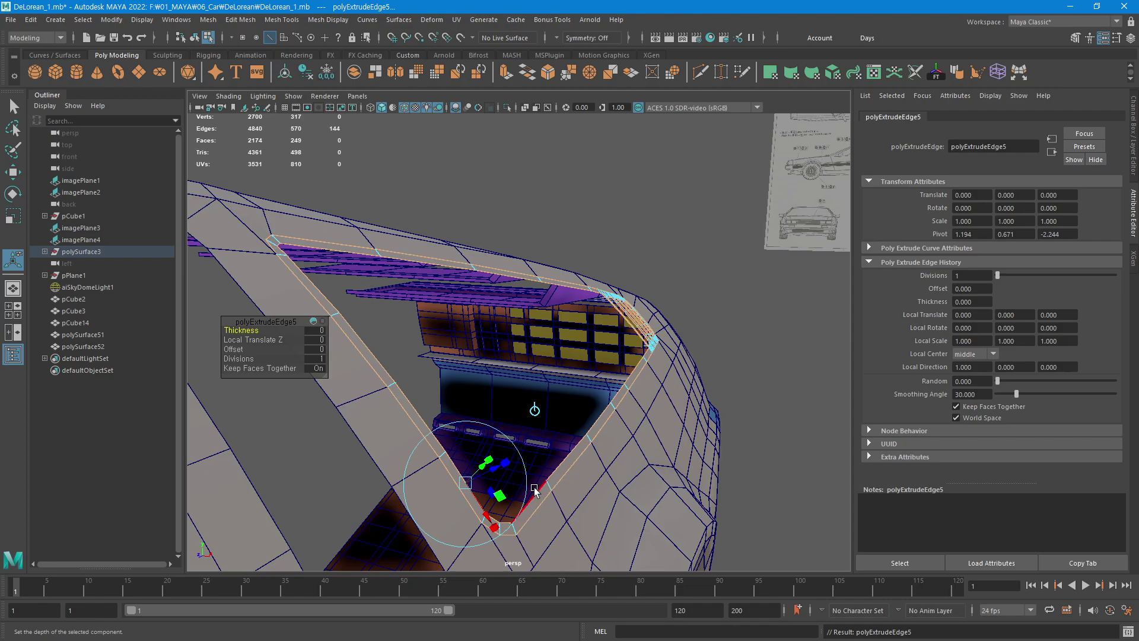
left_click_drag(494, 475, 480, 486)
Select the window trim mesh, now its own object, and inspect it around the door window.
key("F8")
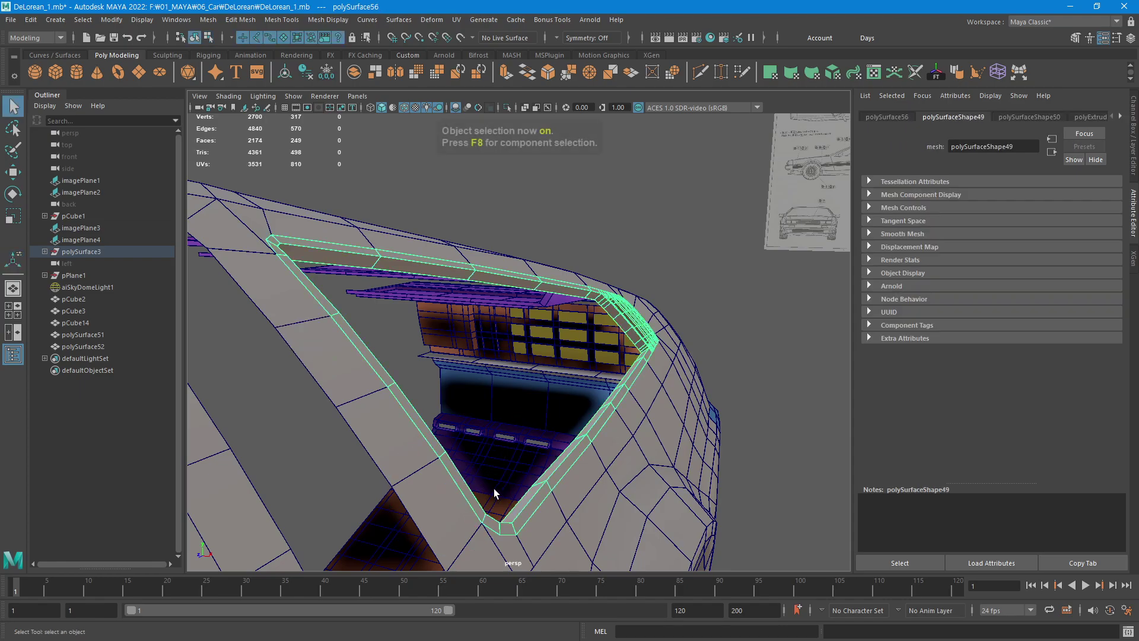
left_click(732, 350)
left_click_drag(732, 351, 648, 356, "alt")
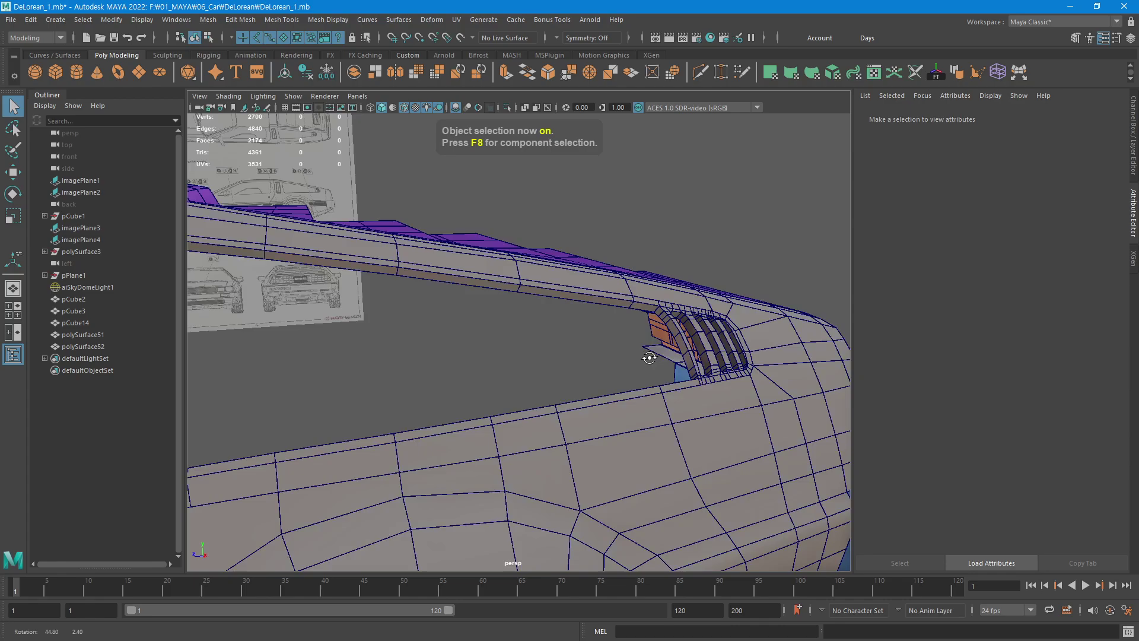
scroll(623, 364, "up", 3)
left_click(703, 364)
scroll(654, 367, "down", 3)
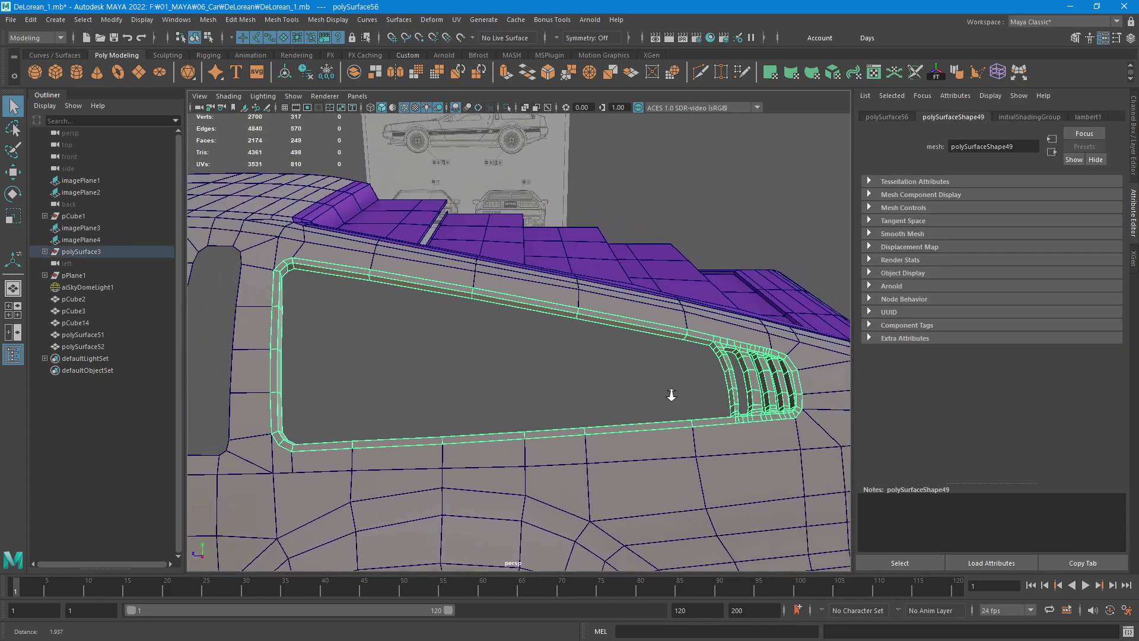
mouse_move(669, 394)
left_mouse_down("alt")
mouse_move(613, 409)
mouse_move(589, 379)
mouse_move(670, 373)
left_mouse_up("alt")
left_click(613, 372)
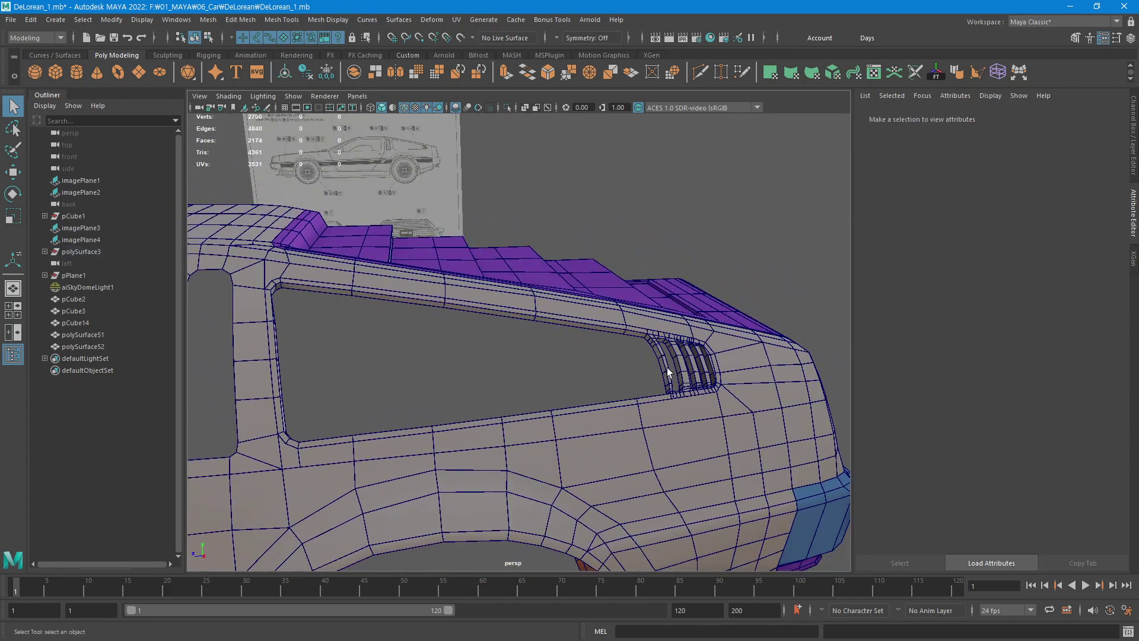
left_click(641, 359)
scroll(640, 358, "up", 2)
scroll(765, 349, "up", 2)
mouse_move(765, 349)
left_mouse_down("alt")
mouse_move(749, 336)
mouse_move(836, 351)
mouse_move(783, 357)
left_mouse_up("alt")
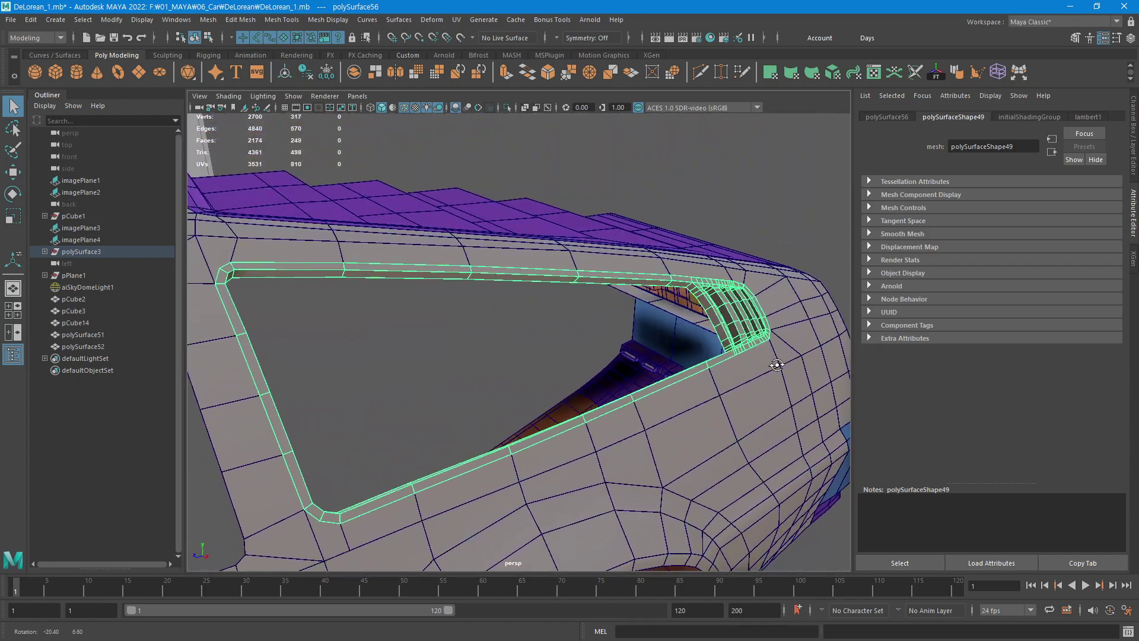
scroll(783, 357, "up", 2)
scroll(783, 357, "down", 2)
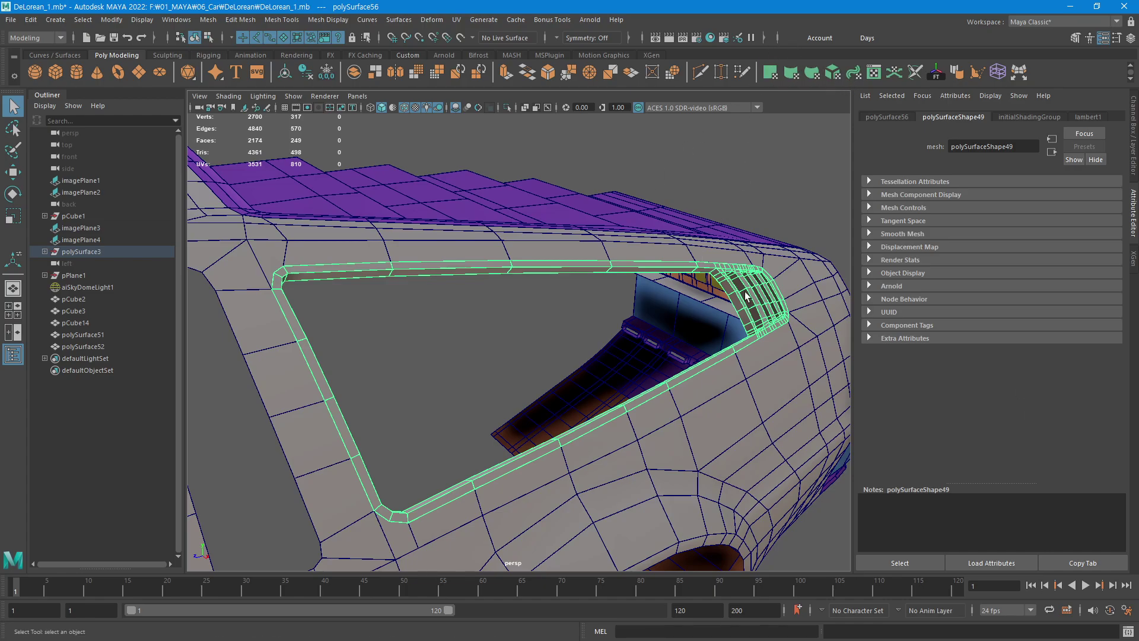
Give the trim strip a planar UV projection and assign it the aiStandardSurface1 material.
left_click(784, 75)
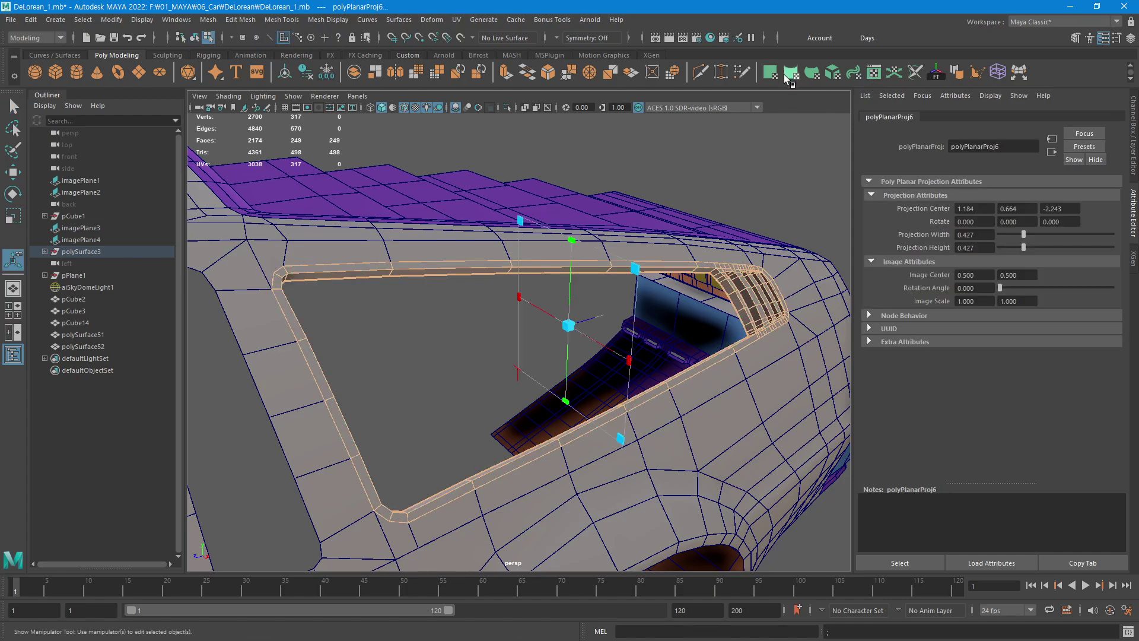
left_click_drag(717, 314, 739, 294, "alt")
key("F8")
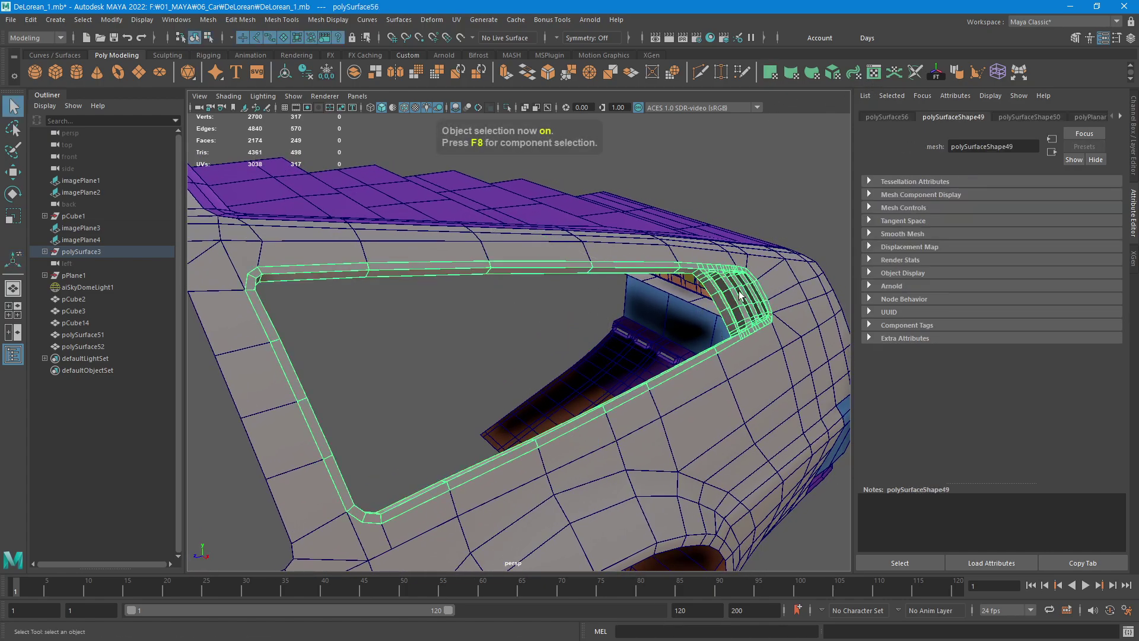
right_click(740, 293)
mouse_move(739, 618)
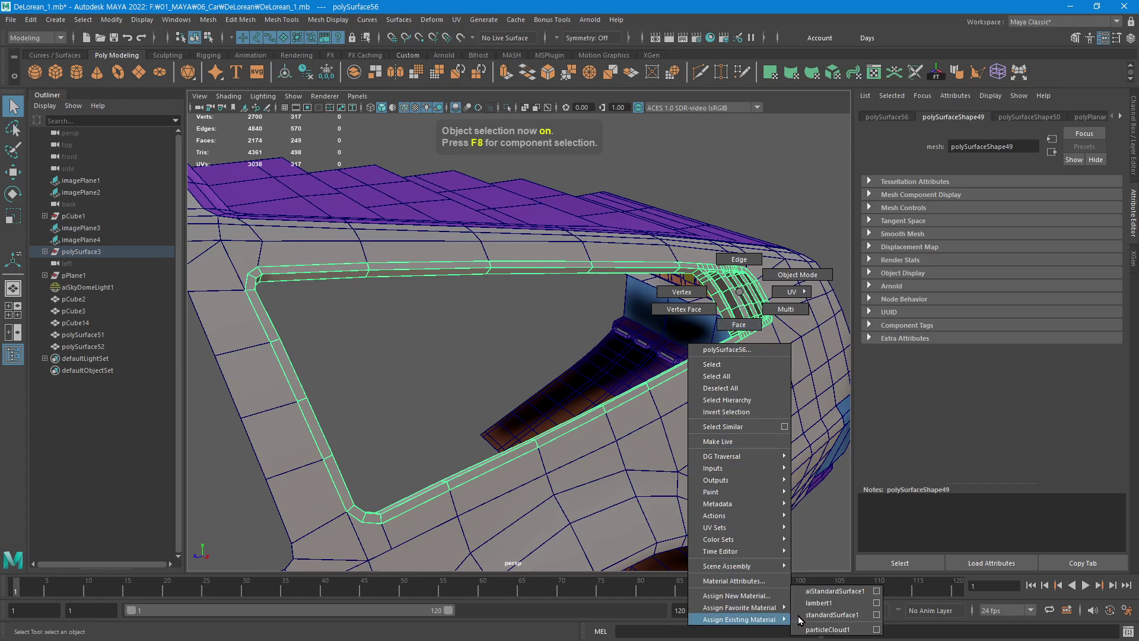
left_click(833, 591)
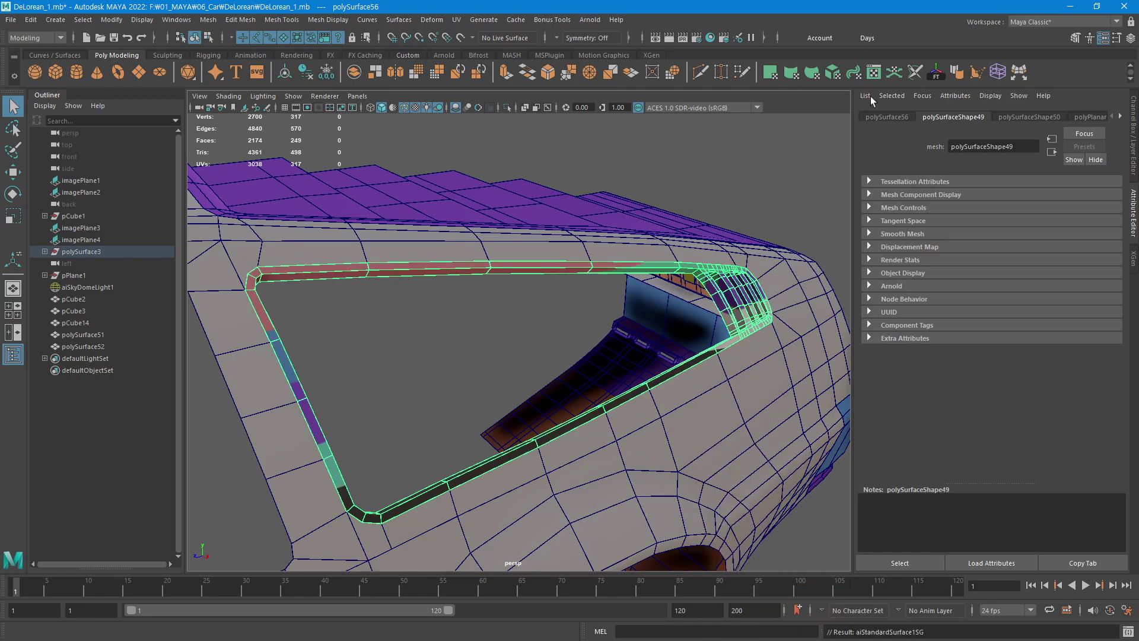
Scale the trim strip's UV shell down into a small patch in the lower-right tile.
left_click(873, 72)
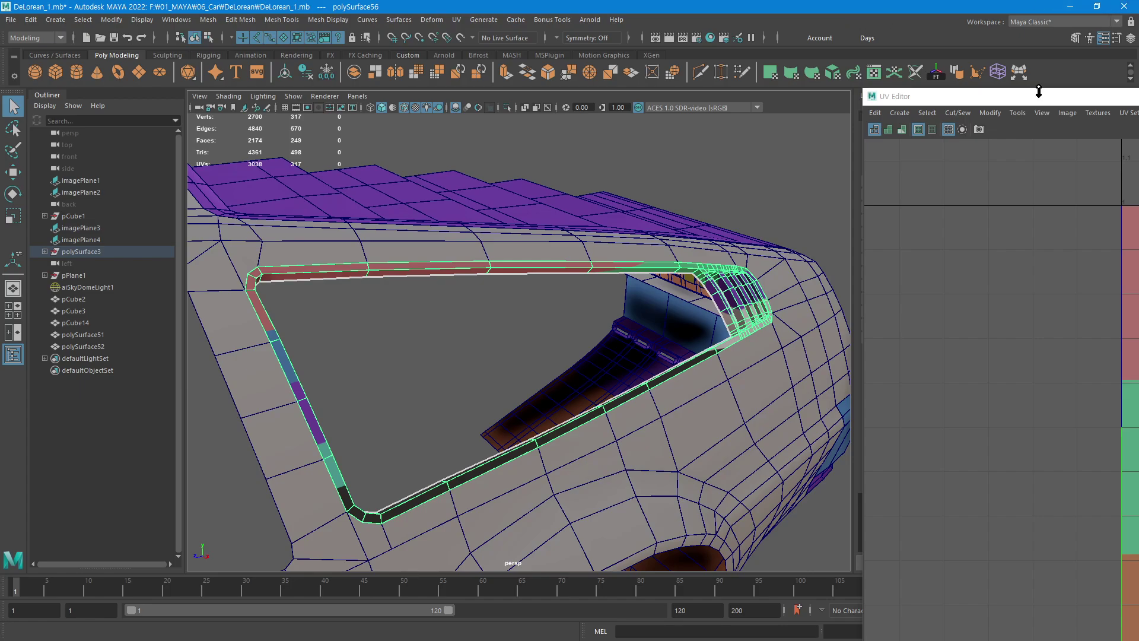
left_click_drag(1037, 105, 638, 110)
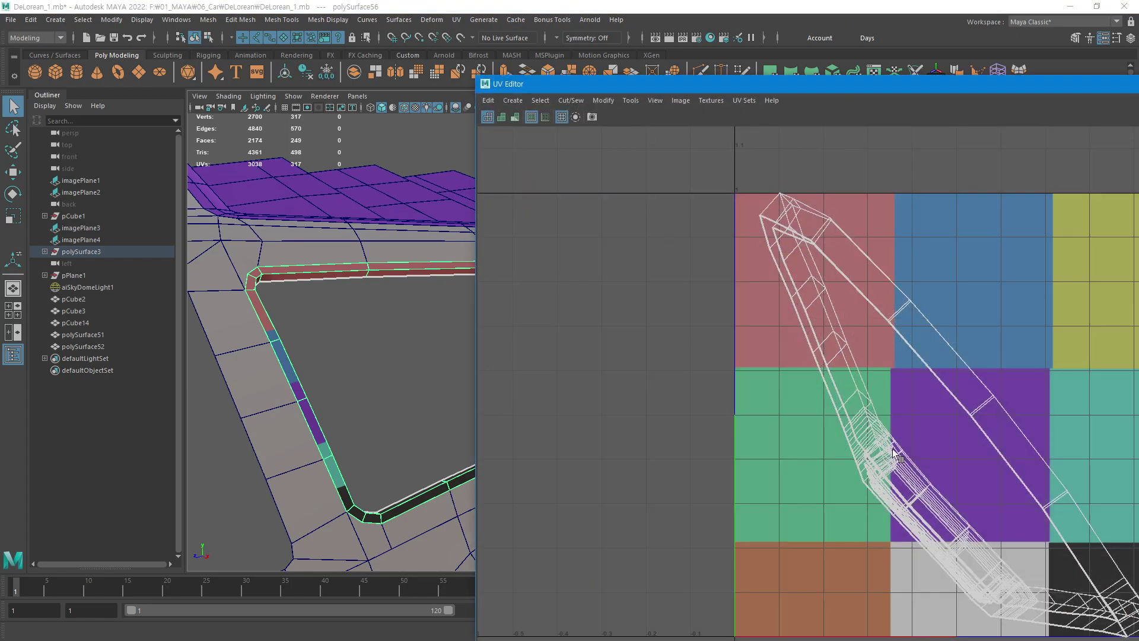
right_click_drag(959, 458, 955, 474)
left_click_drag(849, 433, 1028, 291)
key("r")
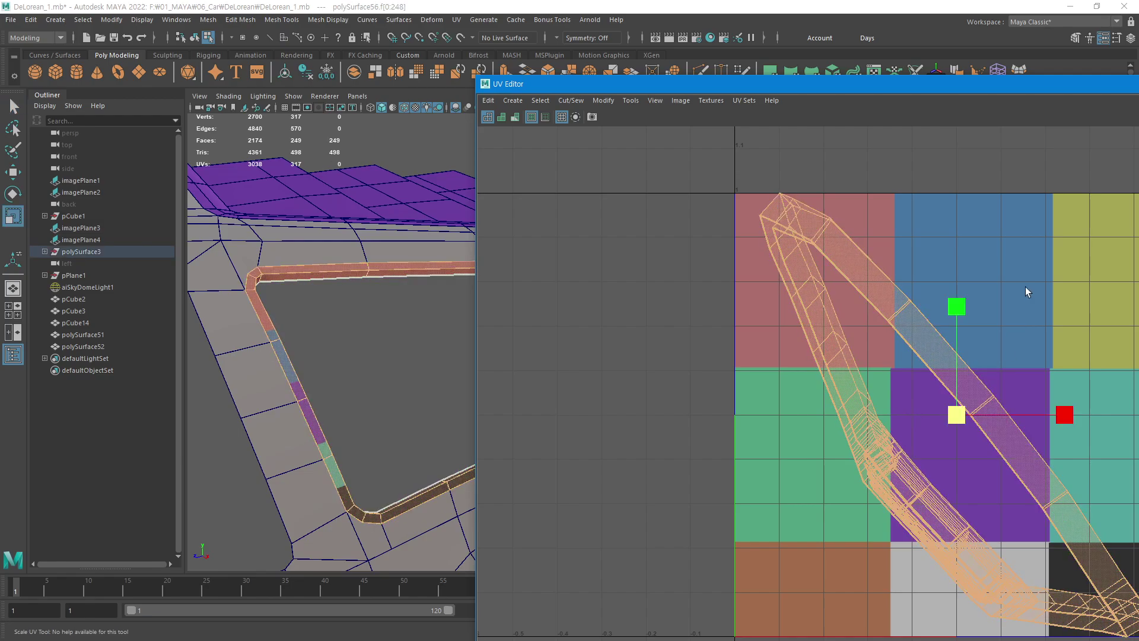
mouse_move(1027, 291)
middle_mouse_down()
mouse_move(949, 307)
mouse_move(1025, 479)
middle_mouse_up()
key("w")
key("r")
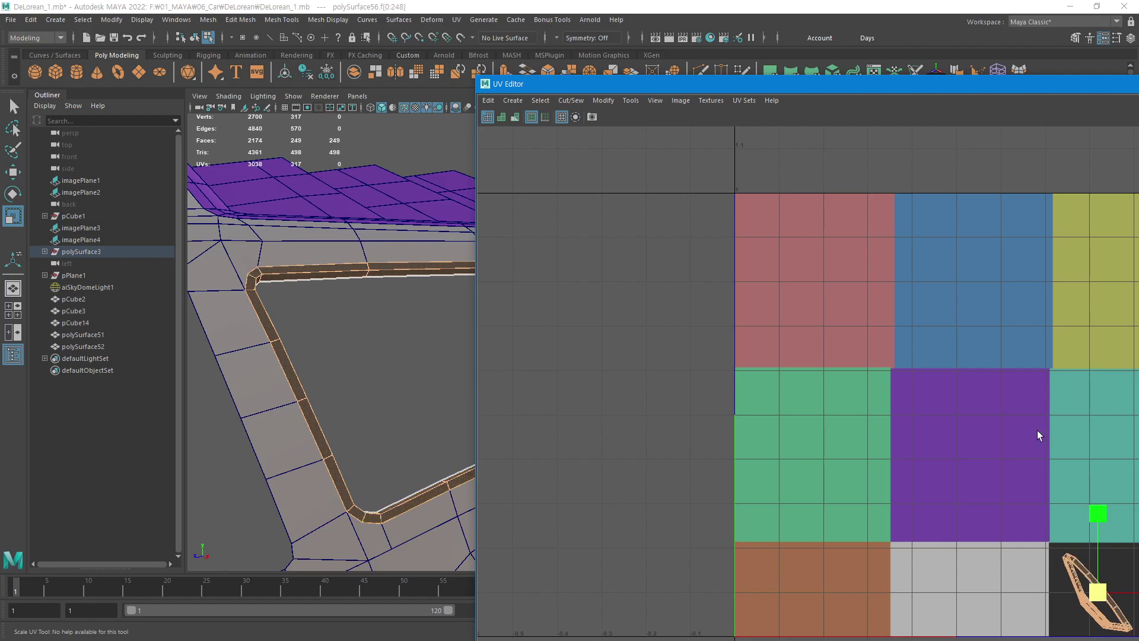
middle_click_drag(1037, 429, 1037, 399)
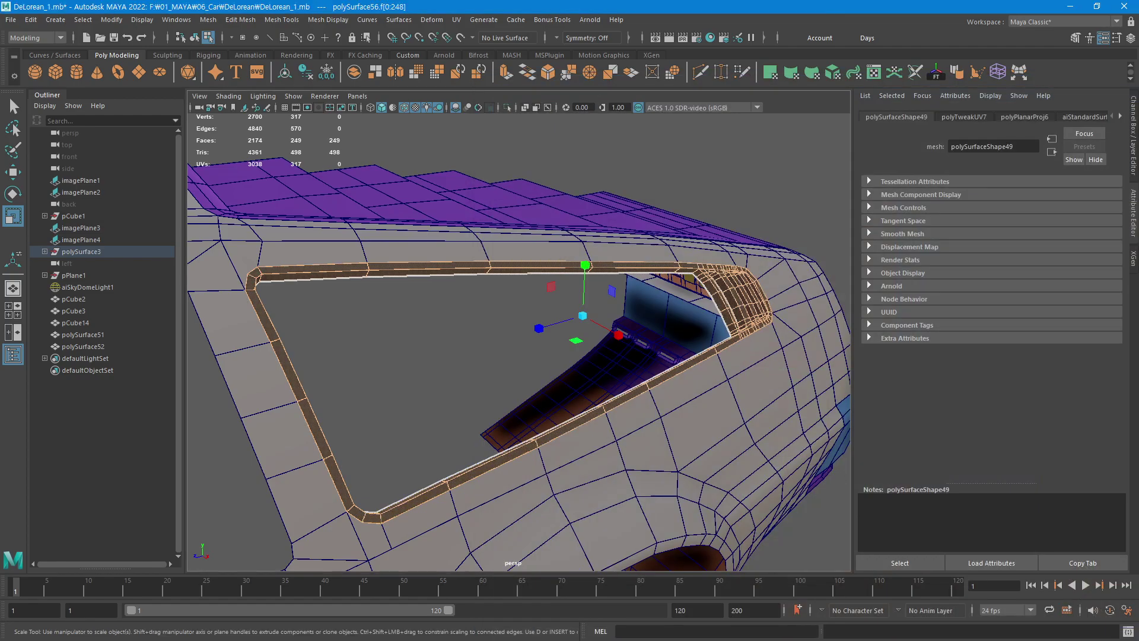
Select the car body panel and frame the view on the window's upper corner.
left_click(779, 207)
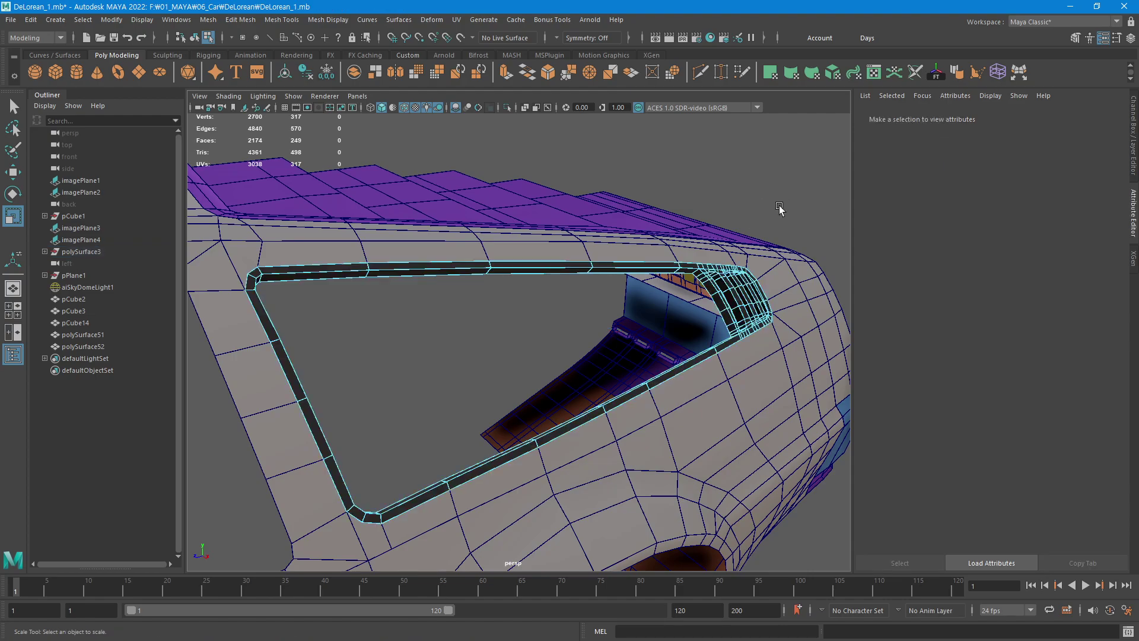
key("F8")
left_click(529, 360)
mouse_move(725, 398)
left_mouse_down("alt")
mouse_move(584, 396)
mouse_move(728, 398)
mouse_move(720, 319)
mouse_move(739, 333)
mouse_move(711, 339)
left_mouse_up("alt")
left_click(720, 319)
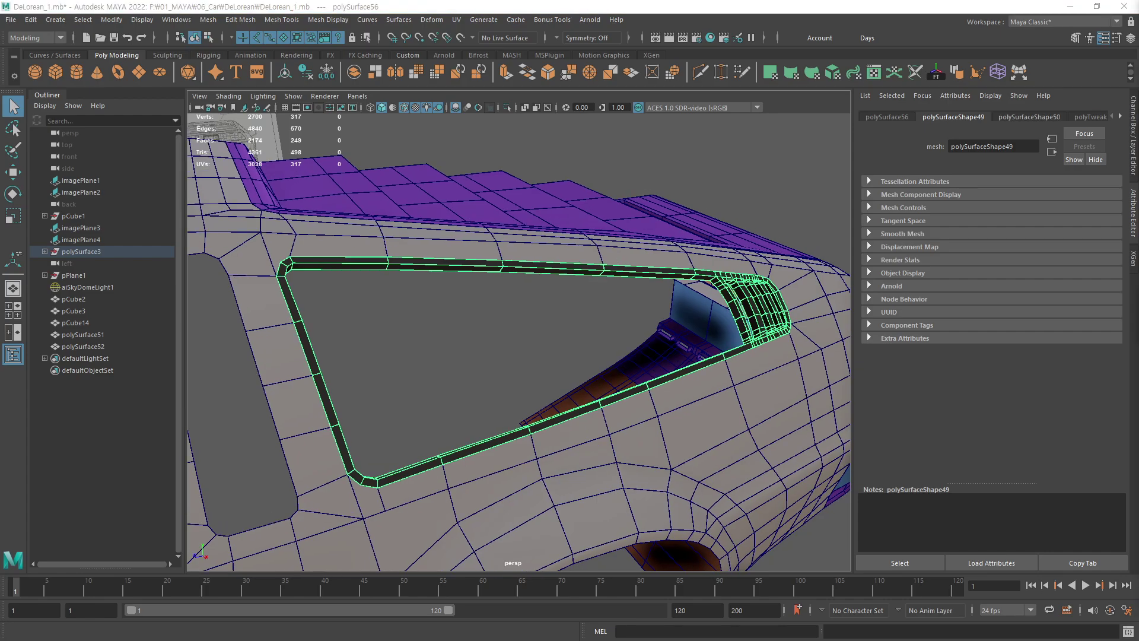
left_click(446, 338)
mouse_move(411, 387)
left_mouse_down("alt")
mouse_move(572, 420)
mouse_move(460, 414)
mouse_move(429, 292)
left_mouse_up("alt")
left_click(429, 294)
scroll(516, 359, "up", 3)
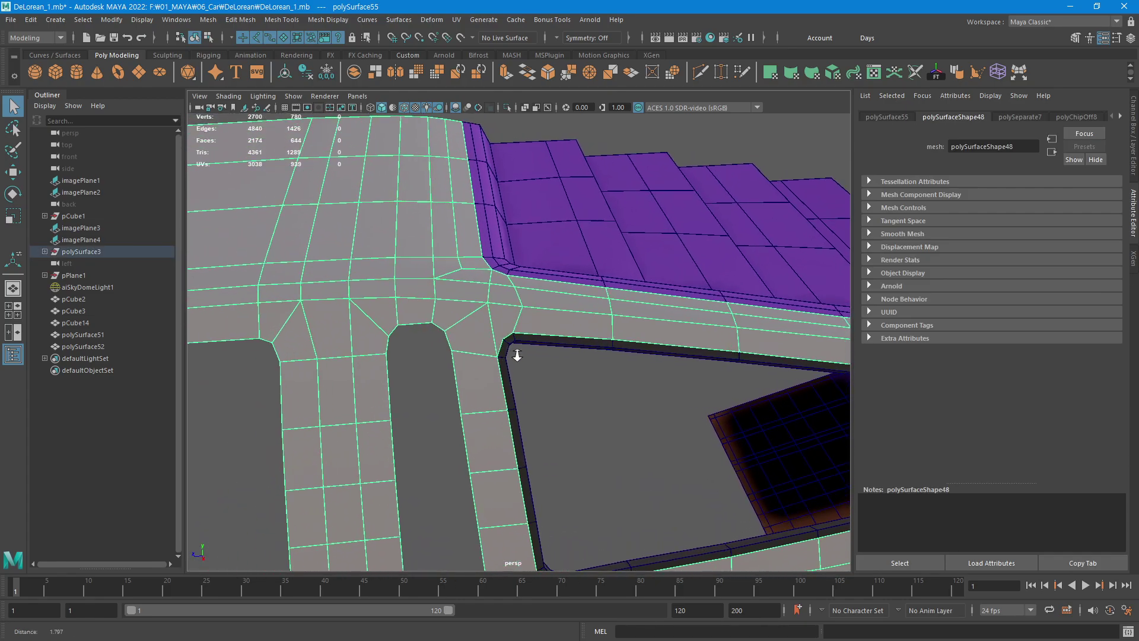
scroll(679, 341, "up", 3)
scroll(603, 350, "up", 2)
left_click_drag(603, 350, 586, 380, "alt")
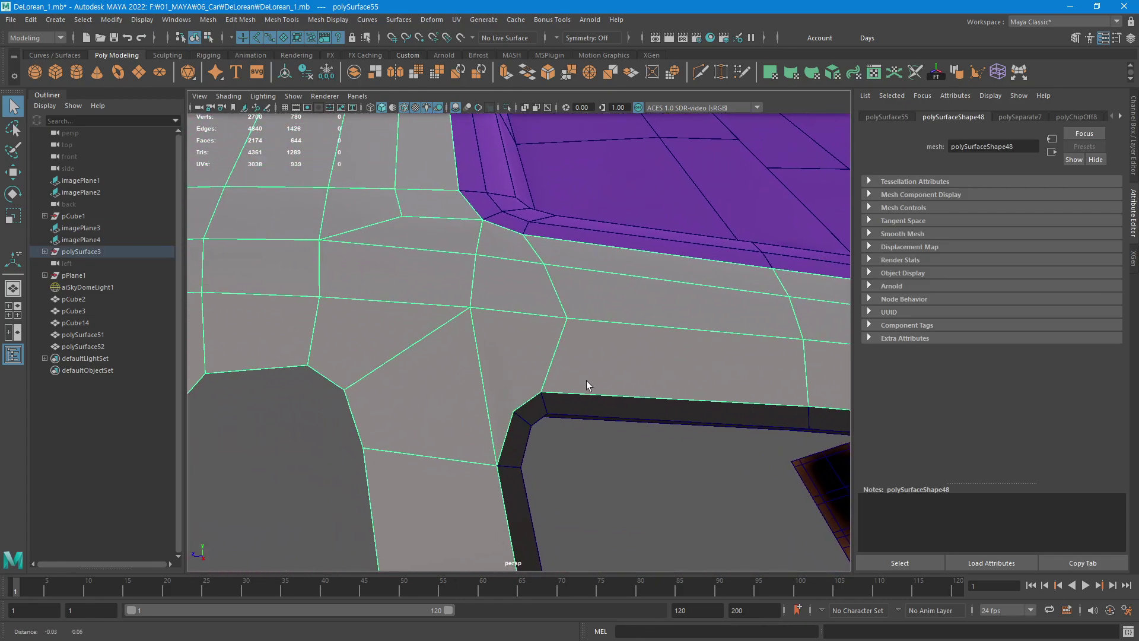
Multi-Cut a new edge across the body near the window's upper corner.
left_click(699, 72)
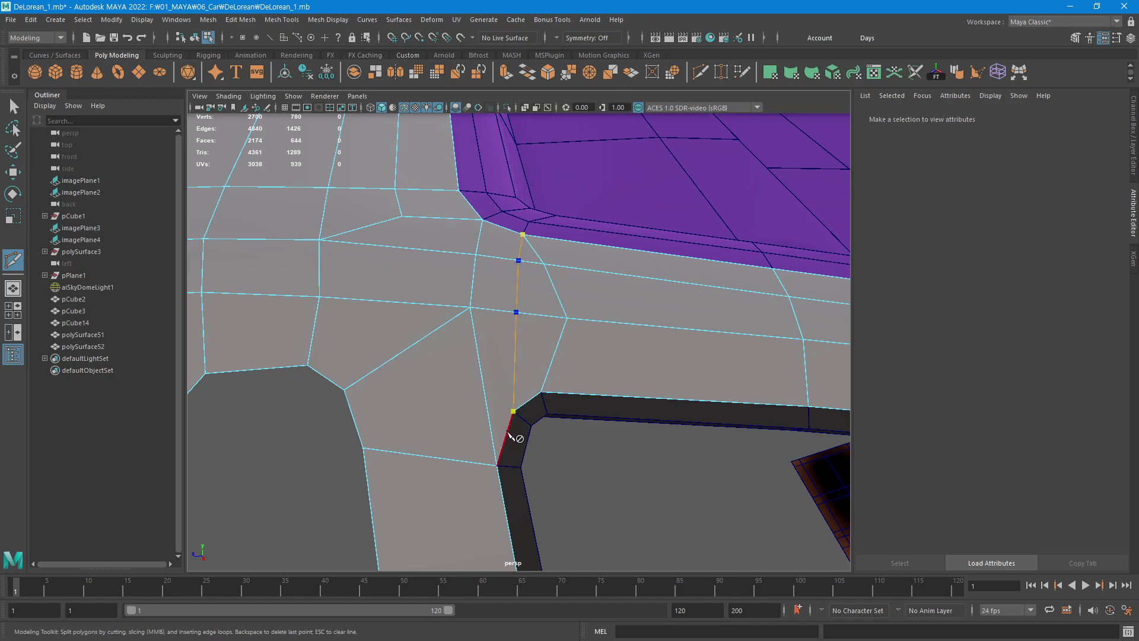
key("Return")
left_click(540, 271)
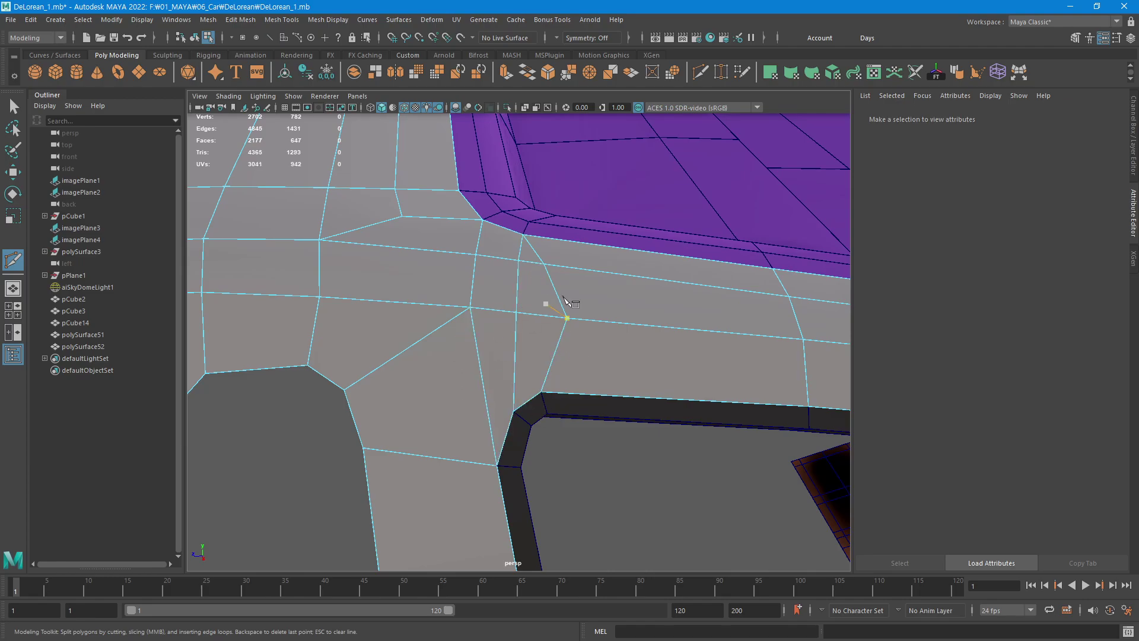
middle_click_drag(544, 392, 487, 409, "alt")
mouse_move(487, 408)
left_mouse_down("alt")
mouse_move(399, 432)
mouse_move(496, 420)
mouse_move(540, 437)
mouse_move(564, 411)
mouse_move(602, 419)
mouse_move(597, 407)
left_mouse_up("alt")
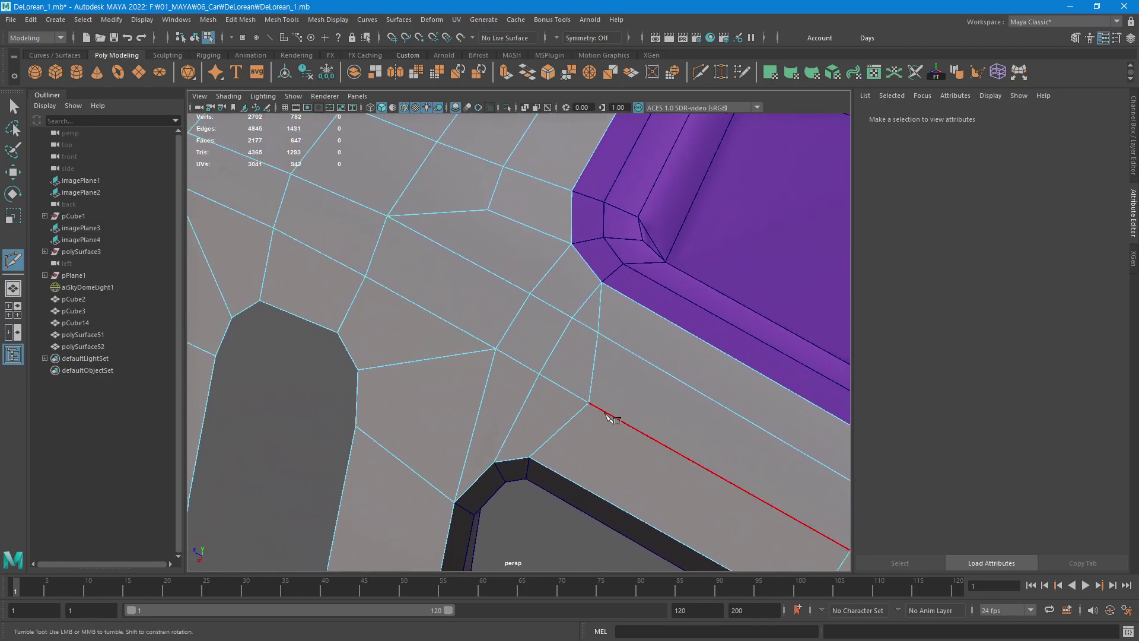
left_click(618, 344)
left_click(645, 308)
key("Return")
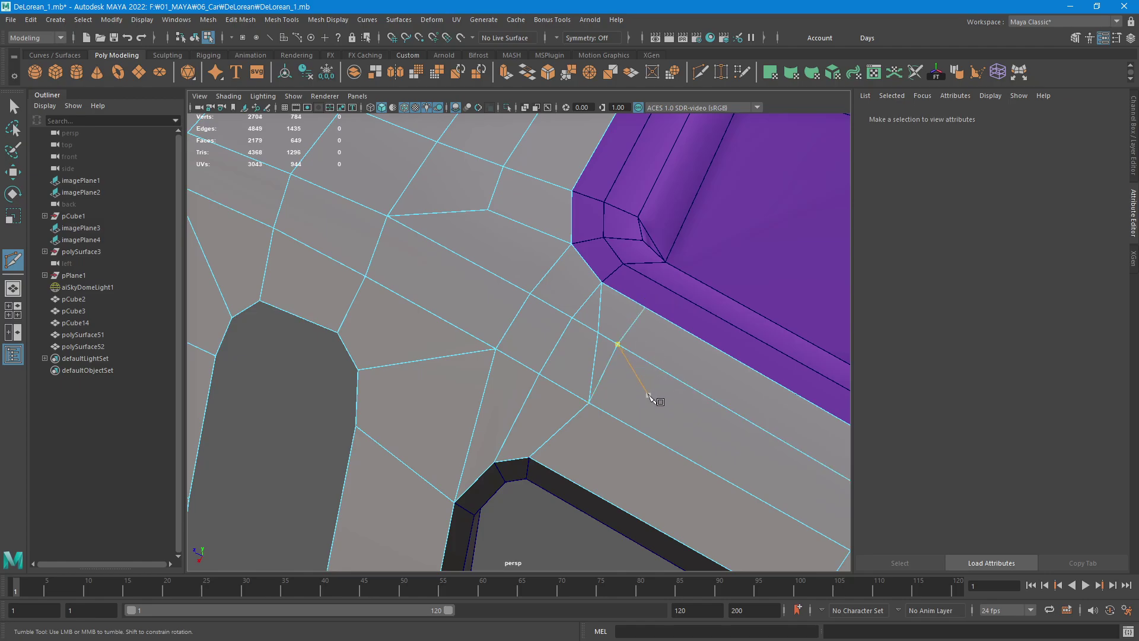
Delete the unwanted new edge and the leftover stray vertex.
key("q")
left_click(598, 314)
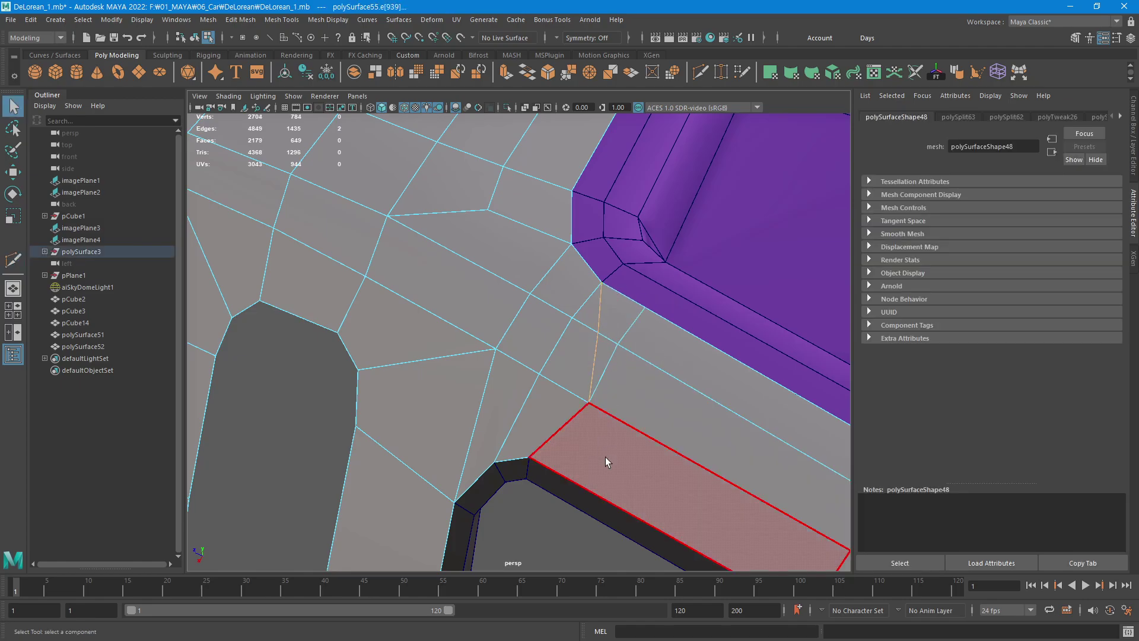
key("Delete")
key("F9")
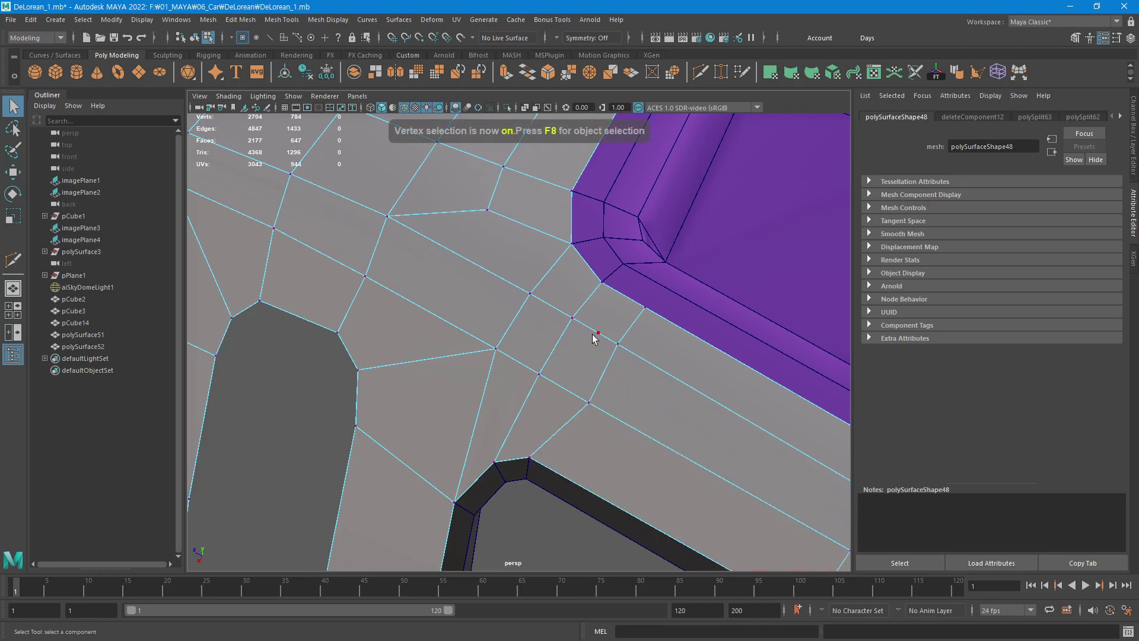
left_click(596, 335)
key("Delete")
Nudge two neighbouring vertices along the surface to even the corner's edge flow.
left_click(572, 318)
key("w")
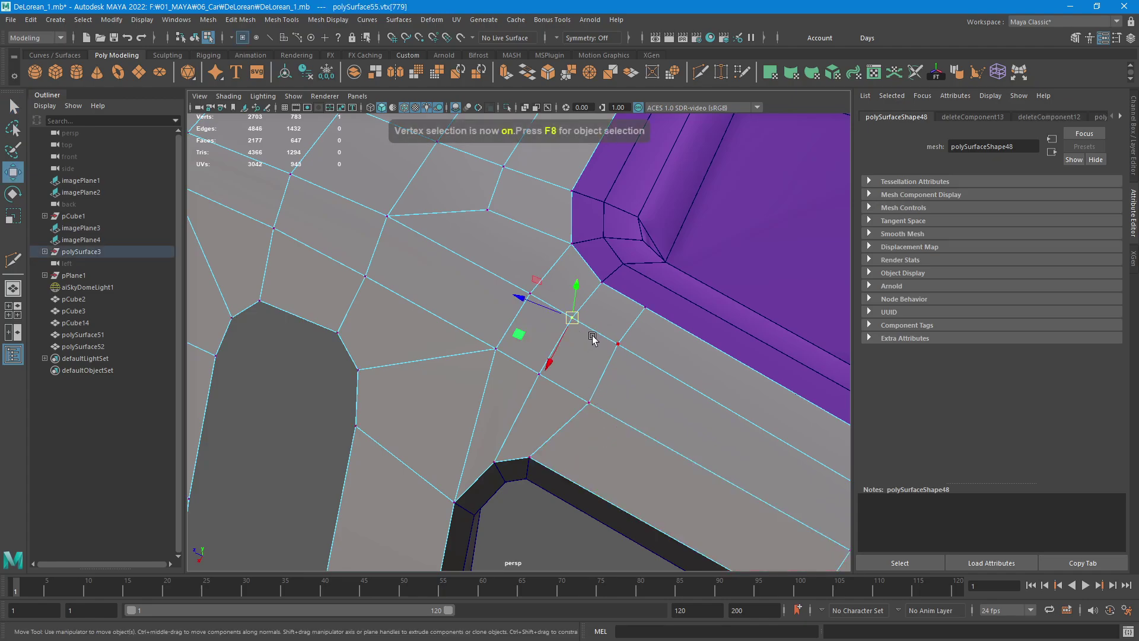
key("c")
left_click_drag(573, 318, 577, 318)
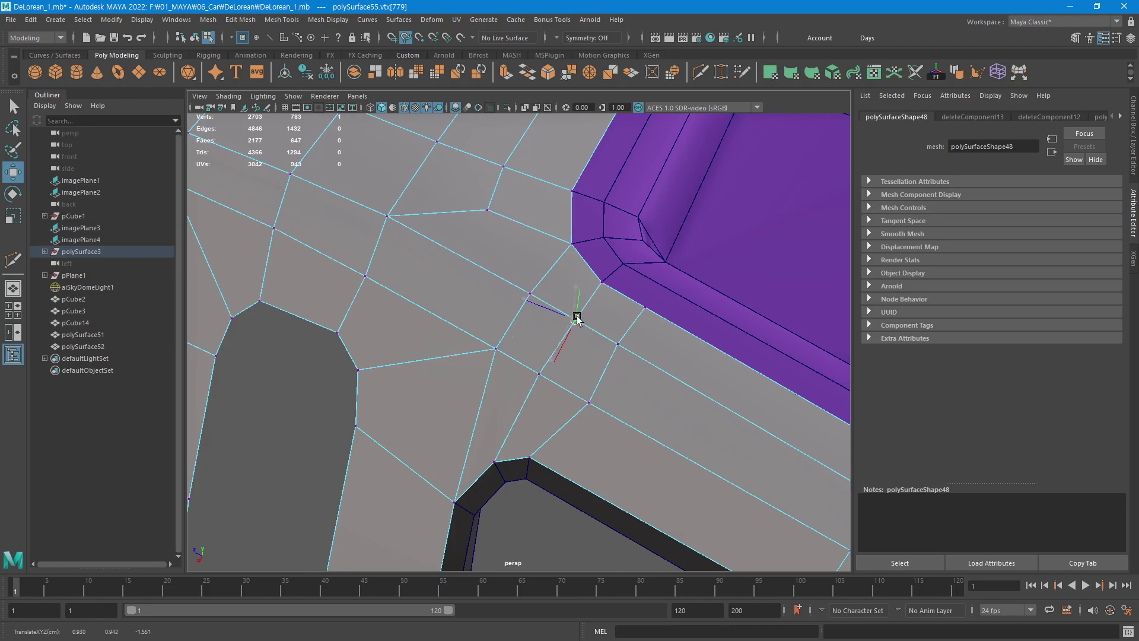
left_click(539, 374)
mouse_move(539, 373)
left_mouse_down()
mouse_move(558, 385)
mouse_move(542, 378)
left_mouse_up()
left_click_drag(571, 426, 652, 439, "alt")
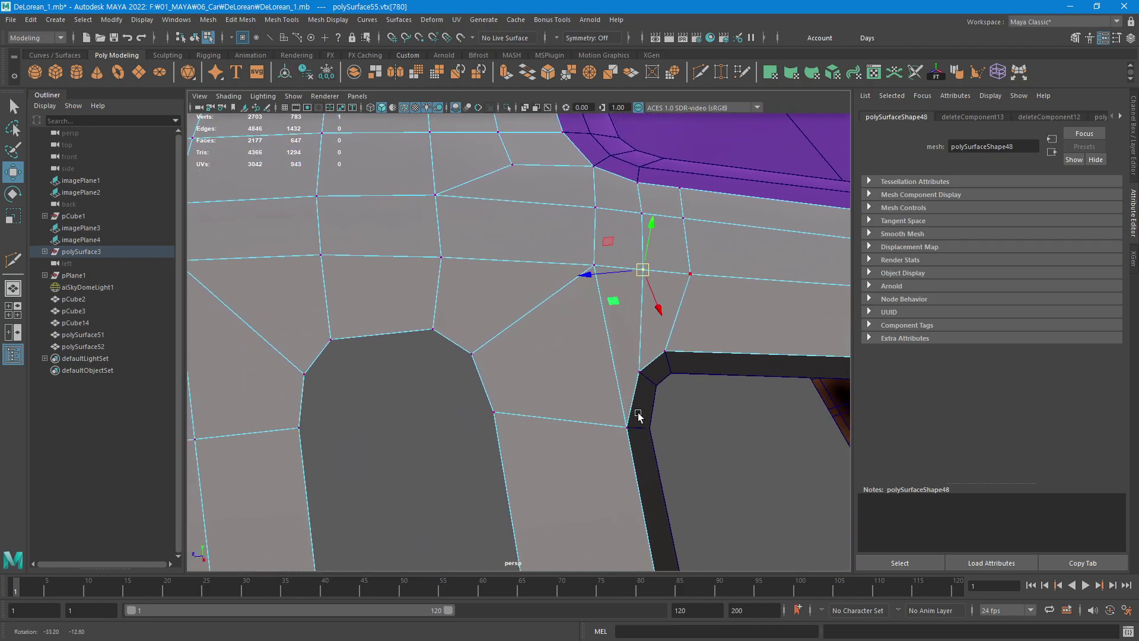
left_click(732, 457)
right_click_drag(674, 434, 585, 448, "alt")
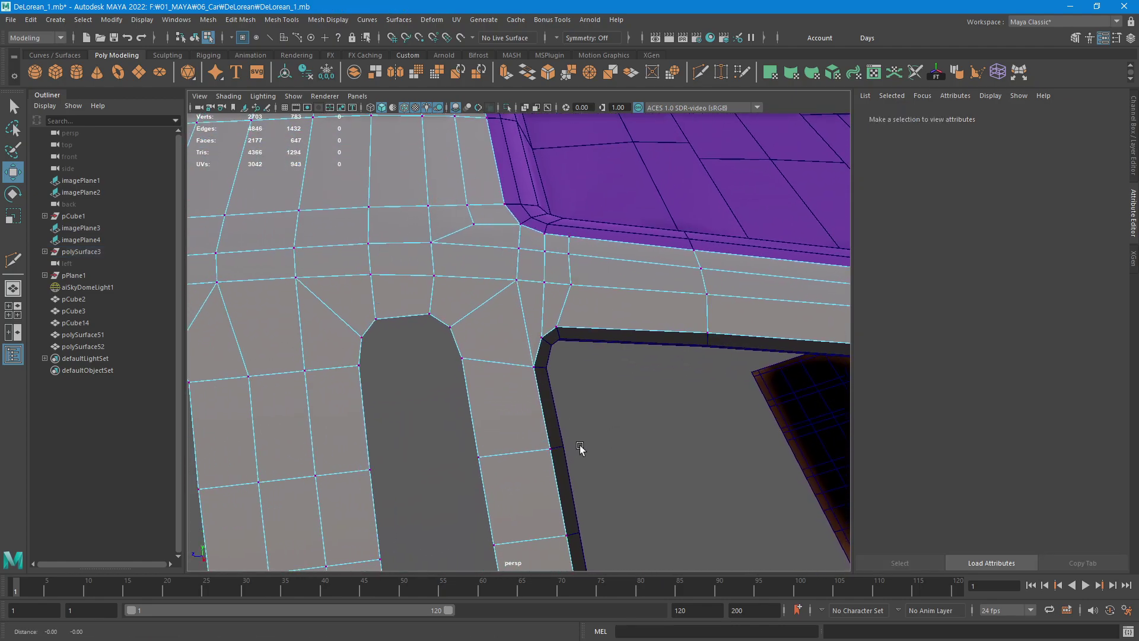
middle_click_drag(579, 445, 625, 432, "alt")
right_click_drag(625, 432, 586, 437, "alt")
mouse_move(624, 438)
right_mouse_down("alt")
mouse_move(768, 433)
mouse_move(595, 446)
mouse_move(631, 437)
mouse_move(780, 461)
mouse_move(604, 393)
right_mouse_up("alt")
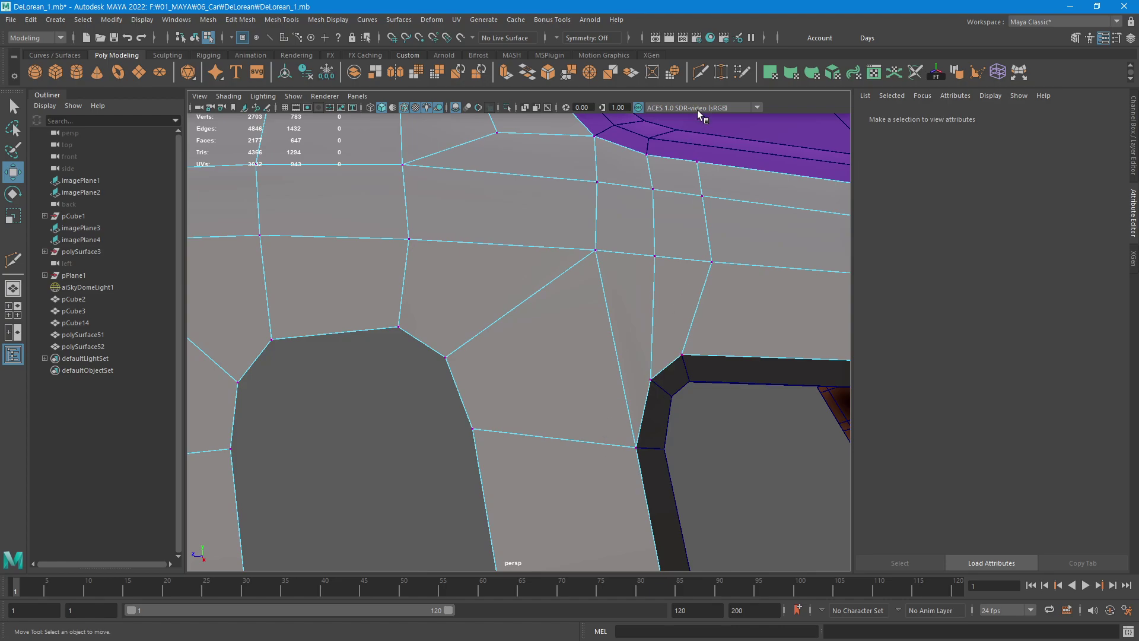
left_click(697, 78)
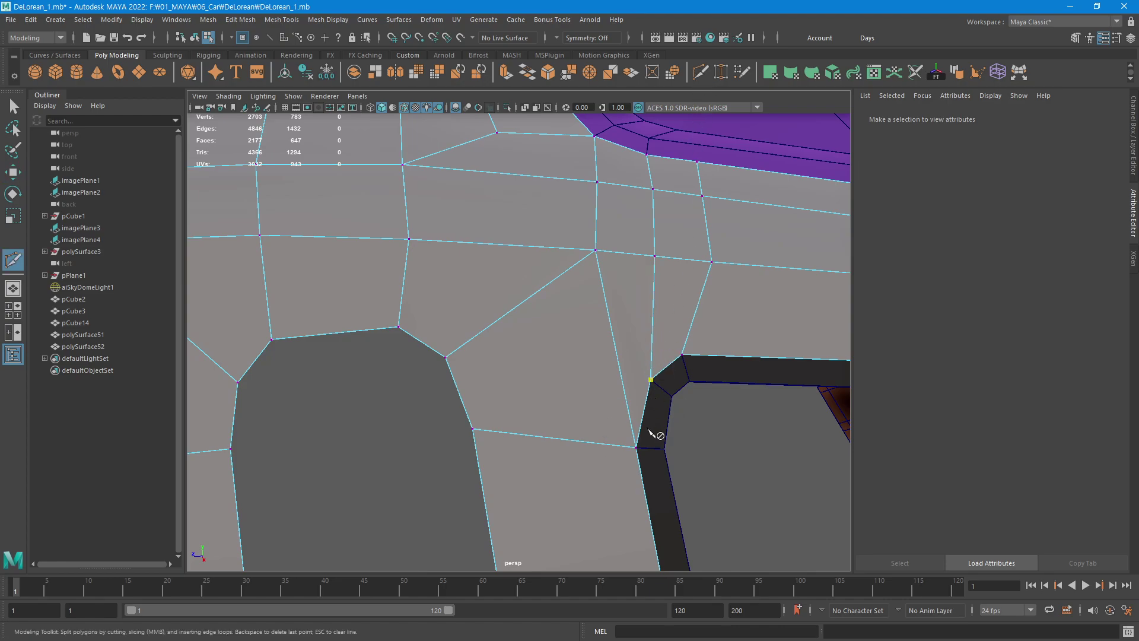
left_click(622, 385)
left_click(502, 433)
key("Return")
middle_click_drag(641, 475, 674, 386, "alt")
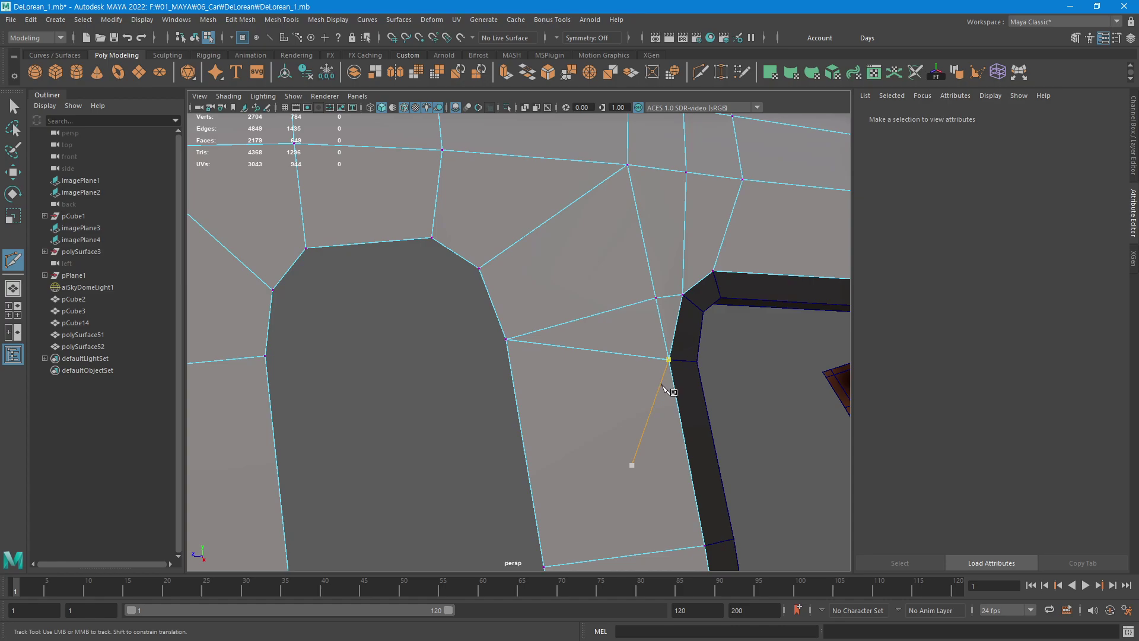
left_click(669, 359)
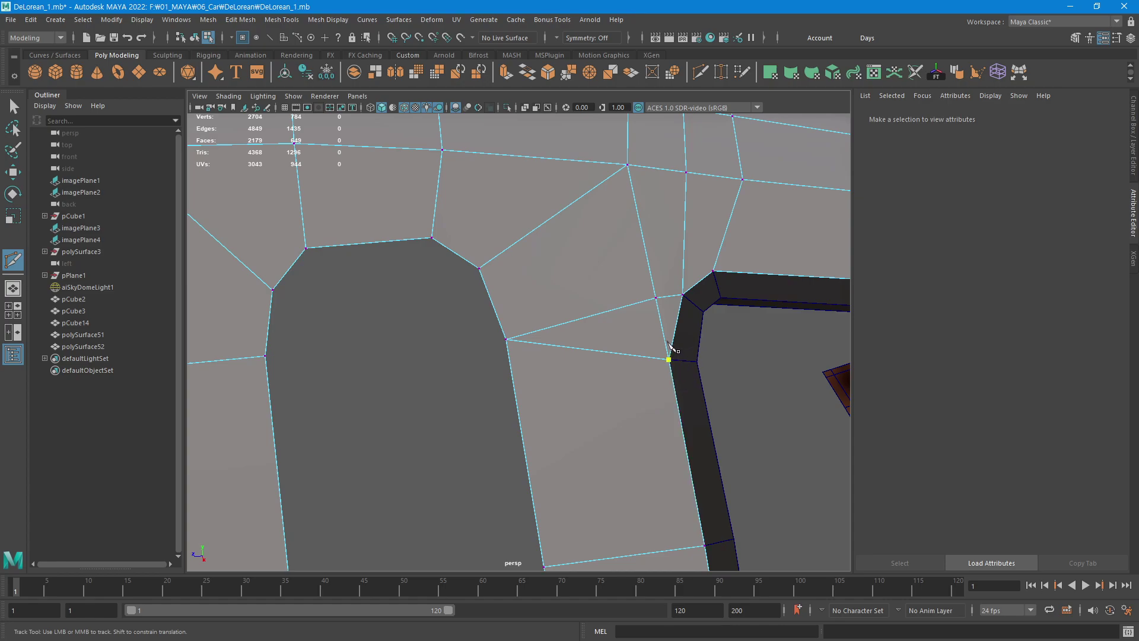
left_click(515, 402)
key("F10")
key("q")
left_click(646, 325)
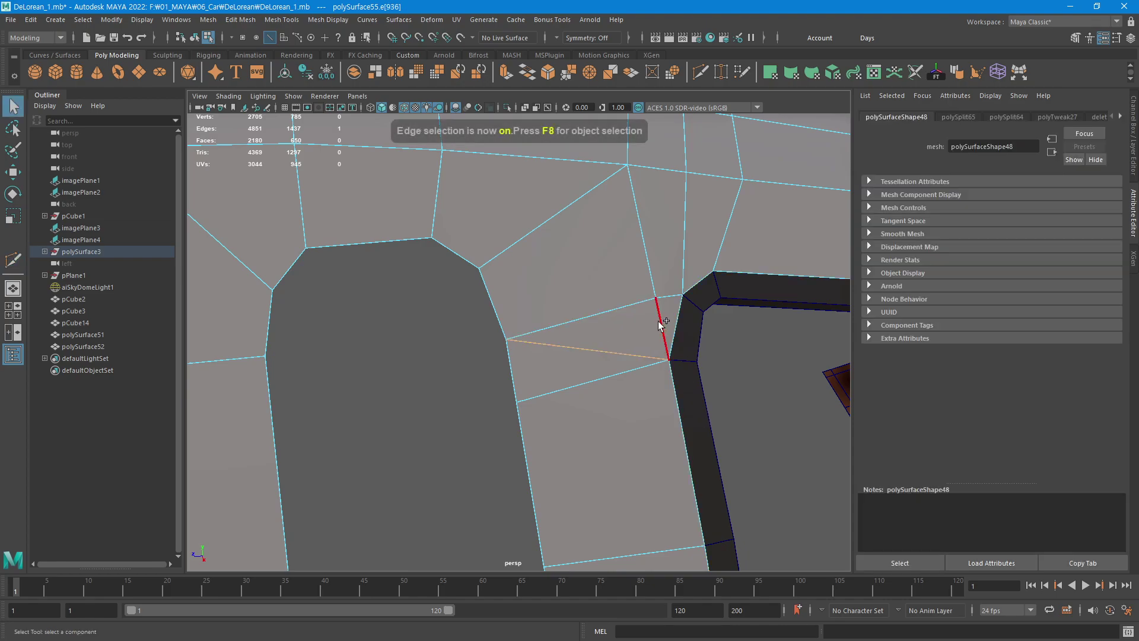
left_click(658, 324, "ctrl+shift")
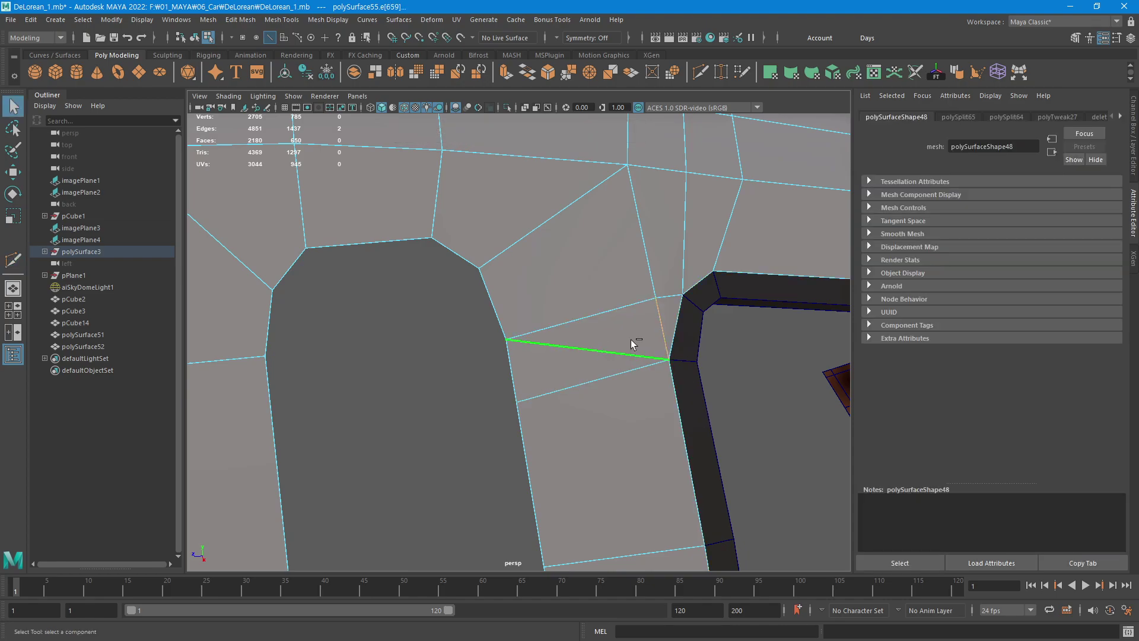
key("Delete")
middle_click_drag(658, 384, 660, 392, "alt")
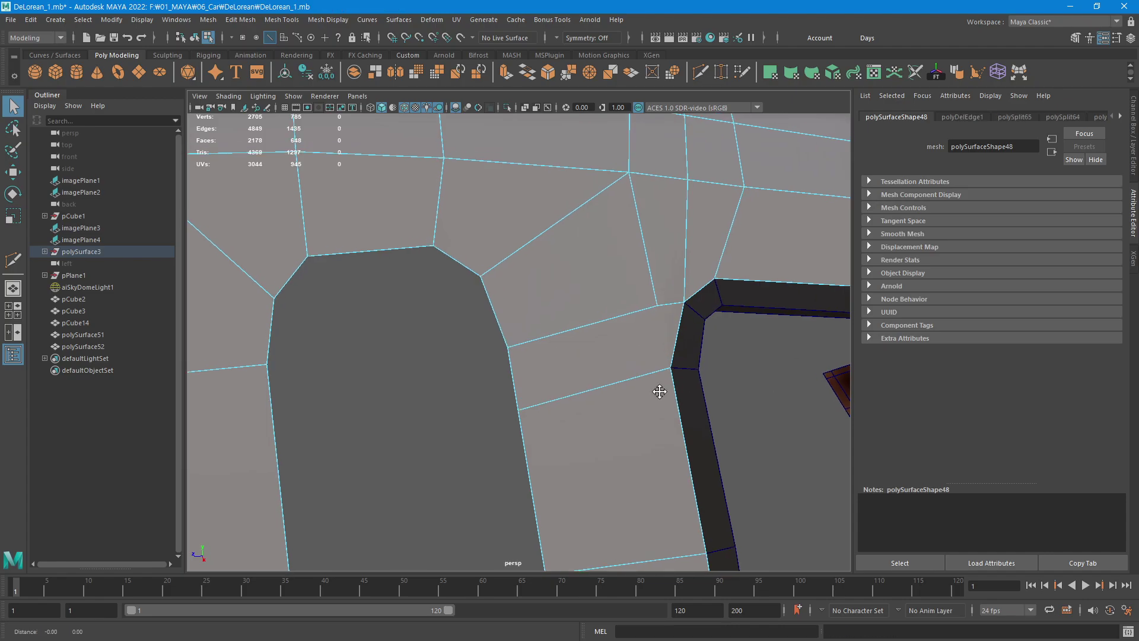
mouse_move(660, 392)
left_mouse_down("alt")
mouse_move(631, 427)
mouse_move(643, 427)
mouse_move(610, 420)
mouse_move(635, 402)
mouse_move(636, 427)
left_mouse_up("alt")
key("ctrl+z")
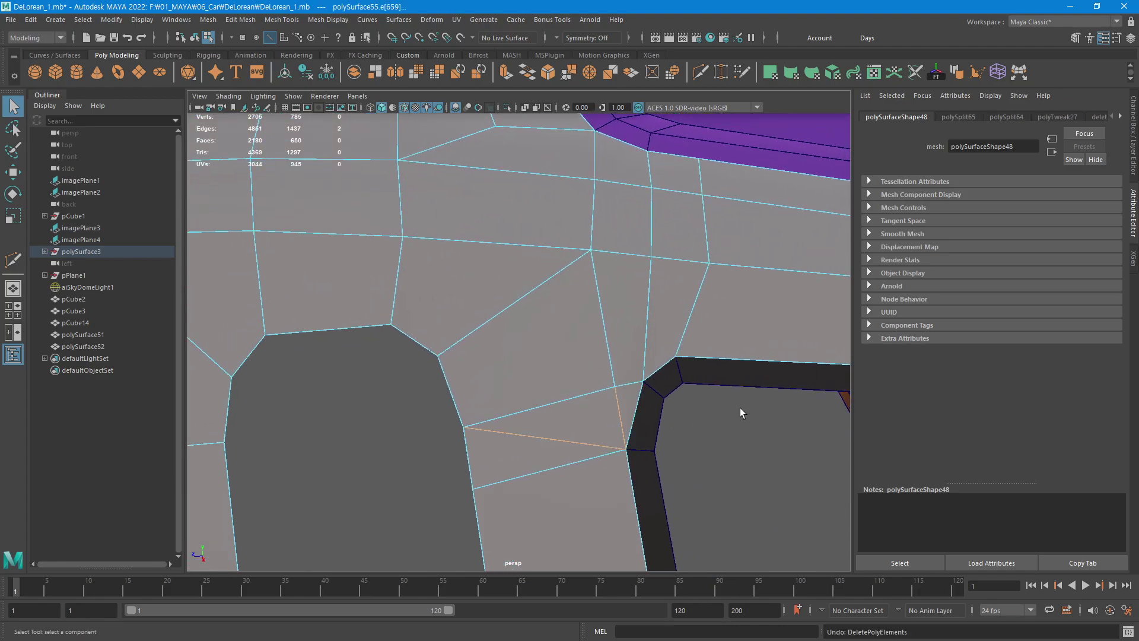
left_click(778, 485)
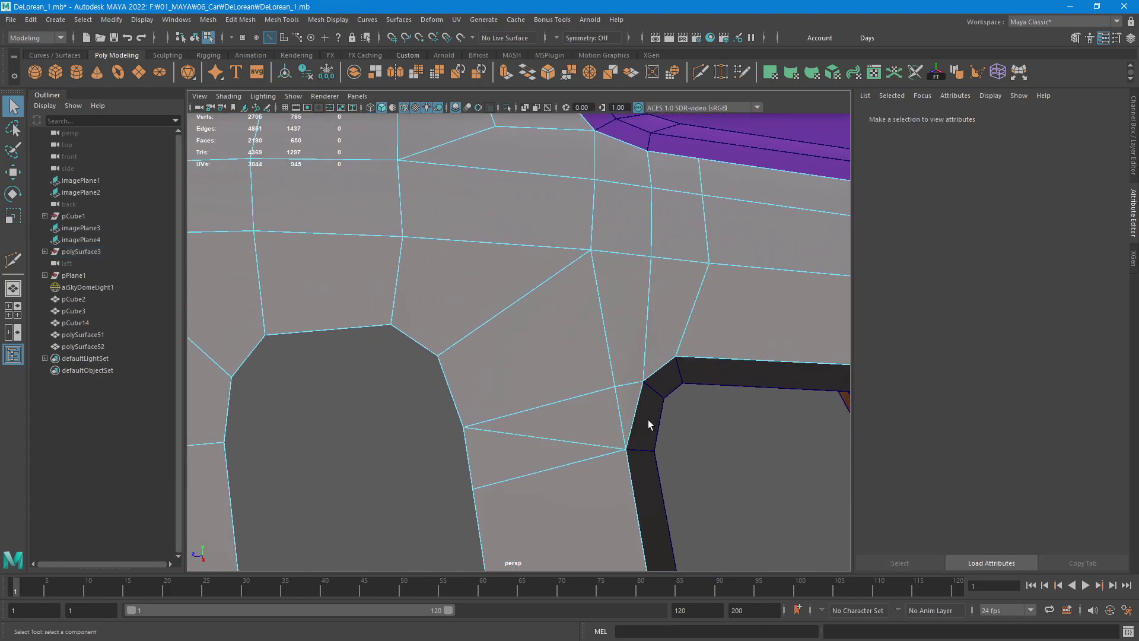
left_click(638, 388)
left_click(560, 442, "shift")
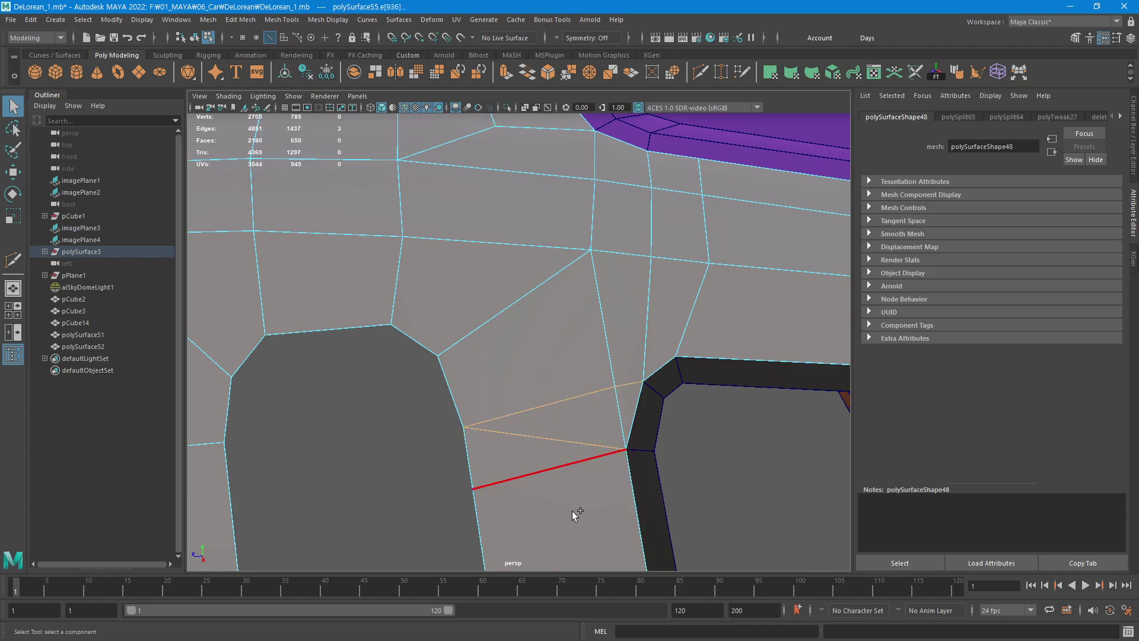
key("ctrl+Delete")
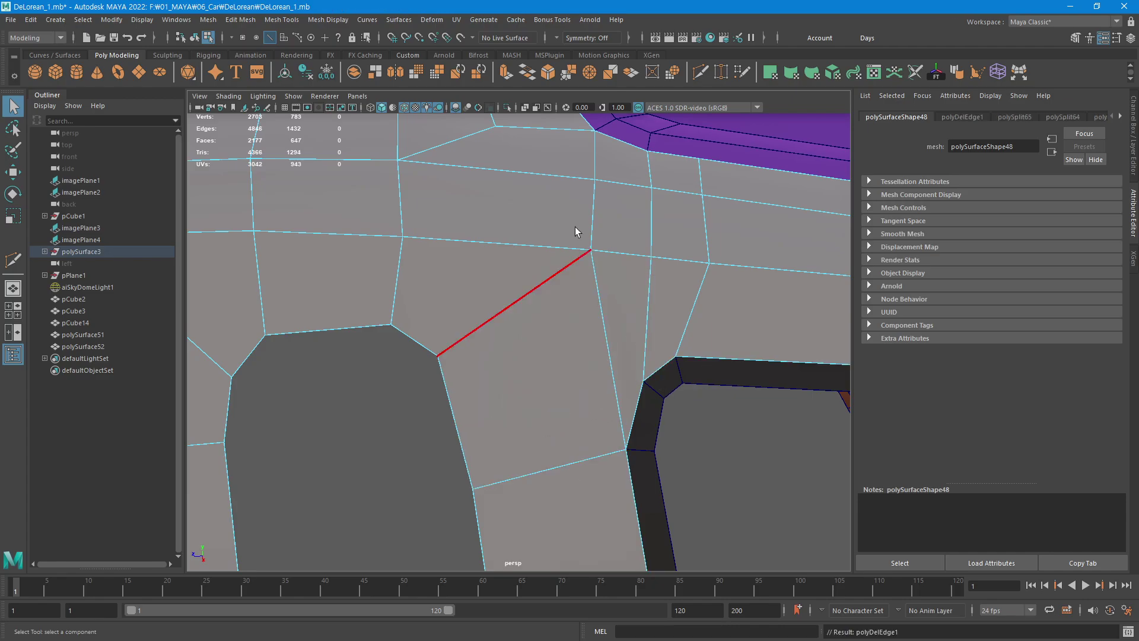
left_click(755, 512)
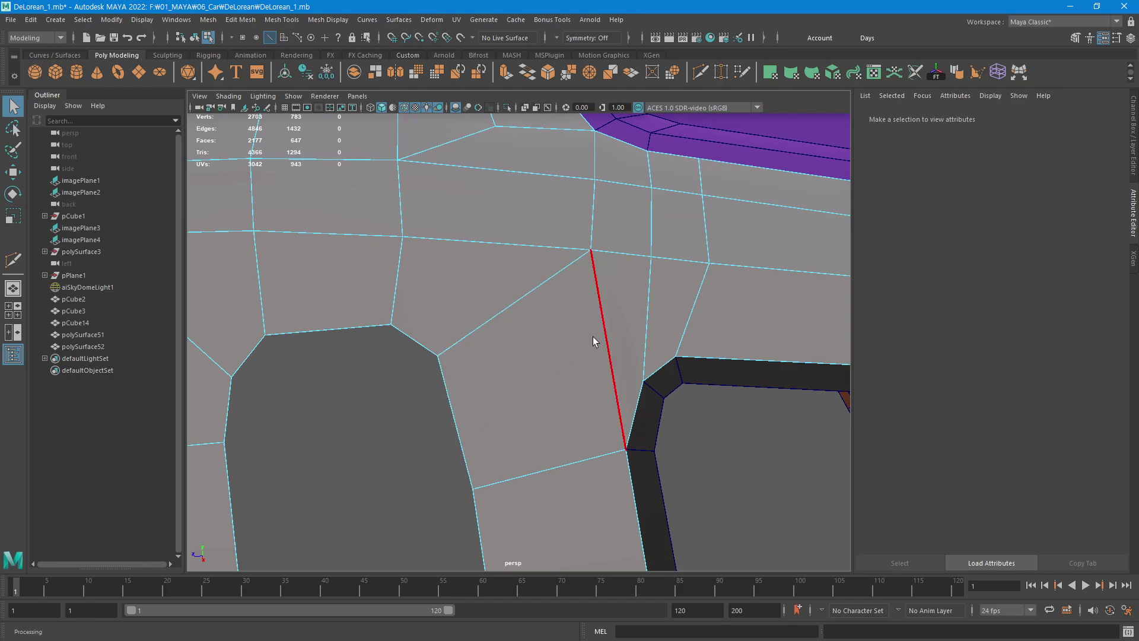
left_click(609, 349)
left_click(704, 80)
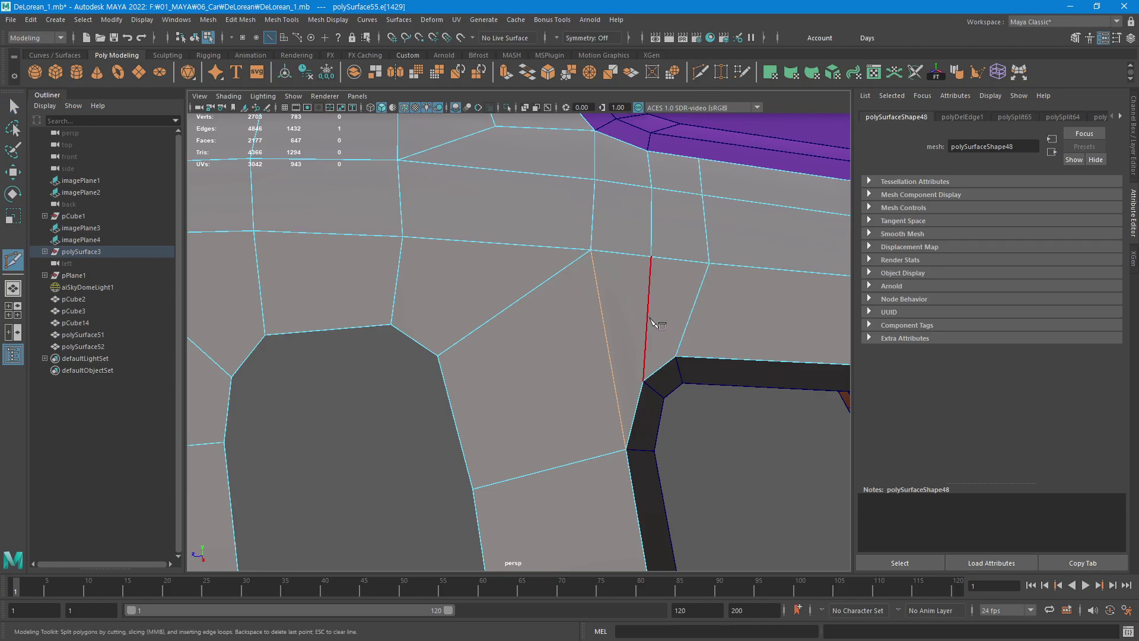
left_click(643, 380)
left_click(458, 428)
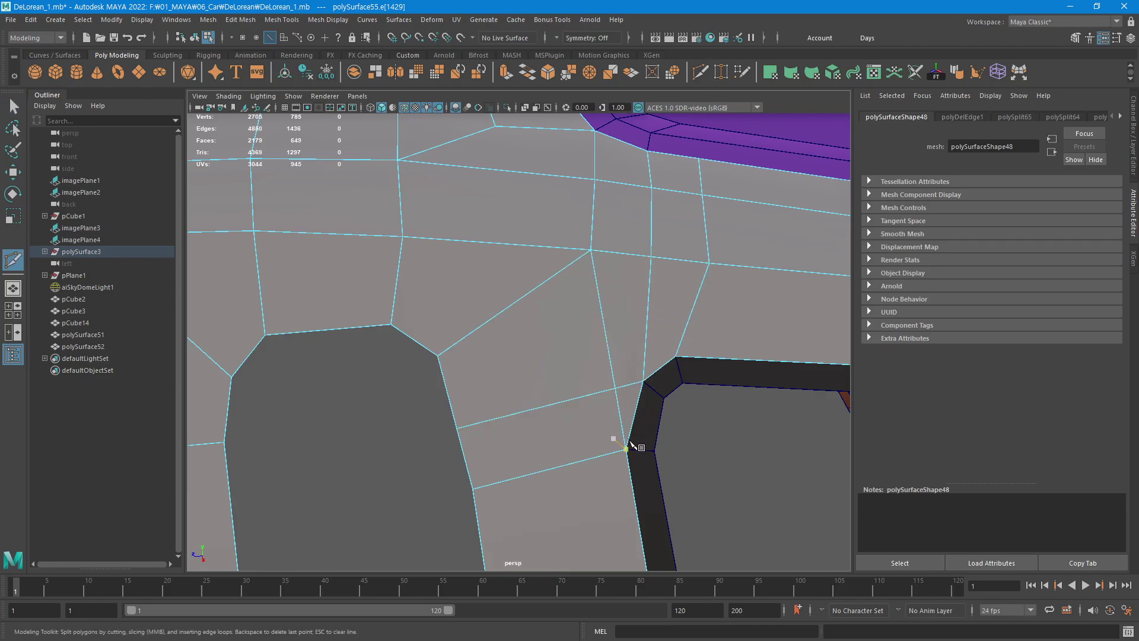
key("Return")
key("q")
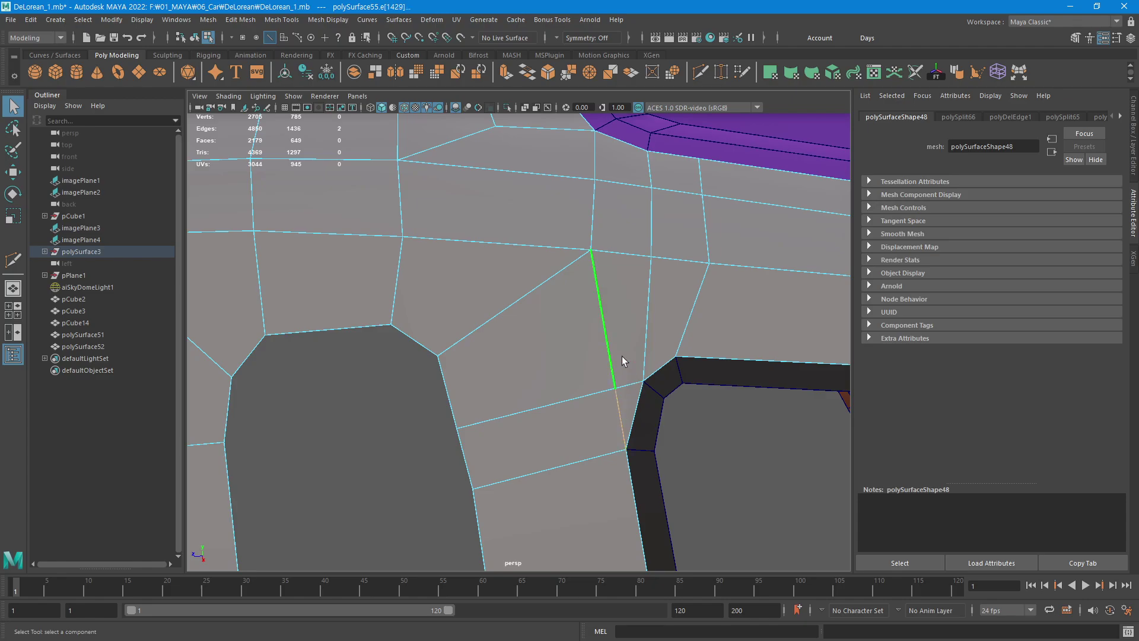
key("Delete")
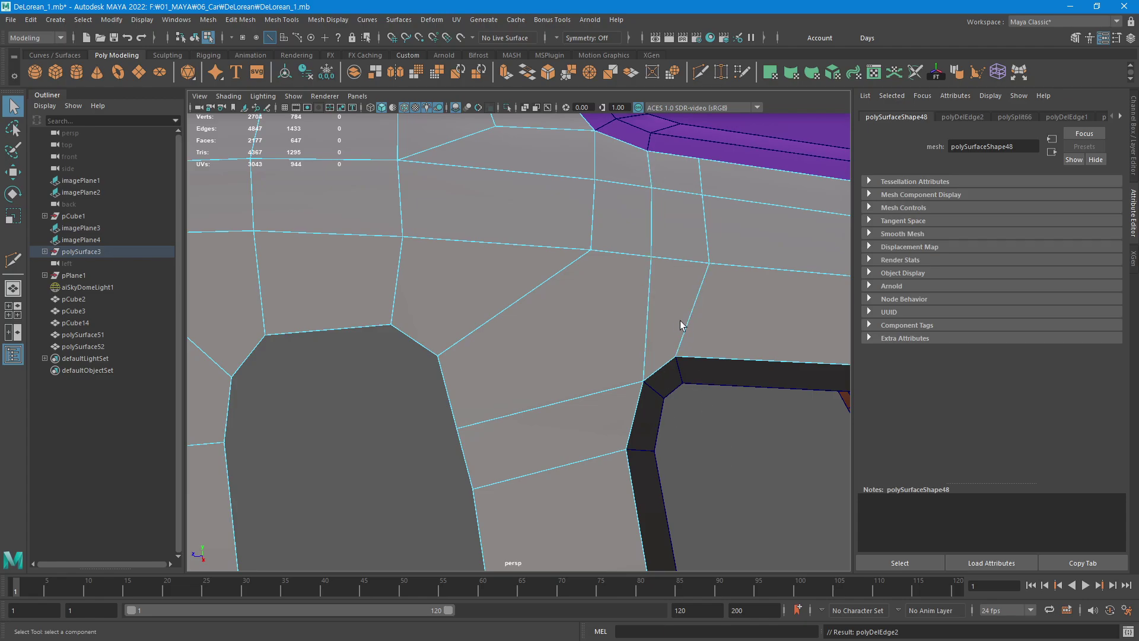
mouse_move(681, 324)
middle_mouse_down("alt")
mouse_move(602, 338)
mouse_move(684, 310)
mouse_move(661, 249)
middle_mouse_up("alt")
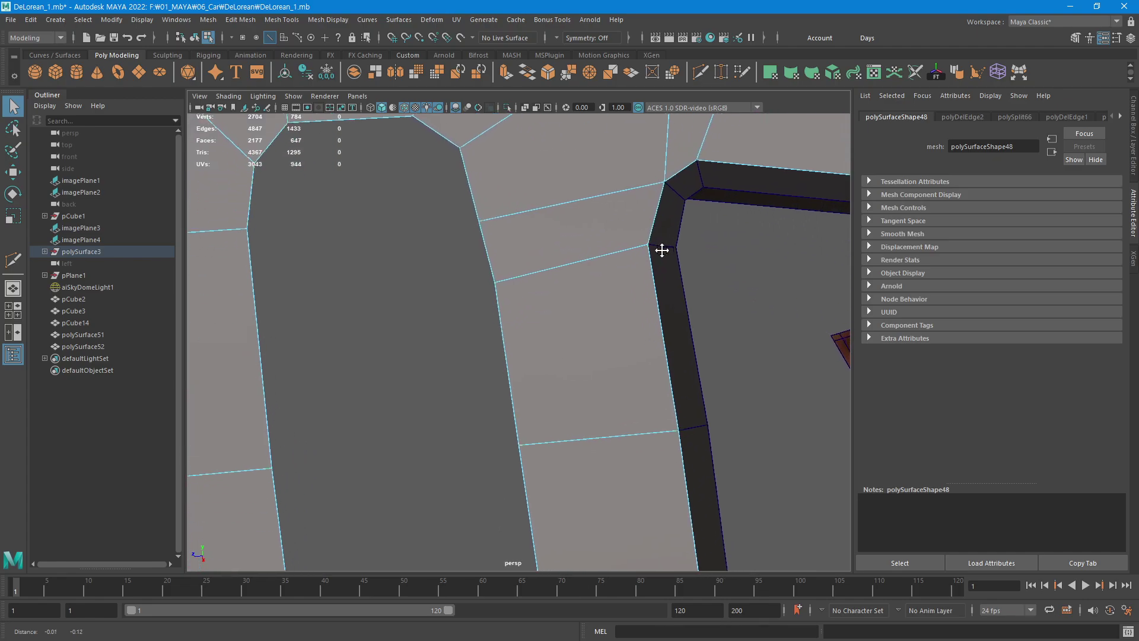
mouse_move(661, 249)
right_mouse_down("alt")
mouse_move(625, 279)
mouse_move(446, 338)
mouse_move(198, 458)
mouse_move(416, 422)
right_mouse_up("alt")
key("ctrl+z")
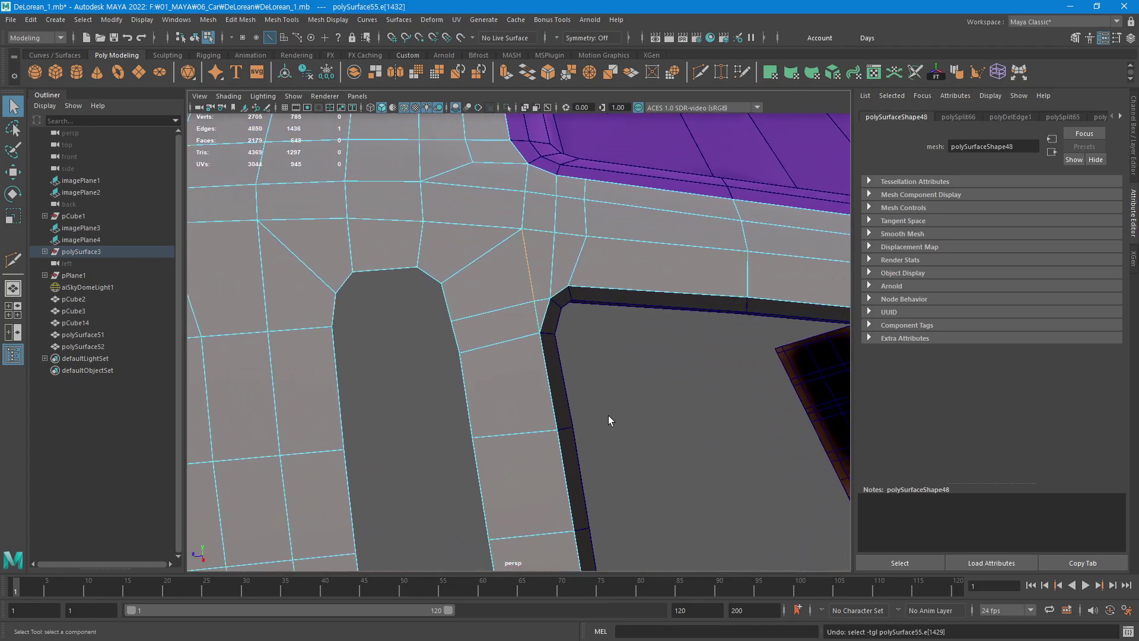
key("ctrl+z")
mouse_move(599, 409)
left_mouse_down("alt")
mouse_move(578, 432)
mouse_move(563, 409)
mouse_move(674, 541)
left_mouse_up("alt")
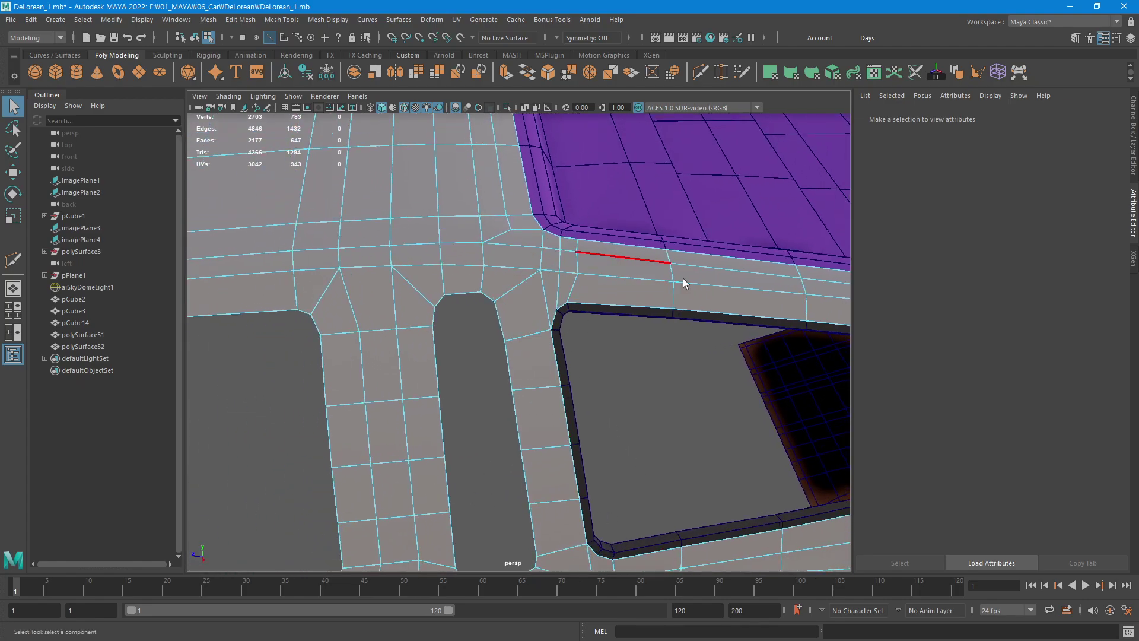
Cut a new edge from the lower vertex to the window frame's bevelled corner.
mouse_move(682, 279)
left_mouse_down("alt")
mouse_move(645, 447)
mouse_move(669, 310)
mouse_move(625, 437)
mouse_move(491, 422)
mouse_move(653, 414)
mouse_move(564, 460)
mouse_move(652, 507)
mouse_move(600, 381)
mouse_move(666, 381)
mouse_move(501, 310)
mouse_move(516, 386)
mouse_move(612, 386)
mouse_move(538, 389)
left_mouse_up("alt")
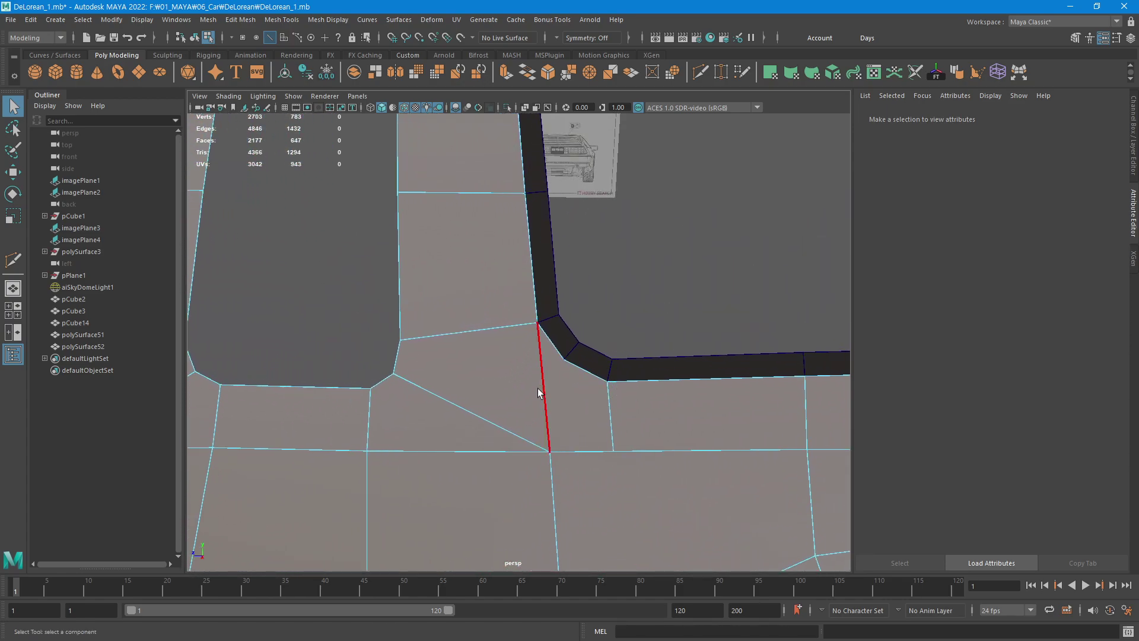
left_click(539, 392)
left_click(700, 72)
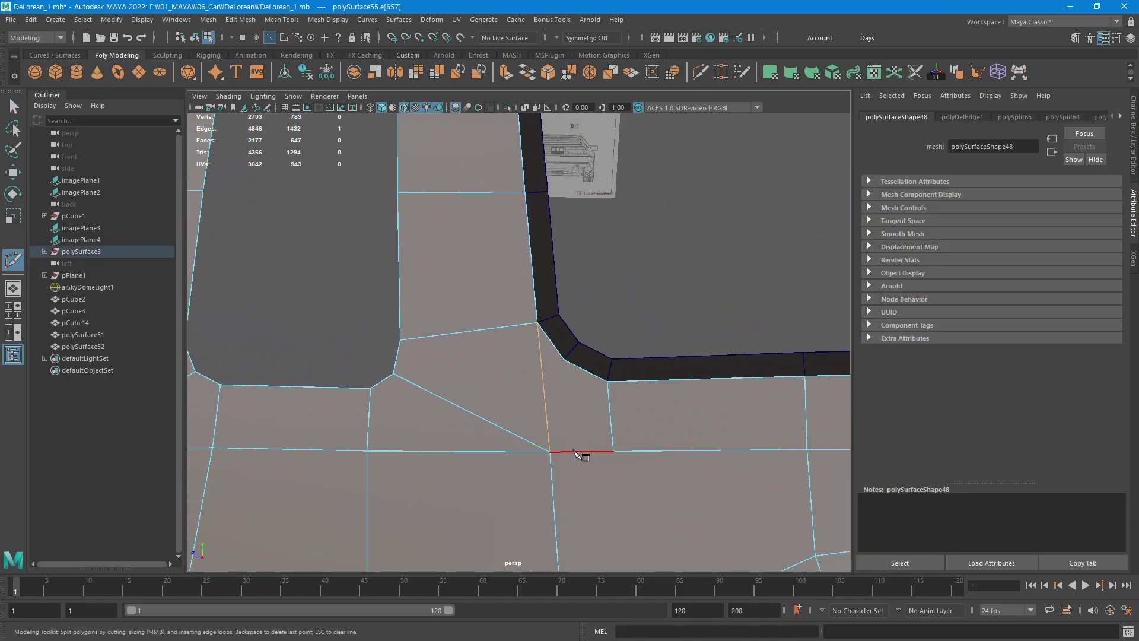
left_click(563, 359)
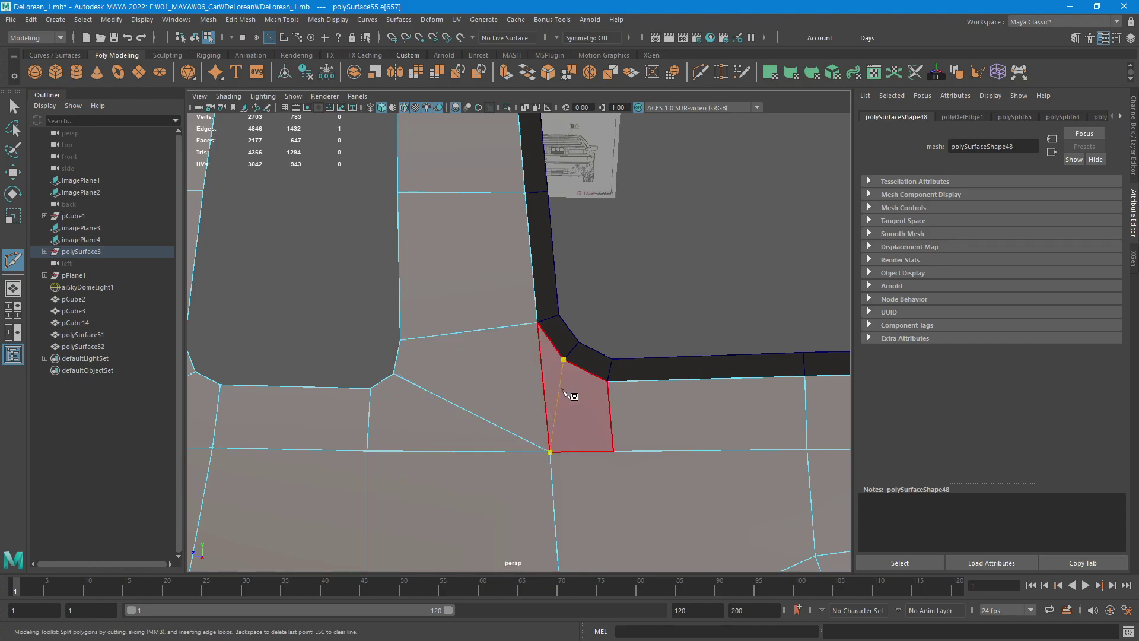
right_click(563, 357)
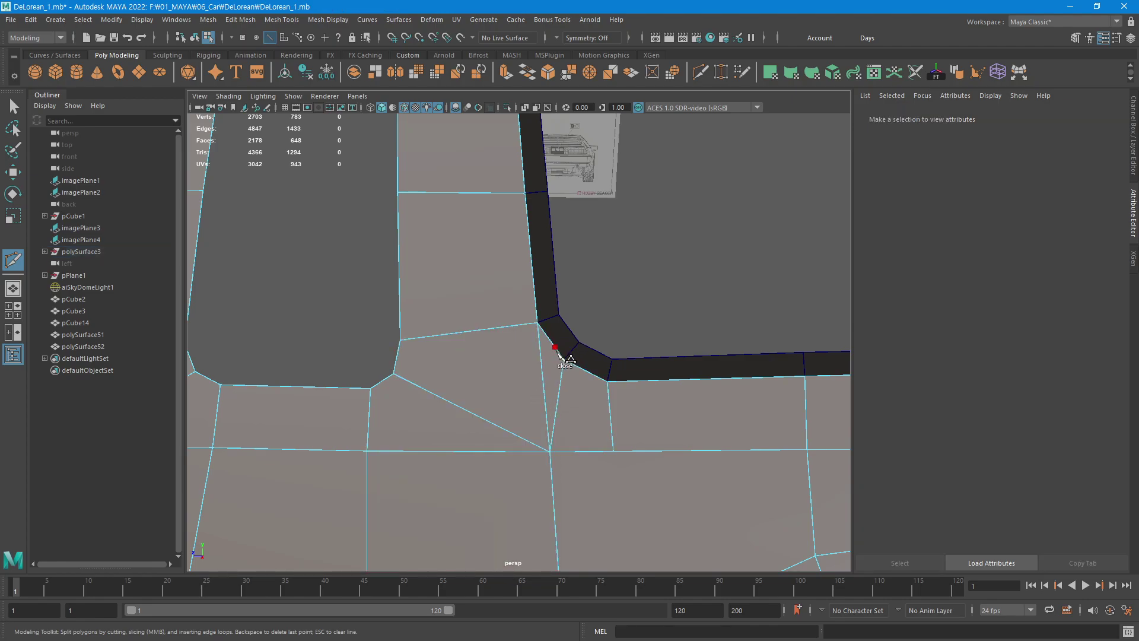
Delete the old vertical and diagonal edges below the window.
key("q")
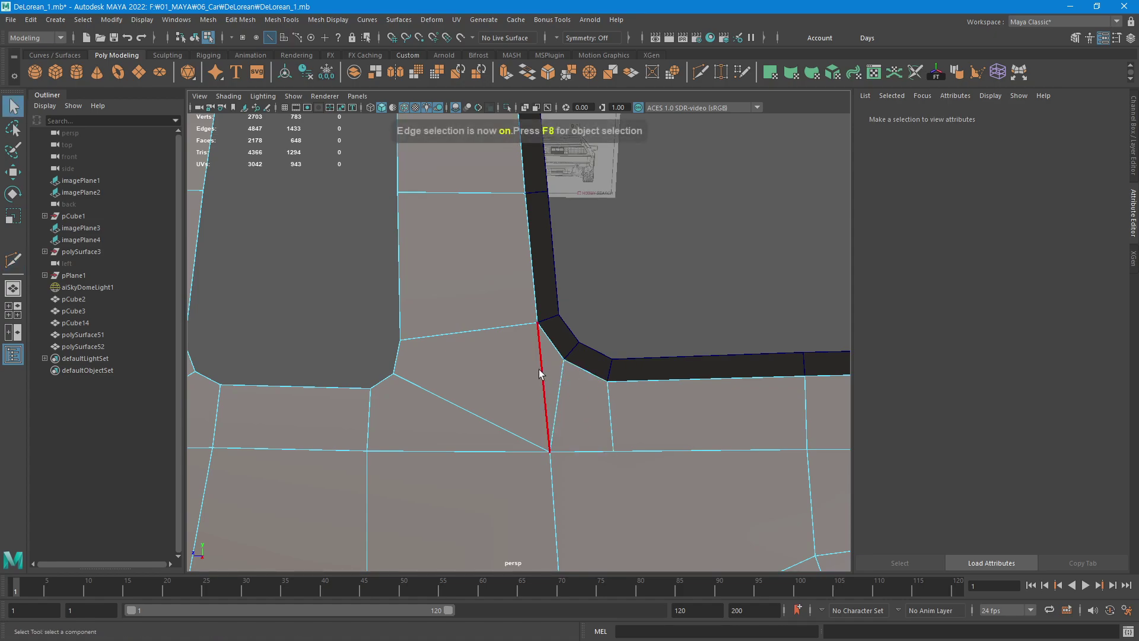
left_click(540, 372)
left_click(525, 441, "shift")
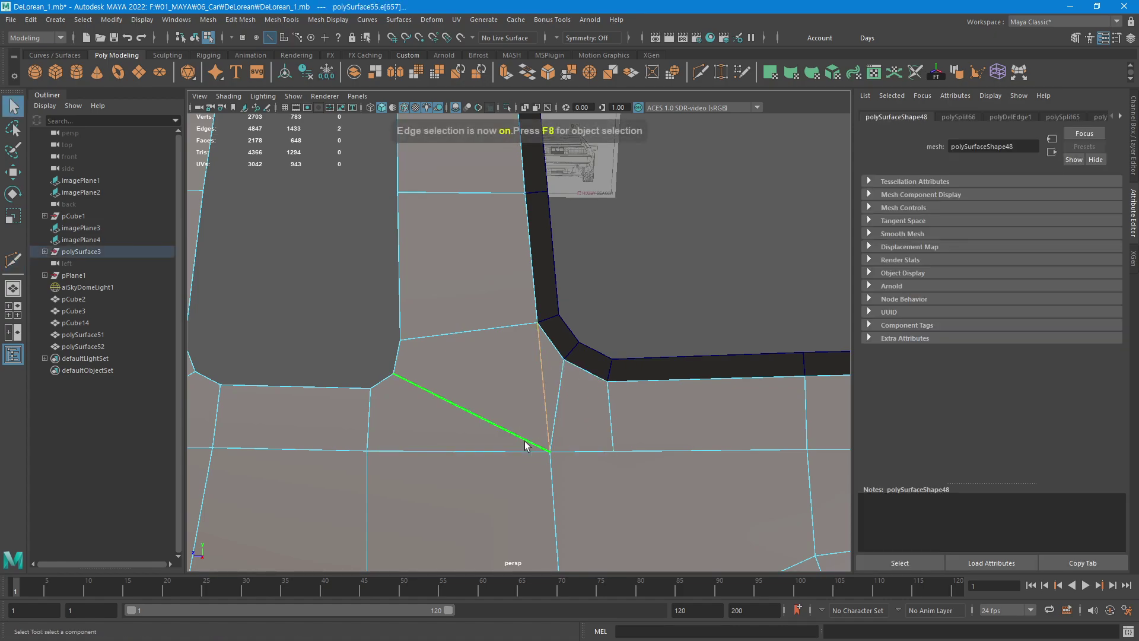
key("Delete")
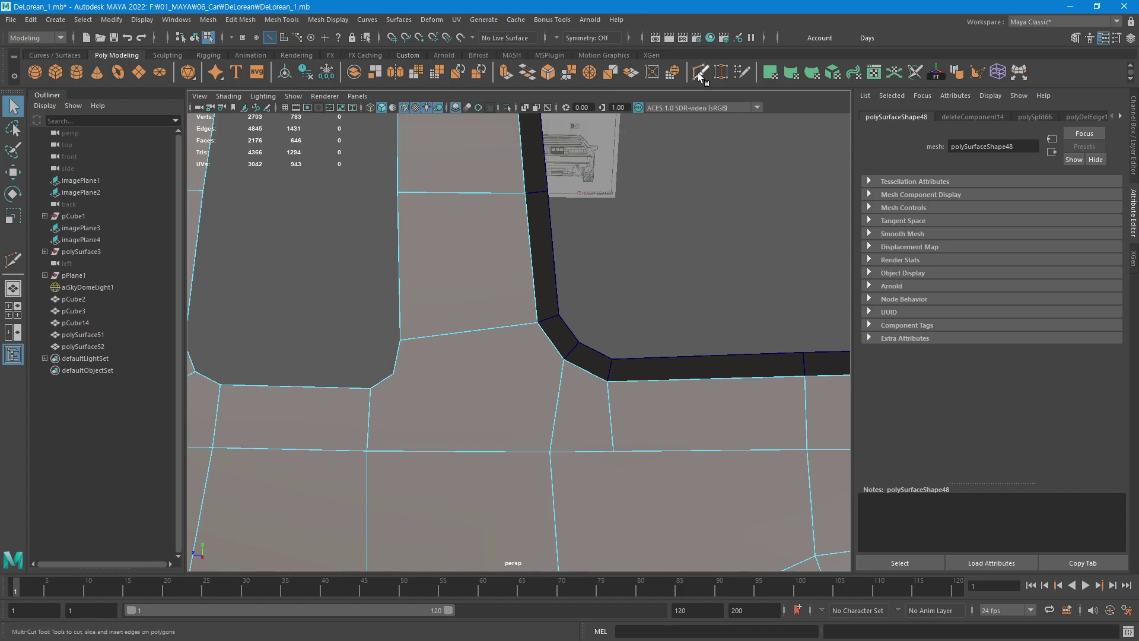
Begin another Multi-Cut with a first point on the body edge.
left_click(700, 76)
left_click(393, 373)
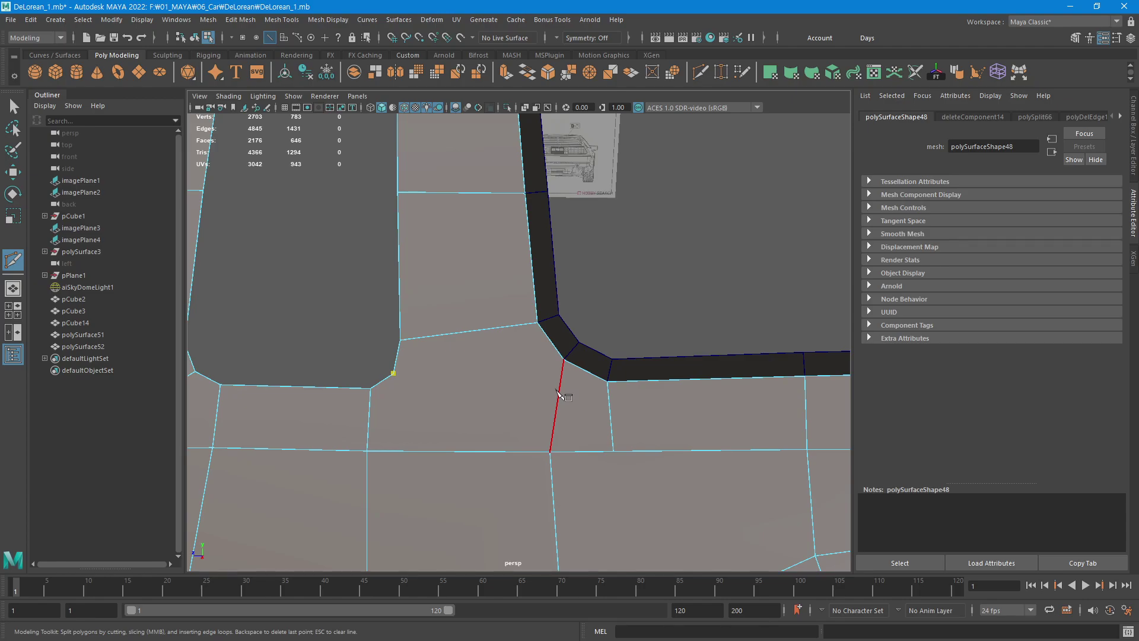
mouse_move(560, 394)
right_mouse_down("alt")
mouse_move(286, 513)
mouse_move(437, 496)
right_mouse_up("alt")
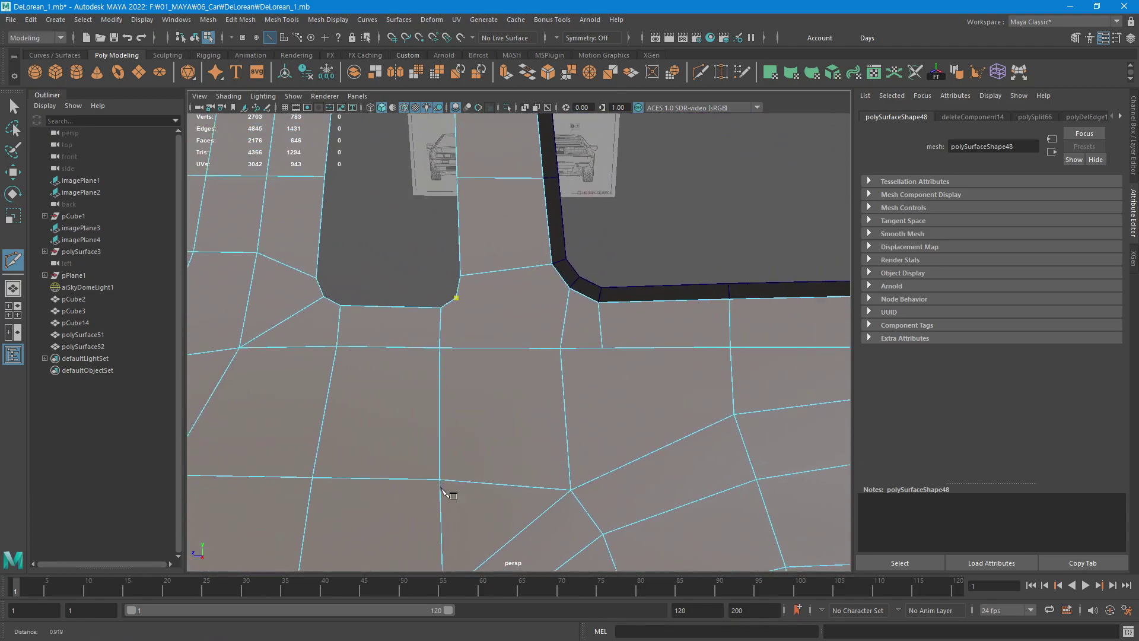
Cut two new edges across the panel near the wheel-arch corner.
left_click(500, 348)
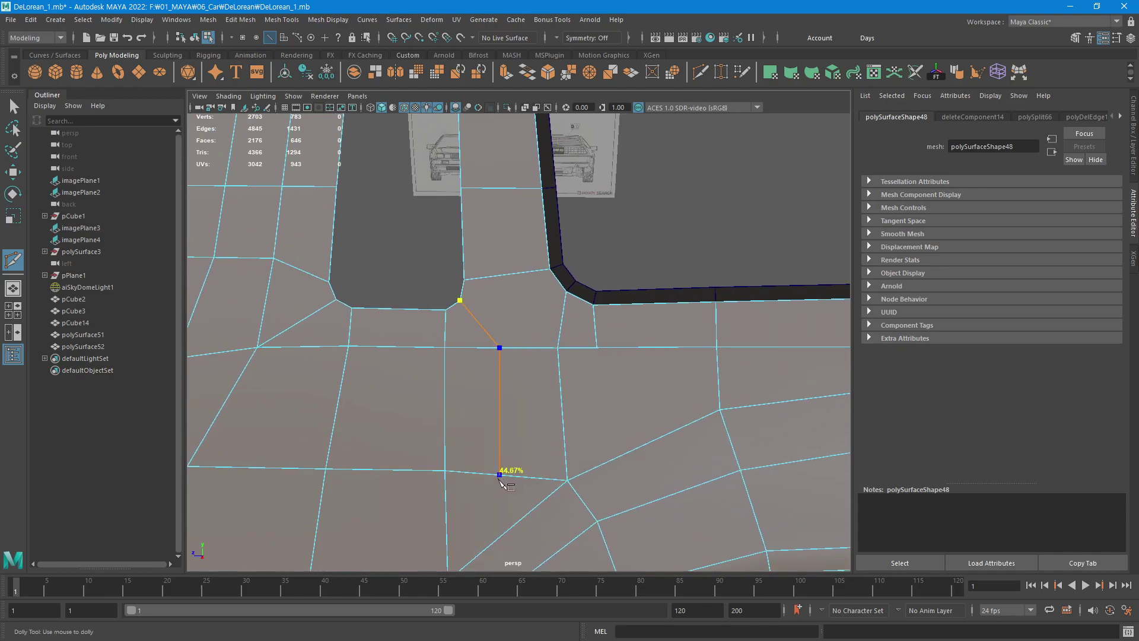
left_click(499, 474)
right_click(521, 349)
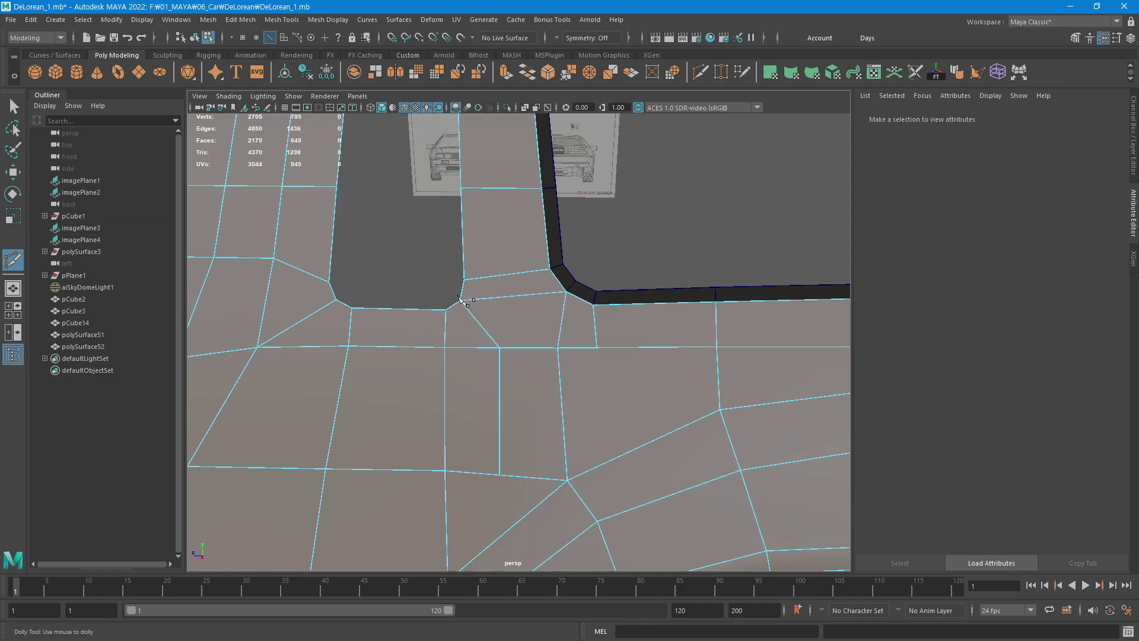
mouse_move(613, 437)
right_mouse_down("alt")
mouse_move(418, 461)
mouse_move(346, 500)
mouse_move(374, 521)
mouse_move(461, 537)
right_mouse_up("alt")
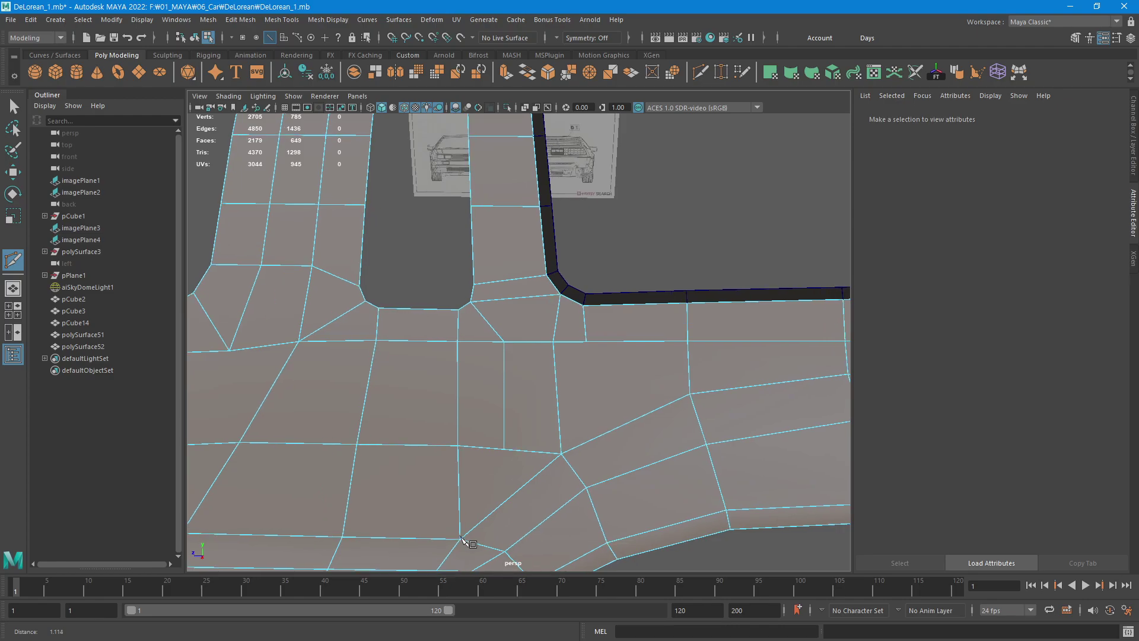
mouse_move(623, 401)
middle_mouse_down("alt")
mouse_move(603, 336)
mouse_move(539, 362)
mouse_move(541, 347)
middle_mouse_up("alt")
left_click(543, 232)
key("BackSpace")
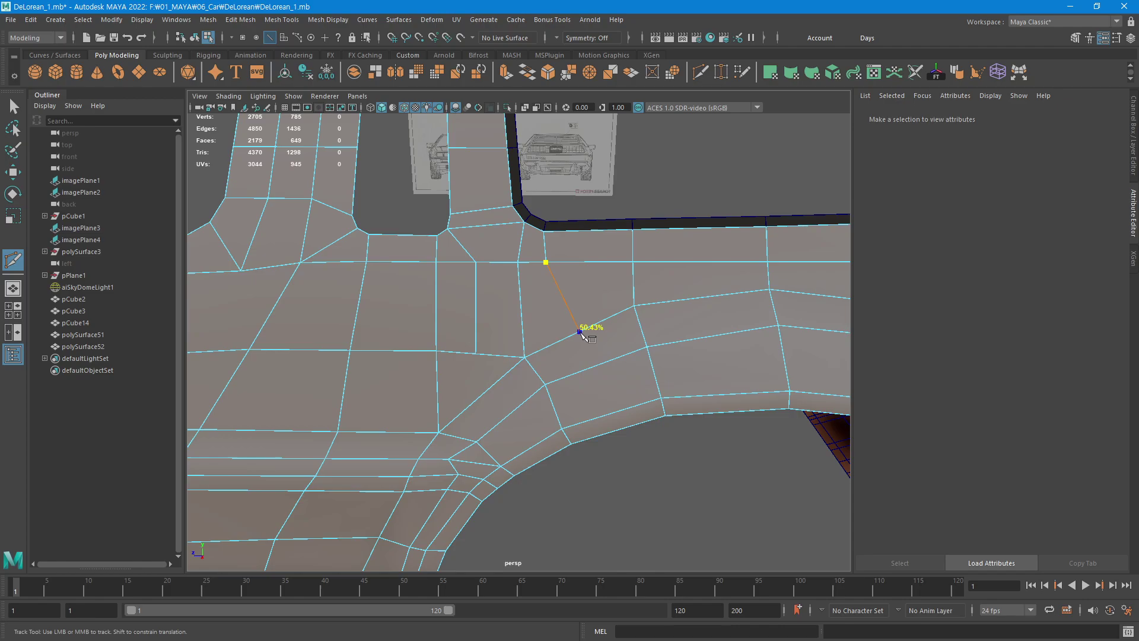
left_click(596, 365)
key("Return")
middle_click_drag(673, 458, 673, 452, "alt")
scroll(674, 453, "up", 2)
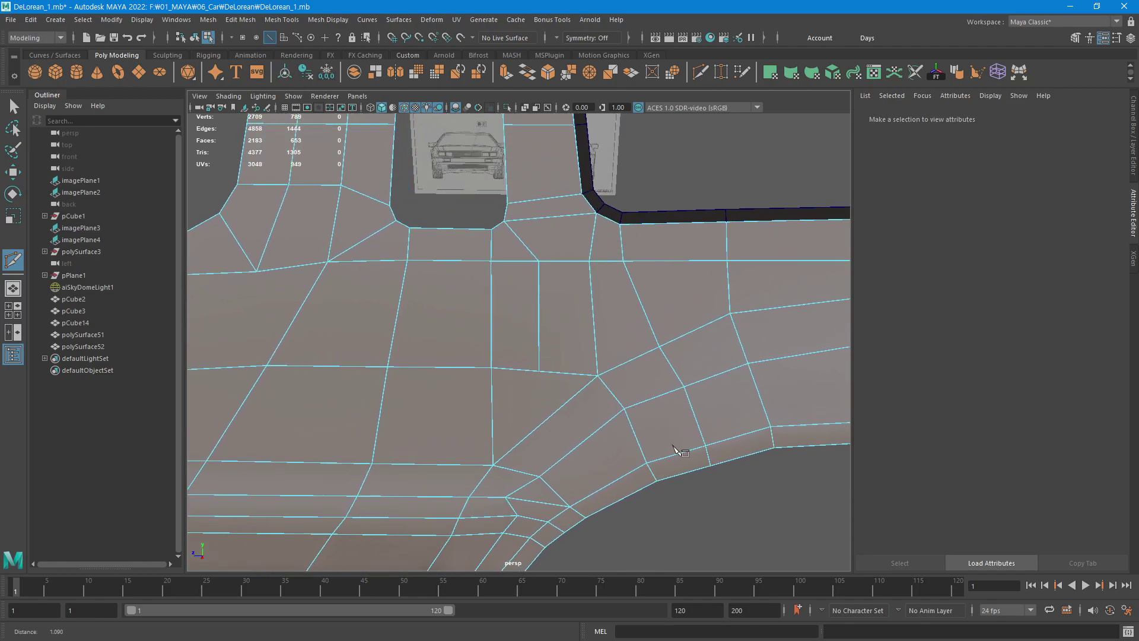
left_click(666, 347)
Even out the vertices along the new edge down to the lower border.
key("F9")
key("w")
left_click(628, 256)
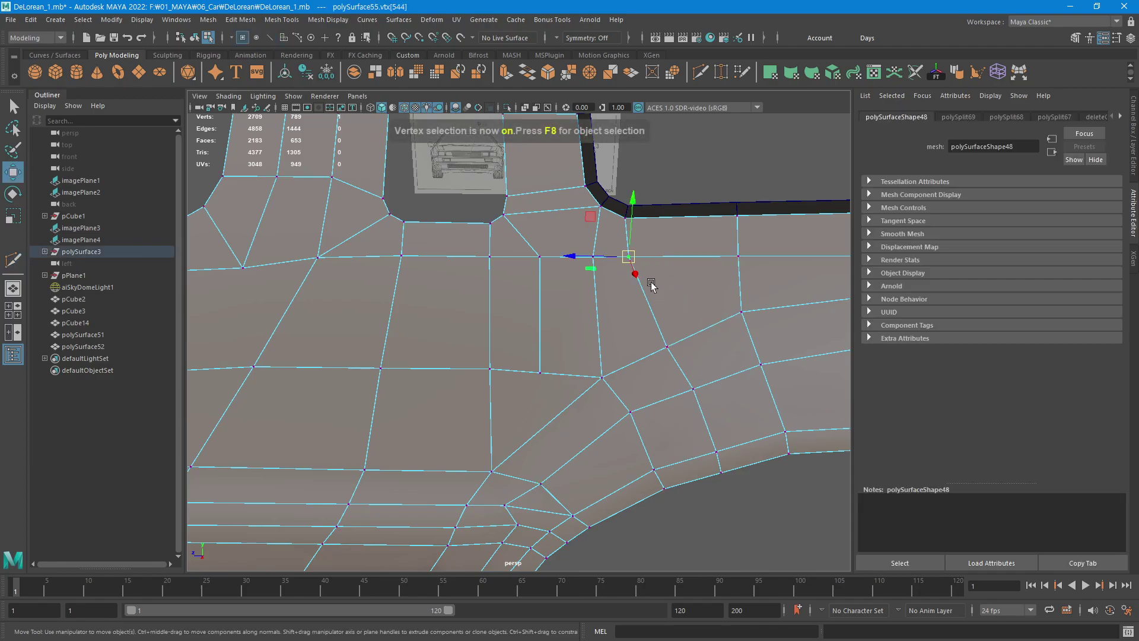
middle_click_drag(655, 257, 639, 264)
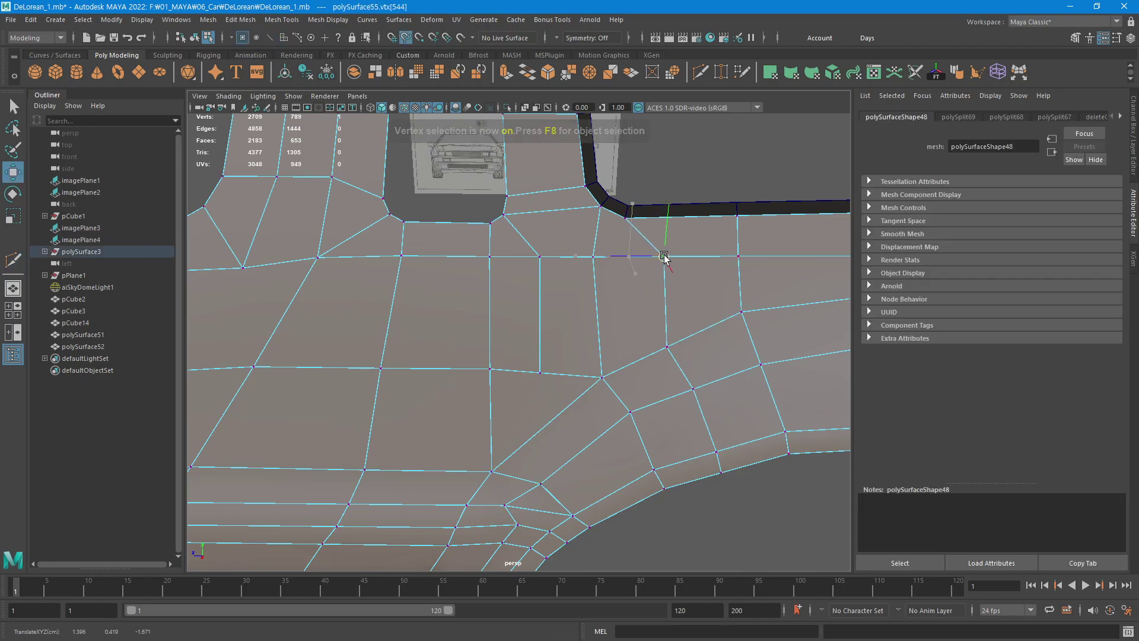
left_click(668, 349)
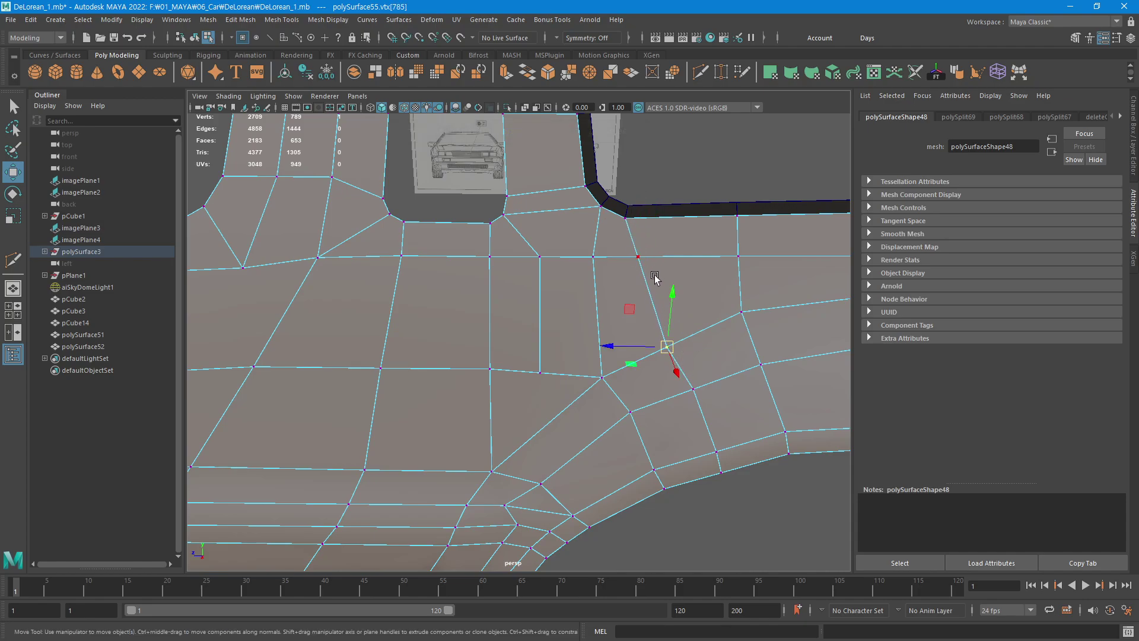
middle_click_drag(646, 275, 671, 339)
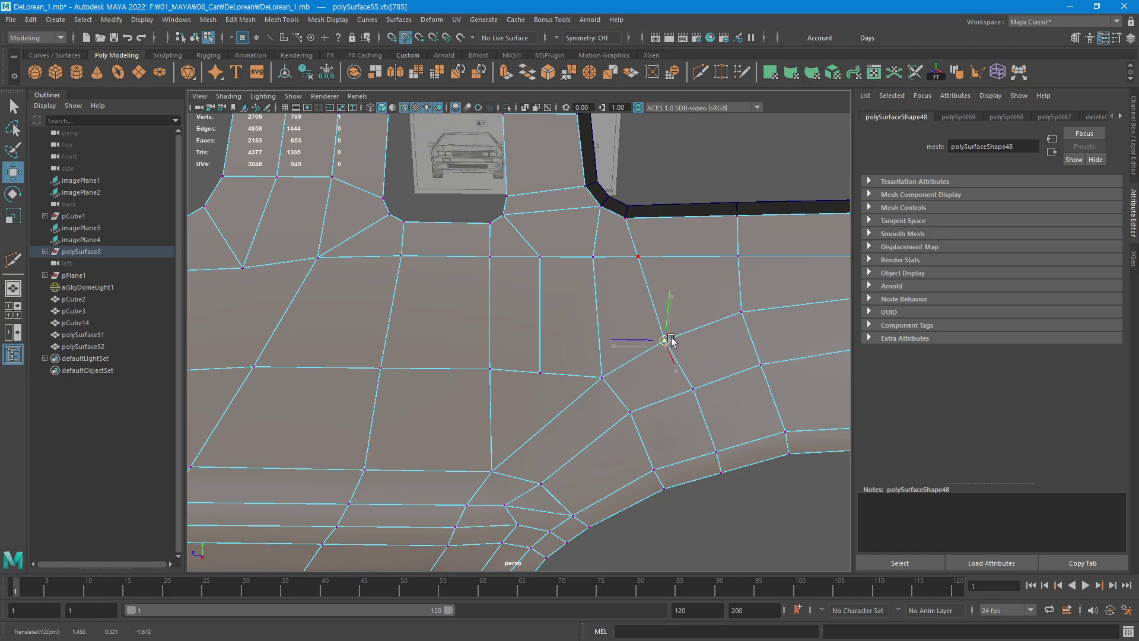
left_click(697, 388)
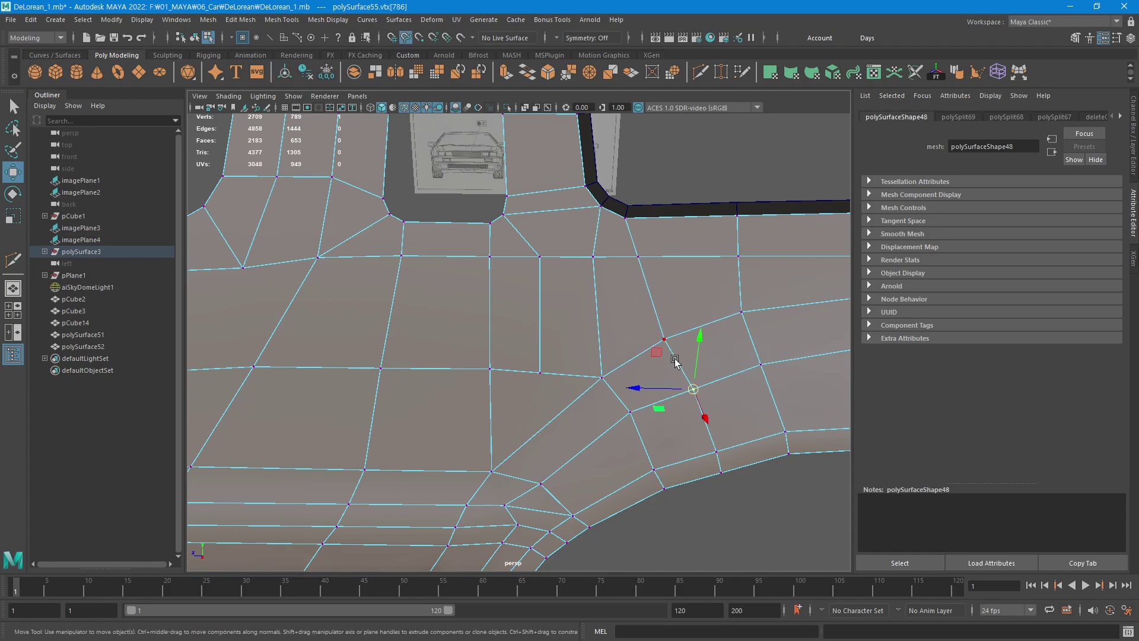
middle_click_drag(675, 360, 692, 386)
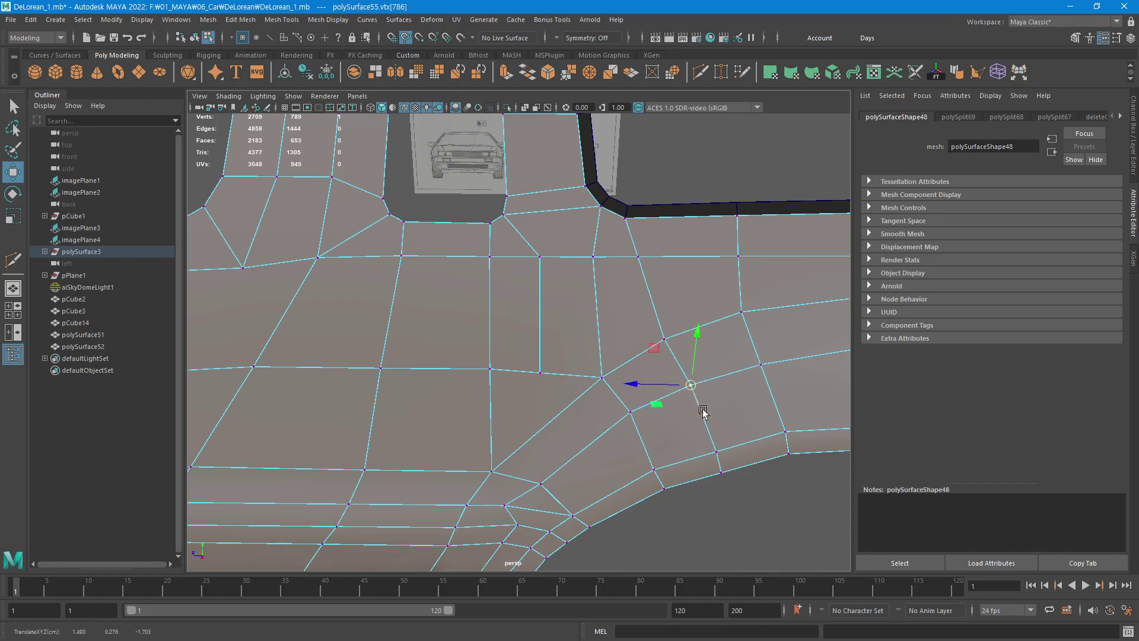
left_click(717, 452)
middle_click_drag(707, 429, 715, 448)
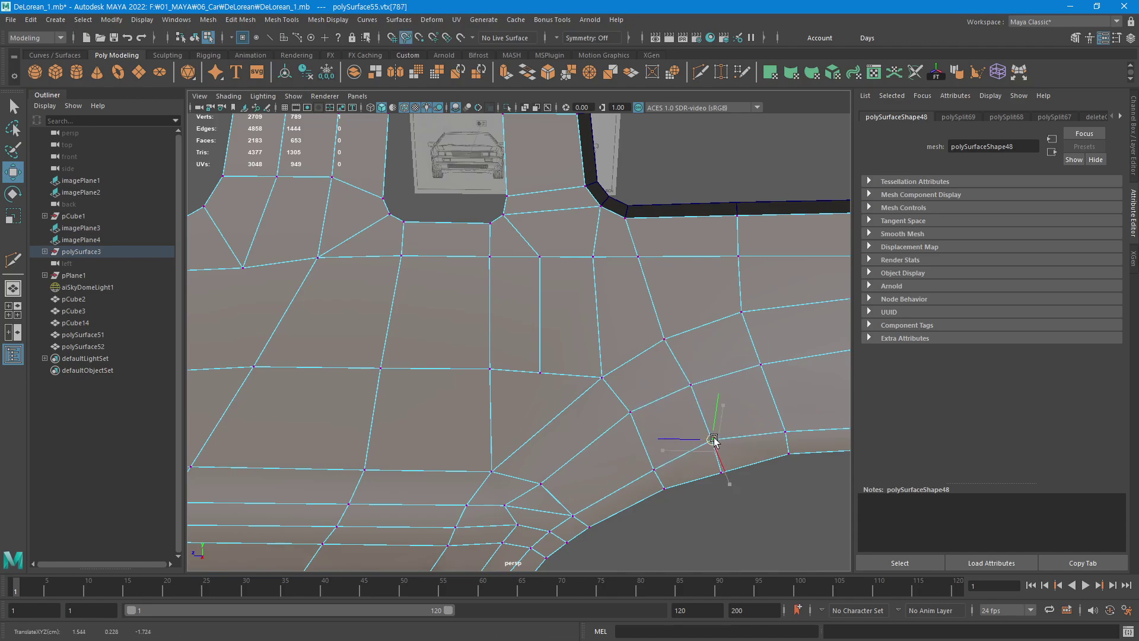
scroll(688, 404, "up", 2)
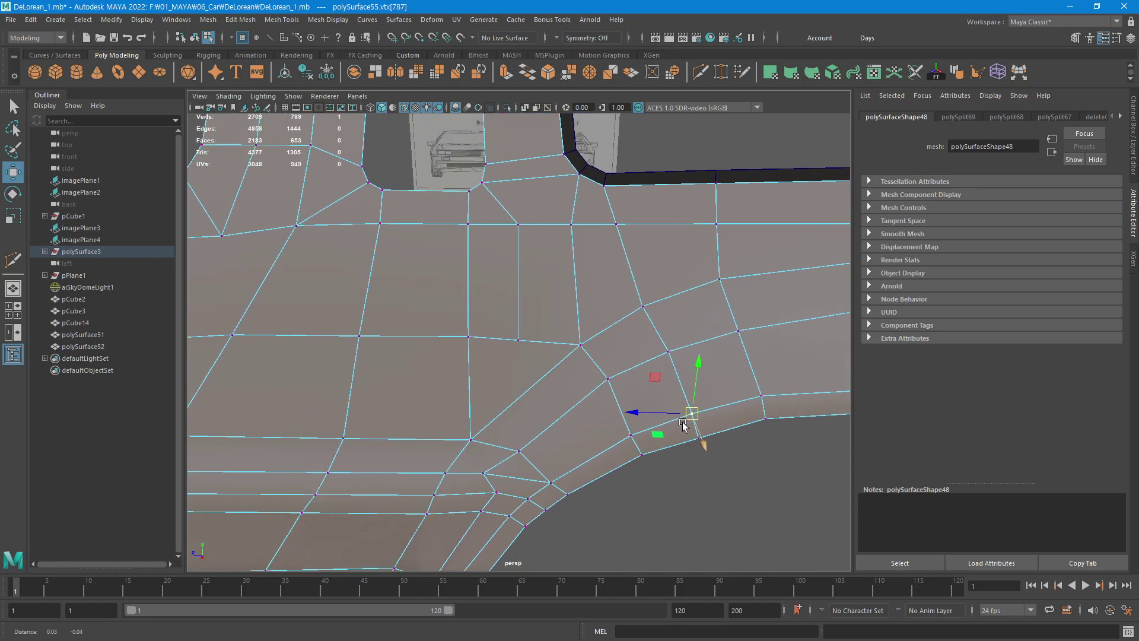
scroll(750, 416, "up", 3)
scroll(820, 431, "up", 3)
scroll(820, 431, "up", 2)
scroll(679, 373, "down", 3)
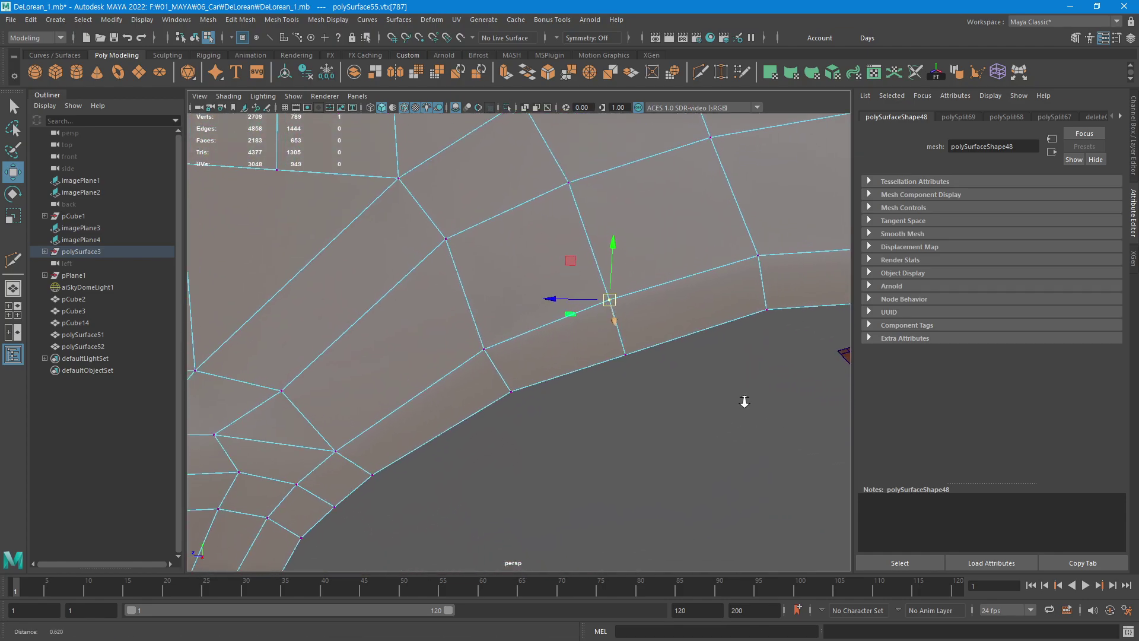
scroll(742, 397, "up", 1)
left_click(688, 363)
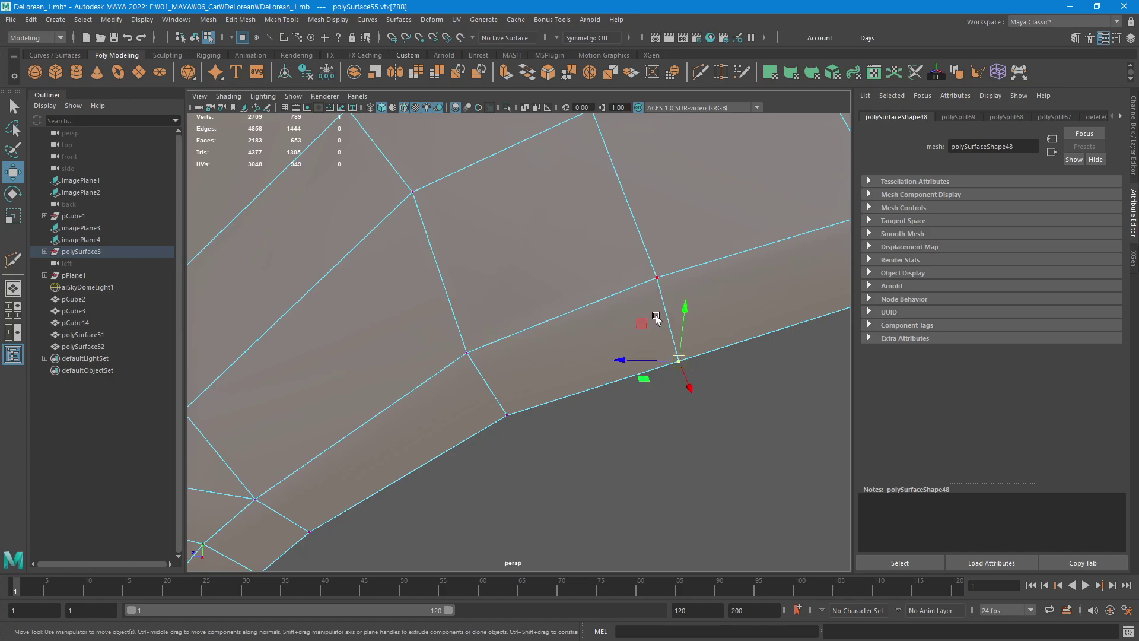
left_click_drag(679, 361, 680, 349)
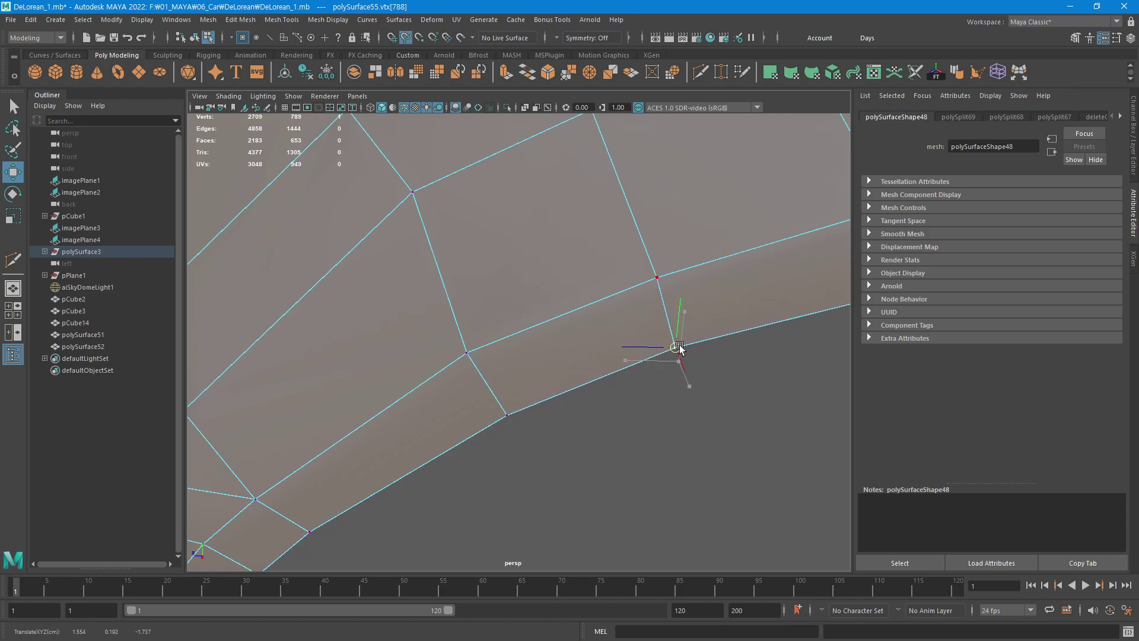
Relax the junction vertex, its neighbouring loop vertices and the arch-edge vertices toward the arch.
scroll(559, 374, "up", 2)
scroll(509, 386, "down", 3)
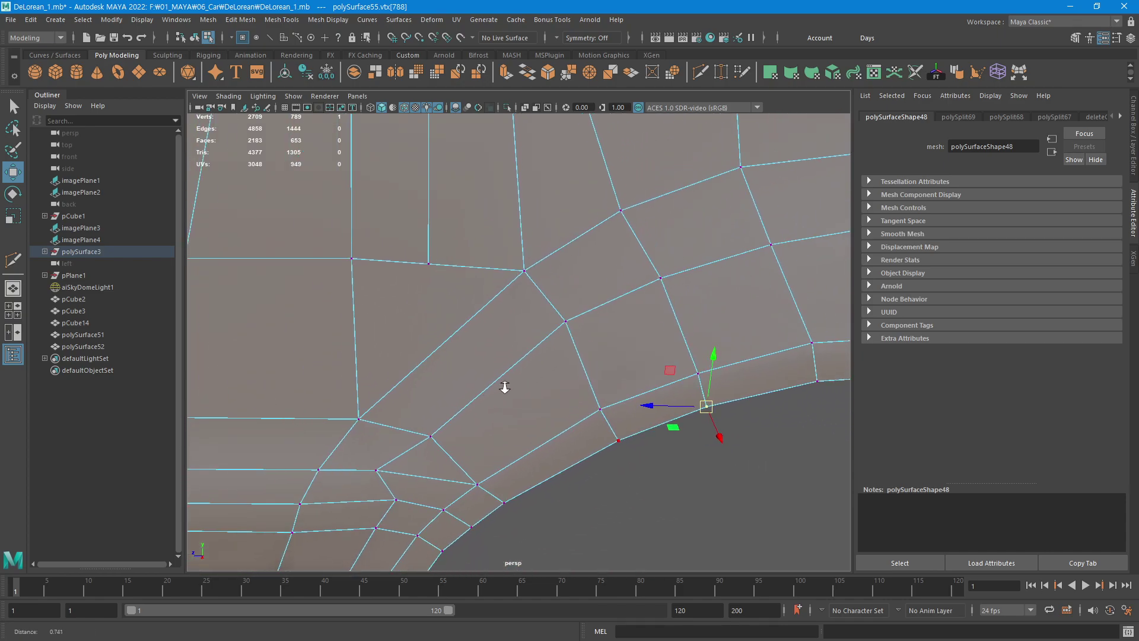
scroll(541, 384, "down", 1)
scroll(567, 385, "up", 2)
scroll(568, 384, "down", 1)
scroll(564, 383, "up", 1)
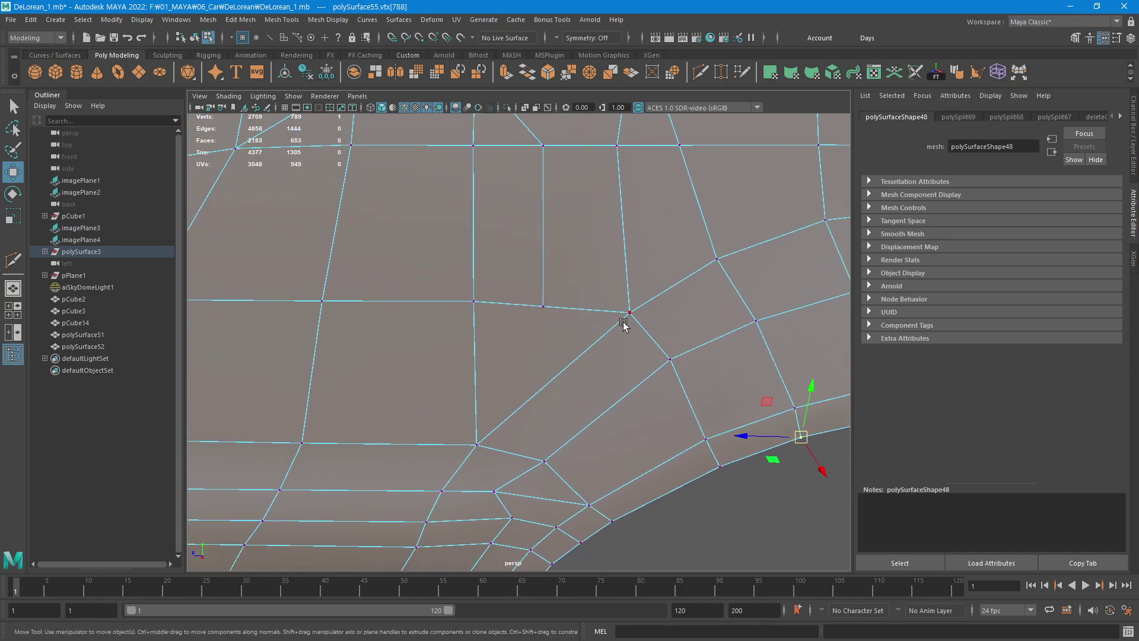
left_click(625, 318)
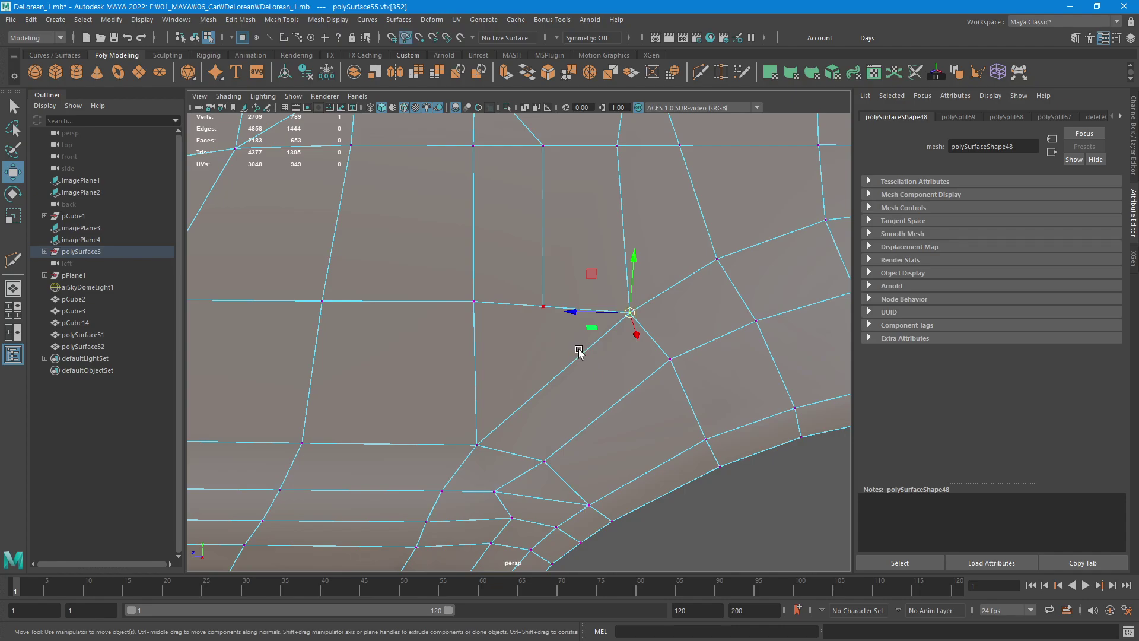
middle_click_drag(580, 351, 604, 355)
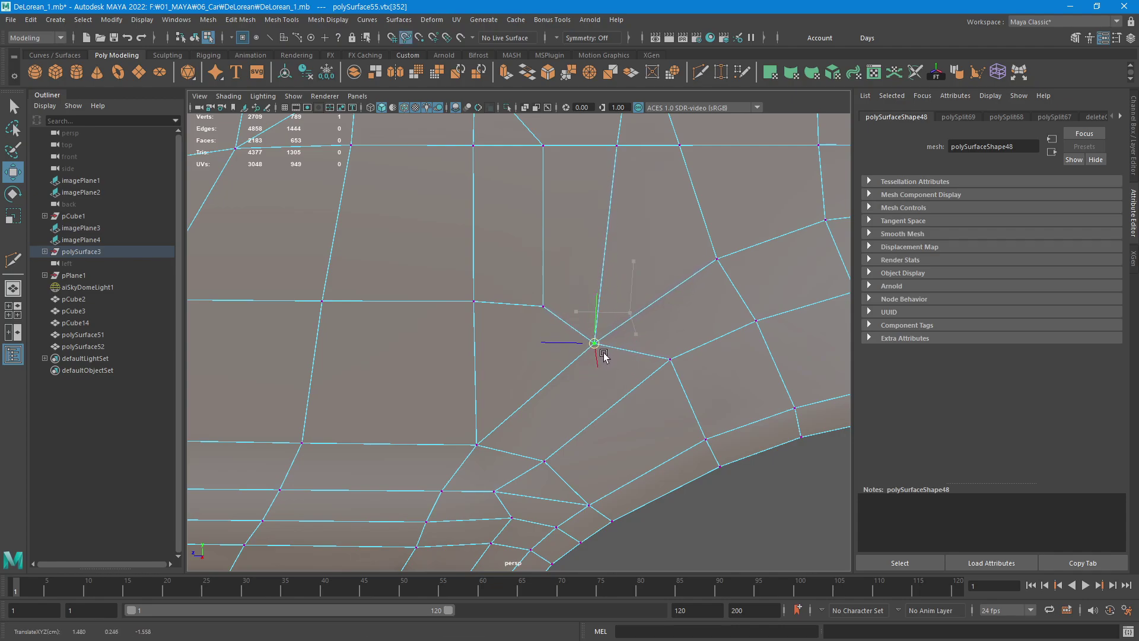
left_click(734, 262)
middle_click_drag(672, 291, 652, 306)
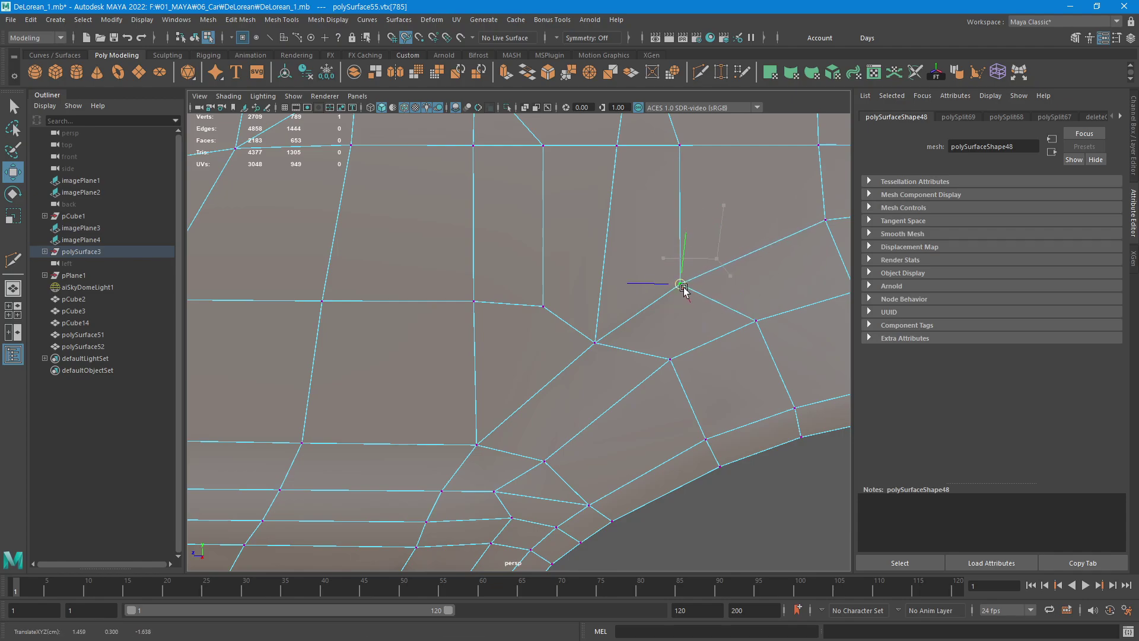
left_click(672, 369)
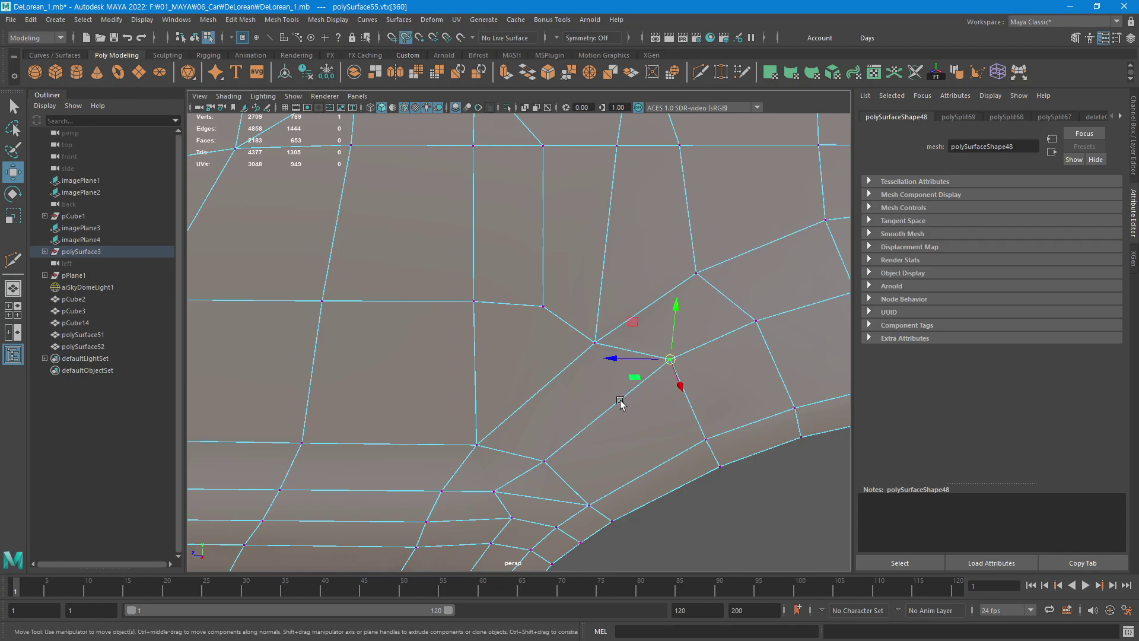
middle_click_drag(620, 402, 659, 402)
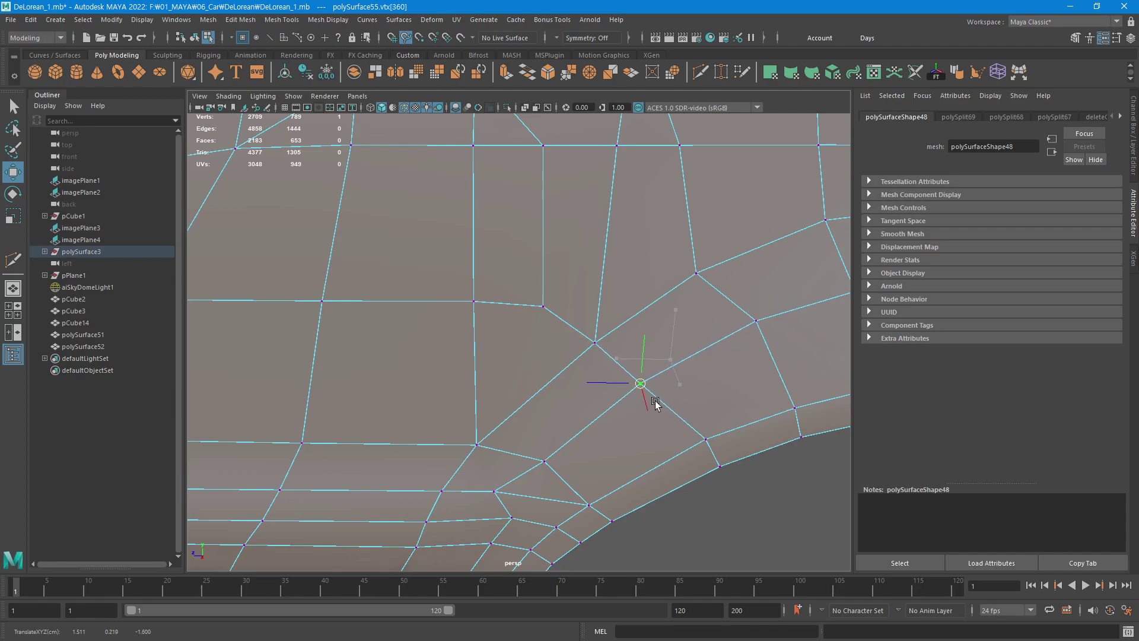
left_click(723, 446)
middle_click_drag(650, 478, 706, 455)
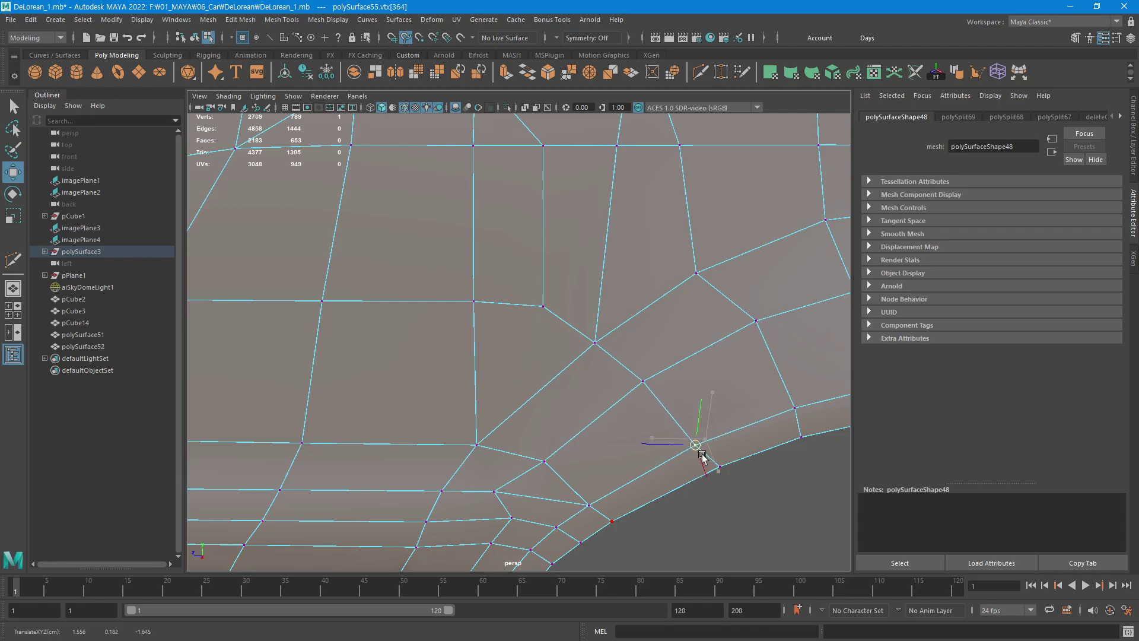
left_click(721, 467)
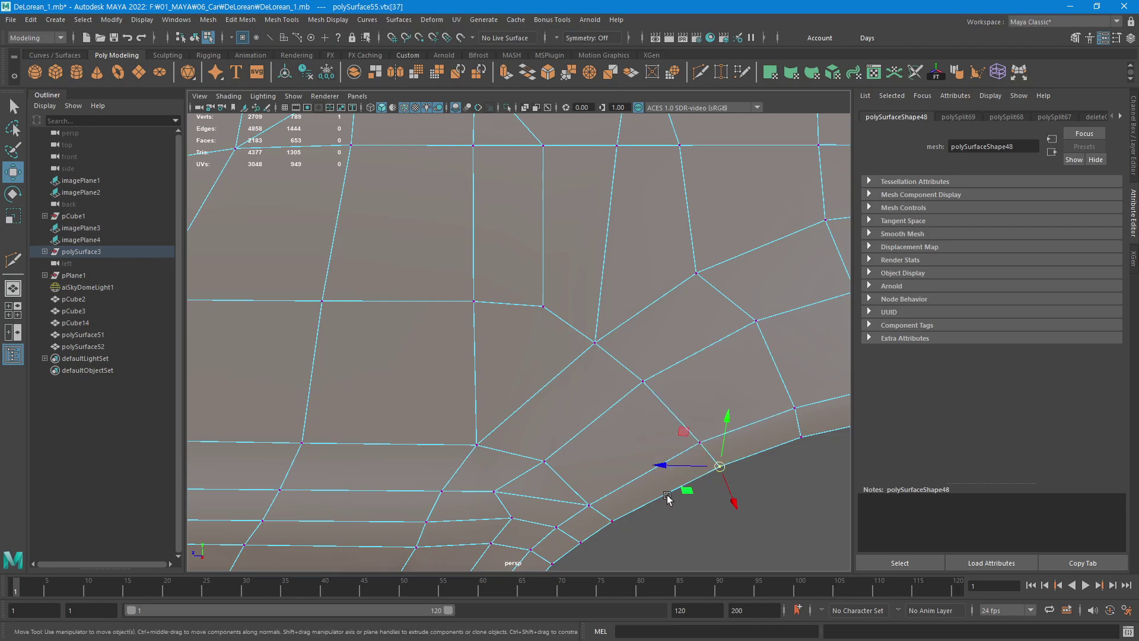
middle_click_drag(666, 496, 713, 478)
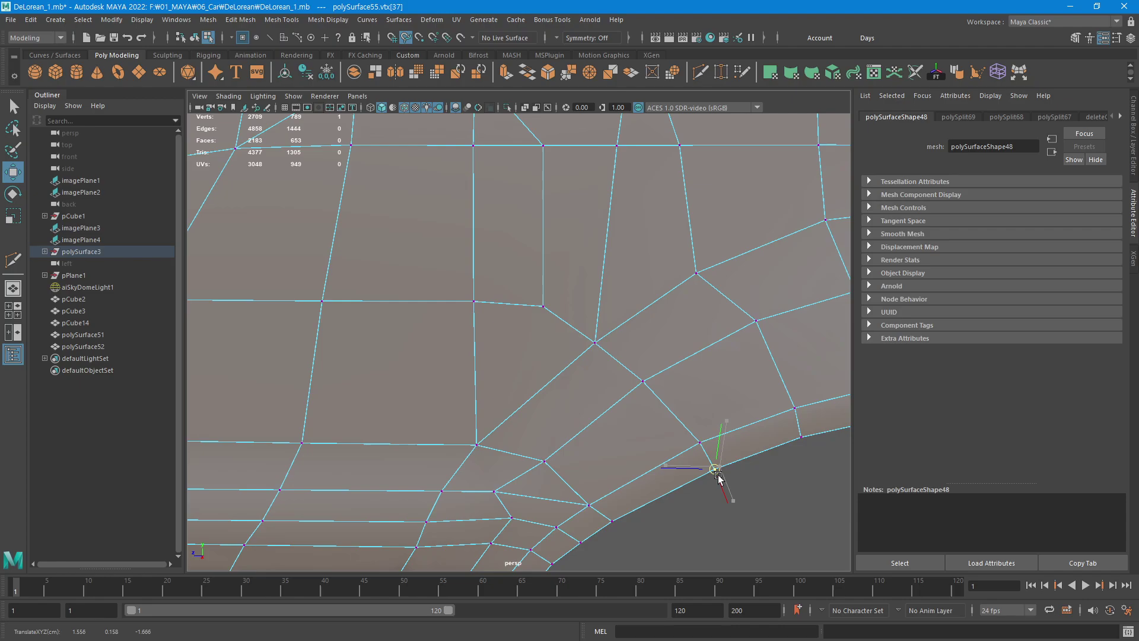
In the framed side view, align the inner-loop vertices with the arch reference curve.
key("space")
key("space")
key("f")
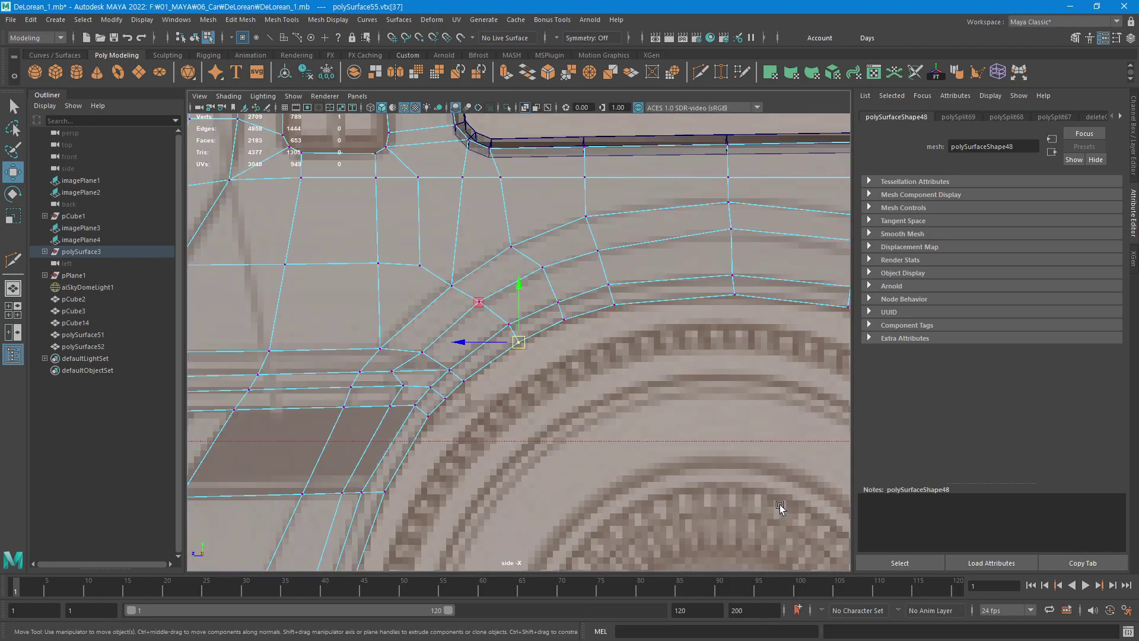
scroll(573, 376, "up", 2)
scroll(559, 348, "up", 2)
scroll(636, 311, "up", 2)
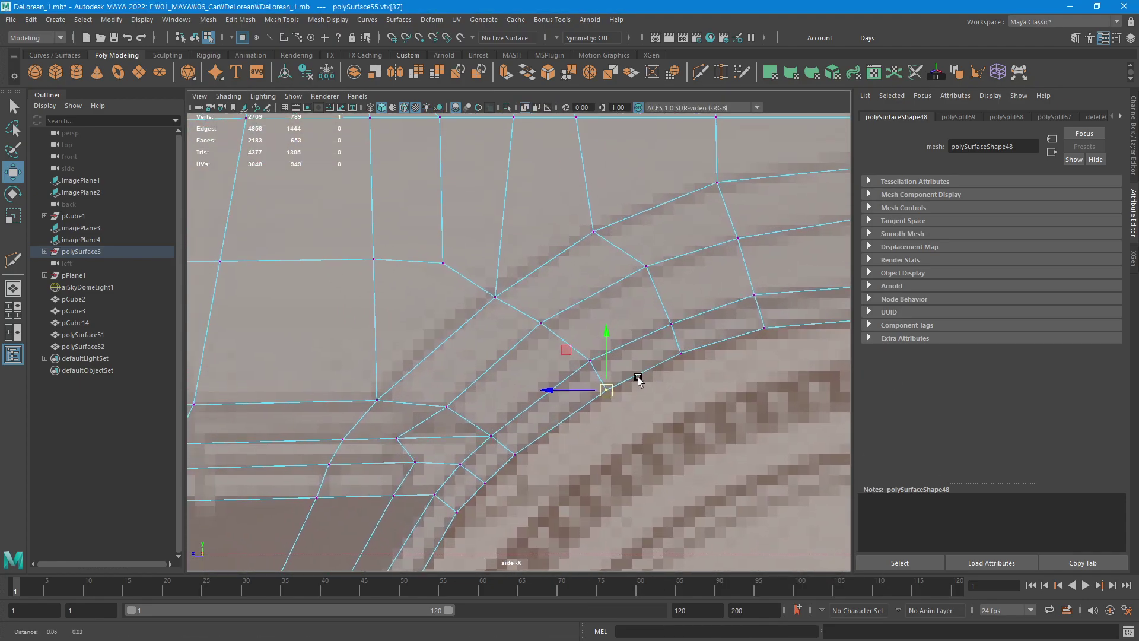
scroll(635, 310, "up", 1)
left_click(505, 316)
left_click_drag(495, 318, 486, 317)
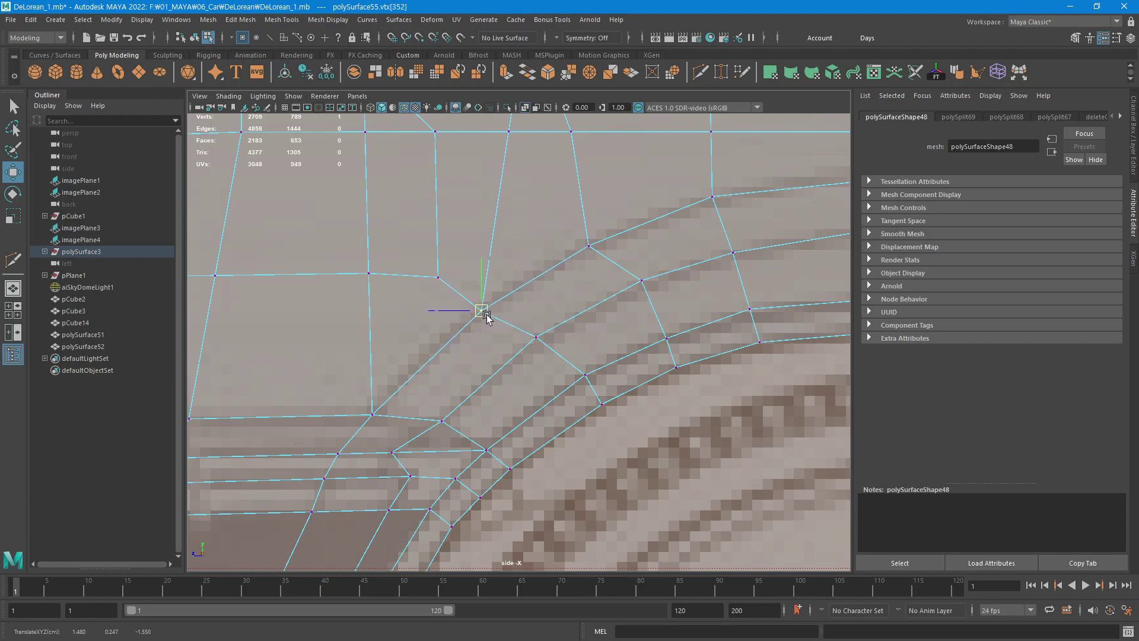
left_click_drag(591, 249, 585, 250)
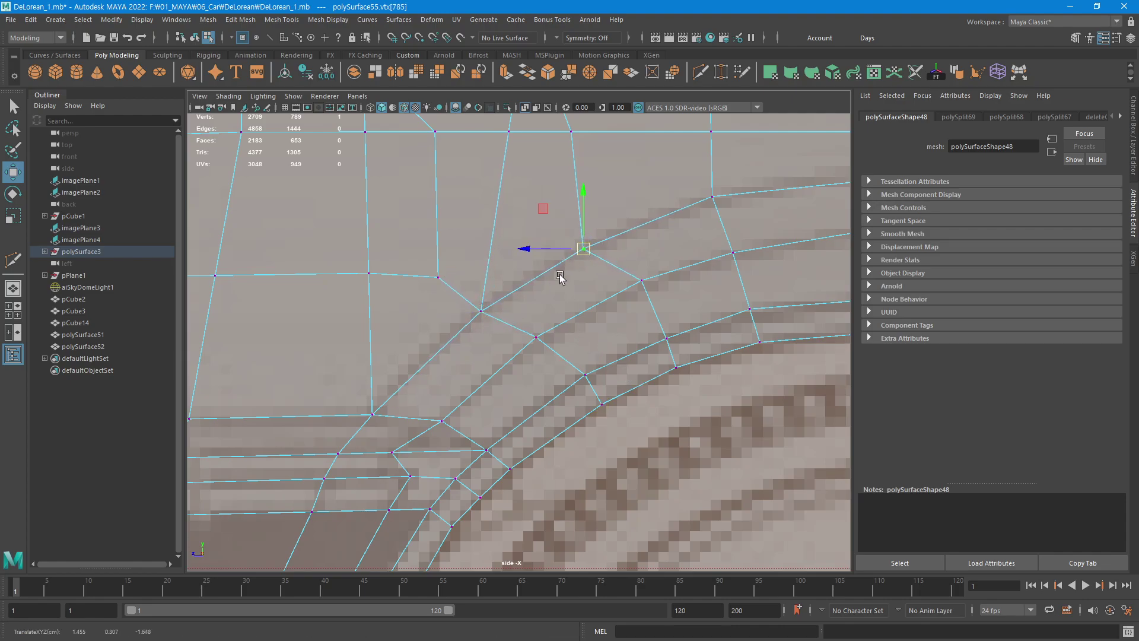
left_click(537, 340)
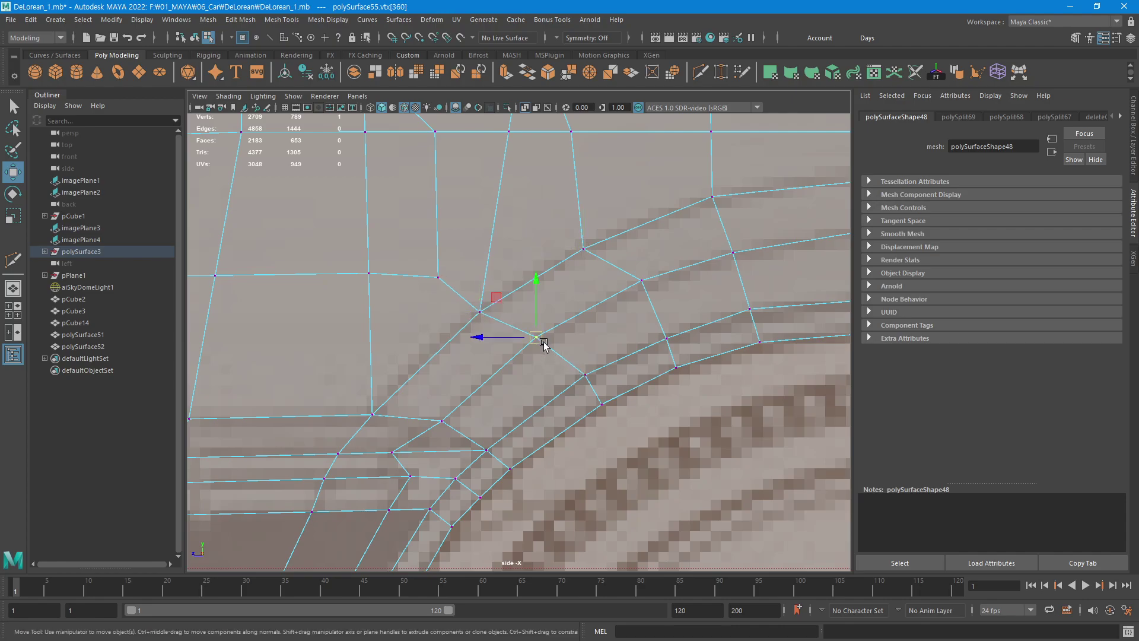
left_click_drag(542, 343, 541, 352)
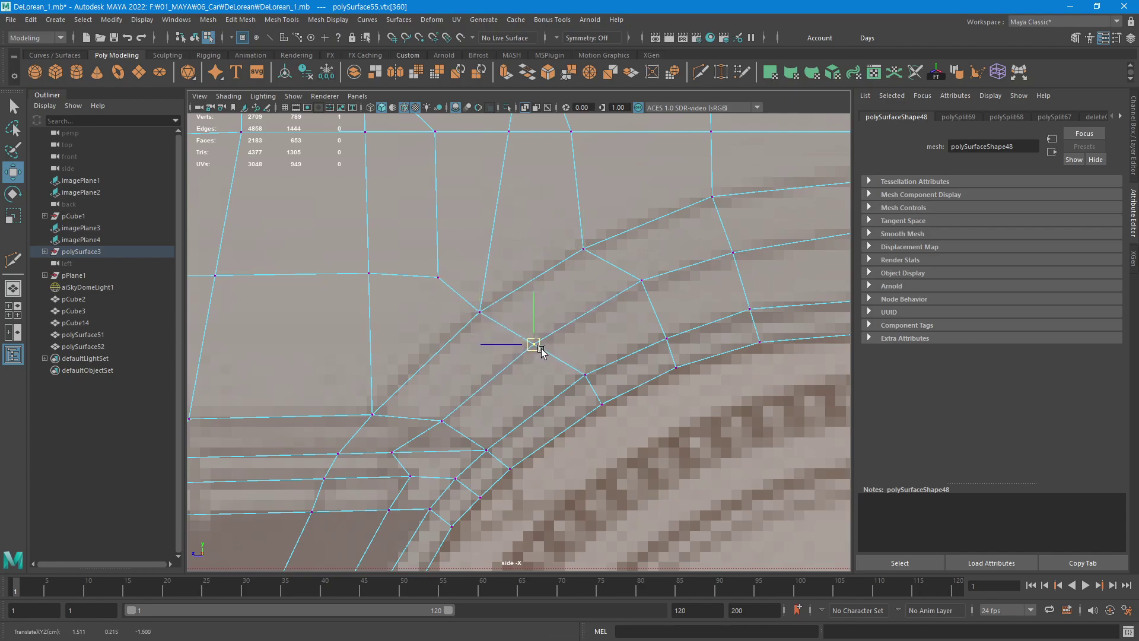
left_click(640, 295)
left_click_drag(643, 287, 630, 298)
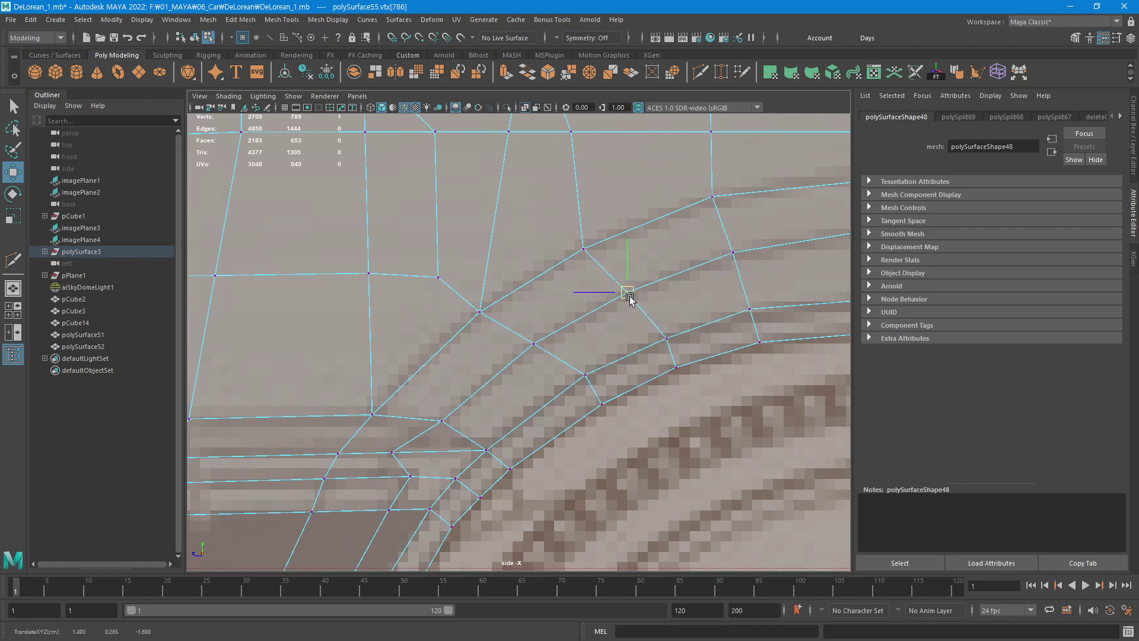
Nudge the outer arch-loop vertices down-left onto the reference to smooth the curve.
left_click(586, 380)
left_click_drag(589, 381, 584, 384)
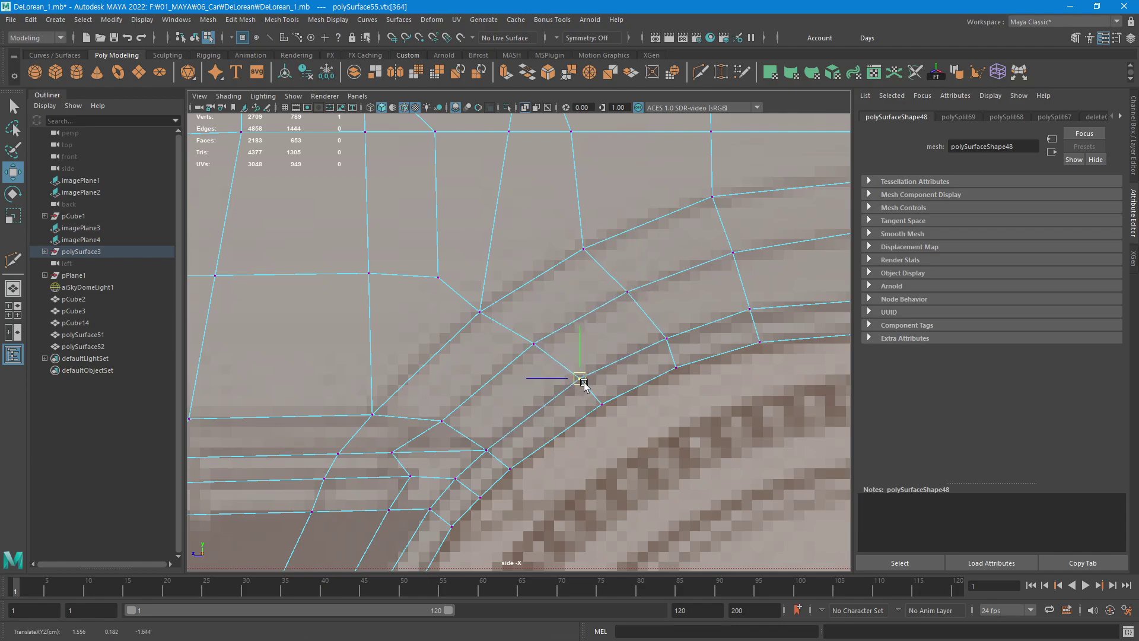
left_click(666, 340)
left_click_drag(665, 340, 657, 341)
left_click(602, 405)
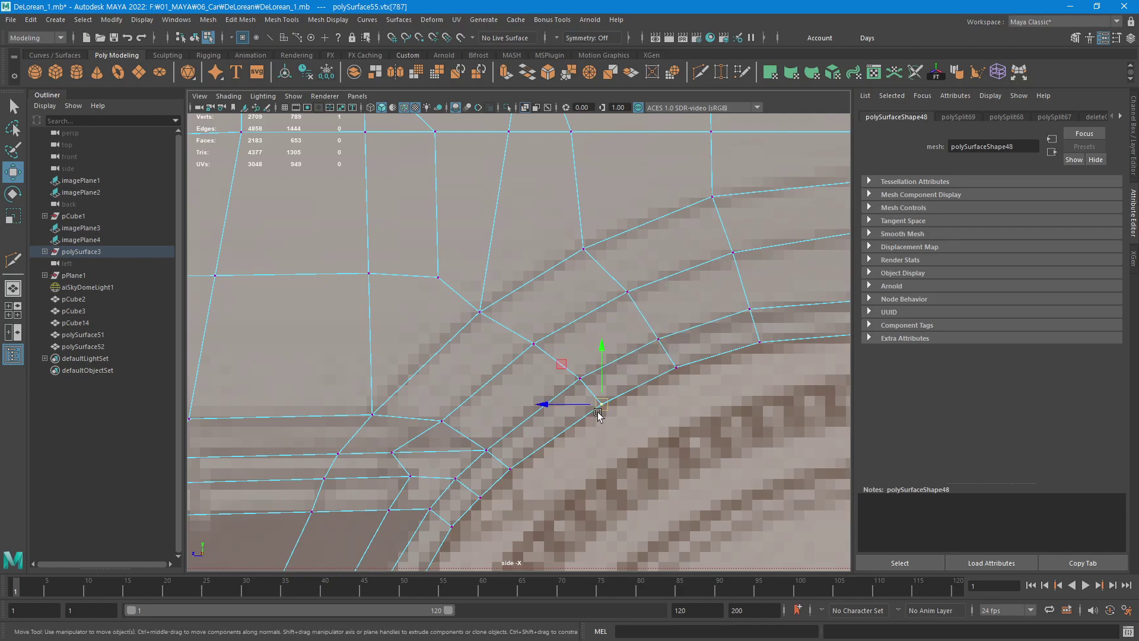
left_click_drag(598, 413, 588, 420)
left_click(680, 373)
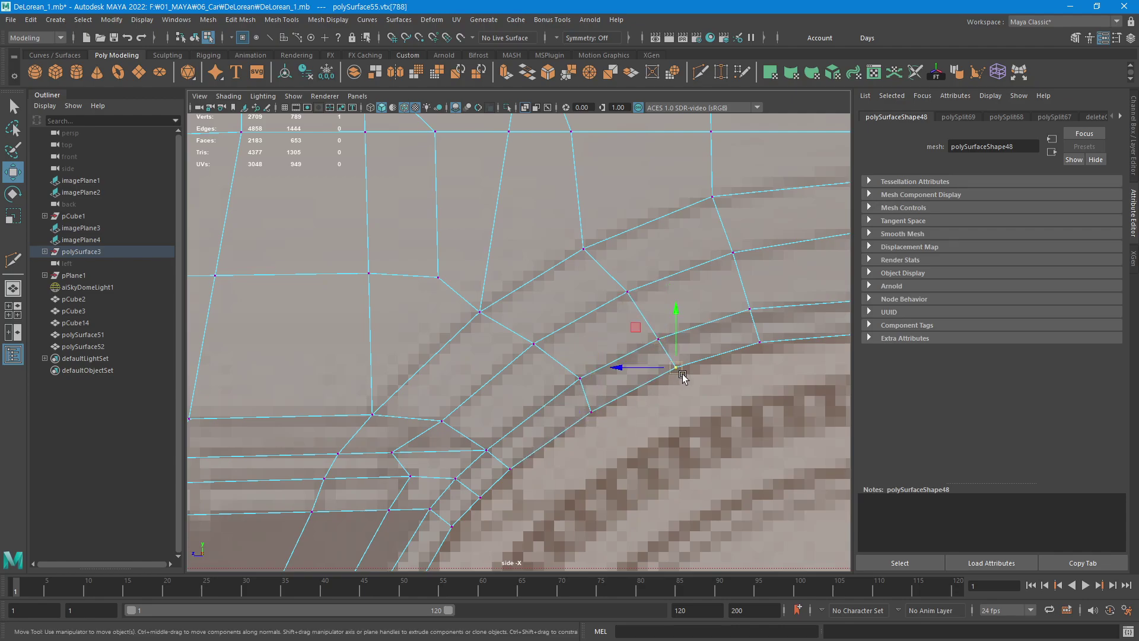
left_click_drag(682, 377, 678, 374)
left_click(583, 380)
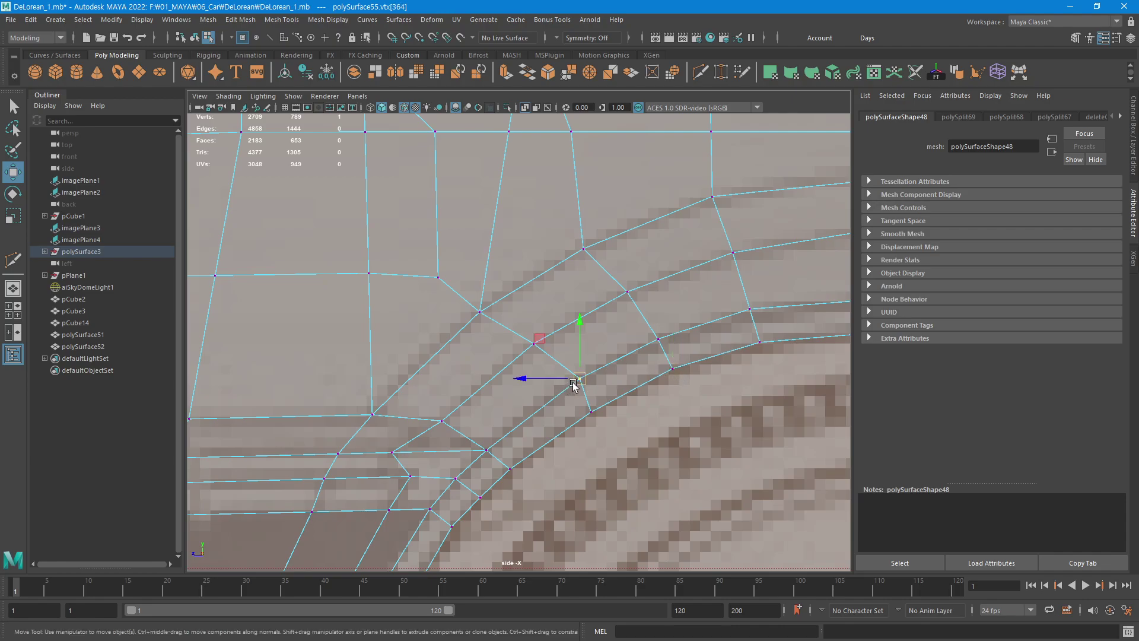
left_click_drag(583, 382, 573, 383)
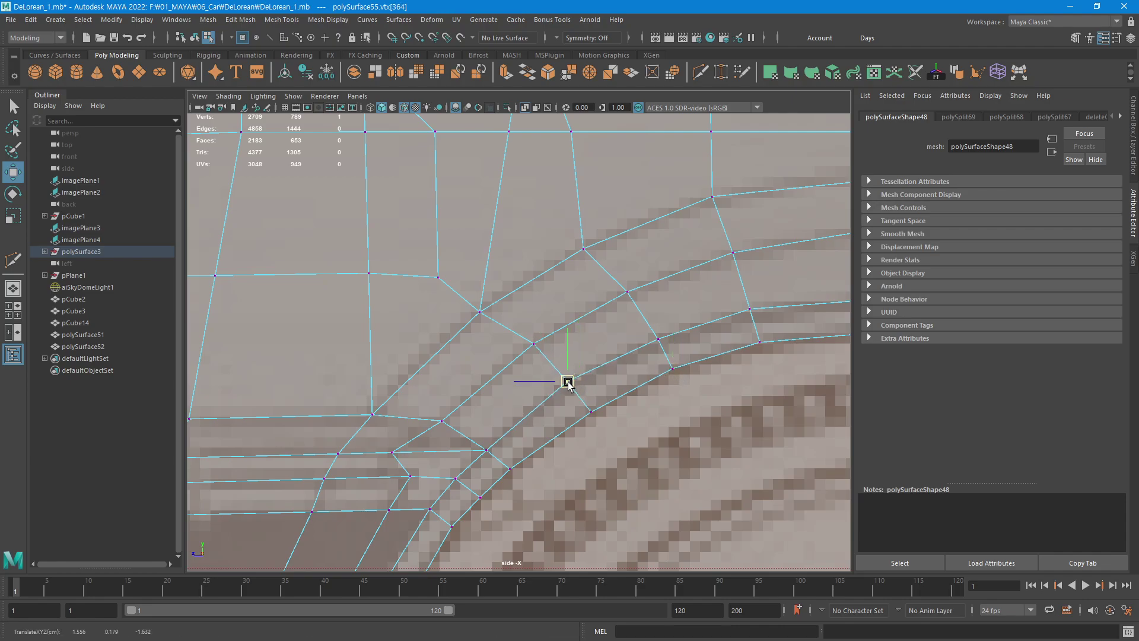
left_click(663, 449)
left_click(537, 350)
left_click_drag(534, 349, 531, 350)
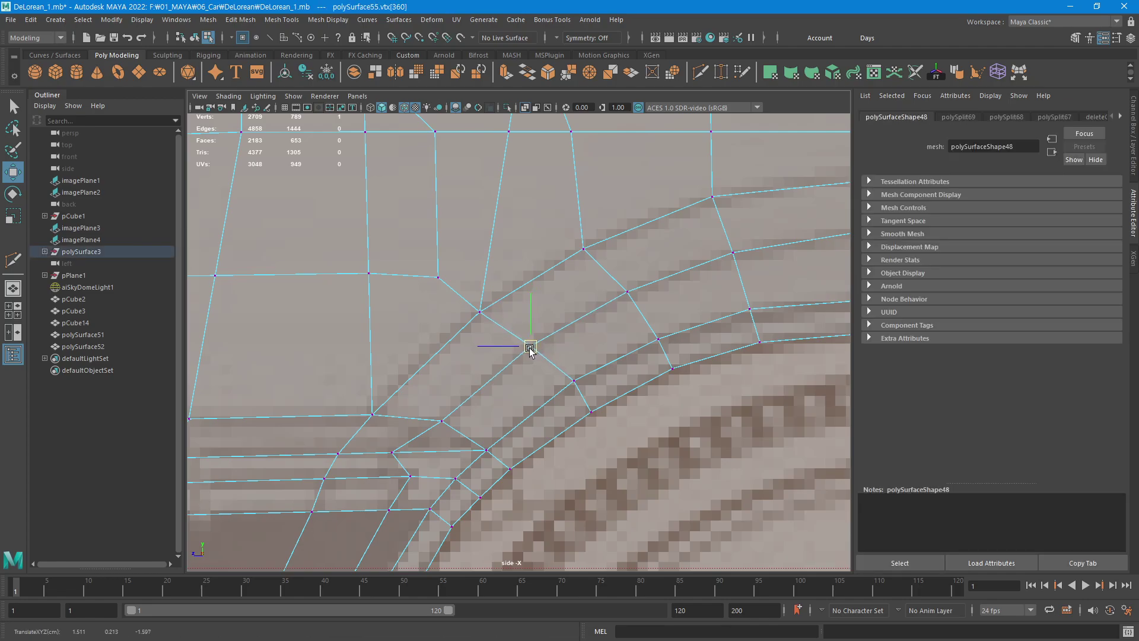
left_click(573, 386)
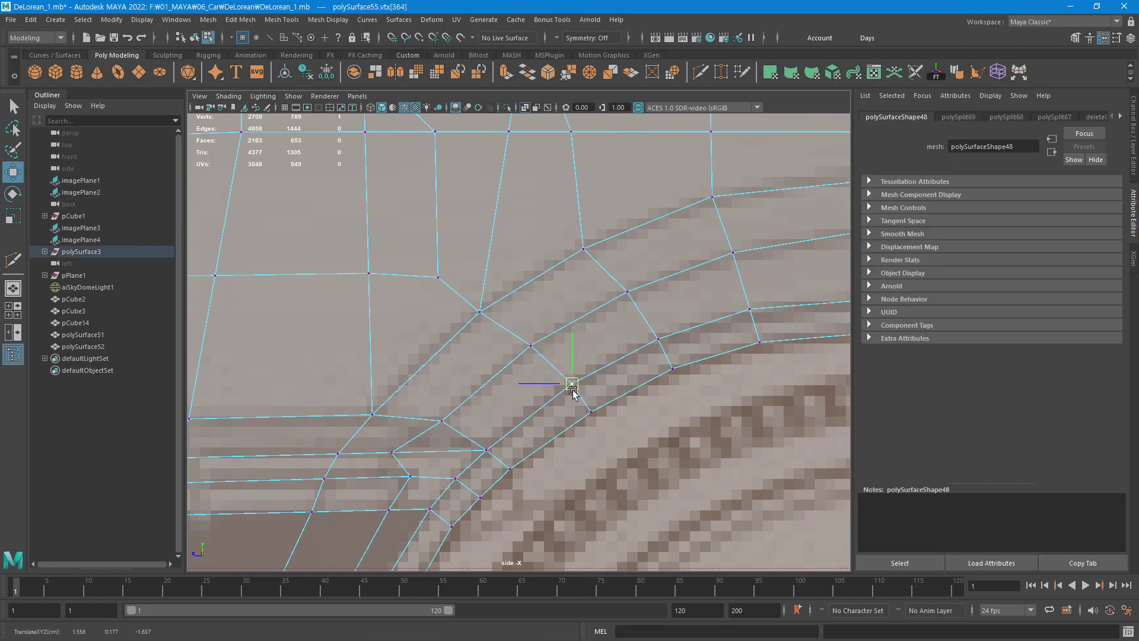
left_click(687, 470)
scroll(644, 399, "down", 2)
scroll(667, 381, "down", 2)
In the enlarged perspective view, slightly adjust two vertices on the upper panel edge.
key("space")
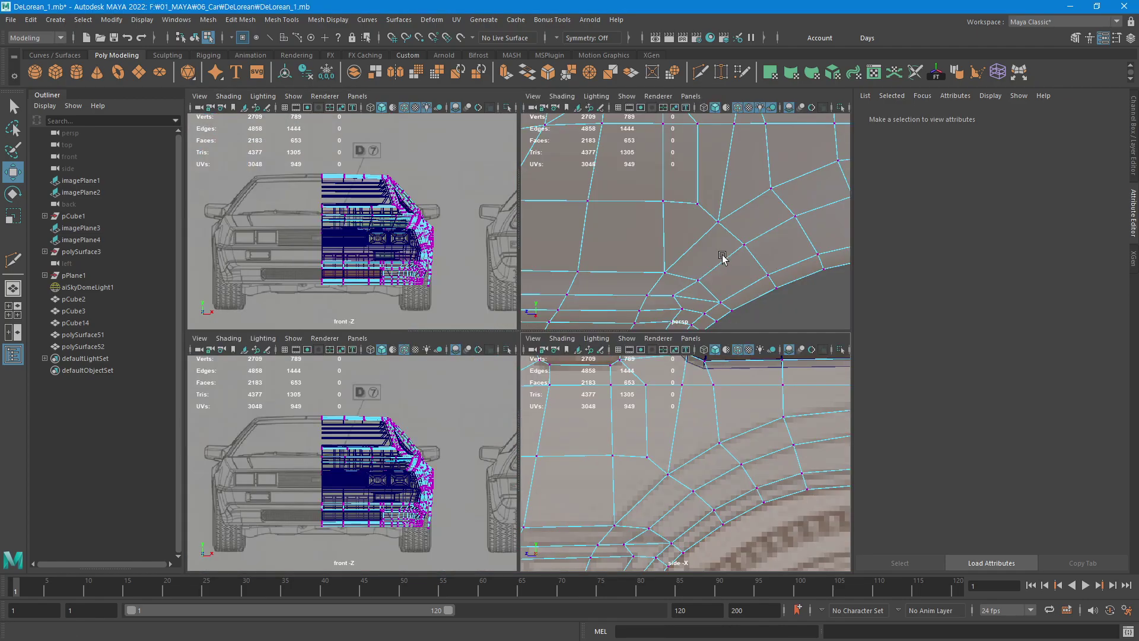
key("space")
mouse_move(671, 417)
left_mouse_down("alt")
mouse_move(615, 425)
mouse_move(651, 445)
mouse_move(714, 433)
mouse_move(758, 473)
mouse_move(882, 487)
mouse_move(809, 478)
mouse_move(496, 312)
mouse_move(528, 351)
mouse_move(524, 311)
left_mouse_up("alt")
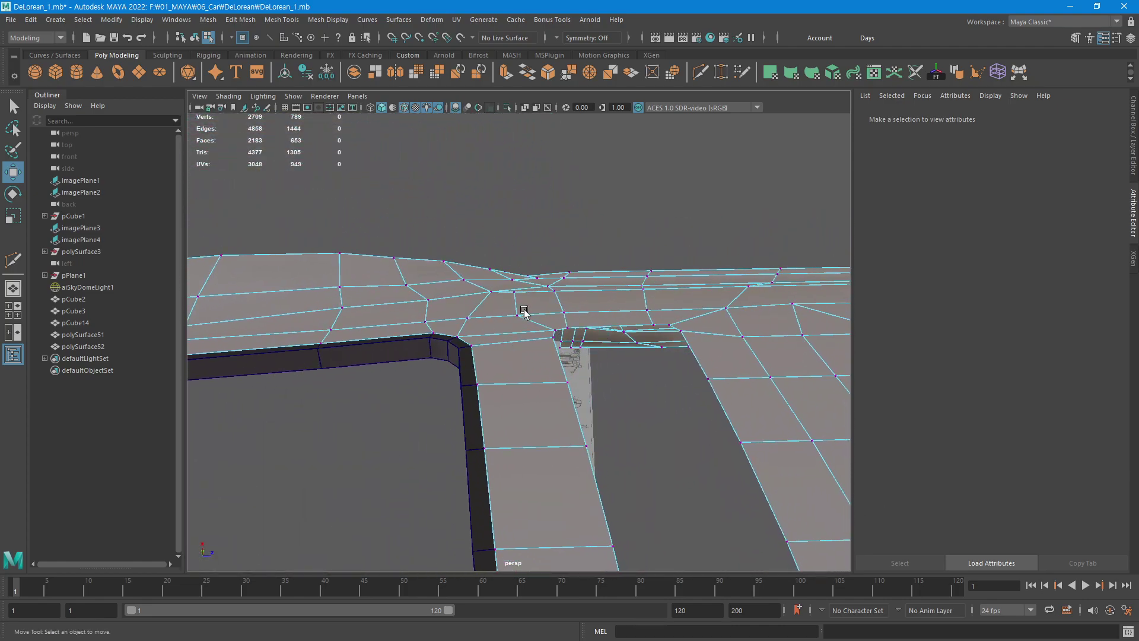
left_click(515, 291)
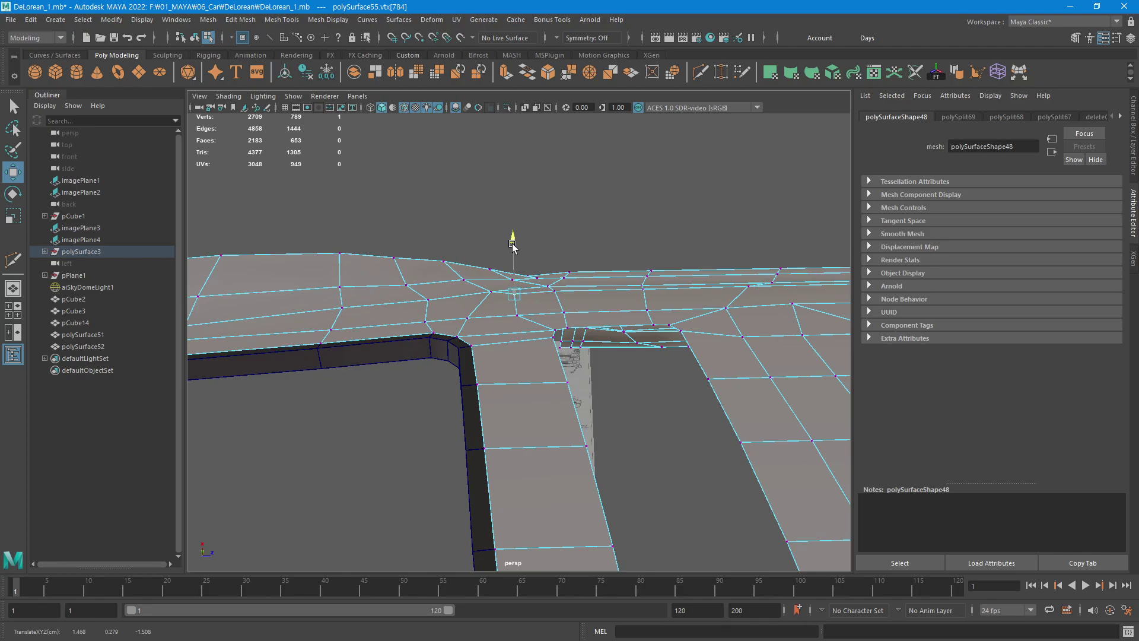
left_click(553, 289)
key("q")
key("w")
left_click_drag(550, 244, 550, 245)
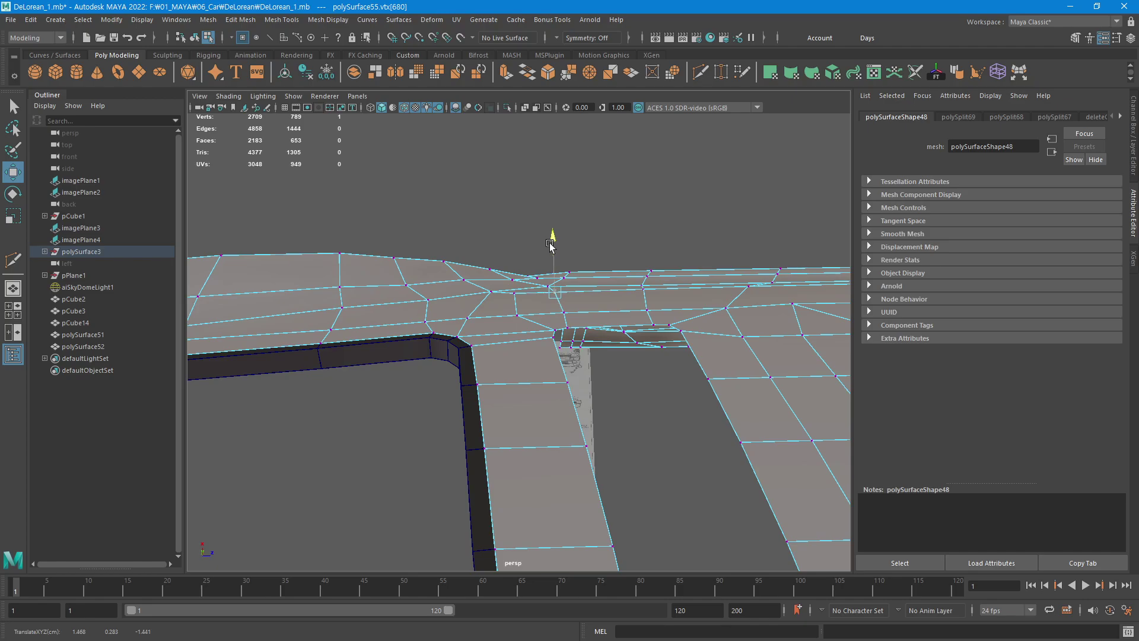
left_click(606, 197)
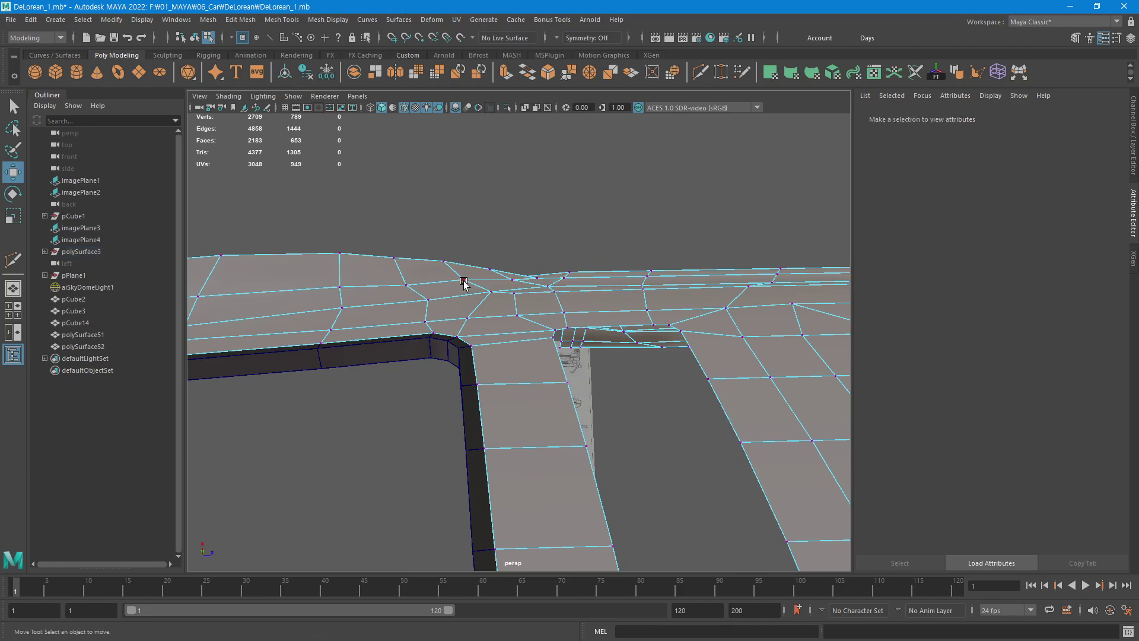
left_click(402, 285)
left_click_drag(406, 238, 406, 239)
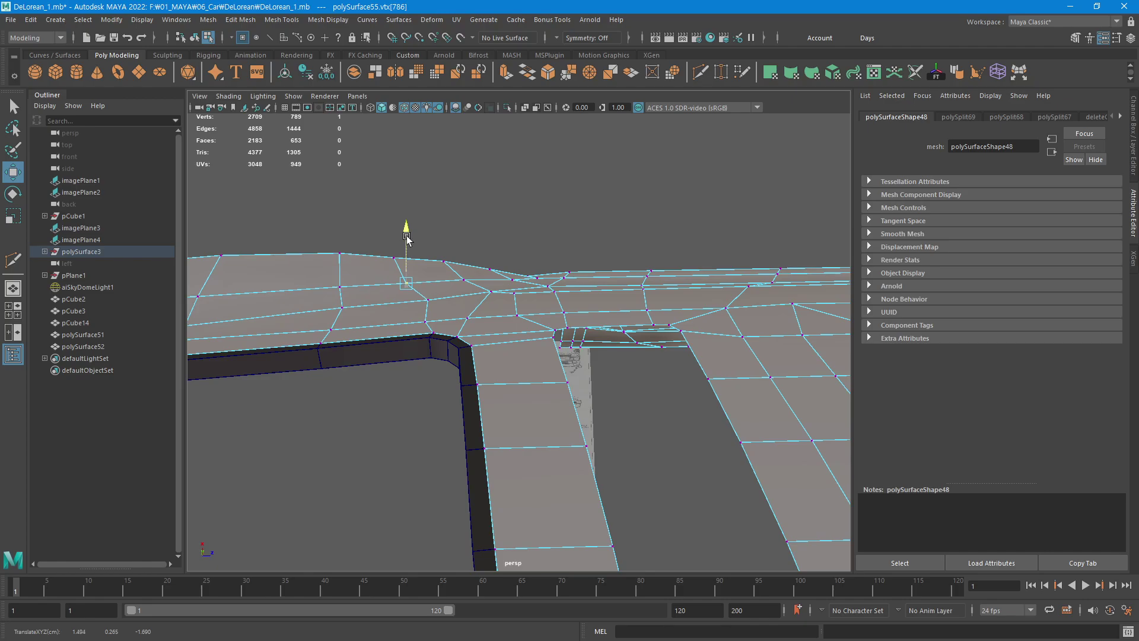
Raise the vertices along the window's lower corner to smooth the surface.
mouse_move(471, 305)
left_mouse_down("alt")
mouse_move(559, 255)
mouse_move(527, 227)
left_mouse_up("alt")
left_click(535, 272)
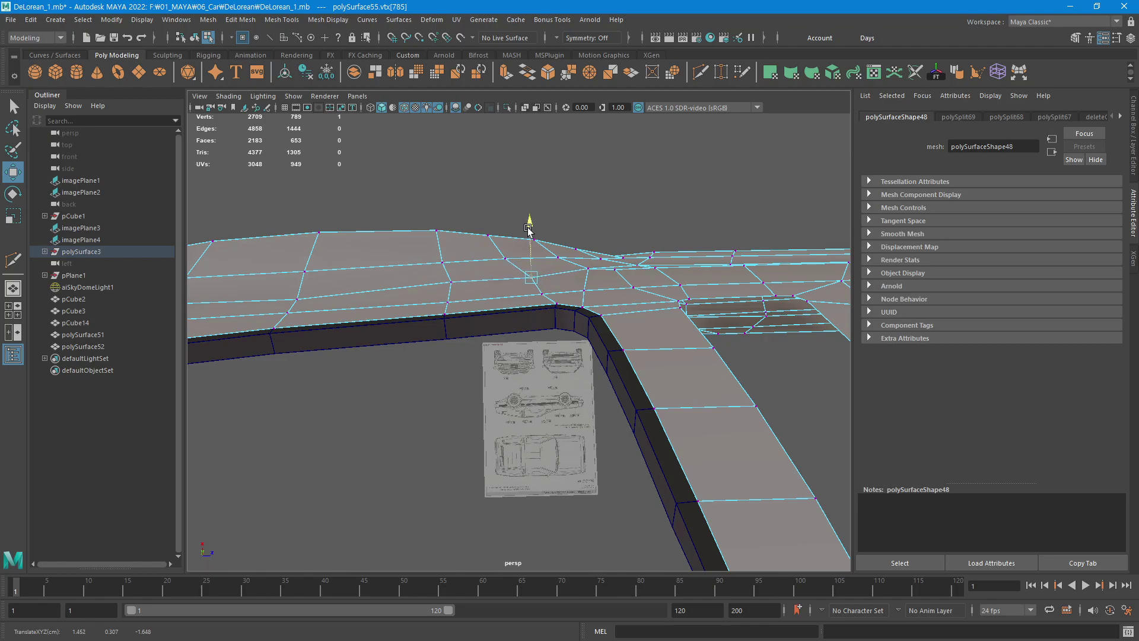
mouse_move(462, 299)
left_mouse_down()
mouse_move(443, 260)
mouse_move(451, 238)
left_mouse_up()
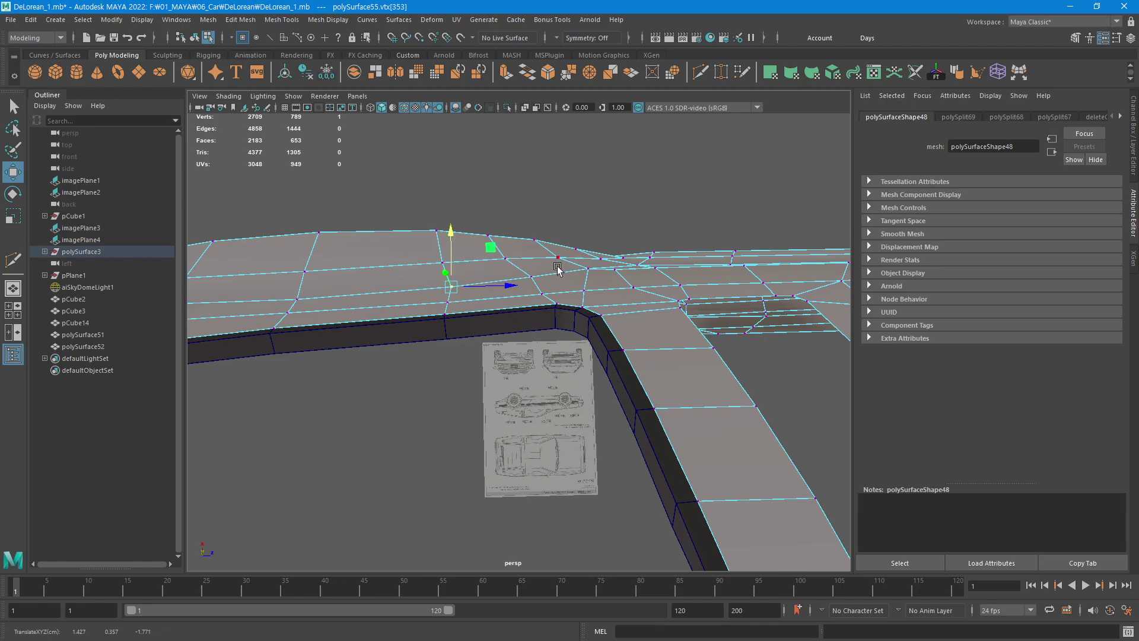
left_click(531, 277)
left_click_drag(530, 228, 527, 236)
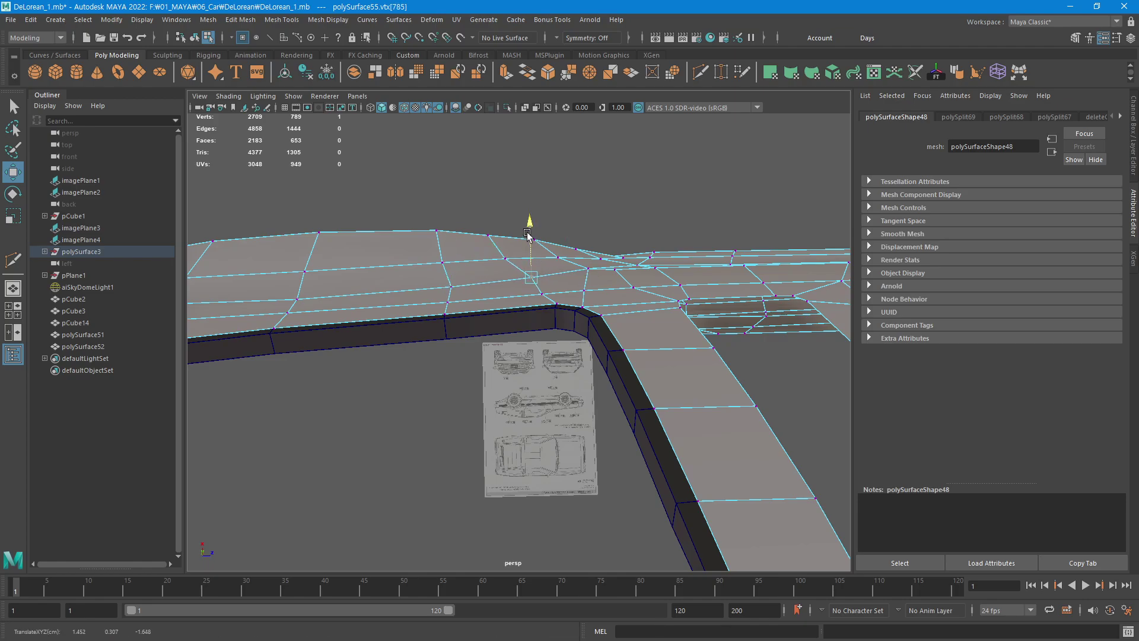
left_click(585, 265)
left_click(585, 226)
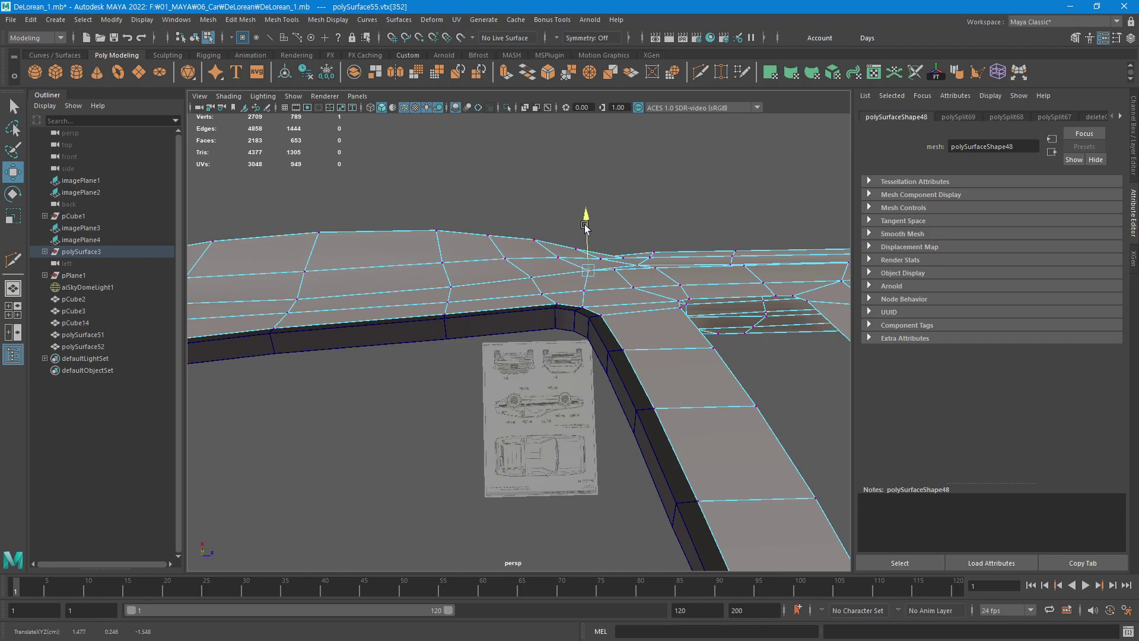
left_click(686, 190)
From another angle, slide the window-corner vertex to straighten the corner edge flow.
mouse_move(674, 305)
left_mouse_down("alt")
mouse_move(485, 333)
mouse_move(570, 315)
mouse_move(539, 322)
mouse_move(300, 261)
mouse_move(661, 287)
mouse_move(376, 332)
mouse_move(427, 315)
mouse_move(422, 341)
mouse_move(519, 302)
mouse_move(632, 308)
mouse_move(616, 334)
mouse_move(682, 333)
mouse_move(723, 366)
left_mouse_up("alt")
key("q")
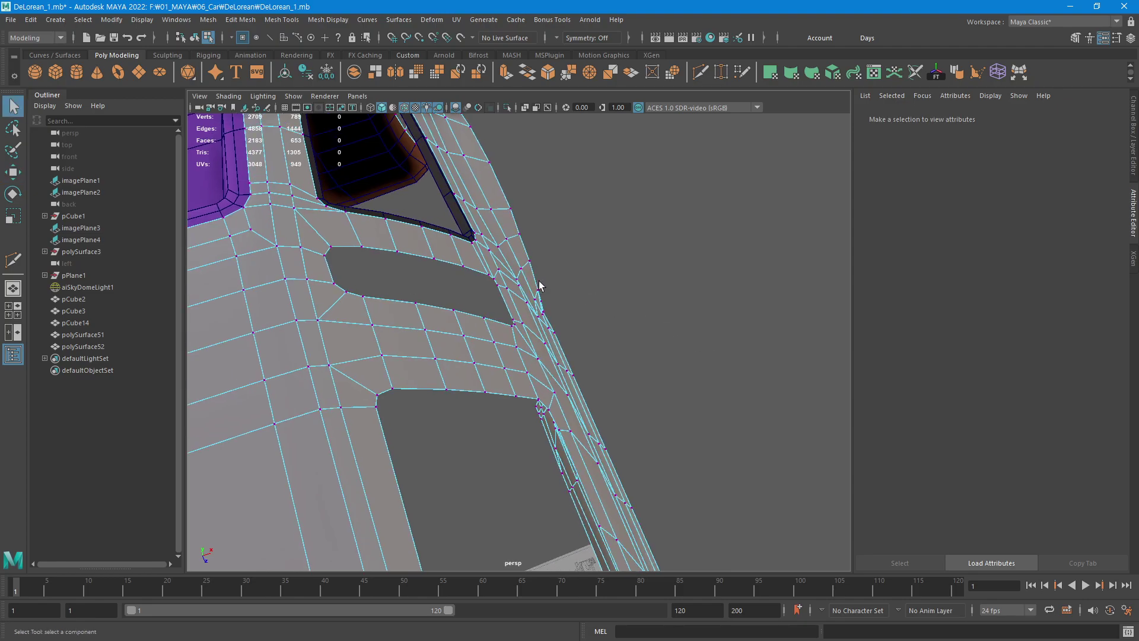
left_click(519, 280)
scroll(721, 354, "up", 3)
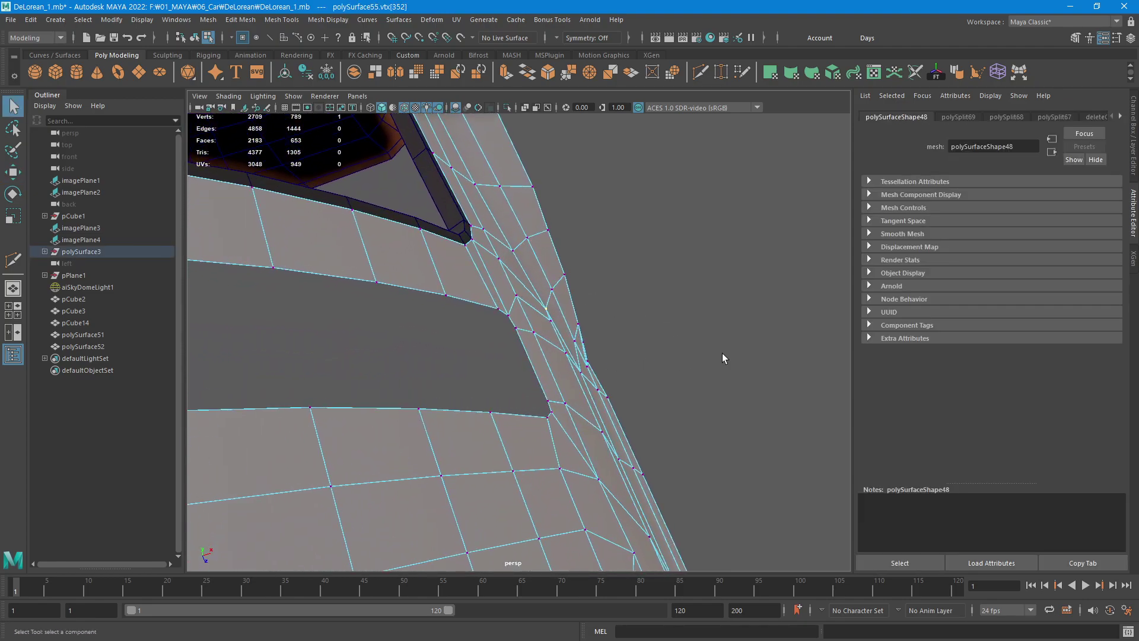
middle_click_drag(721, 354, 592, 386, "alt")
key("w")
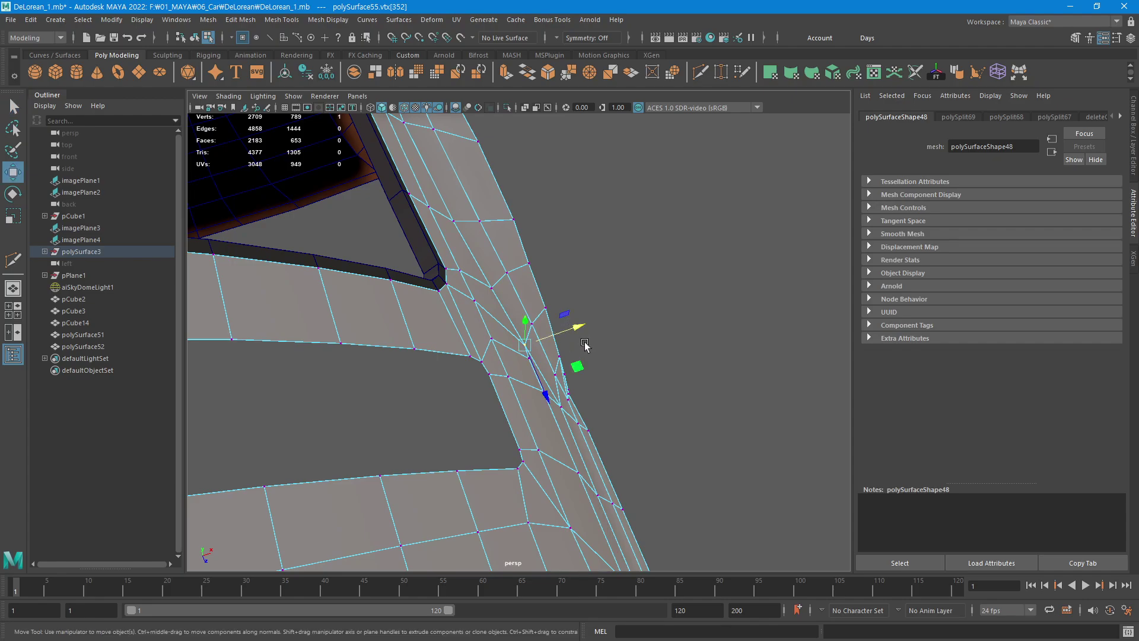
left_click_drag(564, 413, 617, 391)
left_click(679, 332)
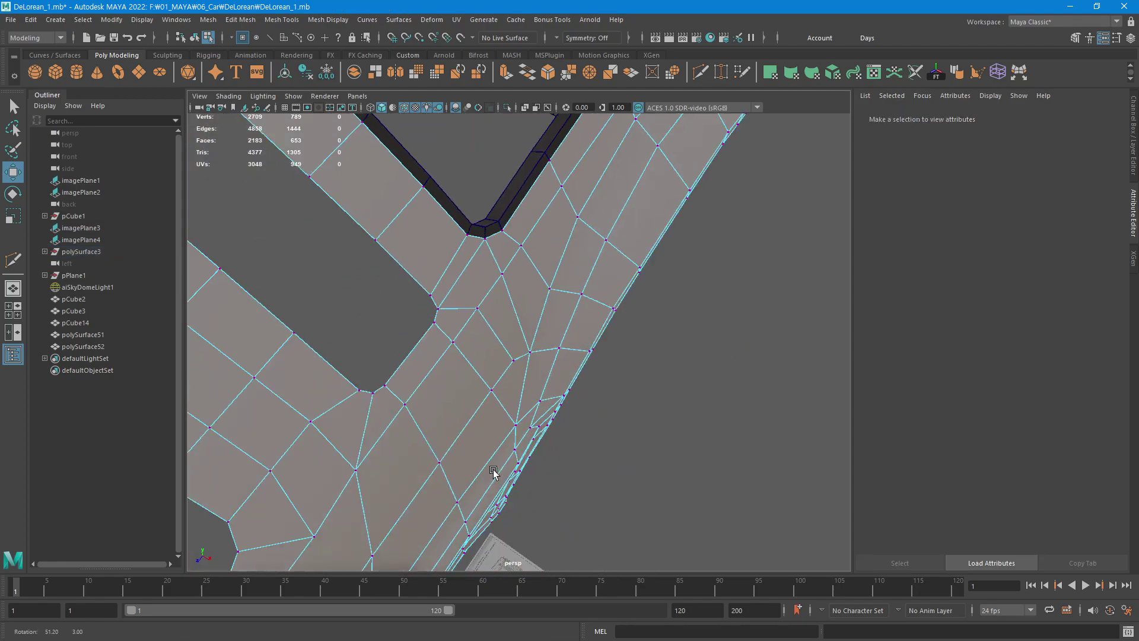
mouse_move(679, 333)
left_mouse_down("alt")
mouse_move(406, 418)
mouse_move(427, 447)
mouse_move(546, 432)
mouse_move(417, 442)
mouse_move(457, 471)
mouse_move(549, 447)
mouse_move(473, 447)
mouse_move(508, 453)
mouse_move(559, 433)
left_mouse_up("alt")
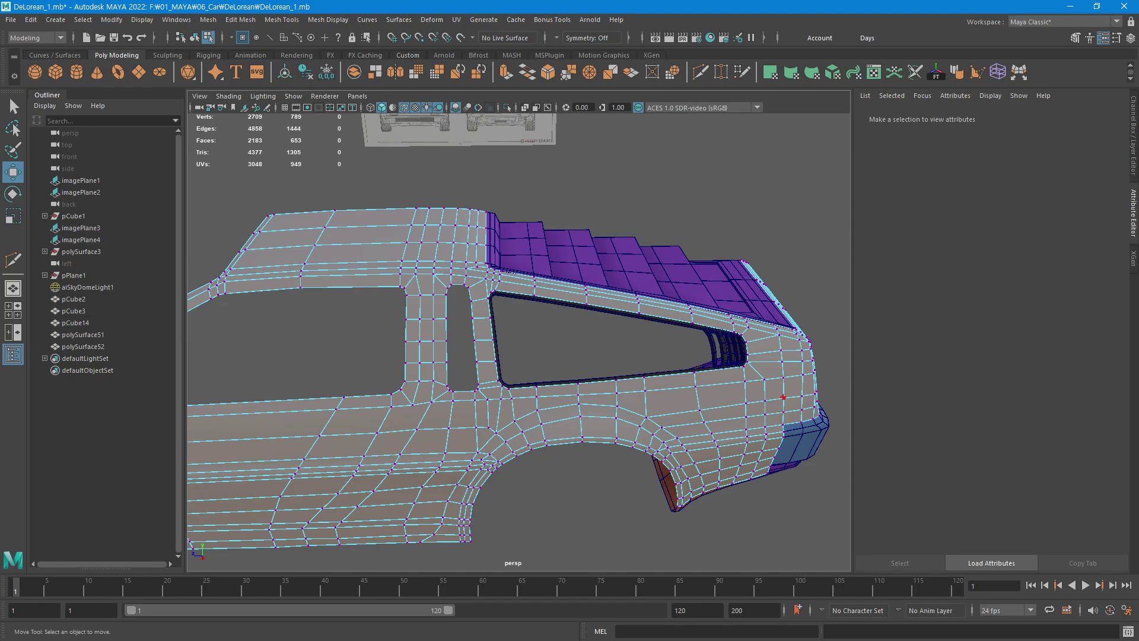
left_click_drag(755, 401, 471, 404)
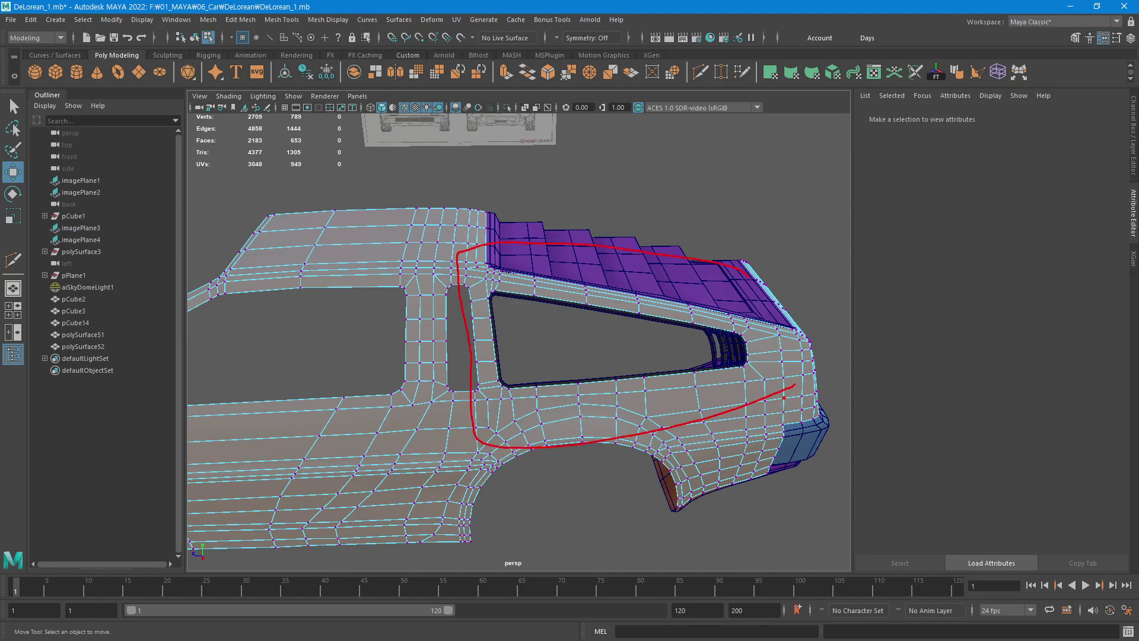
key("Escape")
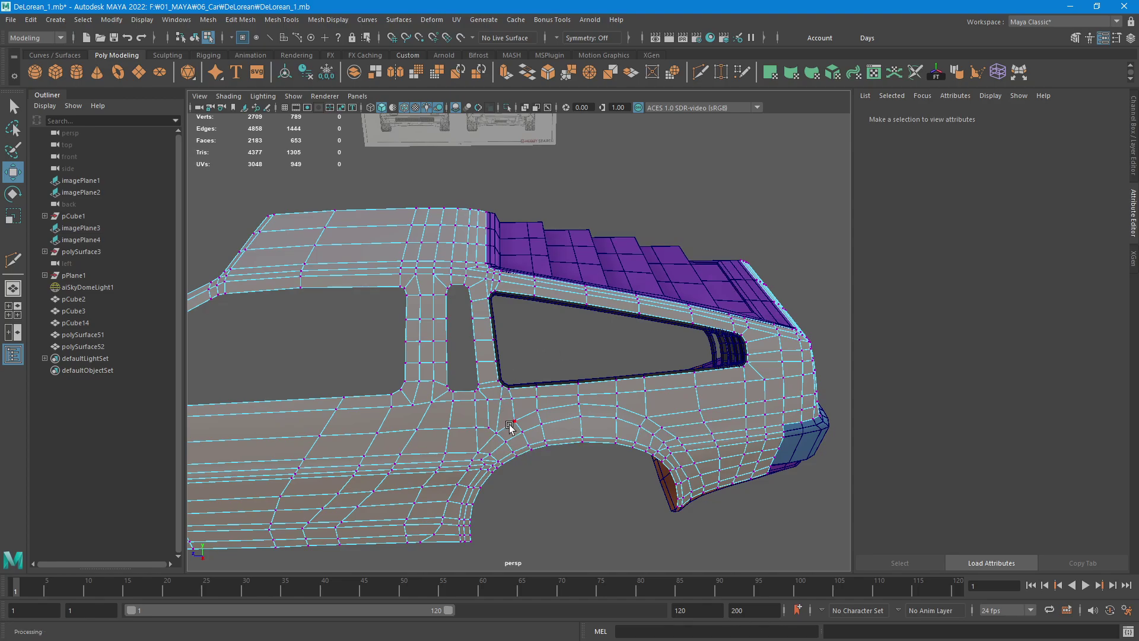
mouse_move(508, 410)
right_mouse_down("alt")
mouse_move(491, 394)
mouse_move(657, 389)
mouse_move(520, 438)
mouse_move(779, 396)
right_mouse_up("alt")
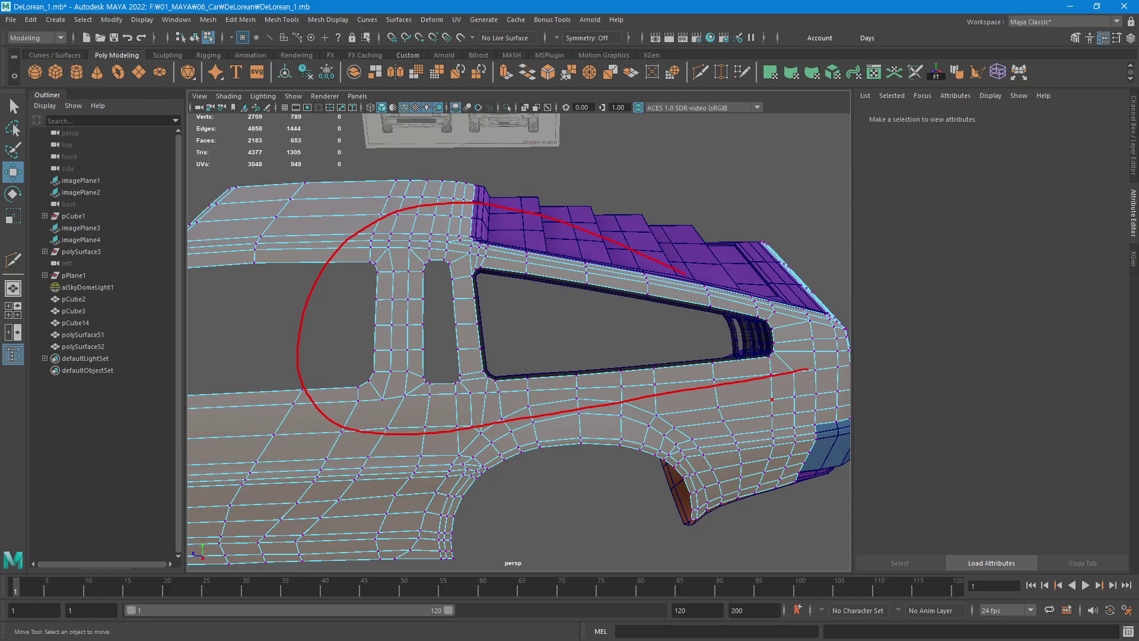
key("Escape")
scroll(457, 414, "up", 3)
scroll(486, 363, "up", 2)
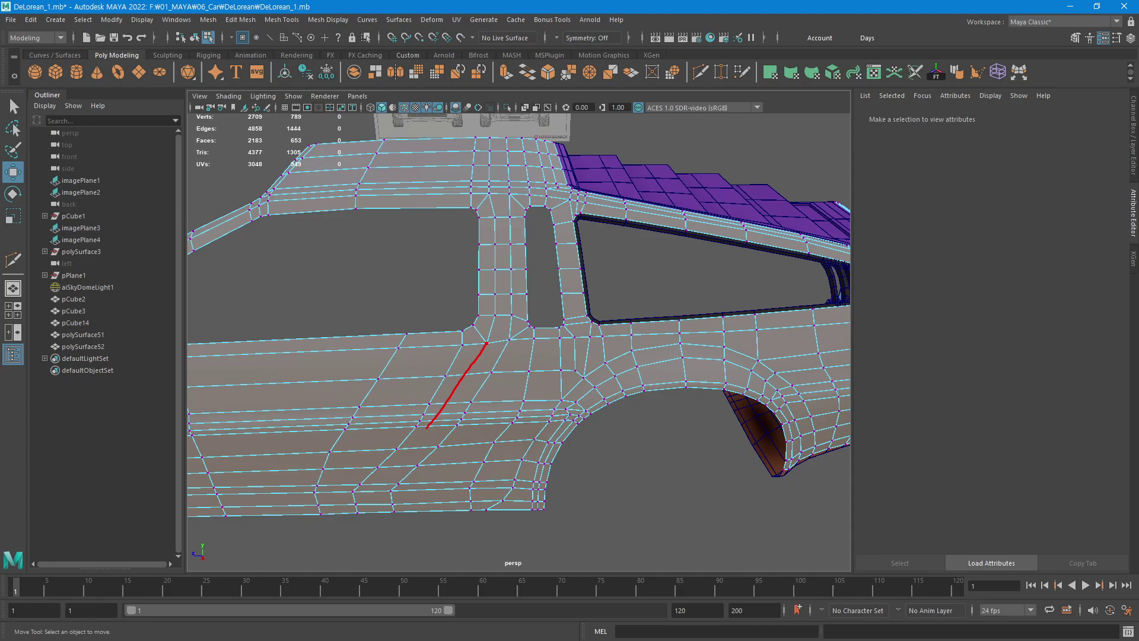
key("Escape")
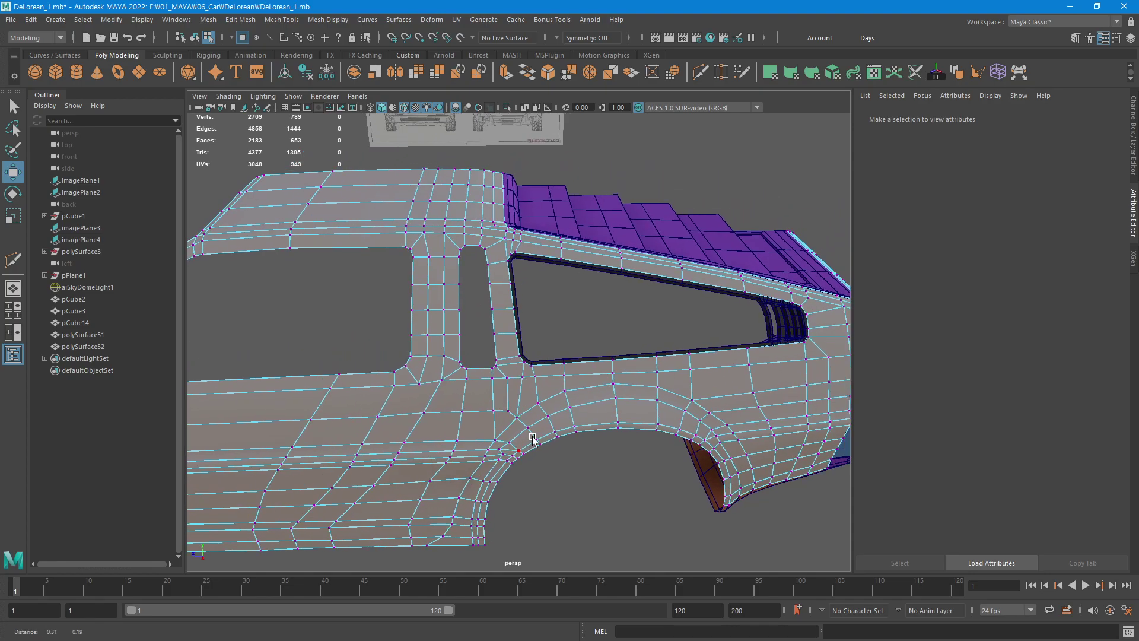
mouse_move(560, 410)
left_mouse_down("alt")
mouse_move(469, 427)
mouse_move(585, 416)
mouse_move(453, 389)
mouse_move(498, 407)
mouse_move(582, 400)
mouse_move(586, 382)
left_mouse_up("alt")
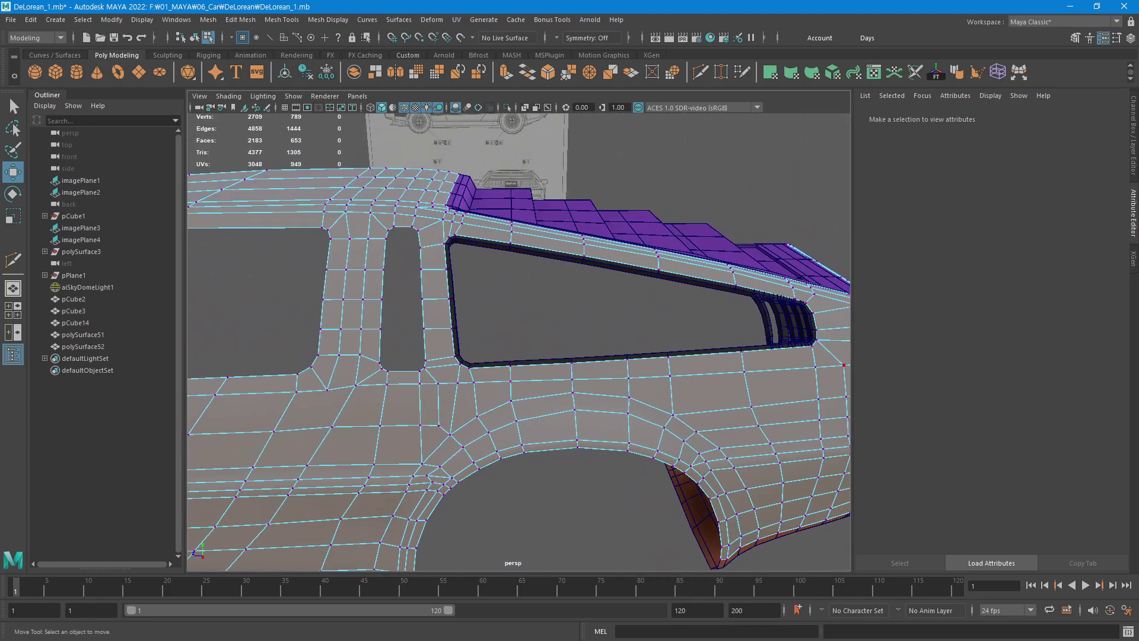
scroll(519, 342, "up", 3)
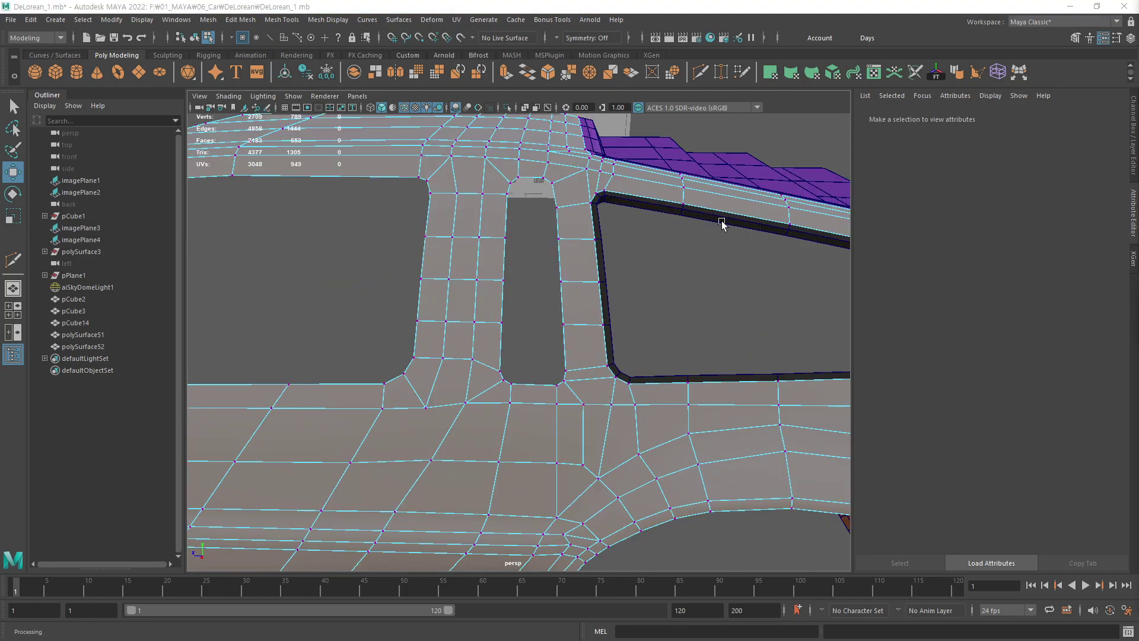
Select the full border edge loop around the vent slot.
scroll(660, 333, "up", 1)
scroll(673, 323, "up", 1)
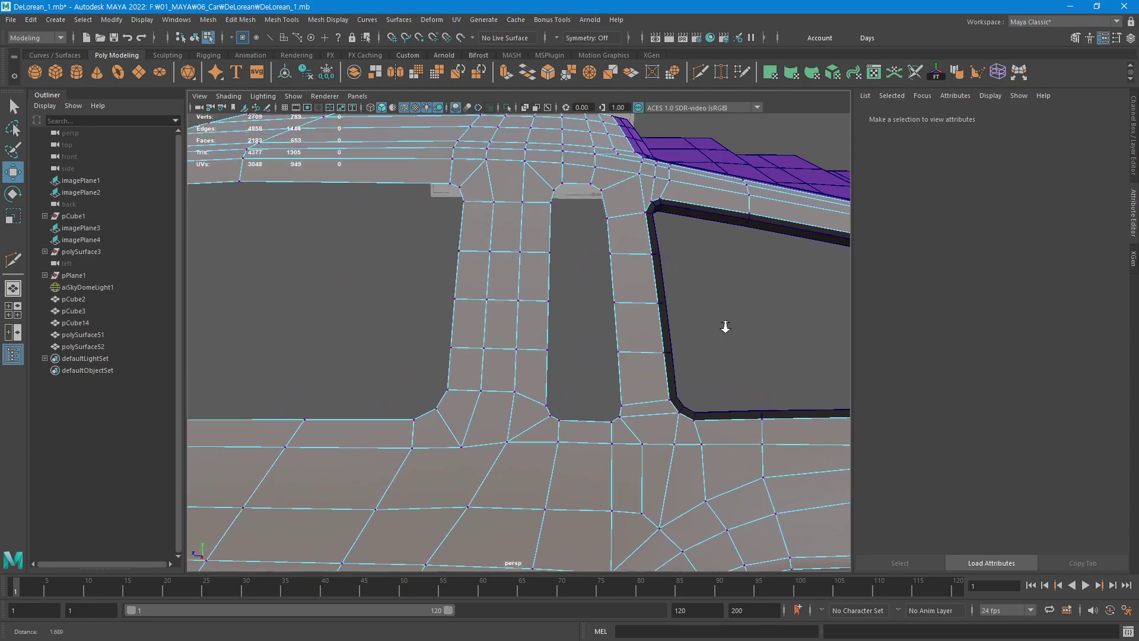
scroll(725, 323, "up", 1)
scroll(697, 341, "up", 1)
key("F10")
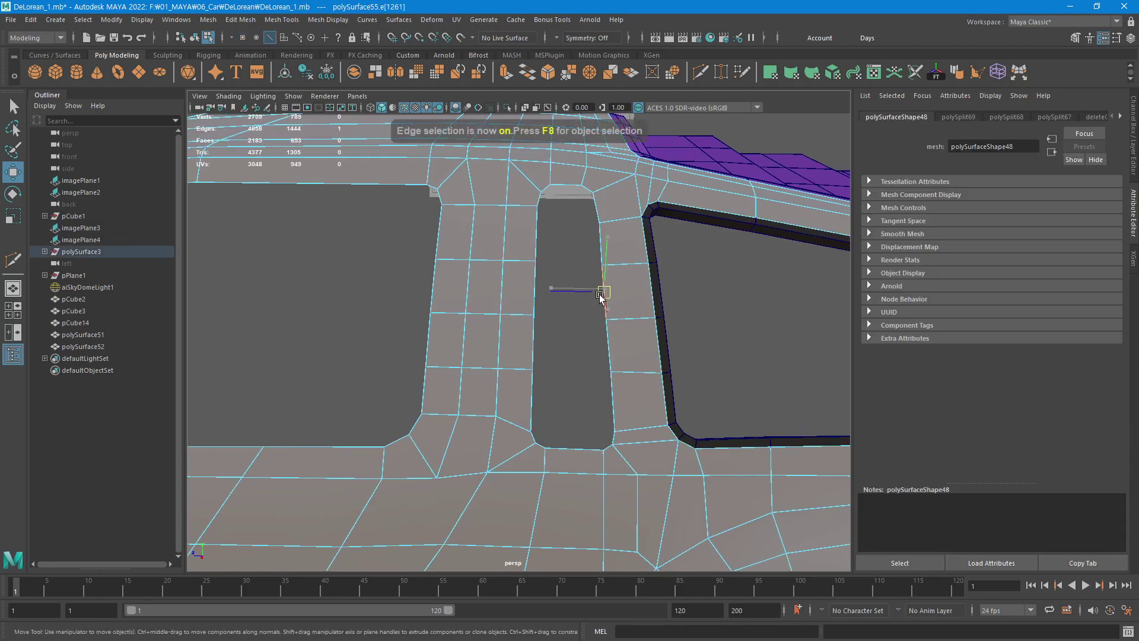
left_click(600, 289)
left_click_drag(601, 289, 737, 385, "alt")
key("q")
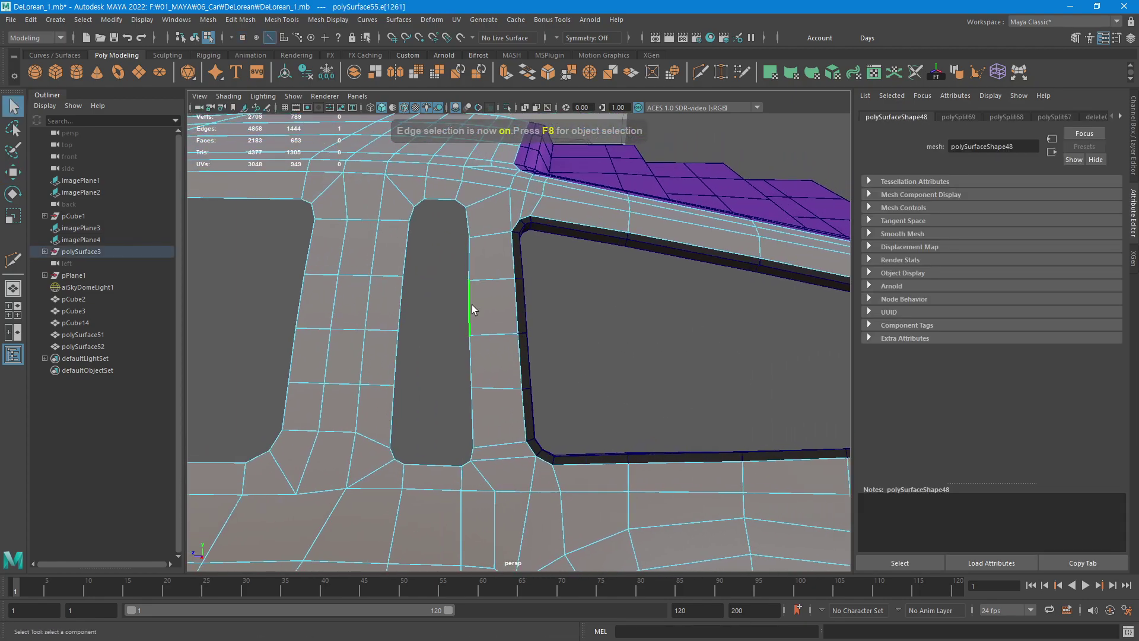
double_click(471, 308)
left_click_drag(605, 300, 636, 270, "alt")
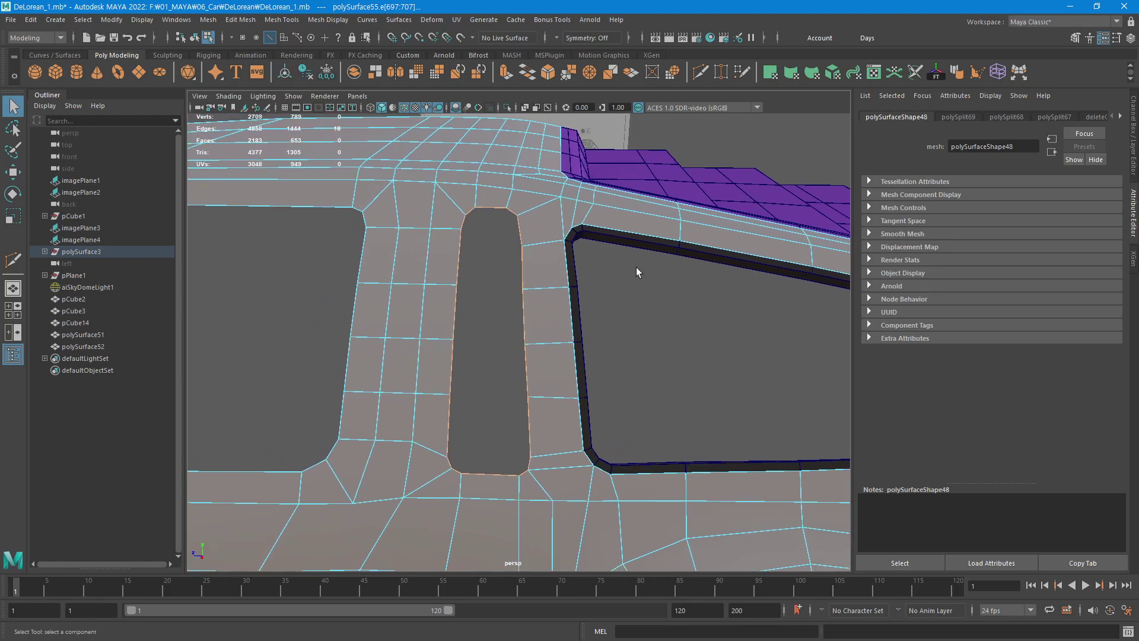
Extrude the slot's border edges and slide them slightly inward.
left_click(506, 72)
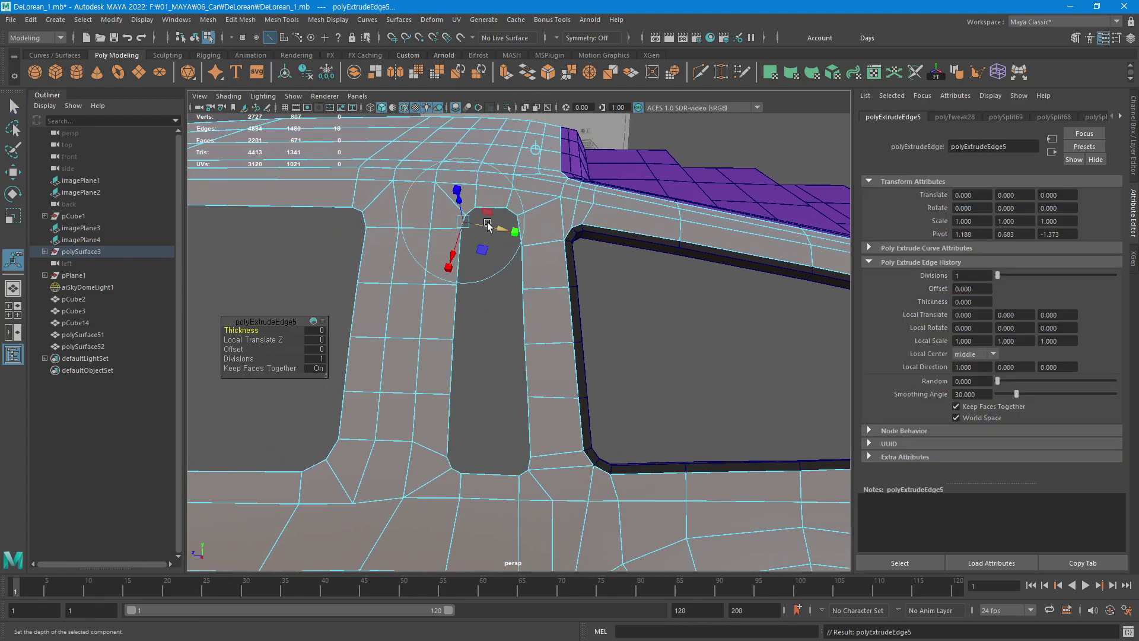
left_click_drag(496, 230, 503, 230)
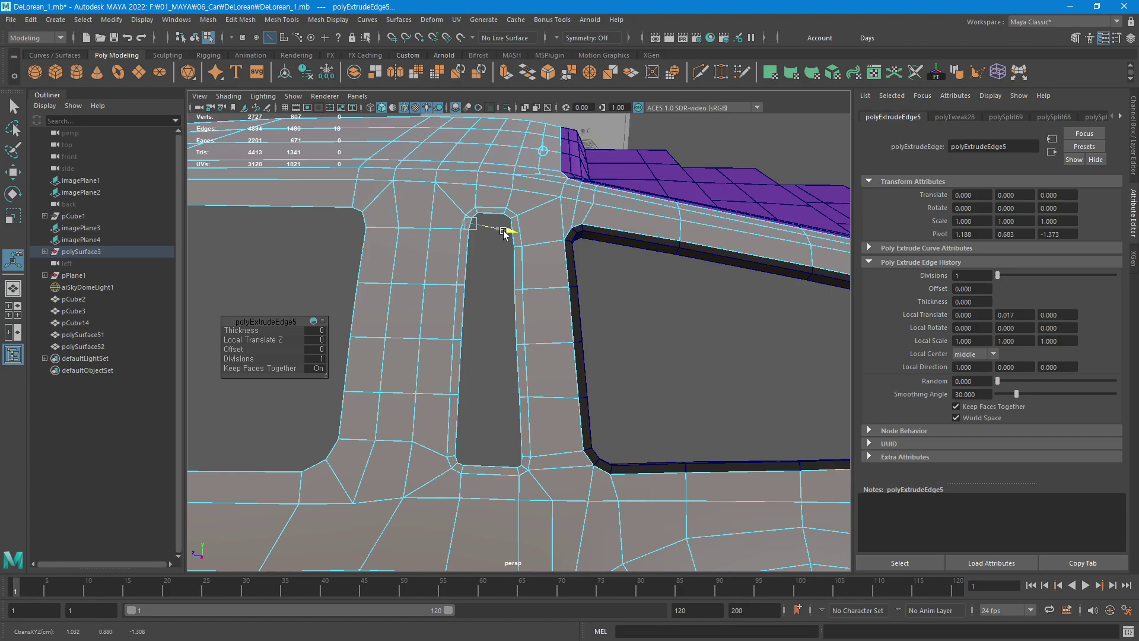
left_click_drag(503, 232, 504, 232)
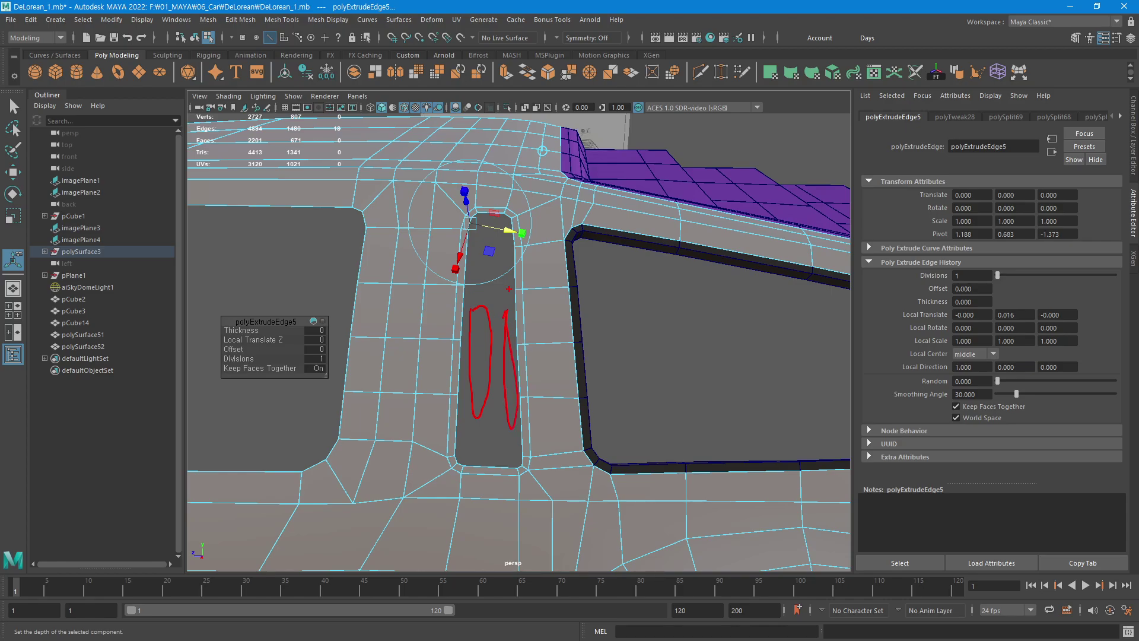
key("Escape")
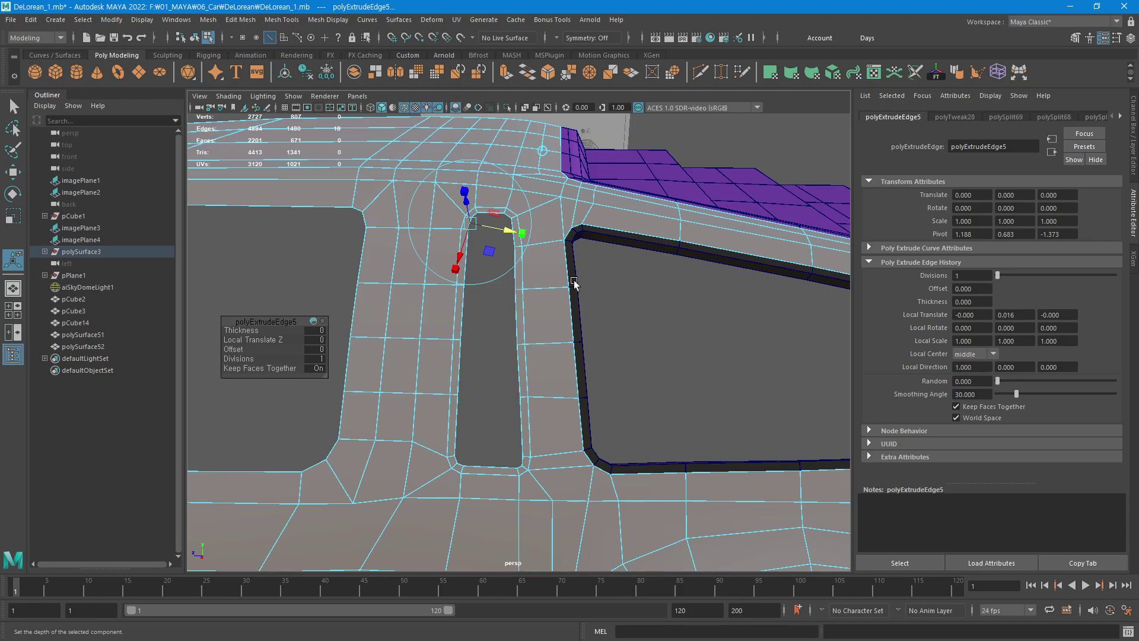
middle_click_drag(573, 283, 665, 385, "alt")
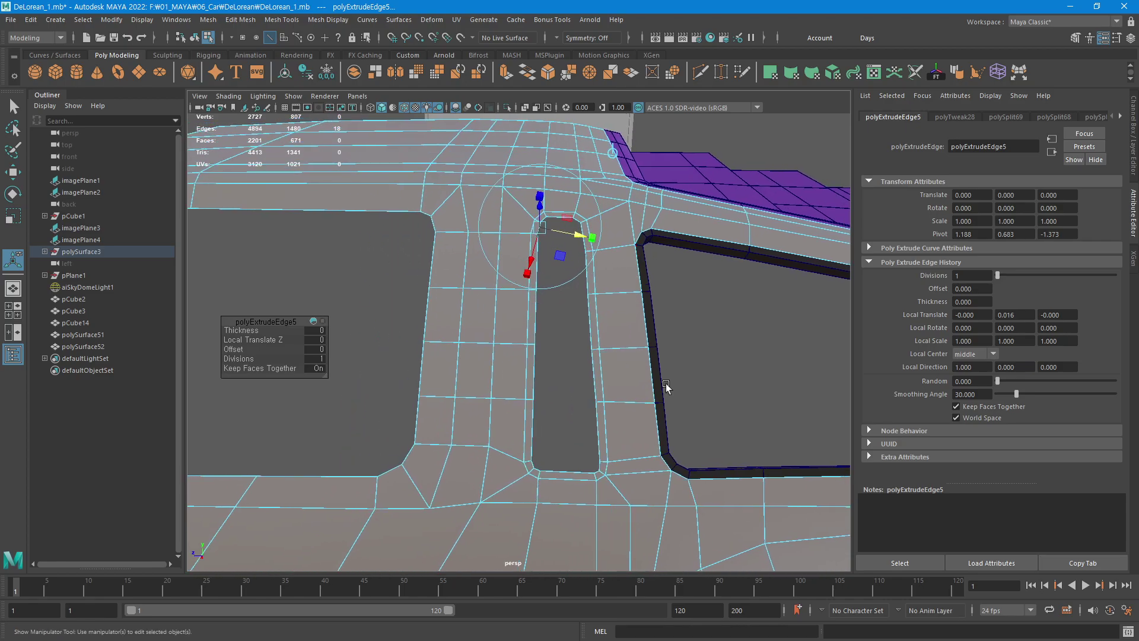
left_click(593, 323)
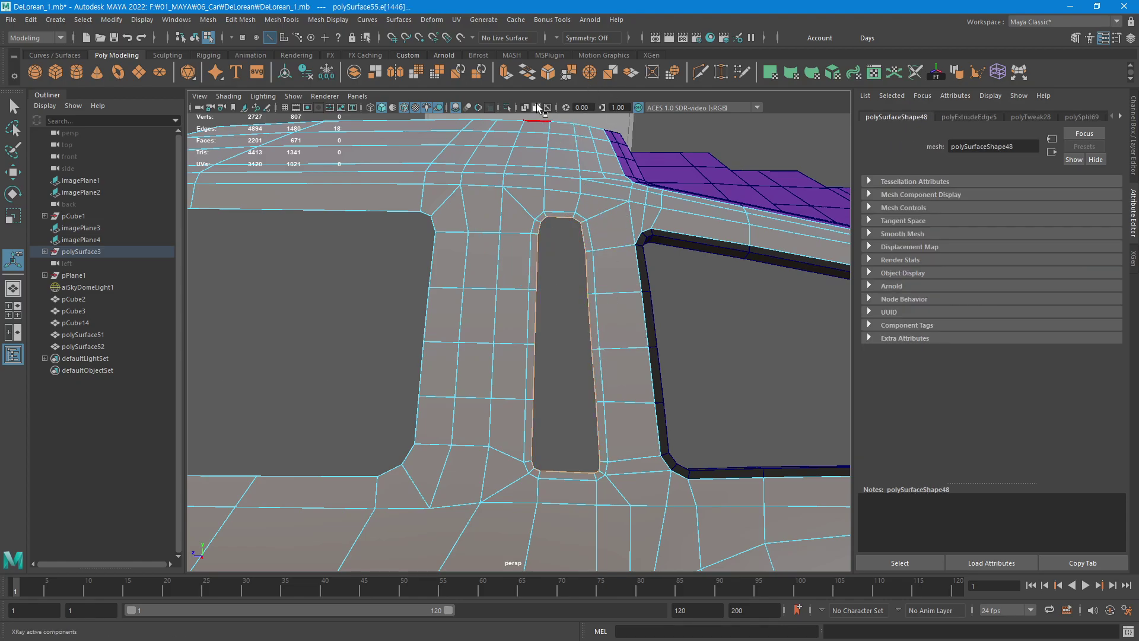
Fill the slot's inner hole and detach the surrounding slot faces.
key("ctrl+f")
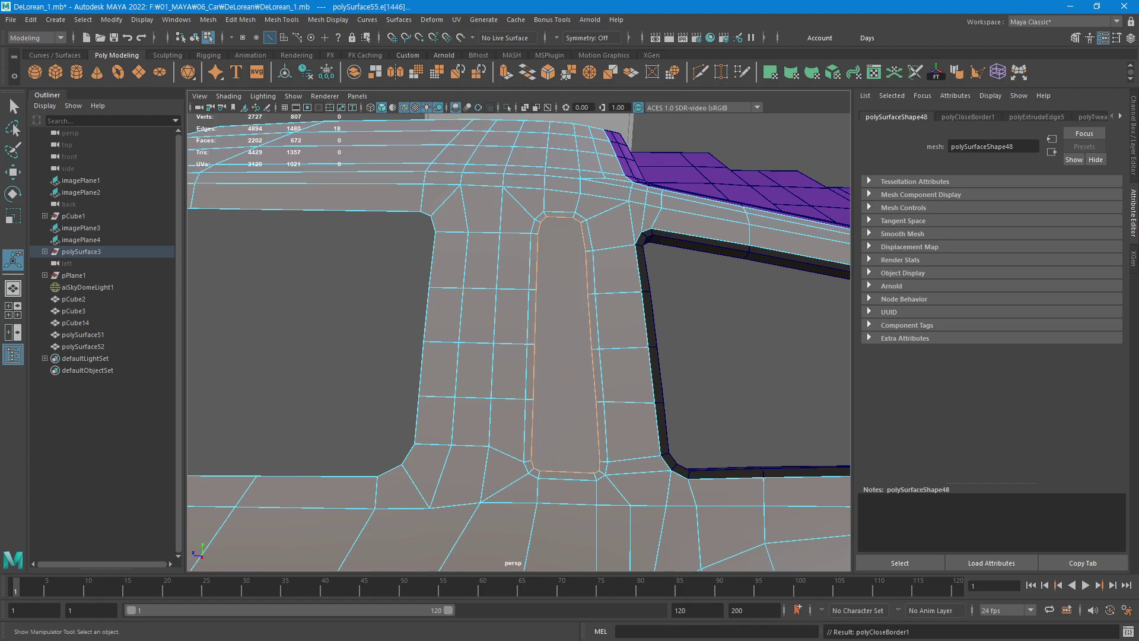
left_click(770, 374)
key("F11")
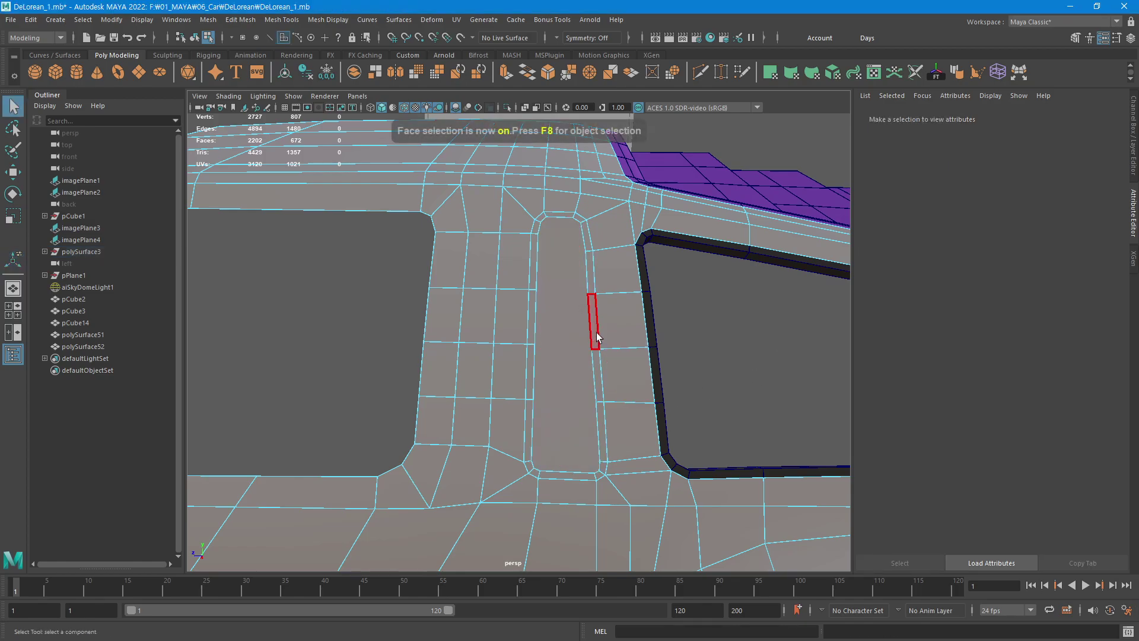
double_click(591, 284)
left_click(568, 333, "shift")
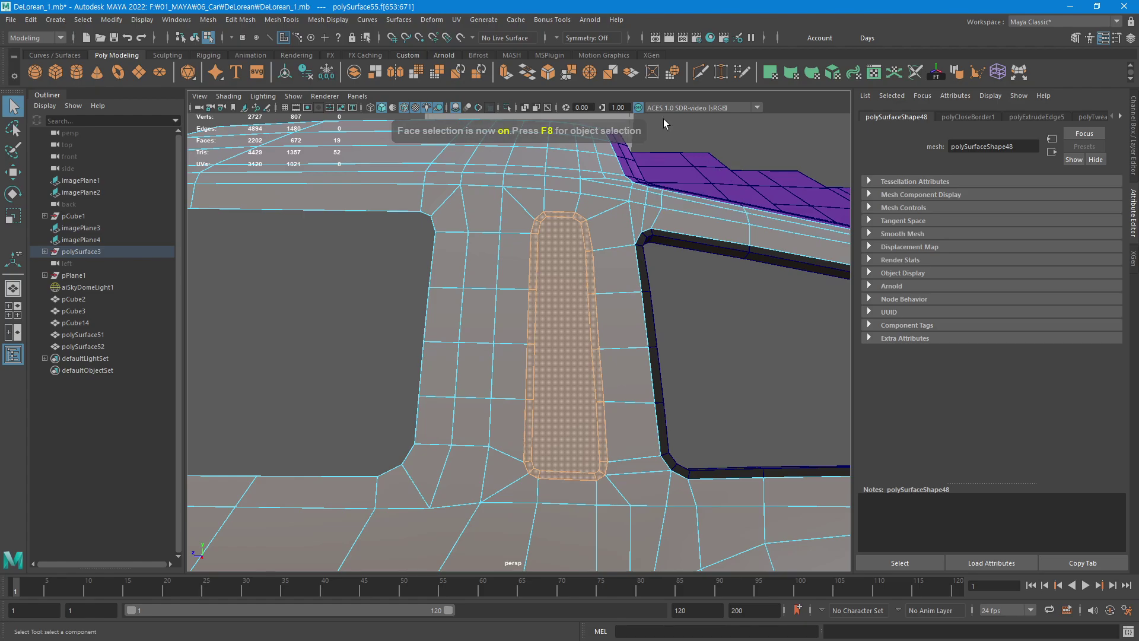
left_click(377, 74)
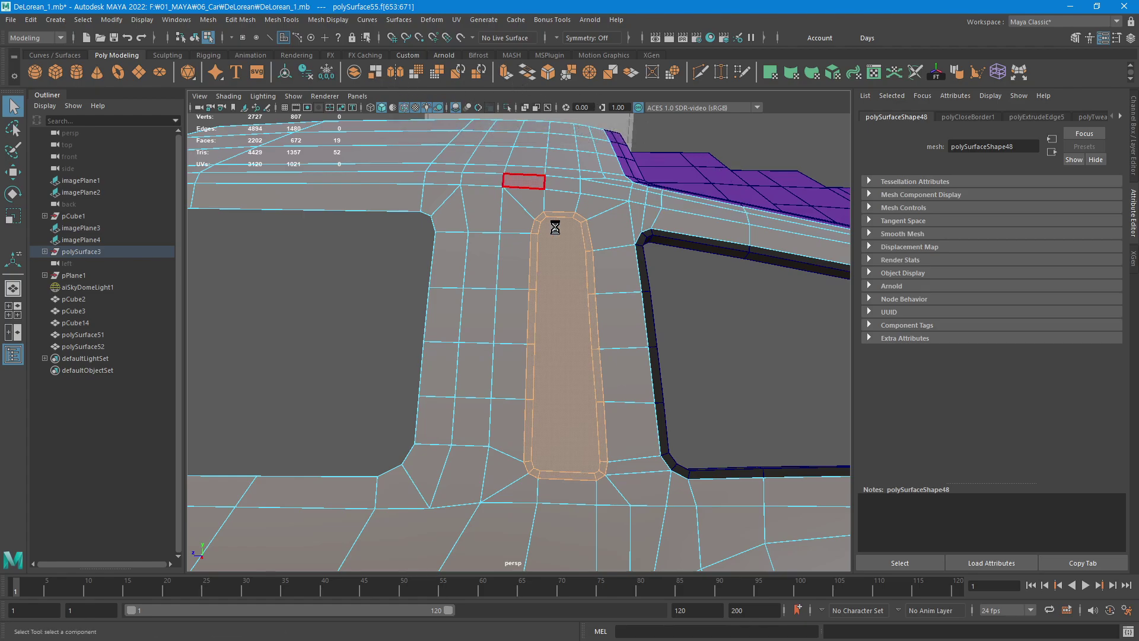
left_click(721, 368)
double_click(565, 416)
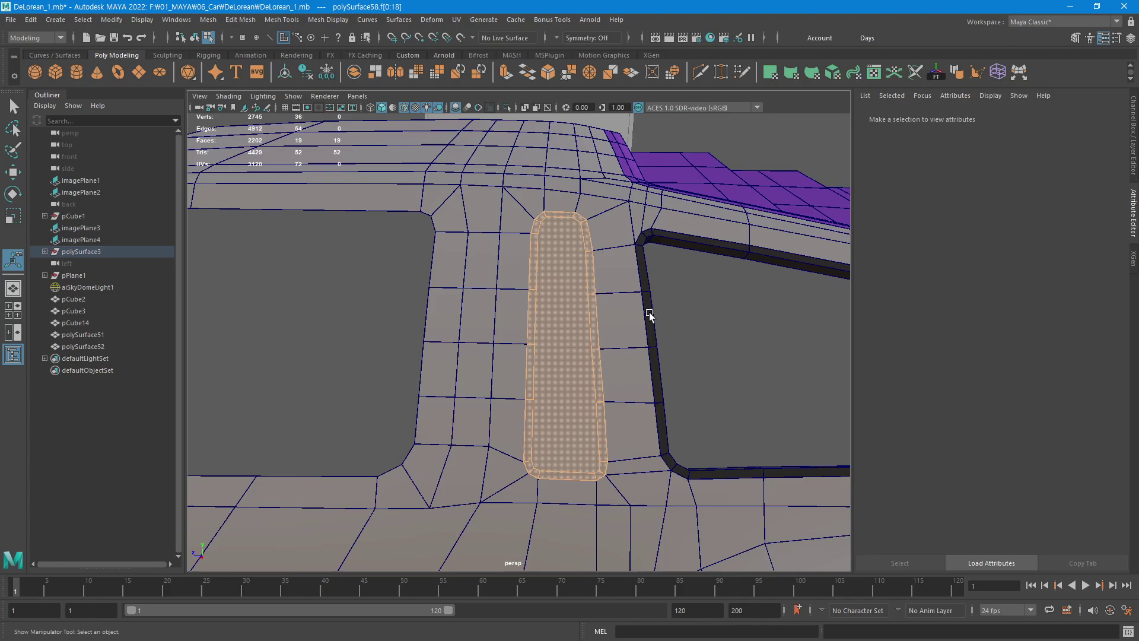
left_click(766, 341)
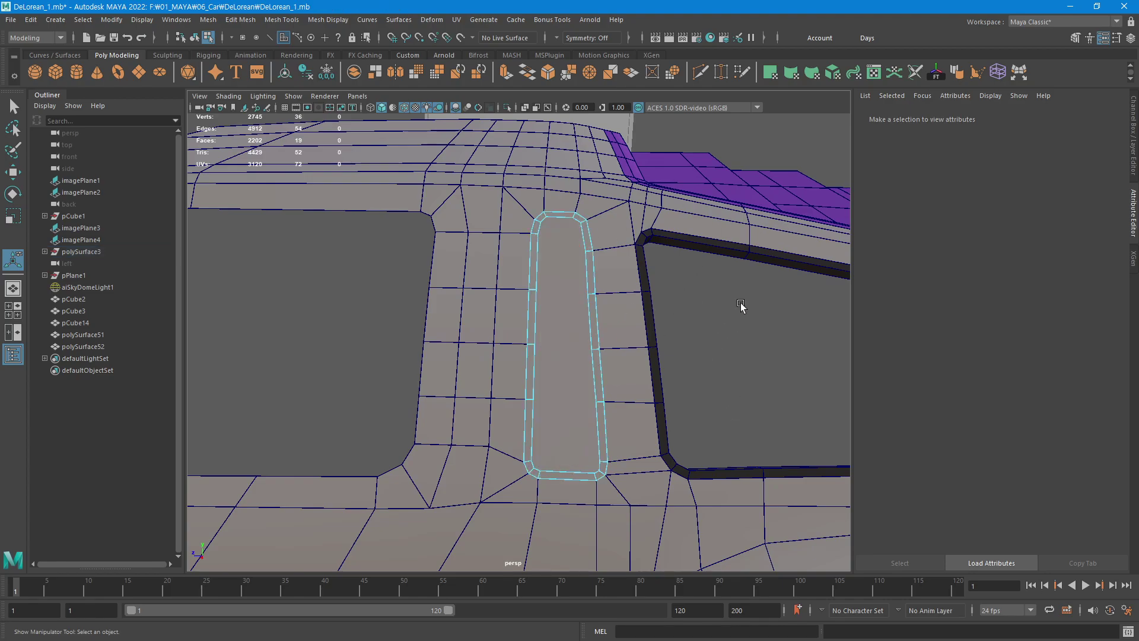
Delete the filling face to open the slot, then bridge its edges across the opening.
left_click(569, 361)
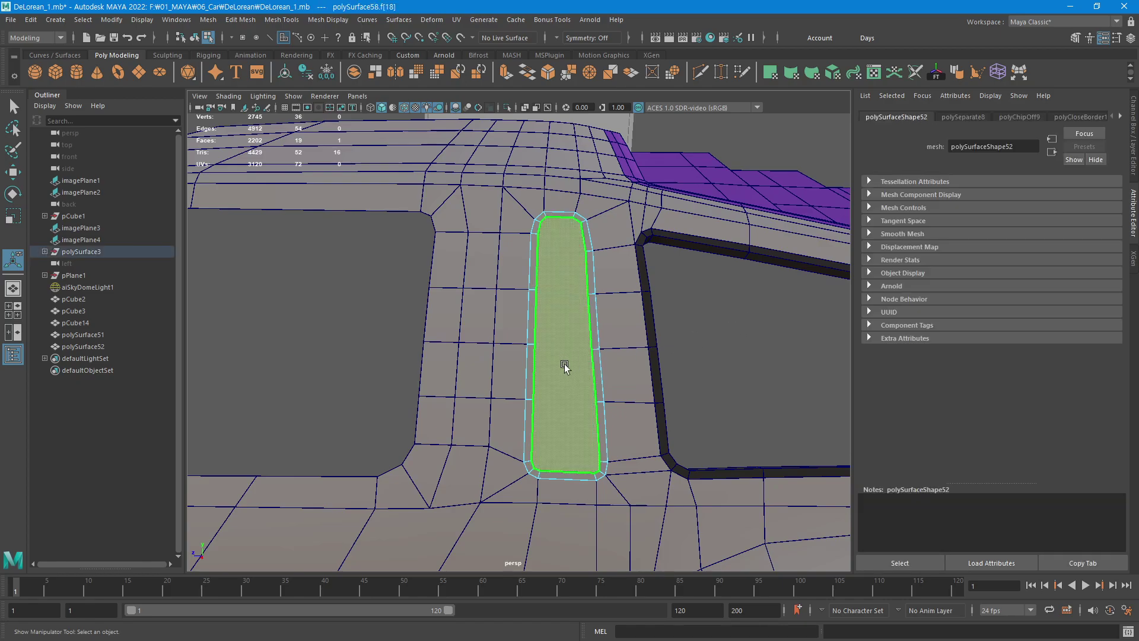
key("Delete")
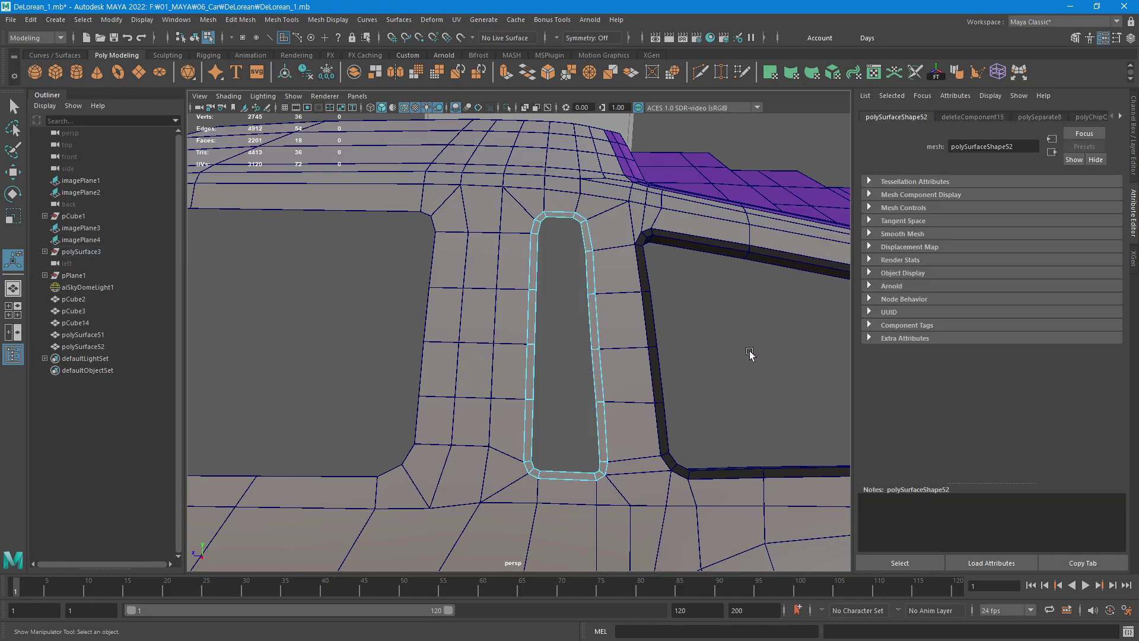
key("q")
key("F10")
left_click(556, 217)
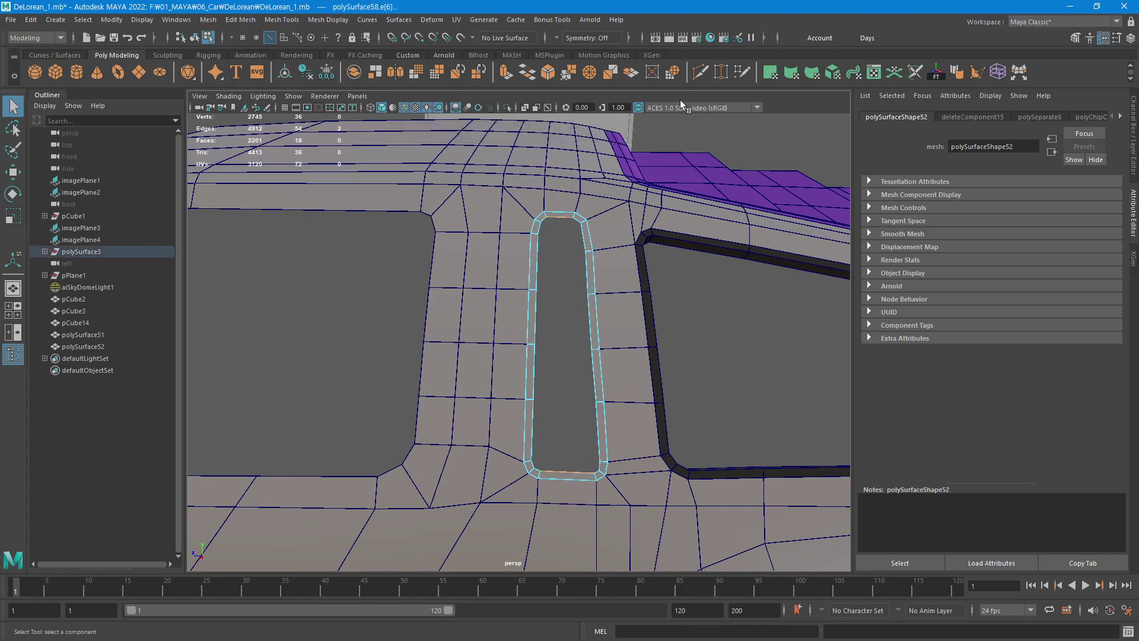
left_click(530, 74)
left_click(743, 384)
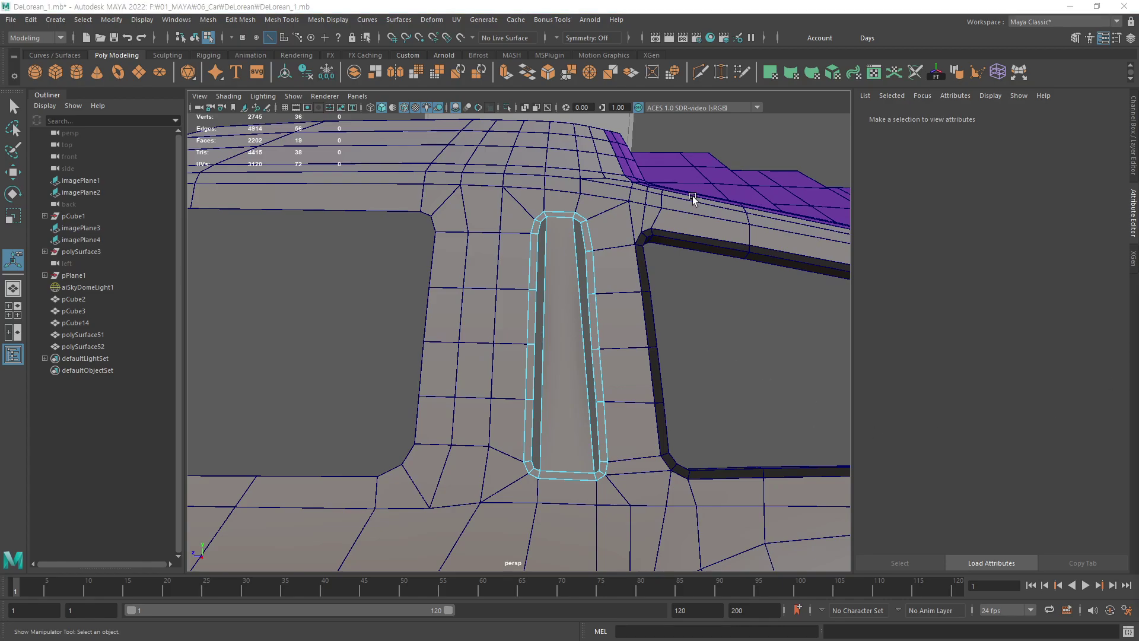
Select the pillar mesh and maximize a zoomed-in side view of it.
double_click(675, 216)
left_click(568, 416)
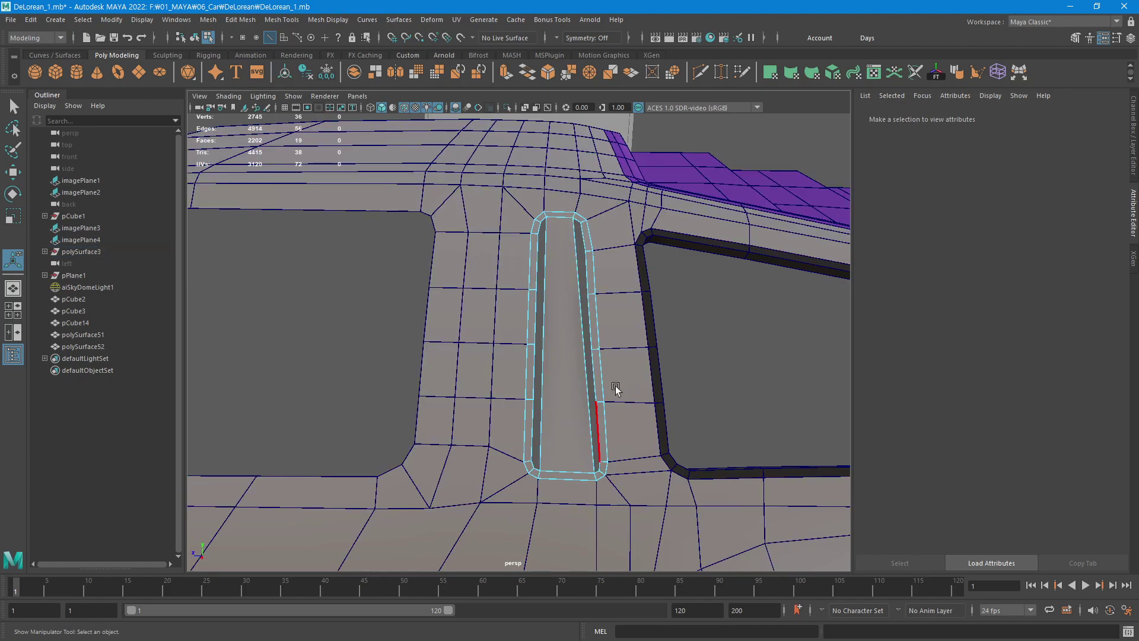
key("f")
key("space")
key("space")
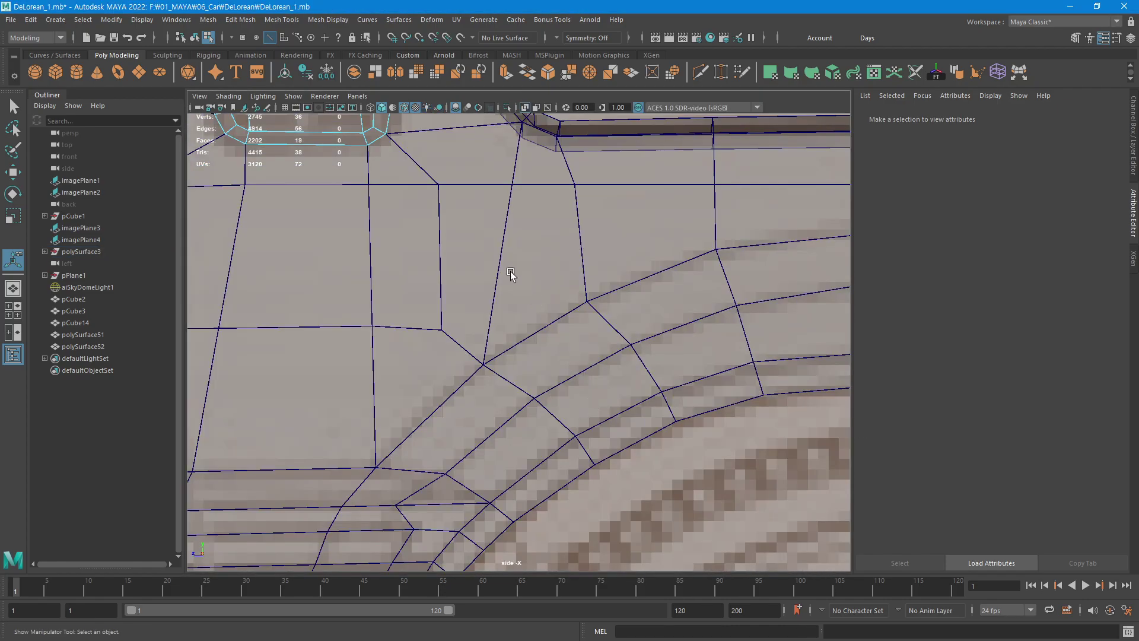
key("f")
middle_click_drag(585, 275, 576, 397, "alt")
scroll(576, 397, "down", 5)
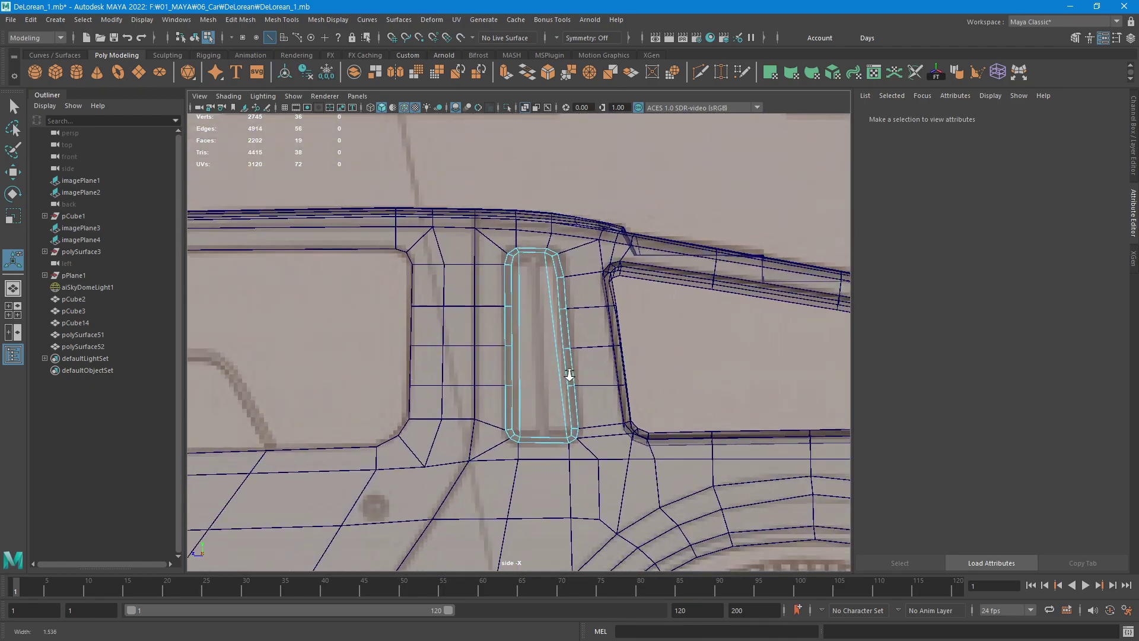
scroll(569, 376, "up", 3)
scroll(573, 276, "down", 1)
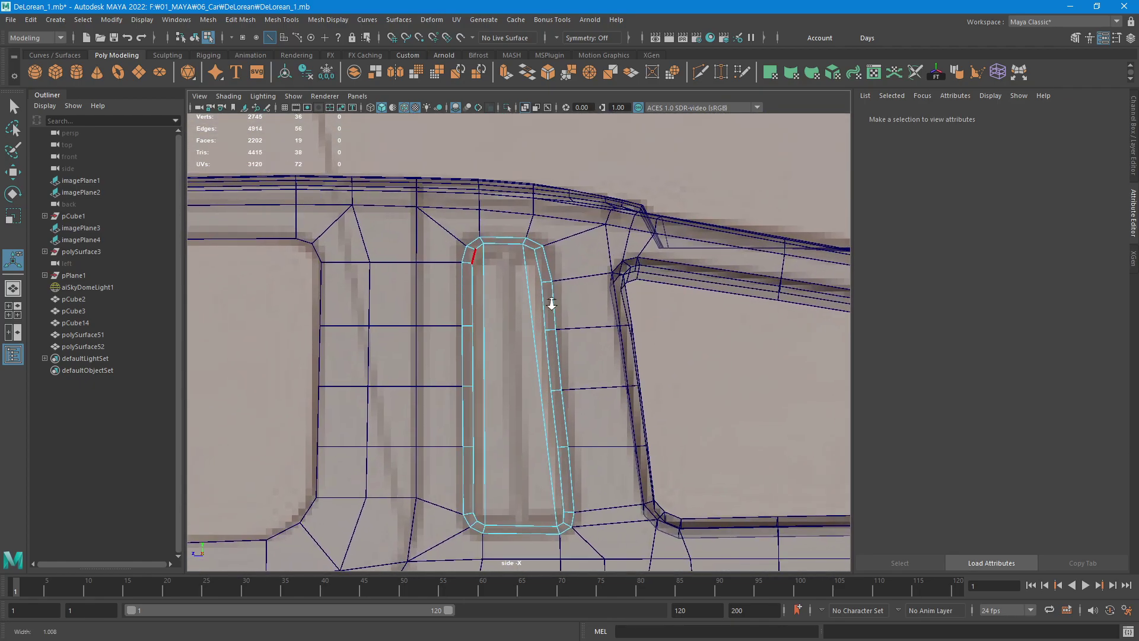
scroll(593, 296, "up", 3)
Multi-Cut a new edge across the top of the slot's inner strip.
left_click(700, 74)
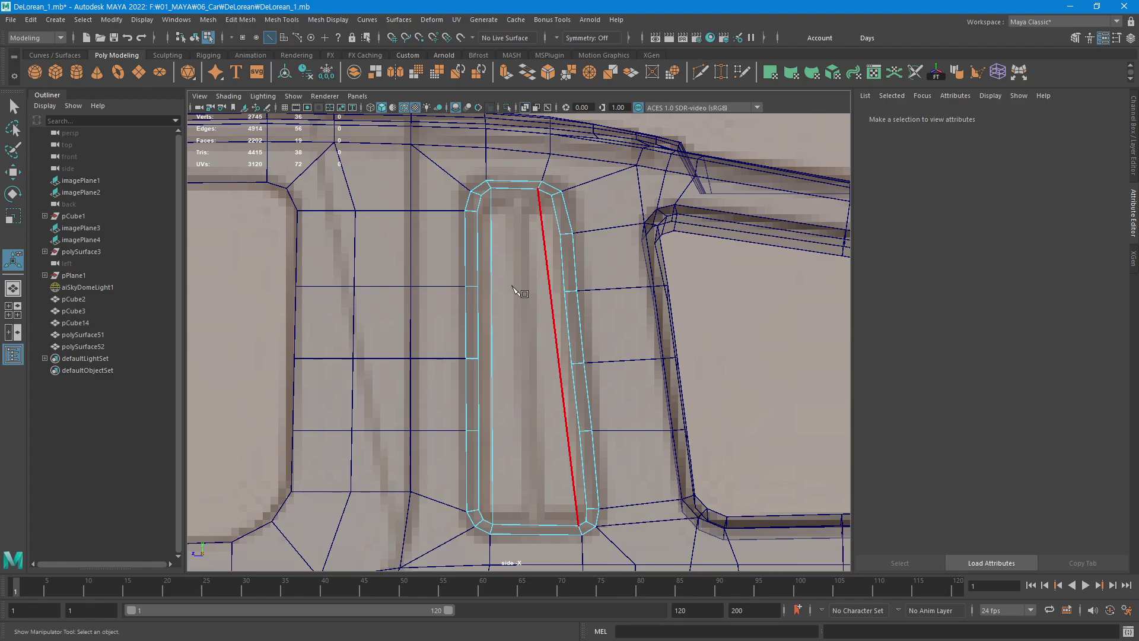
scroll(510, 356, "down", 1)
scroll(510, 297, "up", 3)
scroll(522, 250, "up", 1)
left_click(552, 195)
middle_click_drag(511, 264, 526, 310, "alt")
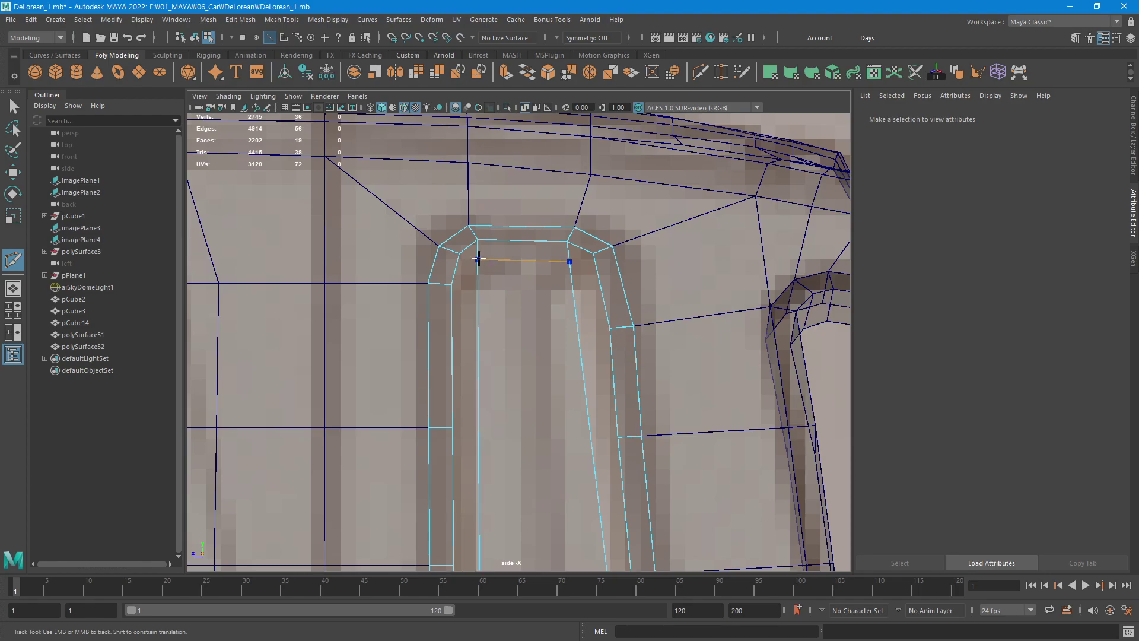
left_click(480, 290)
Move the strip-top corner vertices inward to match the reference vent.
key("F9")
key("w")
left_click(481, 265)
mouse_move(481, 265)
left_mouse_down()
mouse_move(507, 262)
mouse_move(488, 296)
mouse_move(507, 295)
left_mouse_up()
left_click(478, 291)
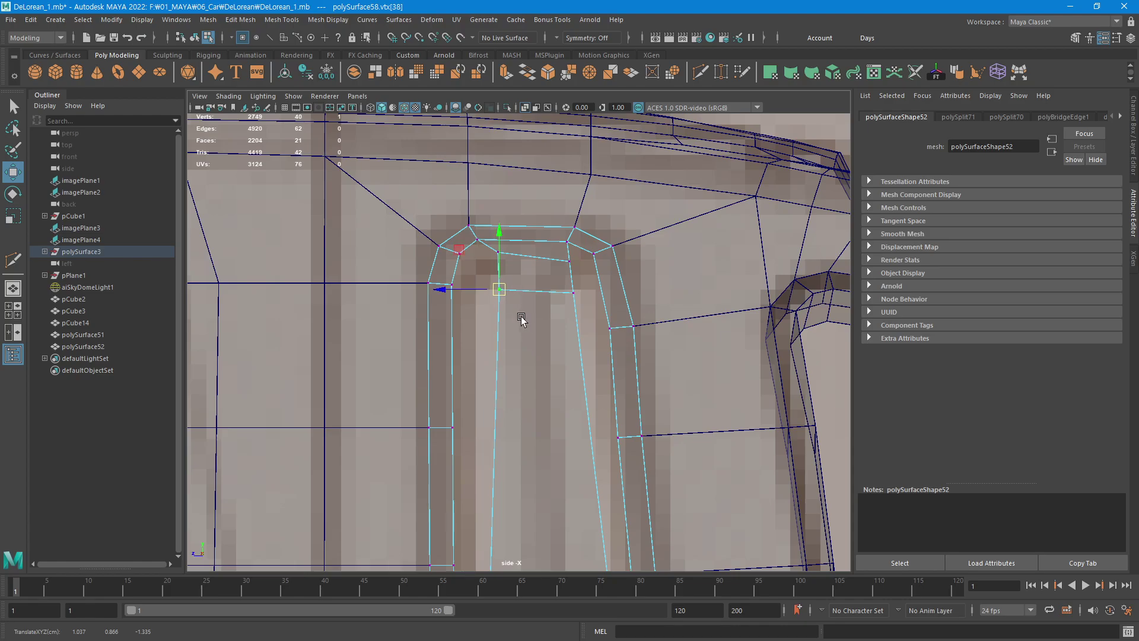
left_click(572, 260)
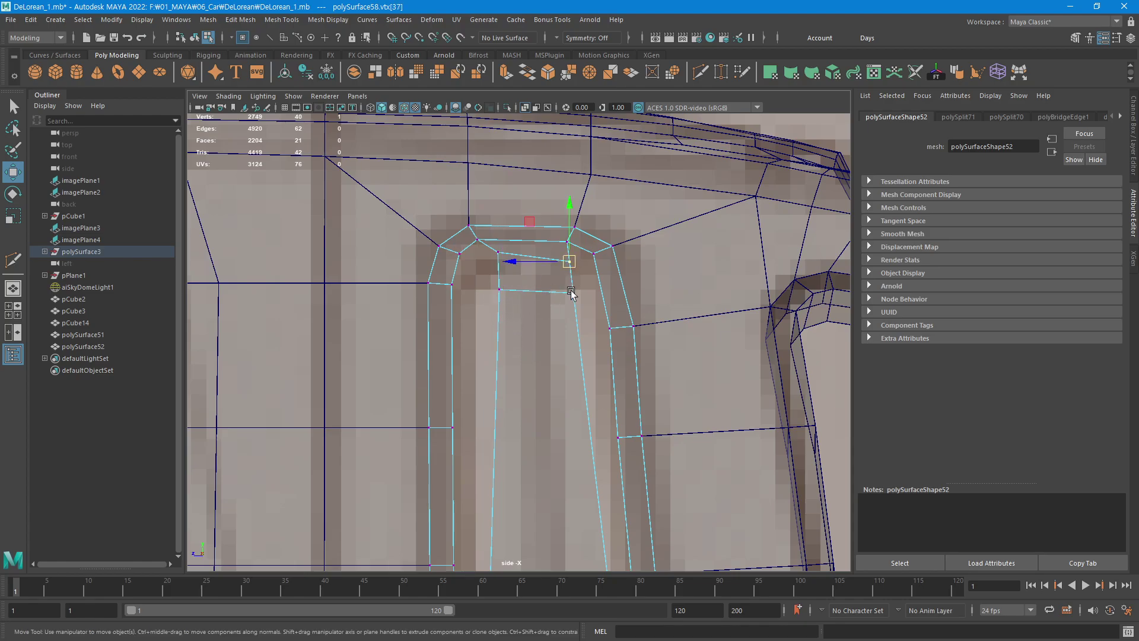
mouse_move(571, 267)
left_mouse_down()
mouse_move(551, 260)
mouse_move(551, 292)
left_mouse_up()
left_click(573, 292)
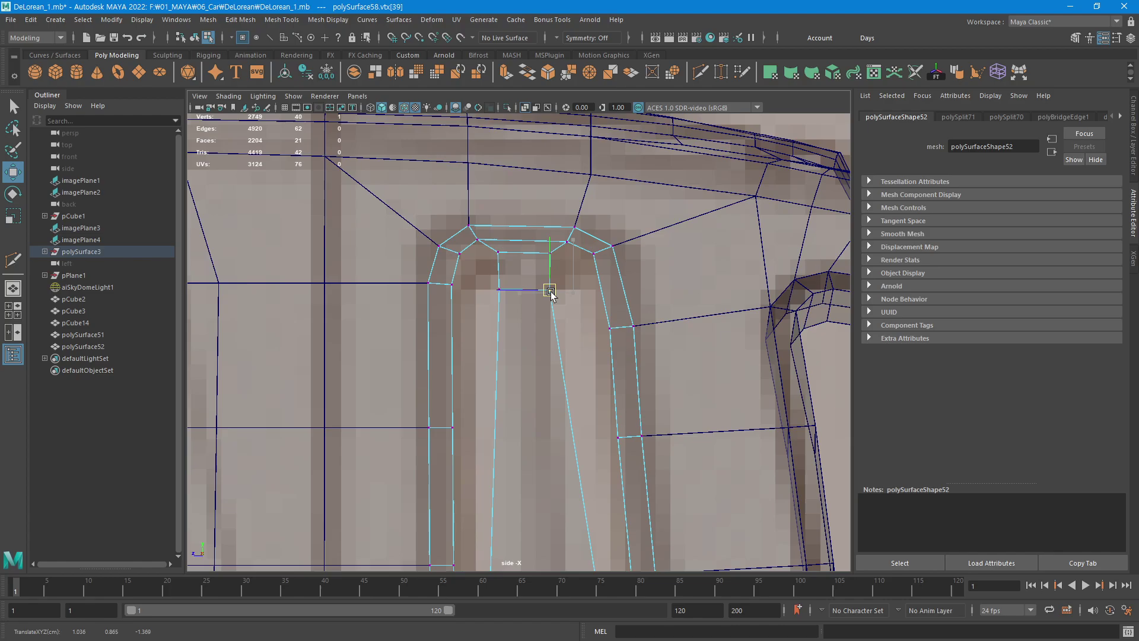
Fine-tune the four strip-top corner vertices, nudging the left ones right.
left_click(499, 290)
left_click_drag(505, 295, 508, 256)
left_click(499, 252)
left_click(550, 254)
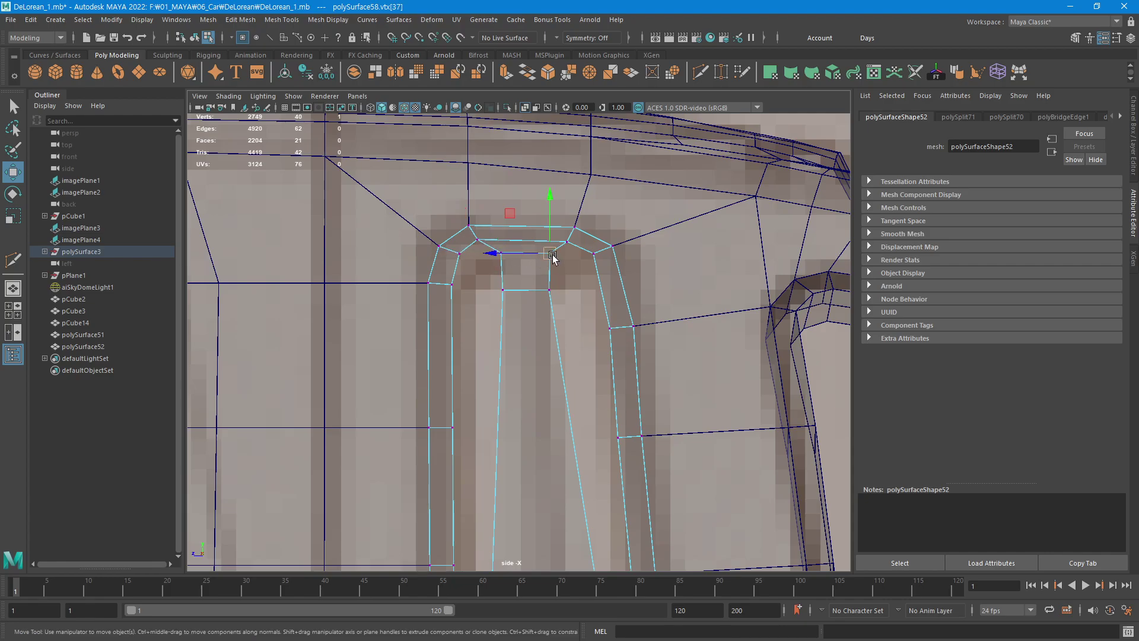
left_click(549, 291)
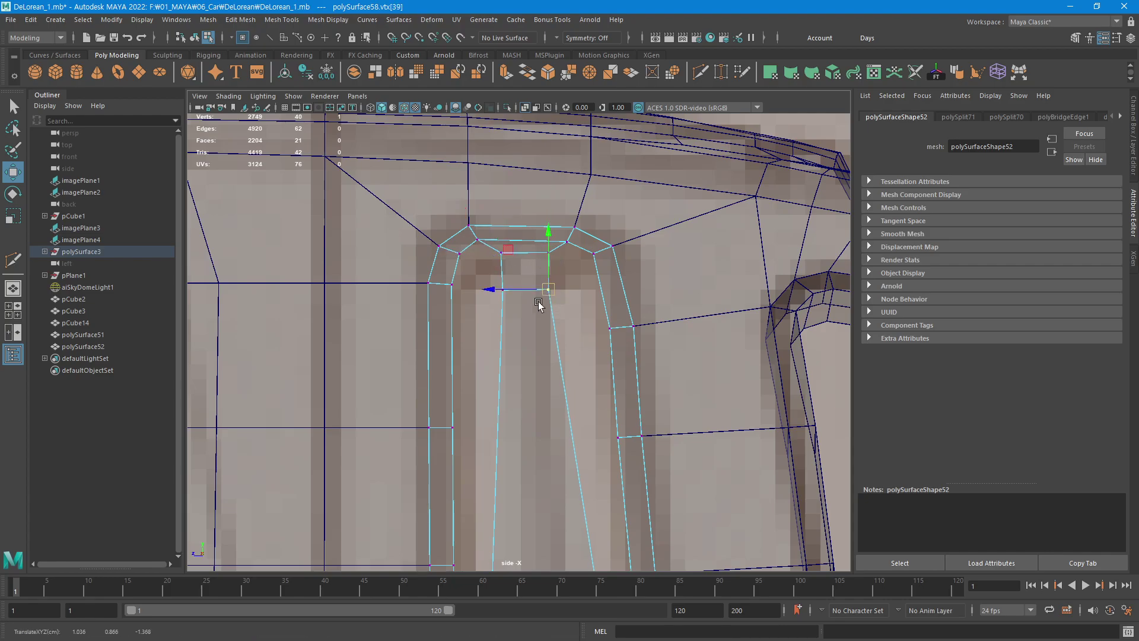
left_click(502, 290)
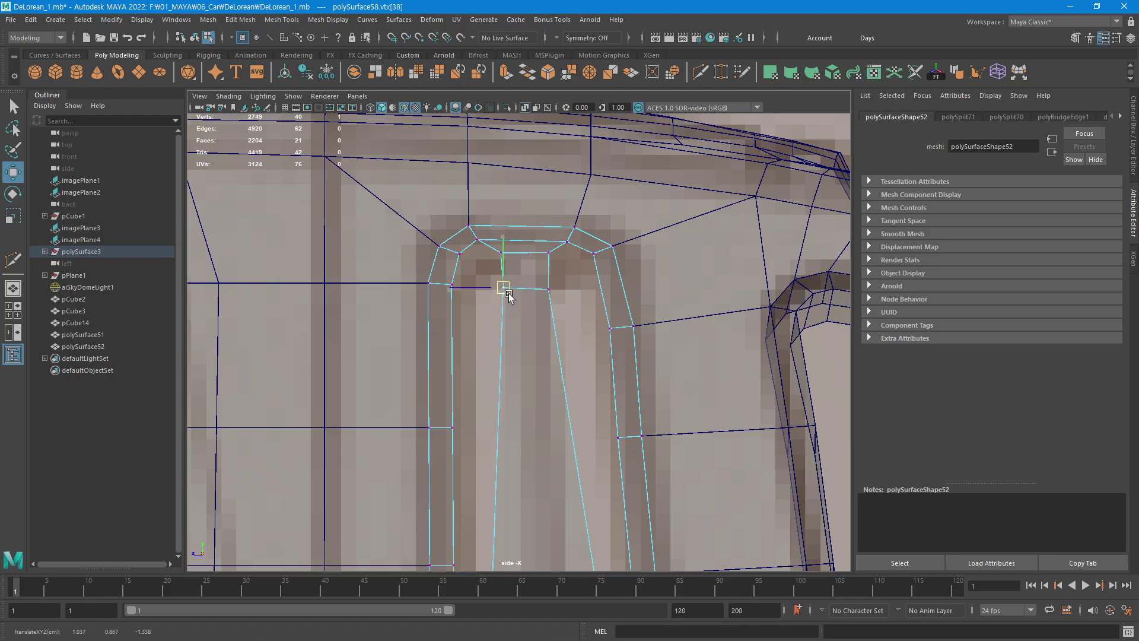
left_click(548, 290)
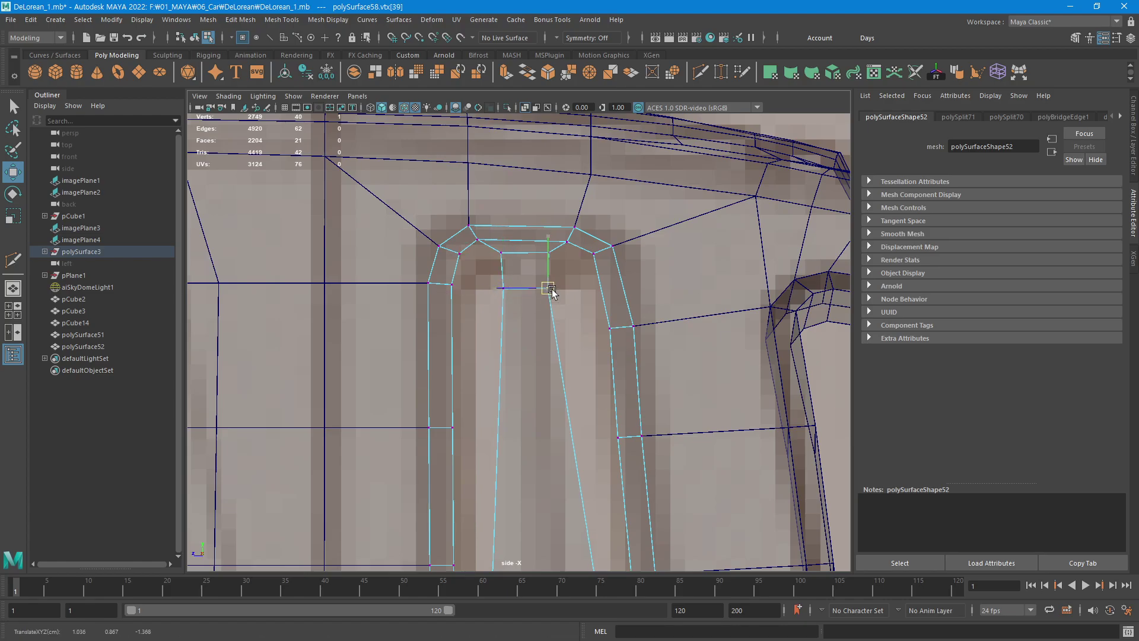
Pan and zoom the side view along the strip down to its bottom end.
middle_click_drag(614, 510, 631, 376, "alt")
scroll(630, 376, "down", 3)
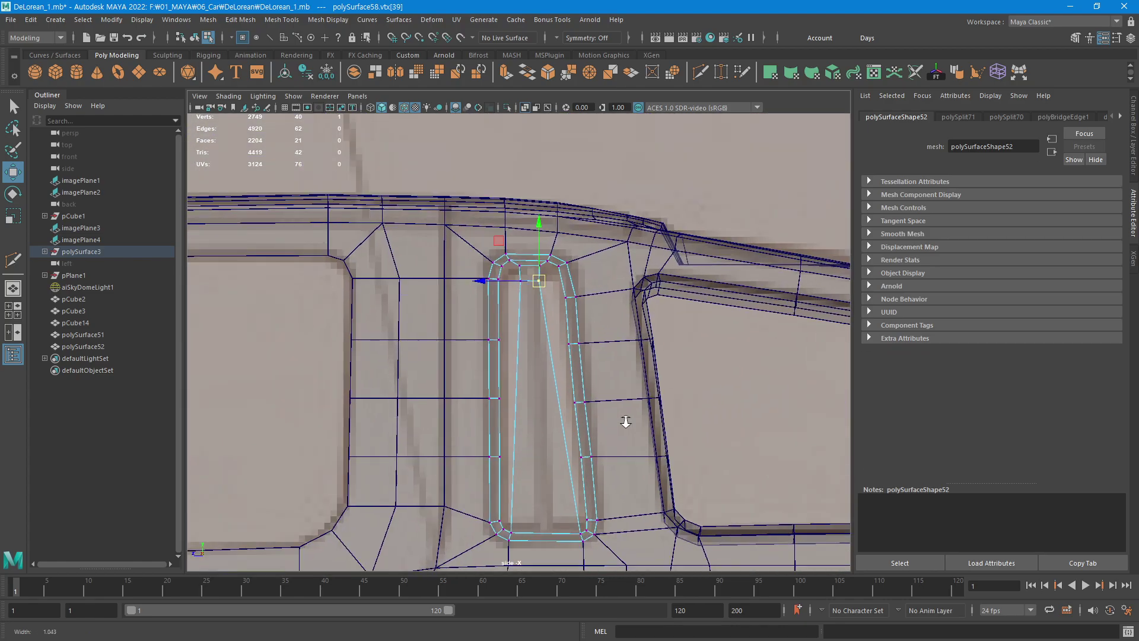
middle_click_drag(552, 148, 558, 209, "alt")
mouse_move(567, 421)
middle_mouse_down("alt")
mouse_move(552, 356)
mouse_move(538, 417)
middle_mouse_up("alt")
scroll(551, 356, "up", 3)
scroll(538, 417, "up", 1)
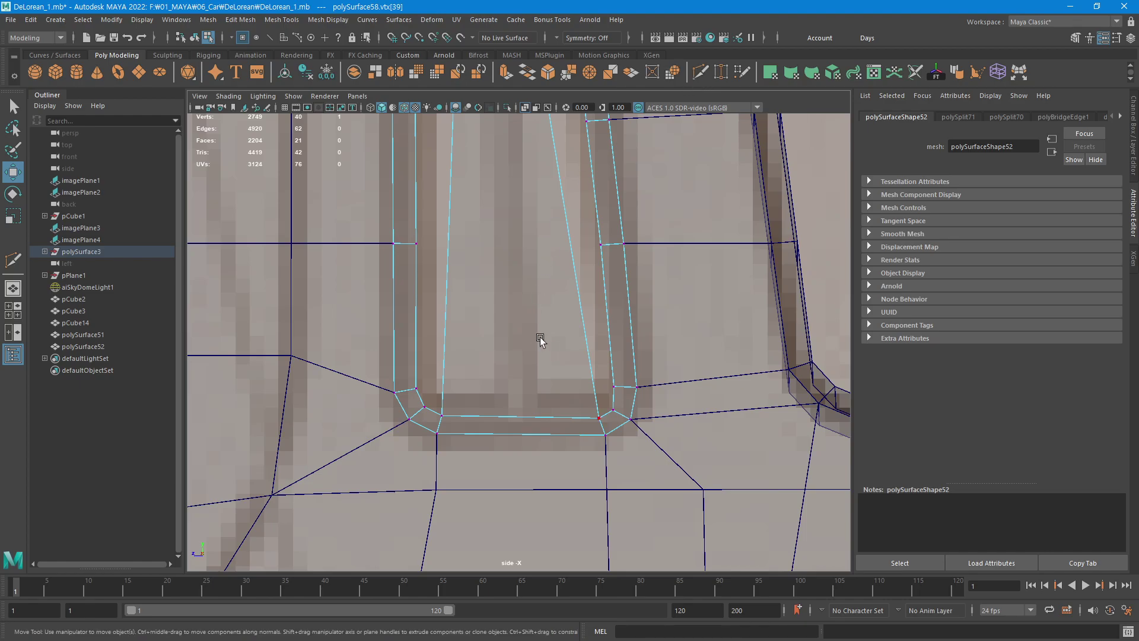
middle_click_drag(539, 338, 541, 534, "alt")
scroll(545, 418, "down", 1)
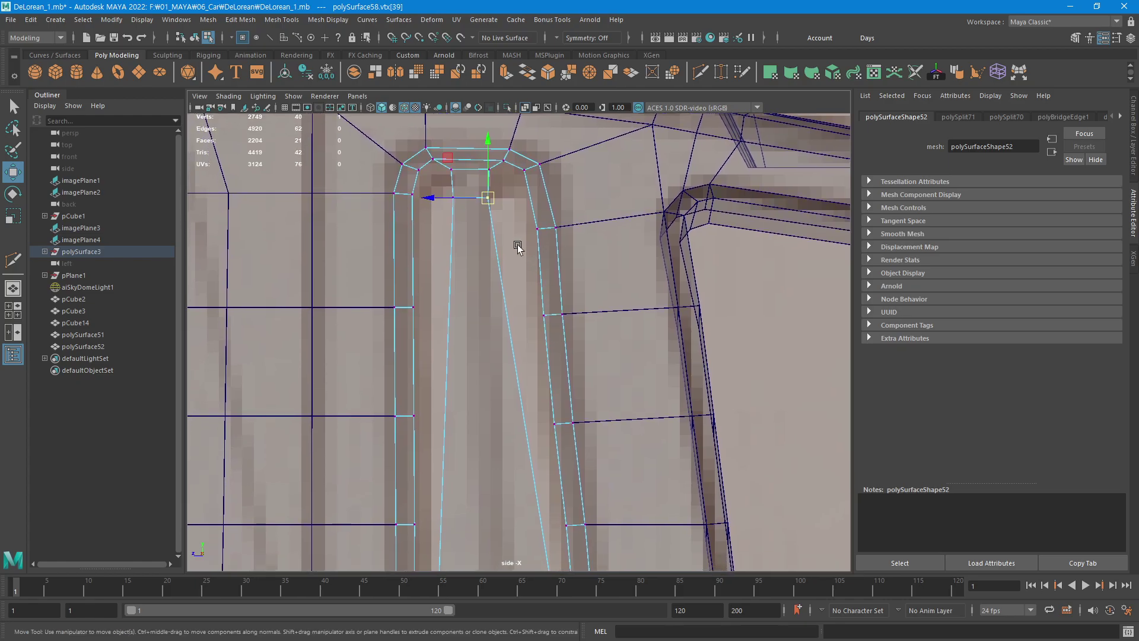
mouse_move(518, 247)
middle_mouse_down("alt")
mouse_move(608, 369)
mouse_move(643, 156)
middle_mouse_up("alt")
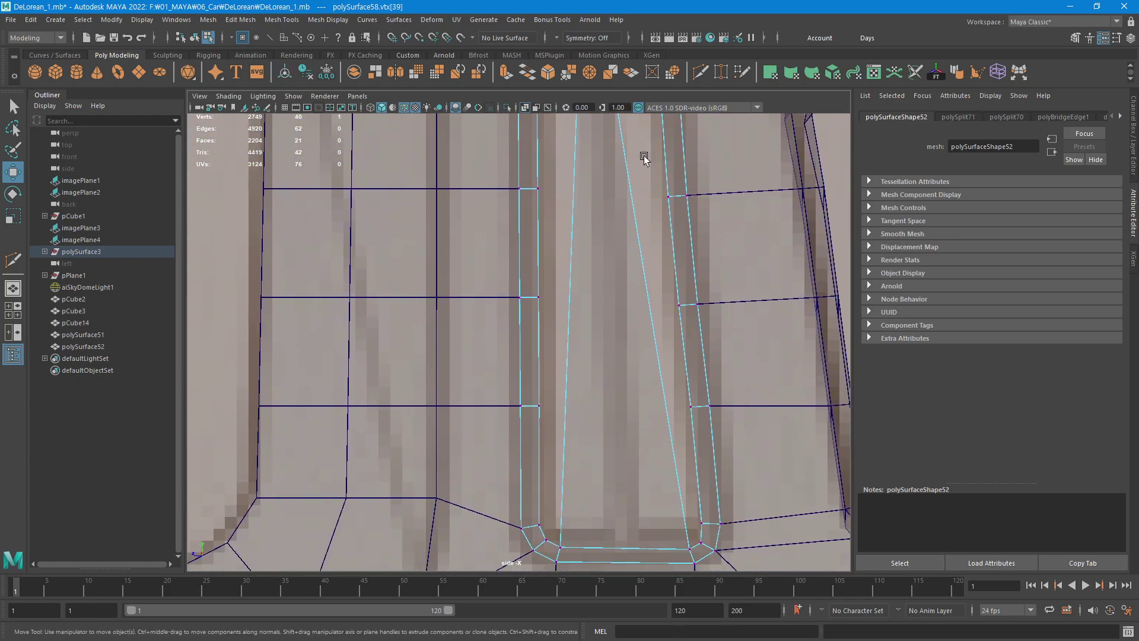
mouse_move(615, 501)
middle_mouse_down("alt")
mouse_move(619, 240)
mouse_move(600, 553)
mouse_move(575, 286)
middle_mouse_up("alt")
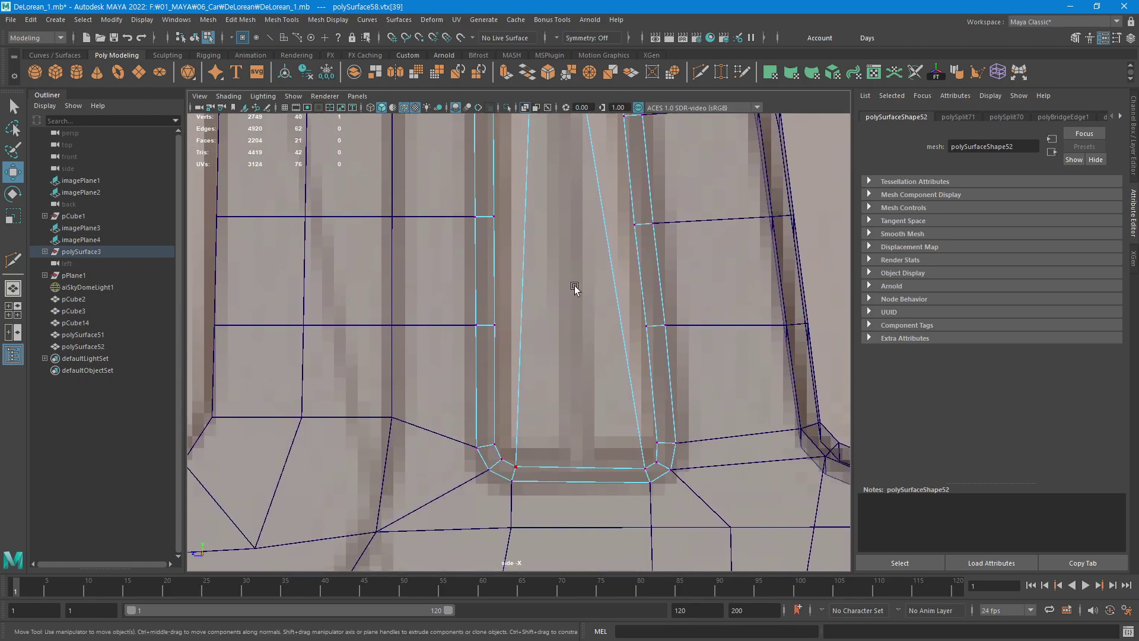
Delete the face at the strip's lower end to open the slot bottom.
key("F11")
left_click(584, 346)
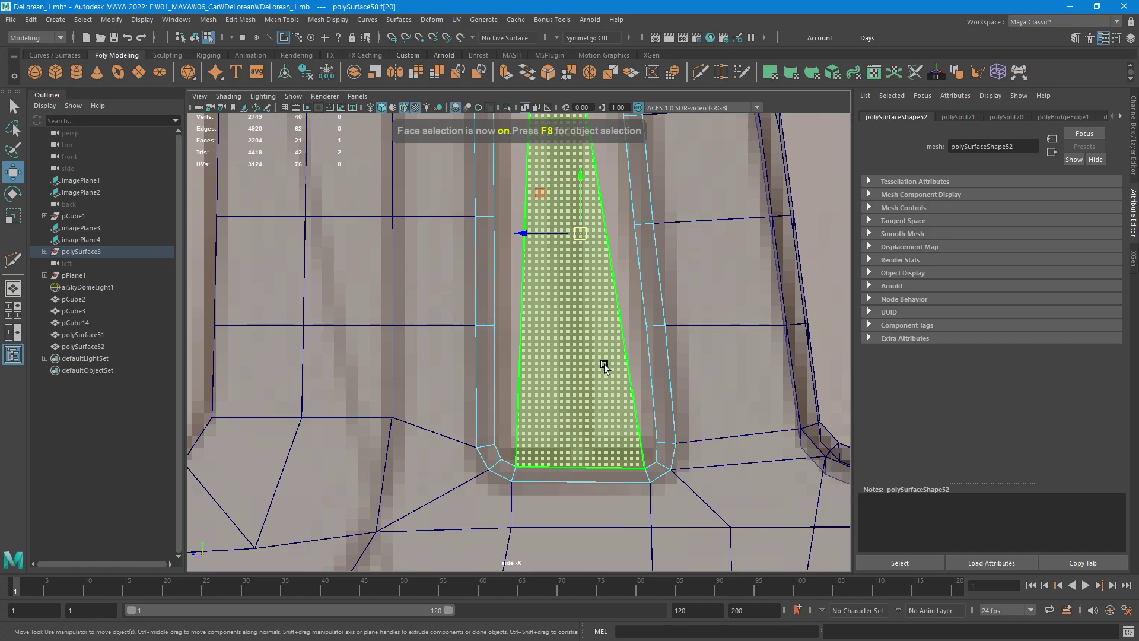
key("Delete")
middle_click_drag(591, 520, 579, 392, "alt")
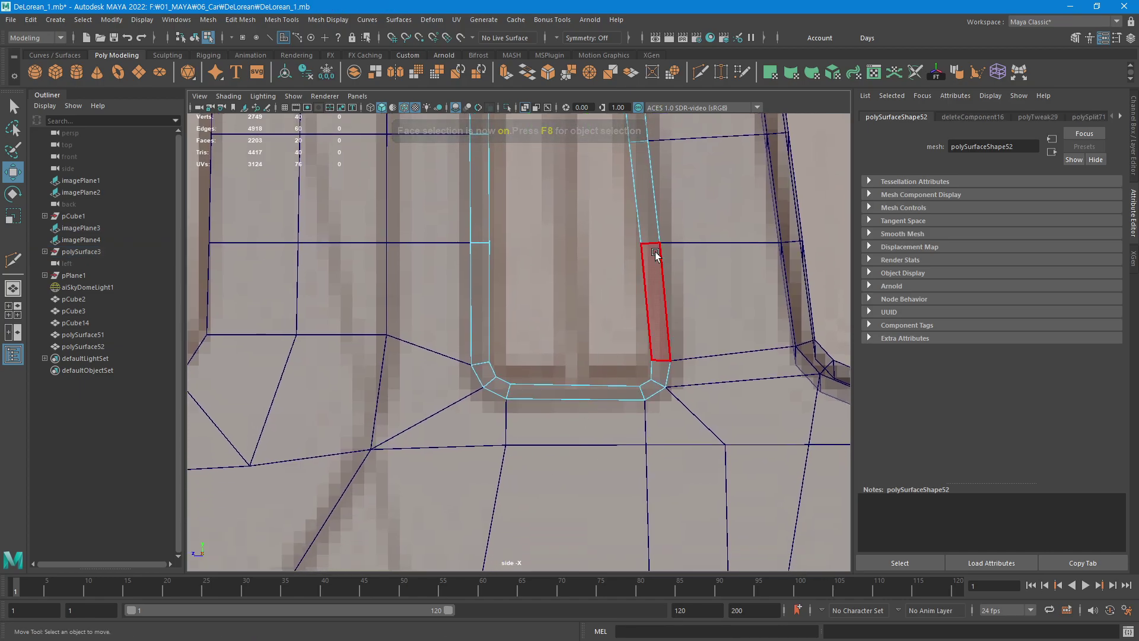
right_click_drag(656, 254, 587, 469, "shift")
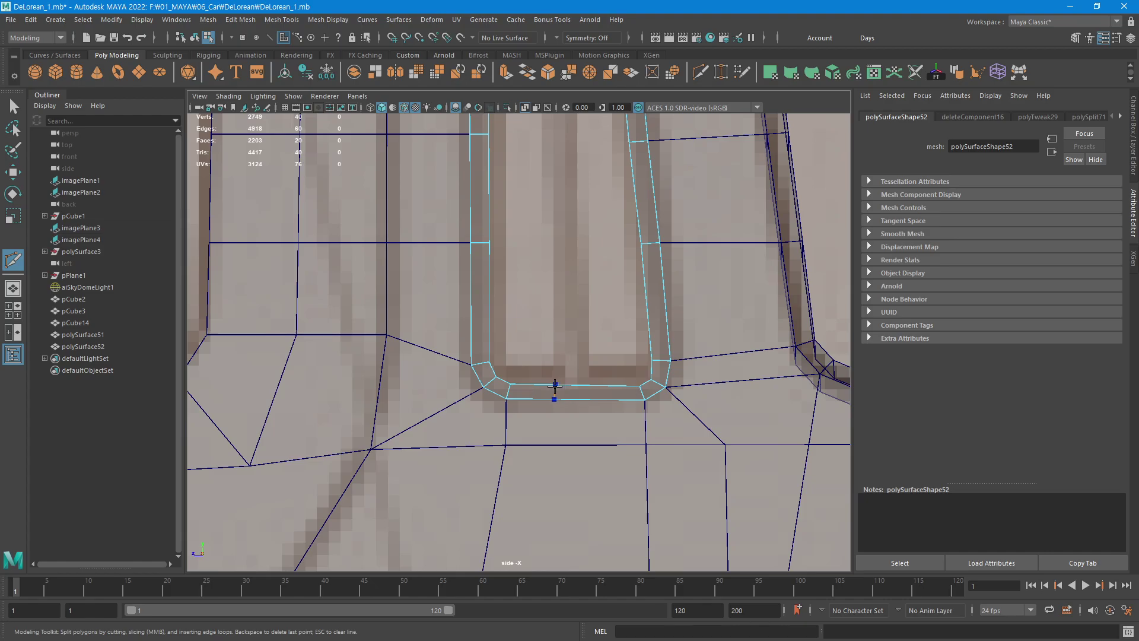
left_click(554, 386)
key("Return")
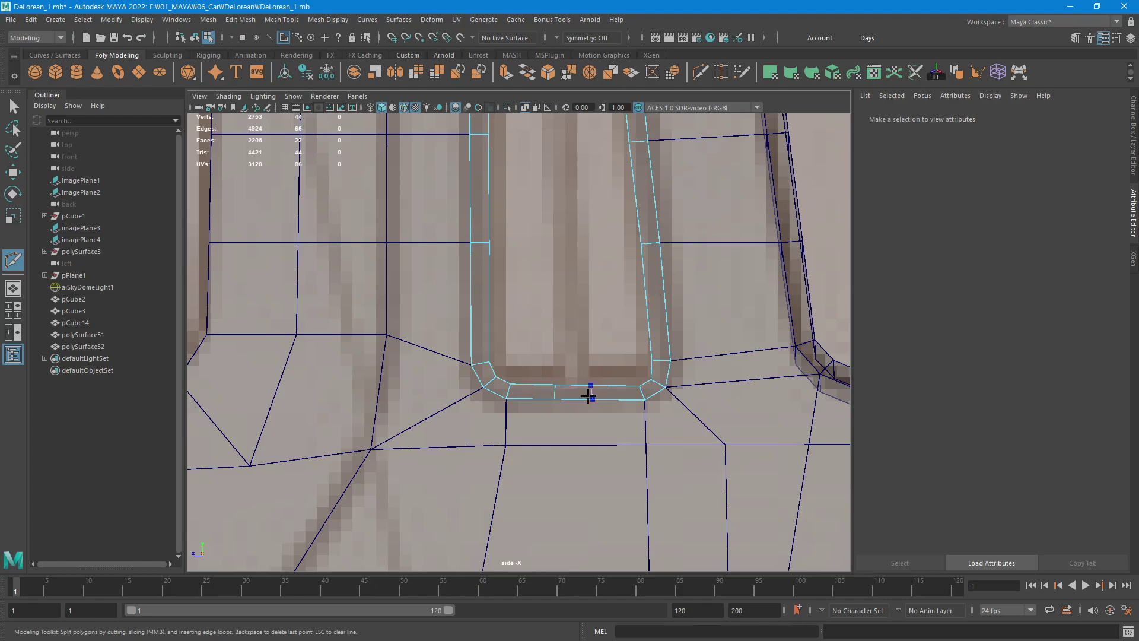
key("ctrl+z")
Bridge the strip's bottom edge to the short opposite edge with 0 divisions.
key("F10")
key("q")
left_click(570, 387)
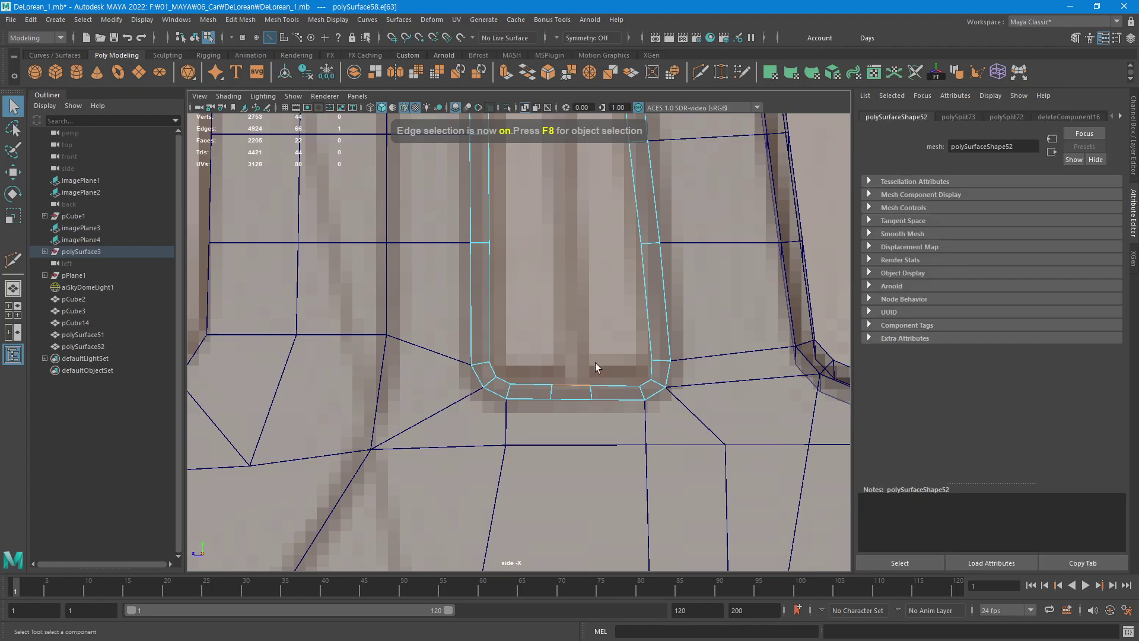
mouse_move(587, 373)
middle_mouse_down("alt")
mouse_move(700, 473)
mouse_move(700, 496)
middle_mouse_up("alt")
left_click(557, 228, "shift")
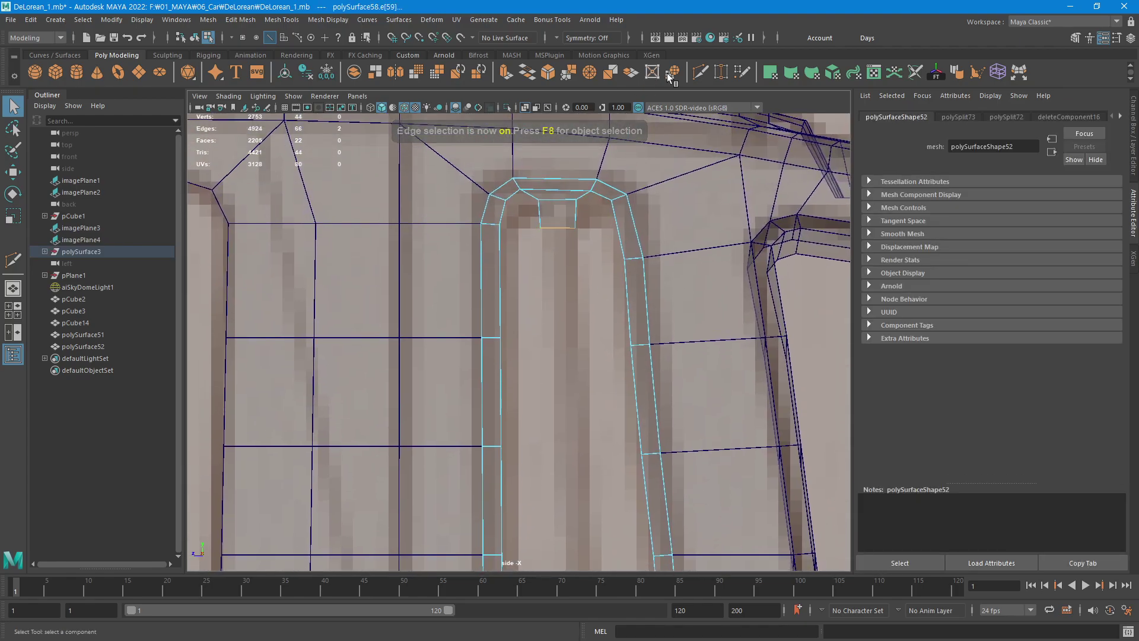
left_click(527, 72)
Zoom in on the bridged vent strip to inspect its bottom end.
middle_click_drag(611, 462, 610, 261, "alt")
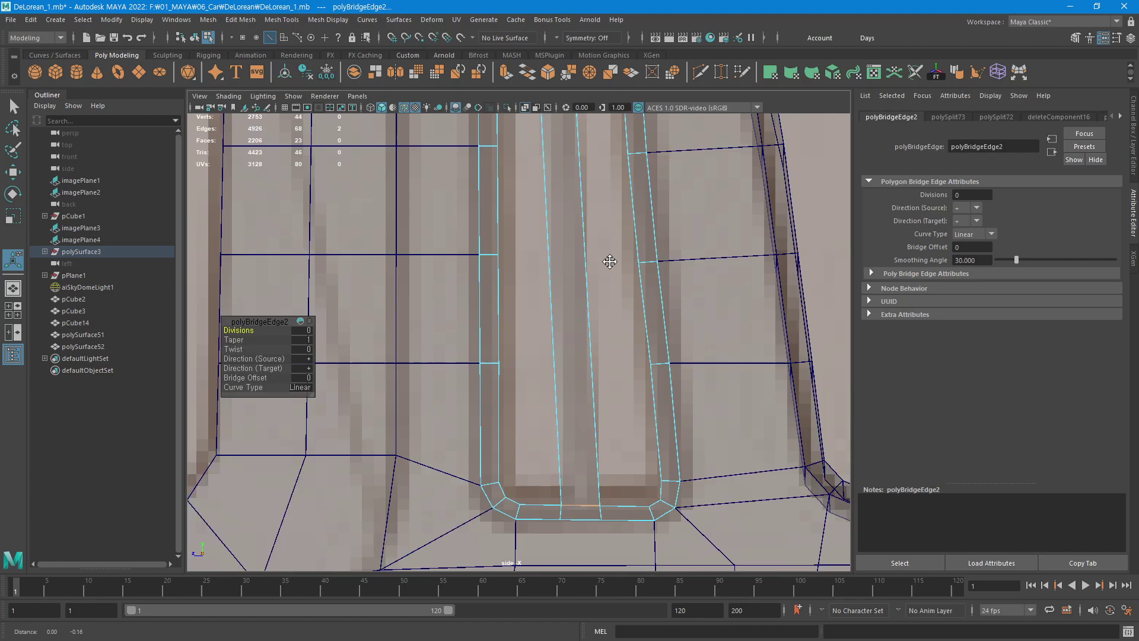
scroll(598, 265, "down", 3)
middle_click_drag(560, 361, 554, 356, "alt")
right_click_drag(555, 356, 725, 374, "alt")
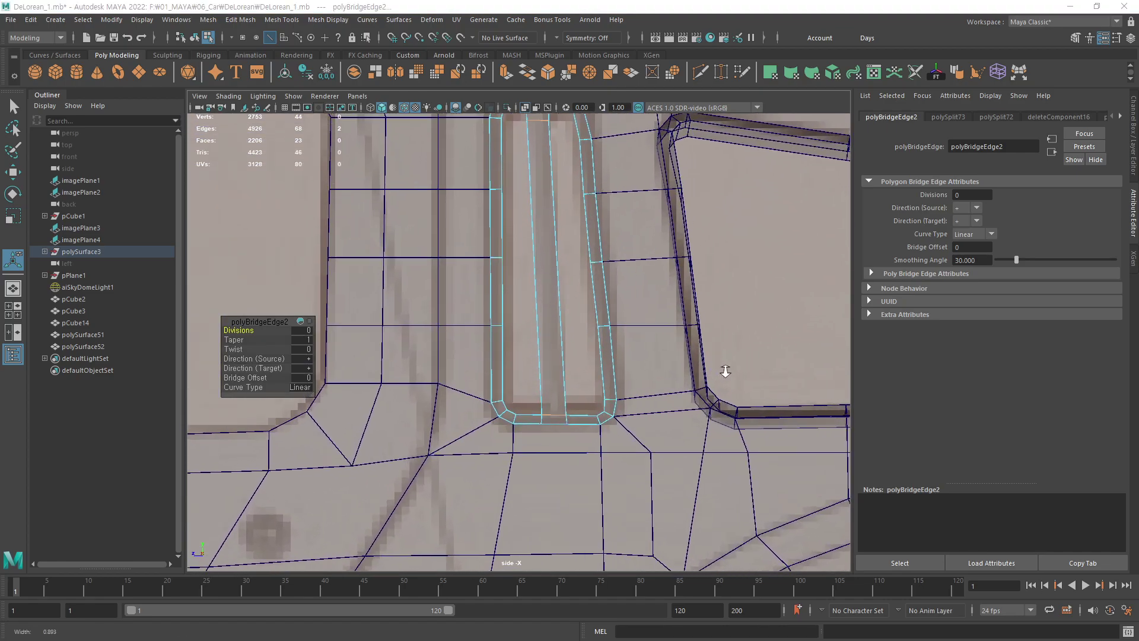
middle_click_drag(545, 472, 585, 386, "alt")
right_click_drag(583, 421, 709, 435, "alt")
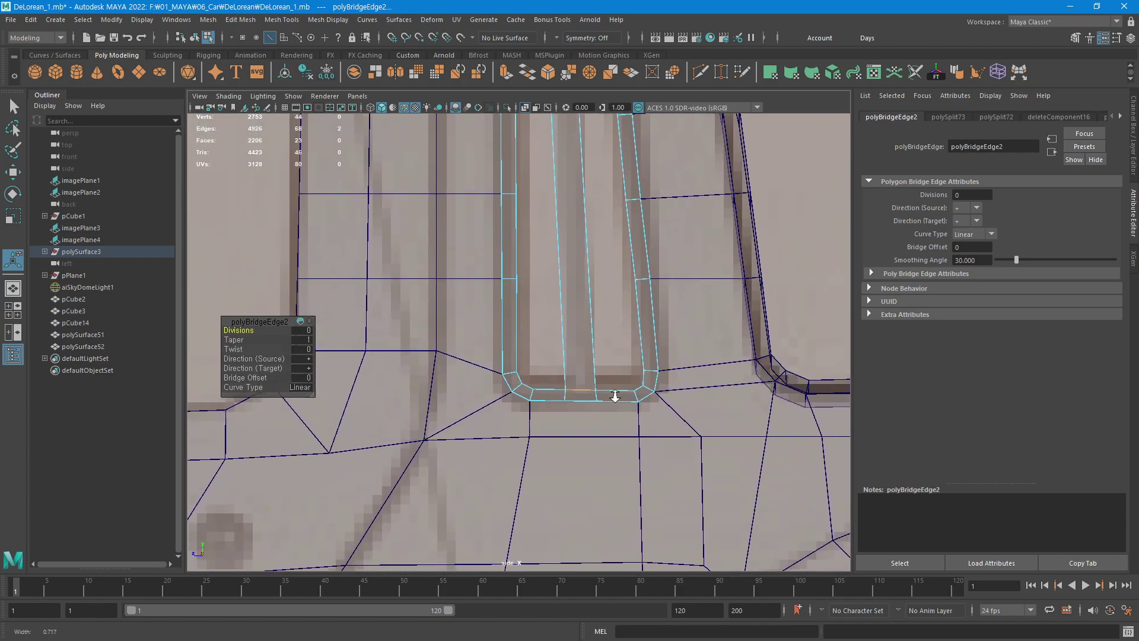
middle_click_drag(590, 402, 616, 363, "alt")
Slide the slot's bottom-edge vertices along X to even their spacing.
key("q")
key("F9")
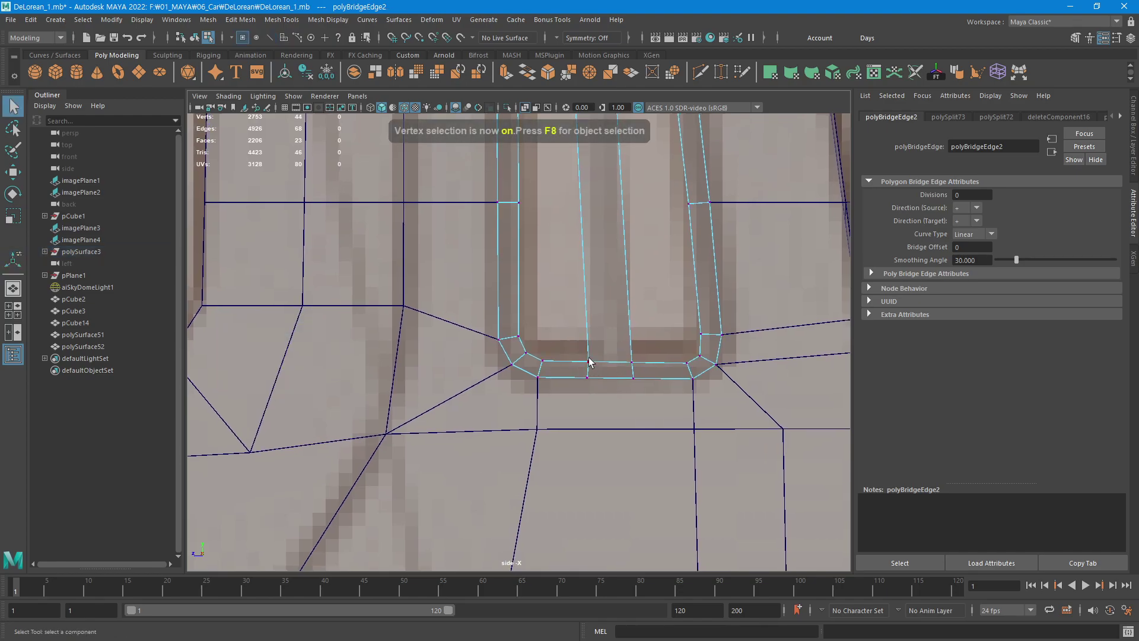
left_click(589, 363)
key("w")
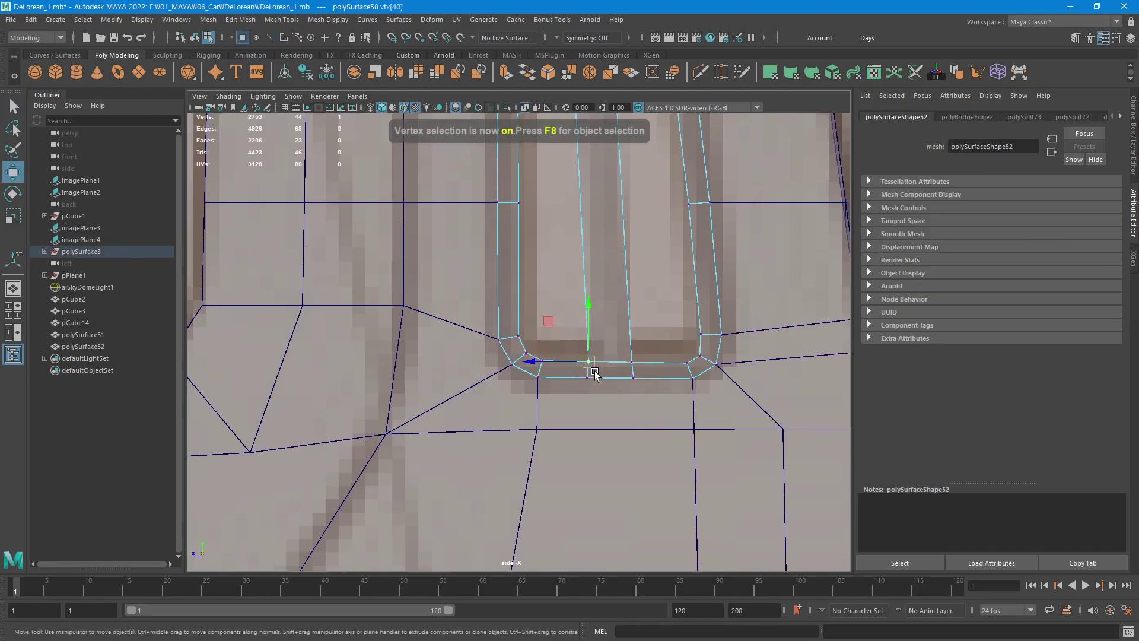
right_click_drag(549, 382, 835, 422, "alt")
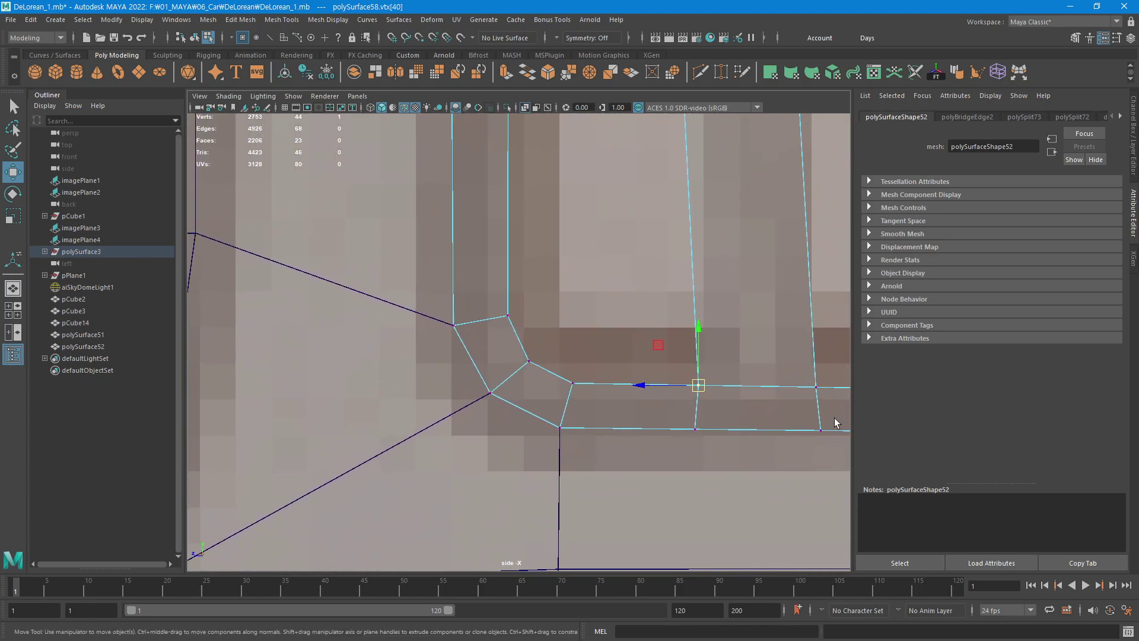
mouse_move(835, 423)
middle_mouse_down("alt")
mouse_move(535, 381)
mouse_move(600, 390)
middle_mouse_up("alt")
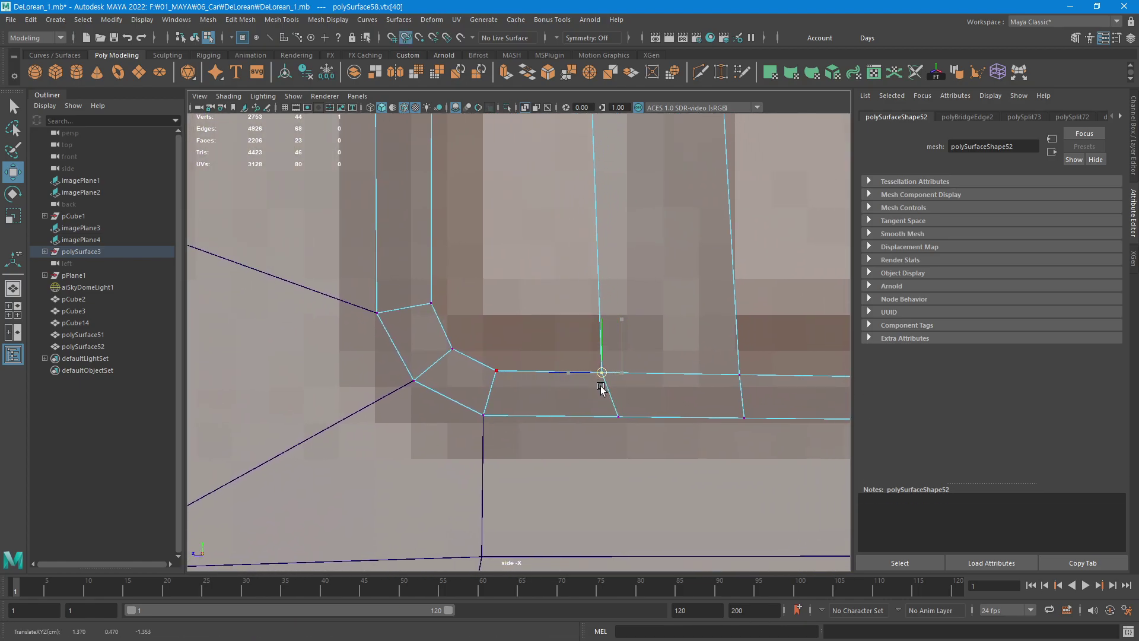
left_click(620, 418)
middle_click_drag(539, 418, 597, 422)
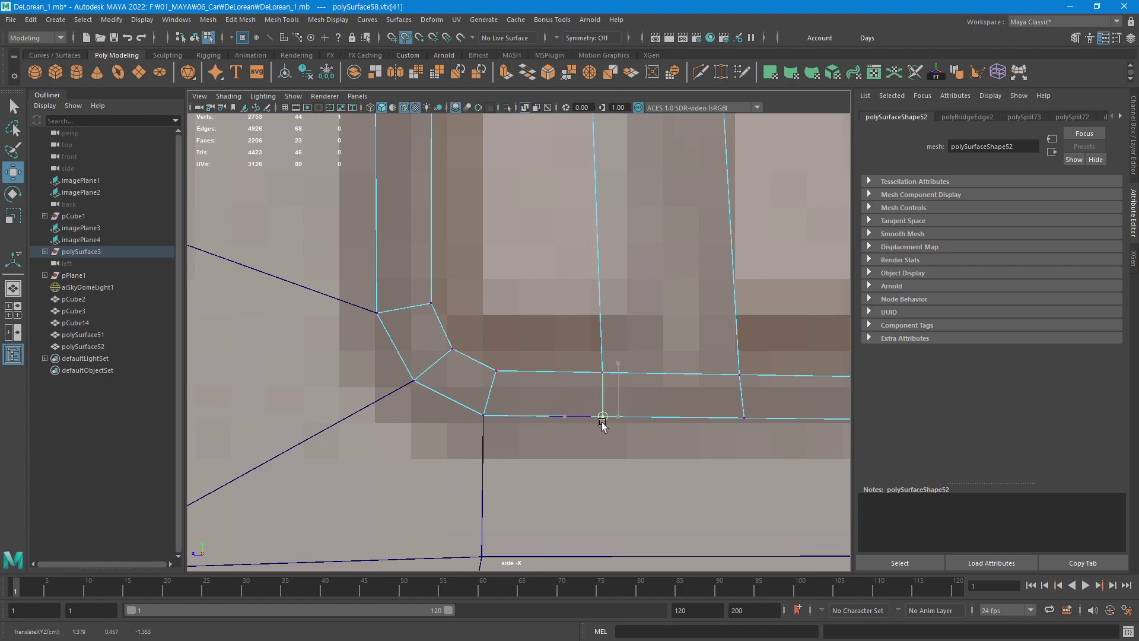
mouse_move(723, 417)
middle_mouse_down("alt")
mouse_move(599, 415)
mouse_move(625, 381)
middle_mouse_up("alt")
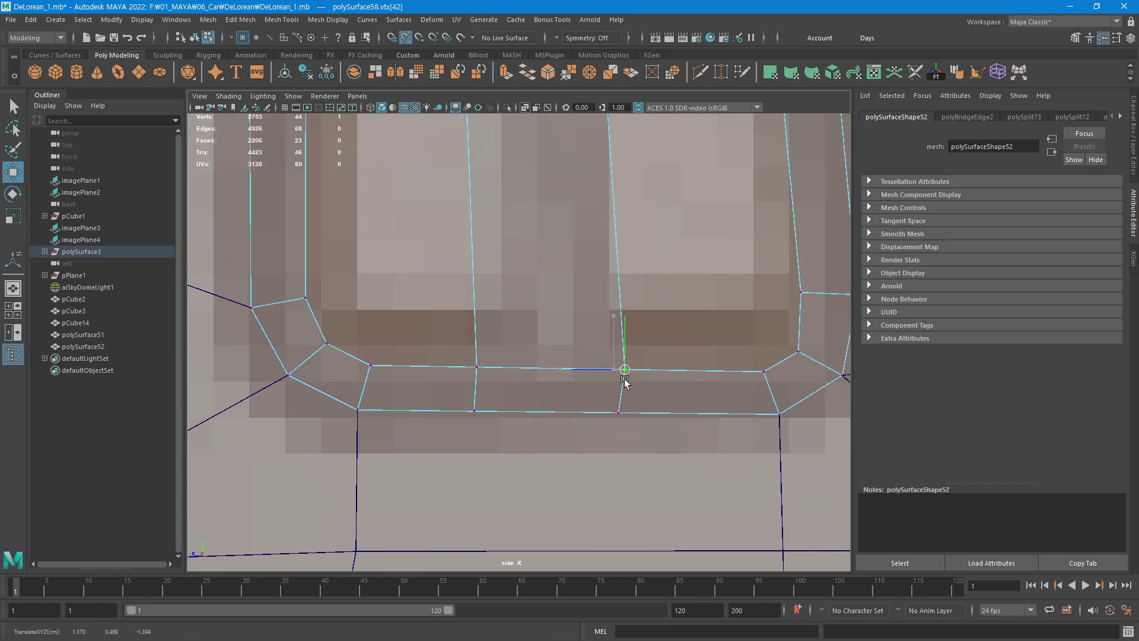
left_click_drag(624, 369, 636, 371)
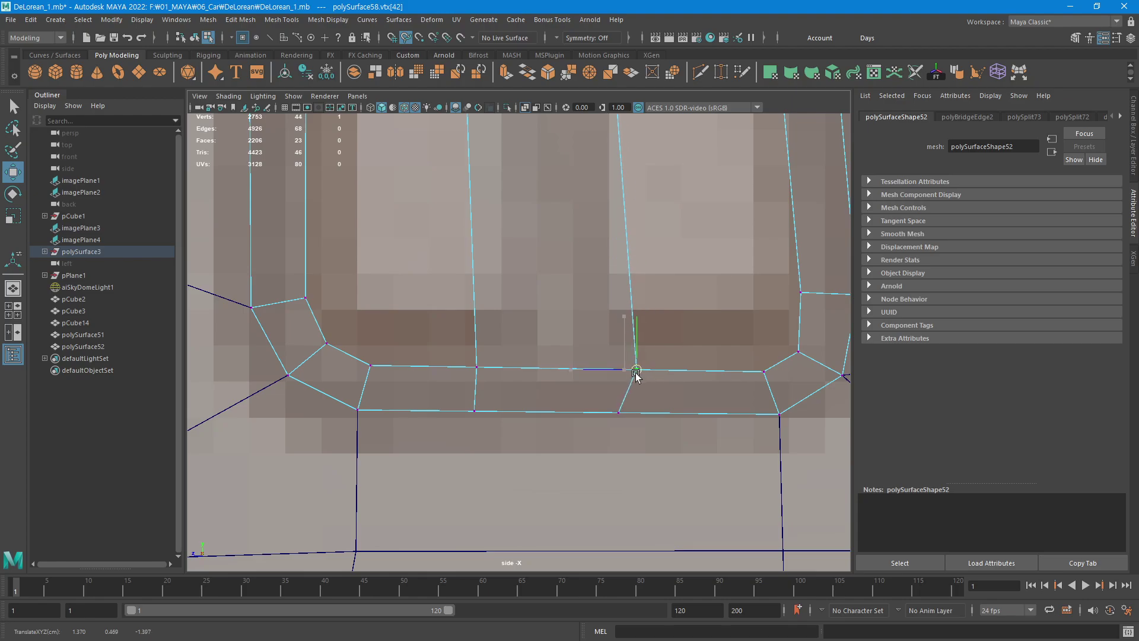
left_click(620, 415)
middle_click_drag(659, 425, 663, 415)
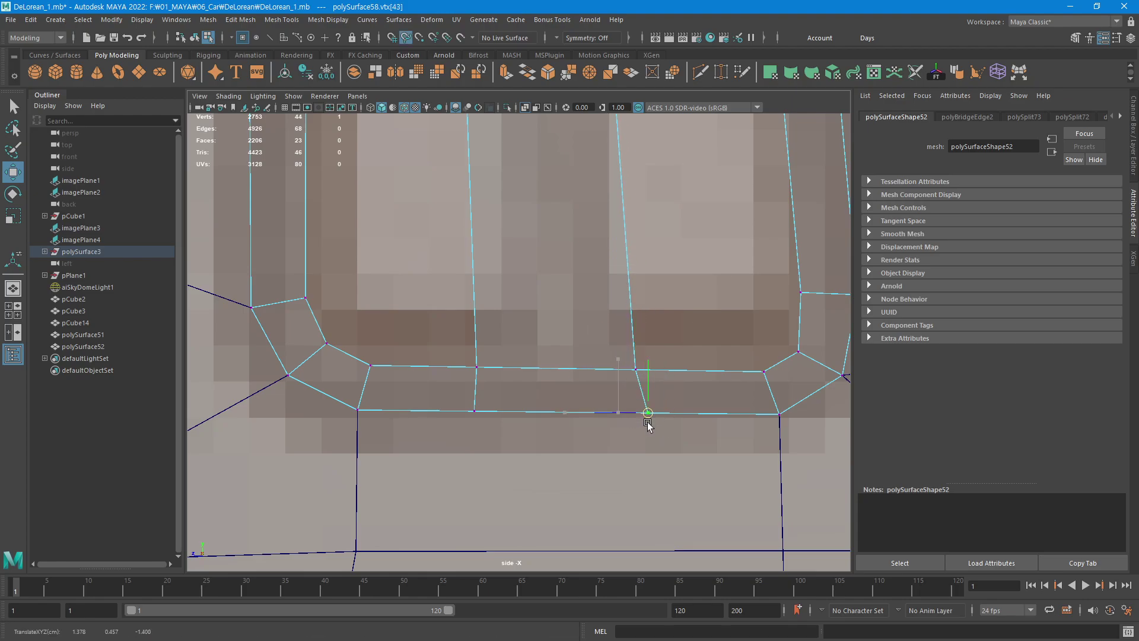
Multi-Cut a straight edge across the slot and line up its end vertices.
left_click(702, 72)
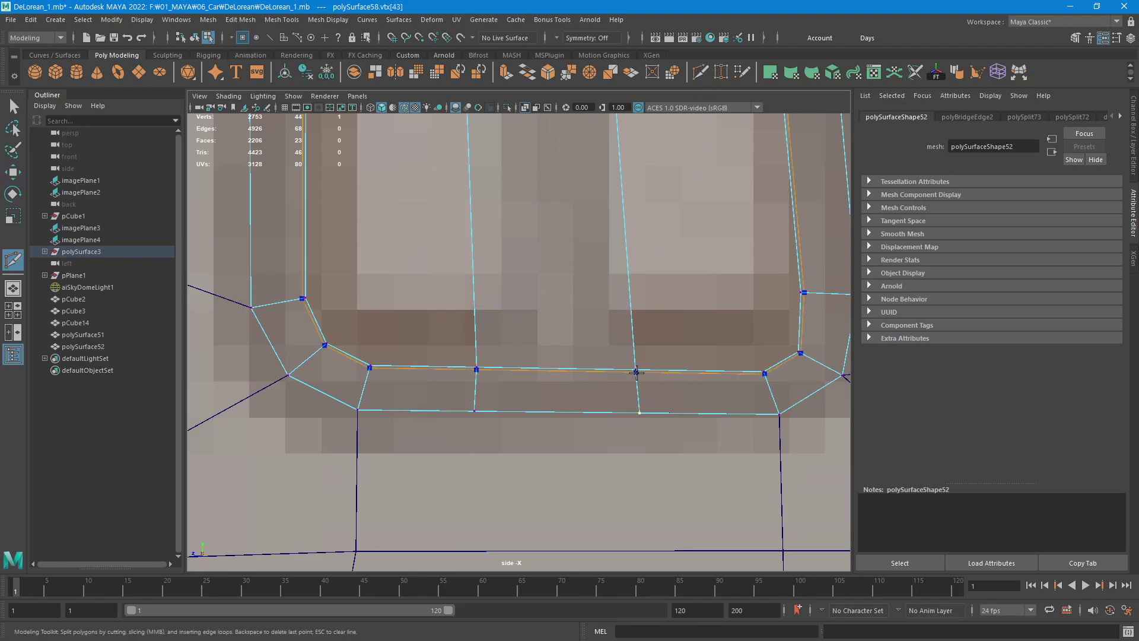
left_click(630, 310)
key("Return")
left_click(476, 367)
key("w")
left_click(474, 310)
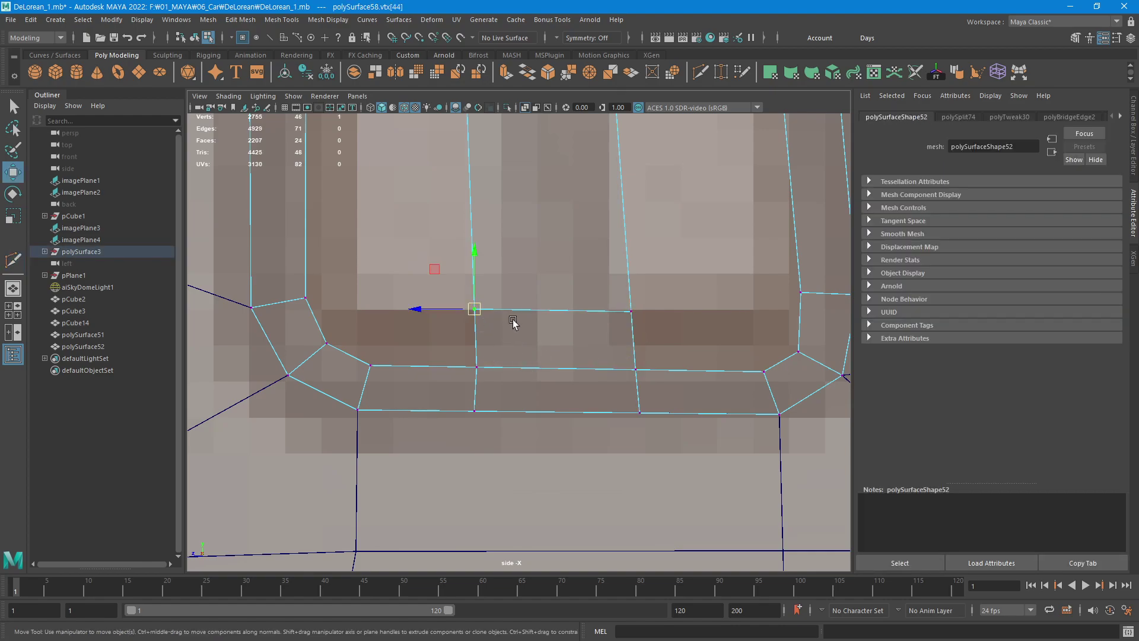
left_click_drag(460, 310, 483, 319)
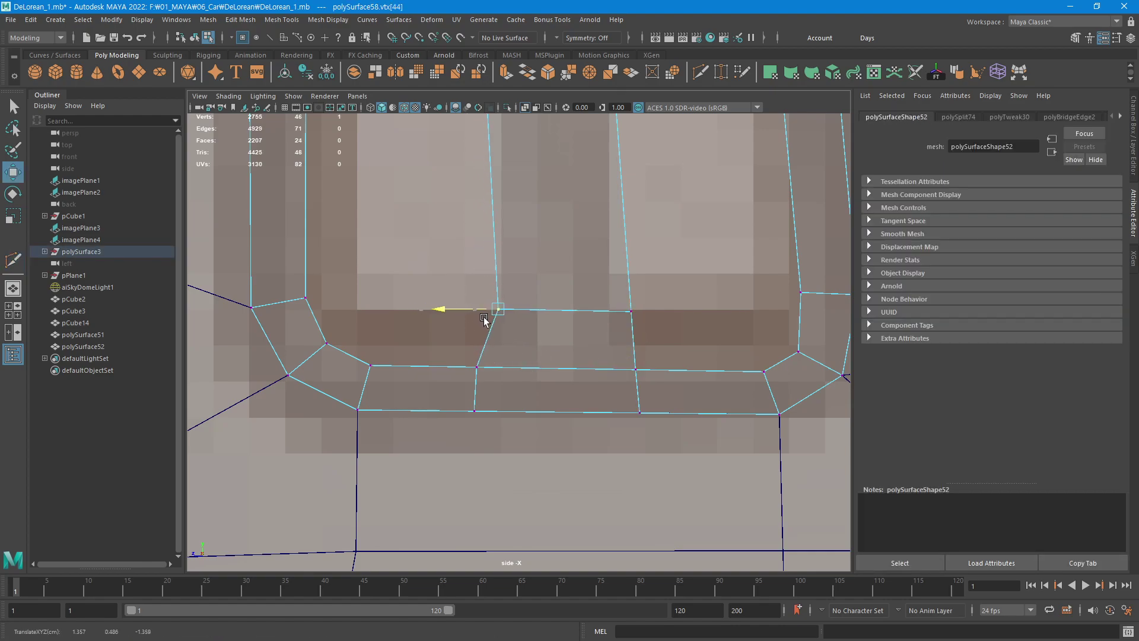
left_click(629, 311)
left_click_drag(599, 314, 584, 315)
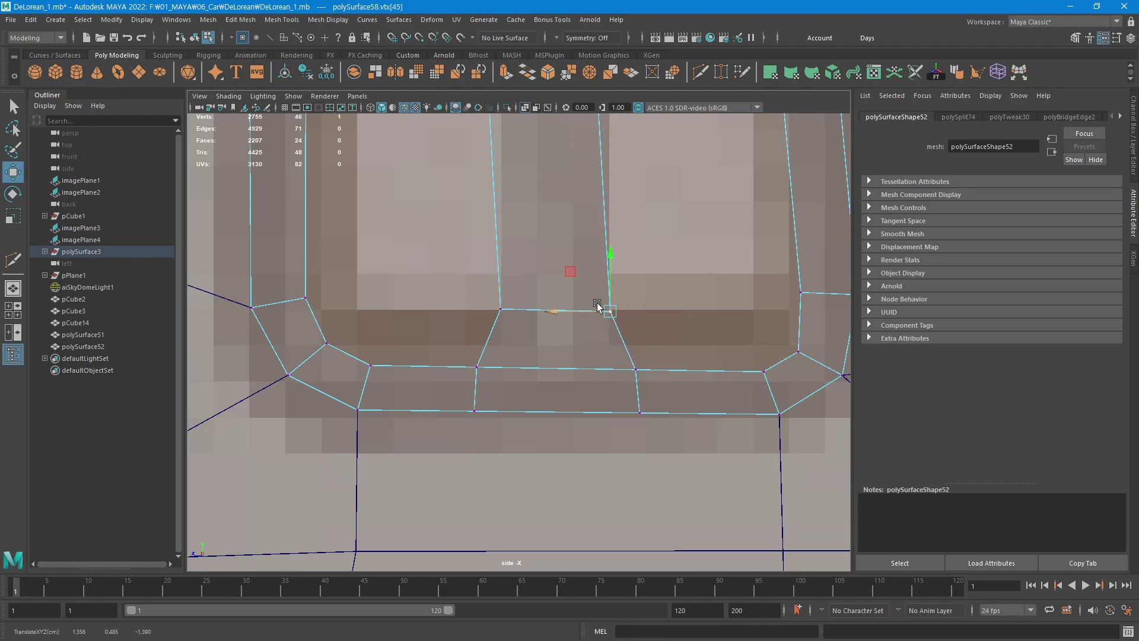
Pan out to see the whole slot and return to object selection mode.
scroll(671, 320, "down", 2)
scroll(655, 330, "down", 3)
scroll(653, 333, "up", 1)
scroll(596, 411, "up", 1)
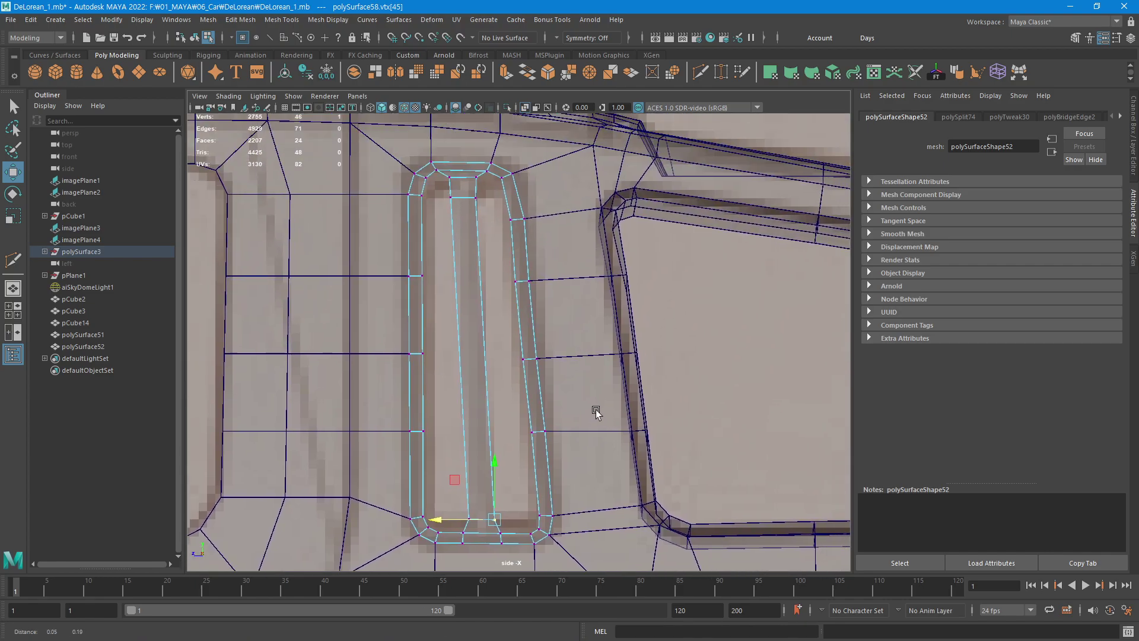
mouse_move(595, 411)
middle_mouse_down("alt")
mouse_move(605, 452)
mouse_move(620, 448)
middle_mouse_up("alt")
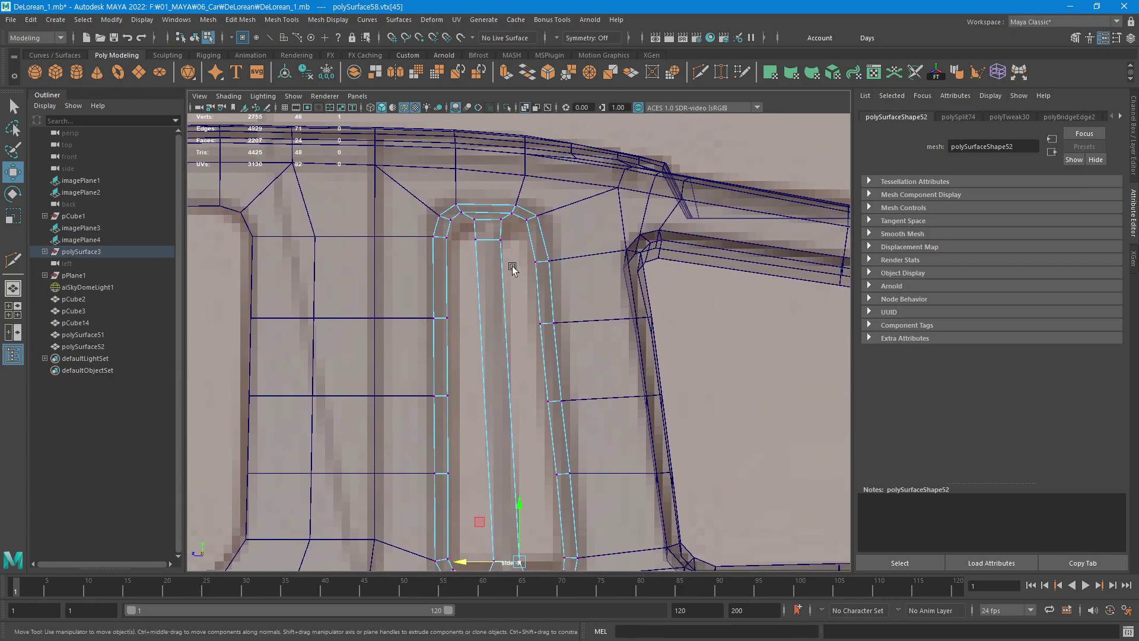
middle_click_drag(518, 319, 522, 297, "alt")
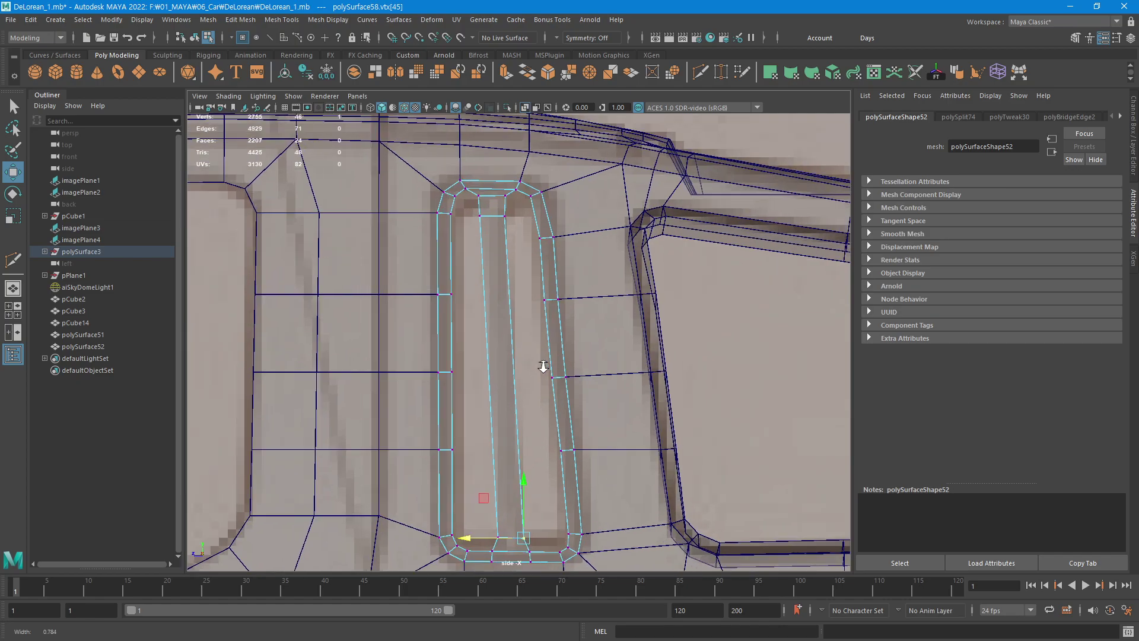
key("F8")
In a full-size perspective view, select the vent mesh and cut a new edge into it.
middle_click_drag(595, 378, 577, 365, "alt")
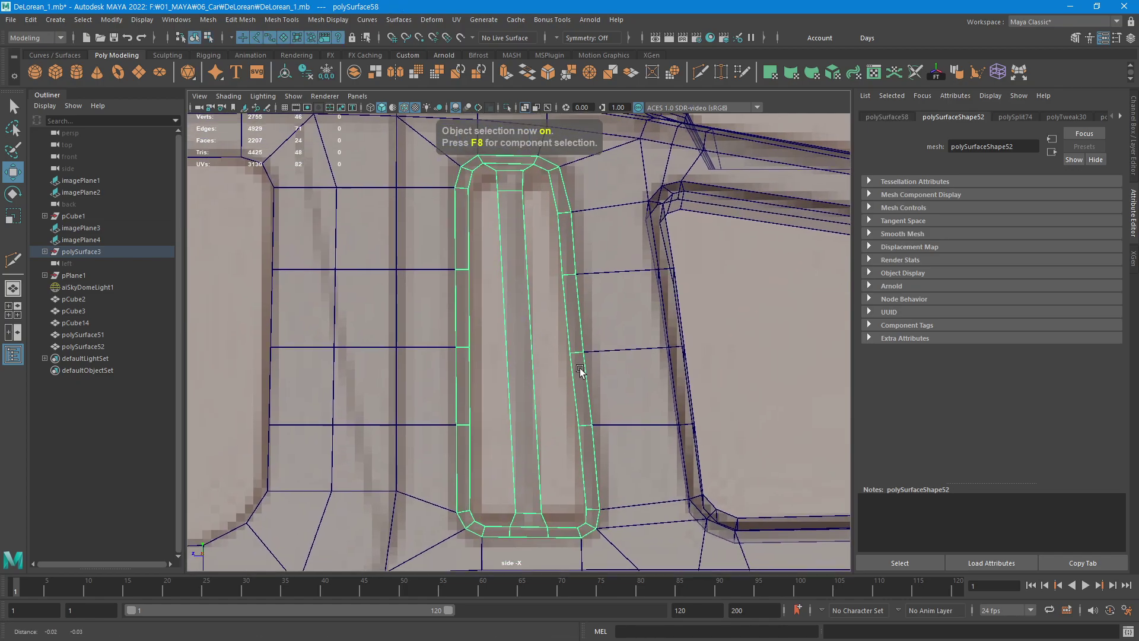
key("space")
key("space")
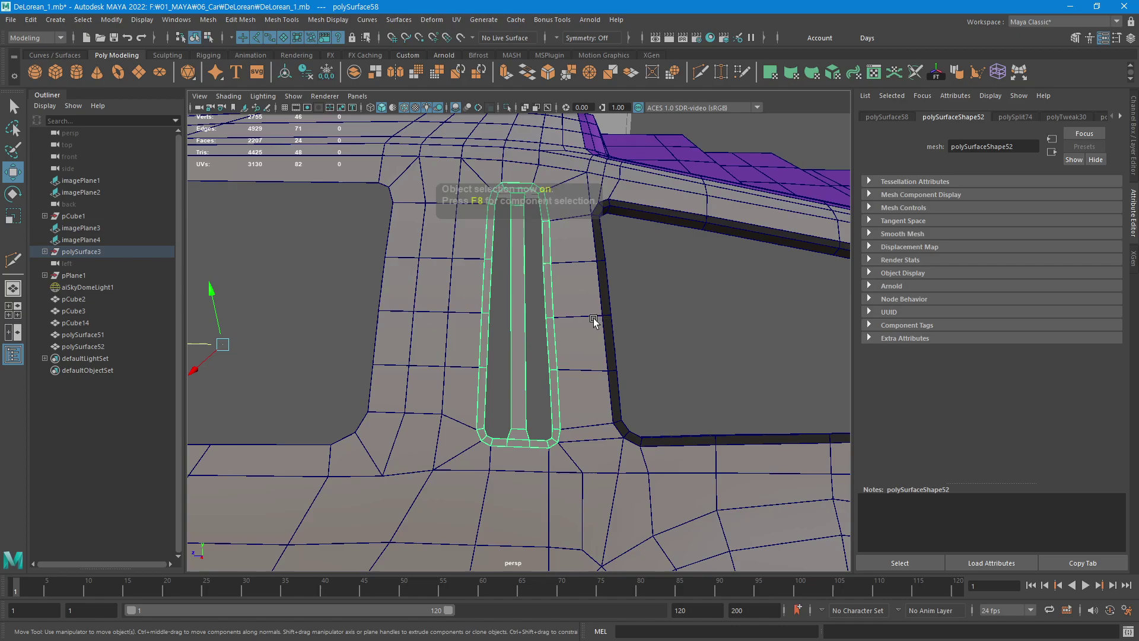
left_click(672, 342)
mouse_move(503, 374)
left_mouse_down("alt")
mouse_move(510, 403)
mouse_move(587, 383)
left_mouse_up("alt")
left_click(588, 383)
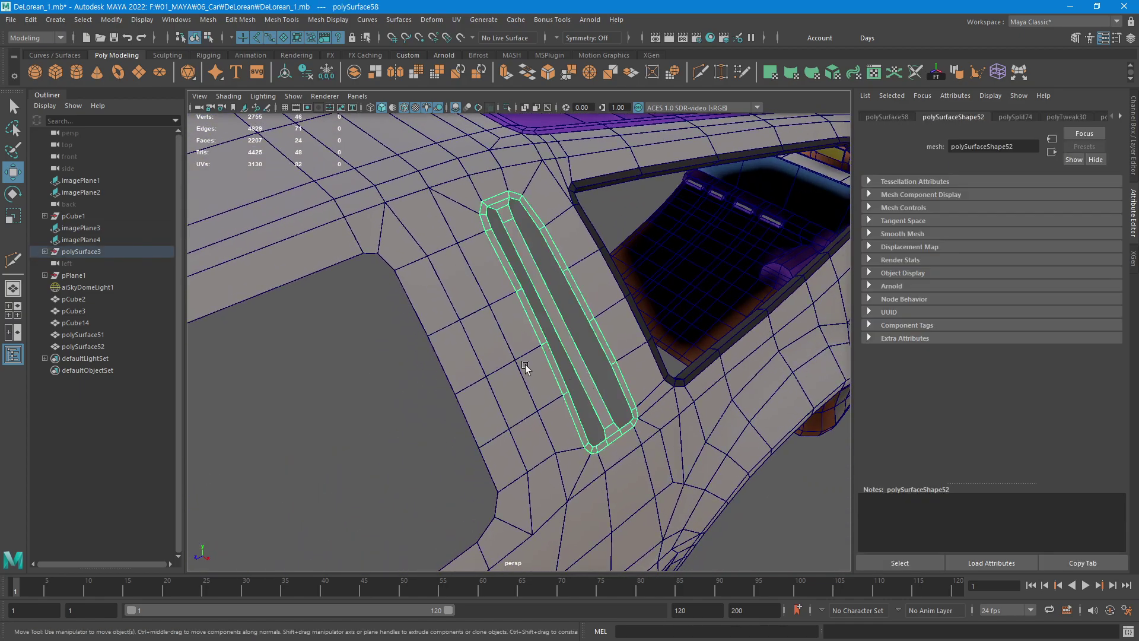
mouse_move(525, 364)
left_mouse_down("alt")
mouse_move(509, 376)
mouse_move(712, 377)
mouse_move(481, 379)
mouse_move(621, 376)
mouse_move(625, 364)
mouse_move(463, 338)
left_mouse_up("alt")
scroll(522, 361, "up", 3)
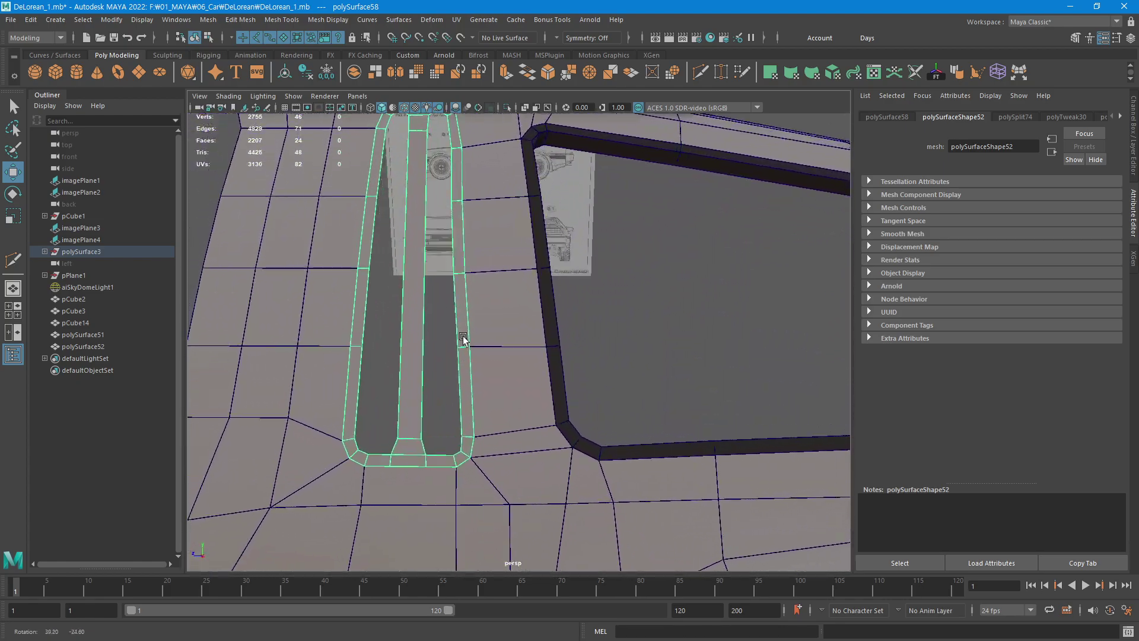
right_click_drag(462, 339, 522, 380, "alt")
mouse_move(521, 380)
left_mouse_down("alt")
mouse_move(531, 384)
mouse_move(558, 350)
left_mouse_up("alt")
right_click_drag(569, 195, 525, 236, "shift")
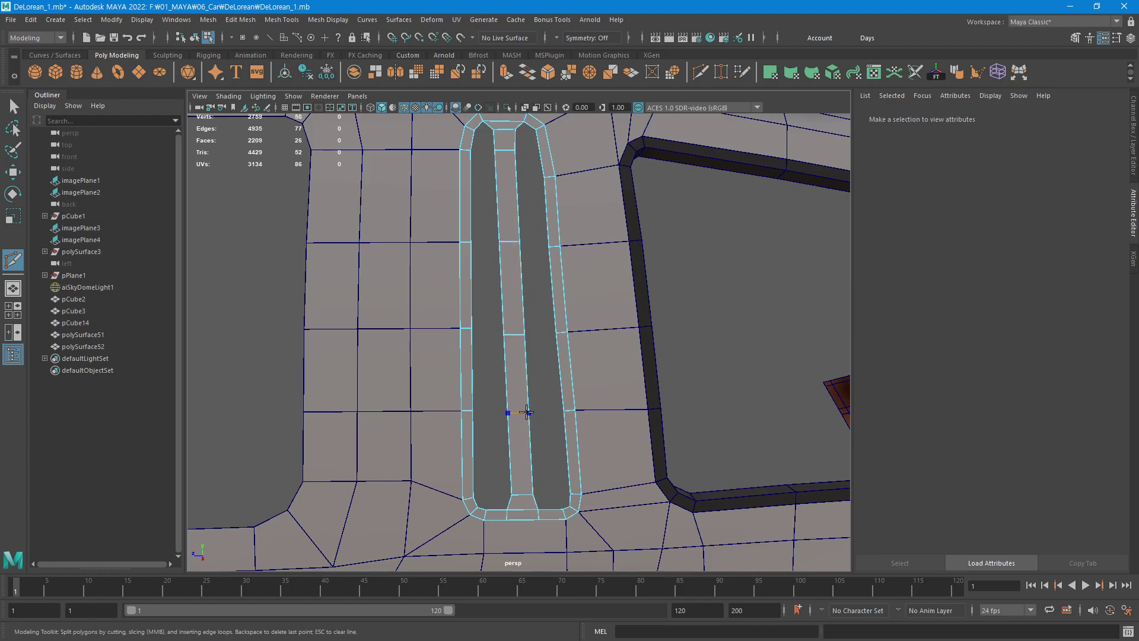
mouse_move(614, 347)
left_mouse_down("alt")
mouse_move(558, 356)
mouse_move(568, 360)
mouse_move(529, 432)
mouse_move(583, 382)
mouse_move(635, 388)
mouse_move(600, 330)
left_mouse_up("alt")
Select vent edge e[76] and frame the fender edge in the four-view front panes.
key("w")
left_click(524, 352)
key("space")
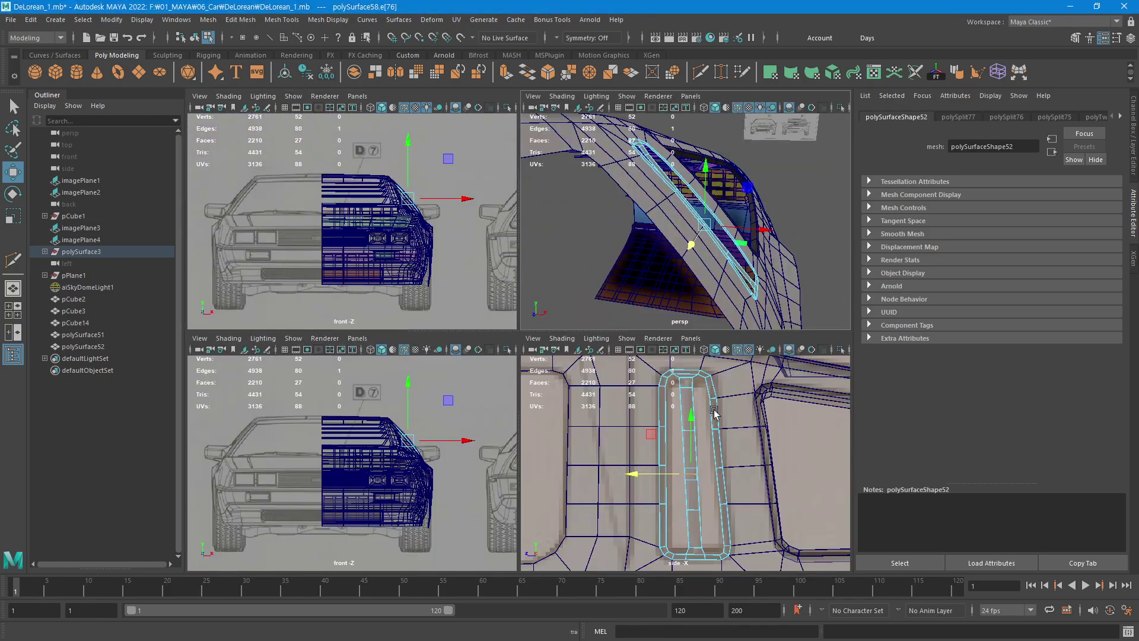
scroll(377, 474, "up", 8)
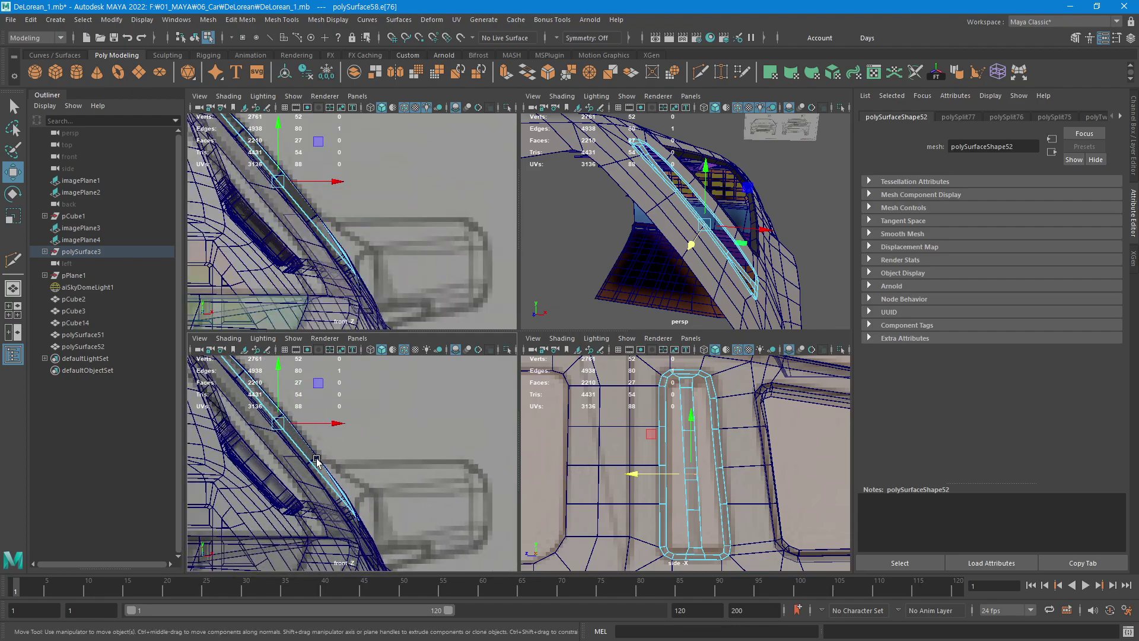
mouse_move(410, 461)
middle_mouse_down("alt")
mouse_move(477, 498)
mouse_move(427, 436)
middle_mouse_up("alt")
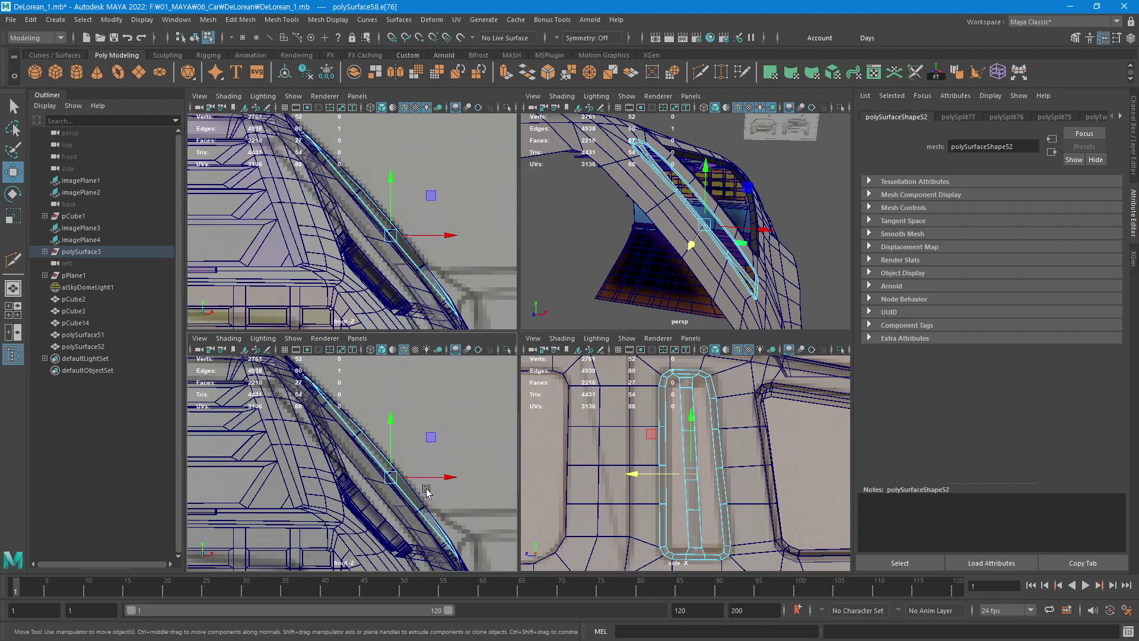
mouse_move(445, 201)
middle_mouse_down("alt")
mouse_move(390, 209)
mouse_move(398, 218)
middle_mouse_up("alt")
In a maximized front view, move the edge's vertices out to match the fender outline.
key("space")
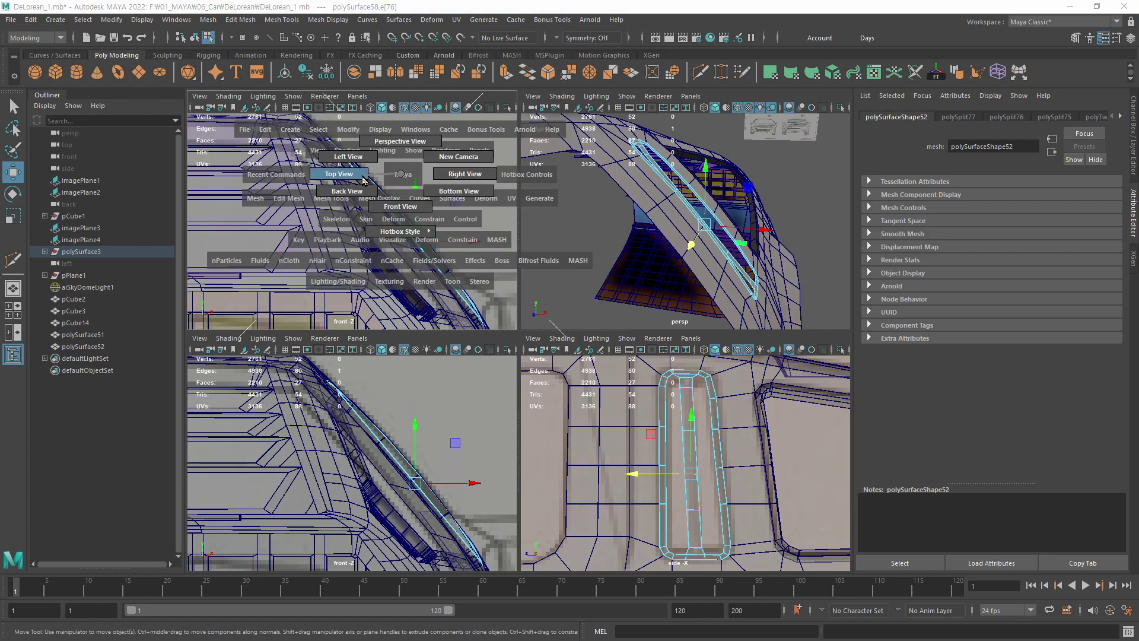
key("space")
key("f")
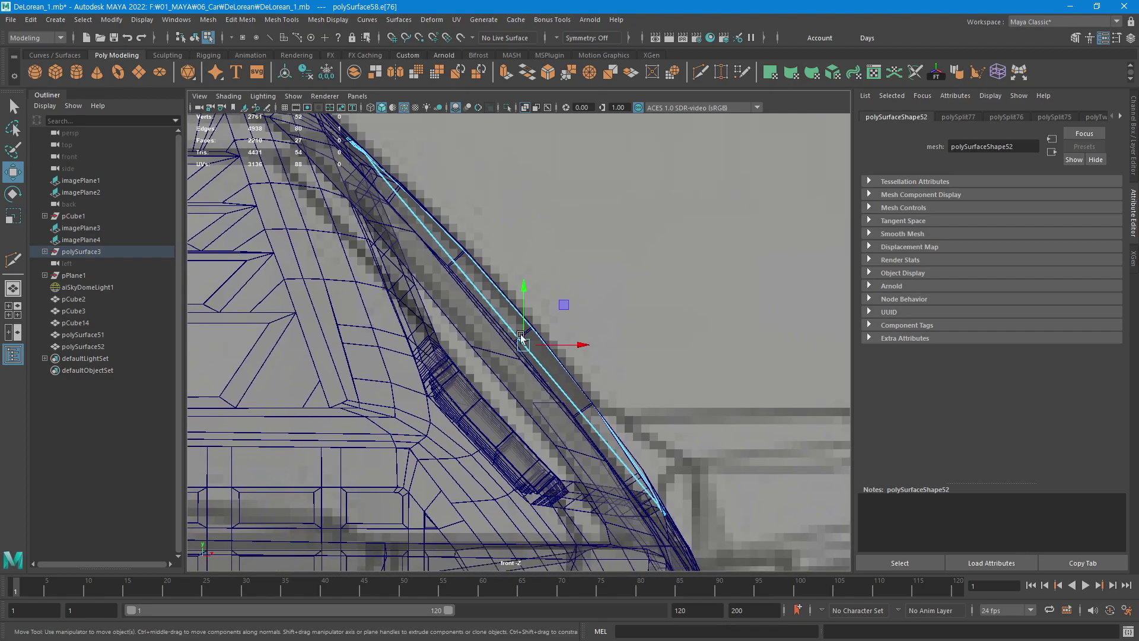
left_click_drag(528, 352, 540, 340)
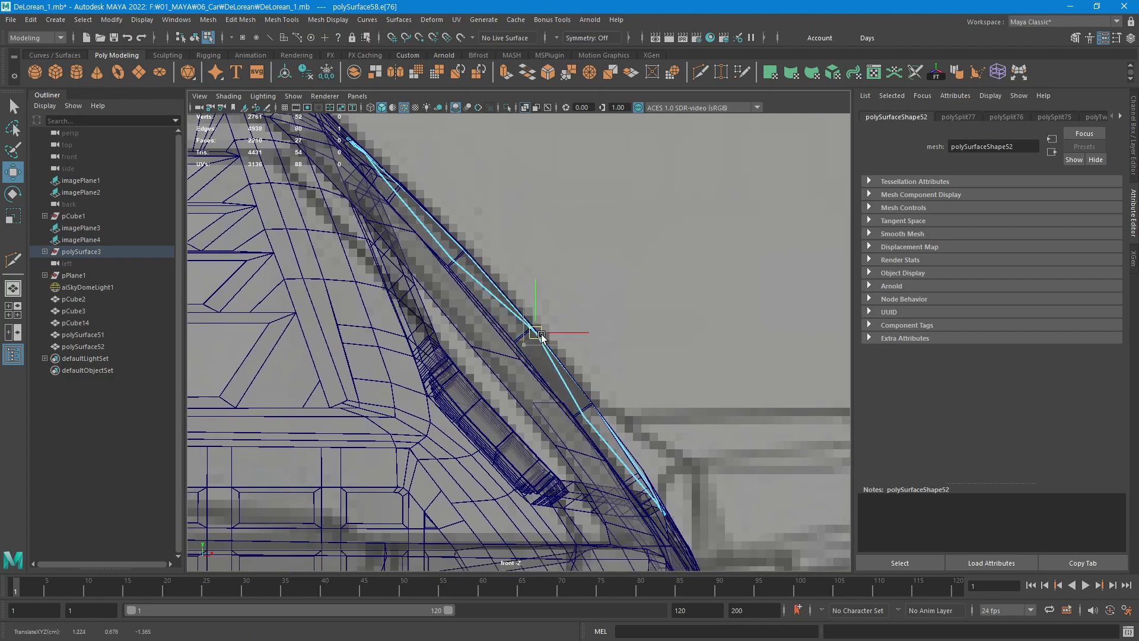
key("F9")
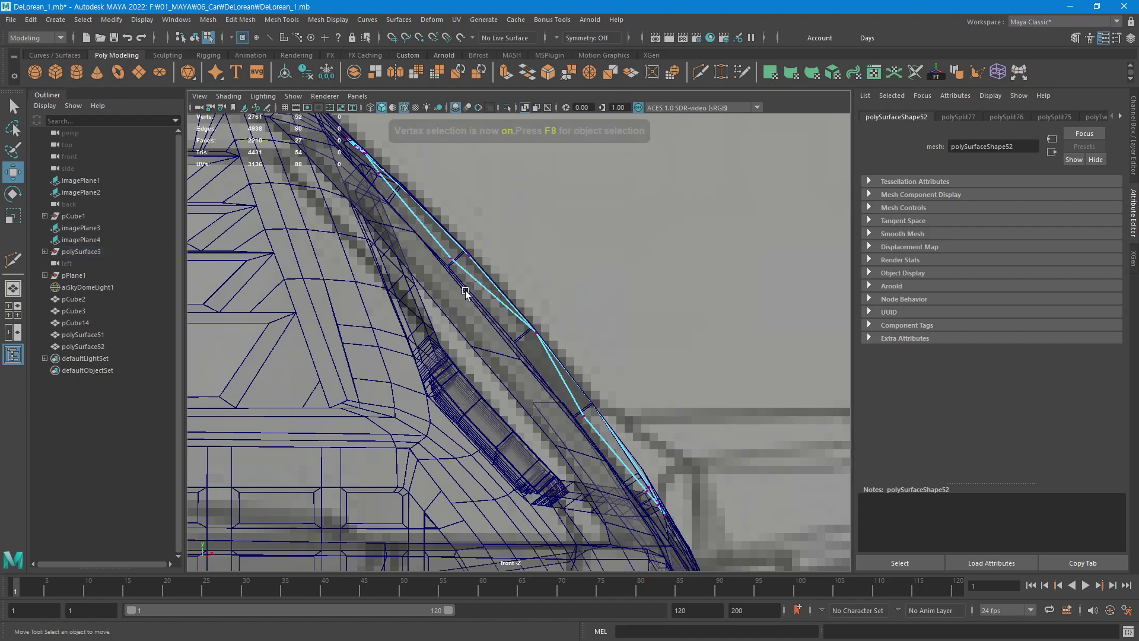
left_click(450, 258)
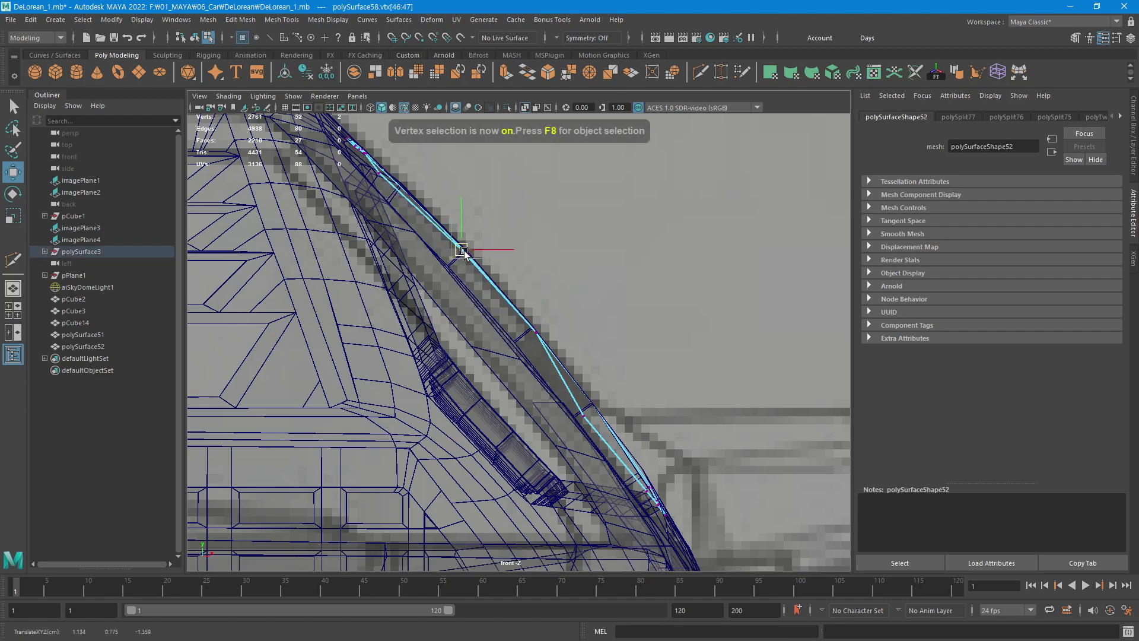
middle_click_drag(466, 252, 409, 189, "alt")
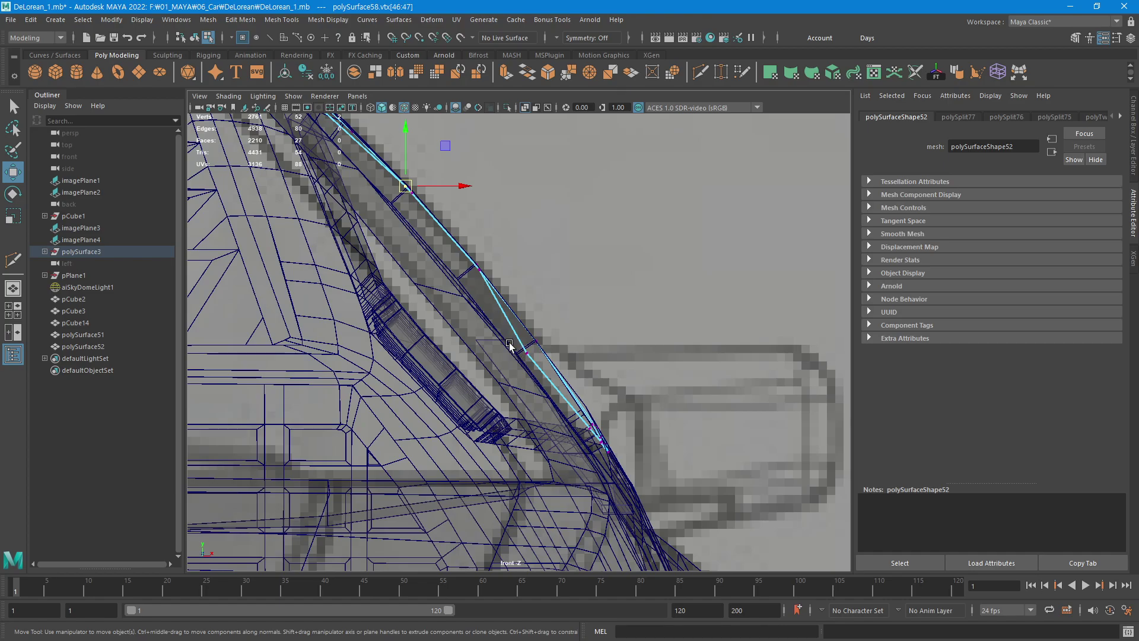
left_click_drag(534, 366, 537, 350)
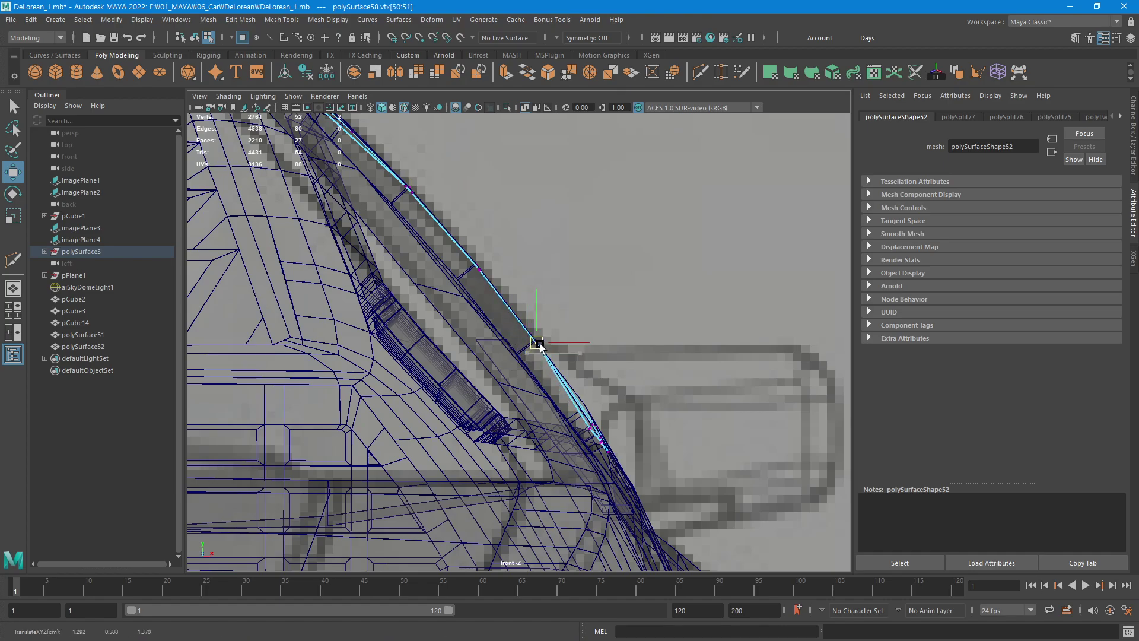
Nudge the slot's end vertex up onto the diagonal edge line, then check it in perspective.
scroll(478, 409, "up", 5)
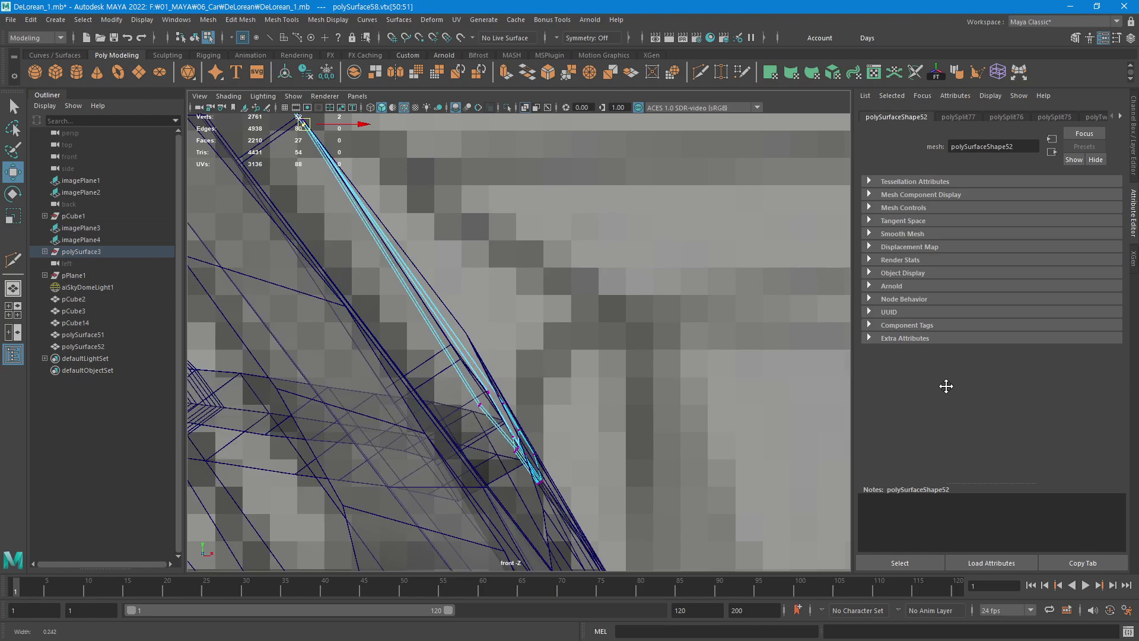
mouse_move(475, 414)
left_mouse_down()
mouse_move(471, 399)
mouse_move(488, 403)
left_mouse_up()
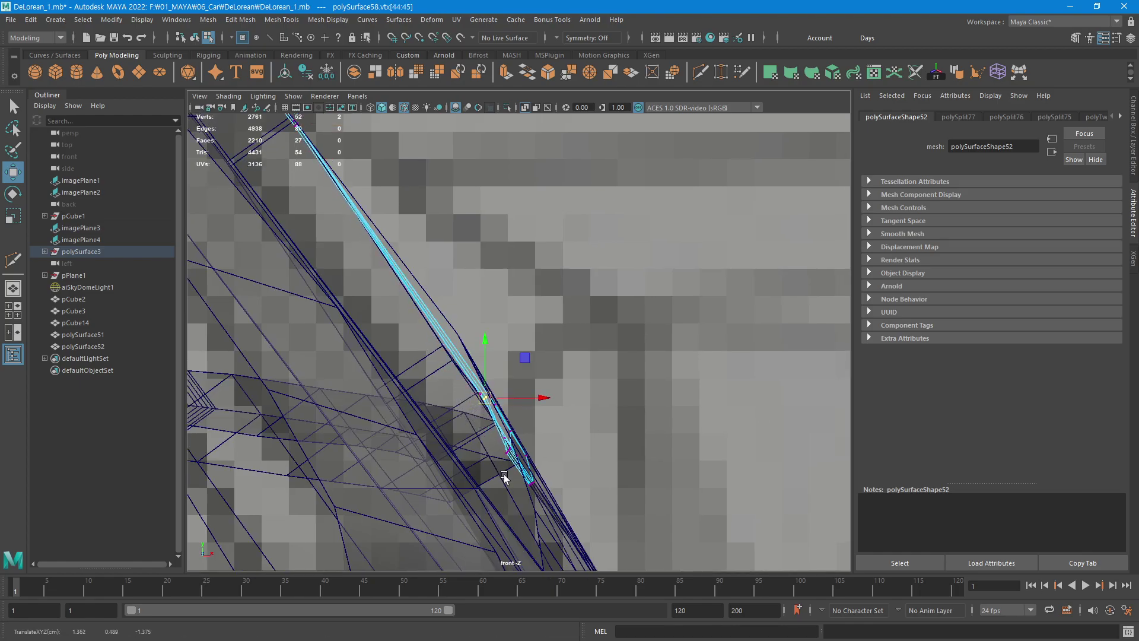
mouse_move(438, 421)
right_mouse_down("alt")
mouse_move(526, 474)
mouse_move(509, 471)
mouse_move(792, 292)
right_mouse_up("alt")
scroll(792, 292, "up", 2)
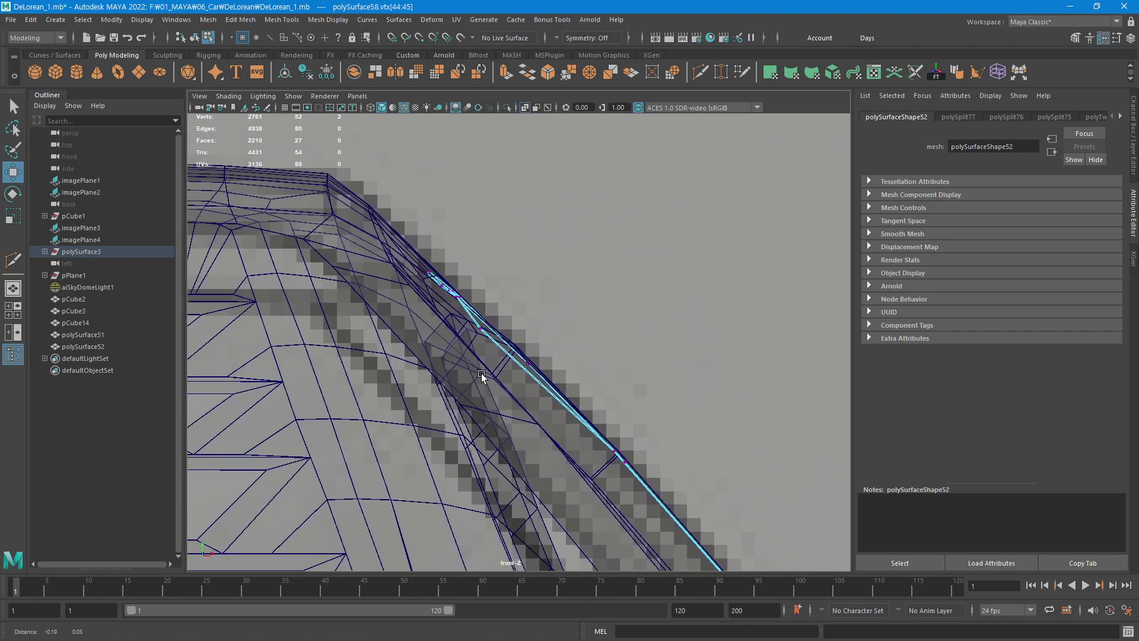
scroll(732, 340, "up", 3)
scroll(489, 326, "up", 3)
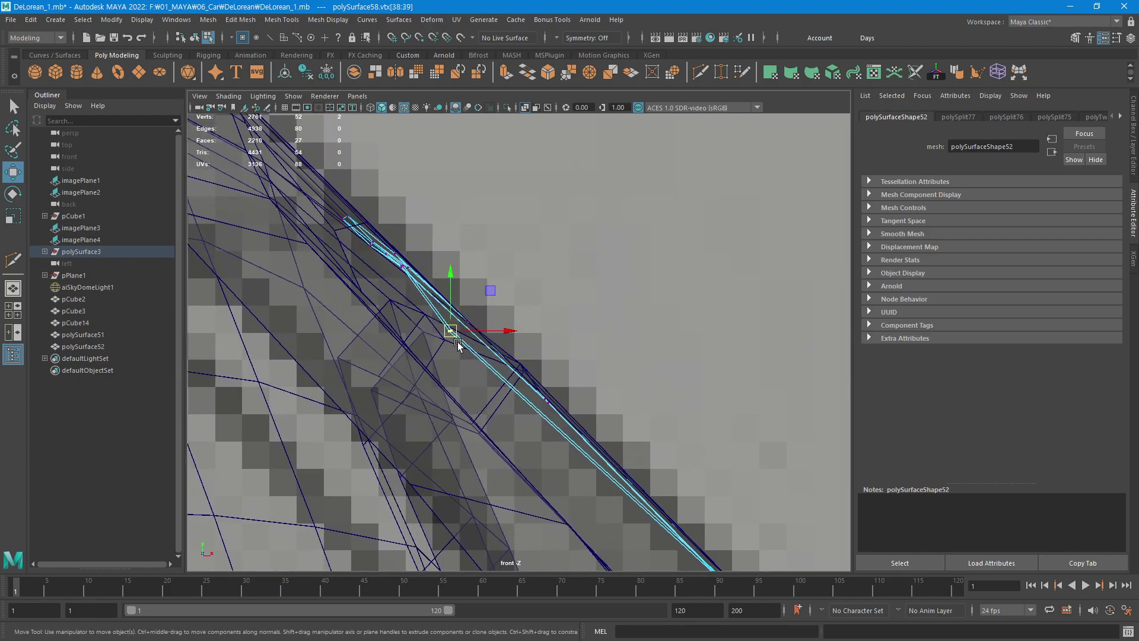
left_click_drag(458, 345, 466, 330)
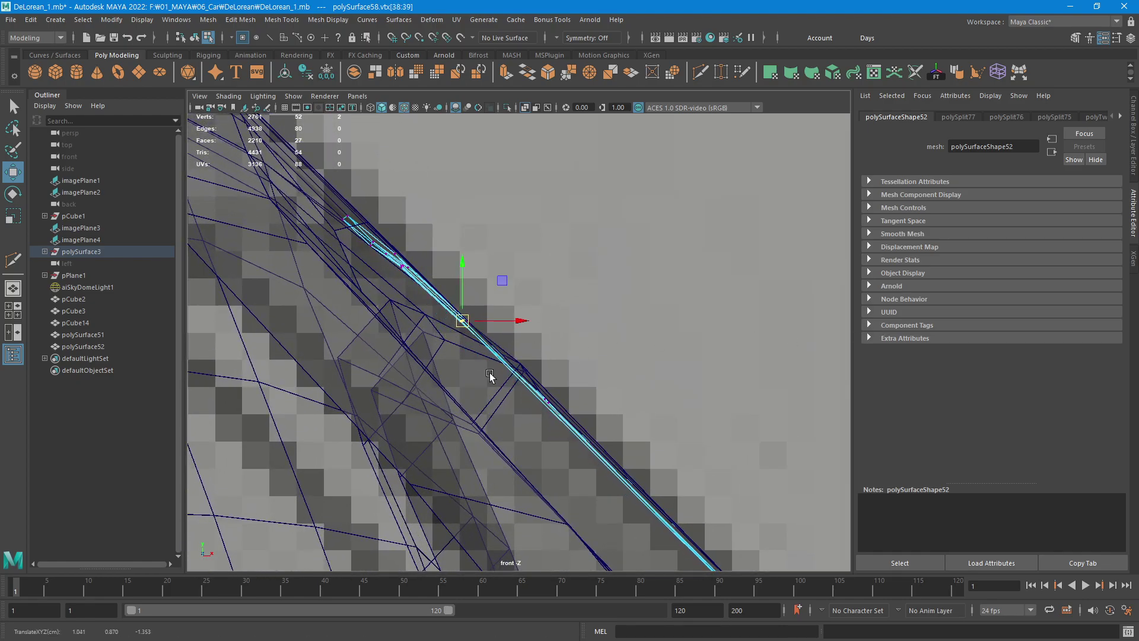
key("space")
key("space")
mouse_move(475, 285)
left_mouse_down("alt")
mouse_move(256, 337)
mouse_move(949, 340)
mouse_move(513, 372)
mouse_move(422, 466)
mouse_move(433, 499)
mouse_move(427, 351)
mouse_move(295, 290)
left_mouse_up("alt")
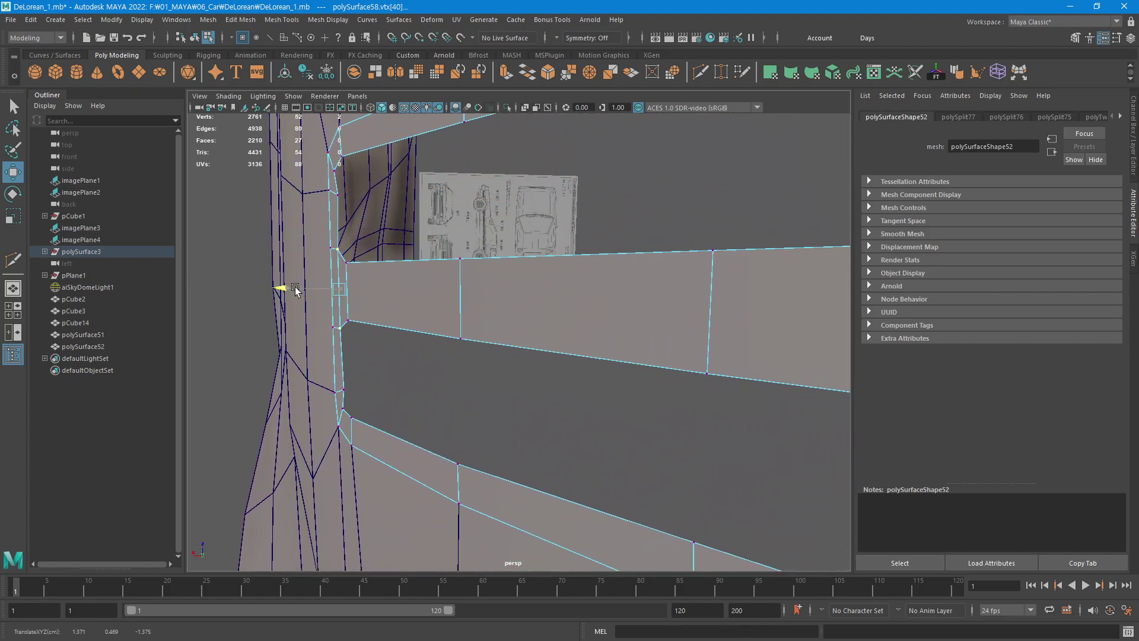
Slide the slot's upper and lower corner vertices left along X.
left_click(334, 190)
left_click_drag(300, 198, 293, 198)
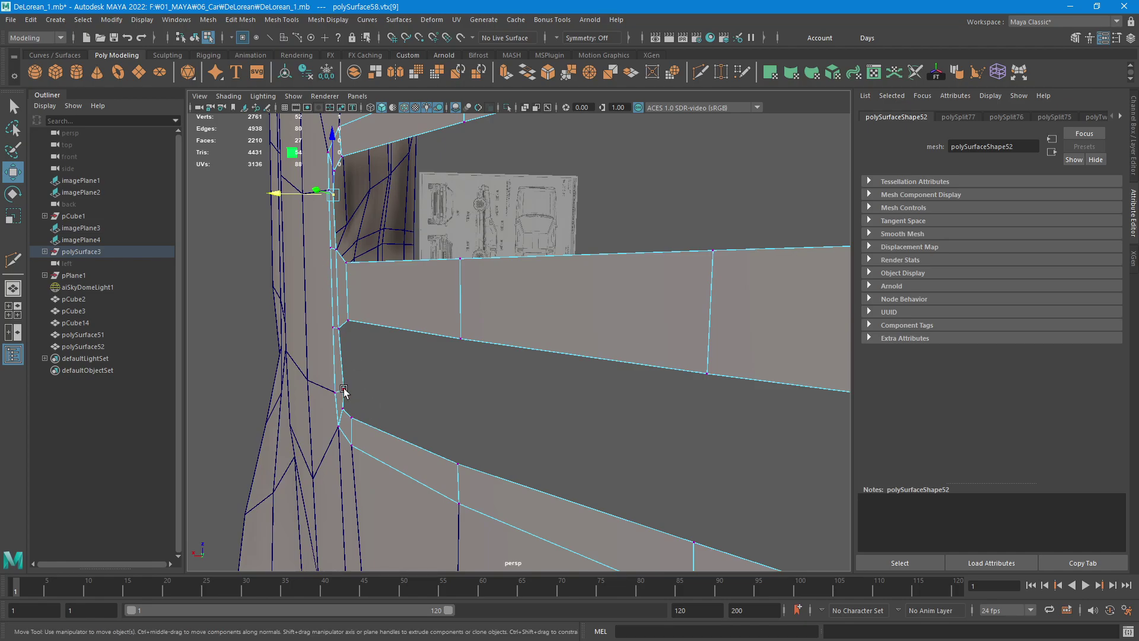
left_click_drag(316, 391, 308, 390)
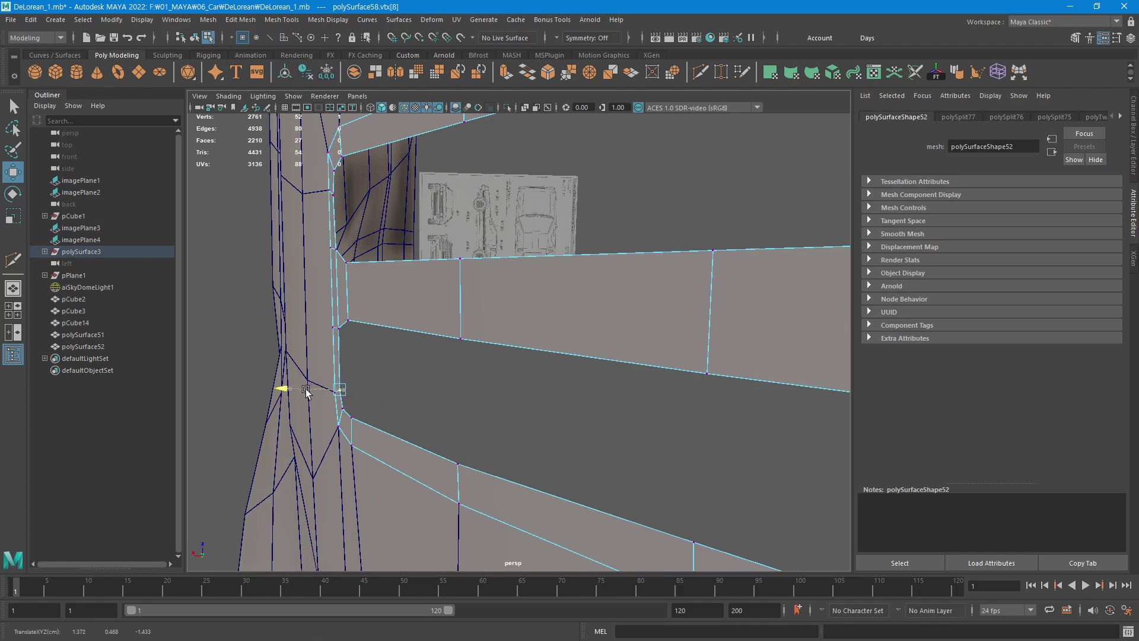
left_click(409, 392)
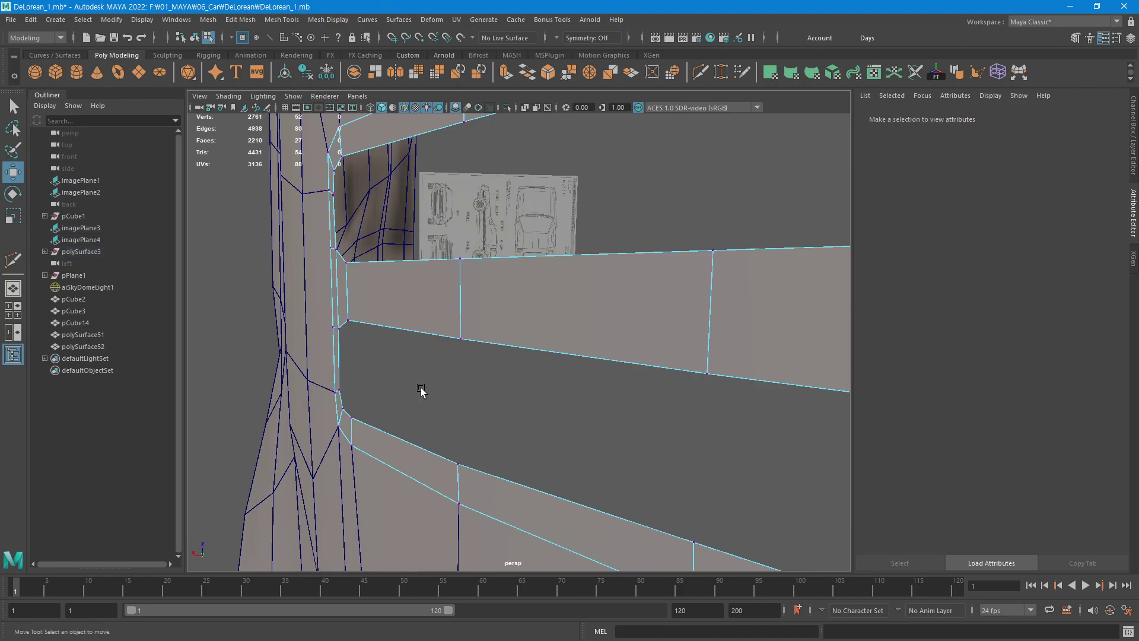
Tumble in along the vent channel and adjust a top-rim vertex vertically.
mouse_move(418, 389)
left_mouse_down("alt")
mouse_move(417, 470)
mouse_move(455, 452)
mouse_move(293, 393)
mouse_move(560, 414)
left_mouse_up("alt")
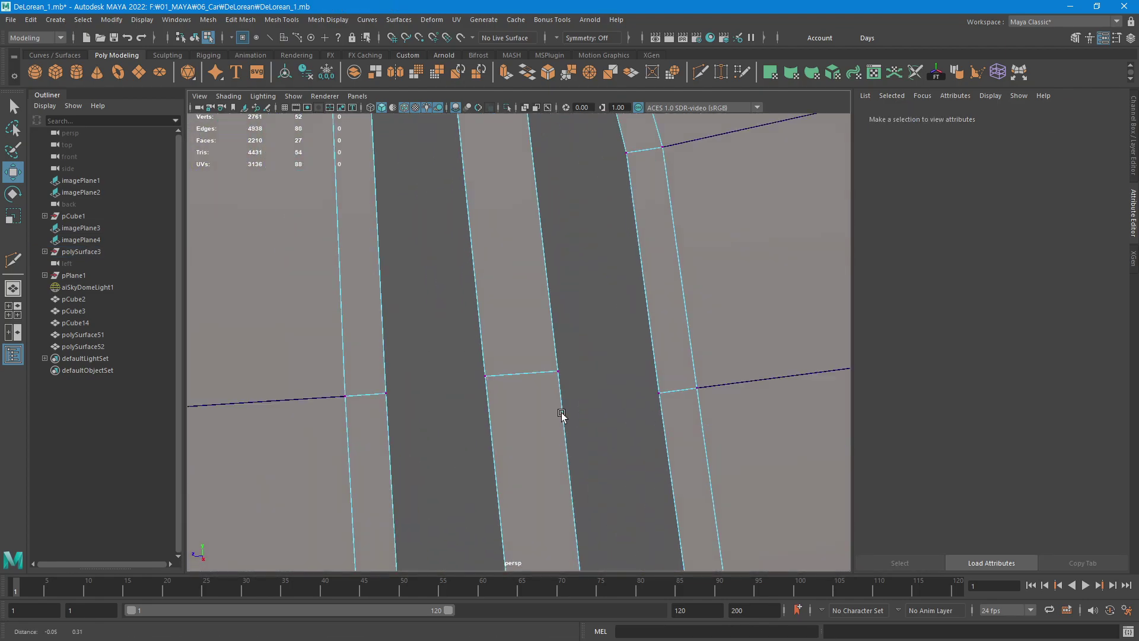
right_click_drag(559, 415, 508, 483, "alt")
mouse_move(508, 483)
left_mouse_down("alt")
mouse_move(543, 231)
mouse_move(509, 298)
mouse_move(508, 272)
left_mouse_up("alt")
mouse_move(508, 272)
right_mouse_down("alt")
mouse_move(579, 276)
mouse_move(635, 254)
right_mouse_up("alt")
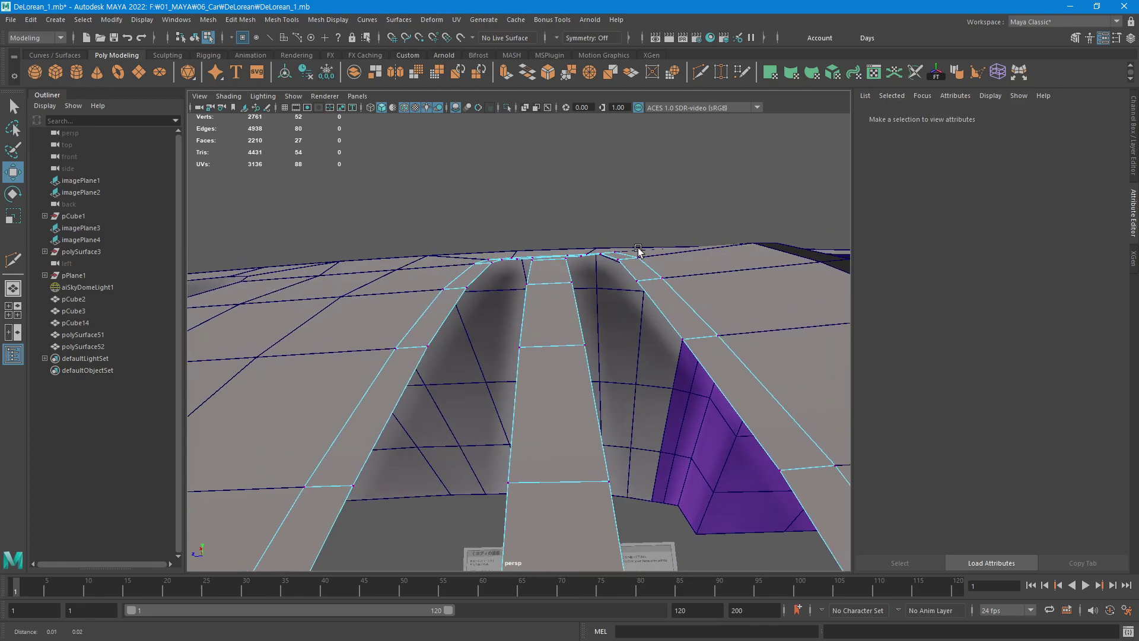
left_click_drag(635, 254, 600, 265, "alt")
left_click(599, 273)
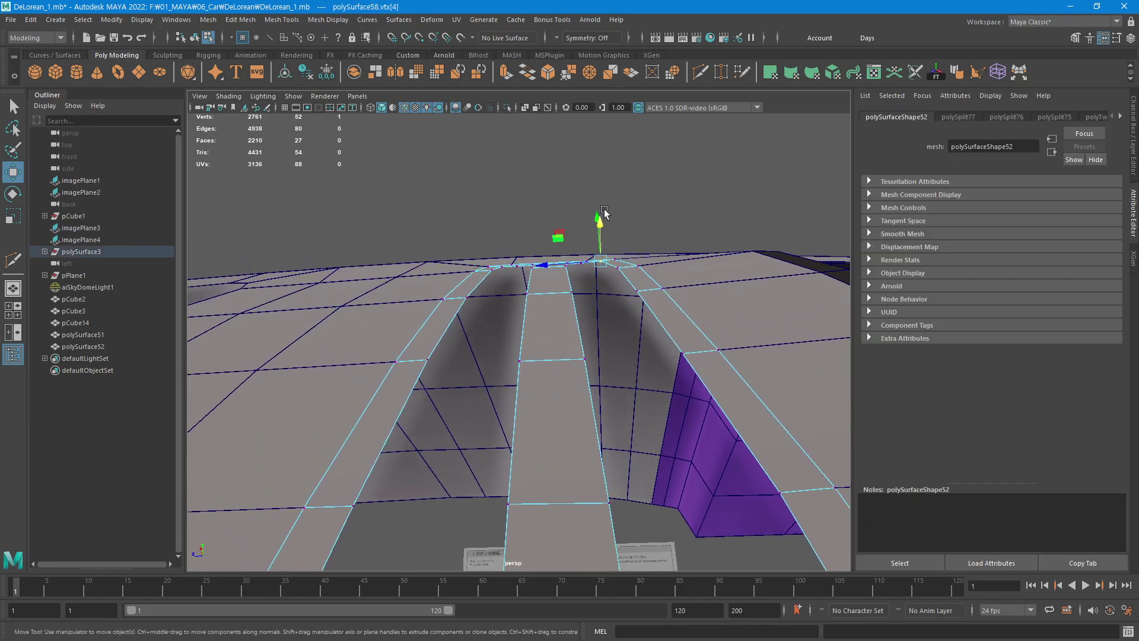
middle_click(651, 197)
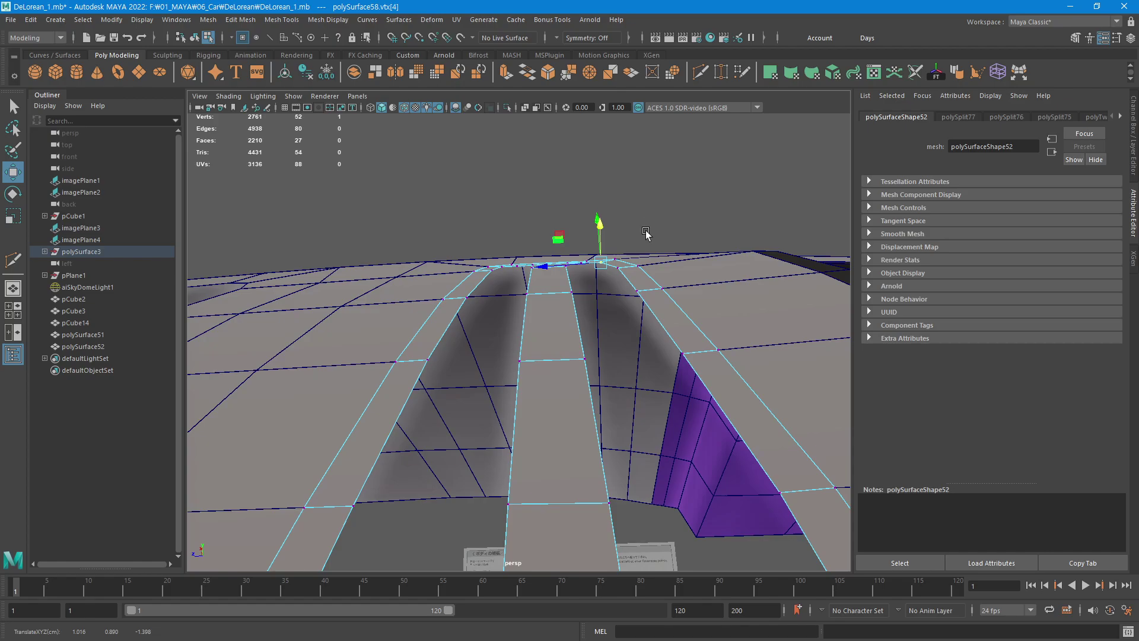
left_click(585, 254)
Even a slot-edge vertex along X, then inspect the vent beside the window from several angles.
mouse_move(584, 254)
left_mouse_down("alt")
mouse_move(677, 272)
mouse_move(725, 318)
mouse_move(752, 323)
mouse_move(682, 302)
mouse_move(552, 293)
mouse_move(673, 304)
left_mouse_up("alt")
left_click(528, 271)
left_click_drag(606, 265, 605, 265)
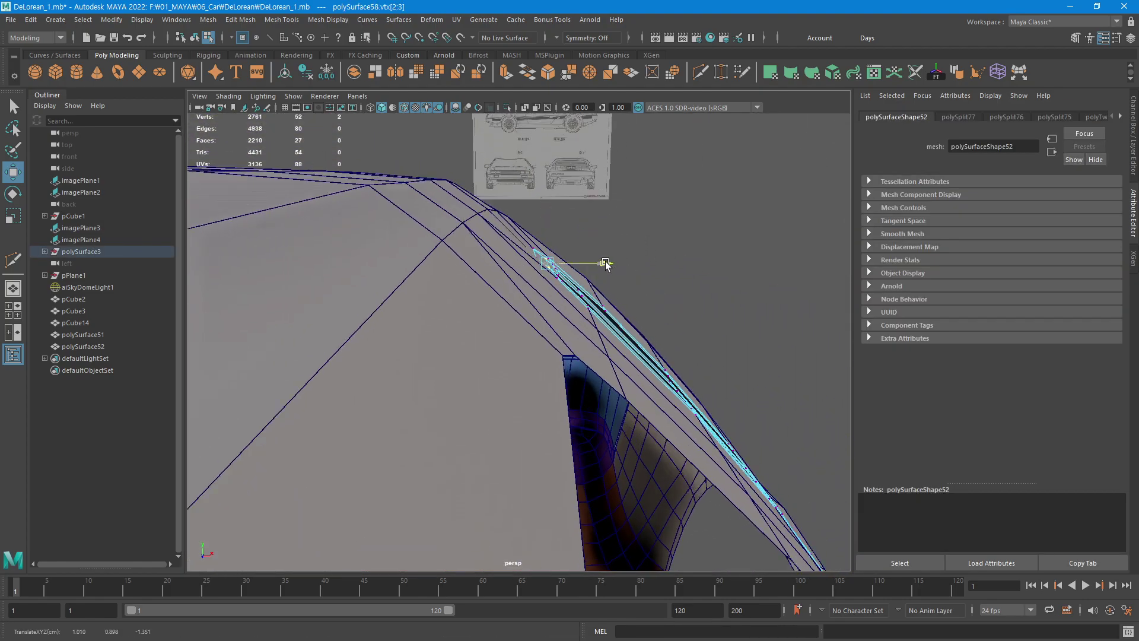
left_click(674, 251)
mouse_move(673, 250)
left_mouse_down("alt")
mouse_move(688, 350)
mouse_move(656, 298)
left_mouse_up("alt")
mouse_move(656, 297)
right_mouse_down("alt")
mouse_move(511, 308)
mouse_move(542, 388)
right_mouse_up("alt")
mouse_move(543, 388)
left_mouse_down("alt")
mouse_move(529, 388)
mouse_move(618, 425)
mouse_move(628, 468)
left_mouse_up("alt")
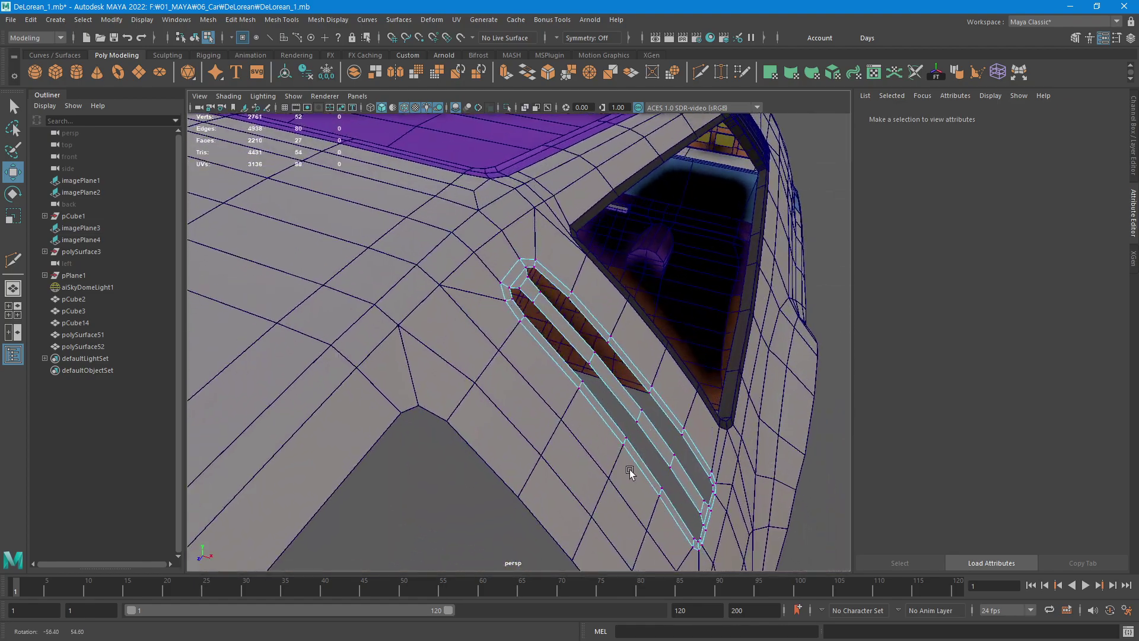
mouse_move(628, 468)
right_mouse_down("alt")
mouse_move(564, 386)
mouse_move(563, 363)
right_mouse_up("alt")
left_click_drag(563, 363, 565, 355, "alt")
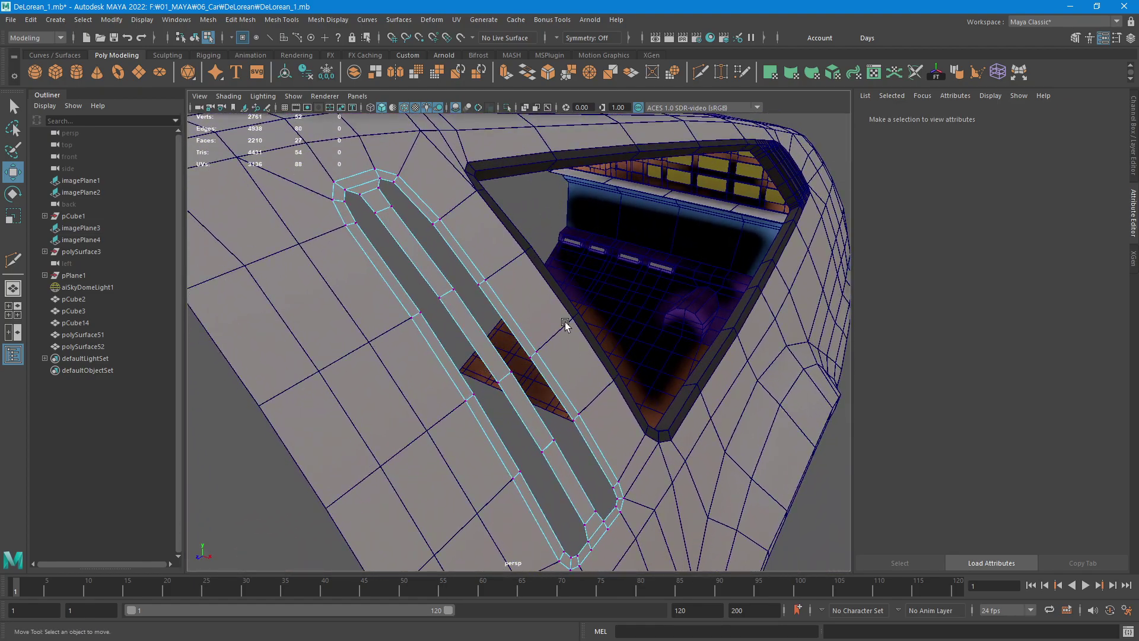
Extrude both vent slot edge loops and pull them inward into the slot.
key("F10")
left_click(485, 270)
double_click(475, 266)
key("q")
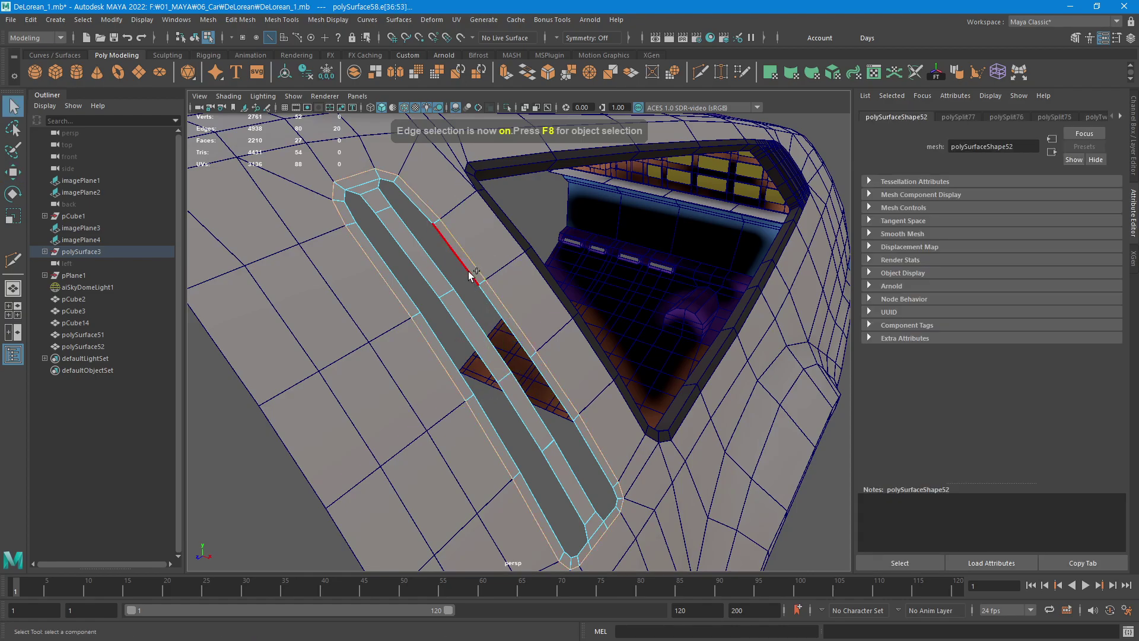
double_click(426, 294, "shift")
left_click_drag(547, 399, 597, 354, "alt")
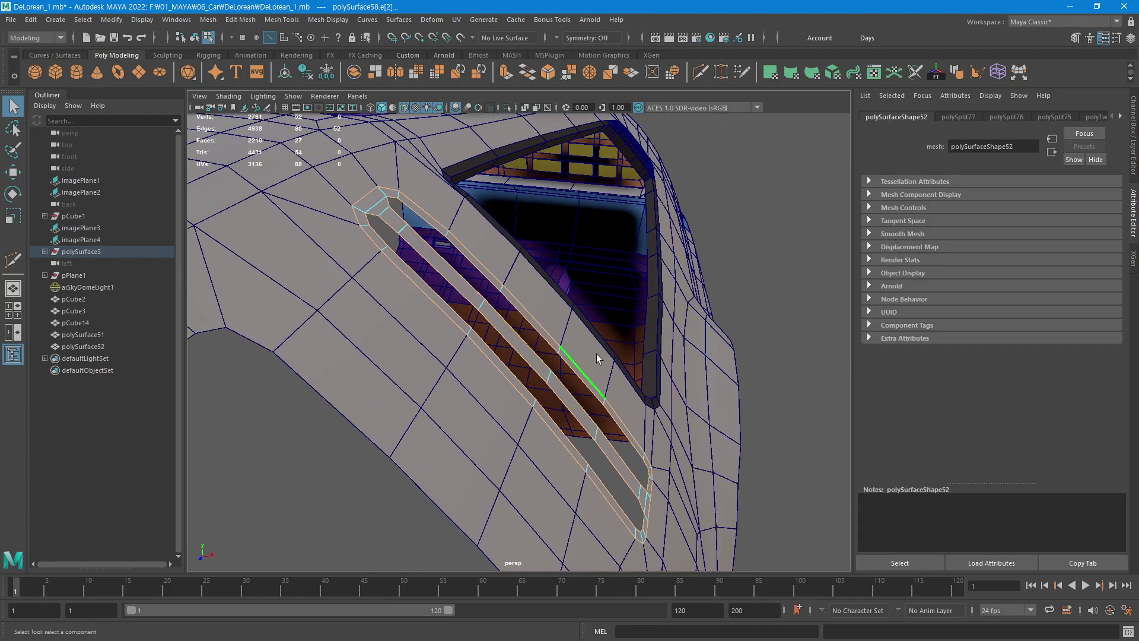
left_click(506, 71)
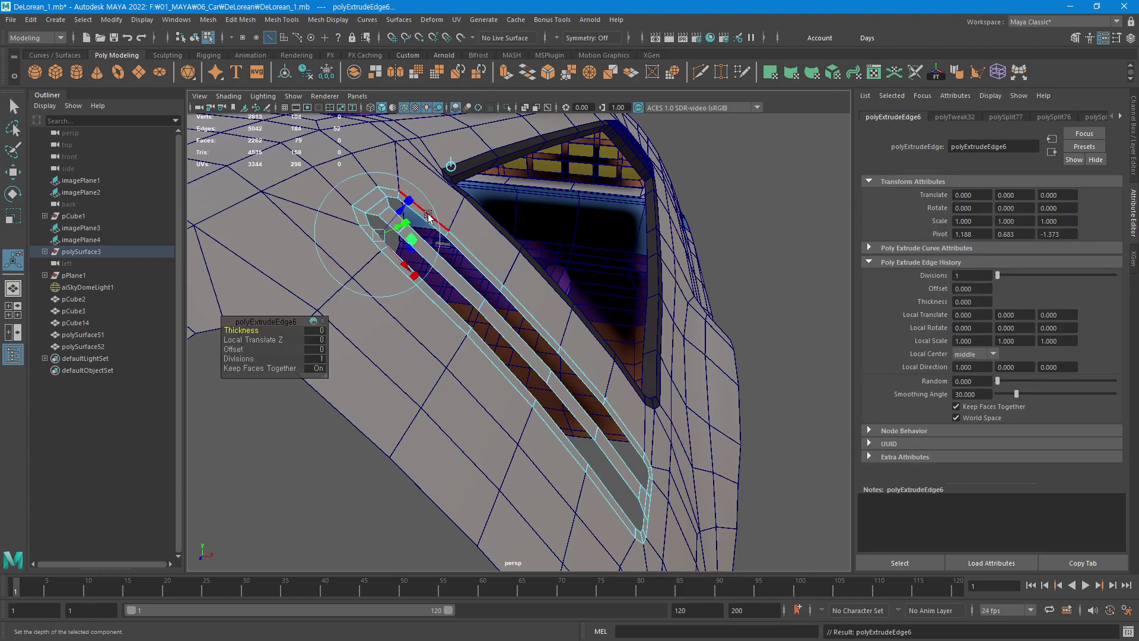
left_click_drag(400, 213, 395, 245)
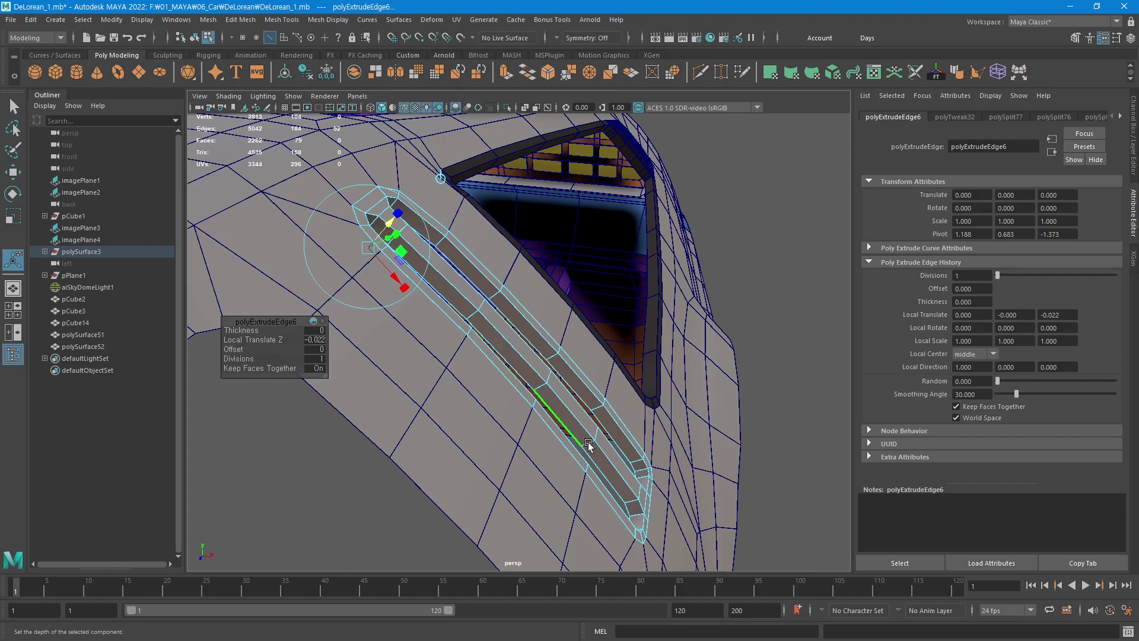
key("F8")
Assign the existing aiStandardSurface1 material to the vent strip.
left_click_drag(731, 420, 671, 419, "alt")
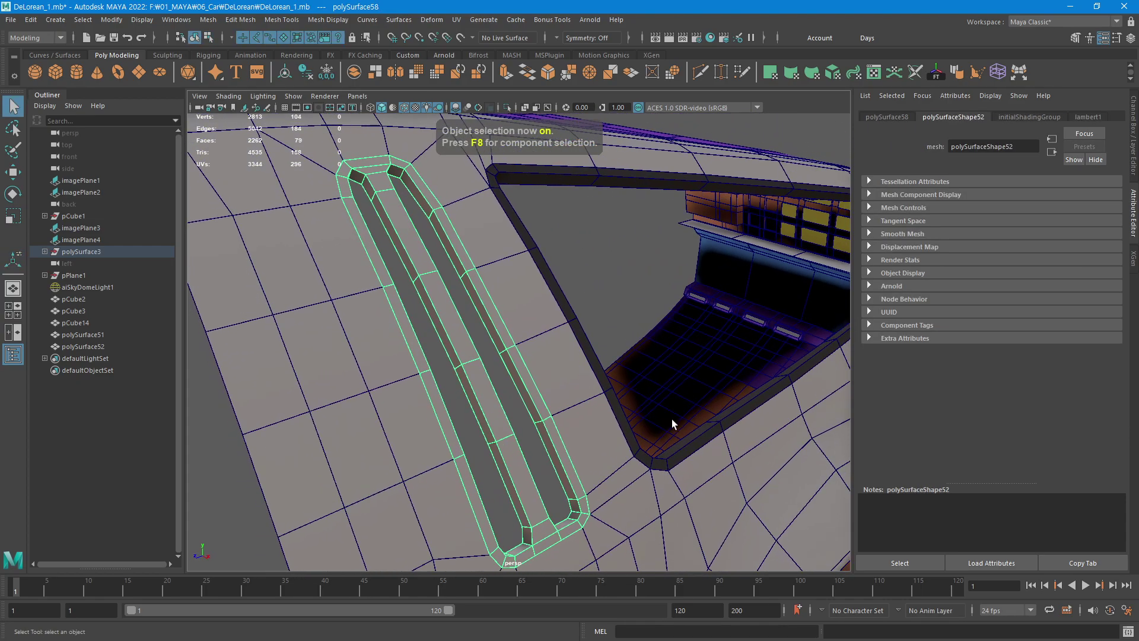
right_click(482, 369)
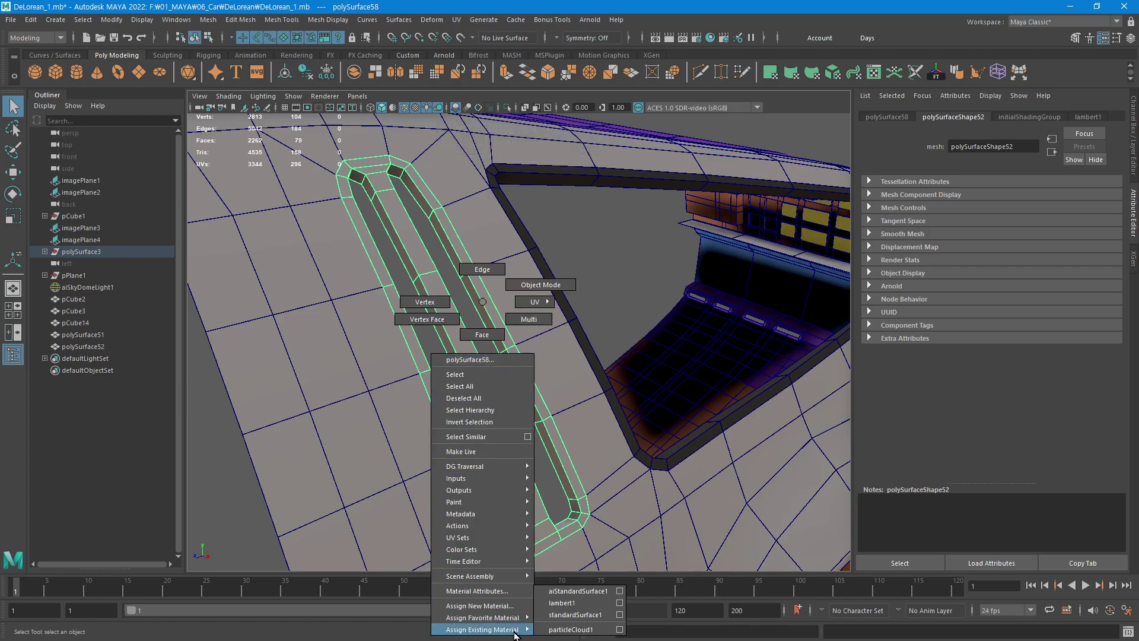
left_click(592, 591)
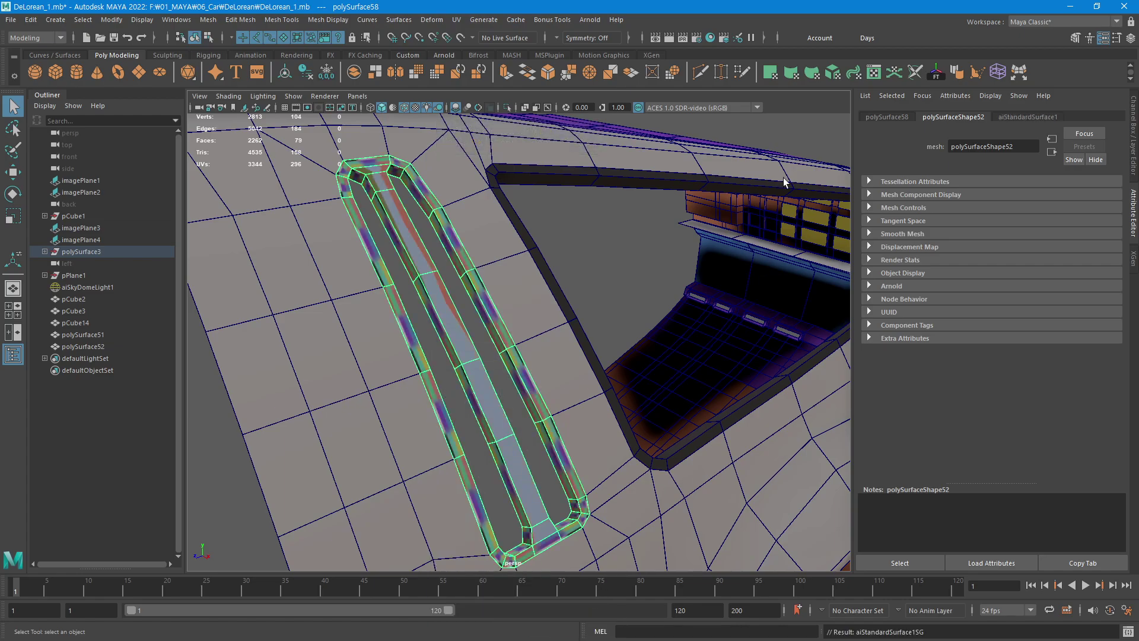
Planar-map the vent strip's UVs, then shrink and move the shell into the dark tile.
left_click(791, 72)
left_click_drag(644, 412, 703, 237, "alt")
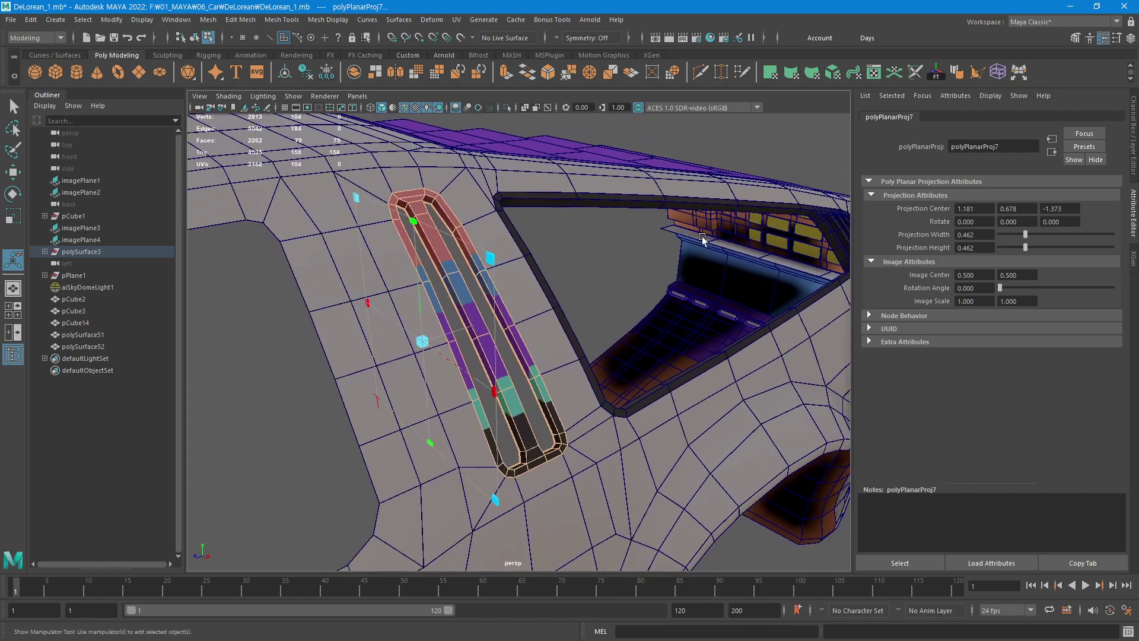
left_click(875, 75)
key("r")
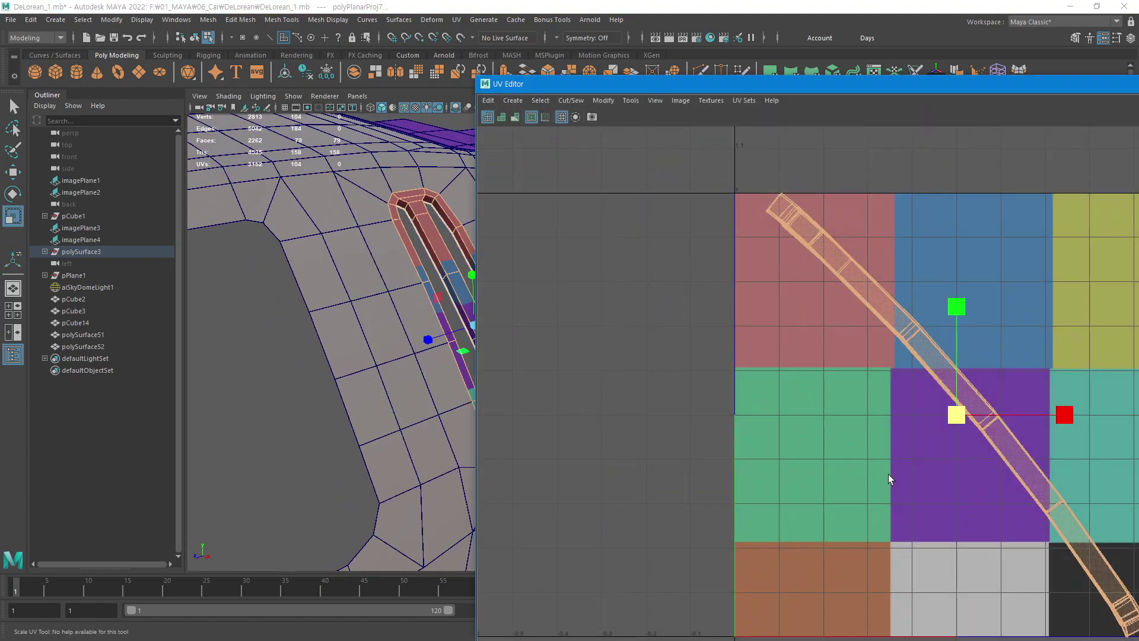
middle_click_drag(888, 474, 835, 529)
key("w")
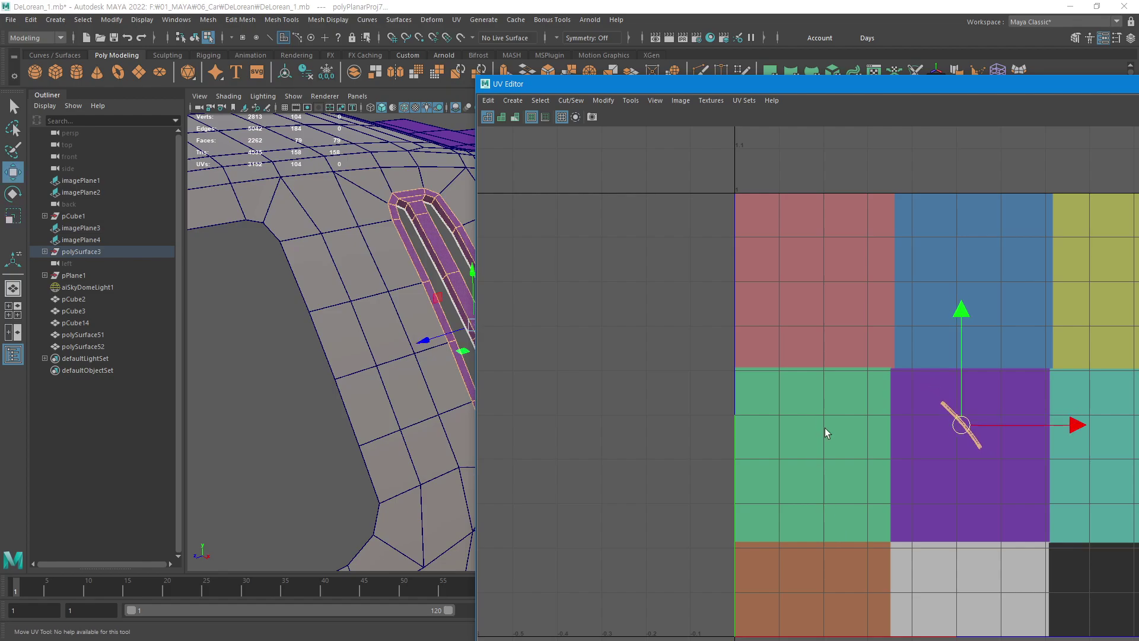
middle_click_drag(825, 428, 955, 576)
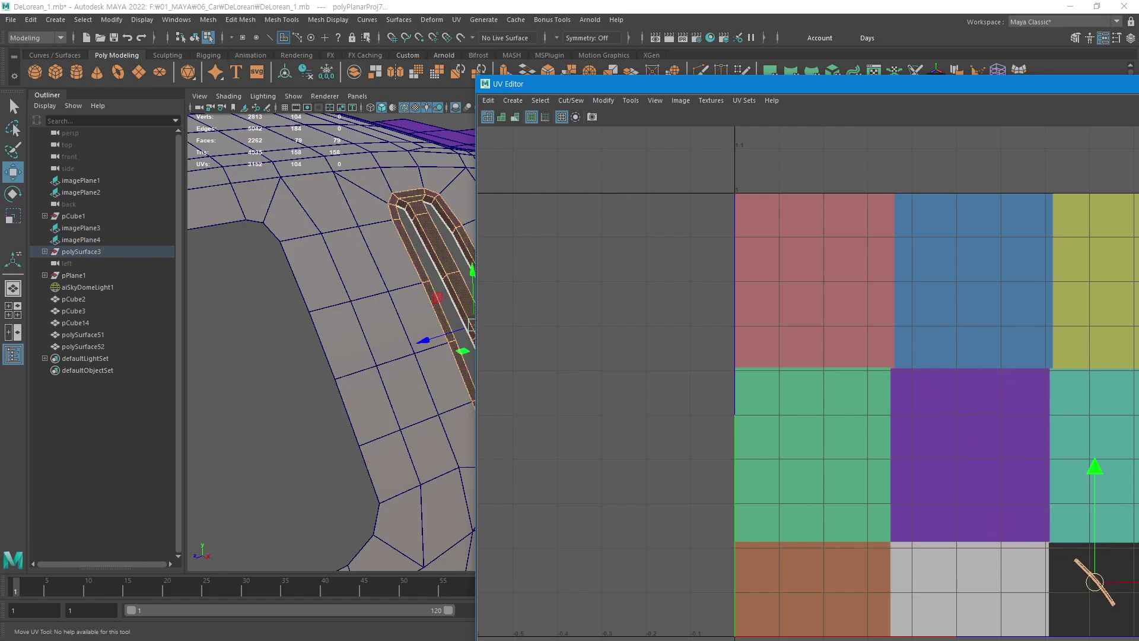
key("alt+Tab")
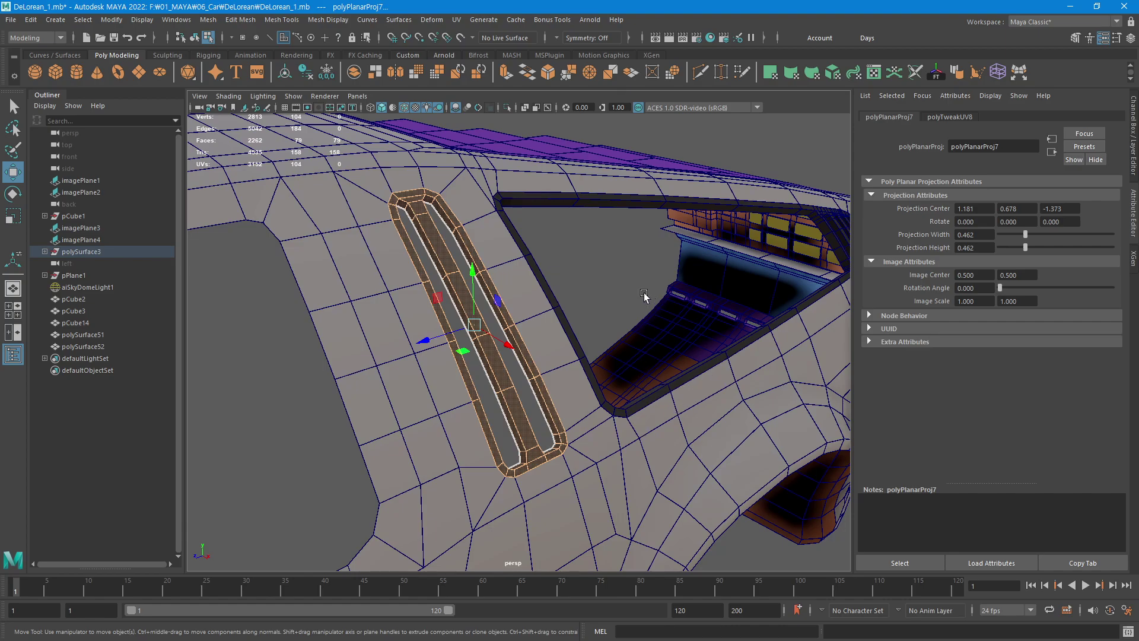
left_click(643, 293)
key("F8")
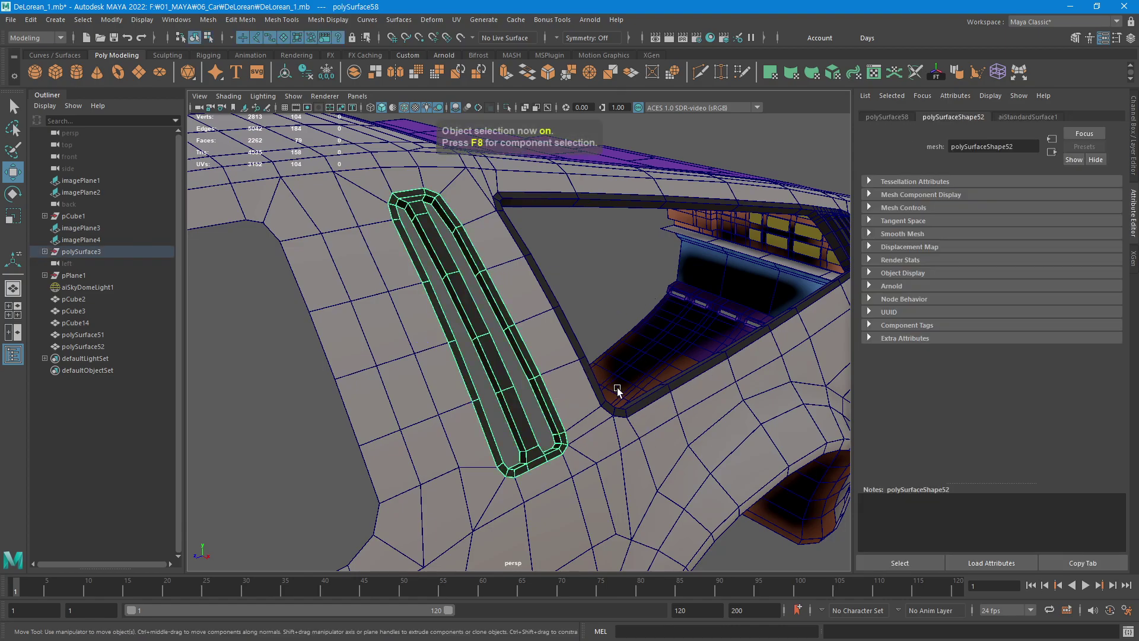
mouse_move(617, 387)
left_mouse_down("alt")
mouse_move(720, 371)
mouse_move(580, 394)
mouse_move(714, 381)
mouse_move(739, 358)
mouse_move(569, 425)
mouse_move(611, 428)
mouse_move(522, 466)
left_mouse_up("alt")
right_click_drag(522, 466, 679, 468, "alt")
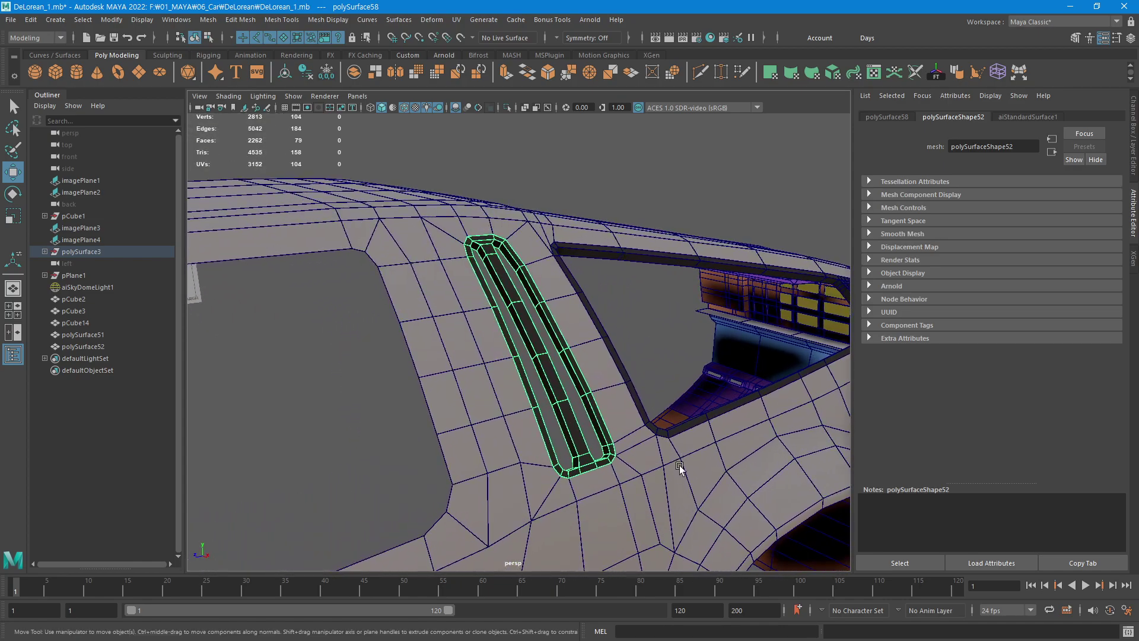
mouse_move(679, 468)
left_mouse_down("alt")
mouse_move(674, 483)
mouse_move(682, 450)
left_mouse_up("alt")
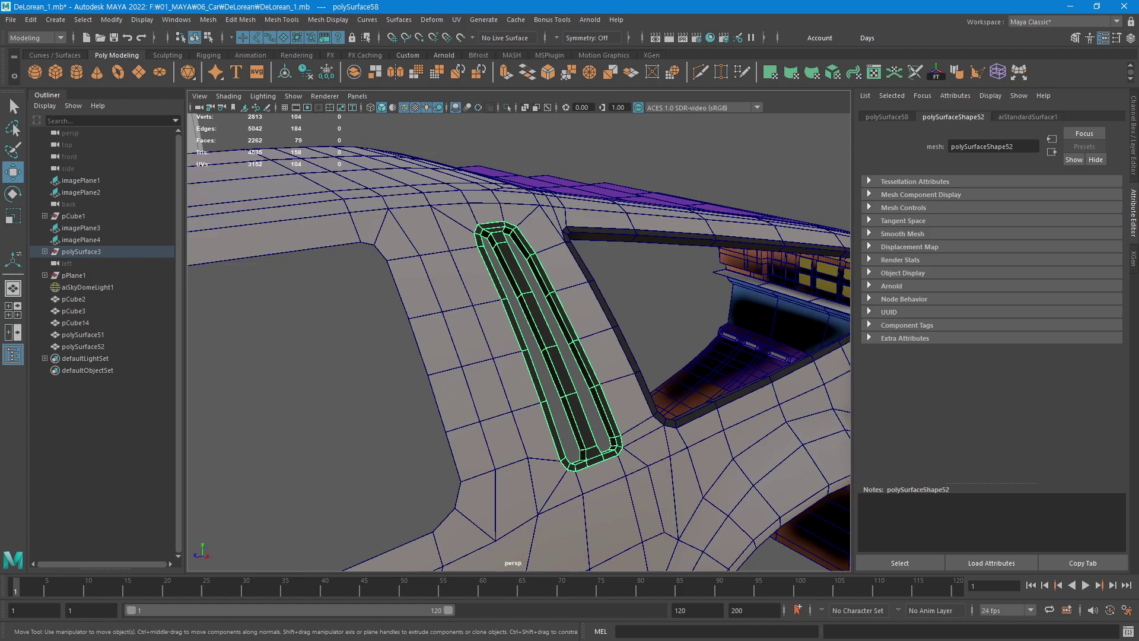
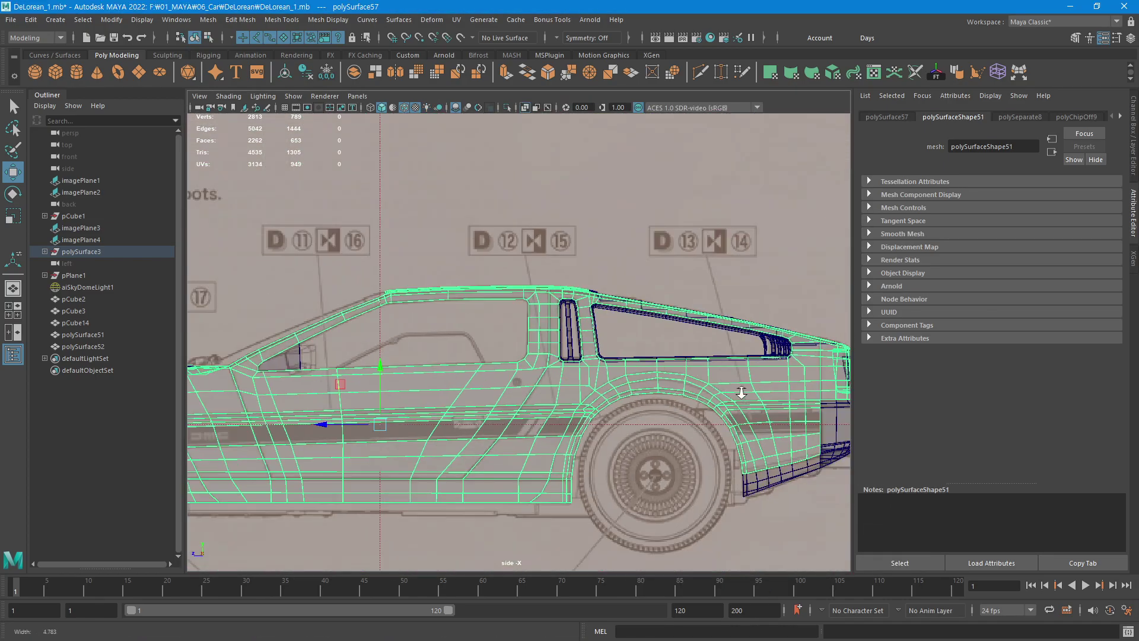
Marquee the lower door strip faces and extract them as a separate piece.
scroll(742, 393, "down", 2)
scroll(579, 481, "down", 1)
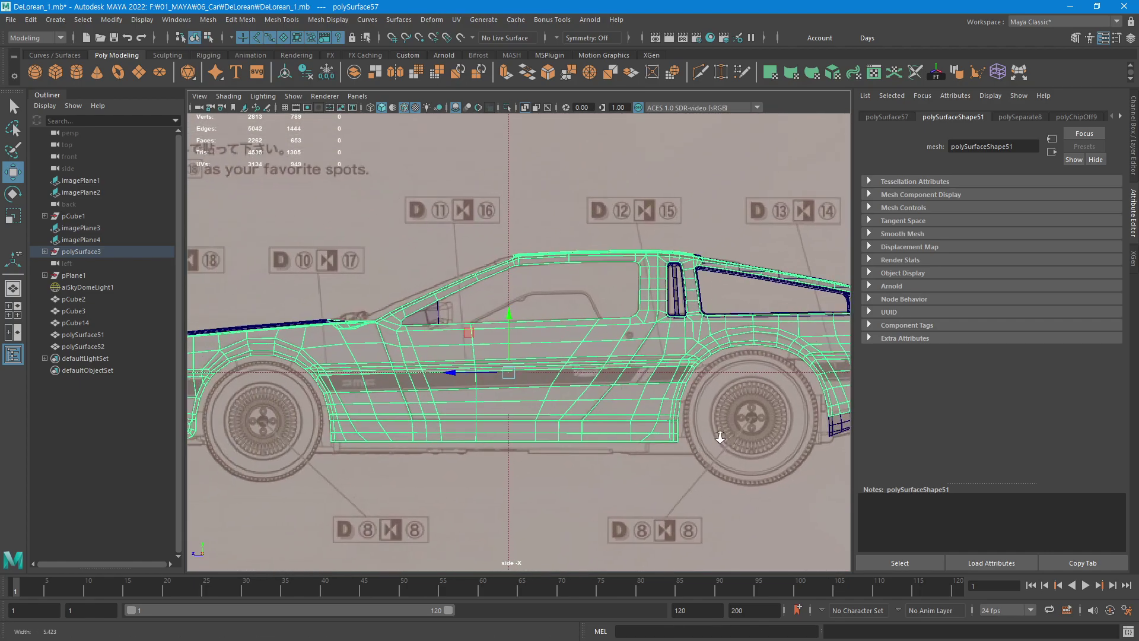
scroll(682, 415, "up", 2)
scroll(741, 379, "up", 1)
scroll(720, 379, "up", 1)
scroll(721, 379, "down", 1)
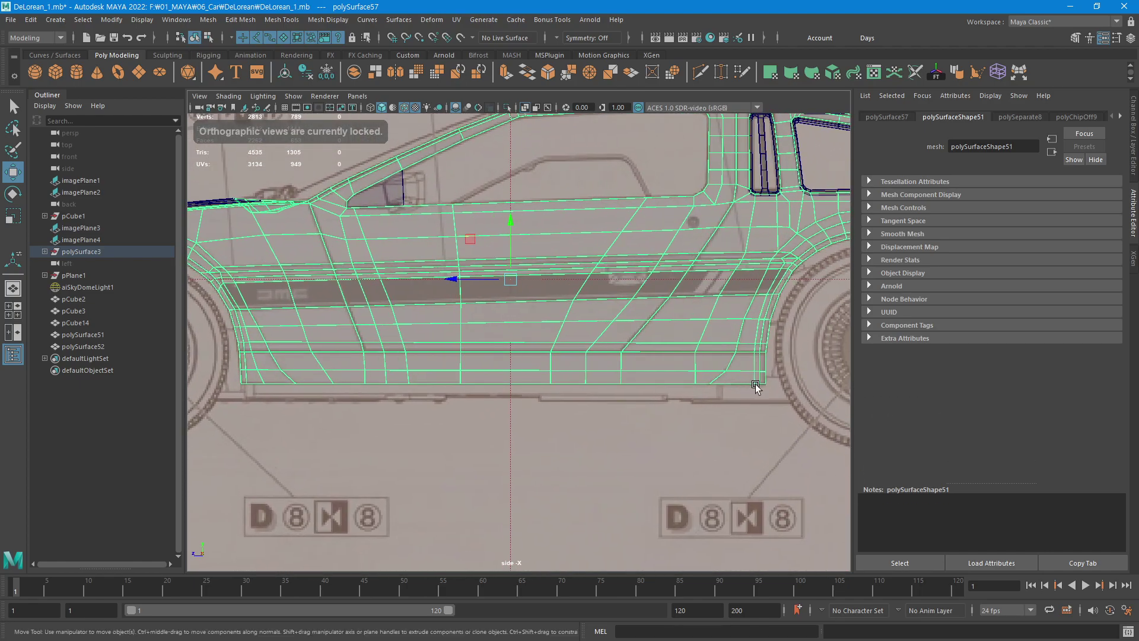
scroll(724, 350, "up", 1)
key("F11")
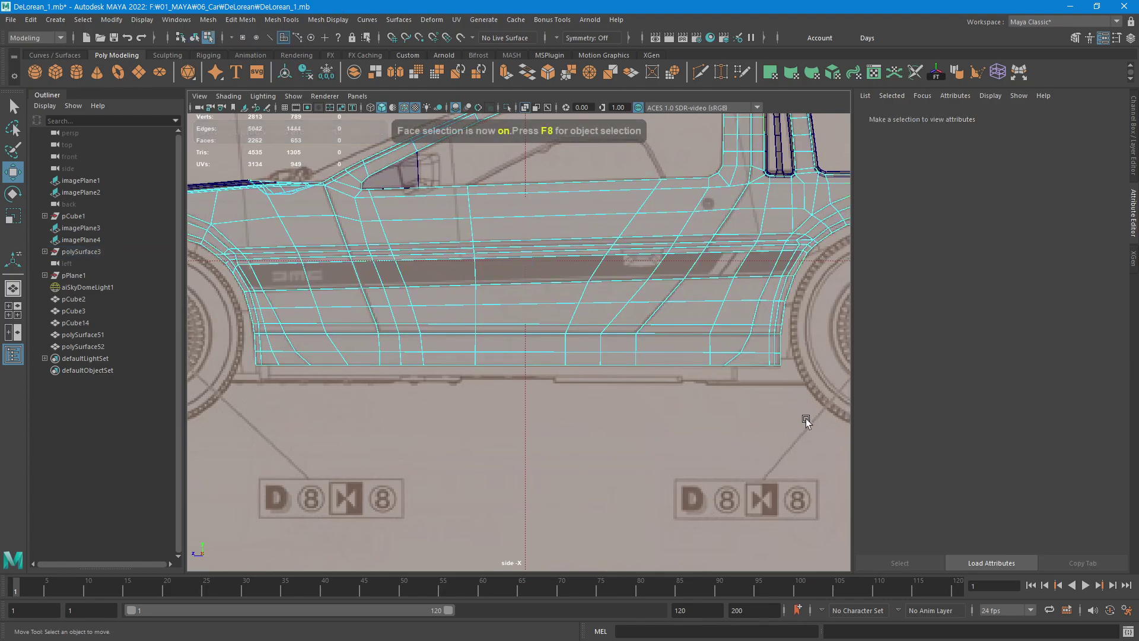
left_click_drag(252, 355, 330, 376)
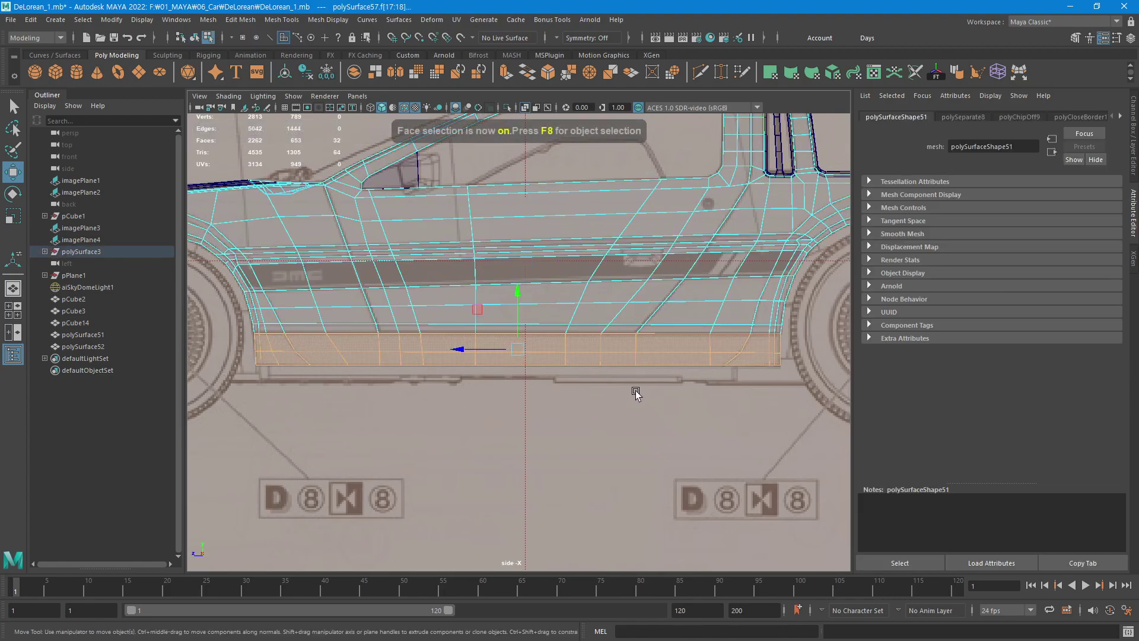
middle_click_drag(654, 391, 682, 407, "alt")
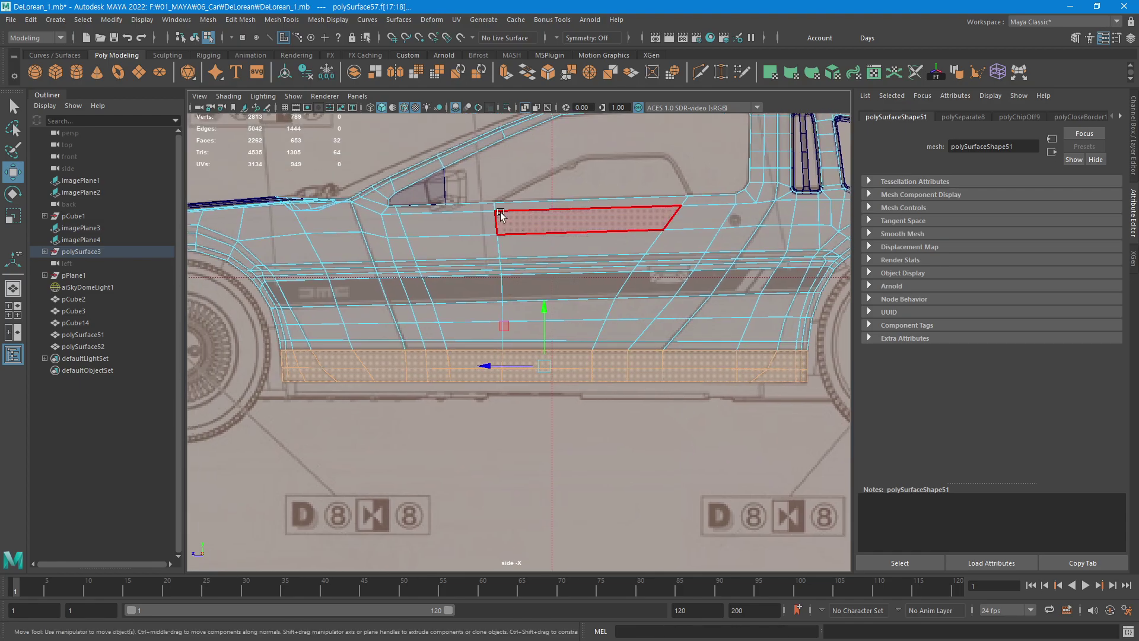
left_click(374, 81)
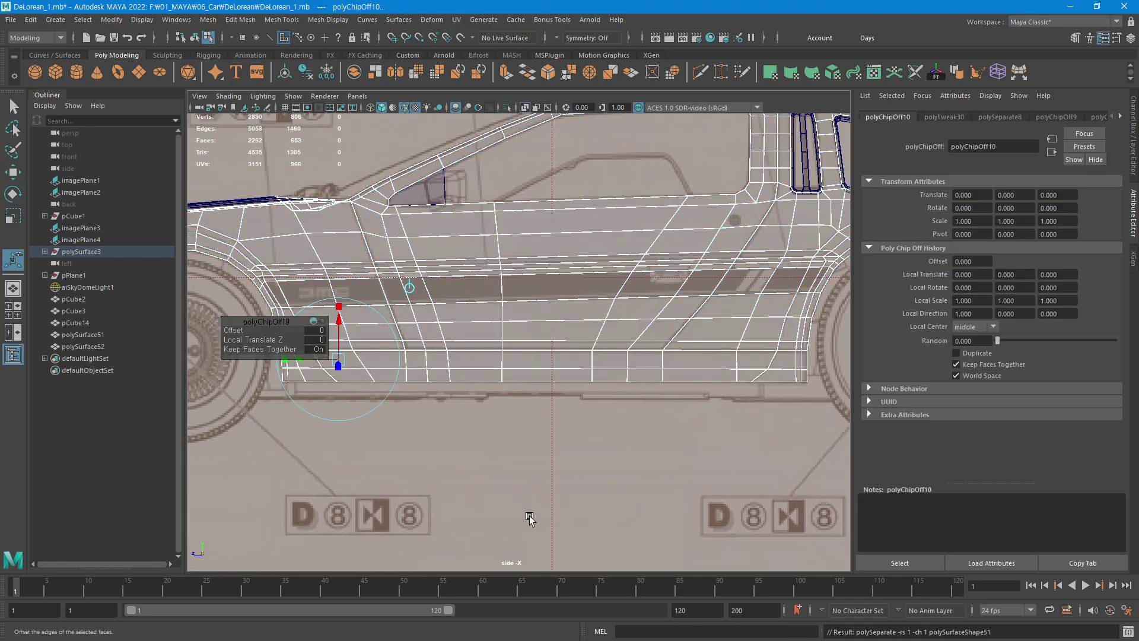
left_click(535, 501)
Select the full bottom edge loop of the extracted rocker strip.
key("F10")
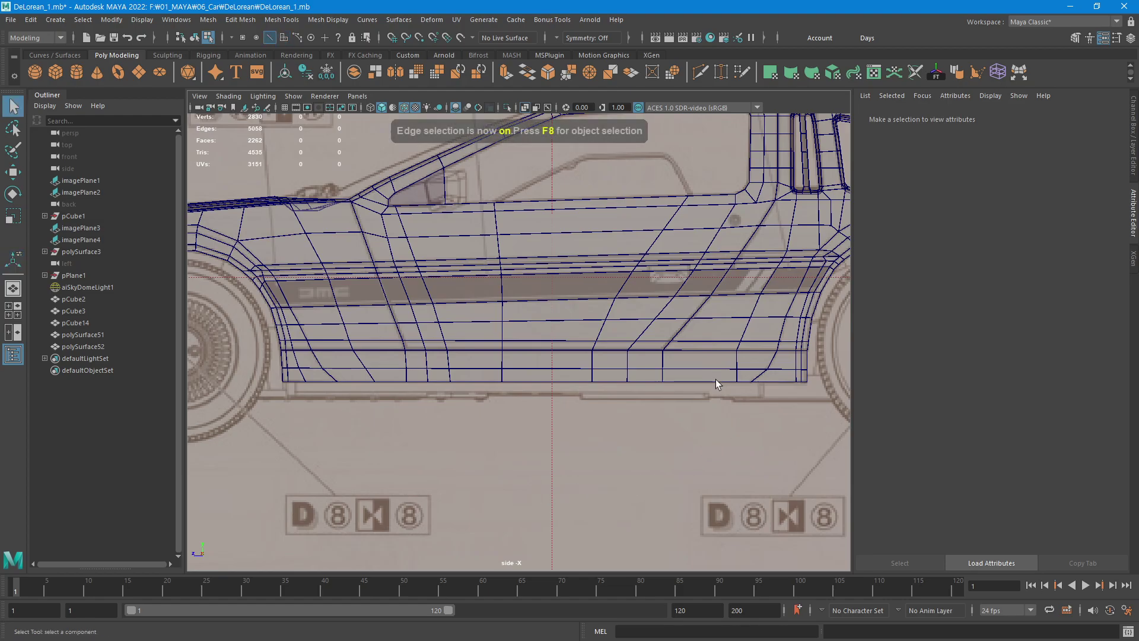
left_click(715, 379)
double_click(721, 383)
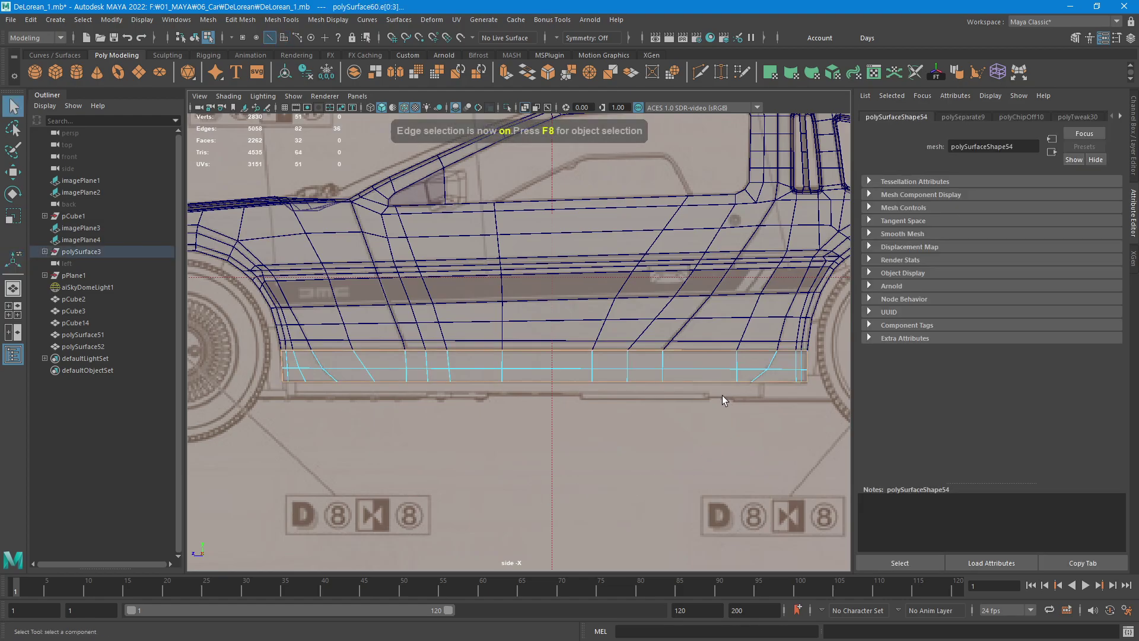
key("space")
key("space")
Extrude the strip's bottom edges outward to form a turned-under lip.
left_click_drag(642, 392, 590, 427, "alt")
mouse_move(590, 427)
right_mouse_down("alt")
mouse_move(651, 409)
mouse_move(728, 415)
right_mouse_up("alt")
key("w")
mouse_move(771, 398)
left_mouse_down("alt")
mouse_move(729, 403)
mouse_move(687, 383)
left_mouse_up("alt")
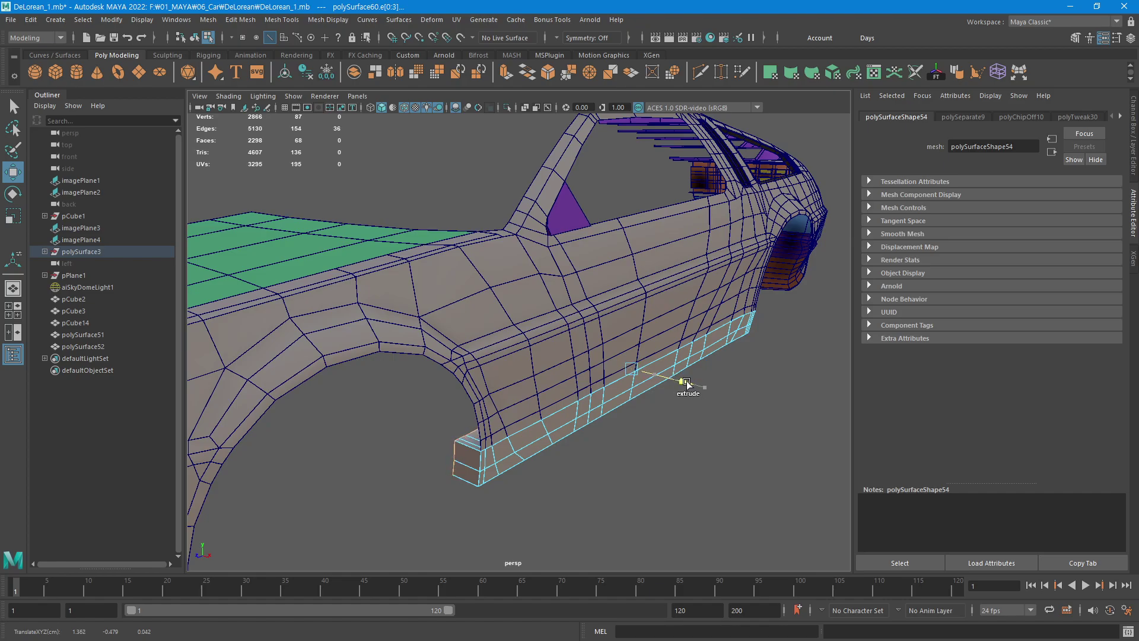
left_click_drag(679, 377, 707, 396, "shift")
Assign the existing aiStandardSurface1 material to the rocker panel piece.
key("F8")
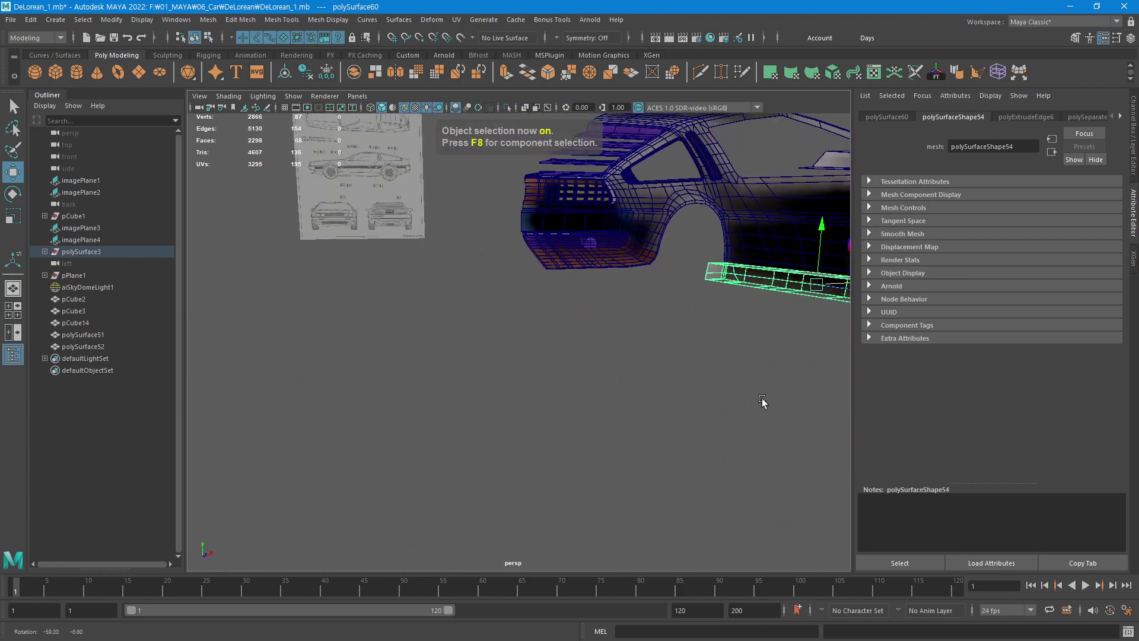
mouse_move(707, 393)
right_mouse_down("alt")
mouse_move(634, 404)
mouse_move(738, 415)
mouse_move(674, 403)
right_mouse_up("alt")
left_click(737, 415)
mouse_move(674, 403)
left_mouse_down("alt")
mouse_move(559, 412)
mouse_move(664, 402)
mouse_move(673, 390)
mouse_move(622, 403)
left_mouse_up("alt")
left_click(703, 386)
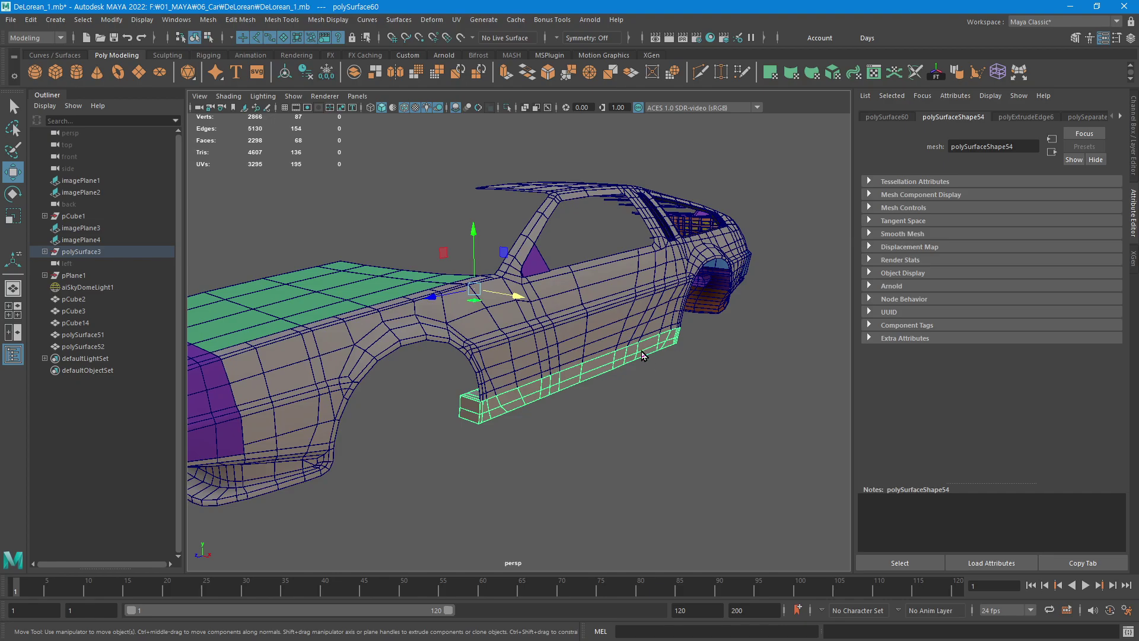
right_click_drag(642, 355, 736, 591)
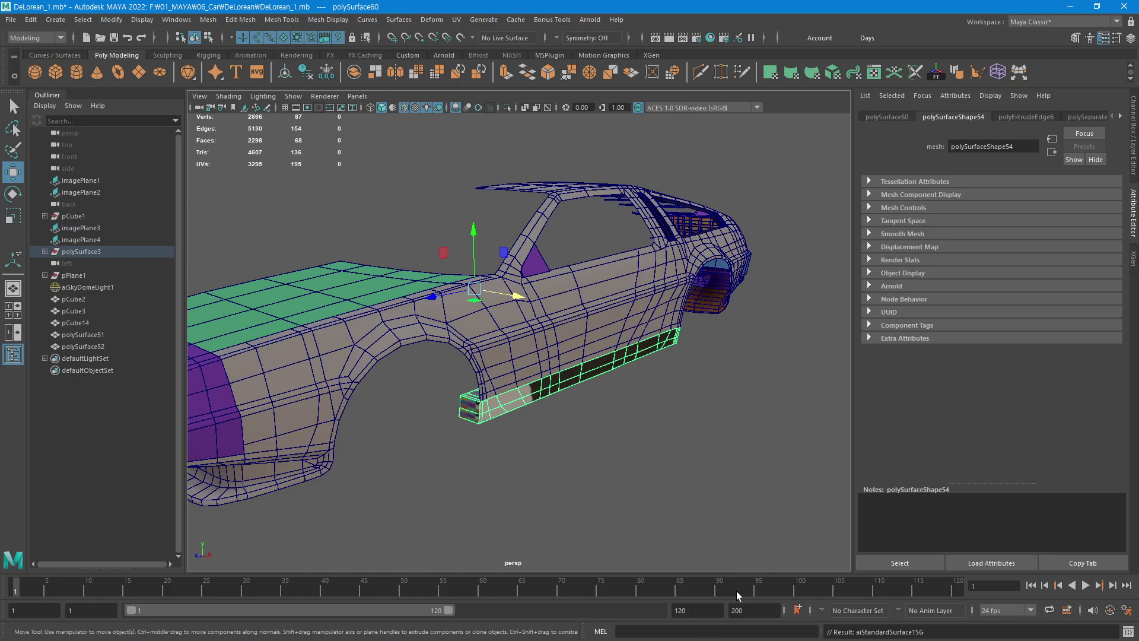
Planar-map the rocker panel, then shrink its UV shell onto the red texture square.
left_click(777, 75)
left_click(871, 76)
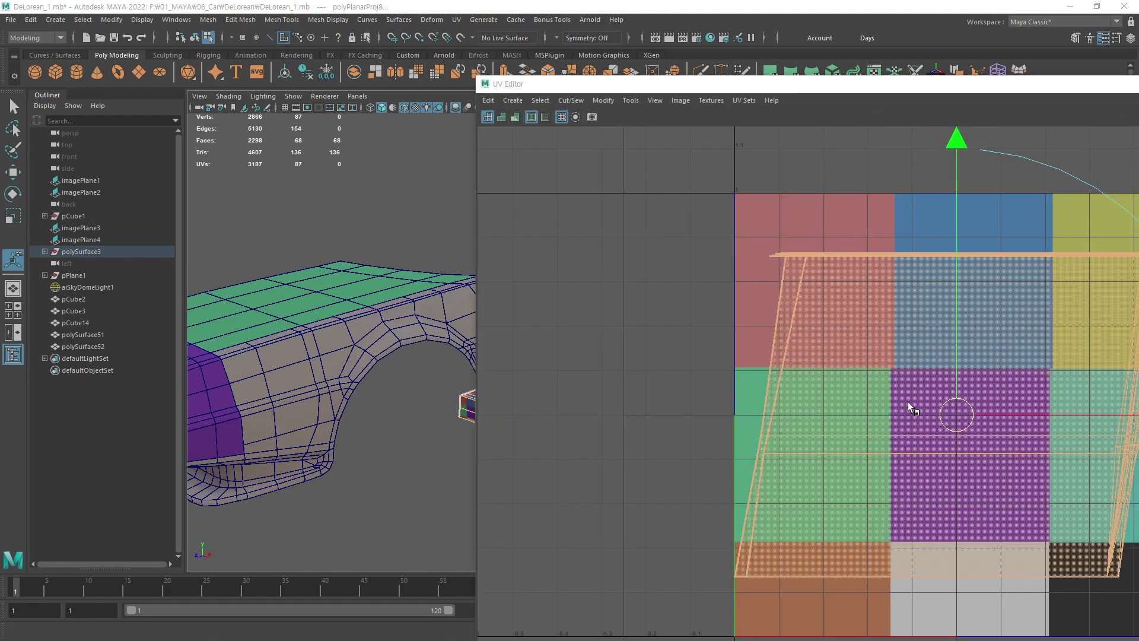
key("r")
mouse_move(983, 433)
middle_mouse_down()
mouse_move(969, 491)
mouse_move(901, 520)
middle_mouse_up()
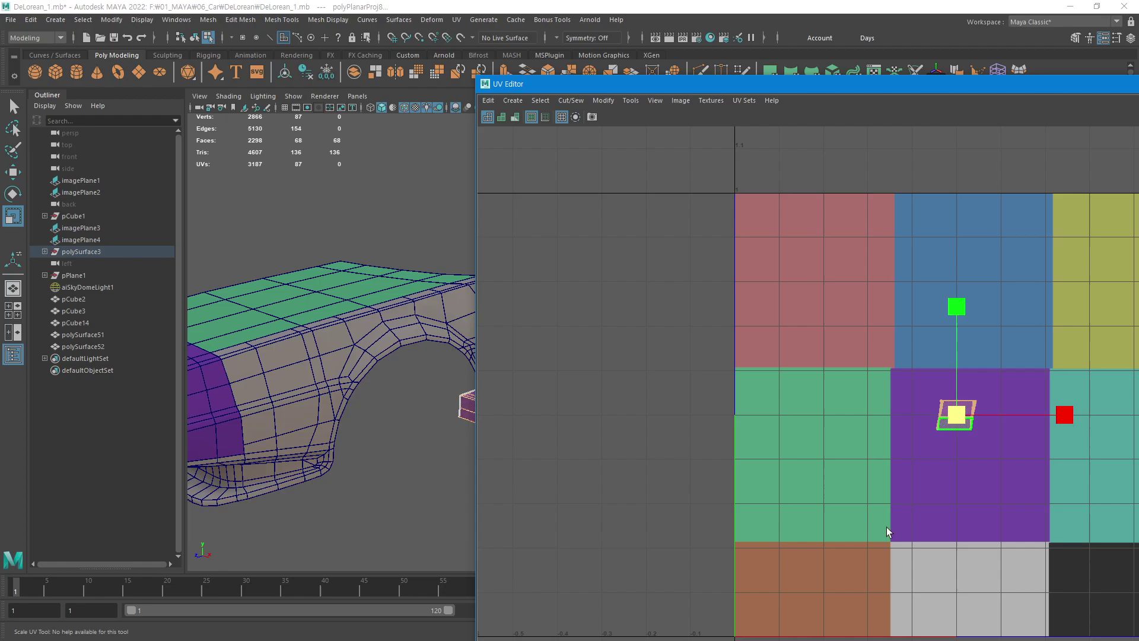
key("w")
middle_click_drag(860, 354, 747, 237)
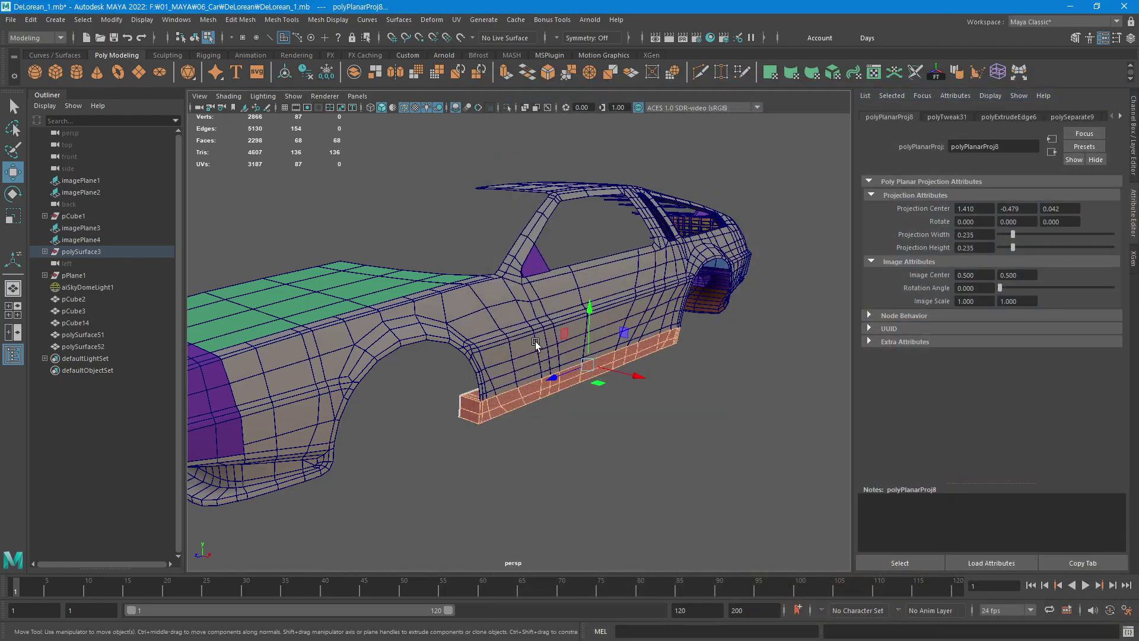
Return to object mode, clear the selection and orbit to a lower front-quarter view.
left_click(589, 454)
mouse_move(590, 454)
left_mouse_down("alt")
mouse_move(729, 410)
mouse_move(718, 437)
mouse_move(694, 437)
left_mouse_up("alt")
key("F8")
left_click(711, 486)
mouse_move(580, 475)
left_mouse_down("alt")
mouse_move(611, 465)
mouse_move(634, 436)
mouse_move(617, 419)
left_mouse_up("alt")
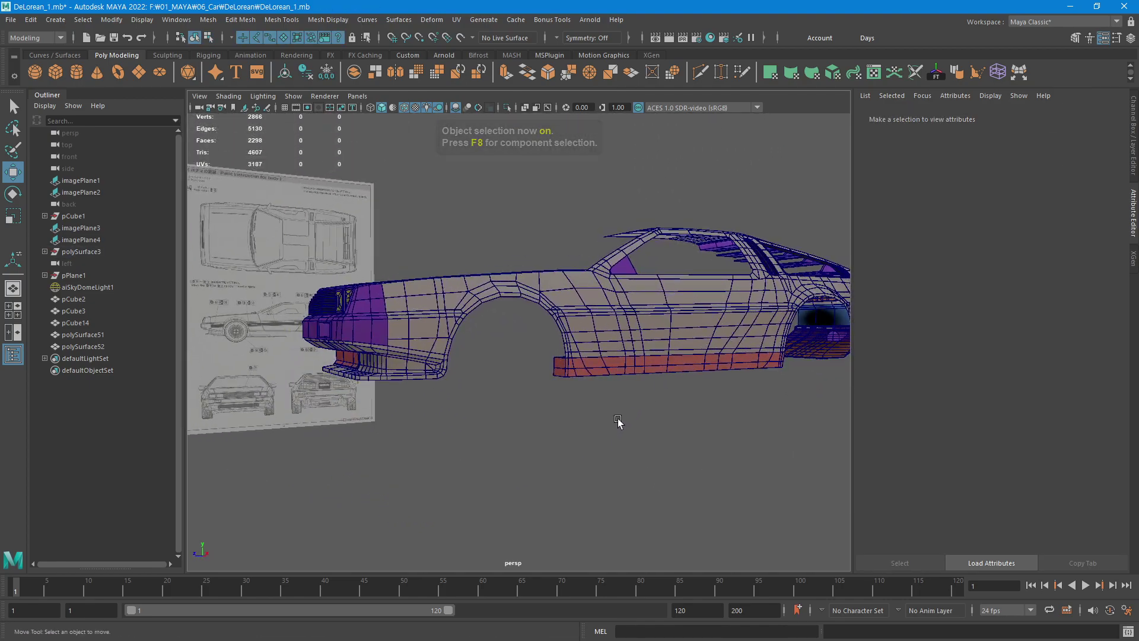
key("space")
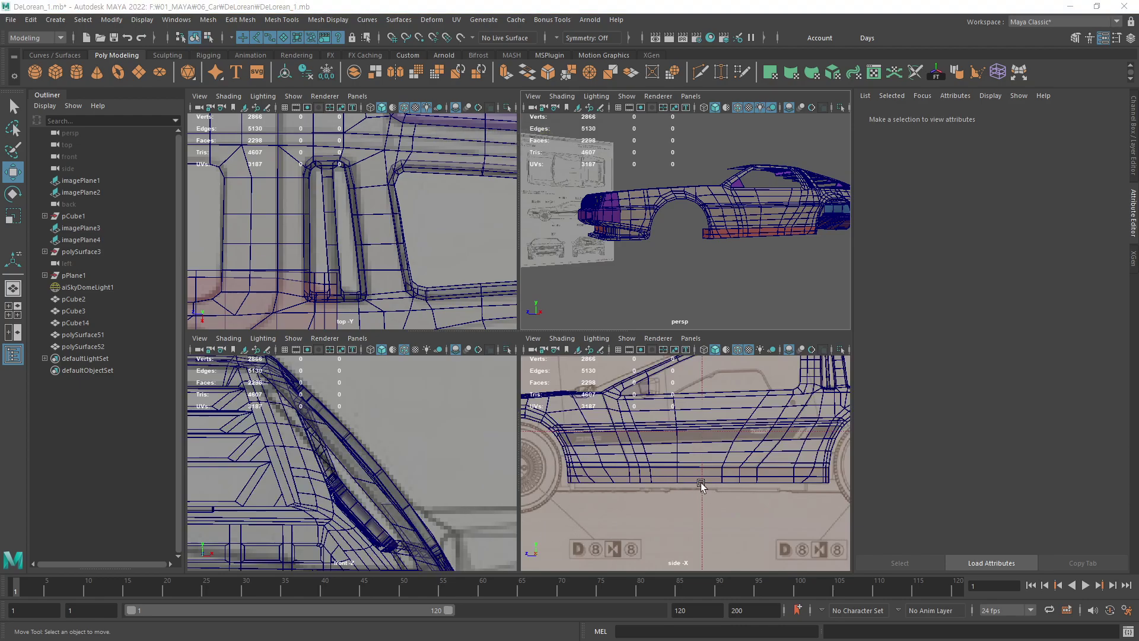
Maximise the side view and zoom in on the front bumper and wheel.
key("space")
middle_click_drag(482, 443, 641, 467, "alt")
scroll(854, 465, "up", 2)
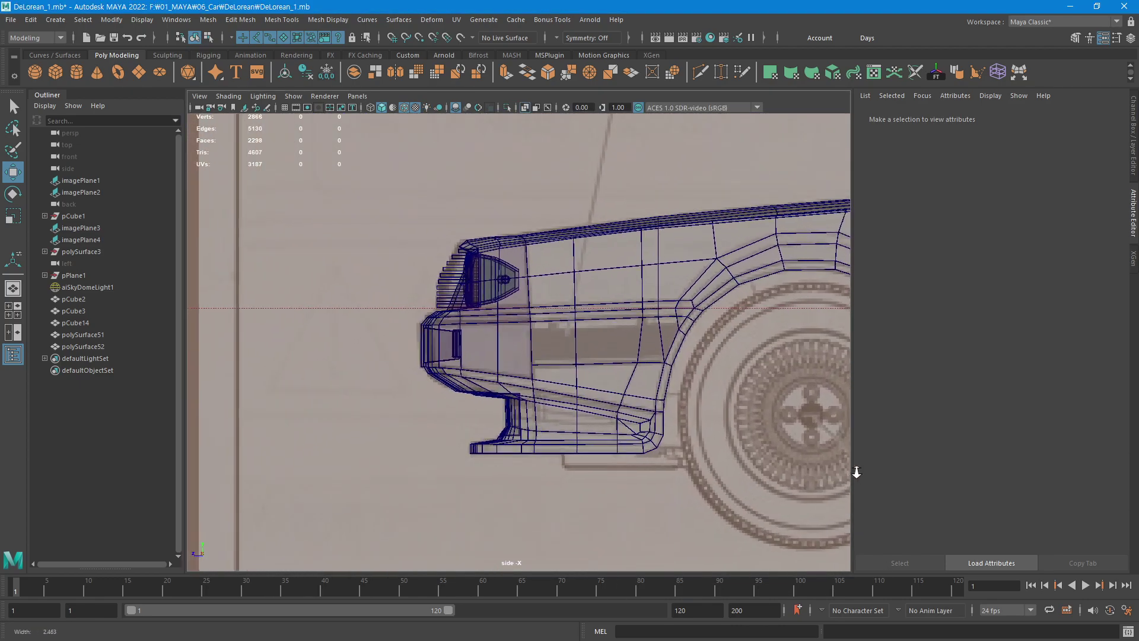
scroll(659, 440, "up", 2)
scroll(764, 445, "up", 2)
scroll(859, 454, "up", 1)
middle_click_drag(859, 460, 675, 407, "alt")
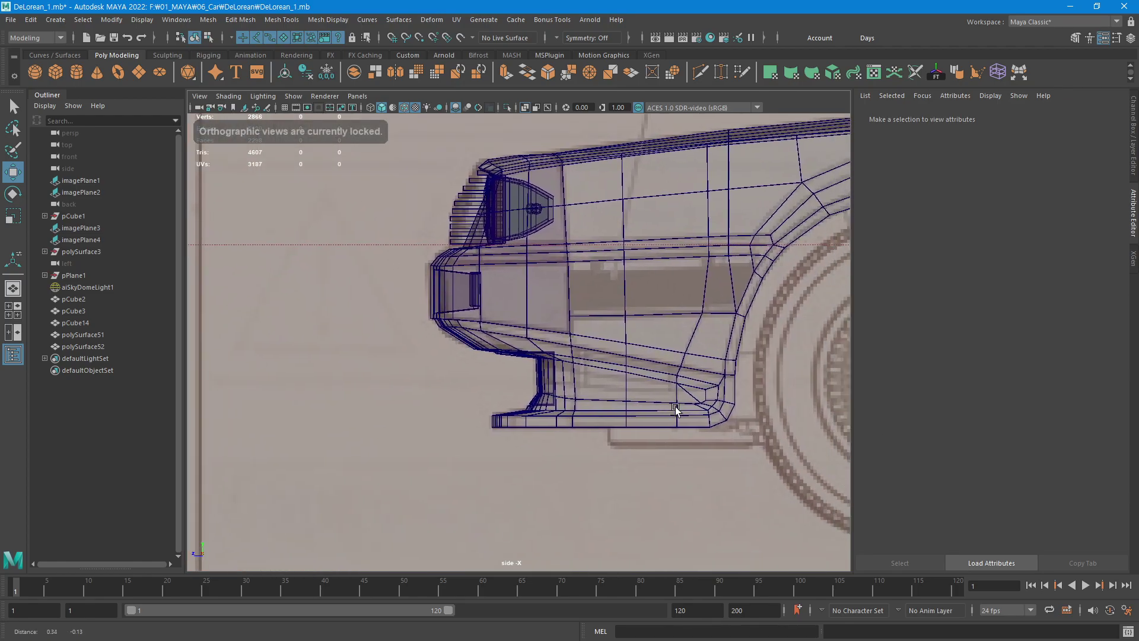
scroll(675, 407, "up", 2)
scroll(720, 407, "up", 2)
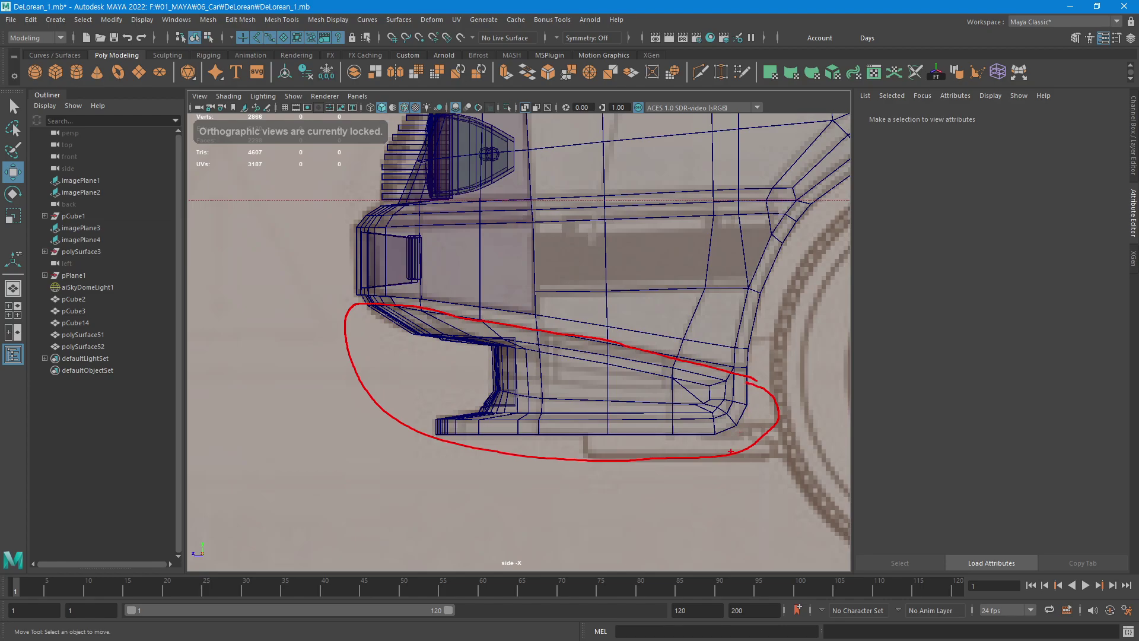
key("Escape")
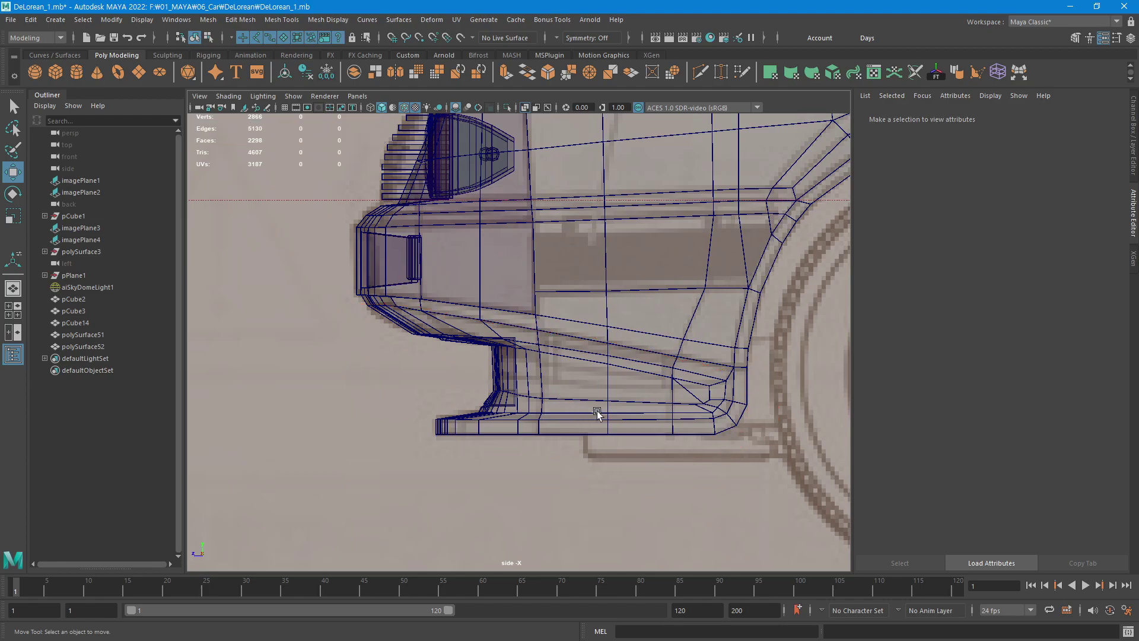
Select the car body and inspect its front end in perspective before returning to side view.
left_click(597, 413)
key("space")
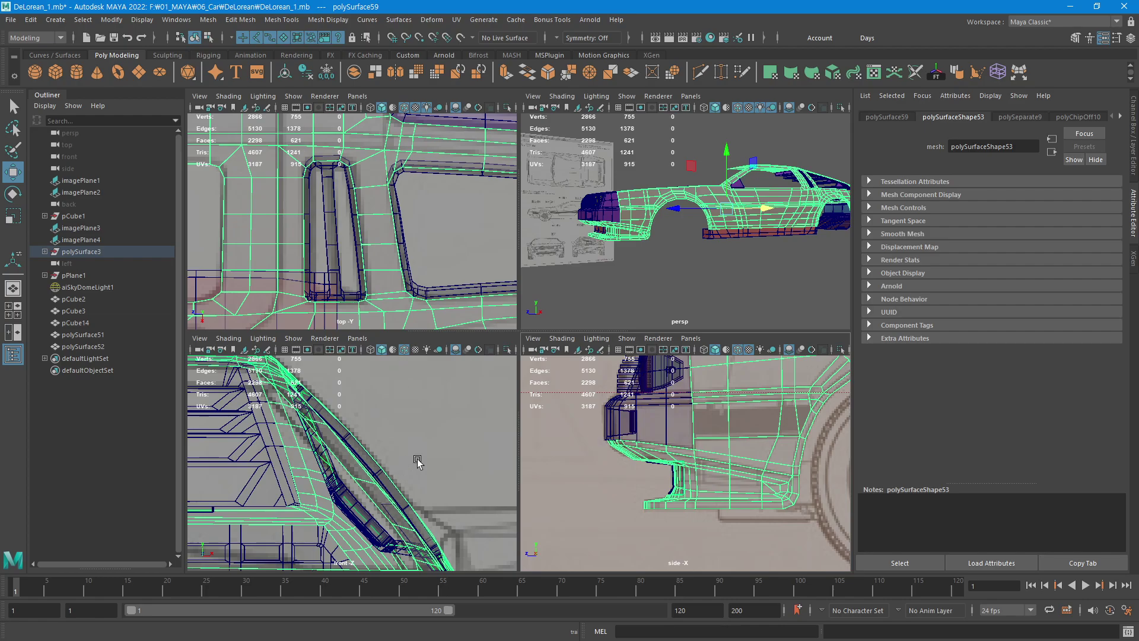
key("space")
mouse_move(652, 332)
right_mouse_down("alt")
mouse_move(731, 402)
mouse_move(733, 363)
right_mouse_up("alt")
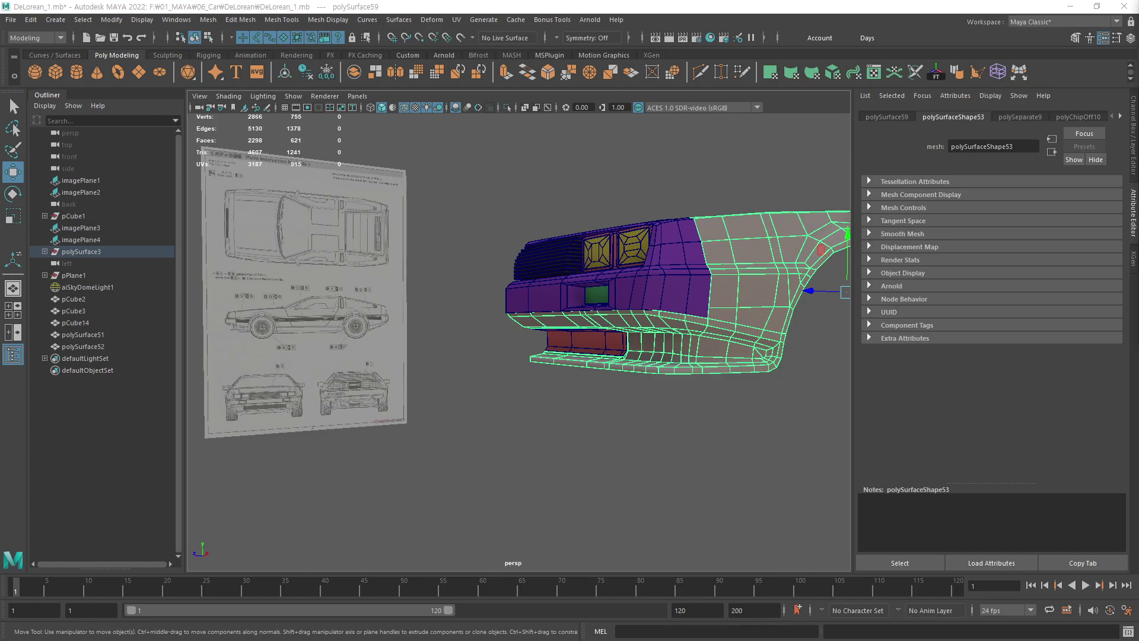
left_click_drag(730, 392, 719, 418, "alt")
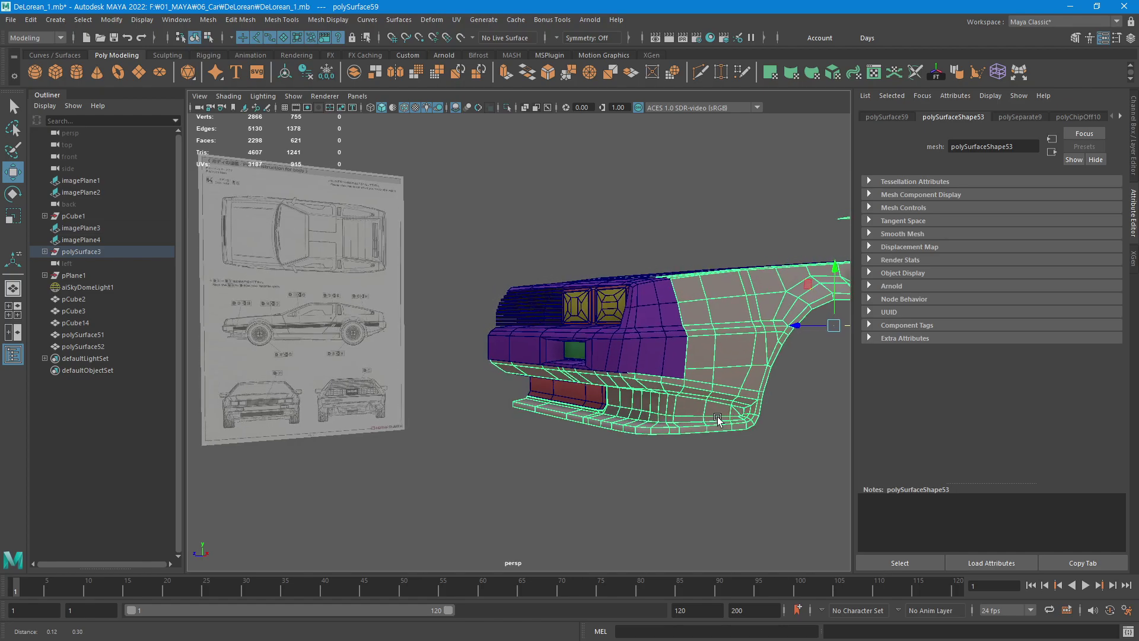
key("space")
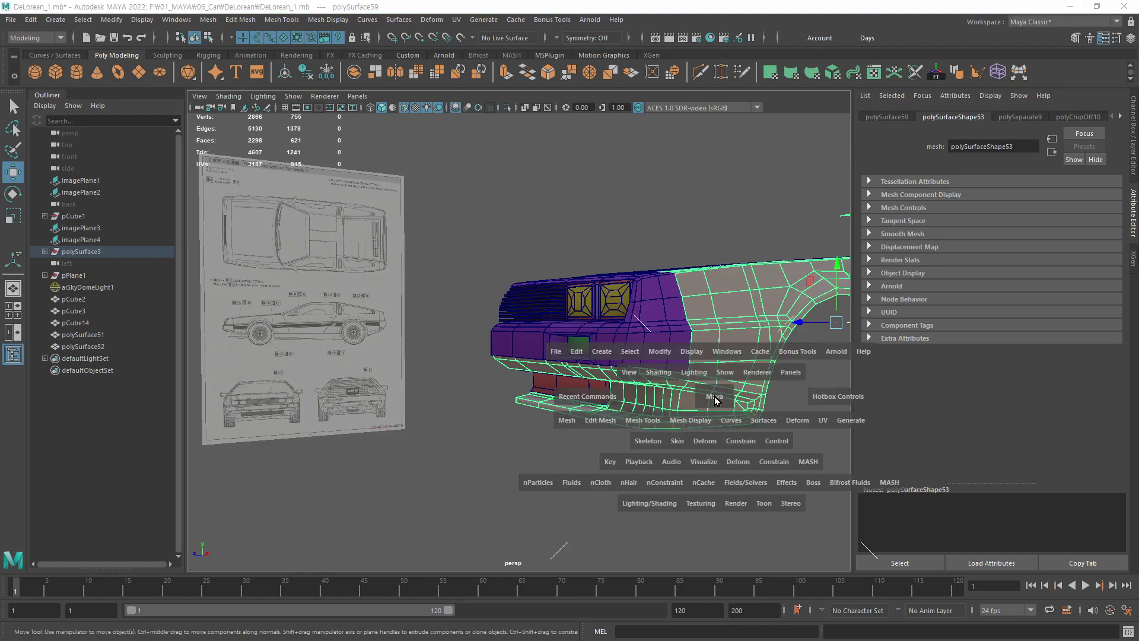
key("space")
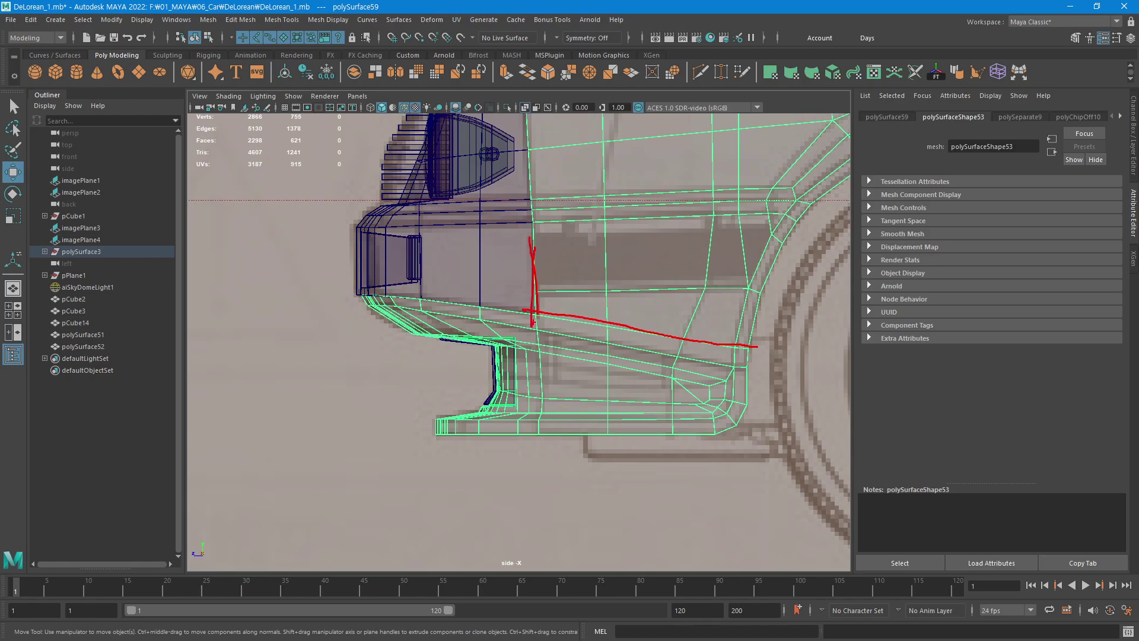
Select the lower front bumper faces in side view and extract them as a separate mesh.
key("Escape")
key("F11")
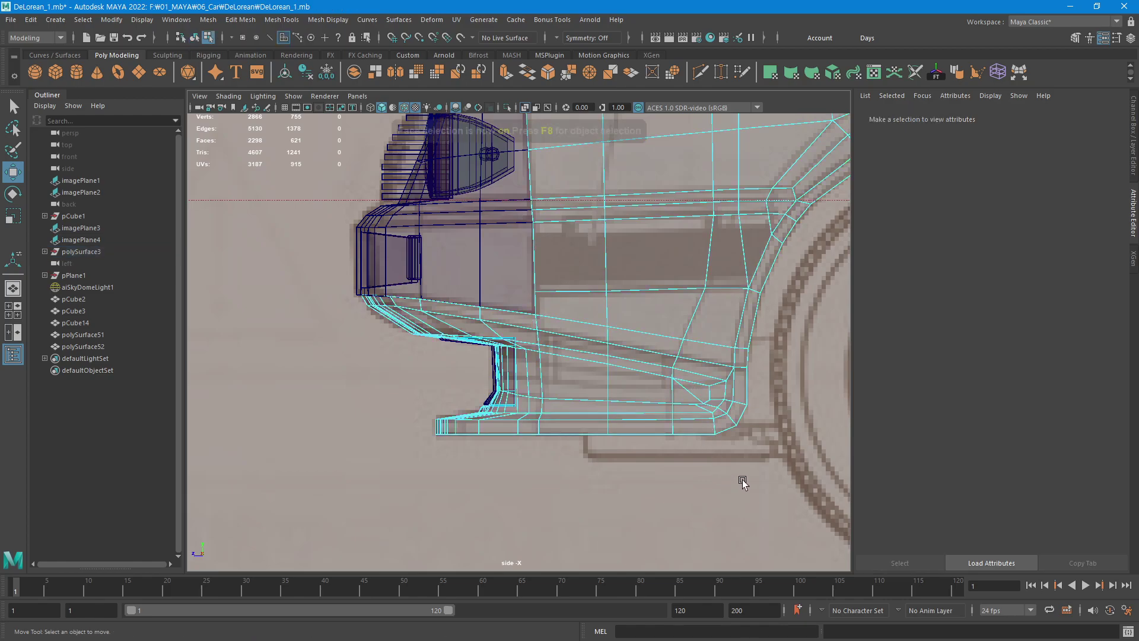
left_click_drag(623, 437, 621, 438)
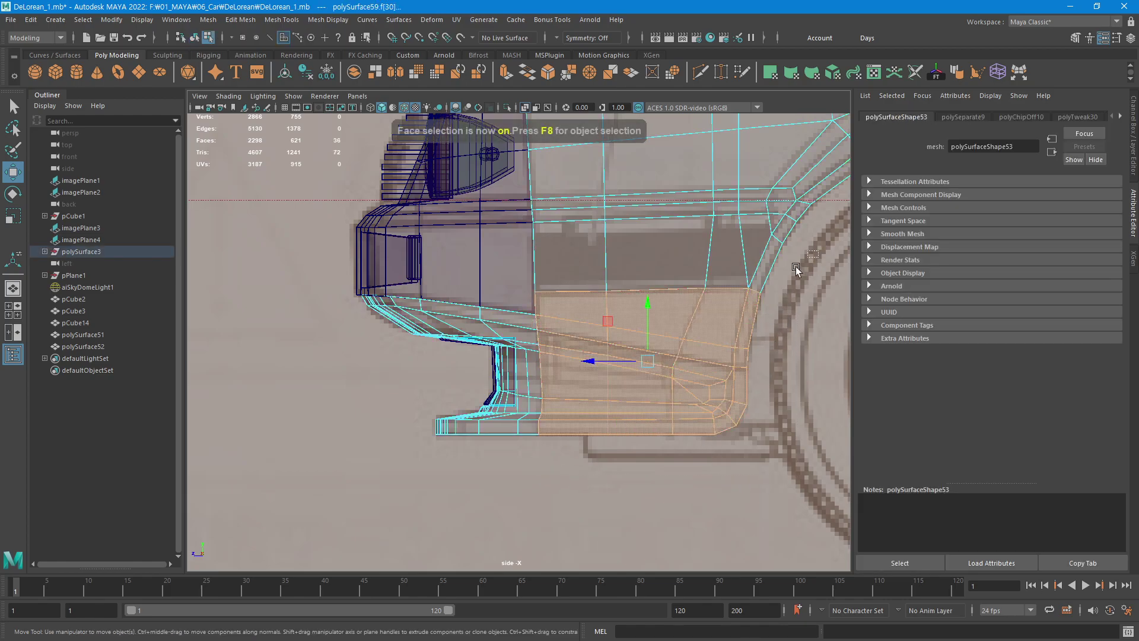
mouse_move(368, 478)
left_mouse_down()
mouse_move(838, 224)
mouse_move(525, 302)
left_mouse_up()
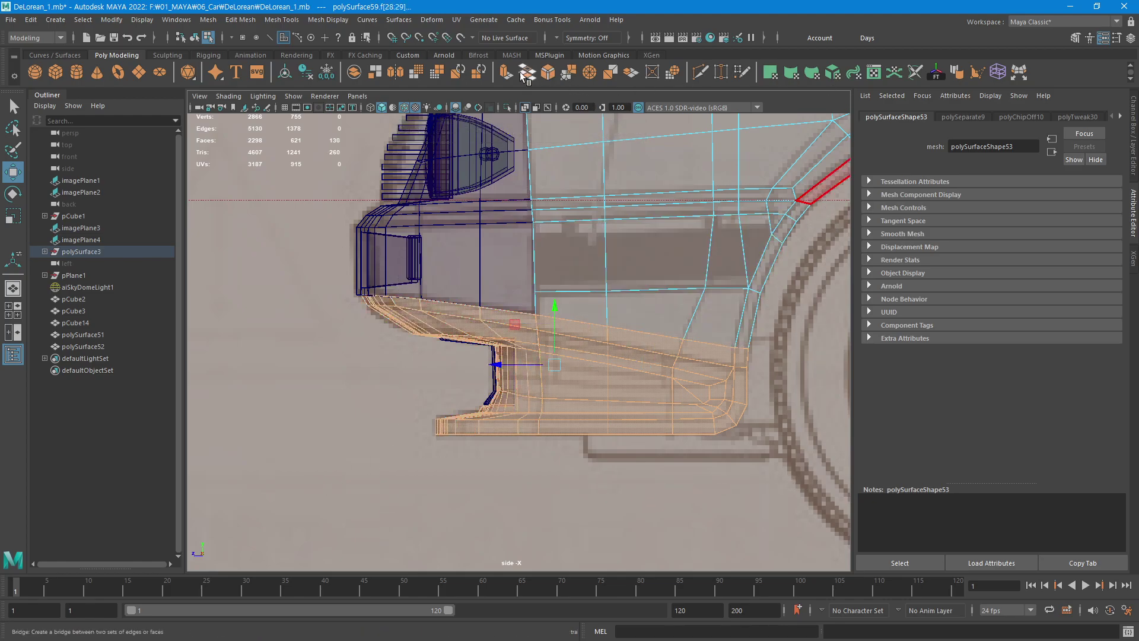
left_click(377, 73)
middle_click_drag(638, 492, 604, 493, "alt")
key("F8")
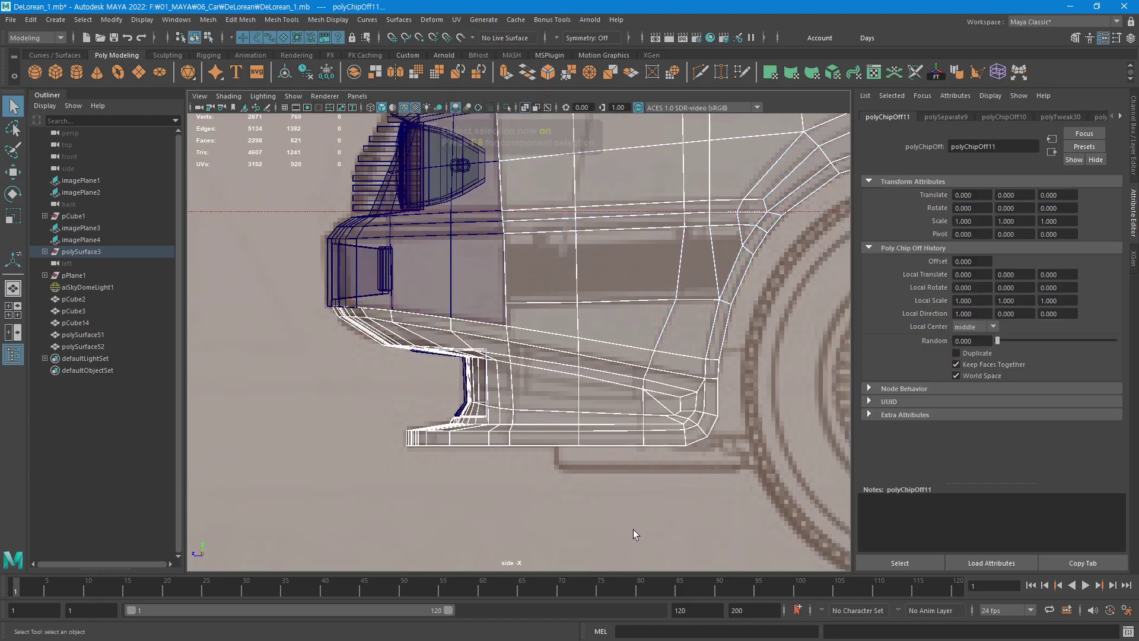
key("F8")
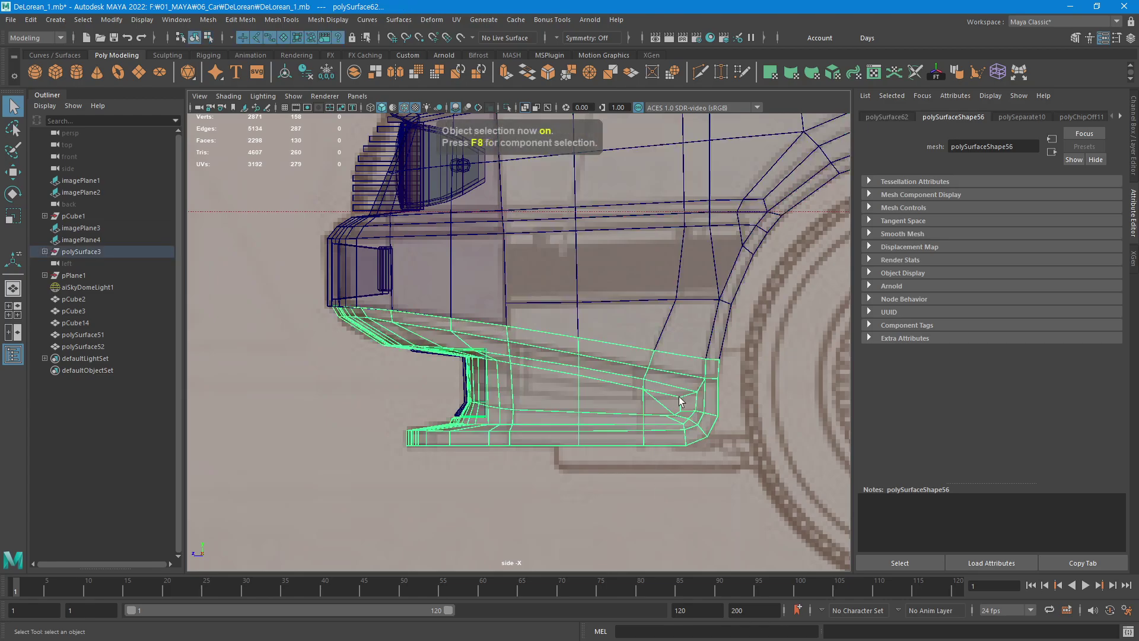
Assign the existing aiStandardSurface1 material to the detached front bumper.
right_click(661, 394)
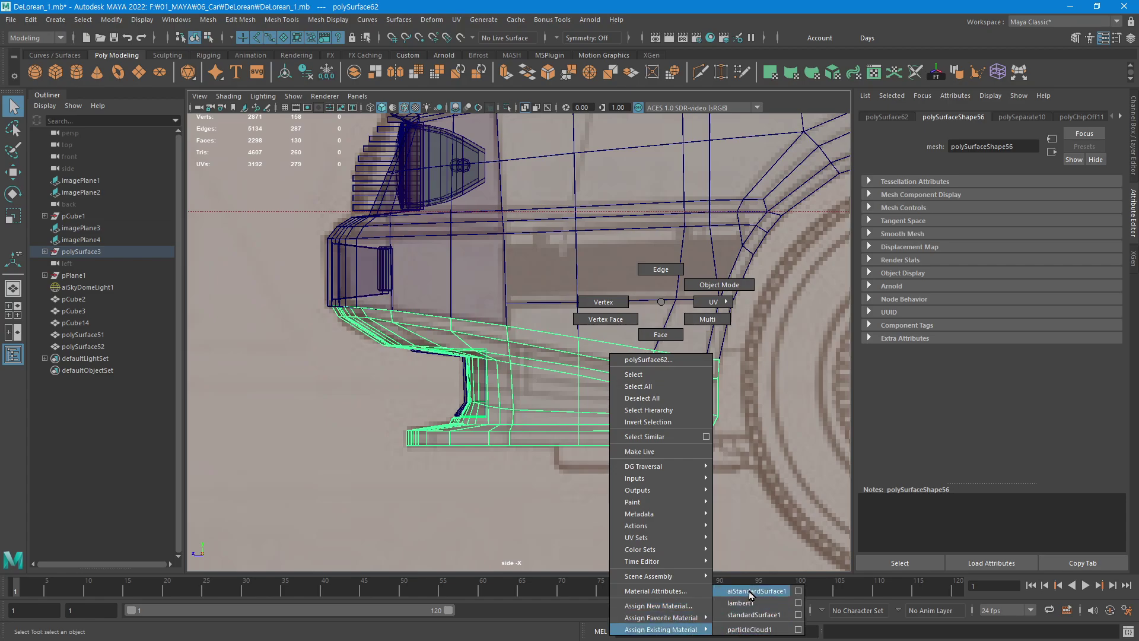
left_click(746, 592)
scroll(609, 354, "down", 3)
key("space")
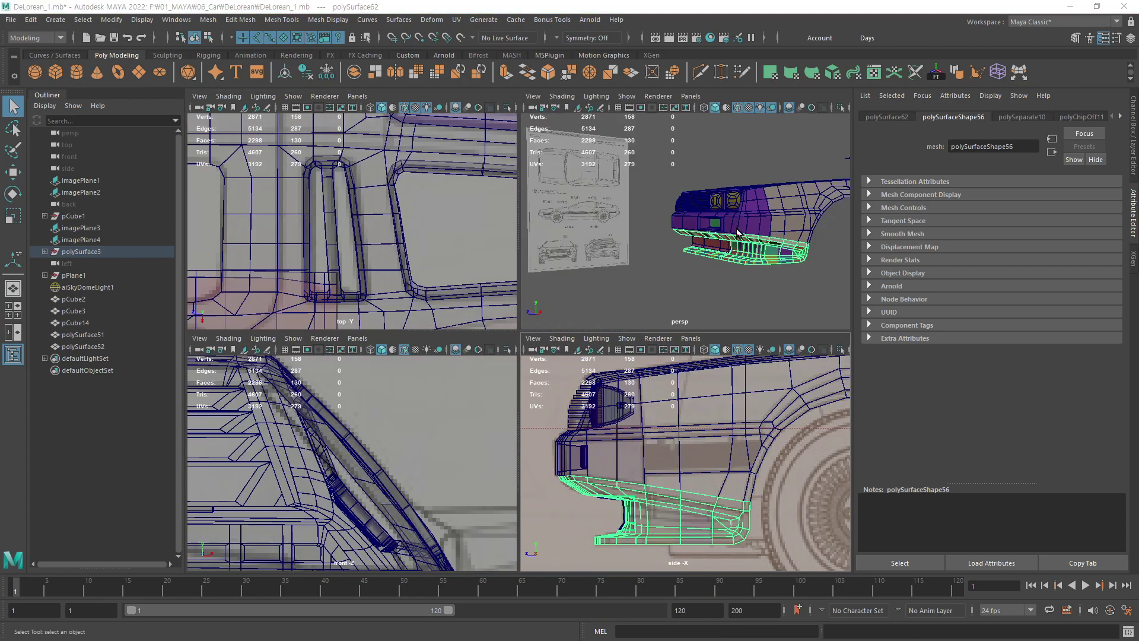
key("space")
left_click_drag(609, 355, 632, 340, "alt")
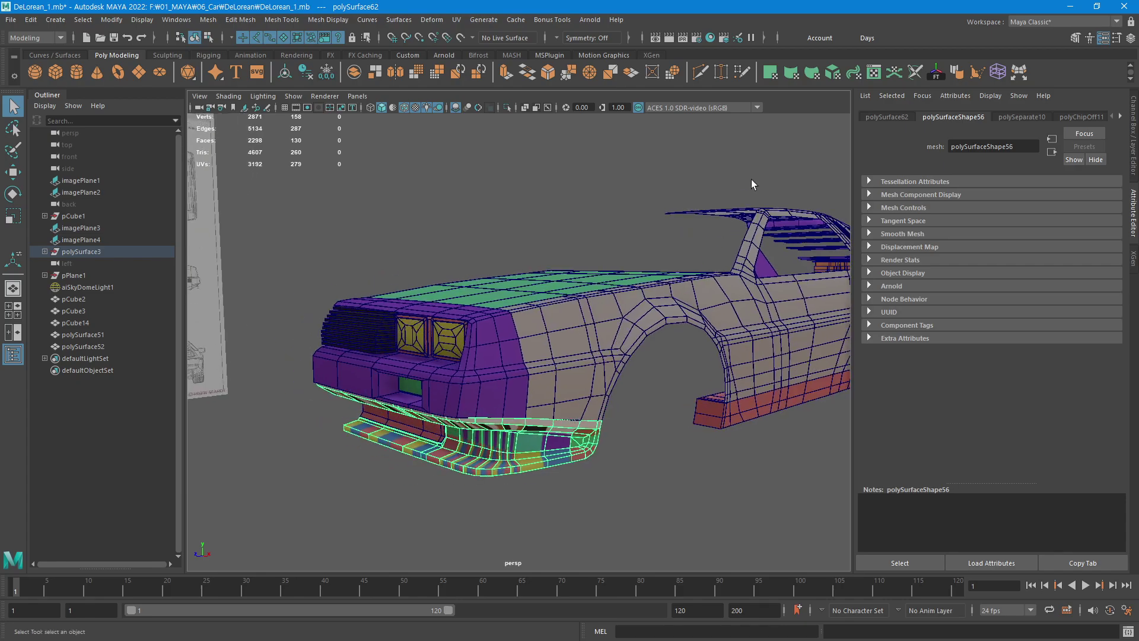
Planar-map the bumper and scale its UV shell onto the teal texture tile.
left_click(771, 74)
left_click(876, 76)
key("r")
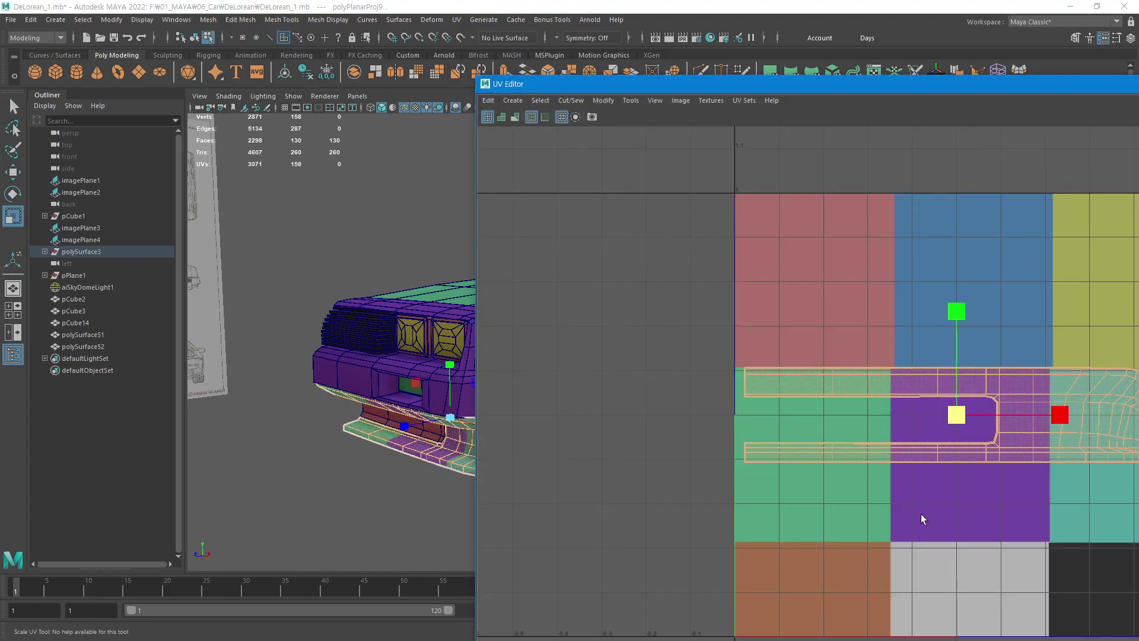
middle_click_drag(920, 513, 846, 548)
key("w")
mouse_move(920, 515)
middle_mouse_down()
mouse_move(783, 411)
mouse_move(964, 583)
mouse_move(1020, 611)
middle_mouse_up()
middle_click_drag(852, 428, 928, 348)
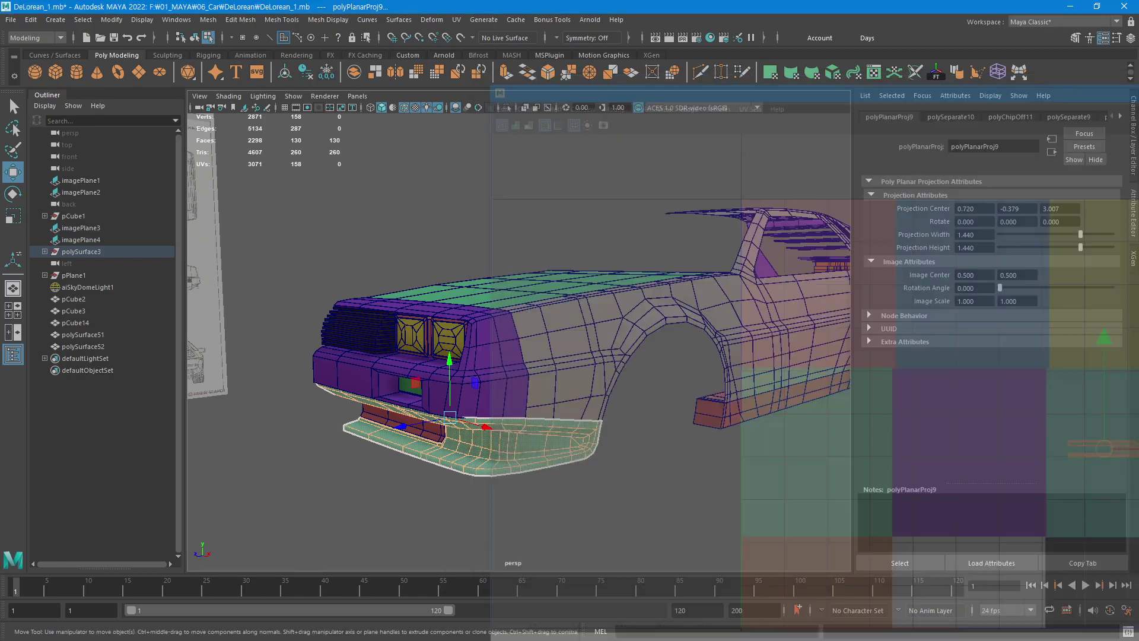
Return to object mode, clear the selection and orbit around to the car's side.
left_click_drag(764, 462, 633, 468, "alt")
key("F8")
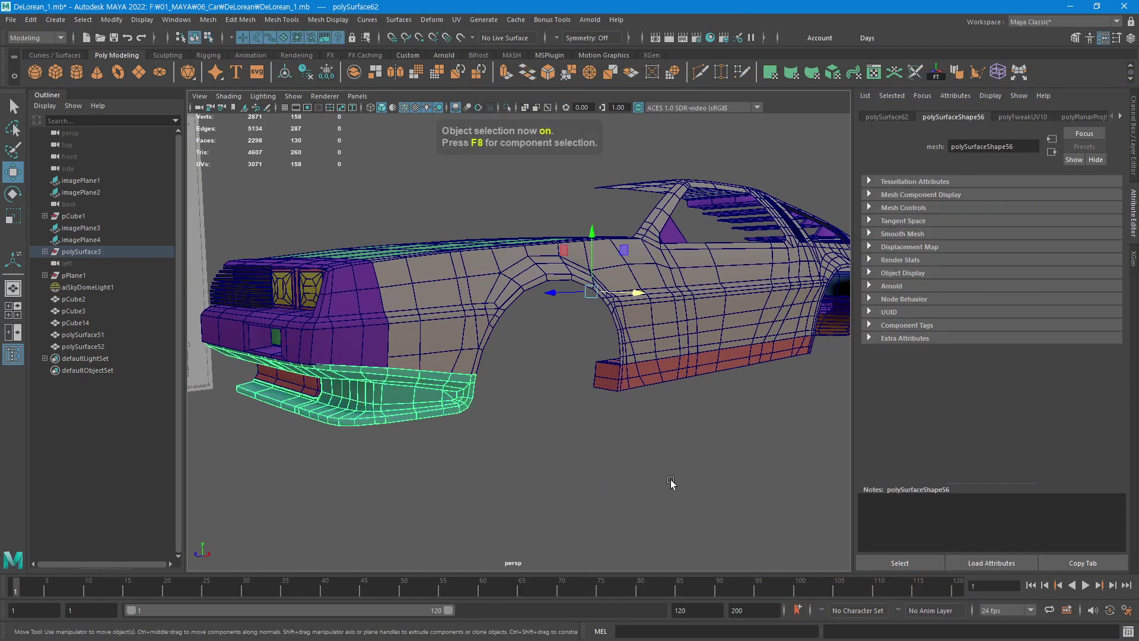
left_click(653, 451)
mouse_move(677, 427)
left_mouse_down("alt")
mouse_move(593, 455)
mouse_move(635, 457)
mouse_move(562, 457)
mouse_move(676, 424)
left_mouse_up("alt")
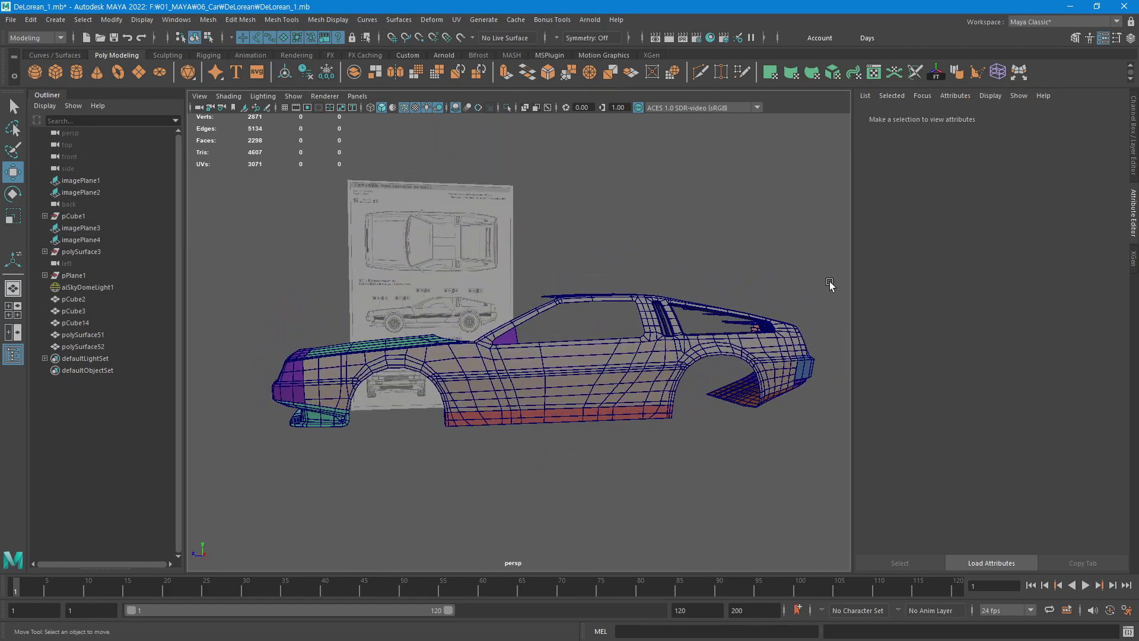
Orbit the perspective view around to a flat side view showing the blueprint.
mouse_move(831, 261)
left_mouse_down()
mouse_move(356, 494)
mouse_move(267, 504)
left_mouse_up()
left_click(690, 516)
mouse_move(657, 457)
left_mouse_down("alt")
mouse_move(648, 472)
mouse_move(637, 356)
left_mouse_up("alt")
mouse_move(571, 423)
left_mouse_down("alt")
mouse_move(589, 443)
mouse_move(564, 450)
left_mouse_up("alt")
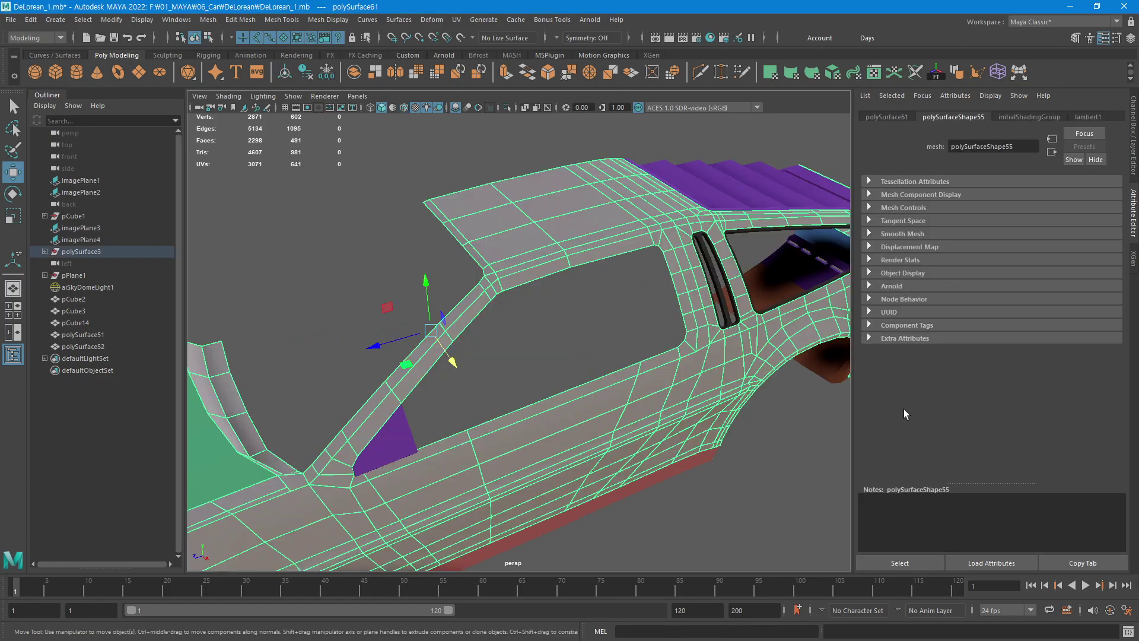
mouse_move(742, 385)
left_mouse_down("alt")
mouse_move(534, 401)
mouse_move(534, 338)
left_mouse_up("alt")
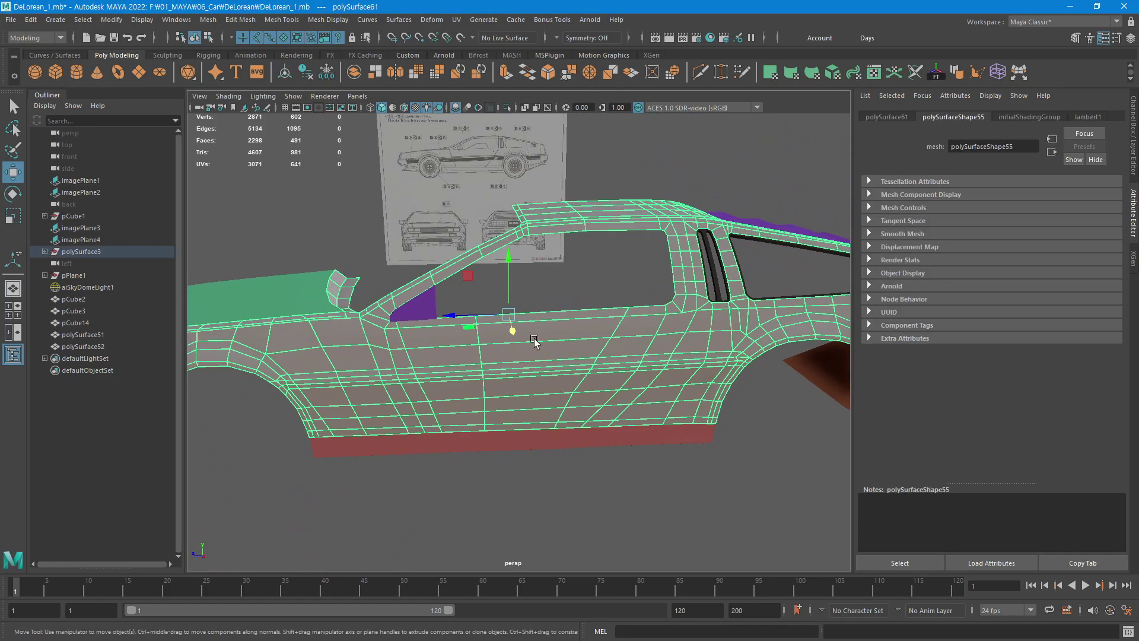
In the maximised side view, select the door's faces, excluding the rear quarter panel and stray lower faces.
key("space")
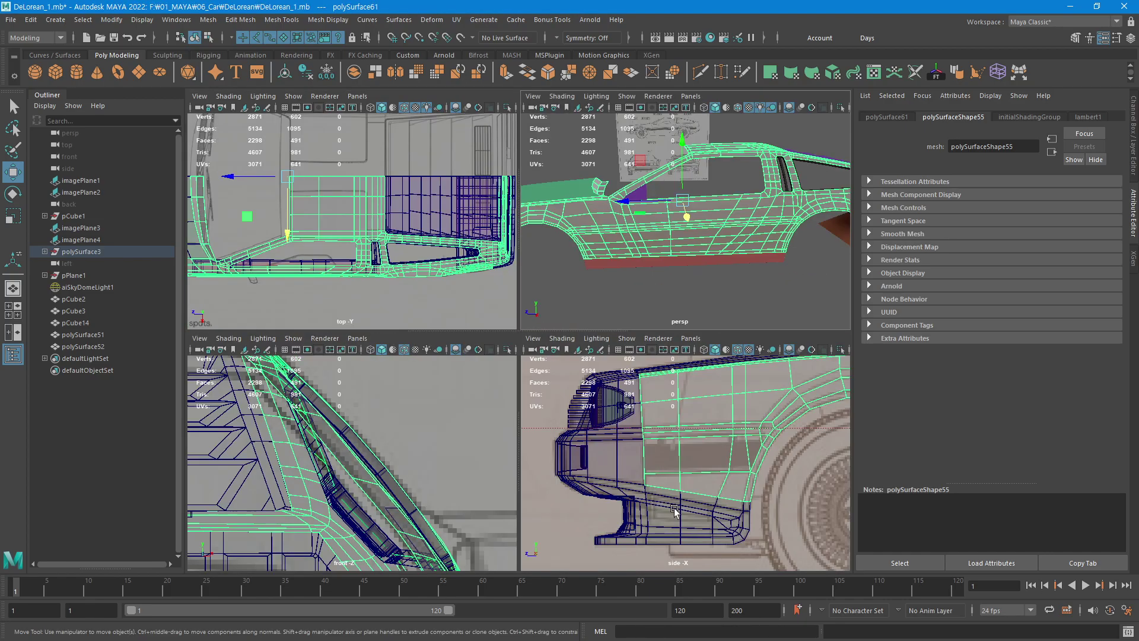
key("space")
scroll(826, 393, "down", 3)
scroll(701, 432, "down", 2)
scroll(750, 389, "down", 2)
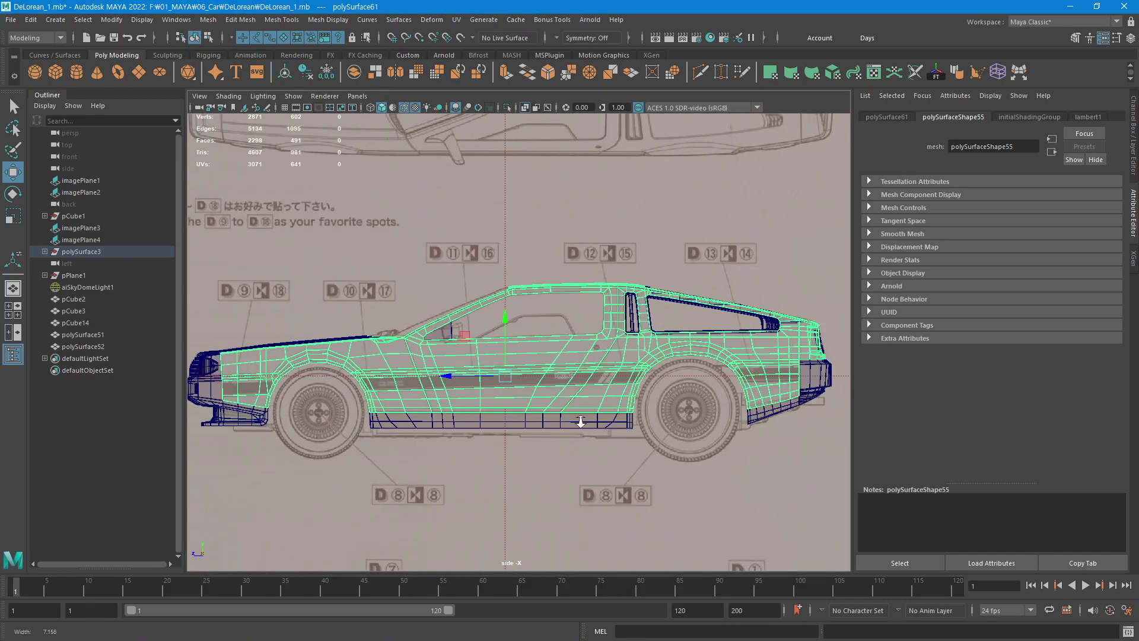
scroll(731, 416, "up", 5)
middle_click_drag(731, 510, 731, 421, "alt")
scroll(730, 421, "up", 1)
key("F11")
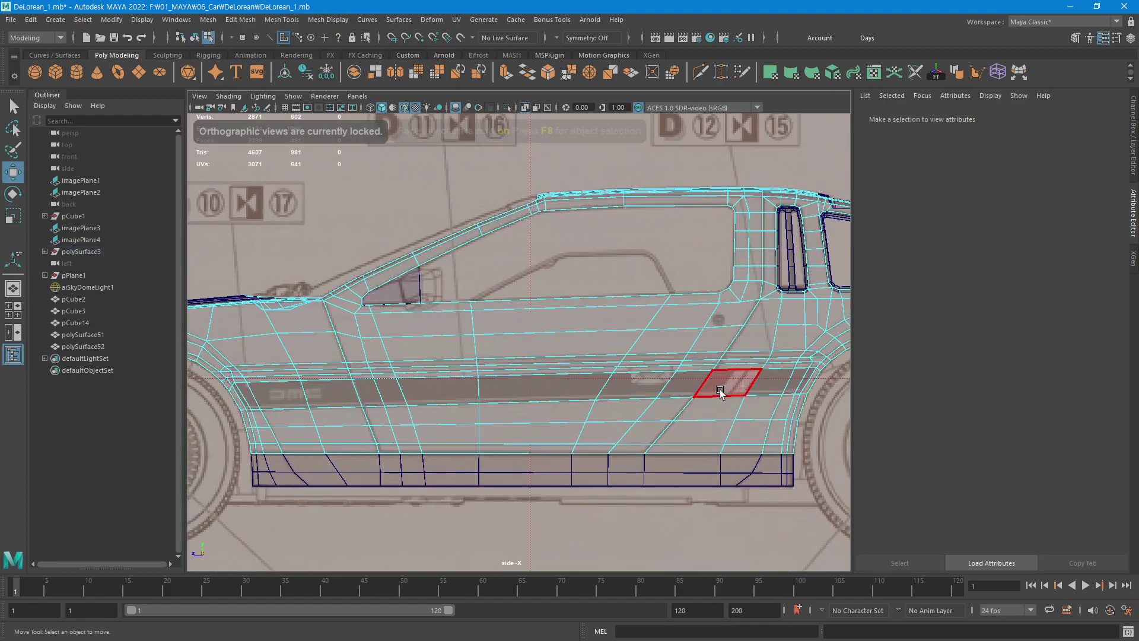
left_click_drag(332, 240, 596, 470)
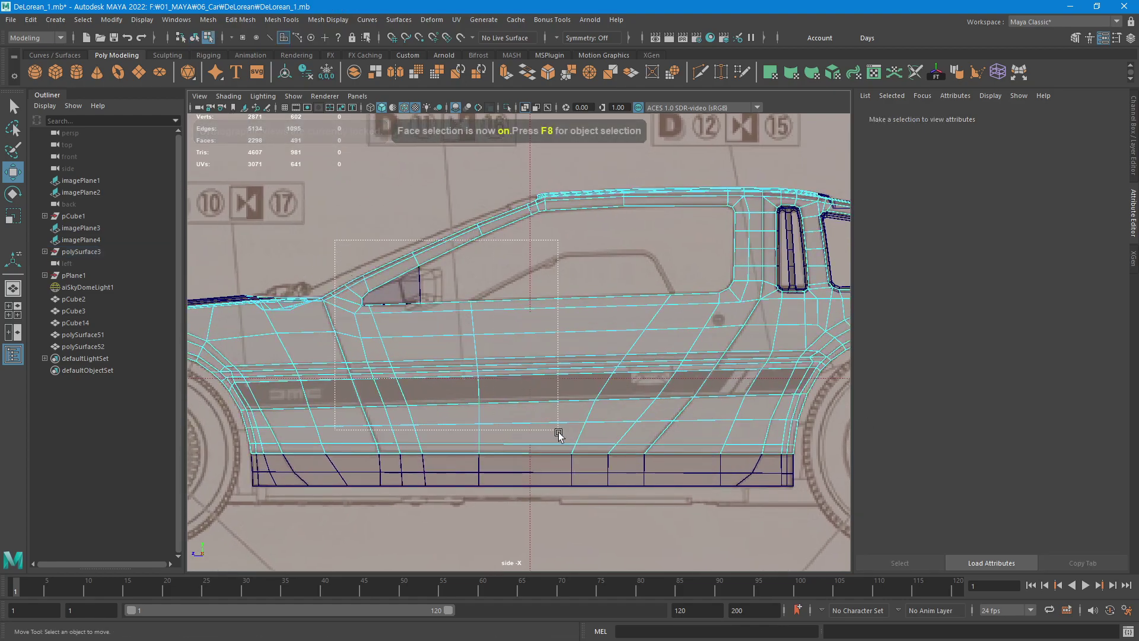
left_click_drag(321, 509, 831, 291, "ctrl+shift")
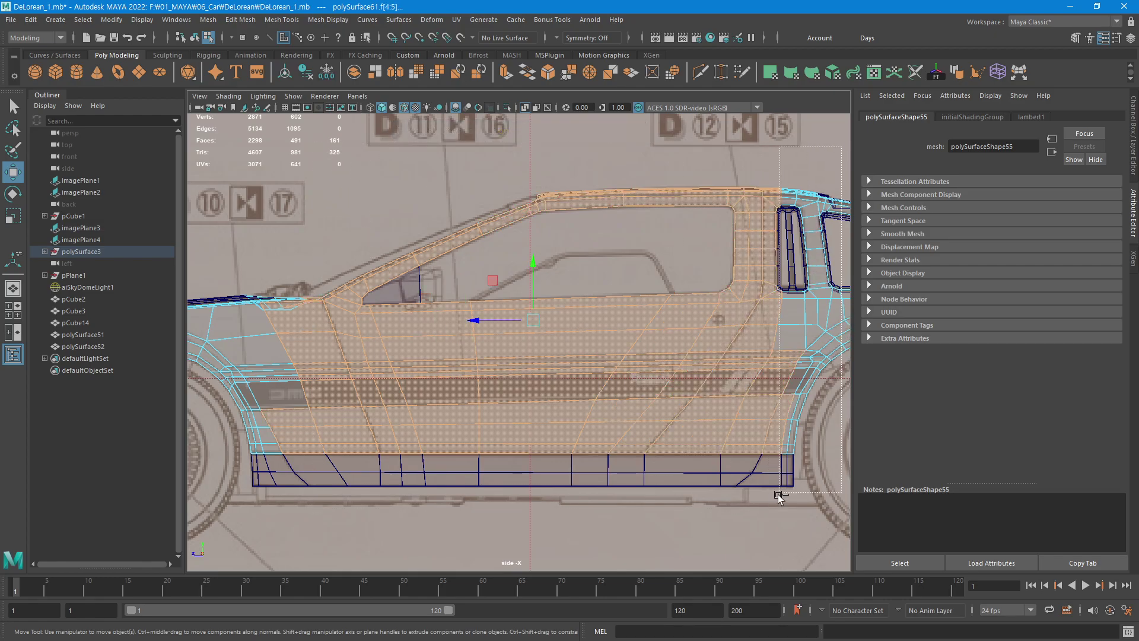
mouse_move(841, 147)
left_mouse_down("ctrl")
mouse_move(765, 505)
mouse_move(694, 427)
left_mouse_up("ctrl")
left_click_drag(354, 510, 250, 407, "ctrl")
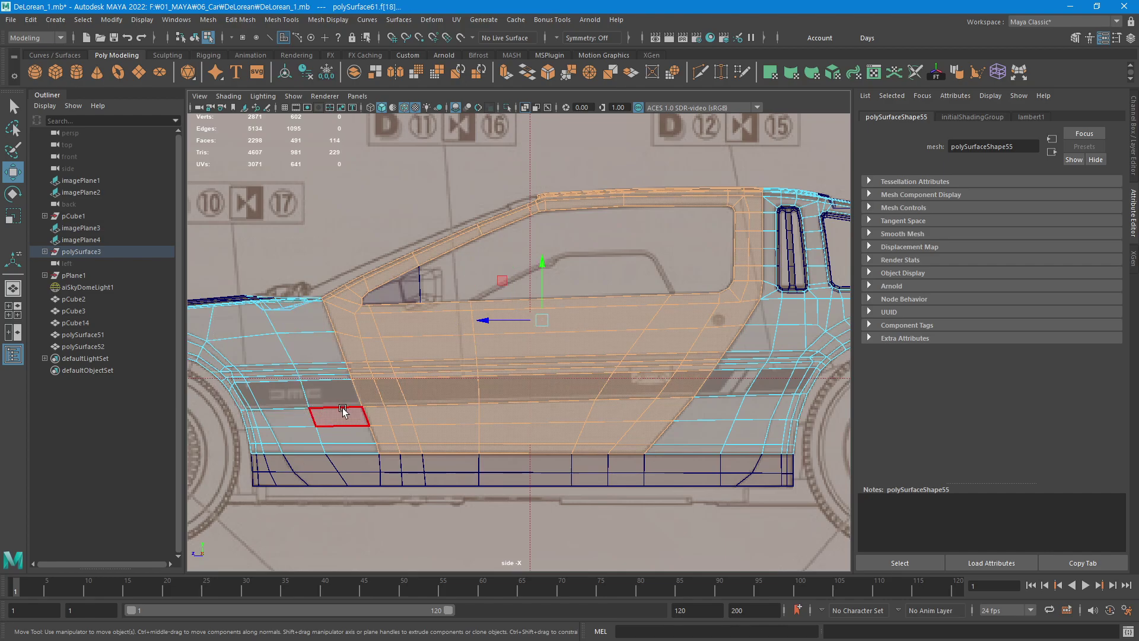
middle_click_drag(720, 462, 700, 462, "alt")
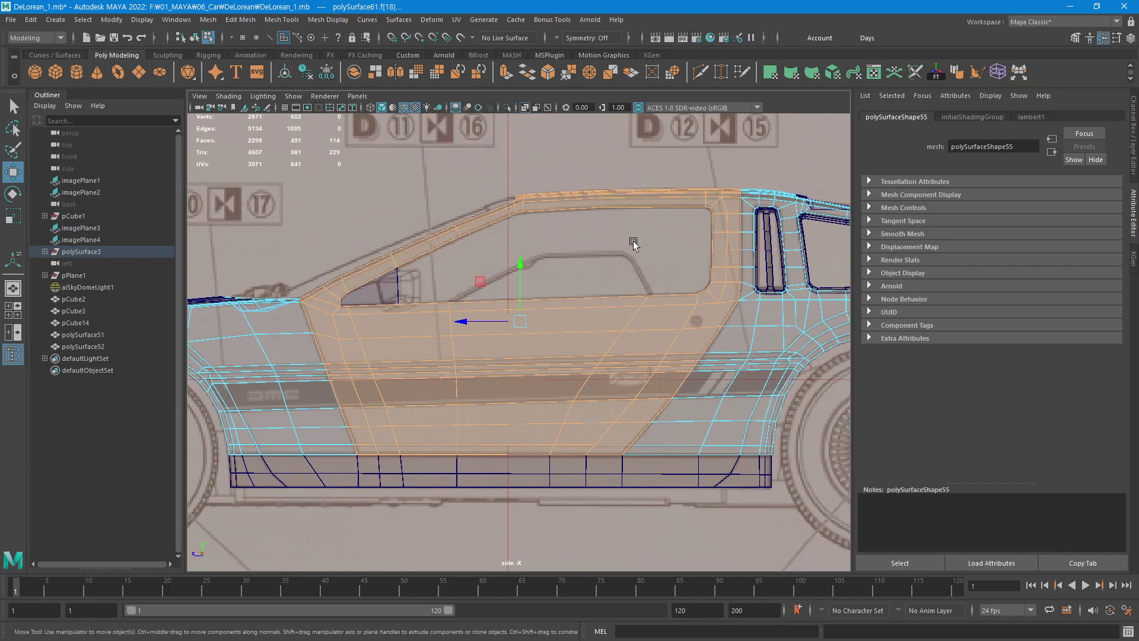
Maximise and zoom the top view on the door, then clear the face selection.
key("space")
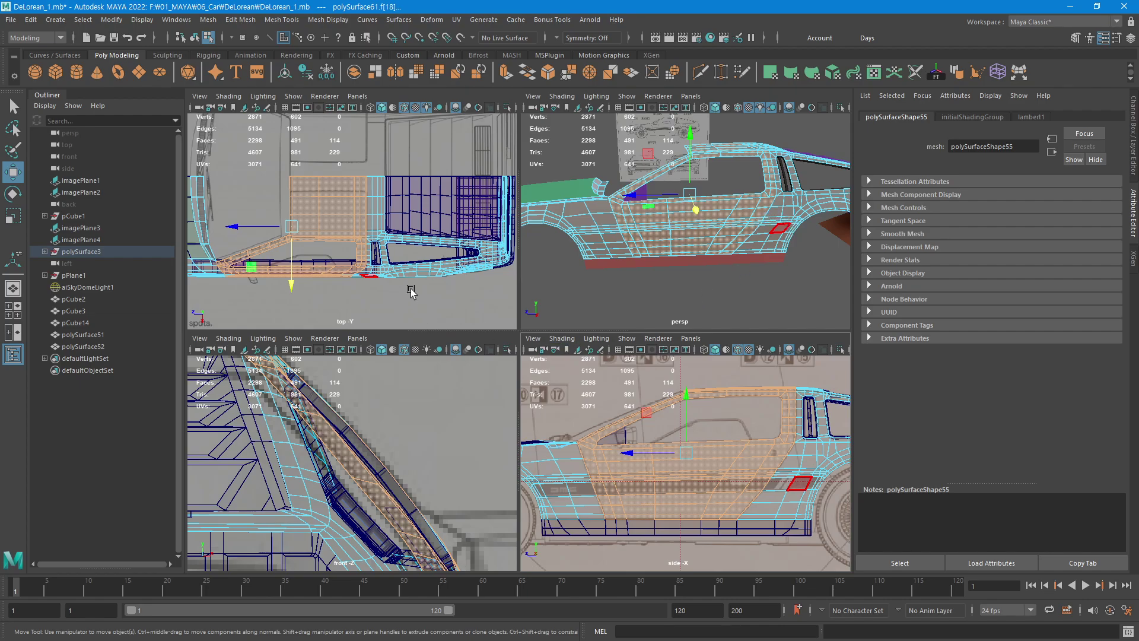
key("space")
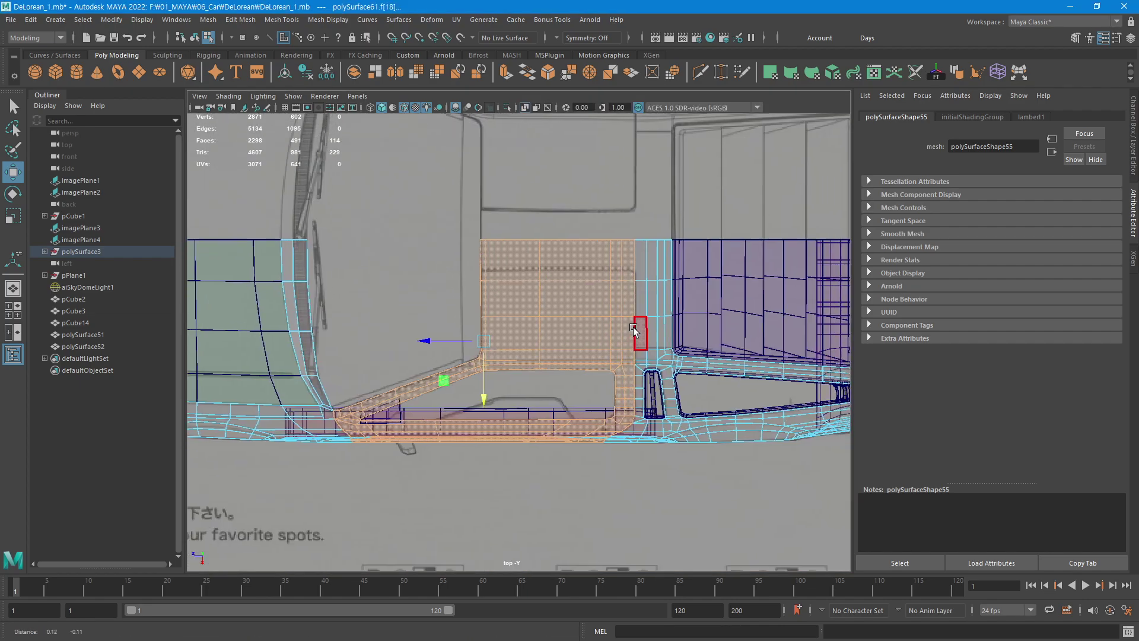
scroll(619, 195, "up", 2)
scroll(581, 261, "up", 4)
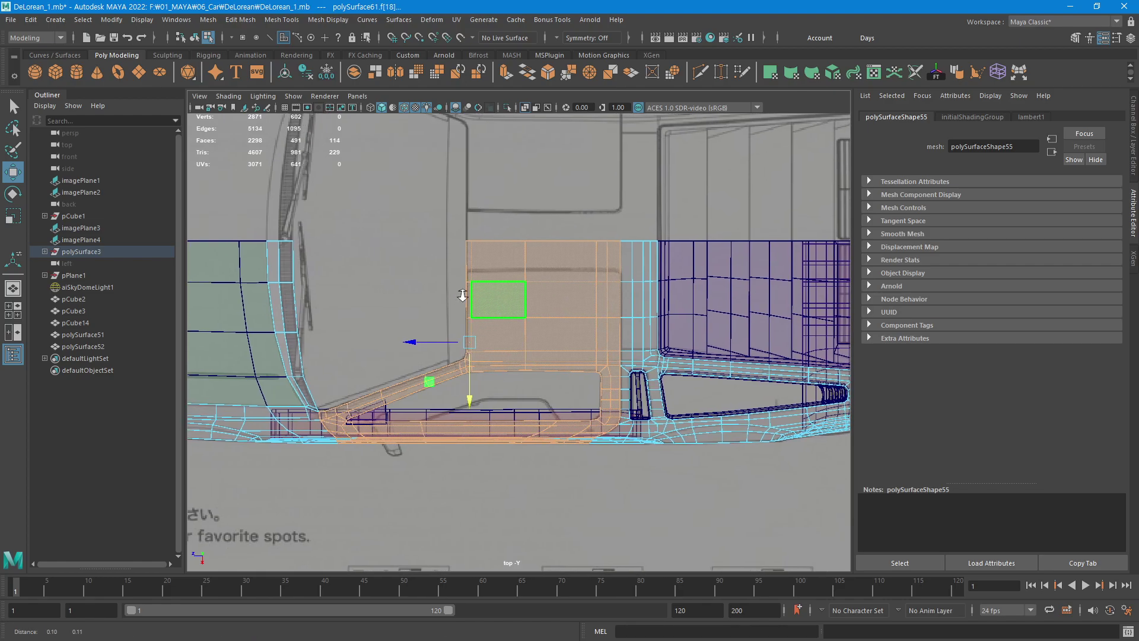
middle_click_drag(714, 306, 725, 302, "alt")
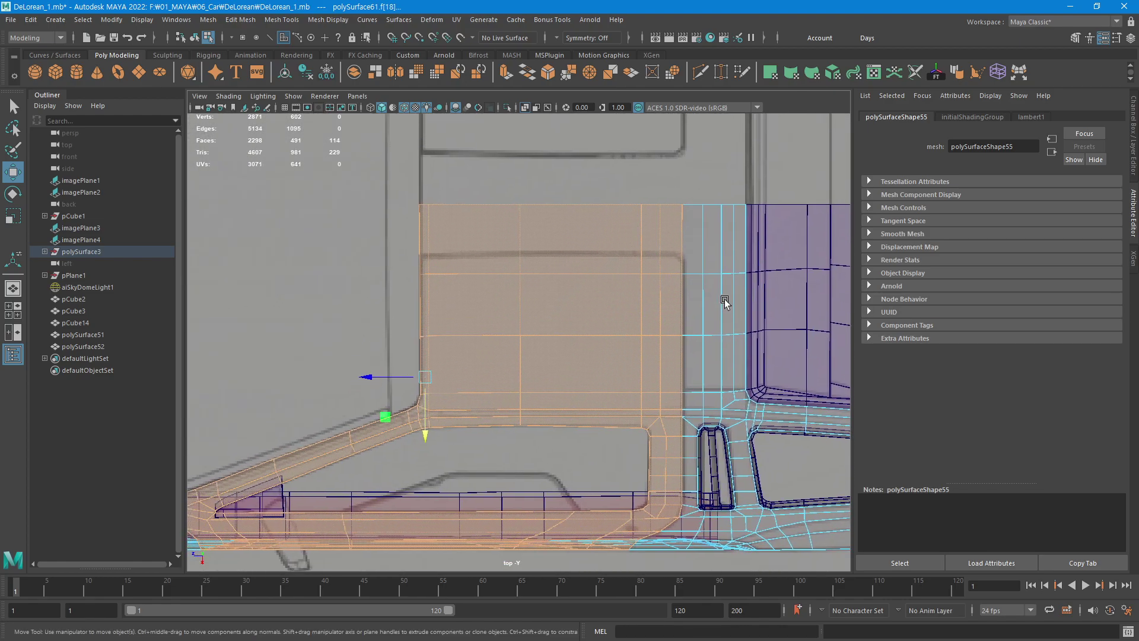
left_click(277, 322)
Select a row of six door vertices and move it up to the blueprint outline.
key("F9")
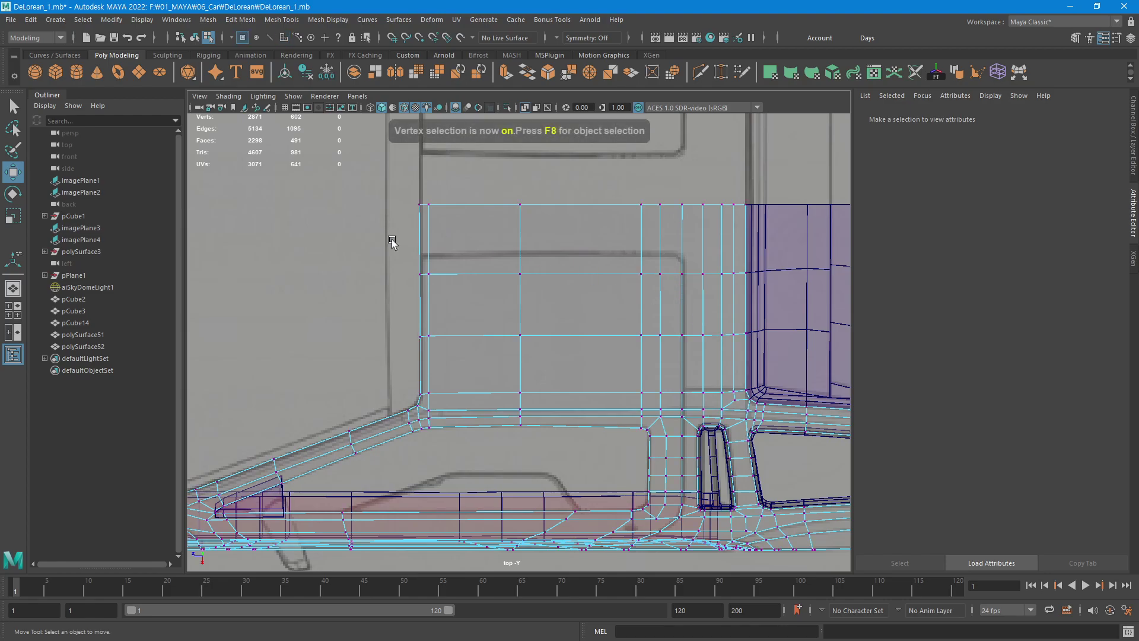
left_click_drag(412, 248, 694, 303)
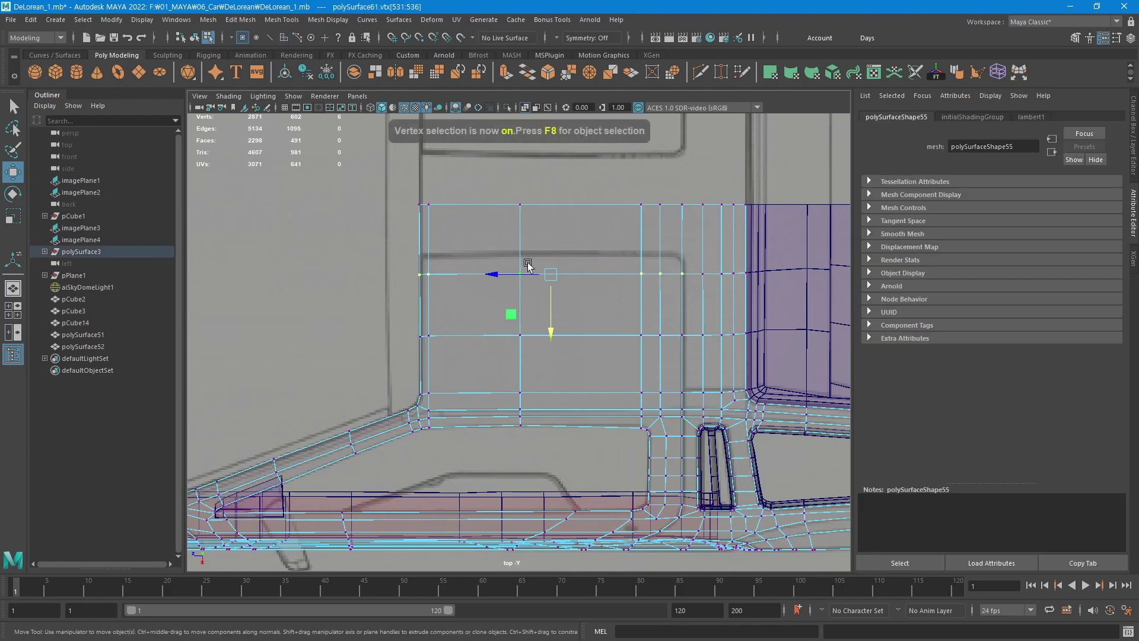
left_click_drag(549, 326, 555, 316)
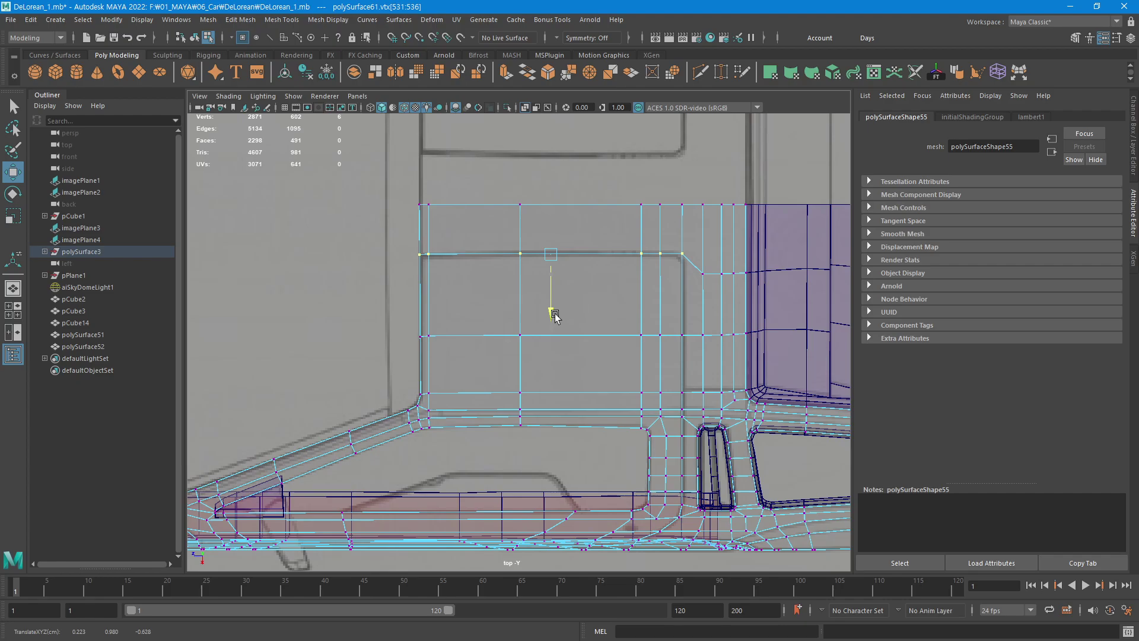
mouse_move(729, 322)
middle_mouse_down("alt")
mouse_move(611, 315)
mouse_move(567, 288)
middle_mouse_up("alt")
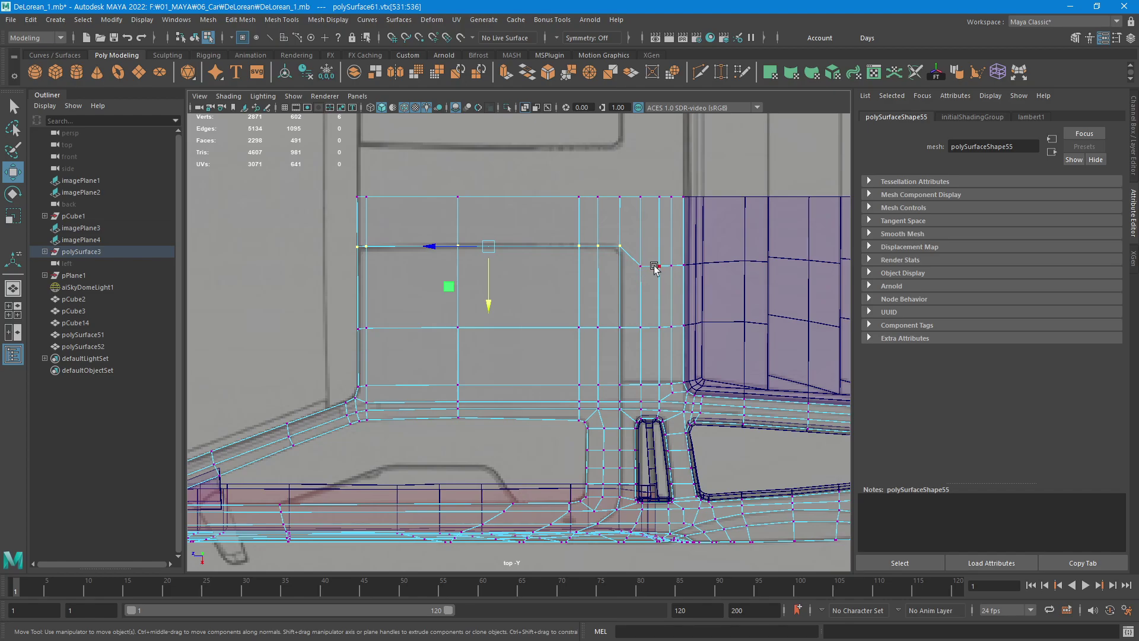
Nudge the individual vertices near the row's end to follow the outline.
mouse_move(674, 282)
left_mouse_down()
mouse_move(630, 287)
mouse_move(661, 311)
left_mouse_up()
left_click(664, 285)
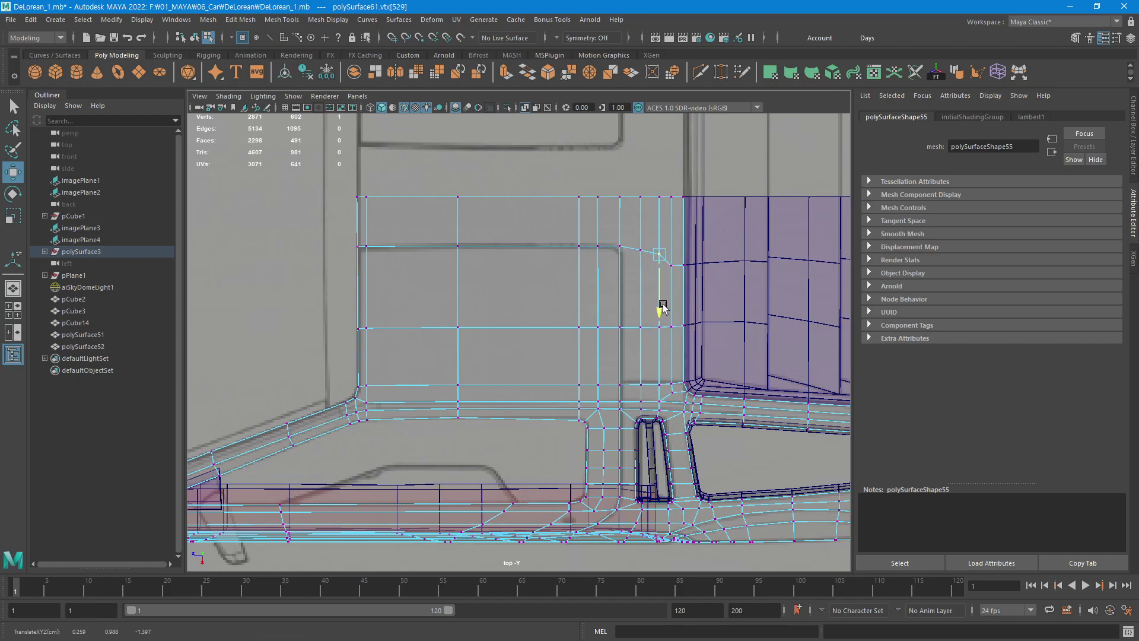
left_click(671, 266)
left_click_drag(675, 304, 664, 295)
left_click(657, 253)
left_click(640, 250)
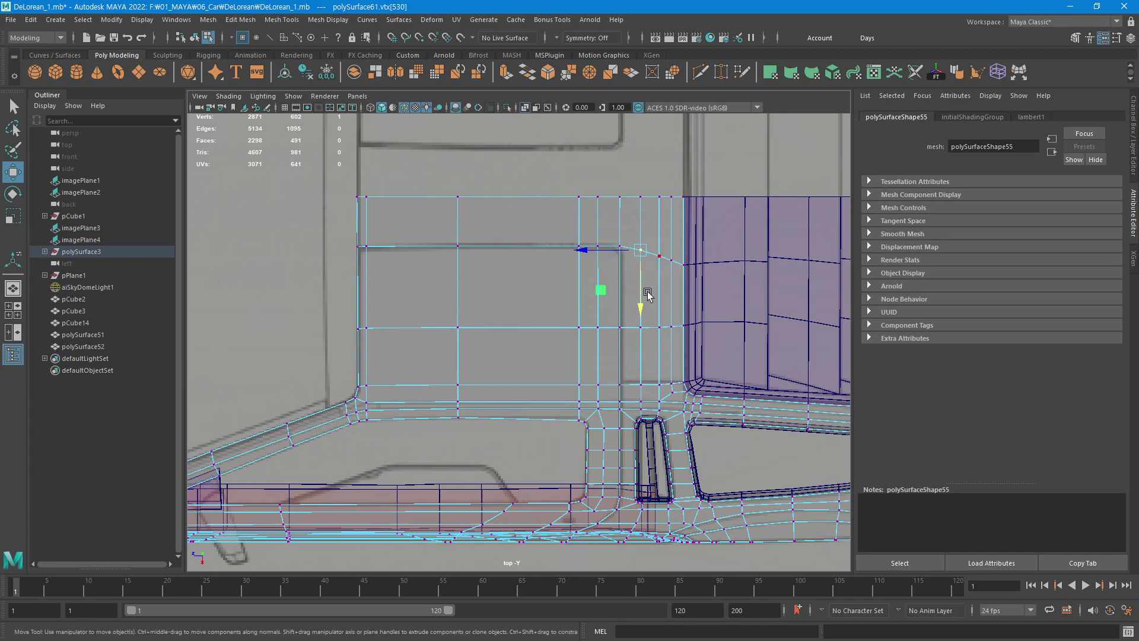
key("Down")
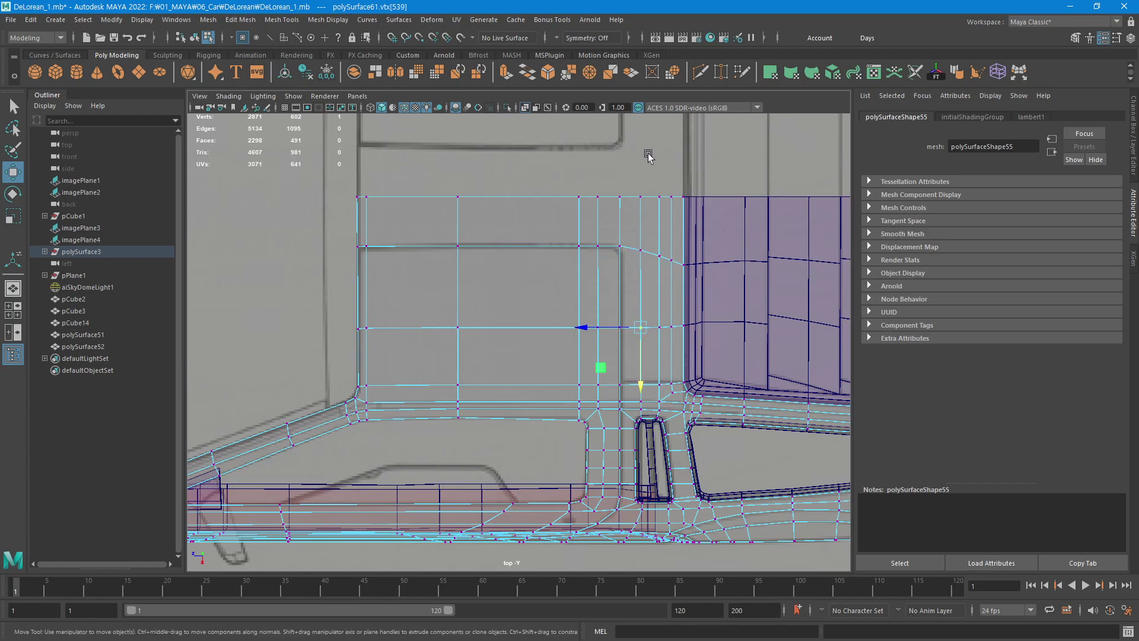
Reframe the top view, slide another vertex right, then undo that move.
left_click(648, 156)
mouse_move(691, 314)
right_mouse_down("alt")
mouse_move(718, 296)
mouse_move(724, 330)
mouse_move(708, 333)
mouse_move(719, 315)
mouse_move(539, 328)
mouse_move(761, 320)
mouse_move(687, 348)
right_mouse_up("alt")
mouse_move(508, 169)
left_mouse_down()
mouse_move(490, 288)
mouse_move(489, 267)
left_mouse_up()
left_click(498, 262)
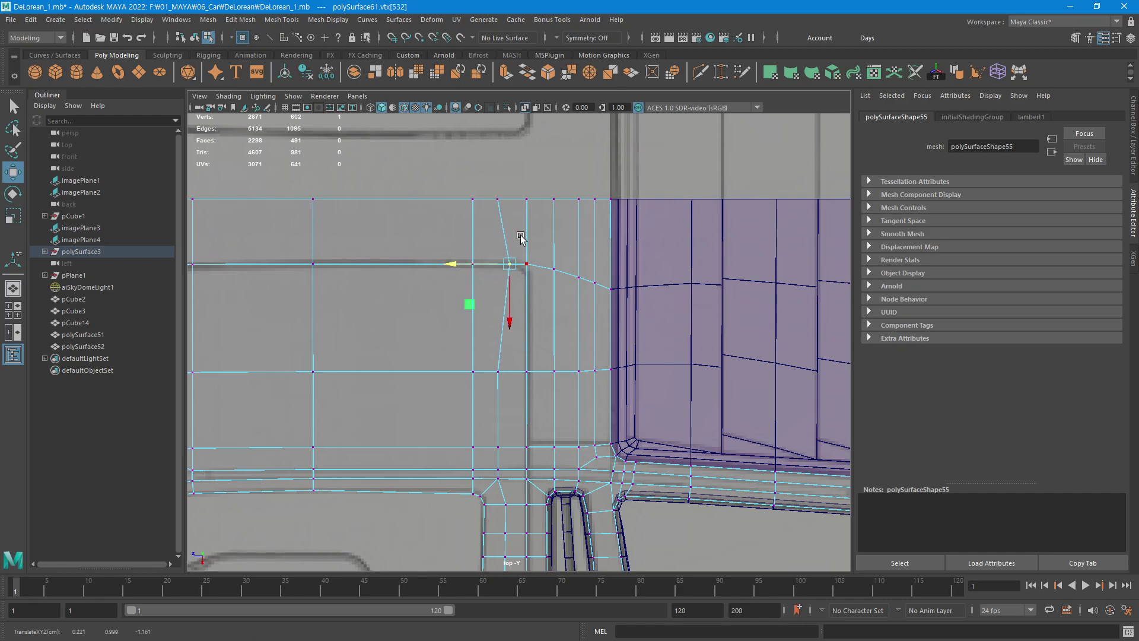
key("ctrl+z")
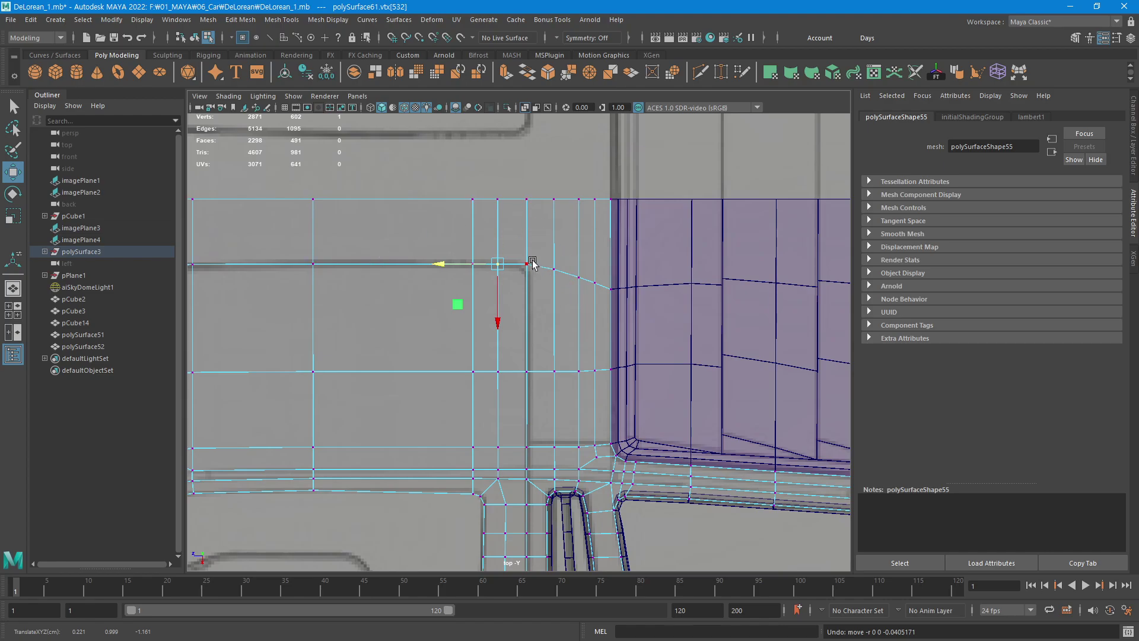
Zoom the top view onto the hood corner with nothing selected, and pick the Multi-Cut tool.
middle_click_drag(532, 264, 651, 166, "alt")
scroll(643, 237, "down", 1)
left_click_drag(643, 237, 644, 237, "alt")
mouse_move(644, 237)
middle_mouse_down("alt")
mouse_move(759, 297)
mouse_move(776, 272)
middle_mouse_up("alt")
scroll(755, 229, "down", 2)
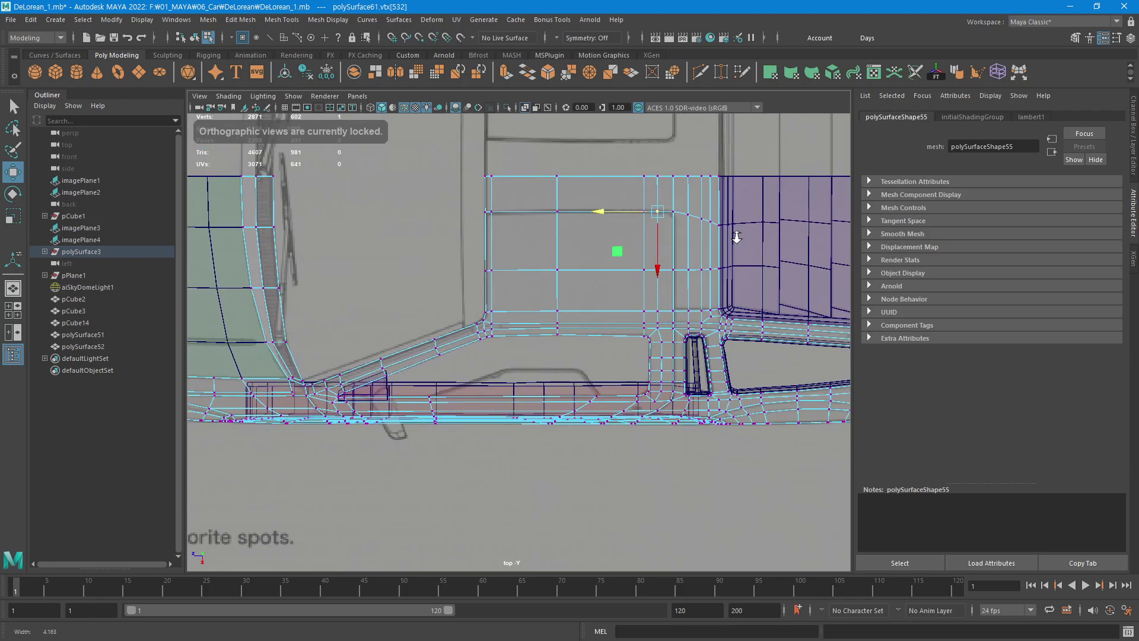
scroll(732, 237, "up", 1)
left_click(682, 493)
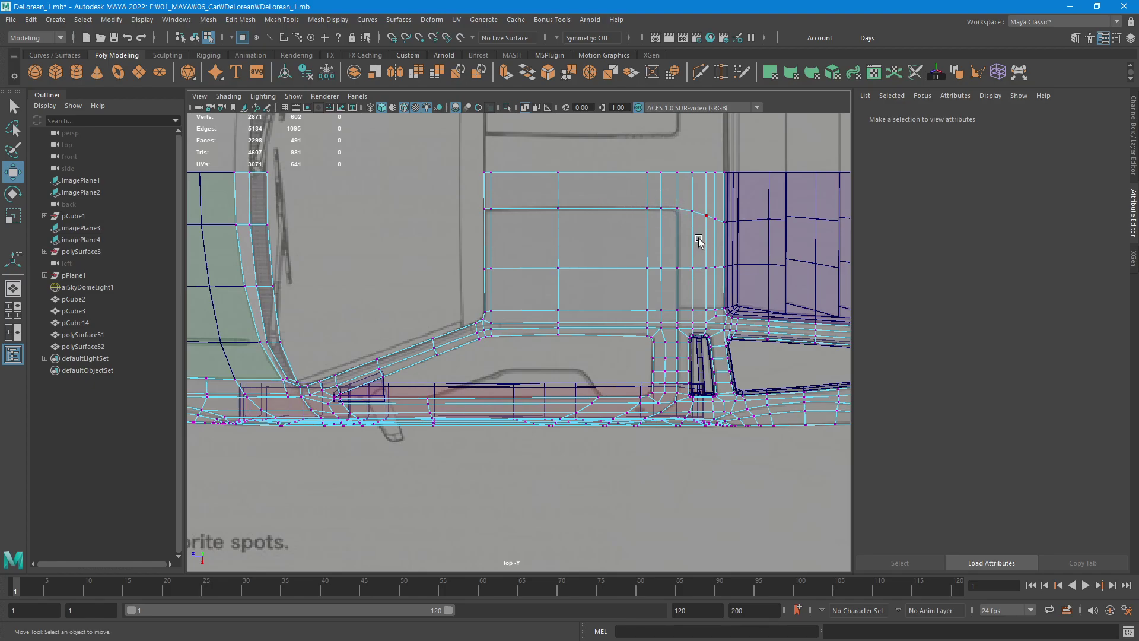
scroll(653, 291, "up", 2)
scroll(831, 297, "up", 2)
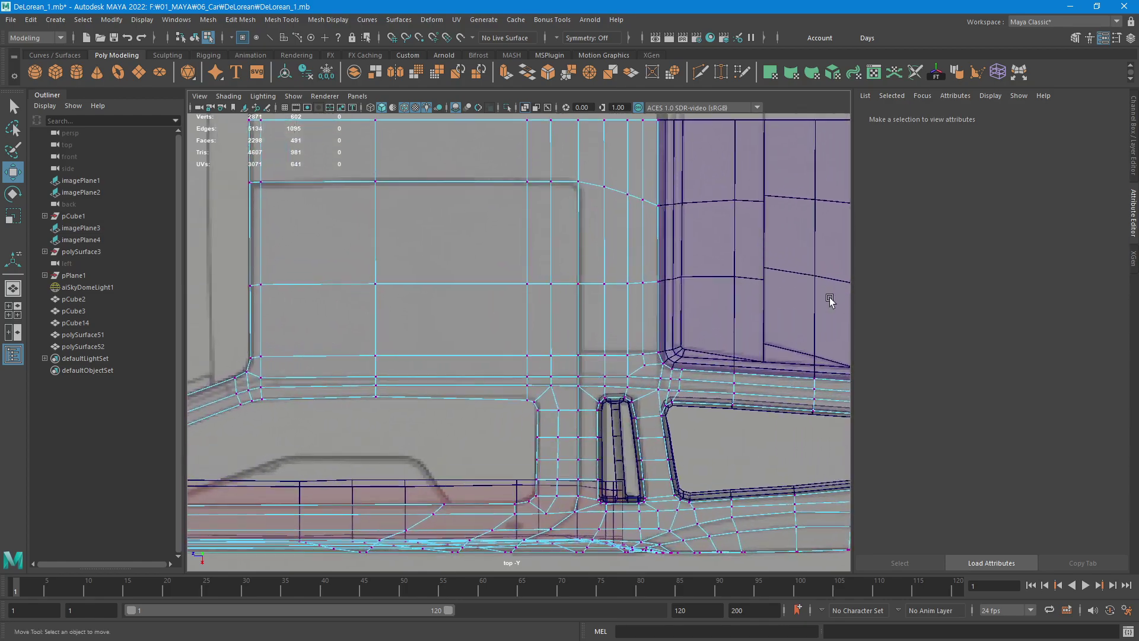
scroll(542, 353, "up", 2)
scroll(717, 364, "up", 2)
scroll(717, 364, "up", 1)
scroll(663, 330, "up", 1)
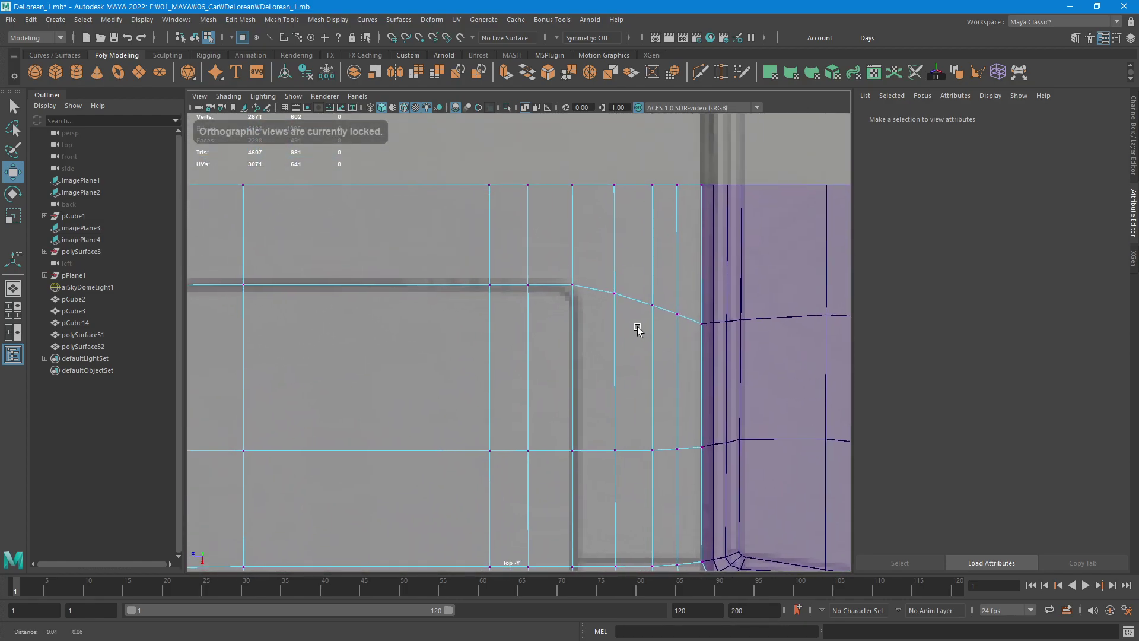
scroll(635, 328, "up", 1)
left_click(700, 70)
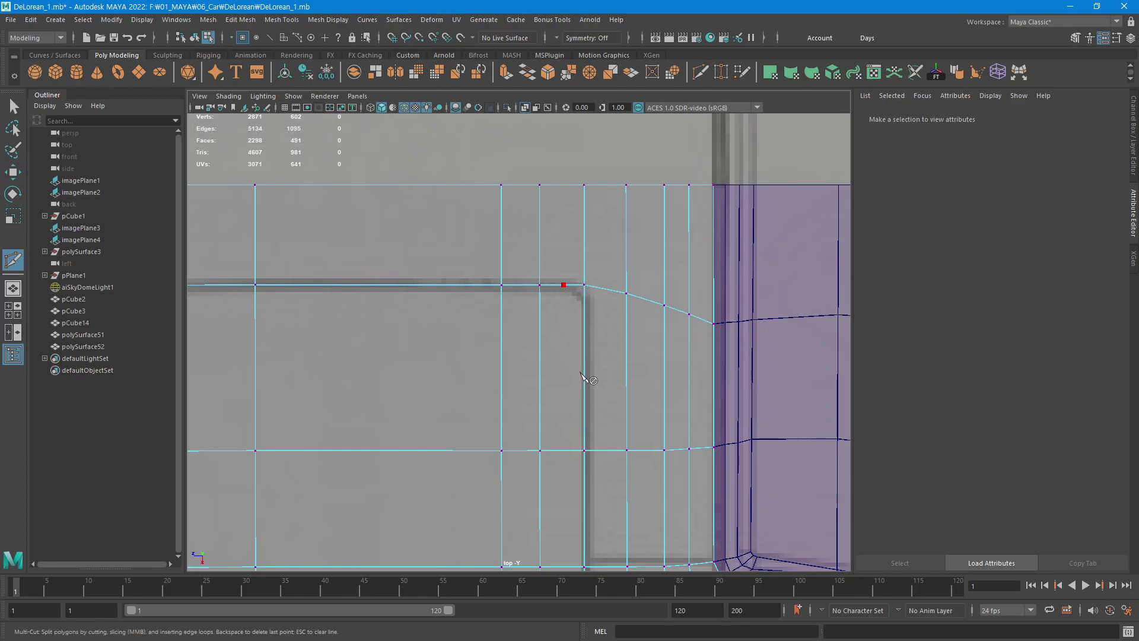
Slide the hood corner vertex and the next two edge vertices right along X.
key("q")
left_click(541, 286)
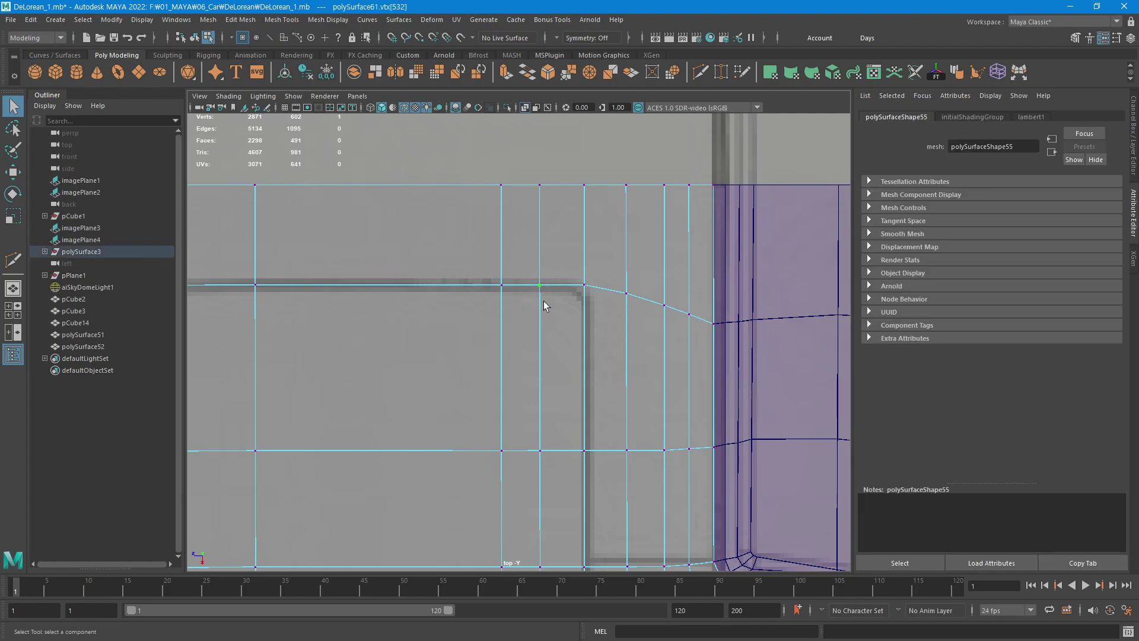
key("w")
left_click_drag(528, 286, 543, 291)
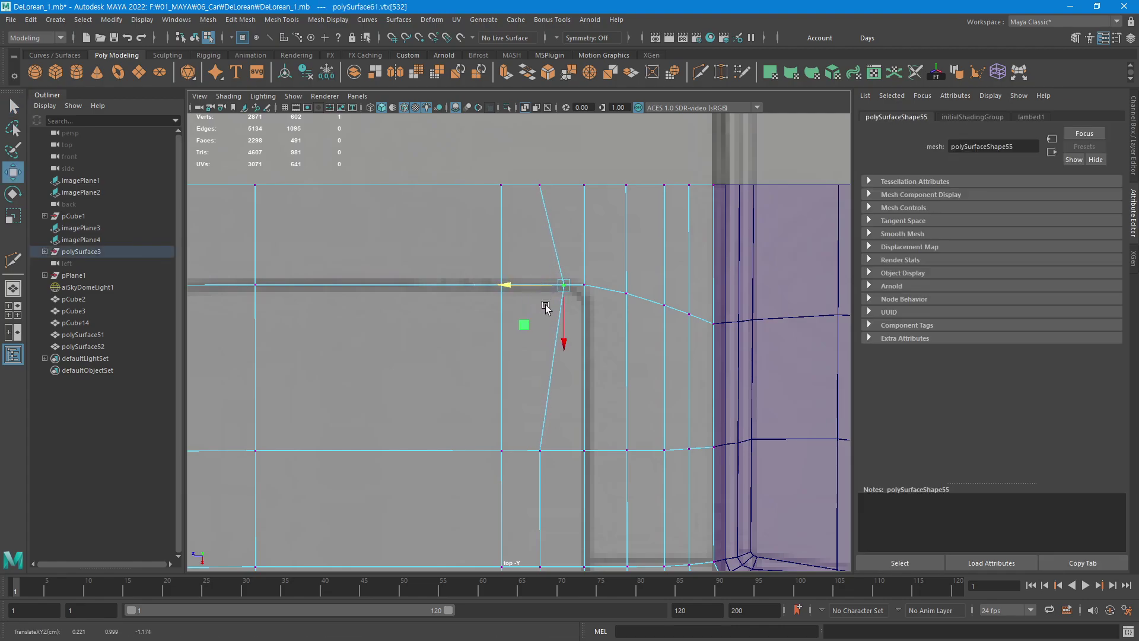
left_click(540, 451)
mouse_move(591, 451)
middle_mouse_down("alt")
mouse_move(679, 320)
mouse_move(635, 330)
middle_mouse_up("alt")
mouse_move(625, 383)
middle_mouse_down("alt")
mouse_move(643, 262)
mouse_move(598, 262)
middle_mouse_up("alt")
left_click_drag(598, 262, 612, 263)
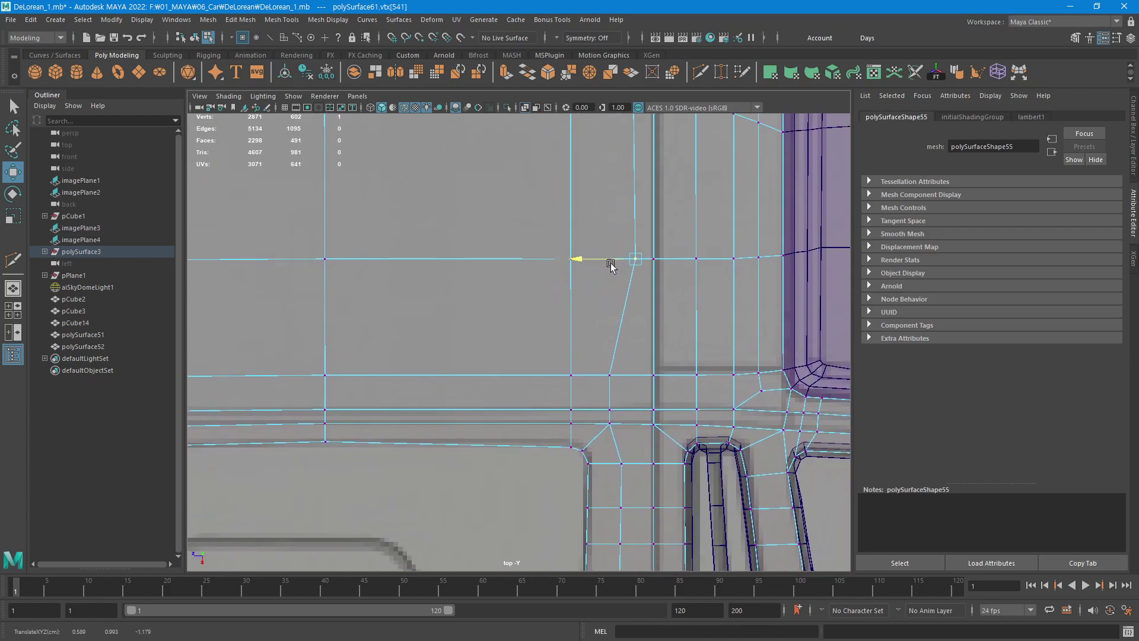
left_click(609, 375)
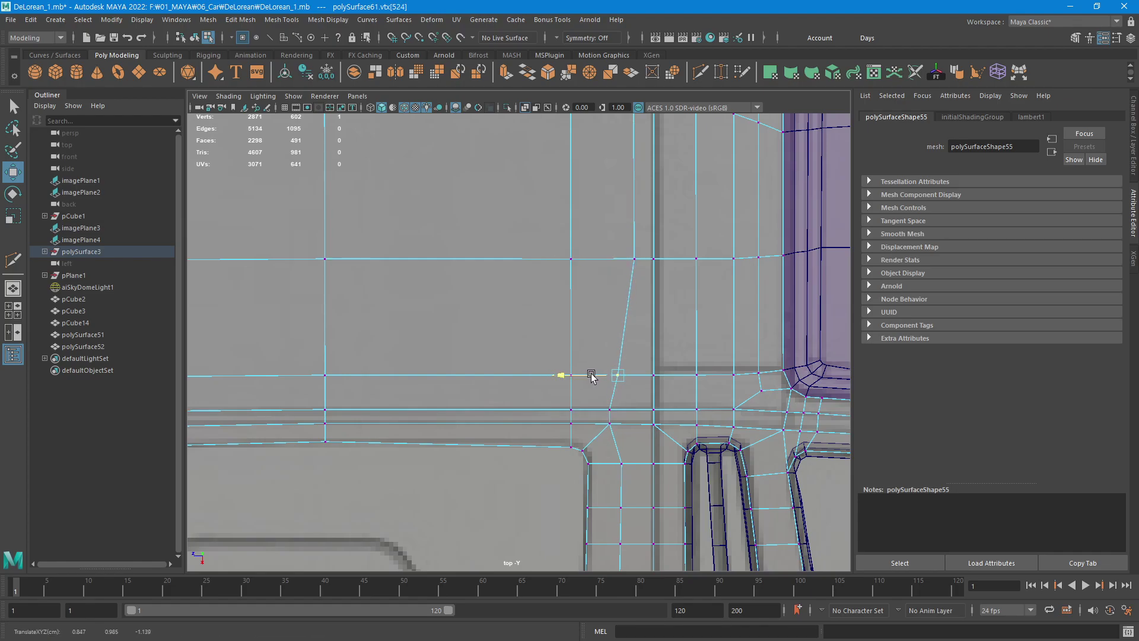
left_click_drag(590, 376, 602, 381)
Move the lower vertex pair and top vertex right, then nudge the hood corner vertex into place.
left_click(612, 409)
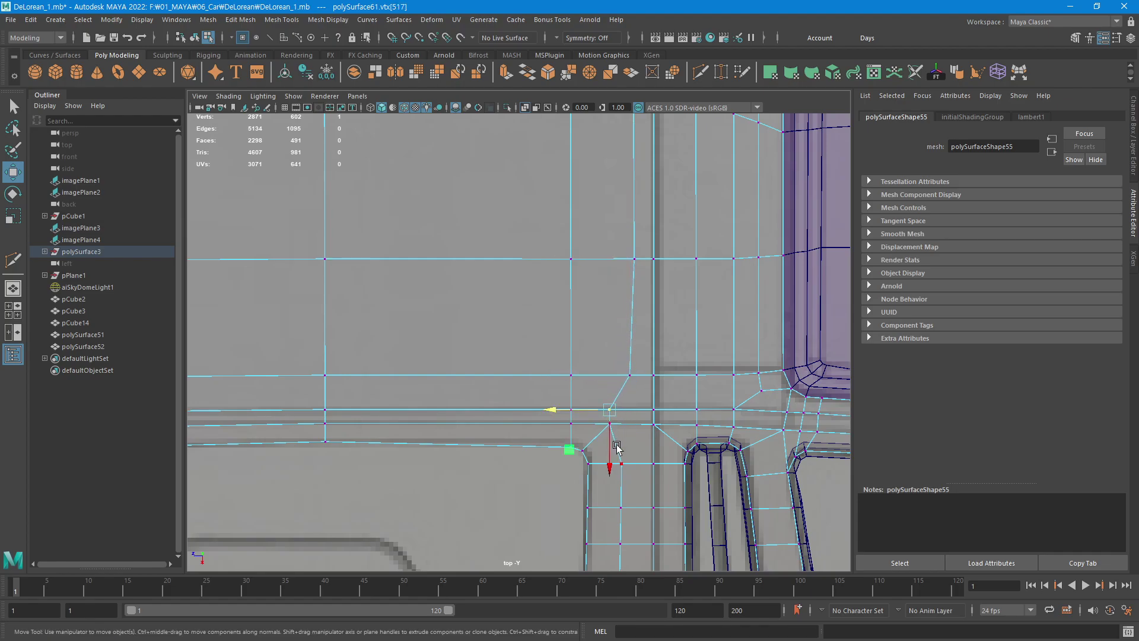
left_click(610, 422, "shift")
left_click_drag(580, 415, 592, 419)
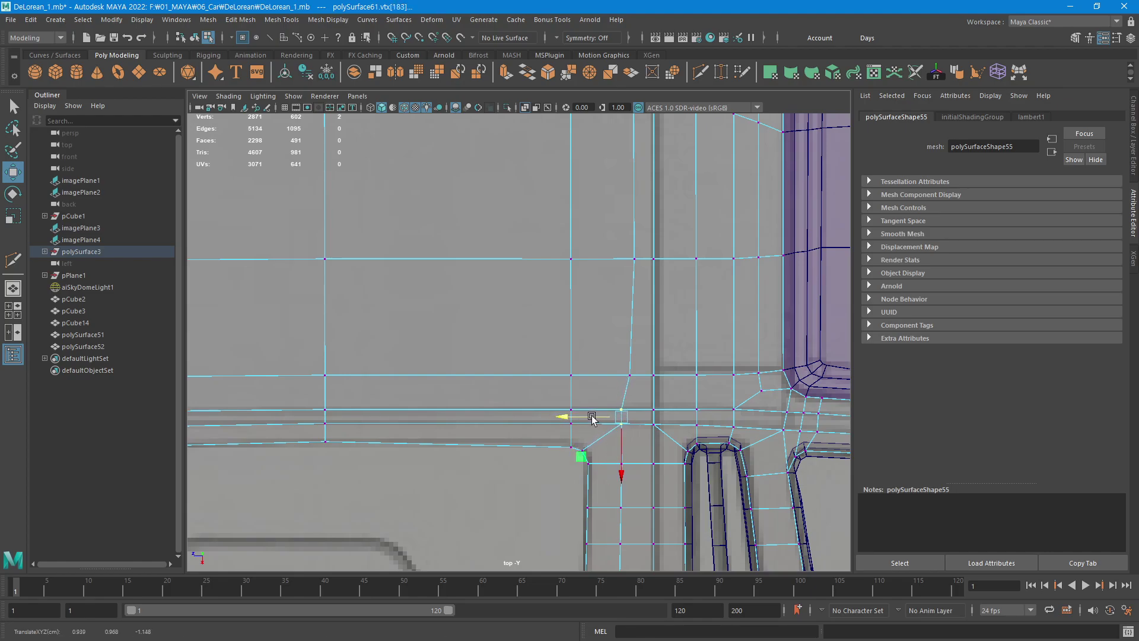
left_click(629, 374)
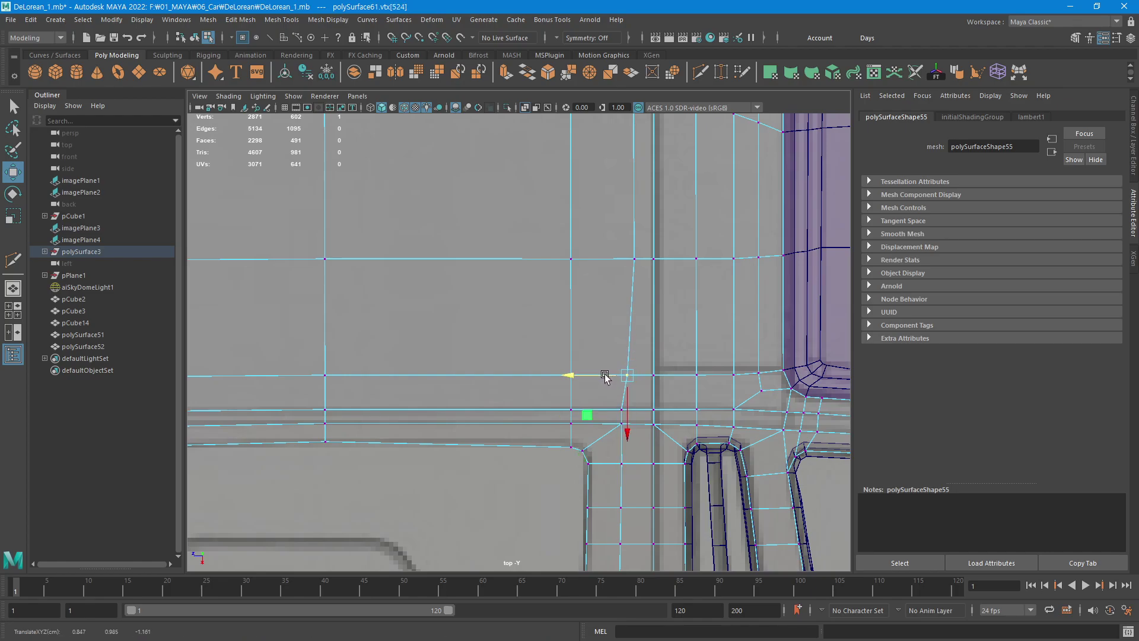
mouse_move(605, 377)
middle_mouse_down("alt")
mouse_move(661, 292)
mouse_move(643, 438)
mouse_move(591, 238)
middle_mouse_up("alt")
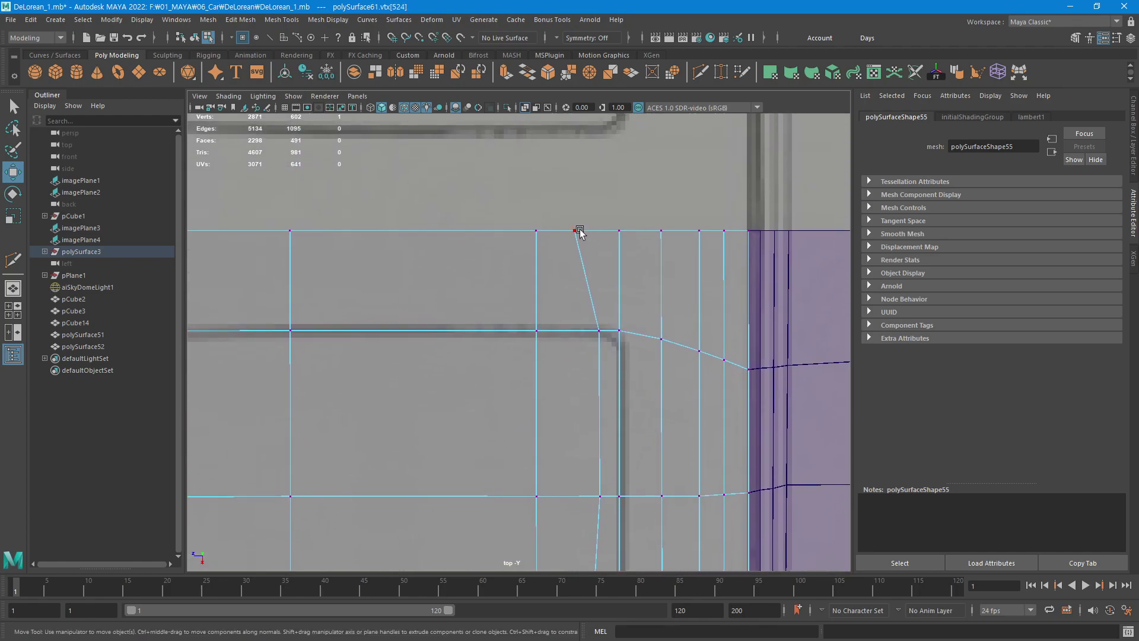
left_click_drag(580, 230, 574, 232)
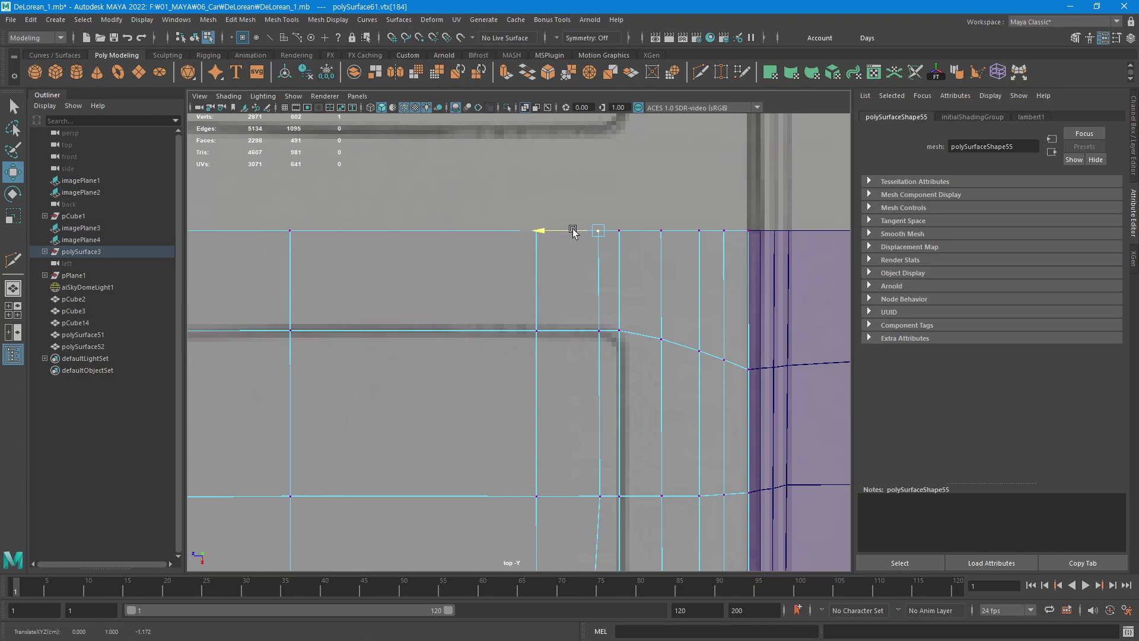
left_click(608, 195)
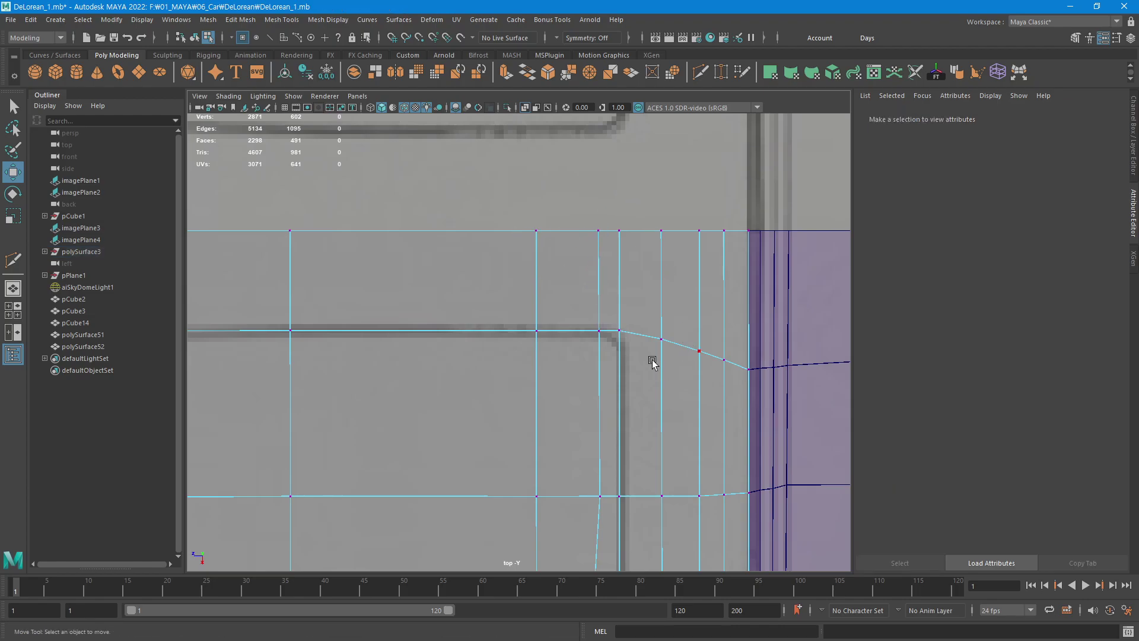
mouse_move(652, 363)
middle_mouse_down("alt")
mouse_move(635, 285)
mouse_move(619, 286)
middle_mouse_up("alt")
left_click(631, 297)
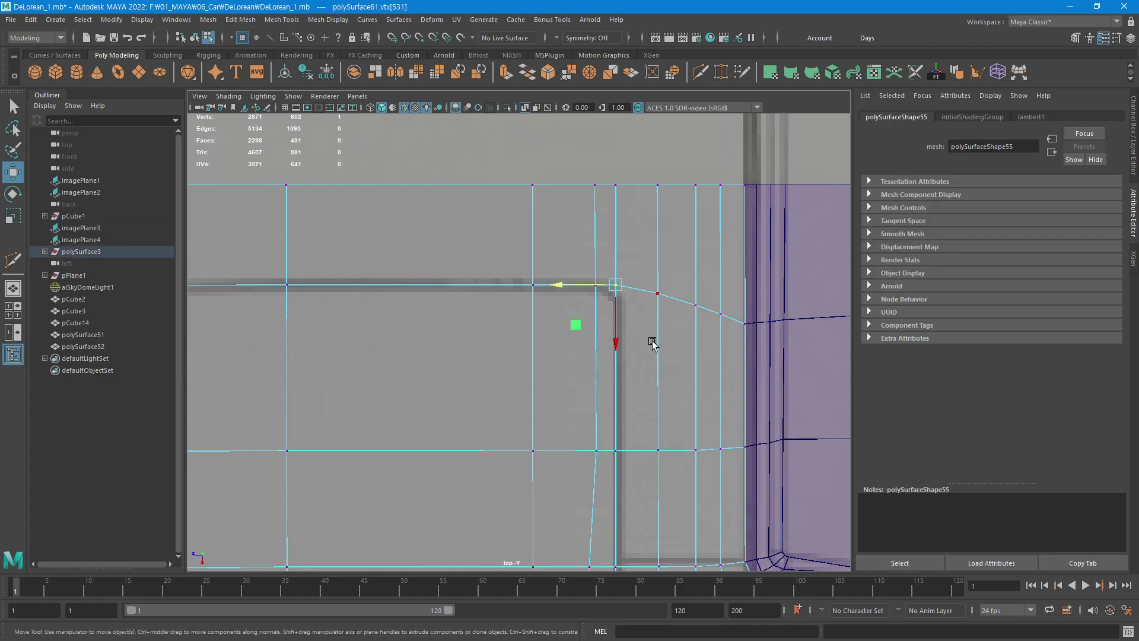
left_click_drag(580, 330, 578, 327)
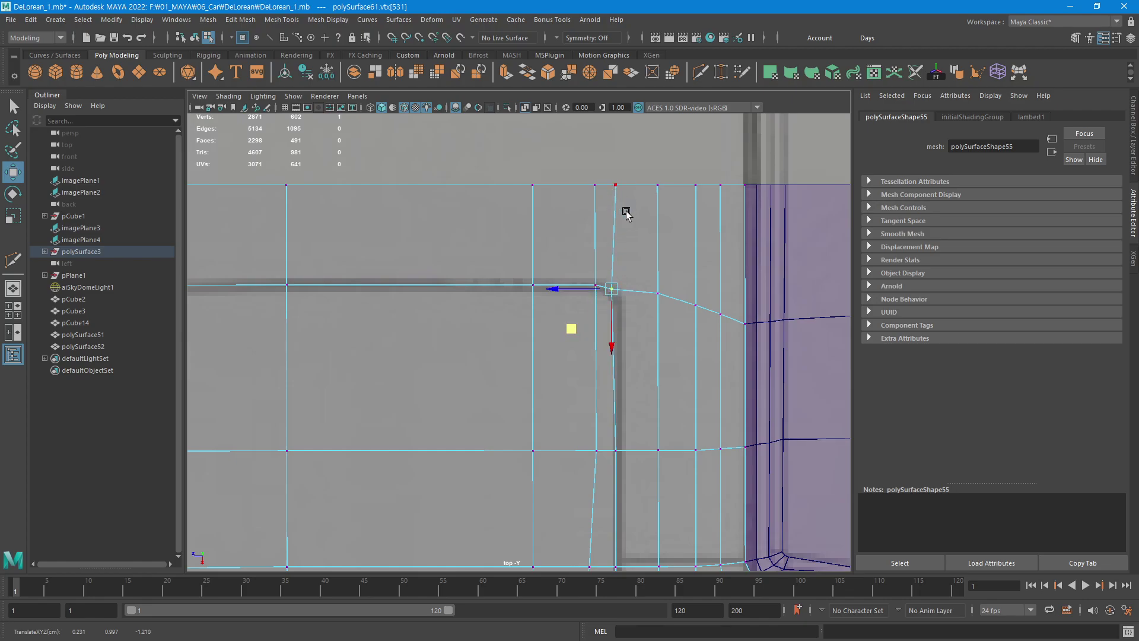
Cut a new edge along the hood corner with Multi-Cut, undoing one misplaced point.
left_click(700, 71)
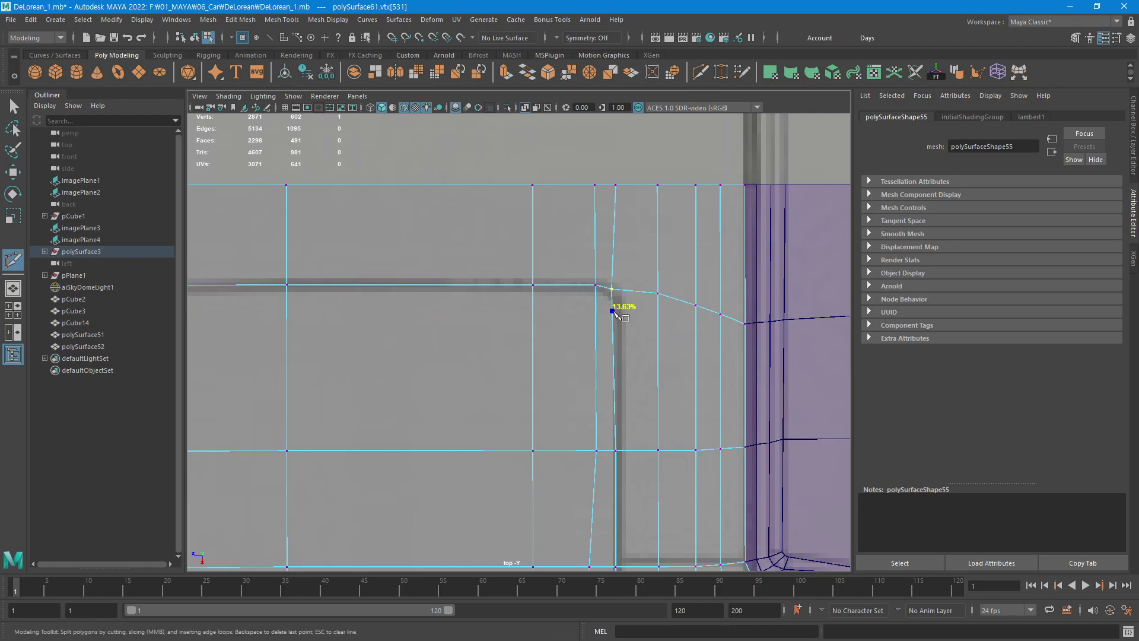
left_click(660, 313)
key("ctrl+z")
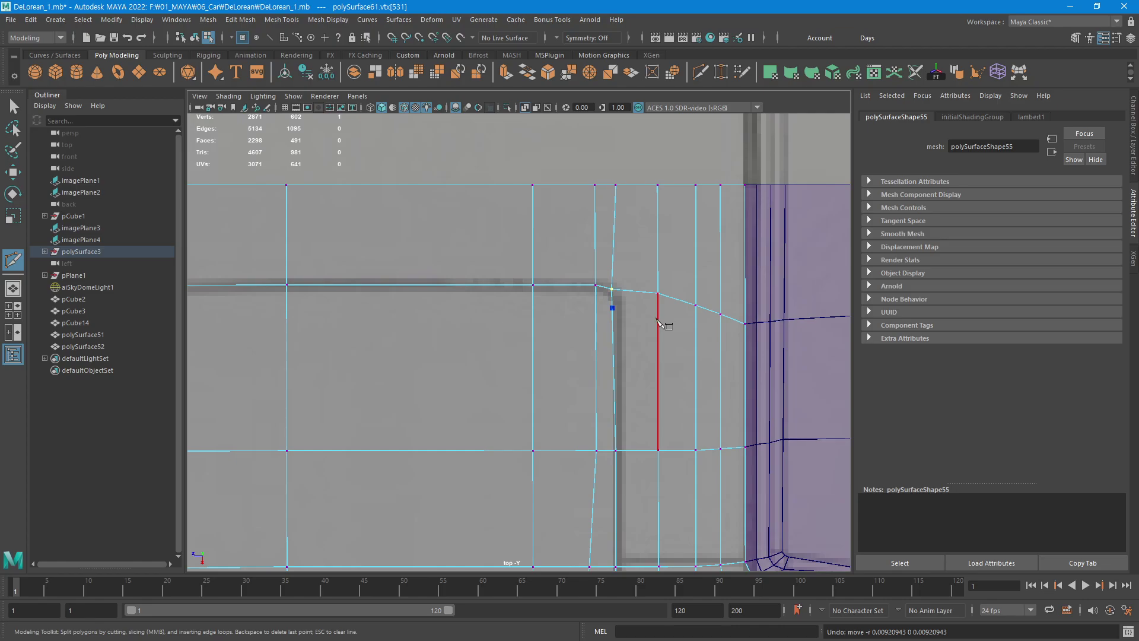
mouse_move(630, 340)
middle_mouse_down("alt")
mouse_move(734, 320)
mouse_move(722, 297)
middle_mouse_up("alt")
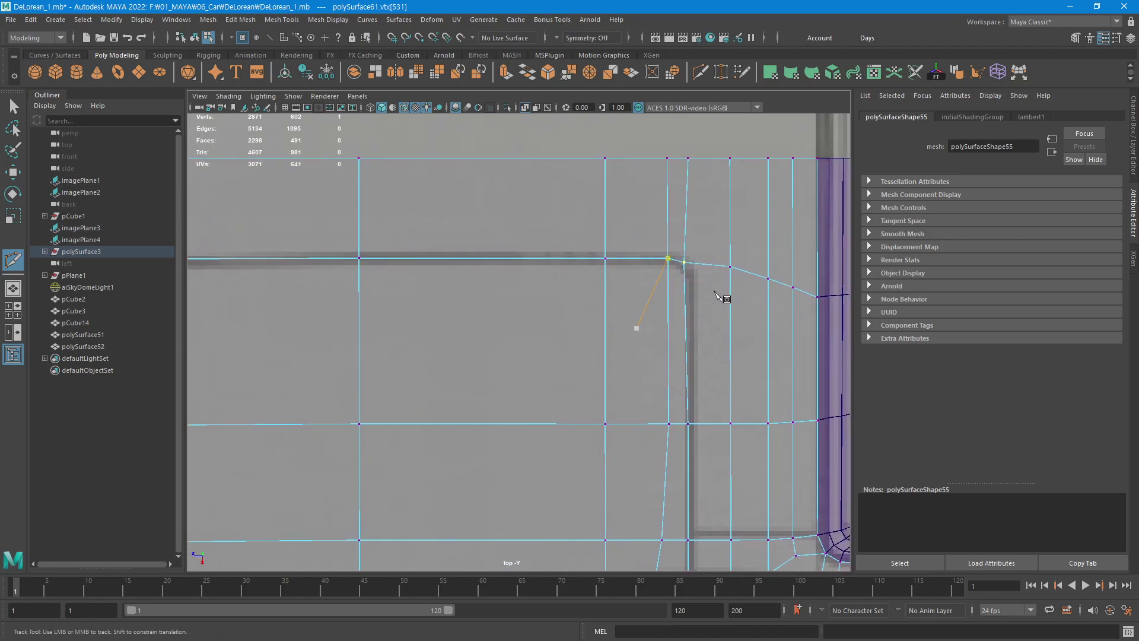
left_click(731, 282, "ctrl")
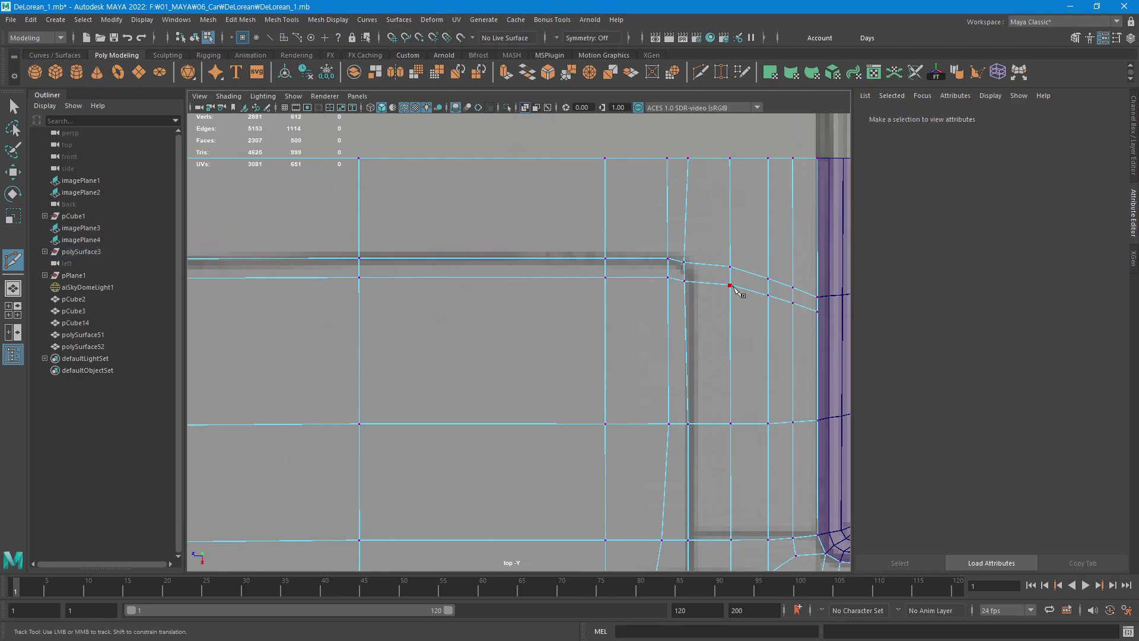
Slide the new edge's corner vertex right along X and select the vertices further down.
key("w")
left_click(687, 285)
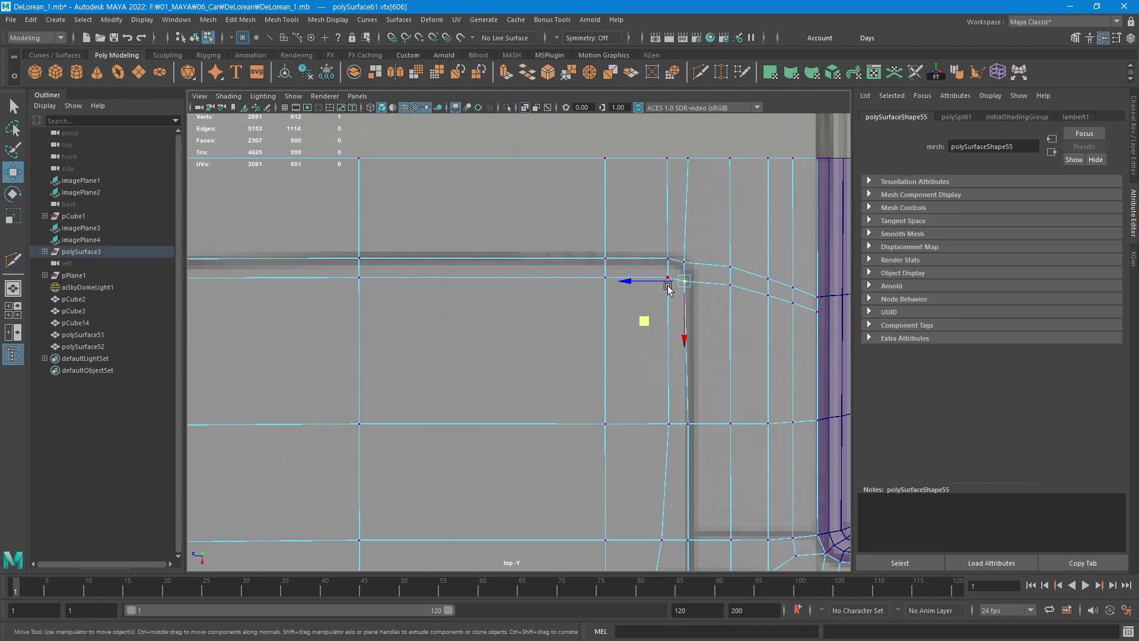
left_click_drag(668, 287, 674, 279)
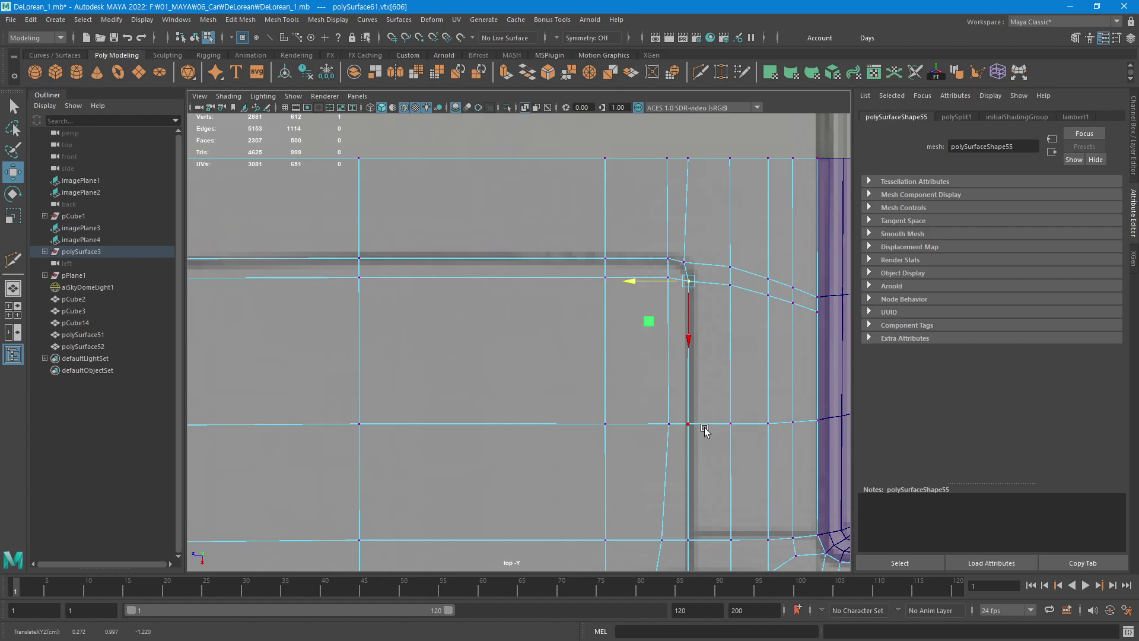
left_click(689, 424)
middle_click_drag(732, 475, 715, 355, "alt")
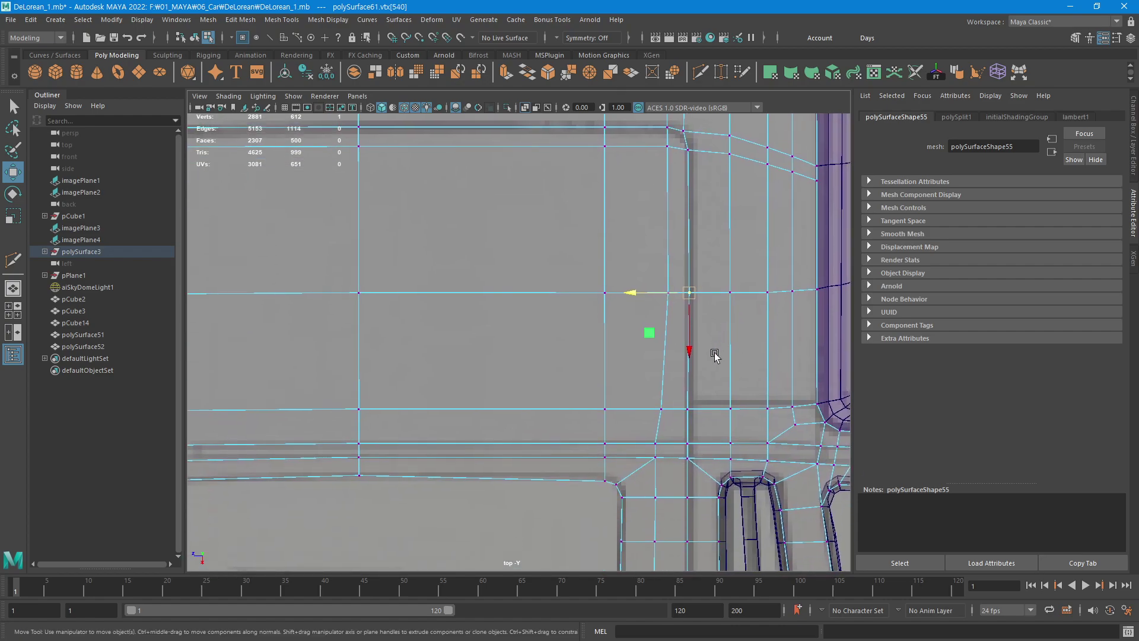
left_click(695, 409)
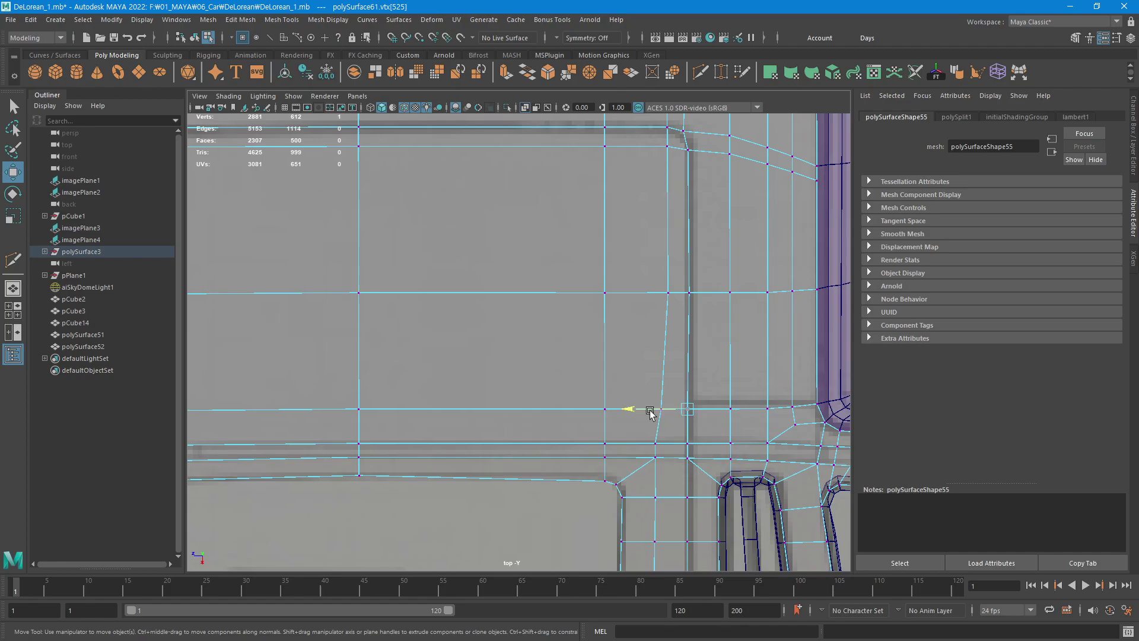
left_click_drag(650, 409, 650, 410)
scroll(682, 385, "down", 2)
scroll(717, 356, "down", 2)
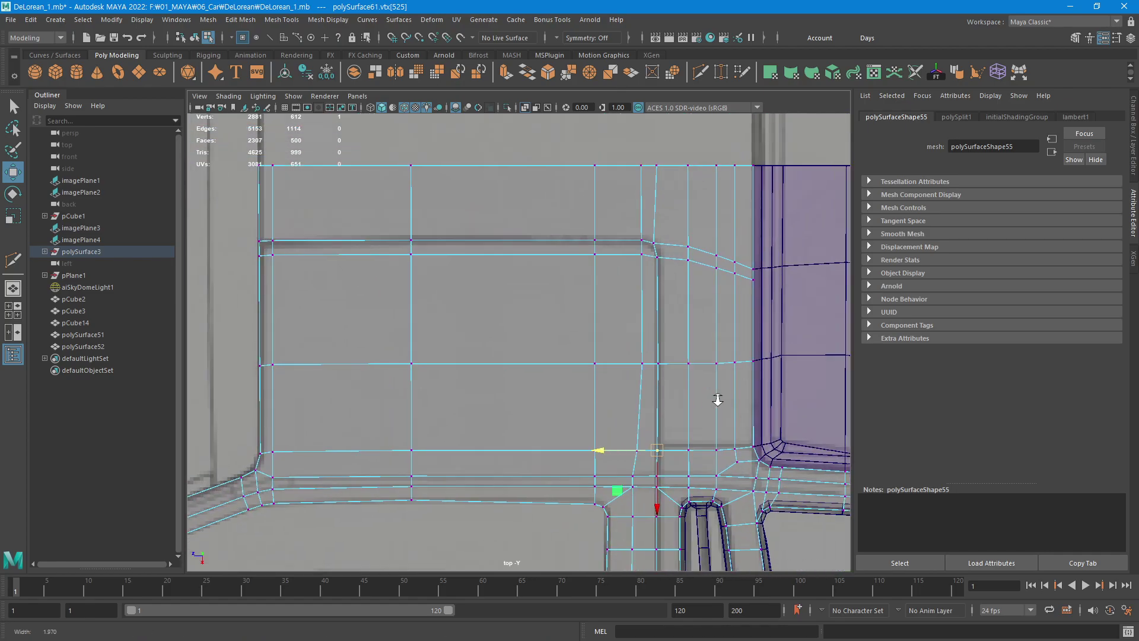
Toggle between four-view and single-view layouts and orbit to look down on the roof and door.
key("space")
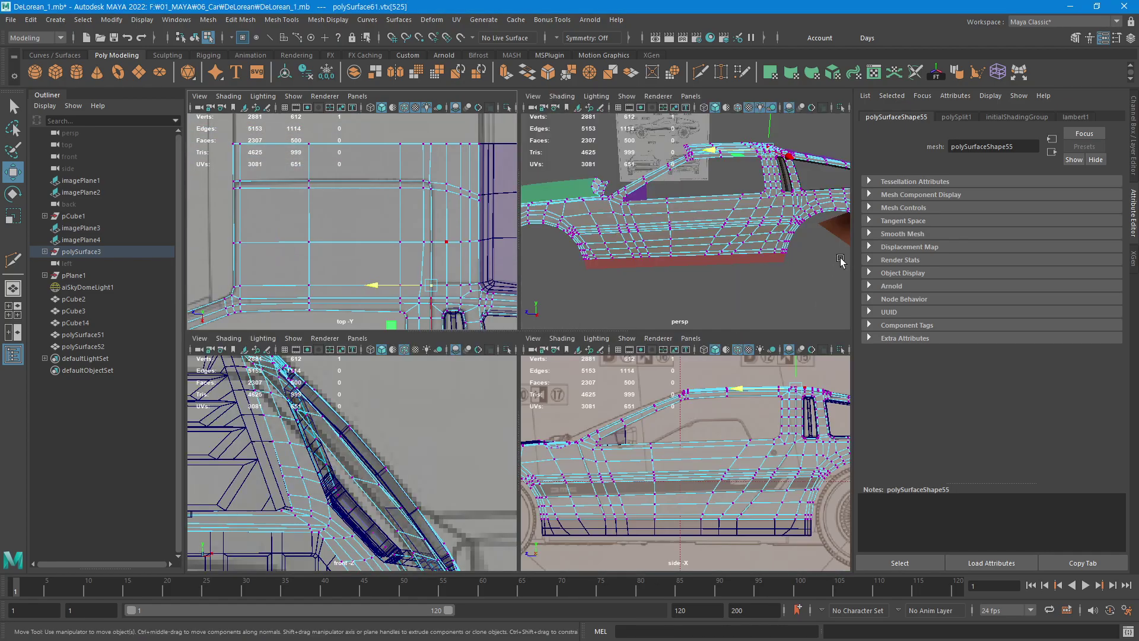
key("space")
scroll(580, 433, "up", 3)
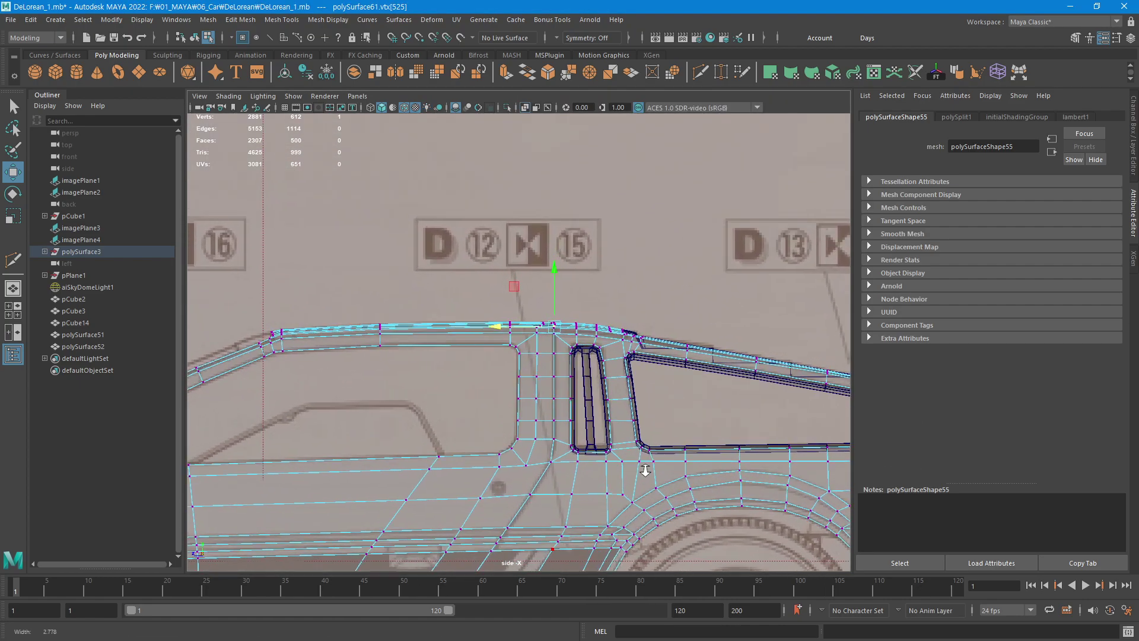
scroll(575, 402, "up", 3)
scroll(554, 368, "down", 2)
scroll(594, 356, "up", 2)
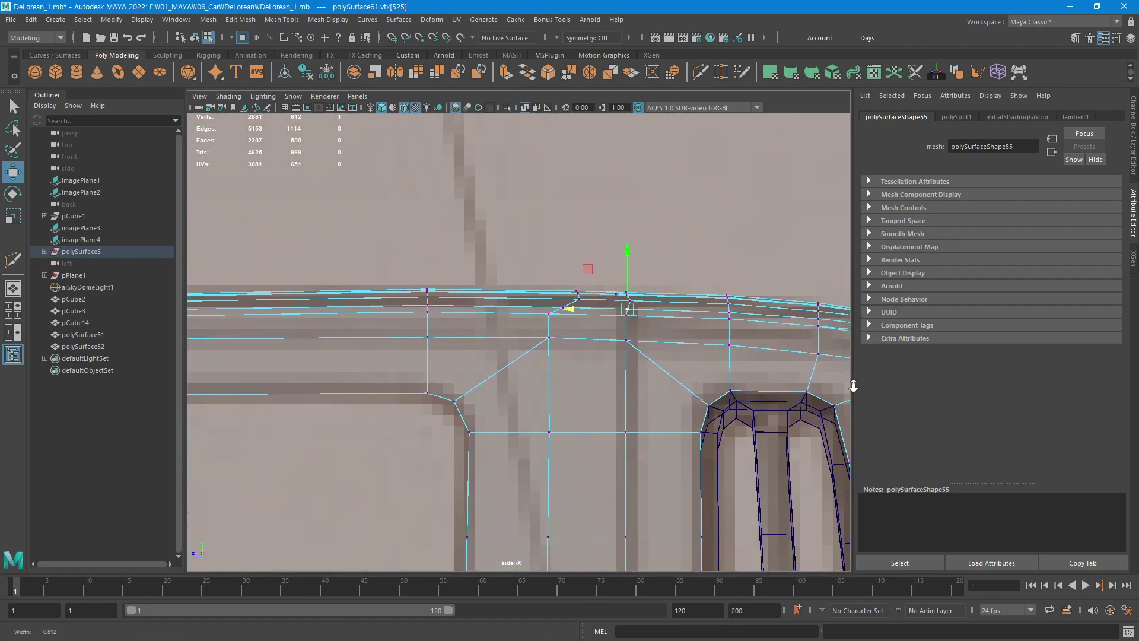
scroll(498, 418, "down", 1)
scroll(498, 418, "down", 3)
key("space")
key("space")
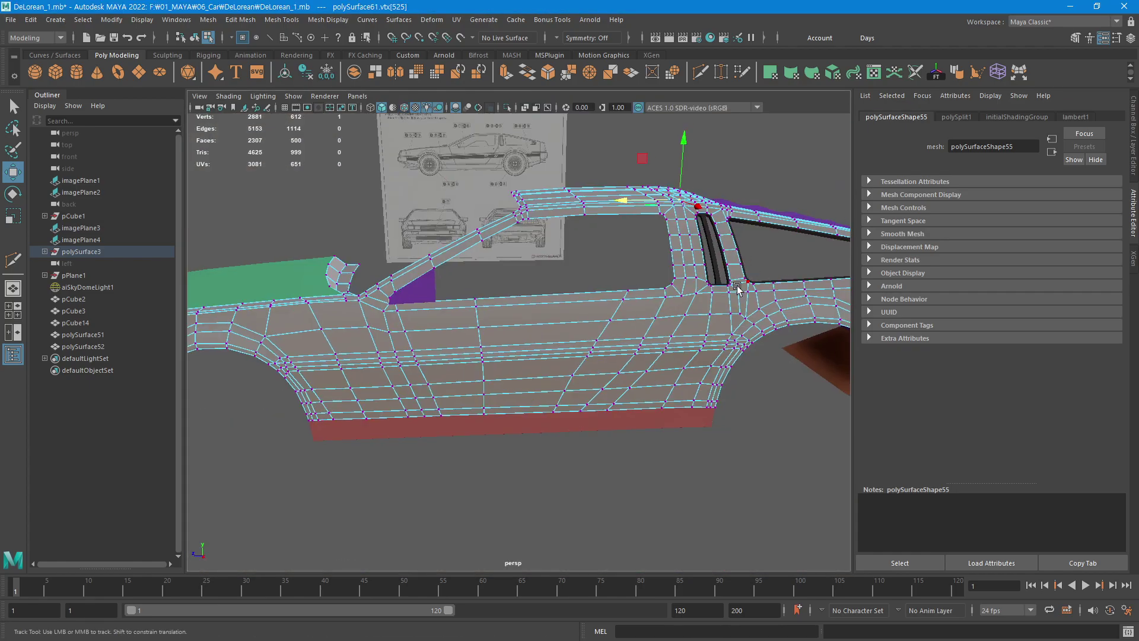
scroll(626, 373, "up", 3)
mouse_move(626, 374)
left_mouse_down("alt")
mouse_move(694, 394)
mouse_move(677, 427)
mouse_move(747, 386)
mouse_move(648, 248)
left_mouse_up("alt")
scroll(761, 376, "up", 3)
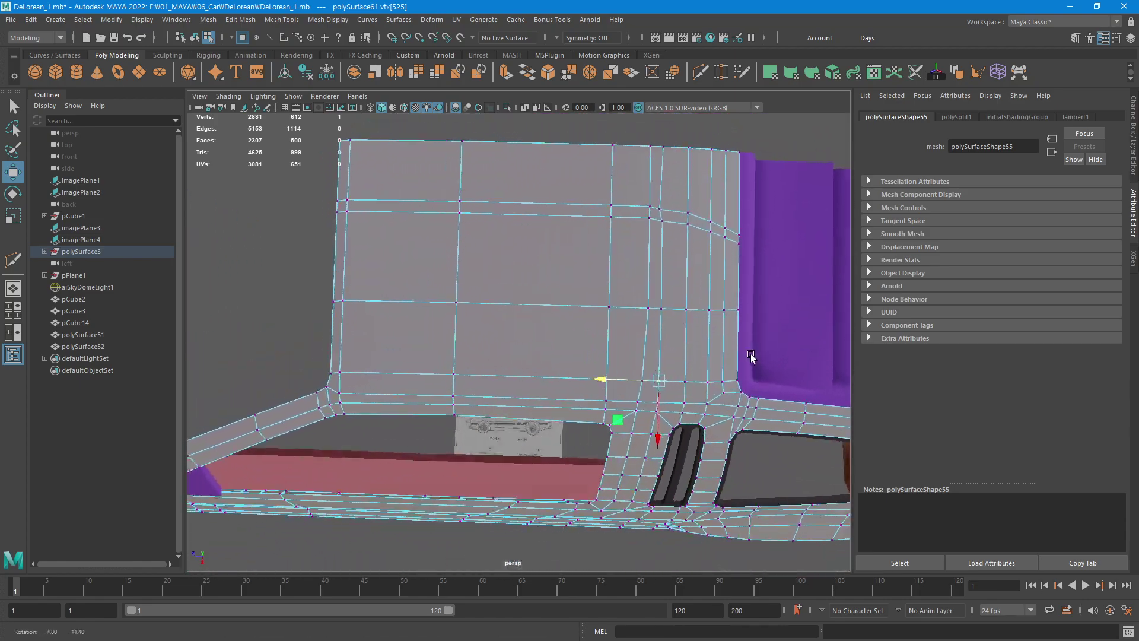
In face mode, box-select the 39 faces of the door panel.
key("F11")
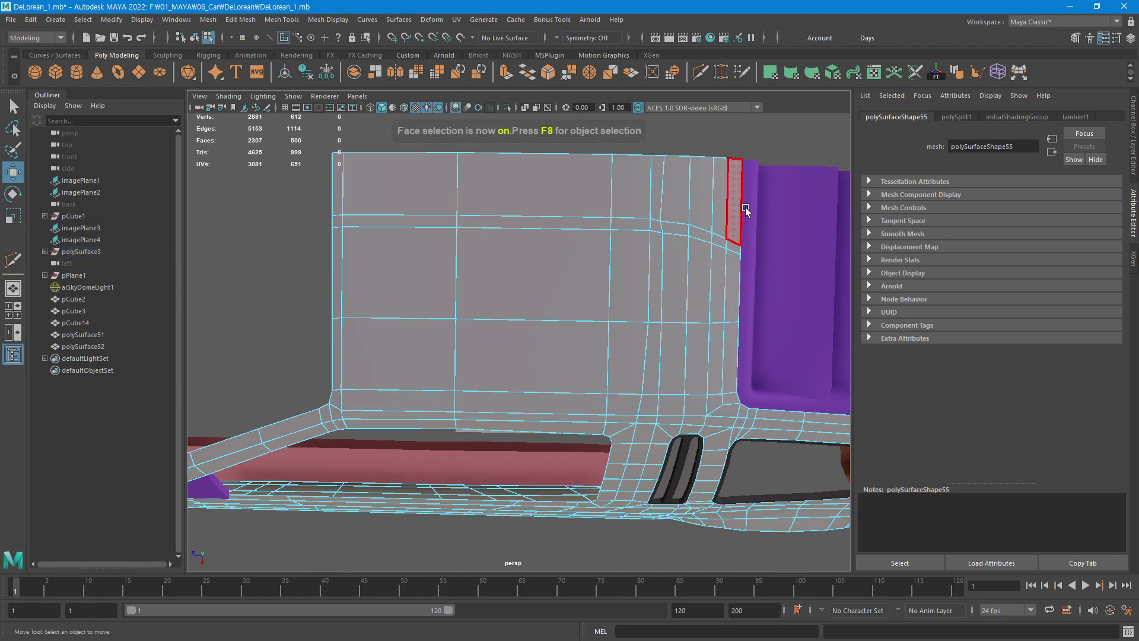
key("q")
left_click_drag(315, 223, 656, 447)
middle_click_drag(656, 447, 700, 391, "alt")
mouse_move(700, 391)
right_mouse_down("alt")
mouse_move(687, 369)
mouse_move(655, 358)
mouse_move(692, 330)
right_mouse_up("alt")
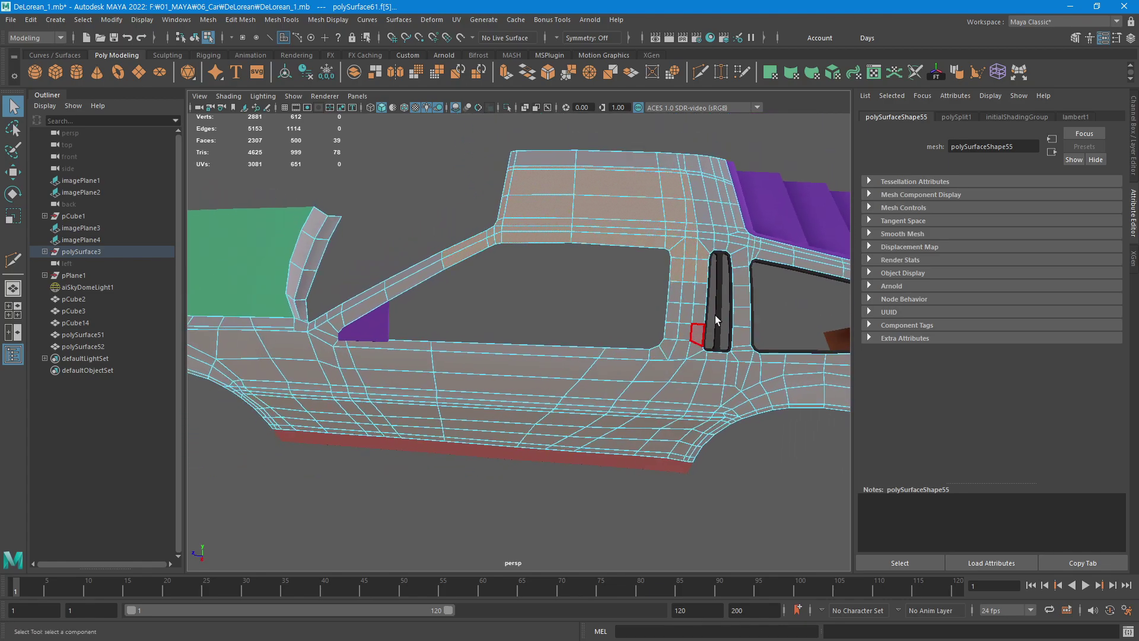
Drop faces near the door pillar and add faces below the purple triangle.
left_click_drag(765, 220, 705, 318)
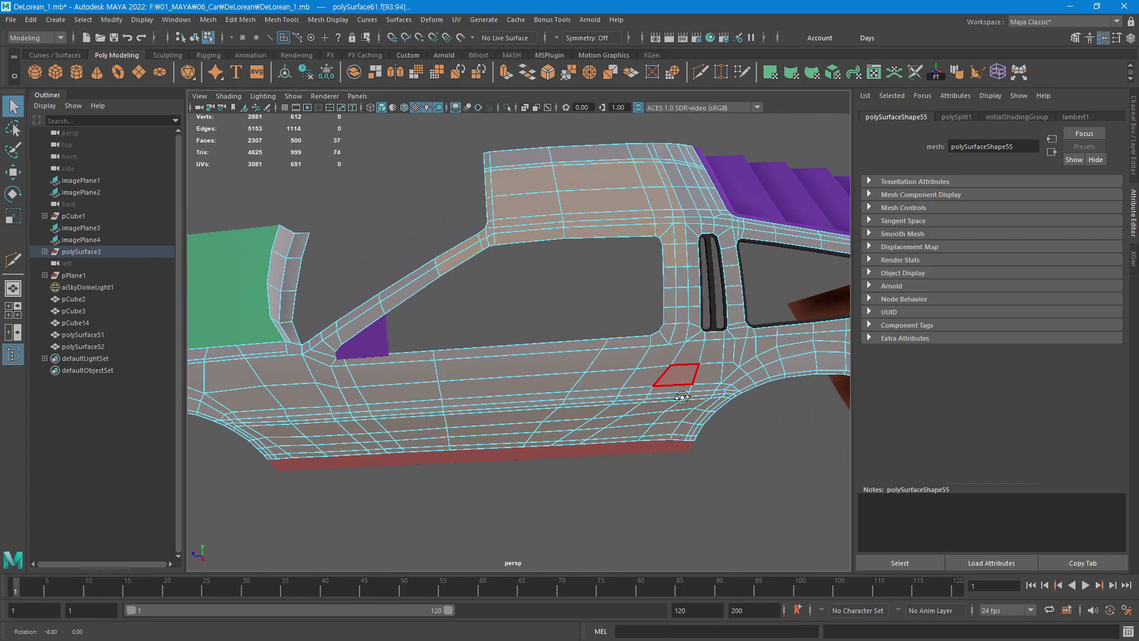
left_click_drag(674, 391, 470, 348, "alt")
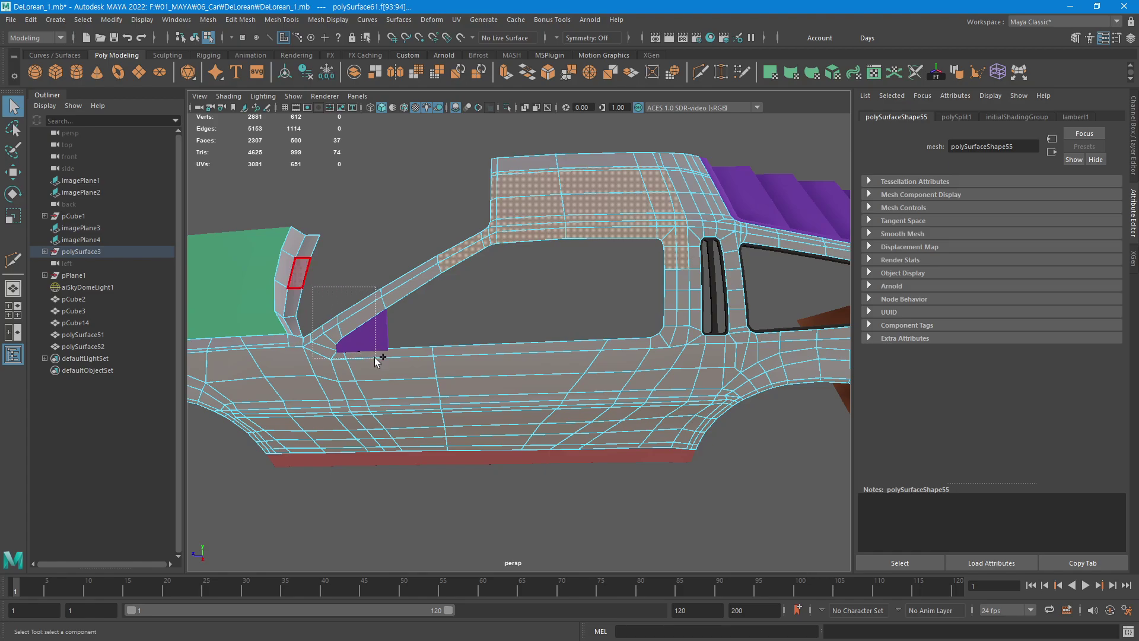
left_click_drag(332, 310, 383, 365, "shift")
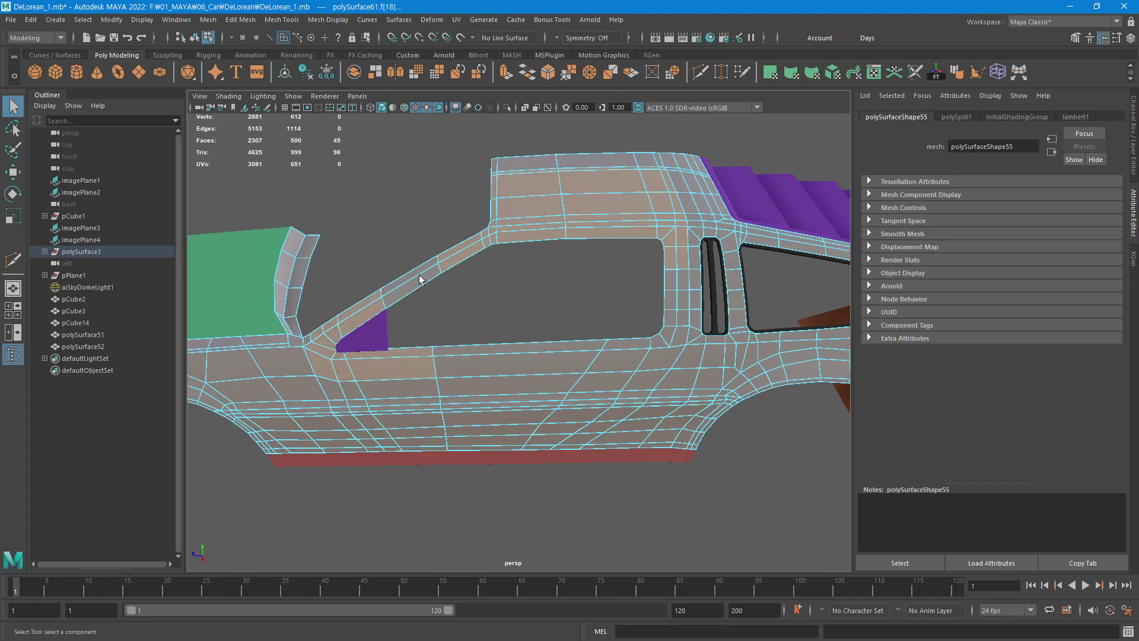
key("space")
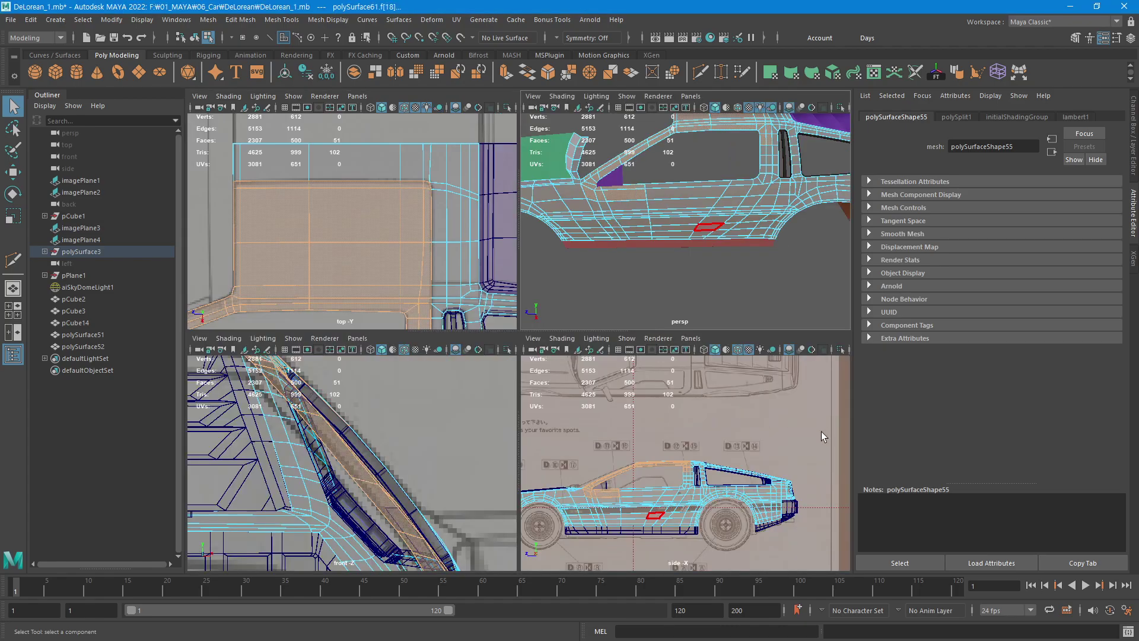
key("space")
scroll(657, 368, "up", 3)
scroll(657, 367, "up", 3)
scroll(657, 368, "up", 3)
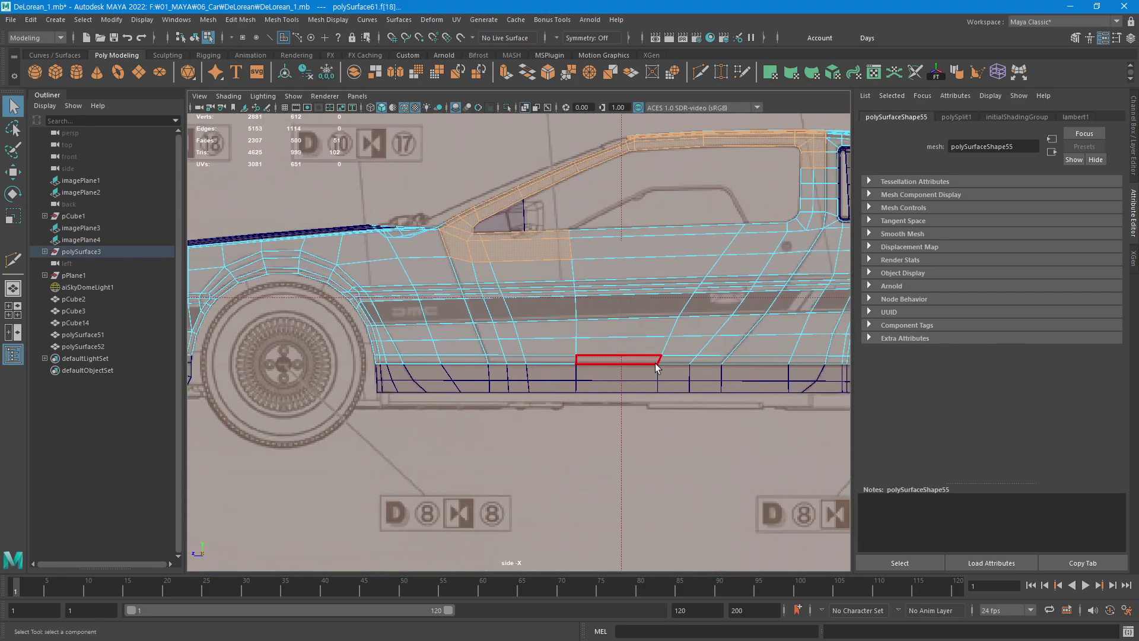
In side view, add door side, fender-door edge and roof faces, dropping lower front-fender faces.
left_click_drag(647, 435, 499, 288, "shift")
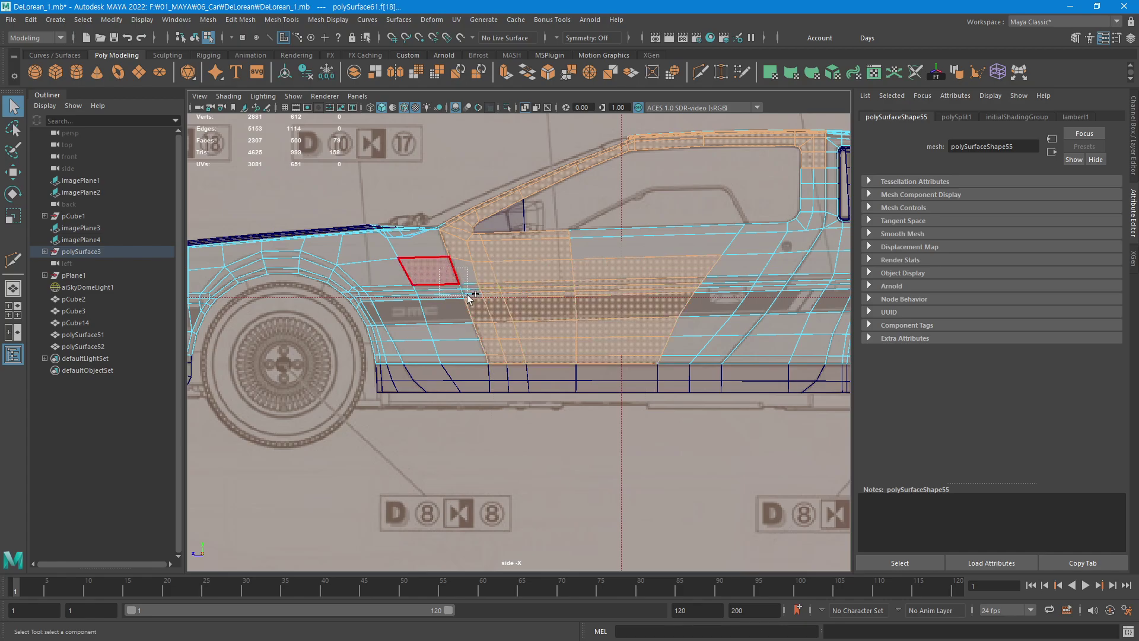
left_click_drag(439, 268, 468, 296, "shift")
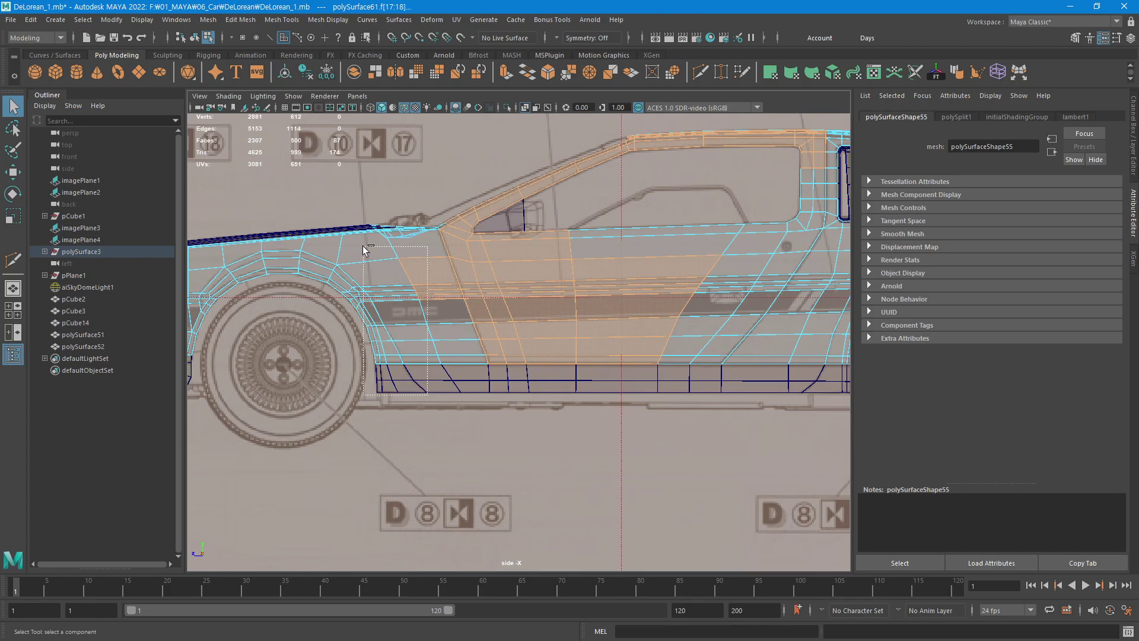
middle_click_drag(696, 329, 547, 356, "alt")
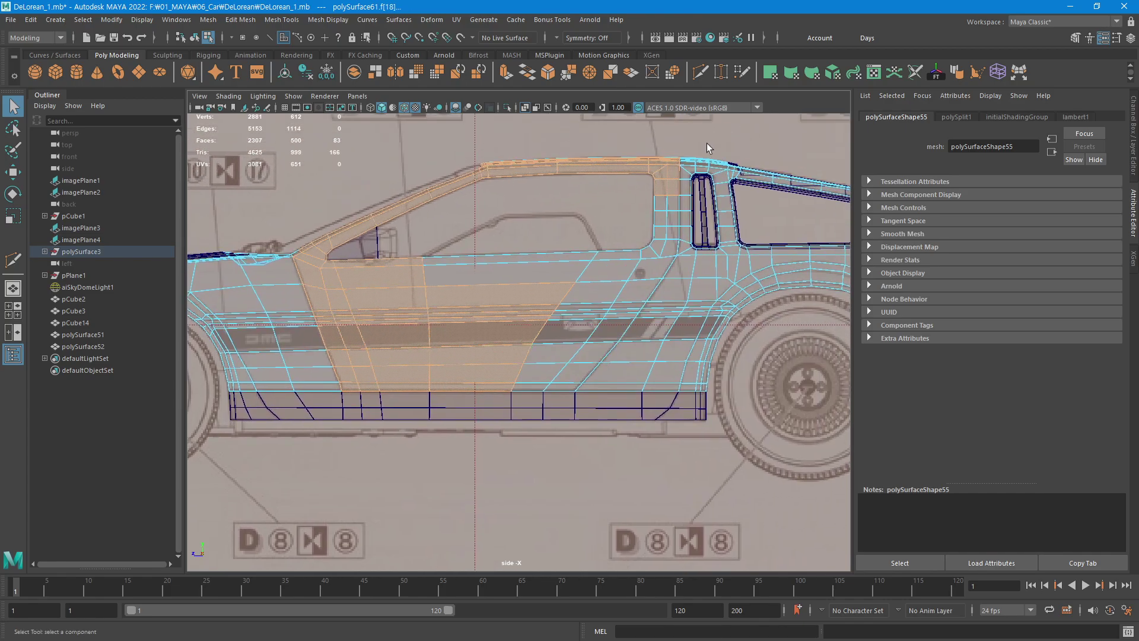
left_click_drag(287, 496, 733, 152, "shift")
mouse_move(798, 114)
left_mouse_down("shift")
mouse_move(685, 458)
mouse_move(642, 320)
mouse_move(602, 325)
left_mouse_up("shift")
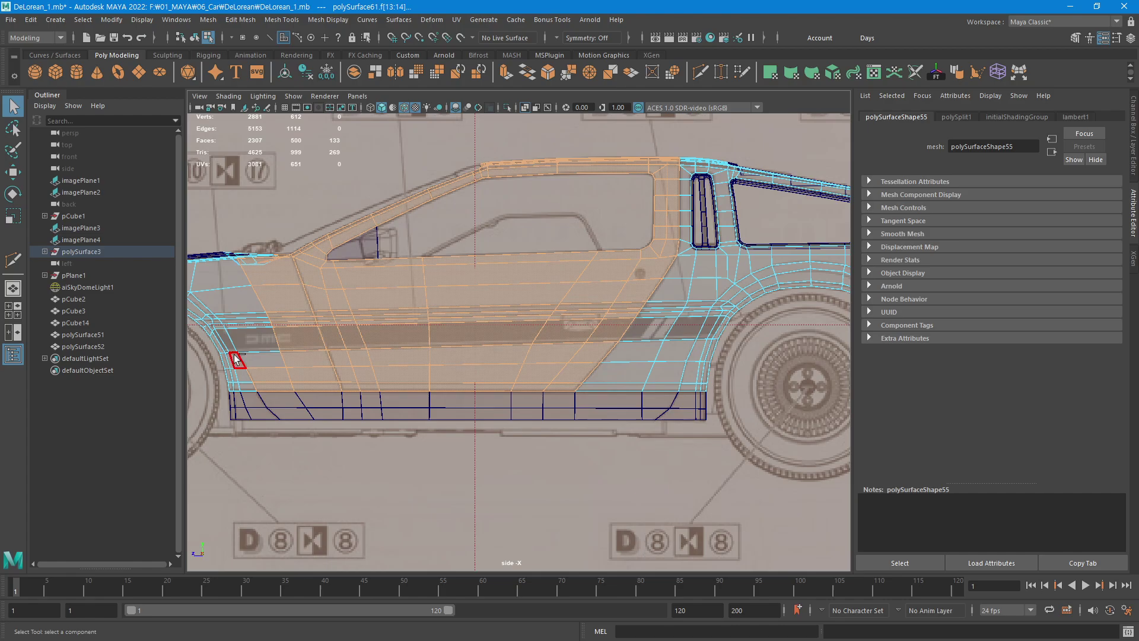
left_click_drag(300, 425, 301, 426, "ctrl")
left_click_drag(234, 222, 288, 381, "ctrl")
scroll(542, 330, "down", 2)
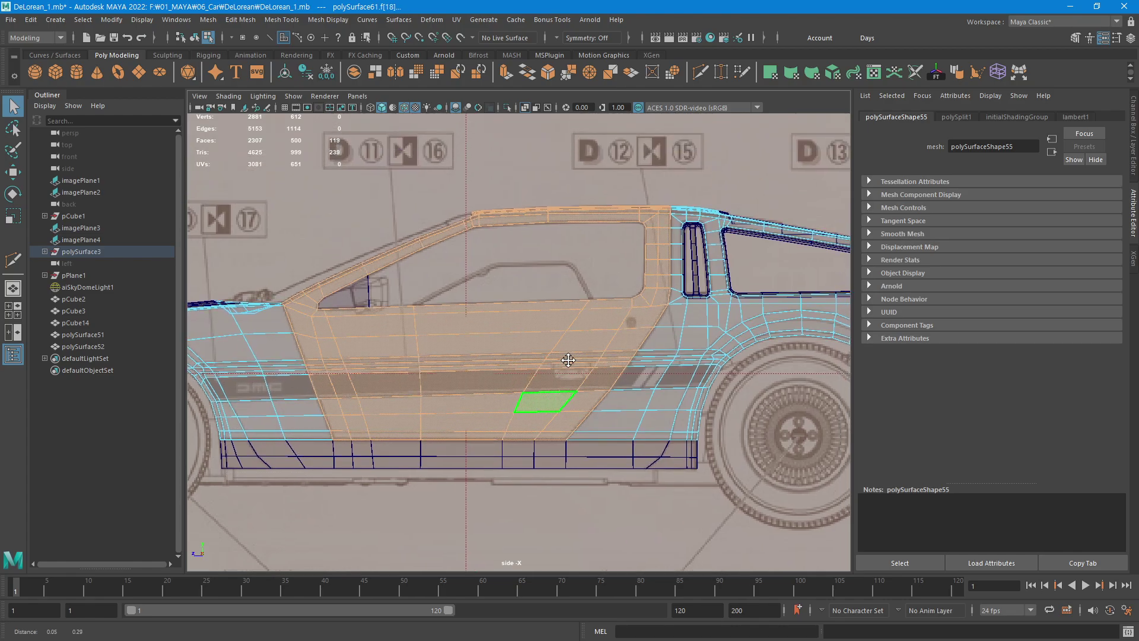
scroll(600, 381, "down", 2)
Remove stray faces from the door selection in the top view, then inspect it in perspective.
key("space")
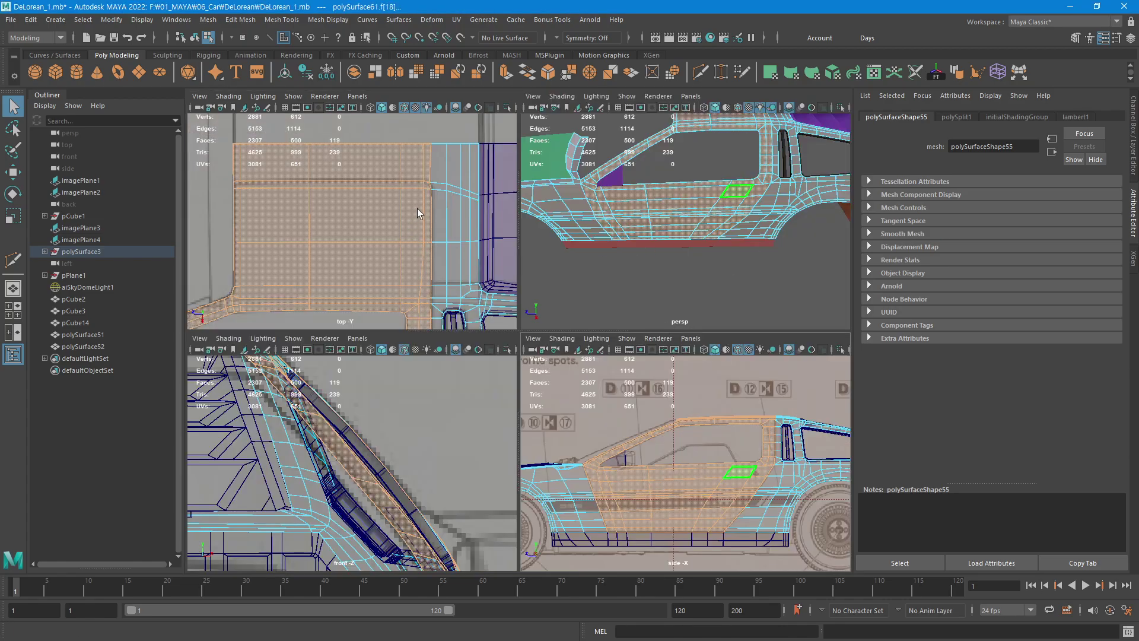
middle_click_drag(418, 208, 405, 266, "alt")
left_click_drag(445, 248, 445, 248, "ctrl")
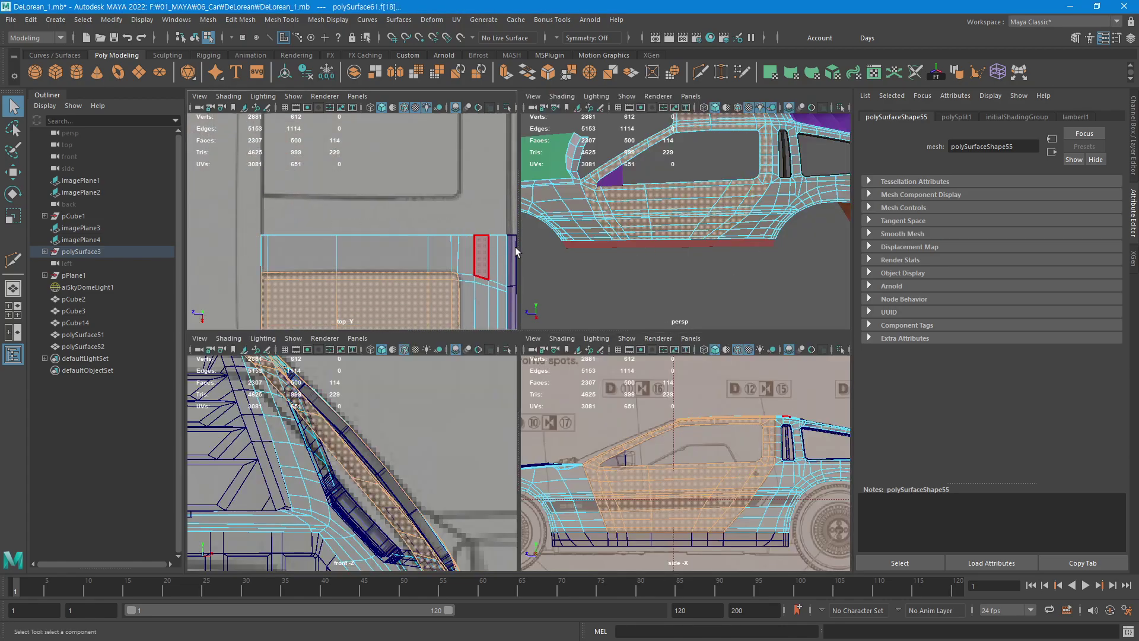
key("space")
mouse_move(771, 285)
left_mouse_down("alt")
mouse_move(743, 336)
mouse_move(706, 356)
mouse_move(682, 407)
mouse_move(527, 438)
left_mouse_up("alt")
mouse_move(526, 437)
right_mouse_down("alt")
mouse_move(582, 389)
mouse_move(770, 419)
right_mouse_up("alt")
mouse_move(770, 420)
middle_mouse_down("alt")
mouse_move(687, 473)
mouse_move(704, 399)
middle_mouse_up("alt")
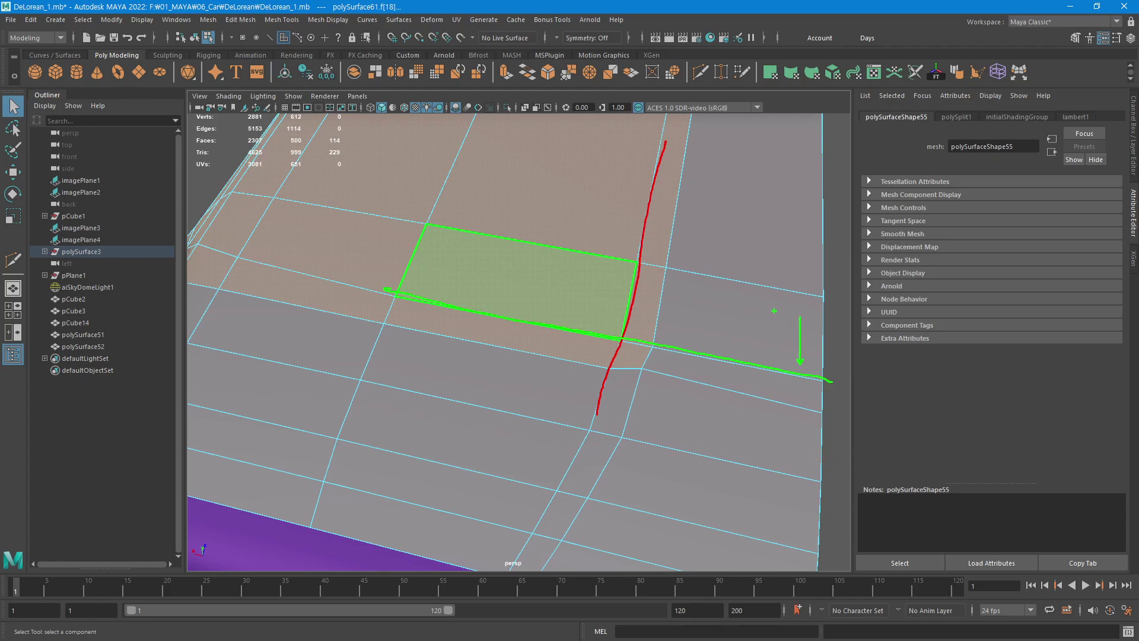
Nudge a vertex on the roof edge slightly sideways with the Move tool.
left_click_drag(597, 381, 641, 330, "alt")
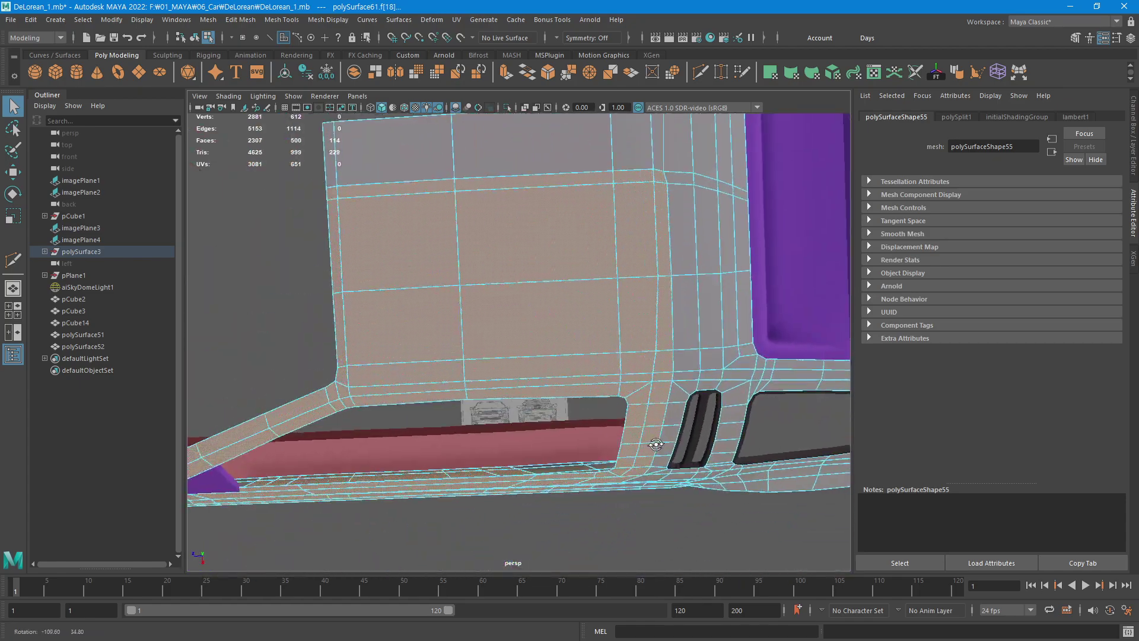
middle_click_drag(640, 331, 587, 393, "alt")
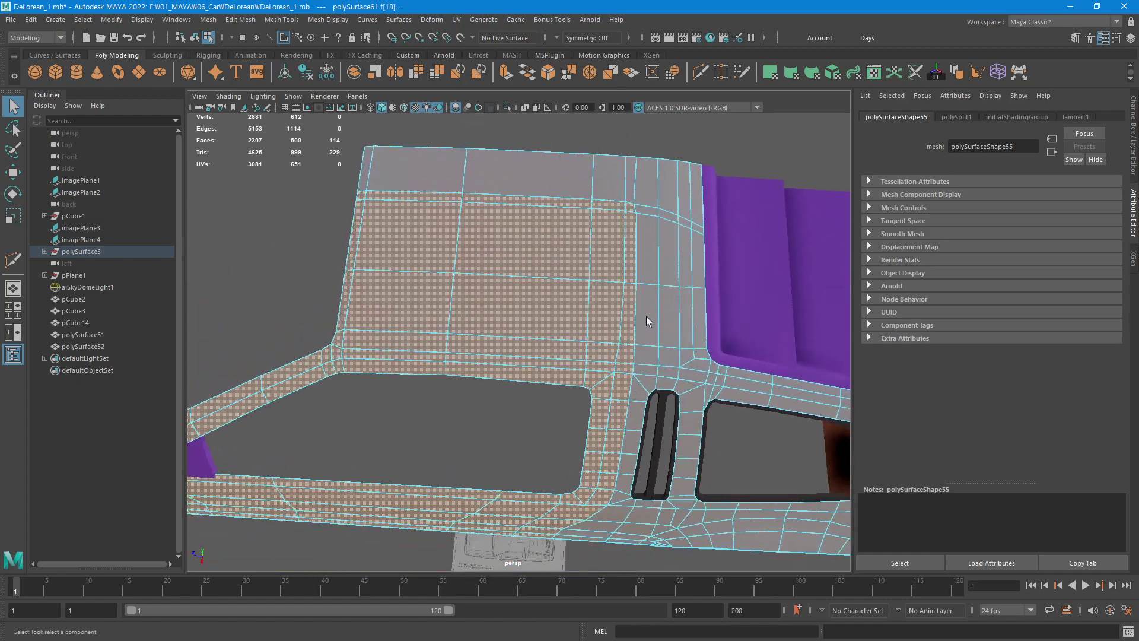
right_click_drag(586, 393, 761, 355, "alt")
key("F9")
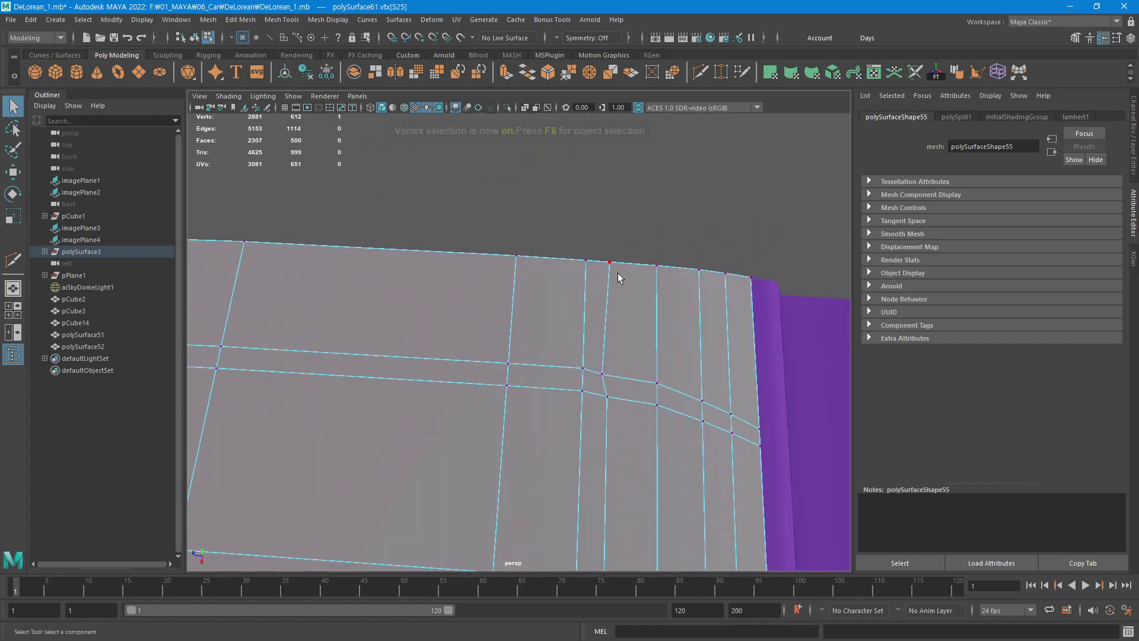
left_click(611, 263)
key("w")
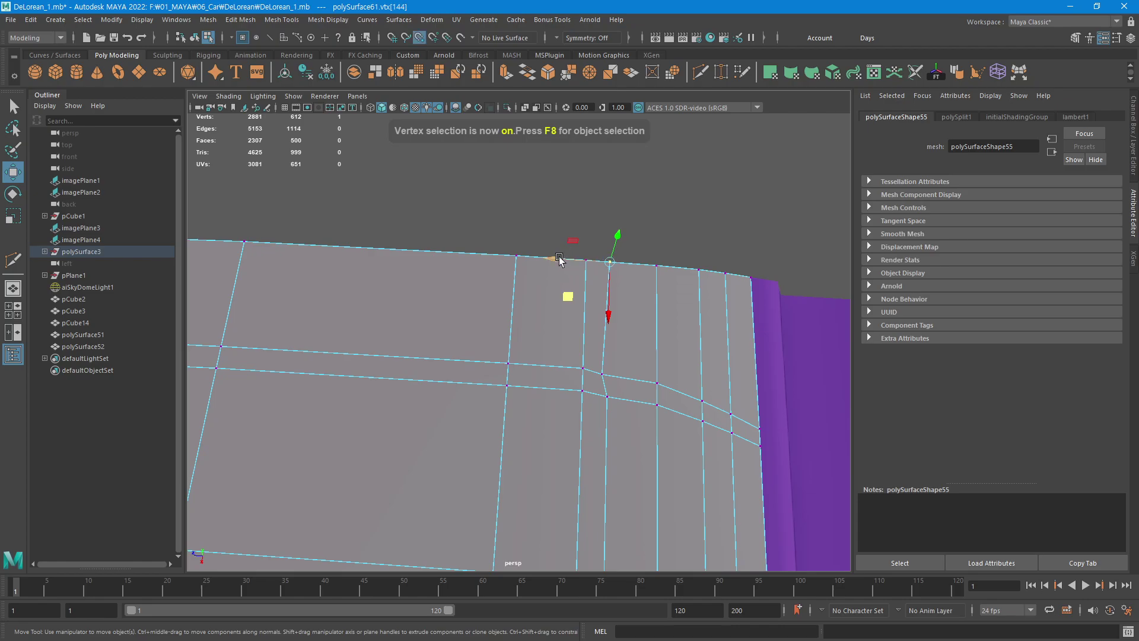
left_click_drag(561, 258, 613, 396)
Return to face selection mode, with the selection now spanning 114 faces.
key("F11")
left_click(688, 412)
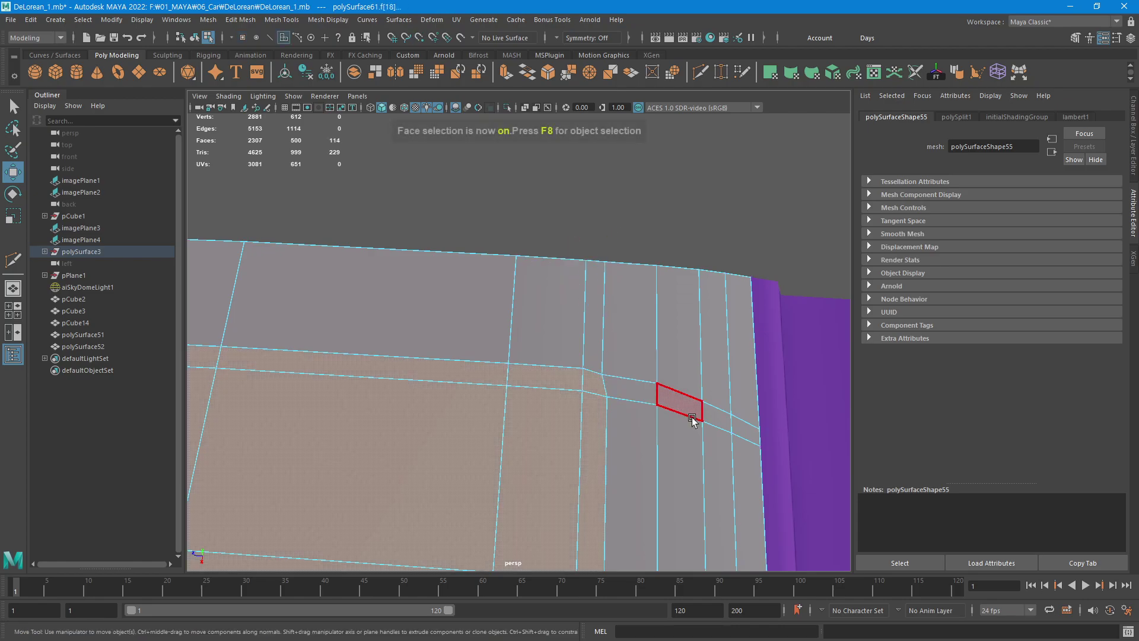
mouse_move(689, 412)
right_mouse_down("alt")
mouse_move(763, 330)
mouse_move(451, 362)
right_mouse_up("alt")
mouse_move(574, 363)
left_mouse_down("alt")
mouse_move(631, 394)
mouse_move(653, 437)
mouse_move(641, 401)
left_mouse_up("alt")
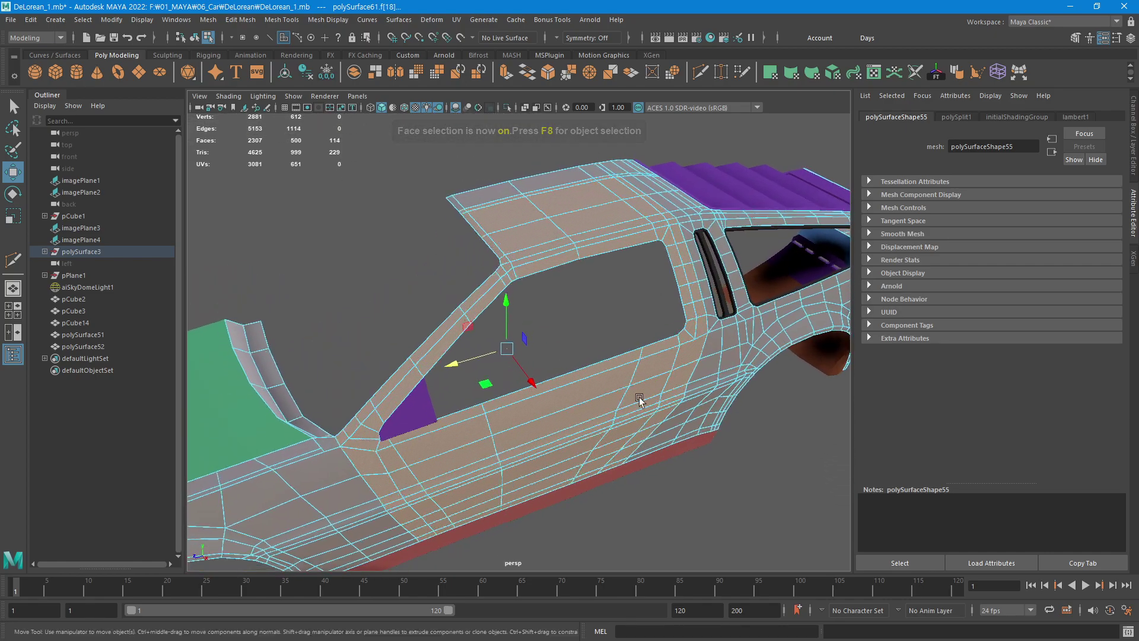
Extract the selected door faces from the body and select the separated door piece.
left_click(375, 71)
left_click_drag(626, 443, 583, 330, "alt")
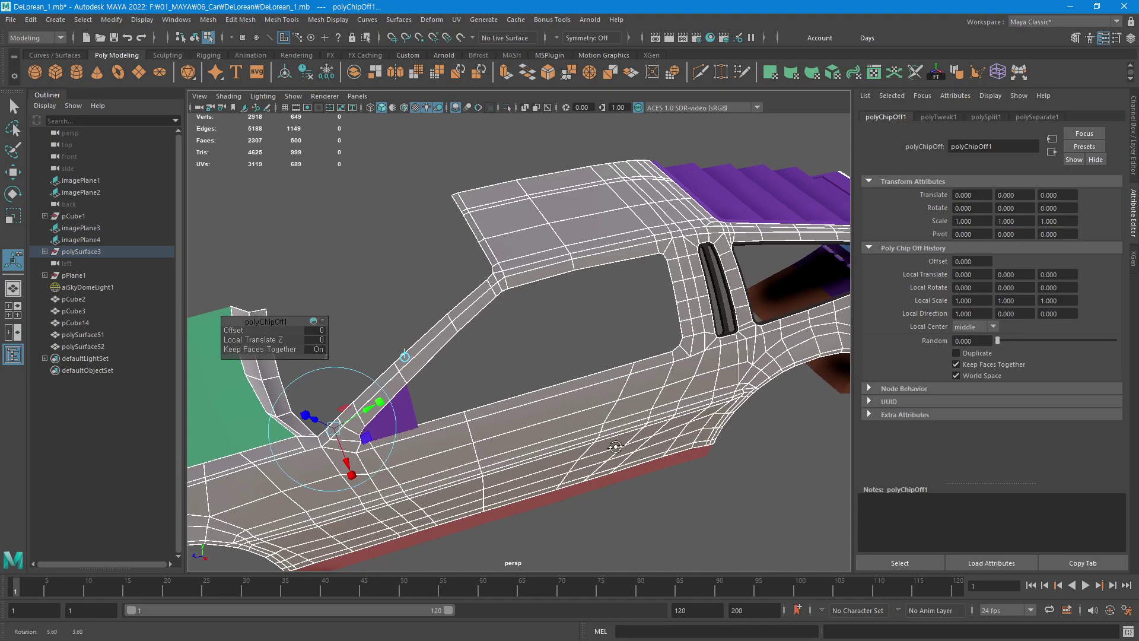
key("F8")
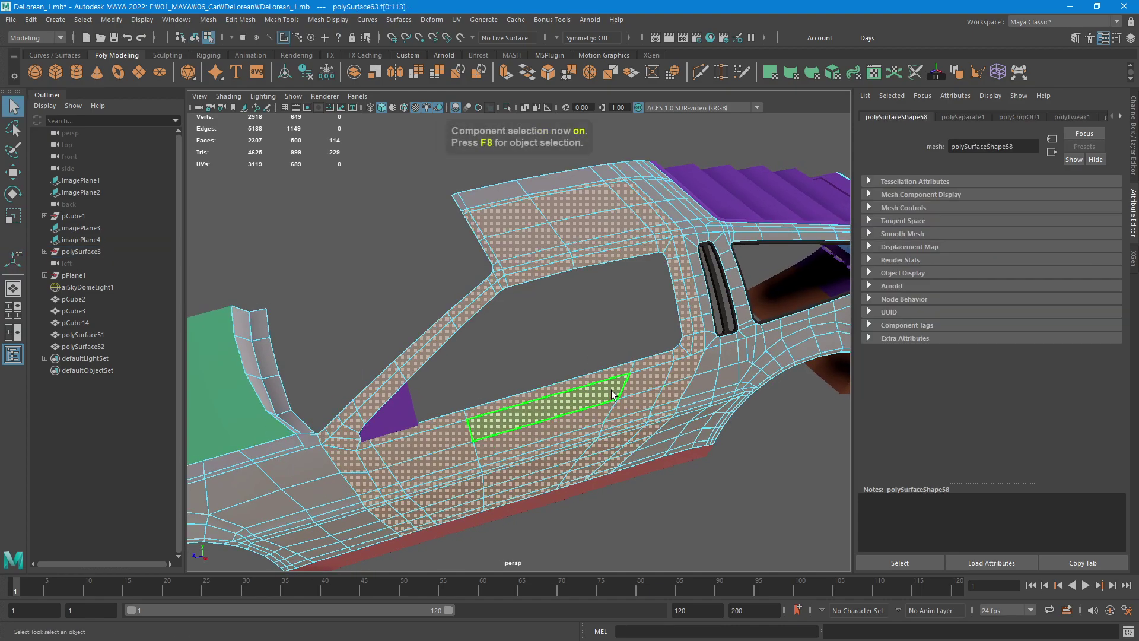
key("F8")
left_click(617, 391)
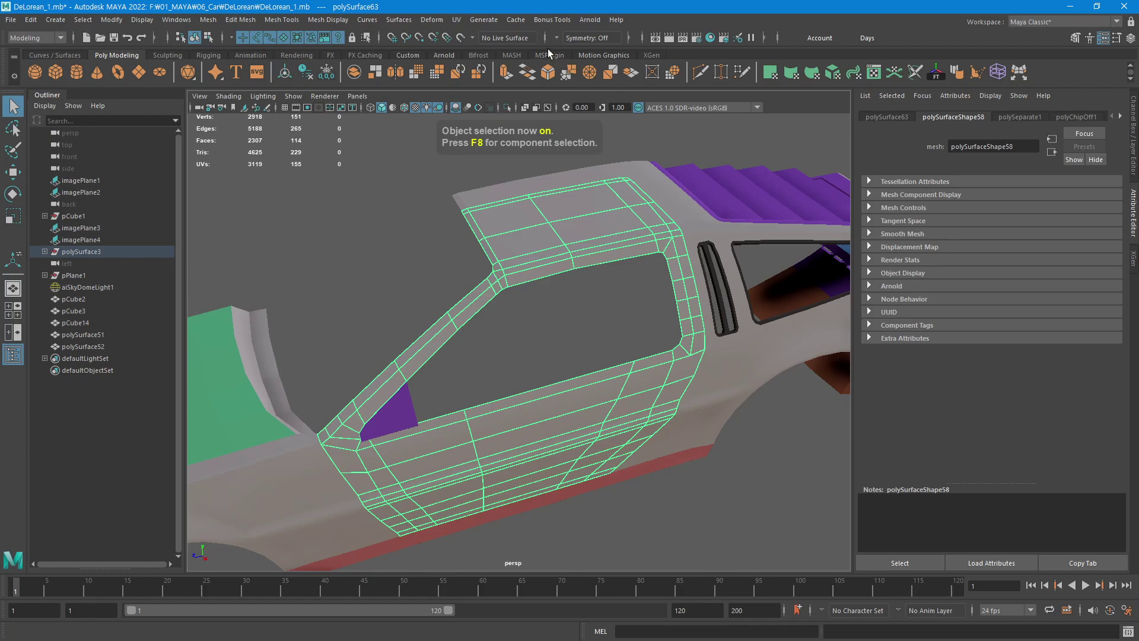
Assign the existing material to the door and place its planar UVs on the yellow tile.
right_click_drag(614, 243, 701, 579)
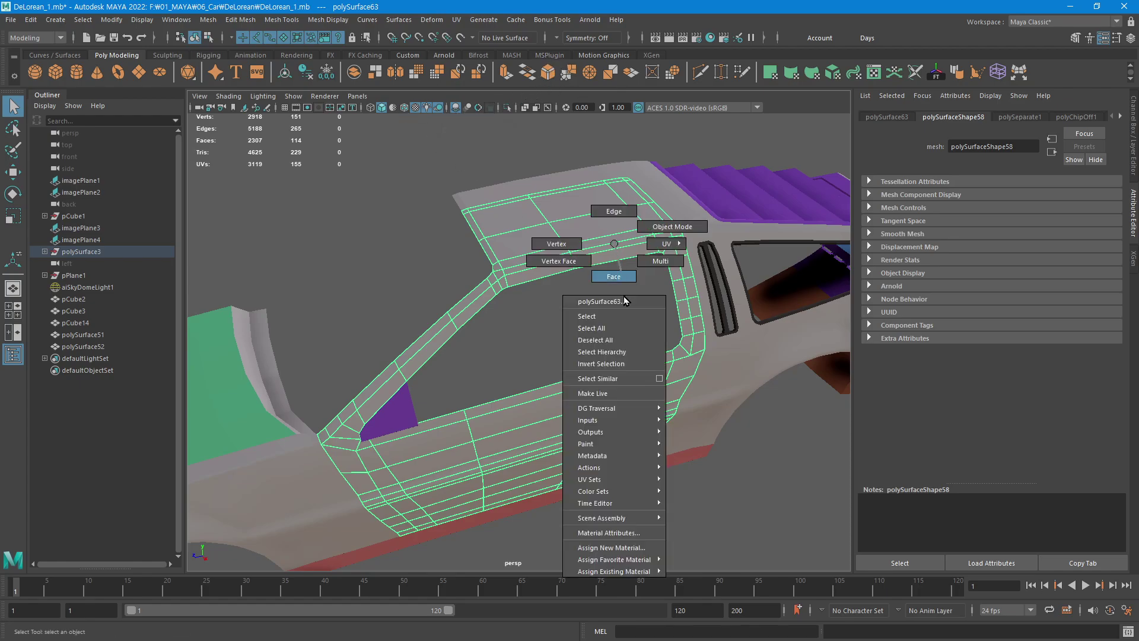
left_click(707, 571)
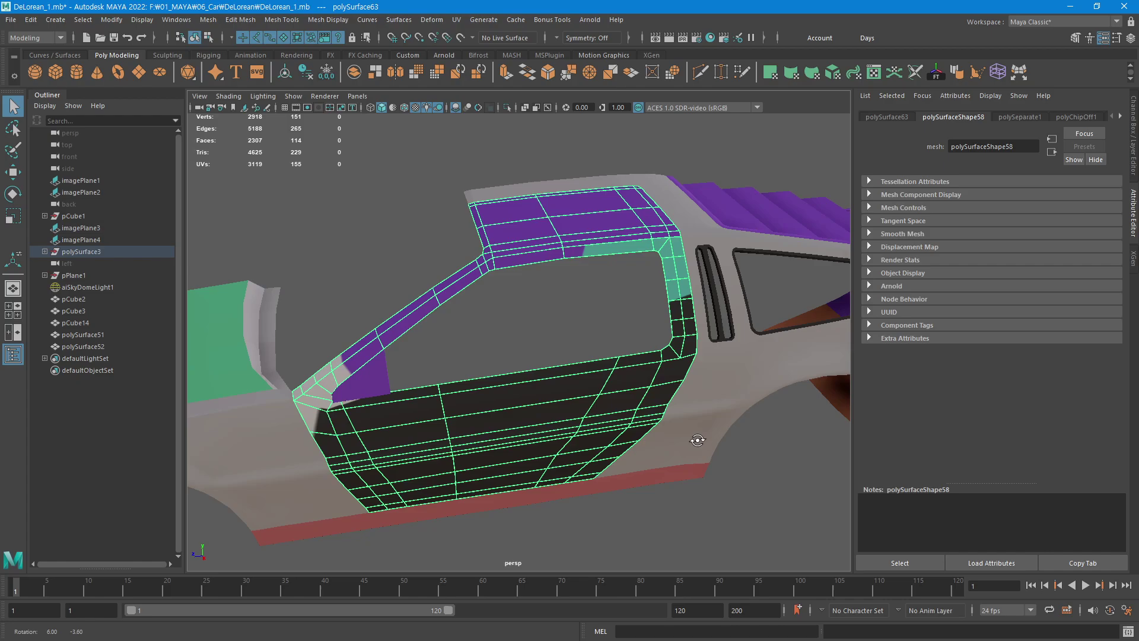
left_click(770, 71)
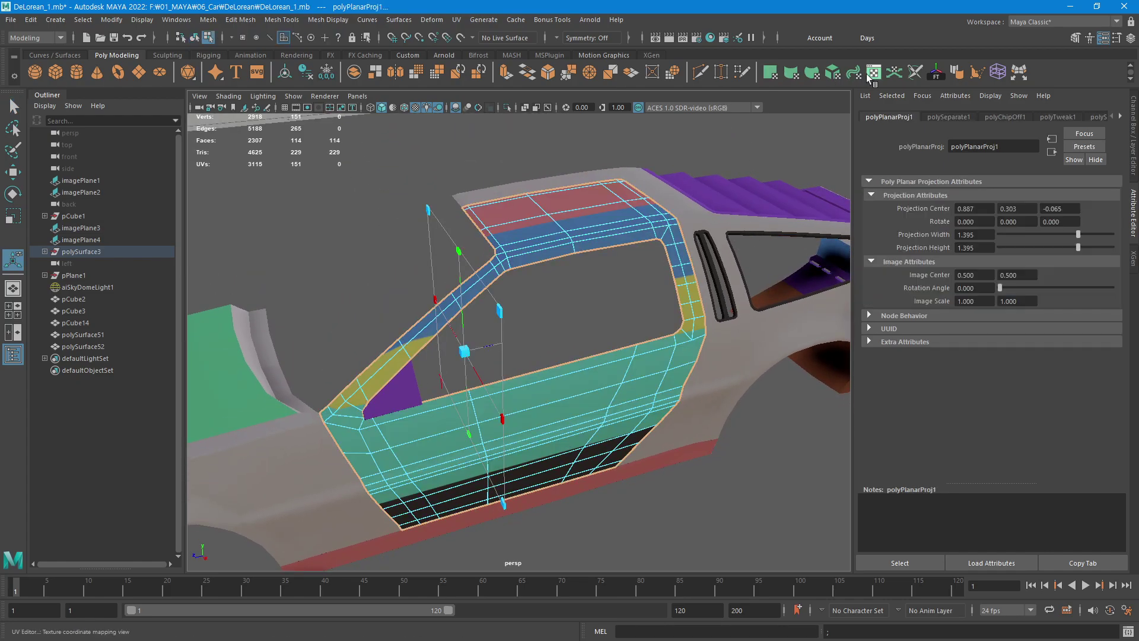
left_click(874, 72)
key("r")
mouse_move(884, 491)
middle_mouse_down()
mouse_move(808, 534)
mouse_move(816, 514)
mouse_move(989, 407)
mouse_move(934, 433)
mouse_move(941, 426)
middle_mouse_up()
key("w")
key("r")
key("w")
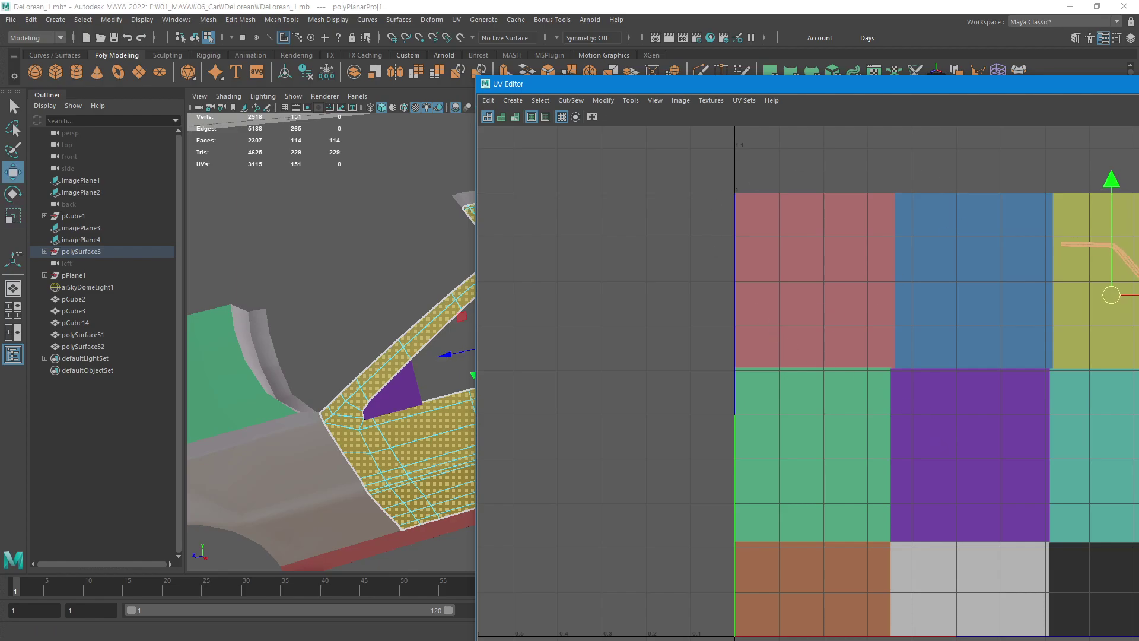
Inspect the yellow door panel in the viewport and turn on Wireframe on Shaded.
left_click(237, 6)
mouse_move(692, 462)
left_mouse_down("alt")
mouse_move(574, 445)
mouse_move(618, 478)
mouse_move(702, 478)
left_mouse_up("alt")
key("F8")
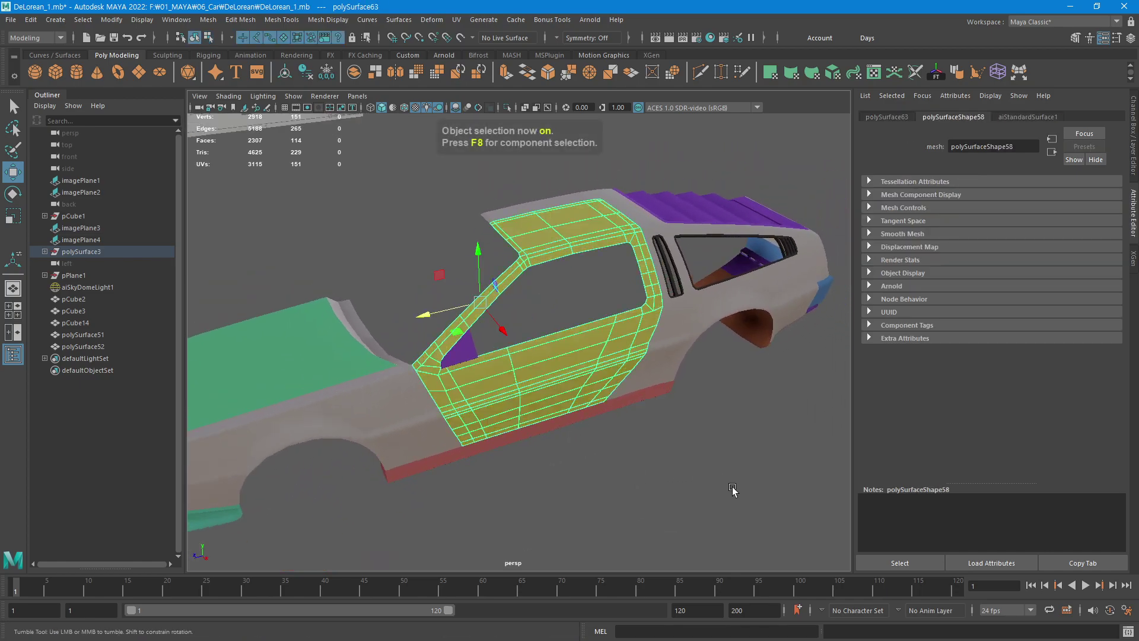
left_click(735, 379)
mouse_move(736, 380)
left_mouse_down("alt")
mouse_move(699, 367)
mouse_move(600, 402)
mouse_move(668, 402)
mouse_move(669, 389)
mouse_move(590, 420)
left_mouse_up("alt")
mouse_move(590, 420)
right_mouse_down("alt")
mouse_move(538, 420)
mouse_move(807, 416)
right_mouse_up("alt")
left_click(582, 443)
mouse_move(581, 443)
left_mouse_down("alt")
mouse_move(672, 467)
mouse_move(692, 437)
mouse_move(593, 433)
mouse_move(628, 479)
mouse_move(689, 465)
mouse_move(724, 473)
mouse_move(697, 485)
mouse_move(747, 488)
mouse_move(659, 467)
left_mouse_up("alt")
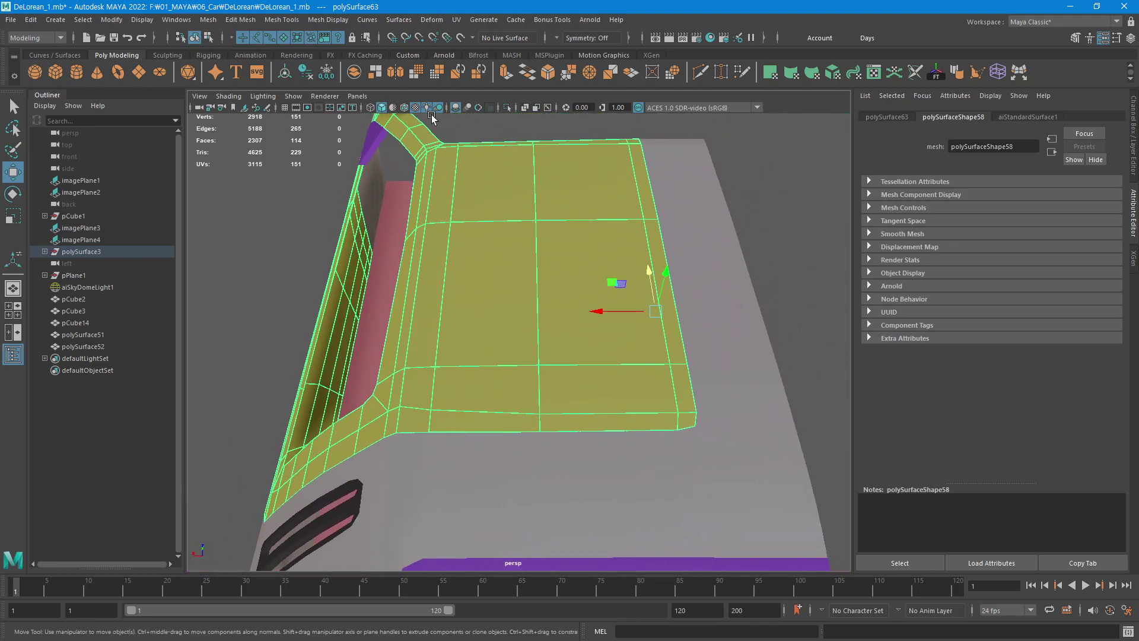
left_click(404, 109)
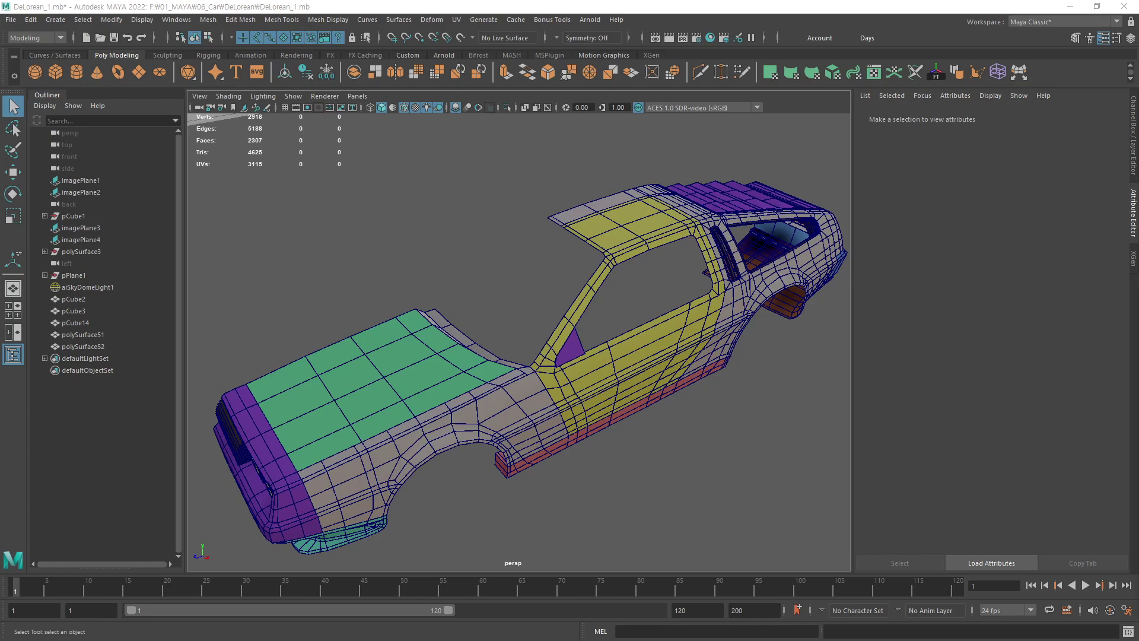
Select the car body and cut an edge from the fender's bottom edge to its top edge.
left_click(501, 418)
scroll(501, 418, "up", 2)
scroll(501, 418, "up", 5)
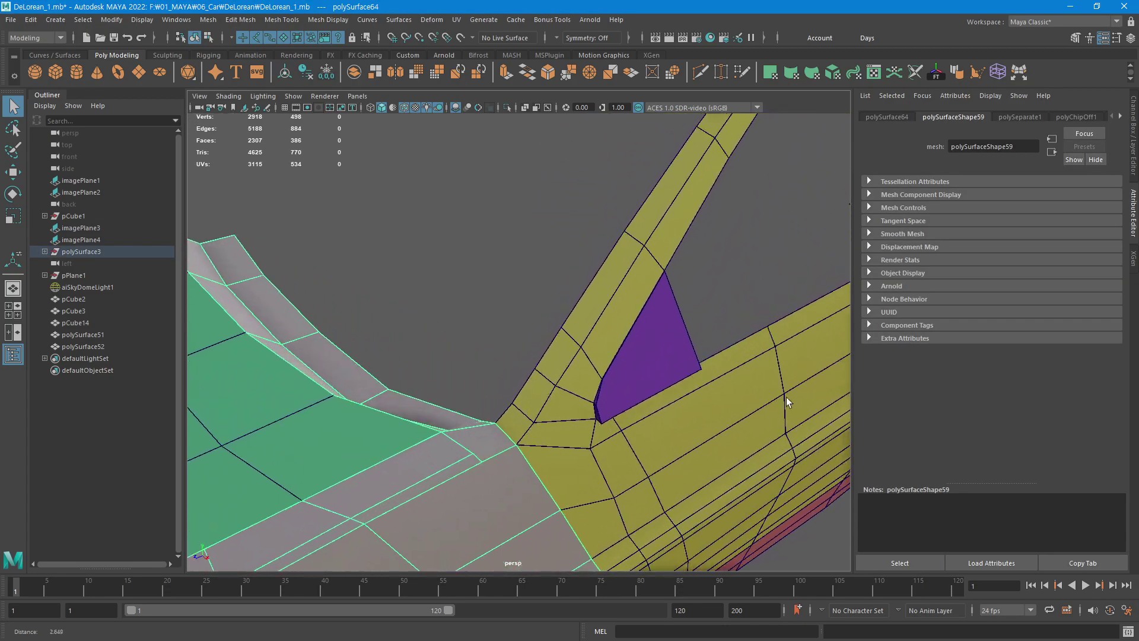
scroll(477, 490, "up", 3)
mouse_move(477, 490)
middle_mouse_down("alt")
mouse_move(653, 386)
mouse_move(559, 450)
mouse_move(636, 350)
middle_mouse_up("alt")
left_click(700, 71)
mouse_move(574, 422)
left_mouse_down("alt")
mouse_move(508, 343)
mouse_move(475, 325)
mouse_move(519, 383)
left_mouse_up("alt")
middle_click_drag(520, 383, 522, 469, "alt")
left_click(606, 525)
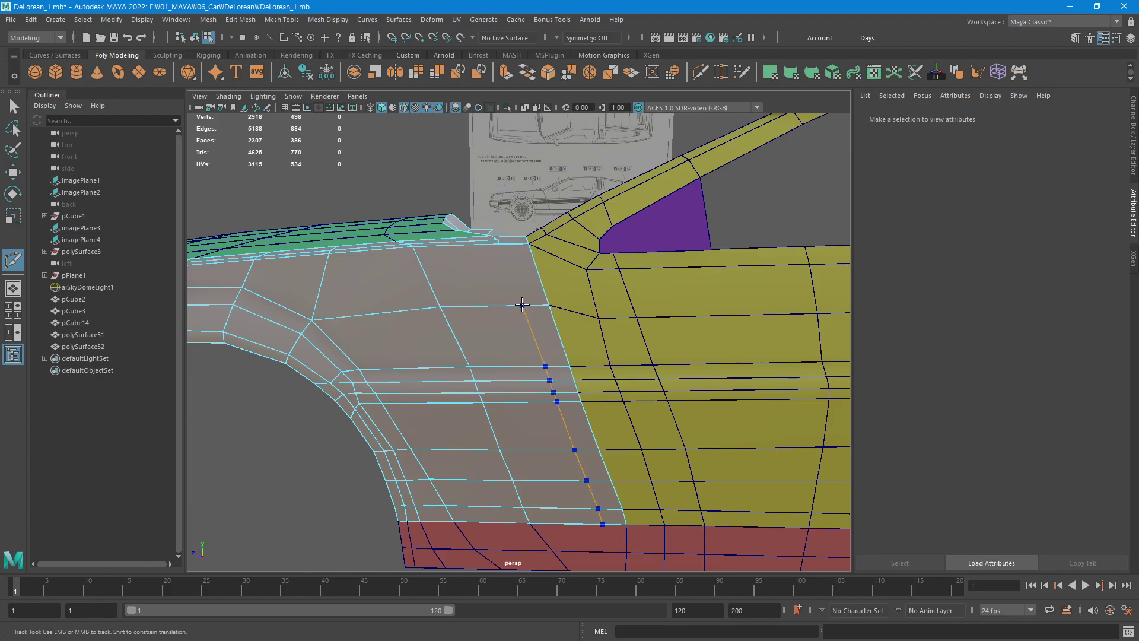
left_click(525, 307)
key("Return")
Commit the fender edge, add a cut point near the fender corner, and save the scene.
mouse_move(502, 311)
left_mouse_down("alt")
mouse_move(534, 368)
mouse_move(564, 342)
left_mouse_up("alt")
key("Return")
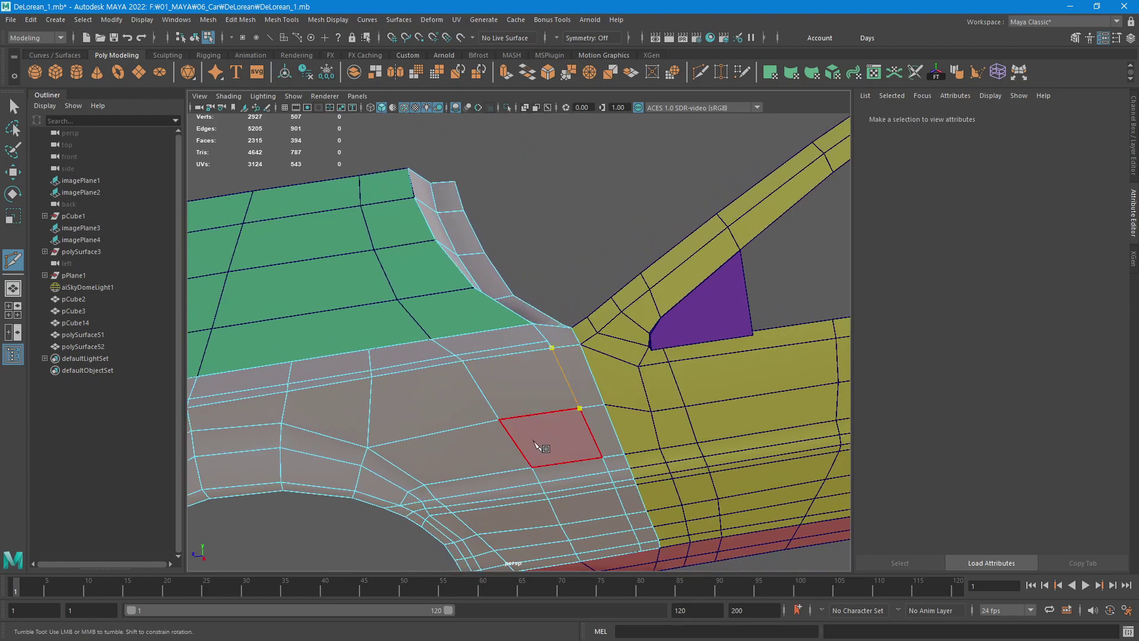
left_click_drag(522, 452, 519, 396, "alt")
scroll(482, 394, "up", 2)
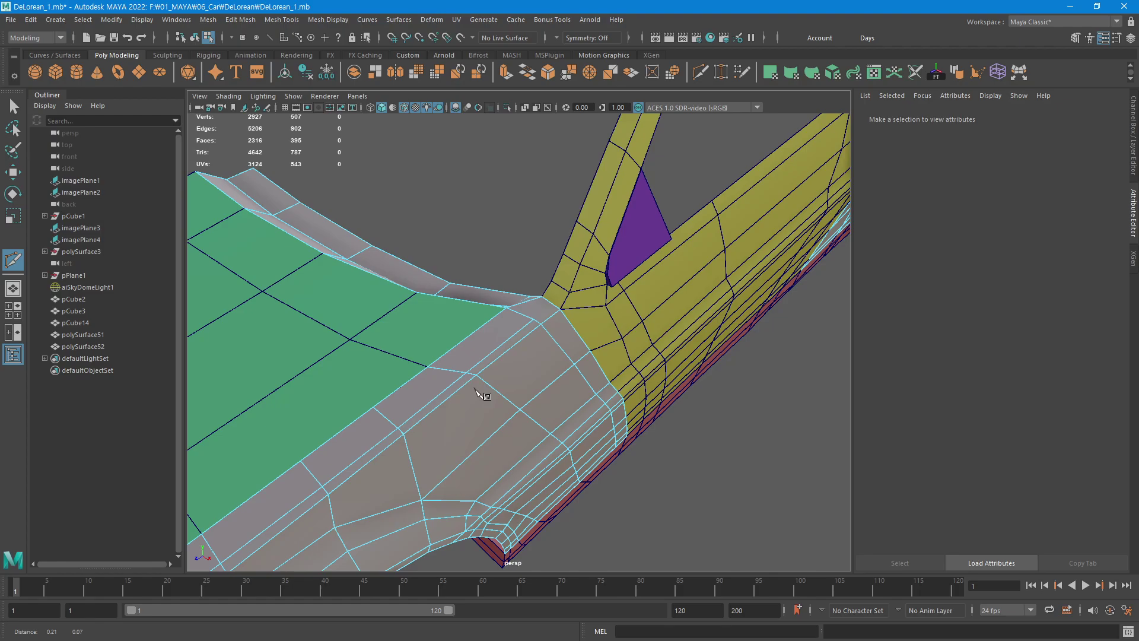
scroll(594, 401, "up", 2)
scroll(497, 309, "up", 2)
left_click(503, 318)
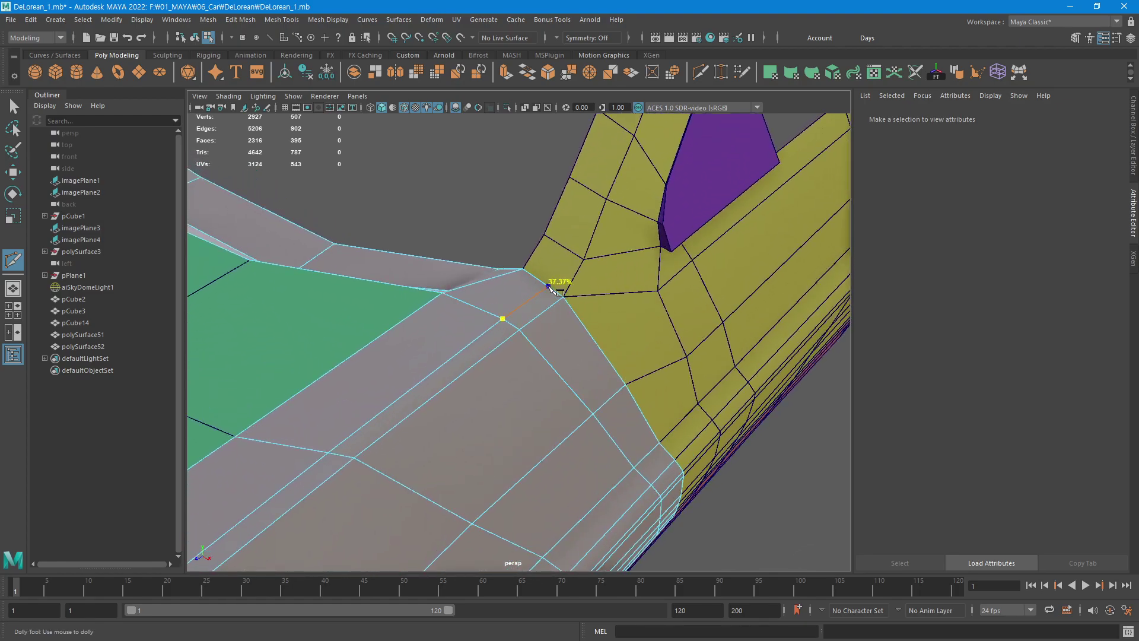
left_click_drag(663, 444, 333, 444, "alt")
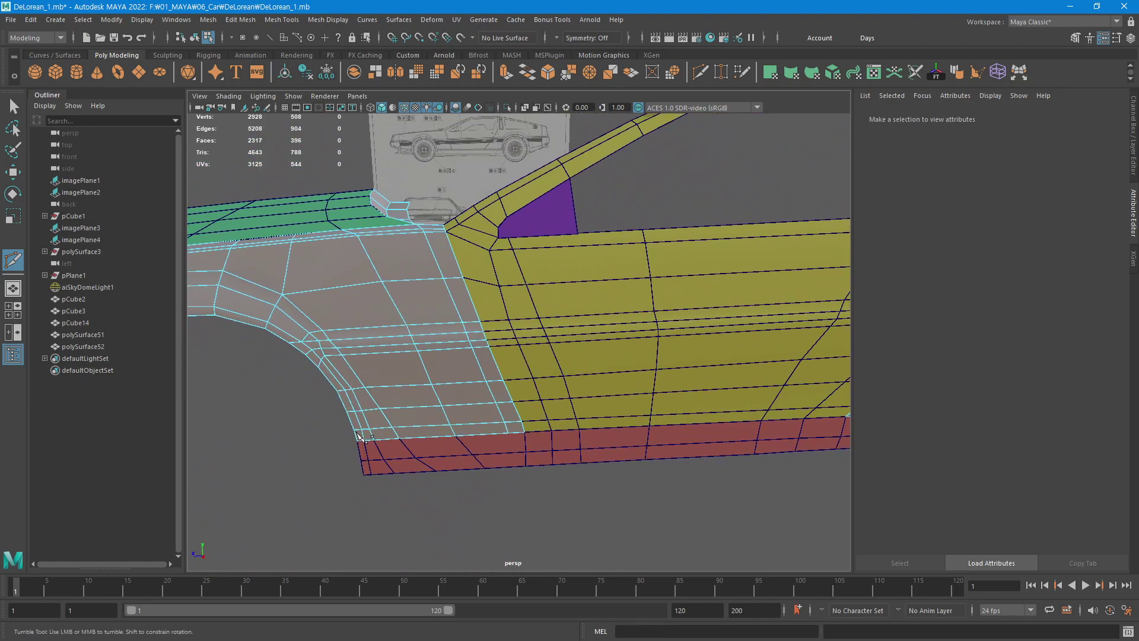
middle_click_drag(335, 445, 533, 439, "alt")
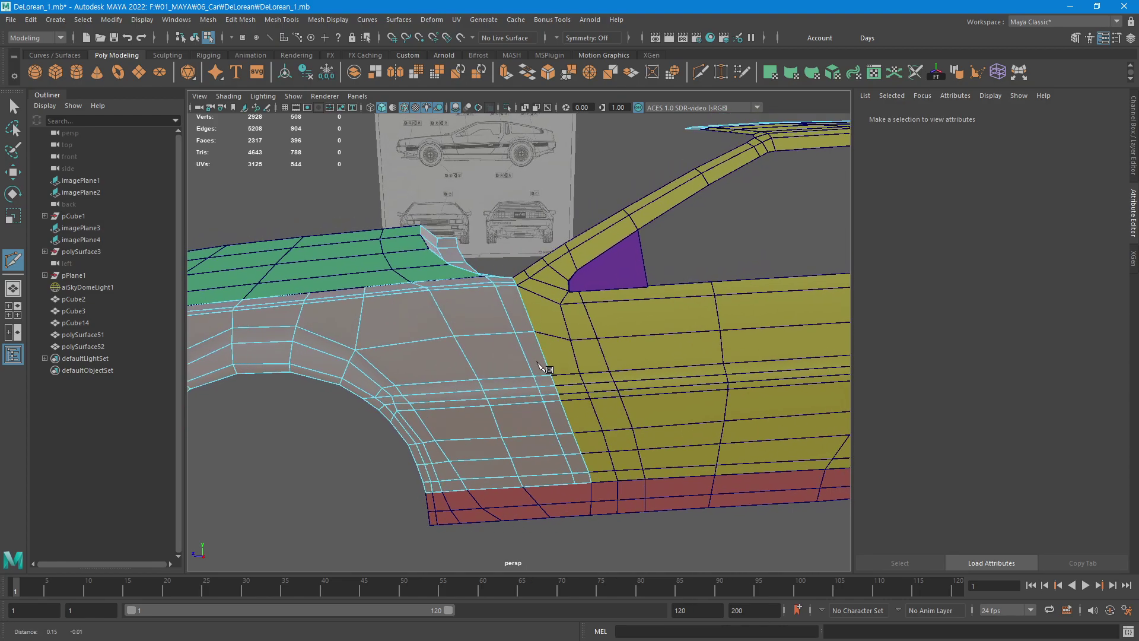
left_click_drag(565, 310, 569, 368, "alt")
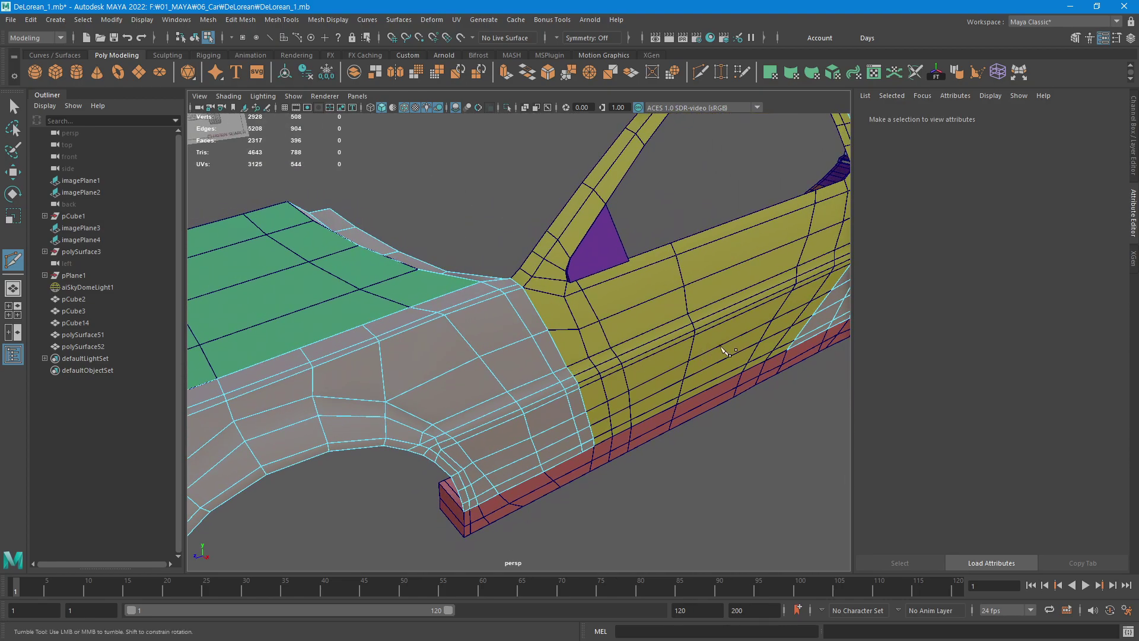
key("w")
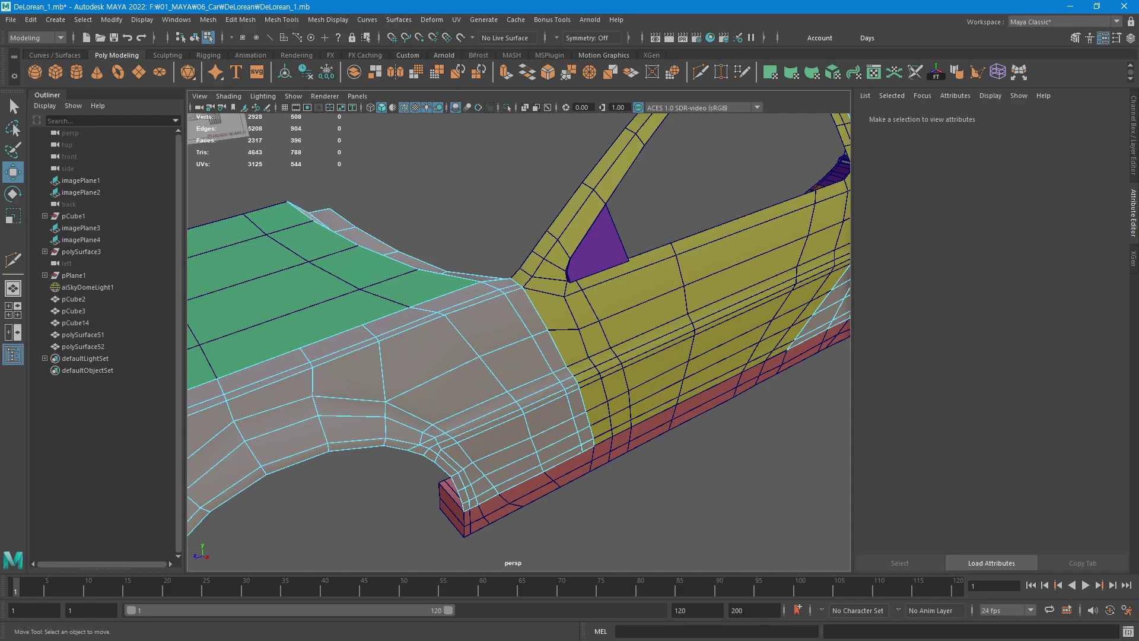
key("ctrl+s")
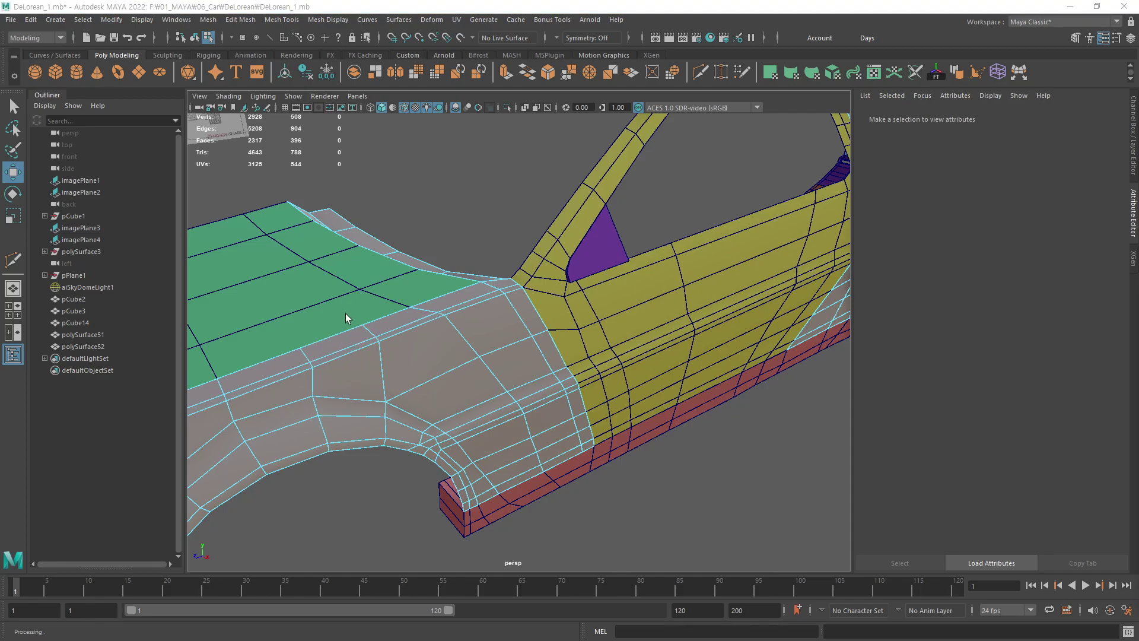
Maximize the top view and zoom in on the green hood's crease line.
left_click(388, 366)
mouse_move(388, 365)
left_mouse_down("alt")
mouse_move(674, 354)
mouse_move(513, 414)
left_mouse_up("alt")
key("space")
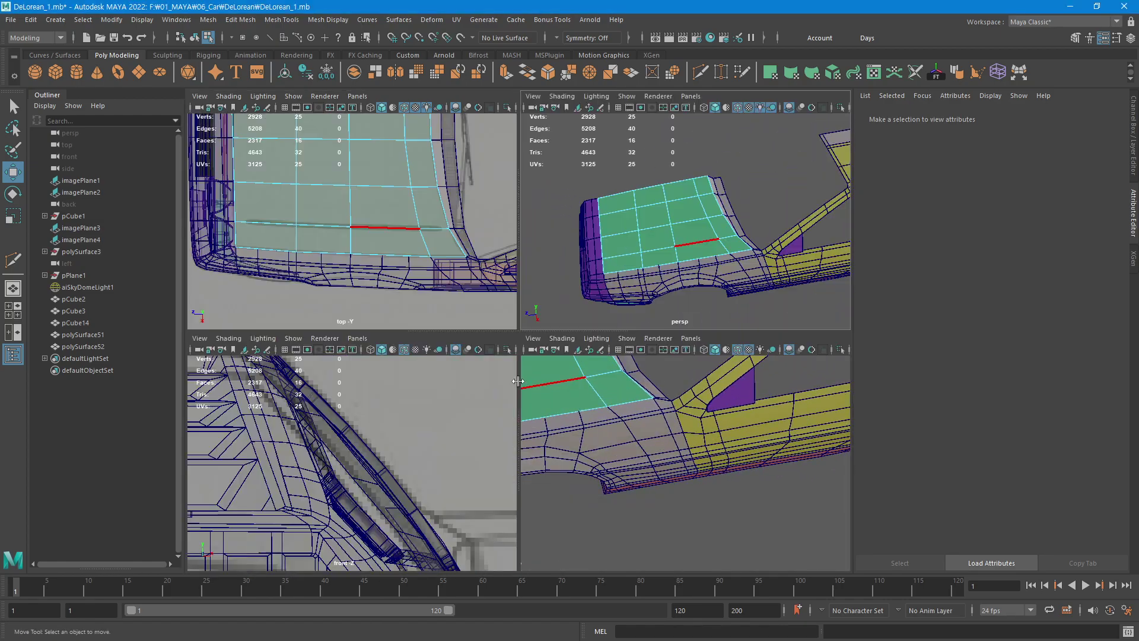
key("space")
key("F11")
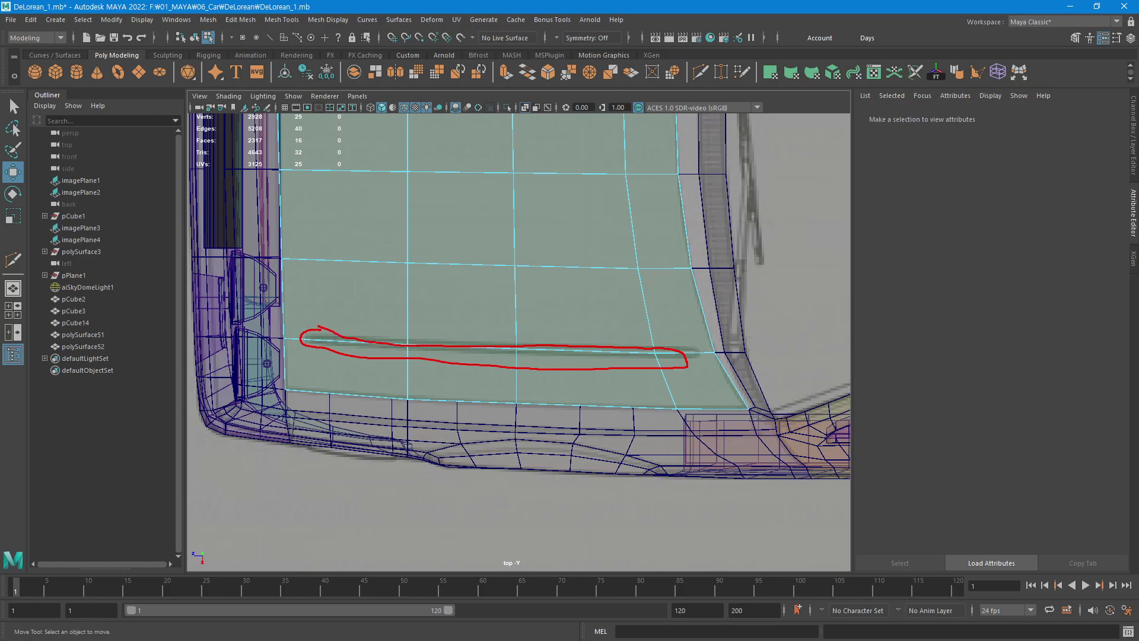
scroll(594, 410, "up", 6)
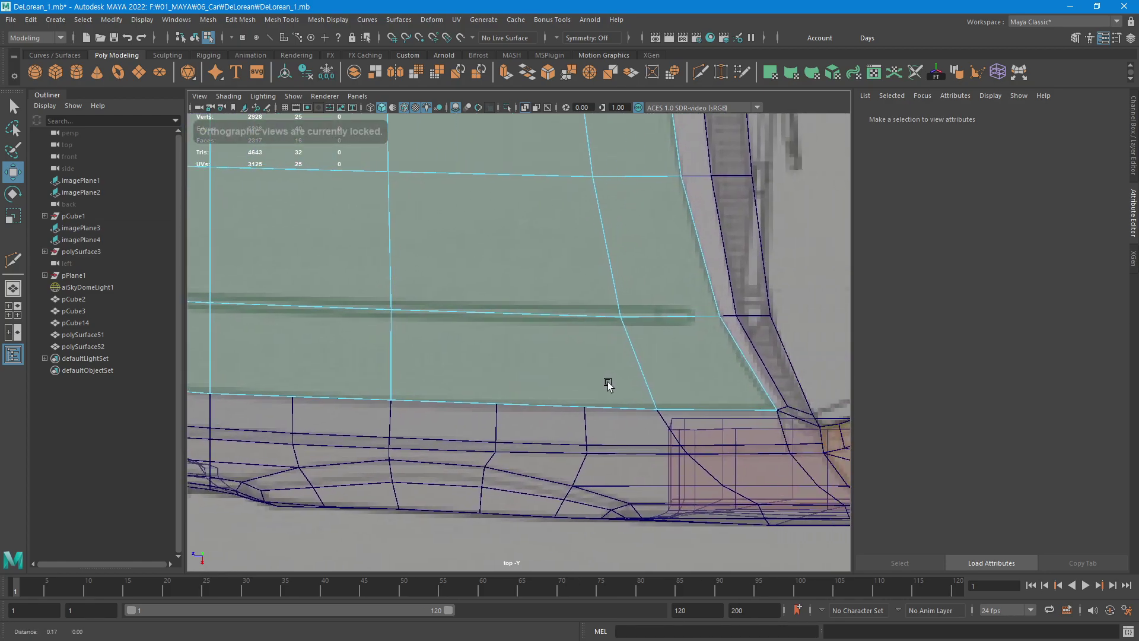
scroll(603, 372, "up", 1)
With Multi-Cut, cut a new edge from the crease toward the hood's left side.
key("y")
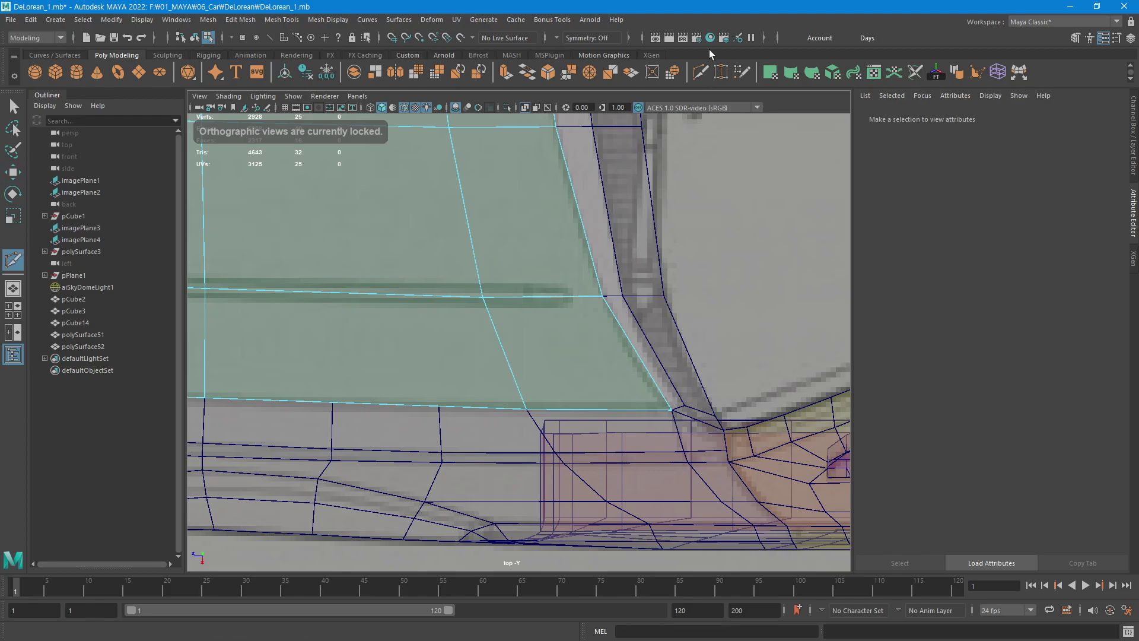
left_click(571, 297, "ctrl")
left_click(571, 295)
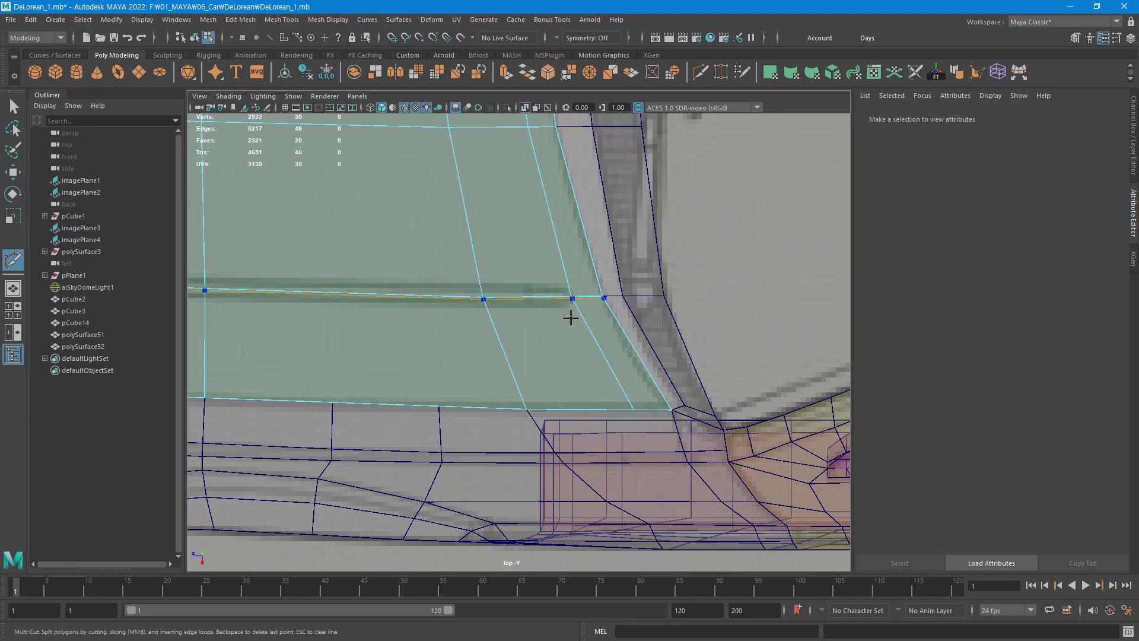
mouse_move(577, 323)
middle_mouse_down("alt")
mouse_move(432, 399)
mouse_move(661, 409)
mouse_move(546, 399)
mouse_move(505, 349)
middle_mouse_up("alt")
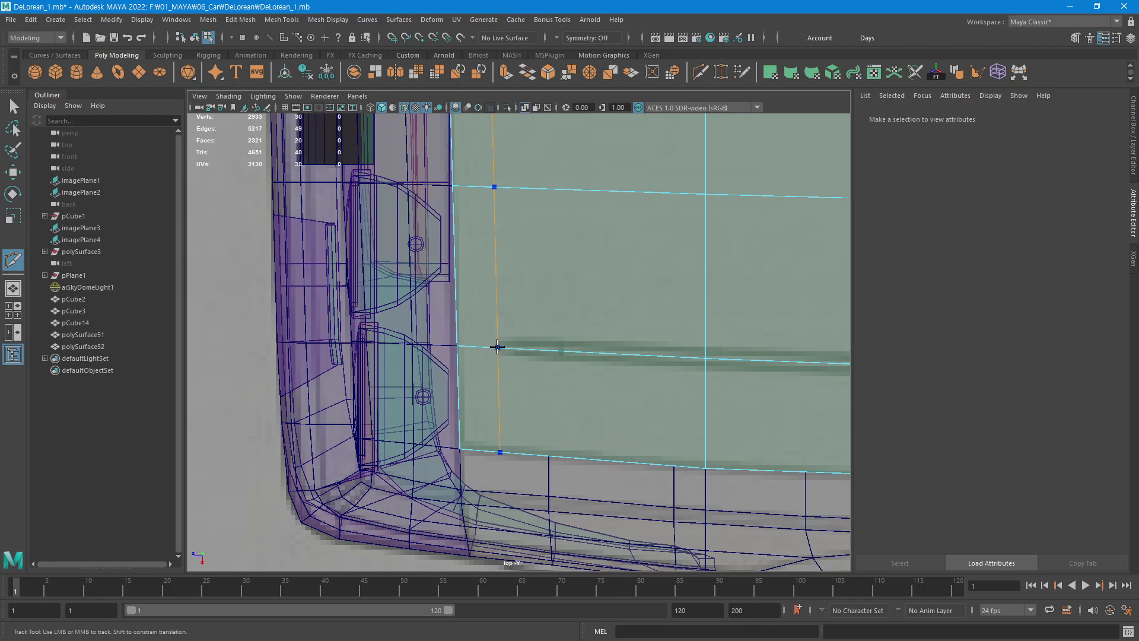
left_click(496, 346, "ctrl")
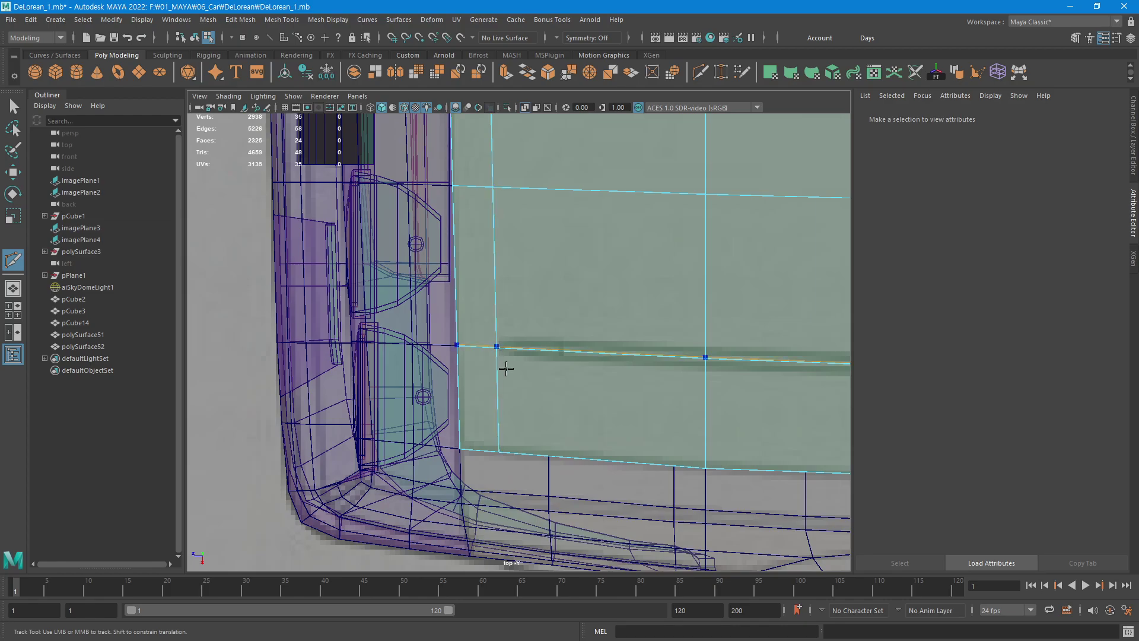
scroll(516, 323, "down", 3)
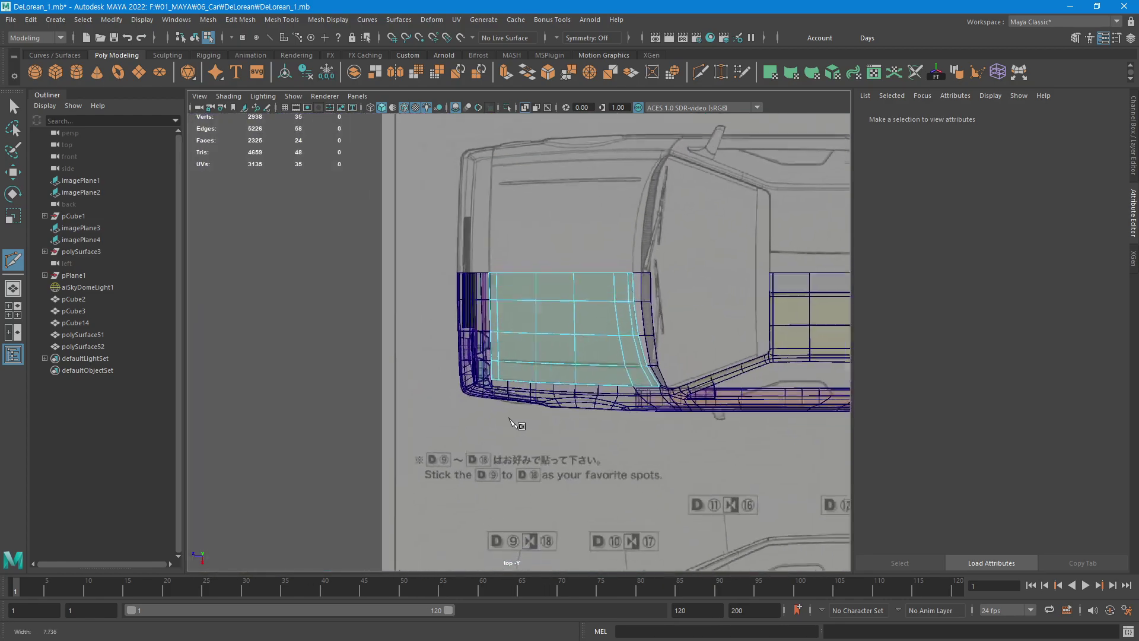
scroll(517, 323, "up", 2)
scroll(516, 323, "up", 1)
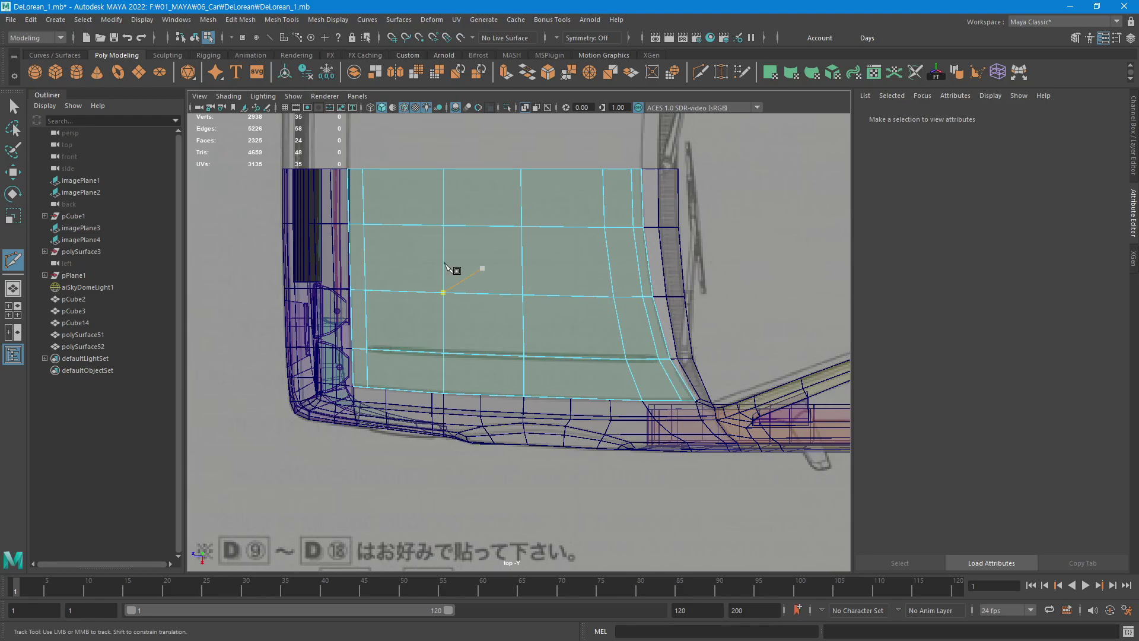
Cut along the crease to the vertical hood edge and commit the cut.
middle_click_drag(389, 366, 370, 335, "alt")
right_click_drag(370, 335, 720, 361, "alt")
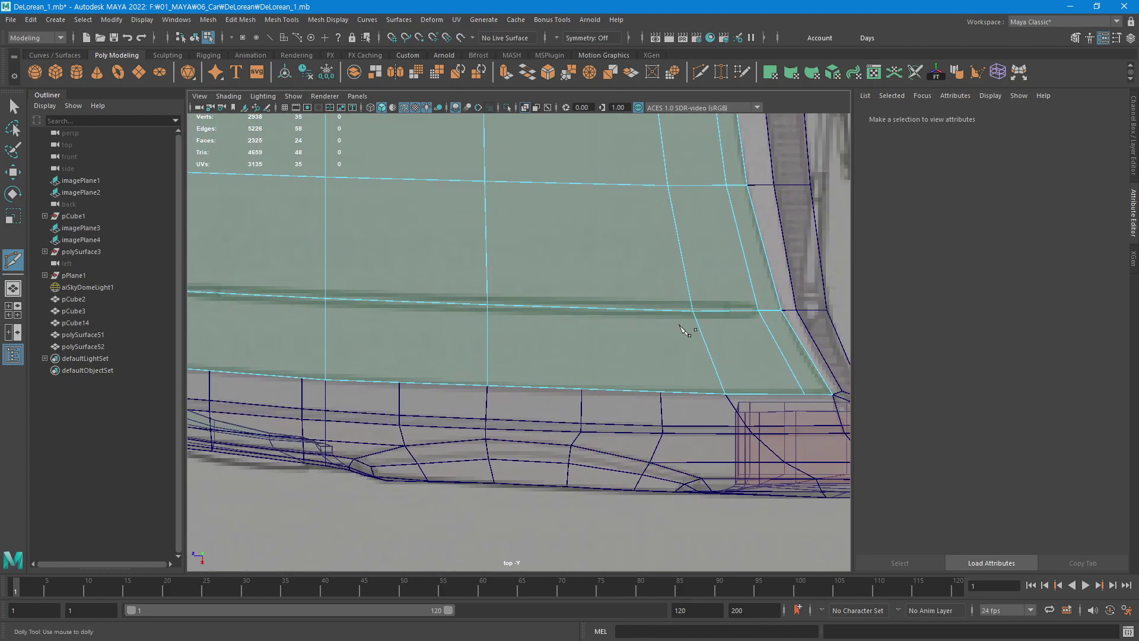
middle_click_drag(779, 327, 712, 329, "alt")
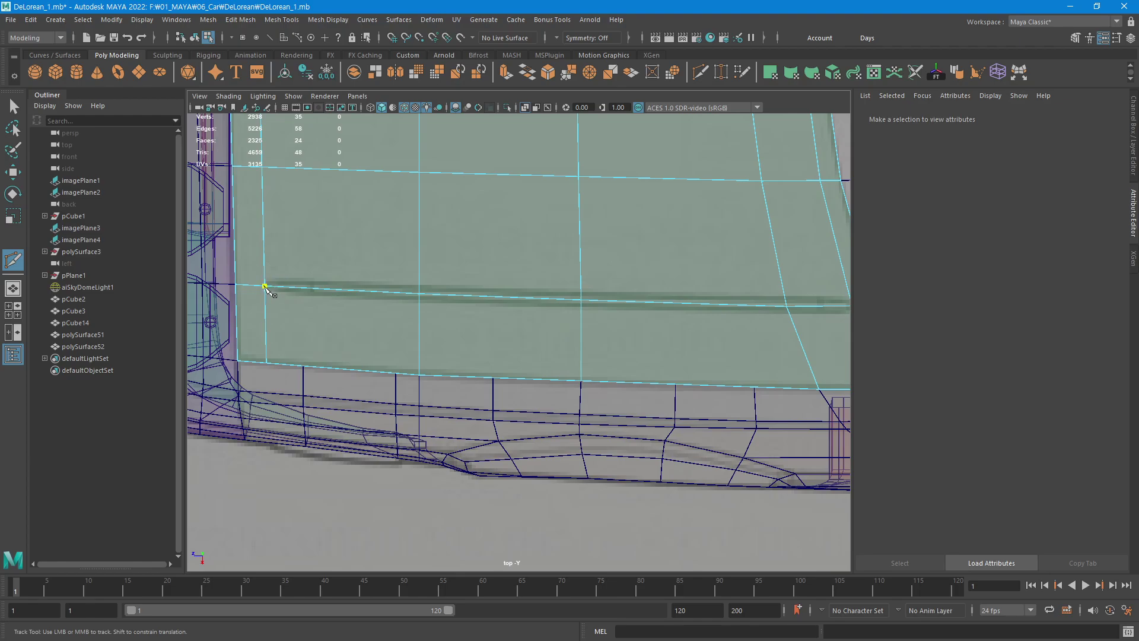
left_click(419, 293)
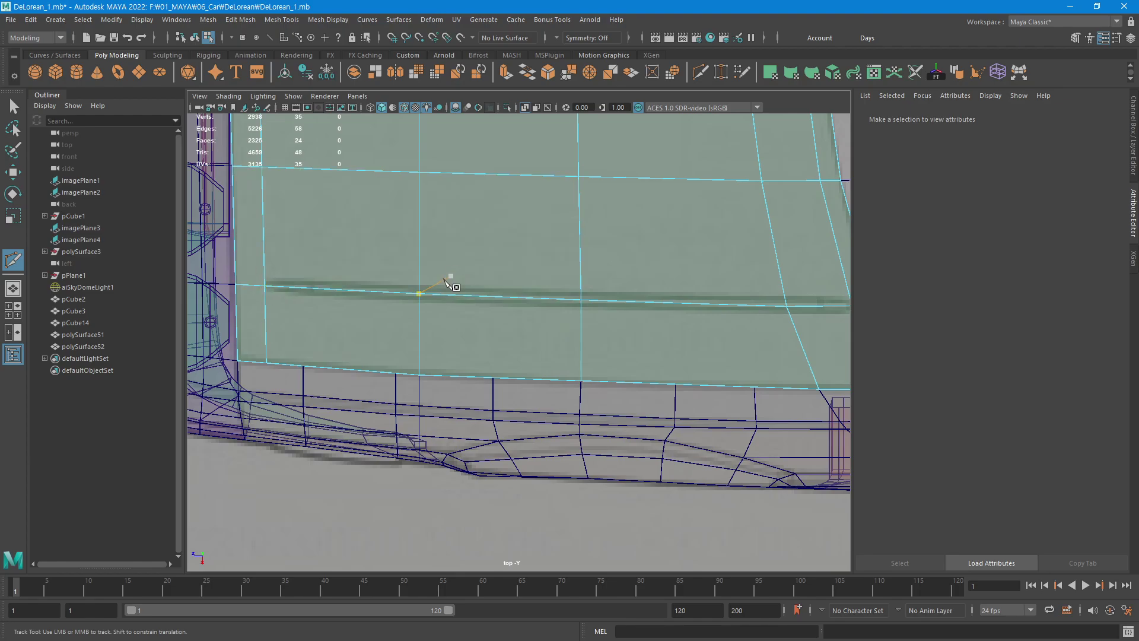
left_click(235, 284)
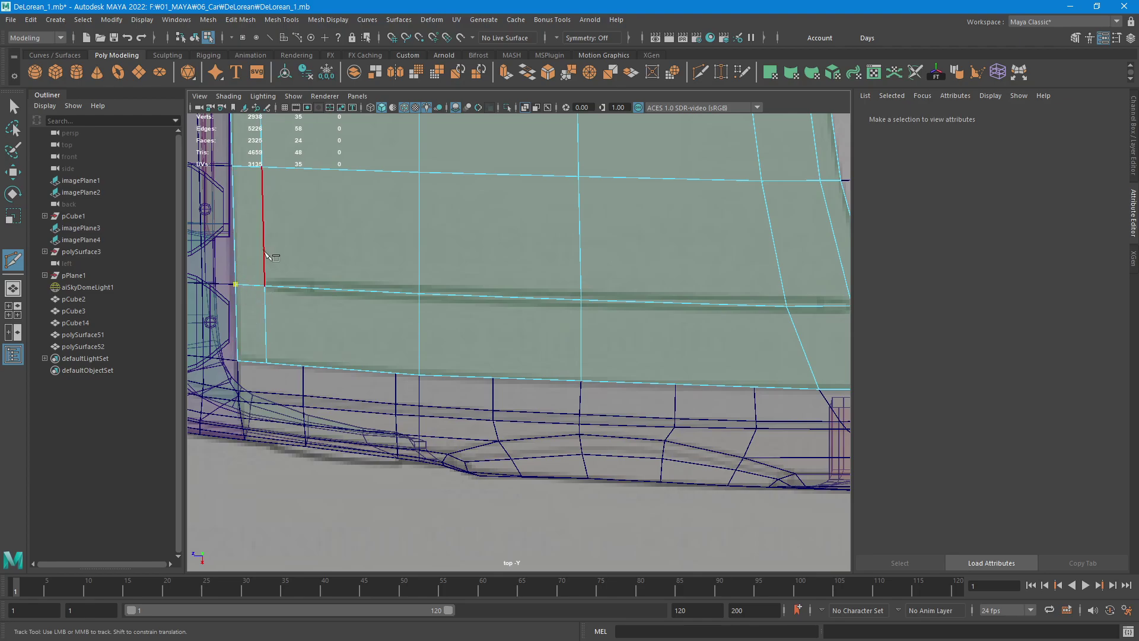
left_click(281, 278)
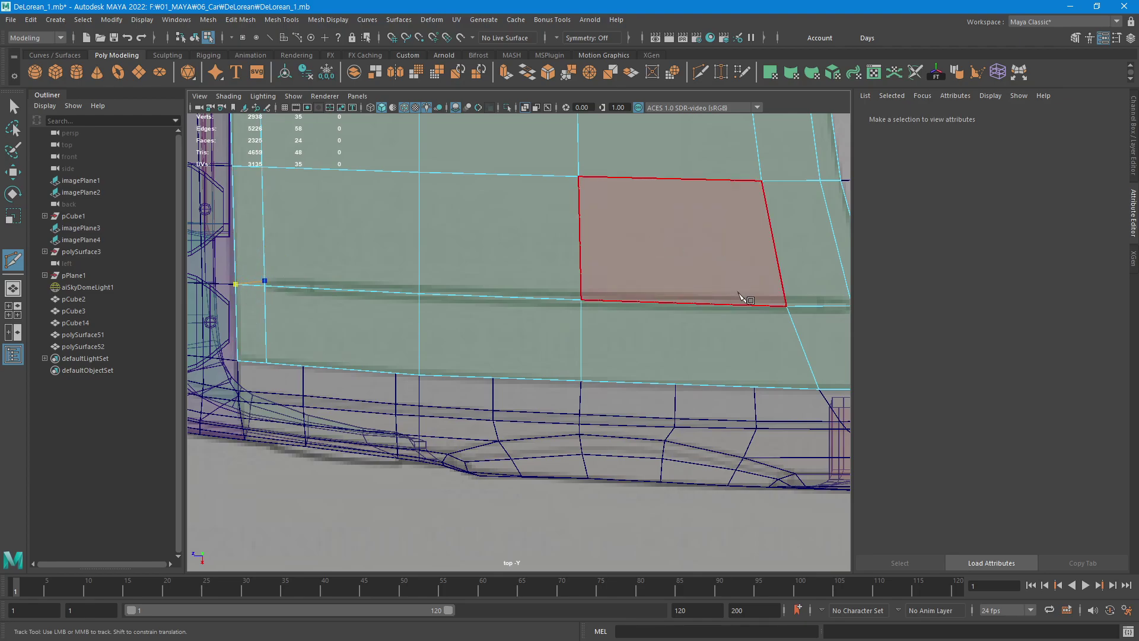
mouse_move(746, 298)
middle_mouse_down("alt")
mouse_move(758, 282)
mouse_move(798, 287)
middle_mouse_up("alt")
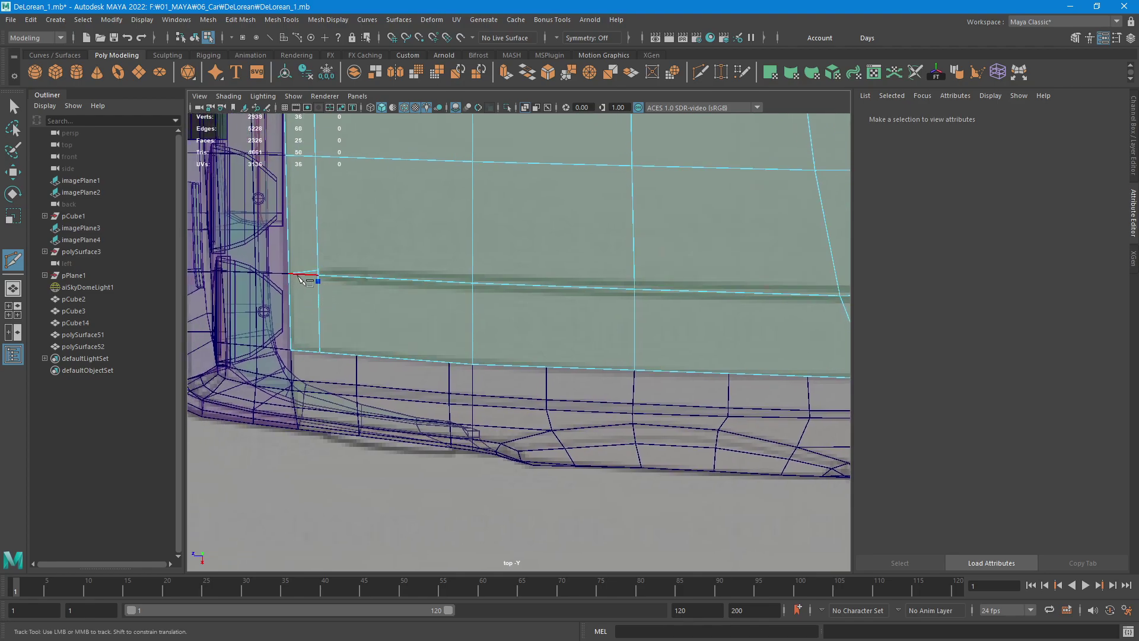
key("Return")
Cut an edge from the hood's lower corner through the crease vertex.
mouse_move(321, 319)
middle_mouse_down("alt")
mouse_move(644, 323)
mouse_move(737, 295)
middle_mouse_up("alt")
scroll(811, 304, "up", 3)
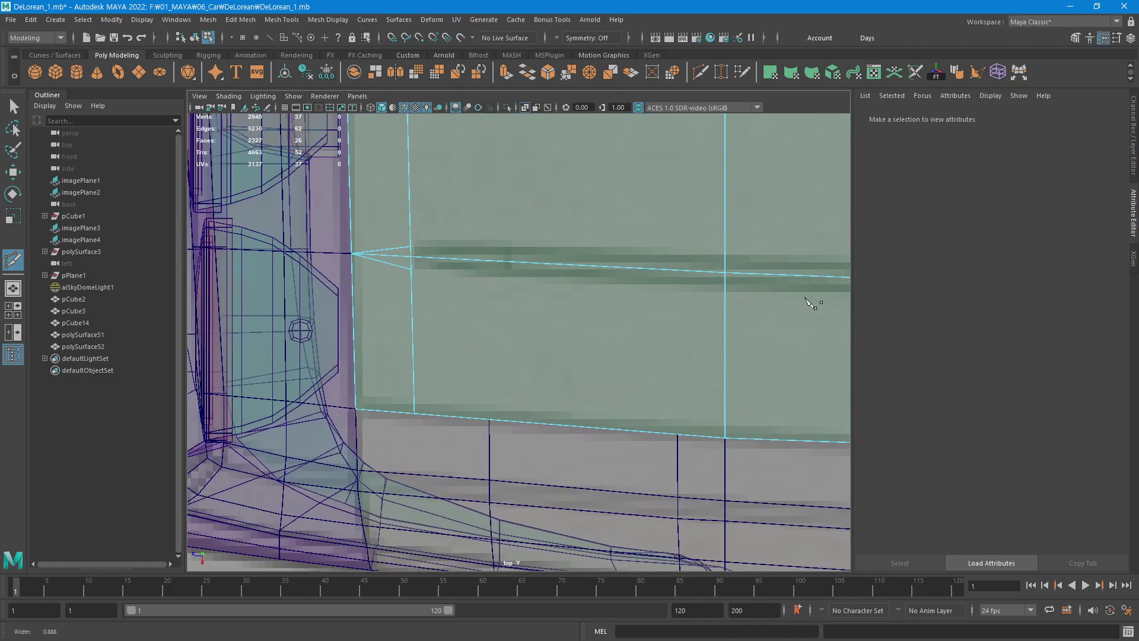
left_click_drag(811, 304, 432, 313, "alt")
middle_click_drag(433, 312, 591, 349, "alt")
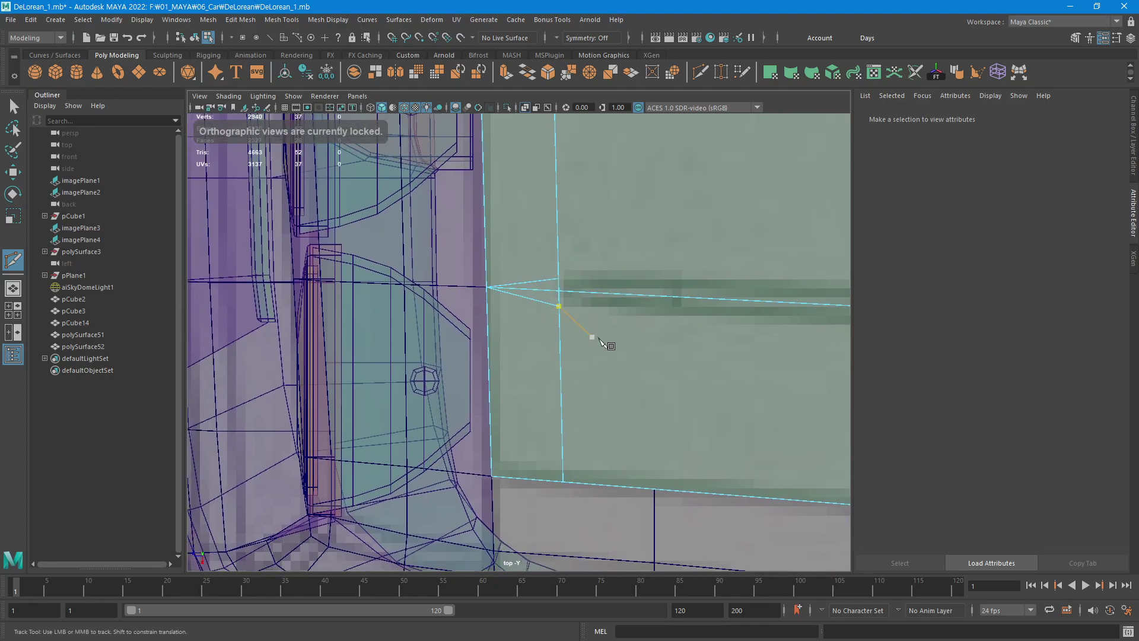
middle_click_drag(746, 311, 580, 315, "alt")
scroll(737, 295, "down", 2)
middle_click_drag(737, 295, 437, 331, "alt")
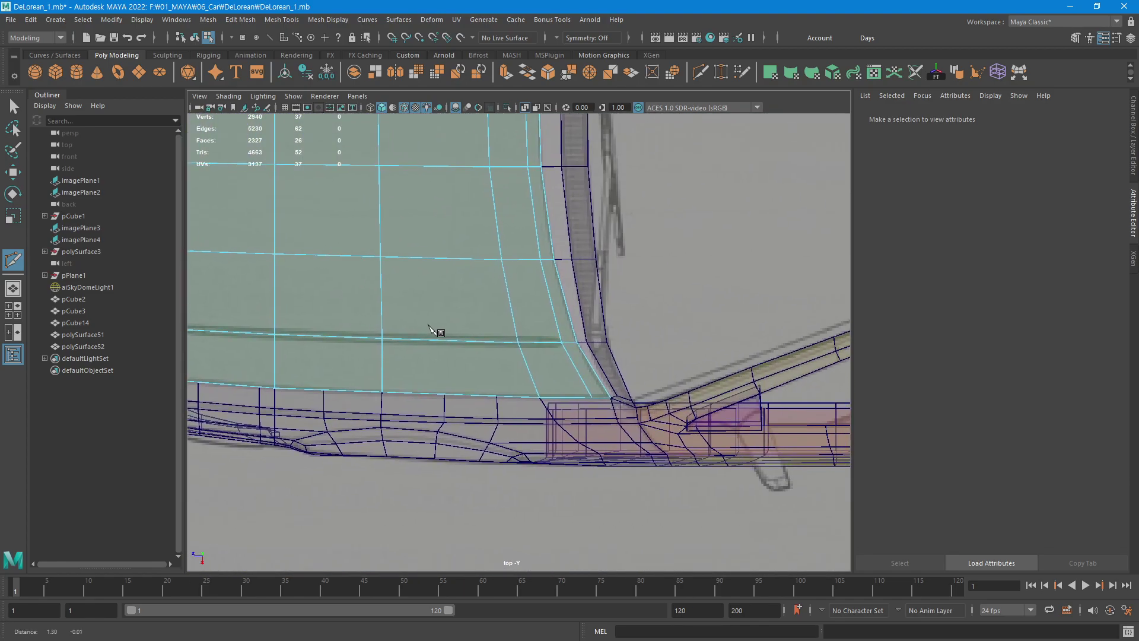
mouse_move(768, 322)
middle_mouse_down("alt")
mouse_move(564, 330)
mouse_move(542, 311)
middle_mouse_up("alt")
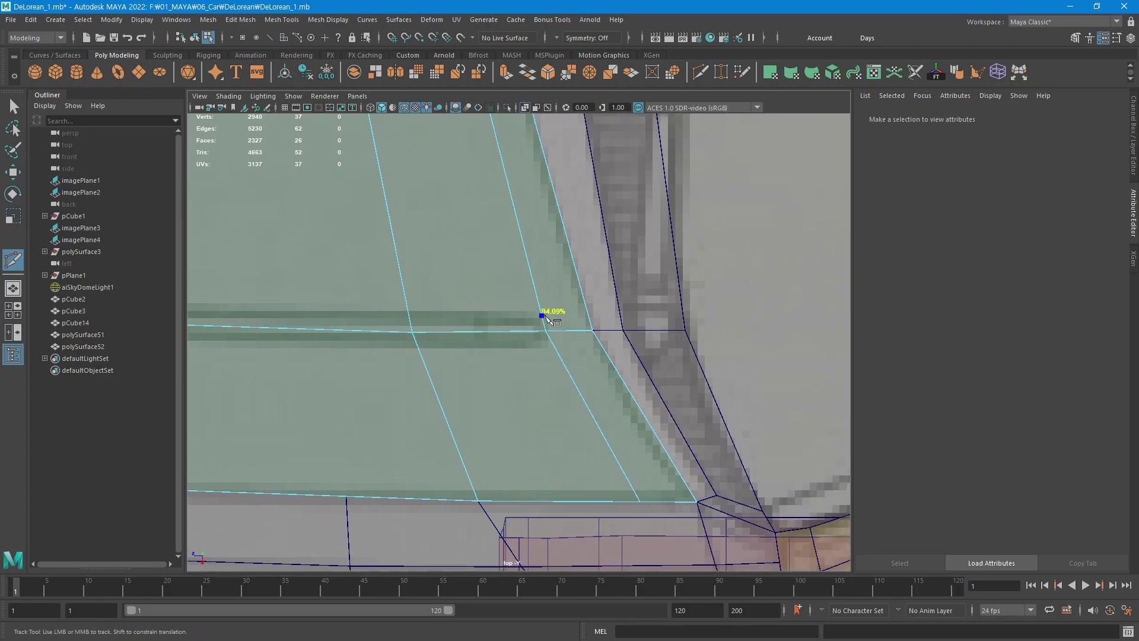
left_click(546, 313)
left_click(593, 330)
left_click(554, 345)
key("Return")
Cut a new edge outward from the crease line across the hood.
middle_click_drag(569, 348, 713, 396, "alt")
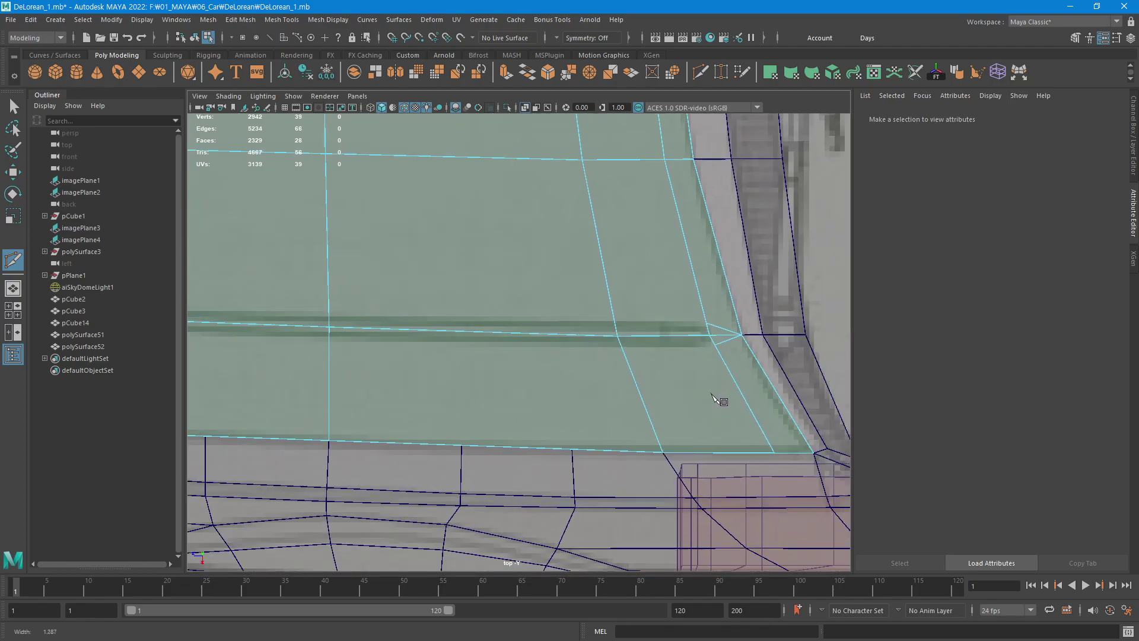
scroll(716, 399, "down", 1)
scroll(771, 461, "down", 1)
scroll(825, 456, "down", 1)
scroll(819, 391, "down", 1)
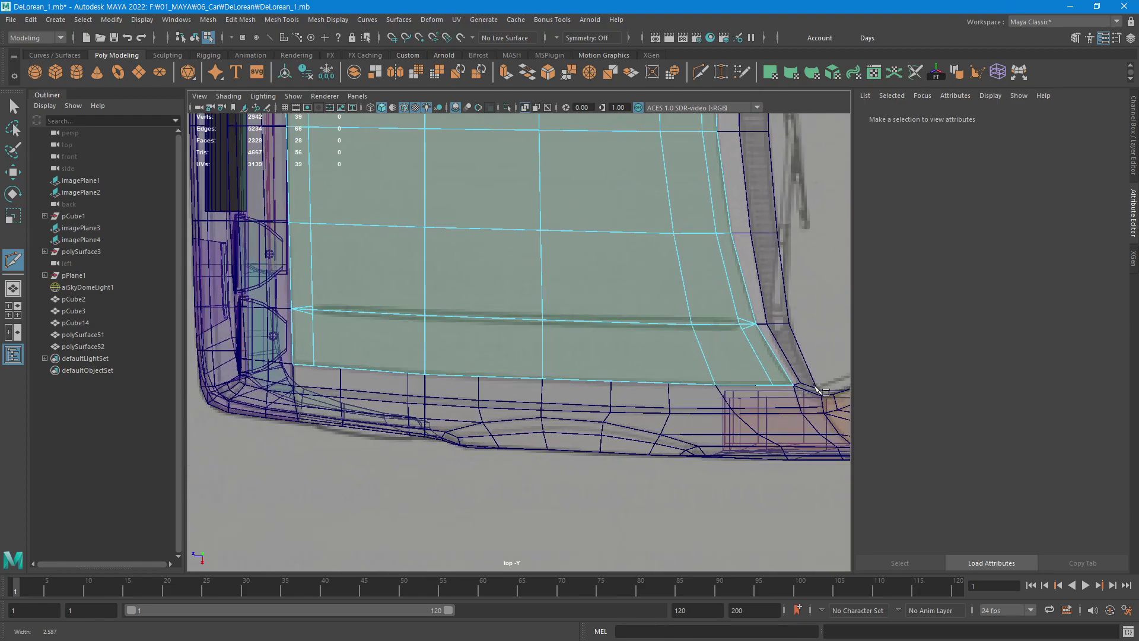
scroll(817, 390, "up", 1)
middle_click_drag(532, 329, 576, 337, "alt")
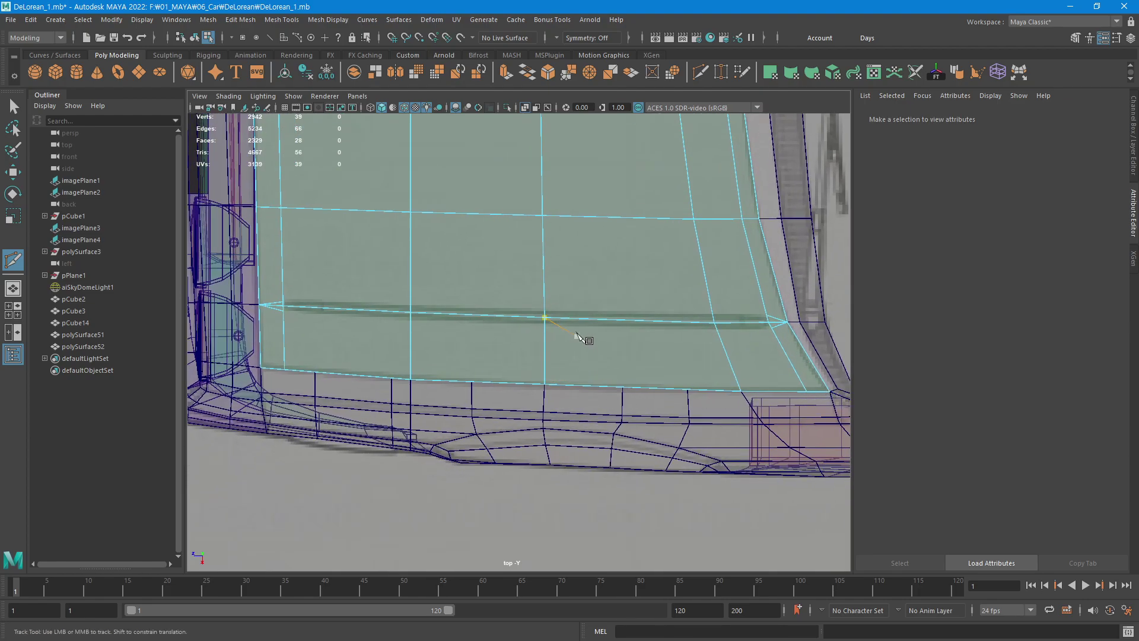
left_click(545, 322, "ctrl")
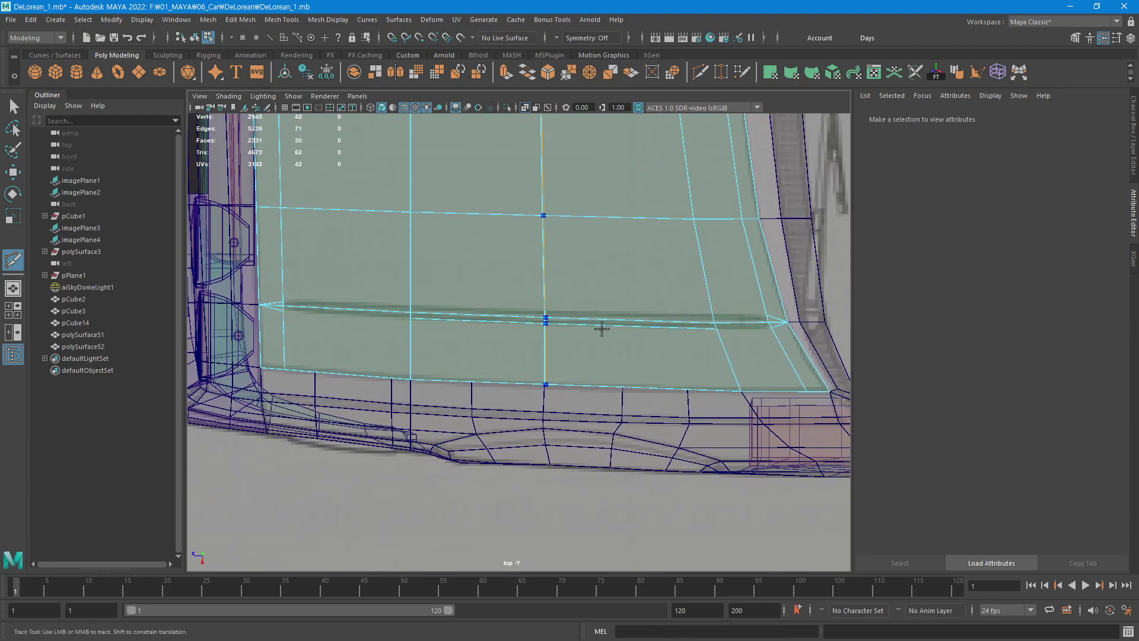
right_click(775, 334)
Add a vertical cut down to the crease and more cuts along the crease line.
left_click(541, 215)
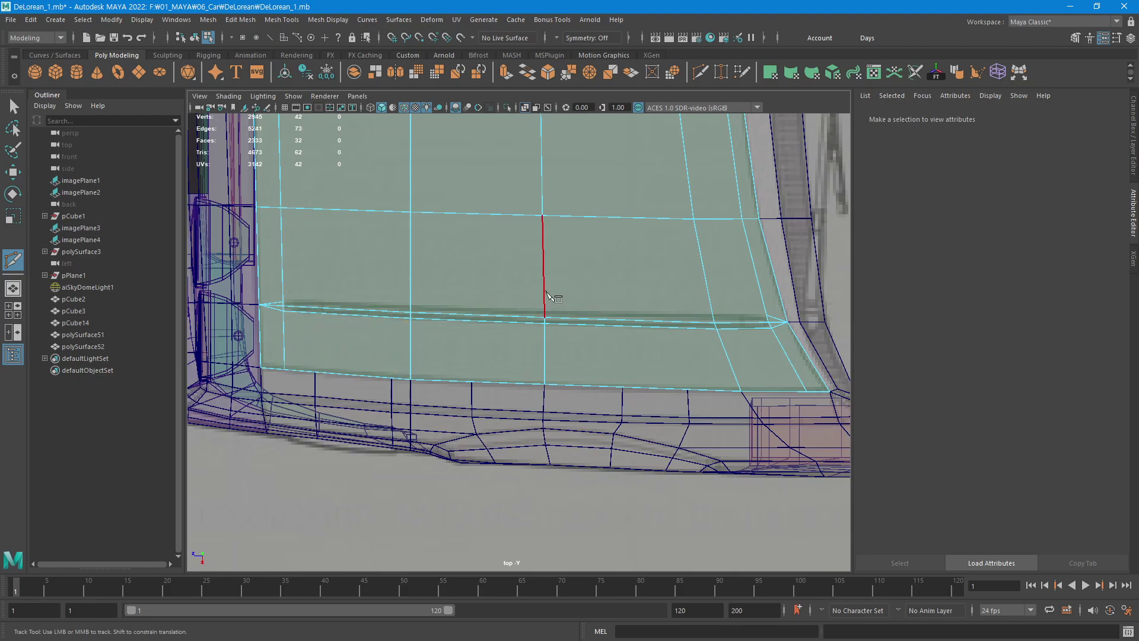
left_click(545, 309)
right_click(544, 309)
left_click(545, 309, "ctrl")
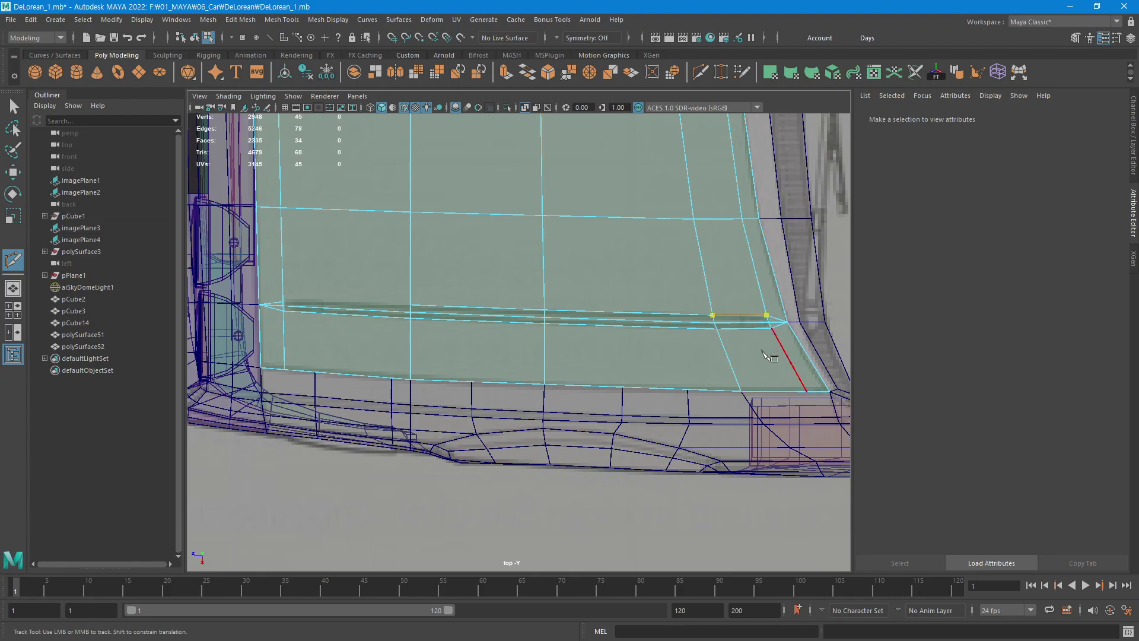
right_click(763, 351)
left_click(283, 302)
left_click(410, 305)
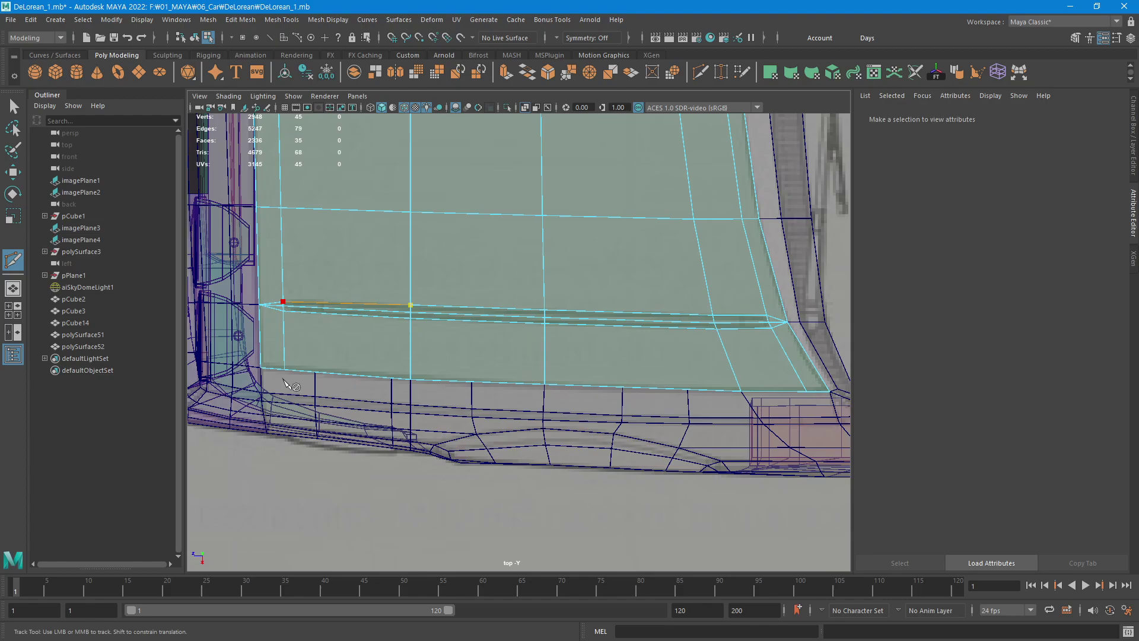
key("space")
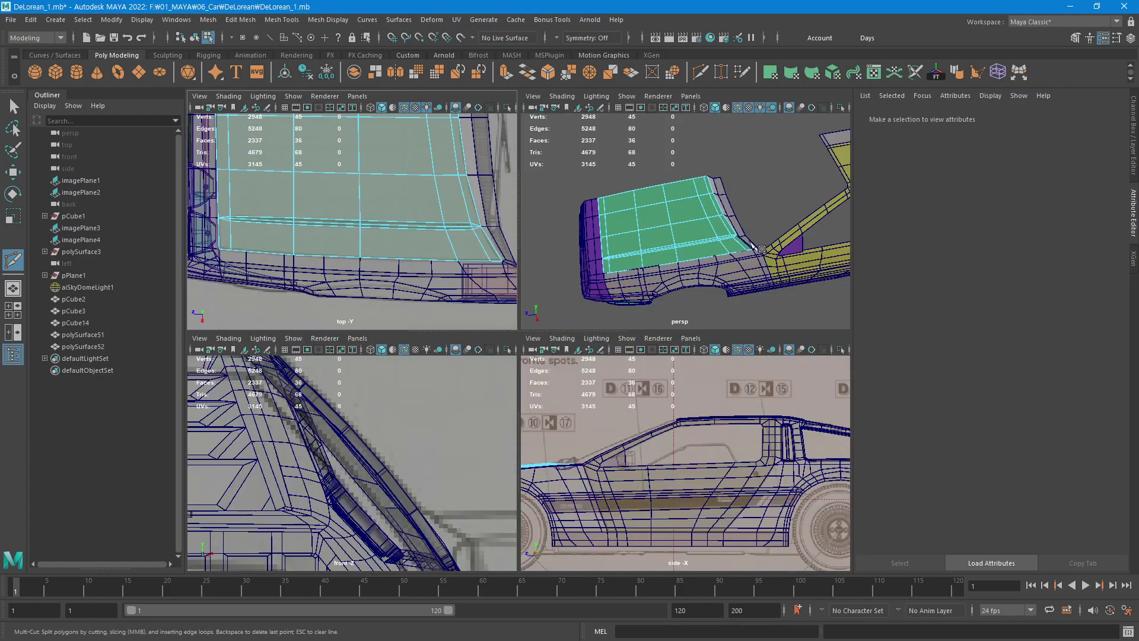
In the perspective view, select the crease line edges on the green hood.
key("space")
left_click_drag(603, 362, 643, 364, "alt")
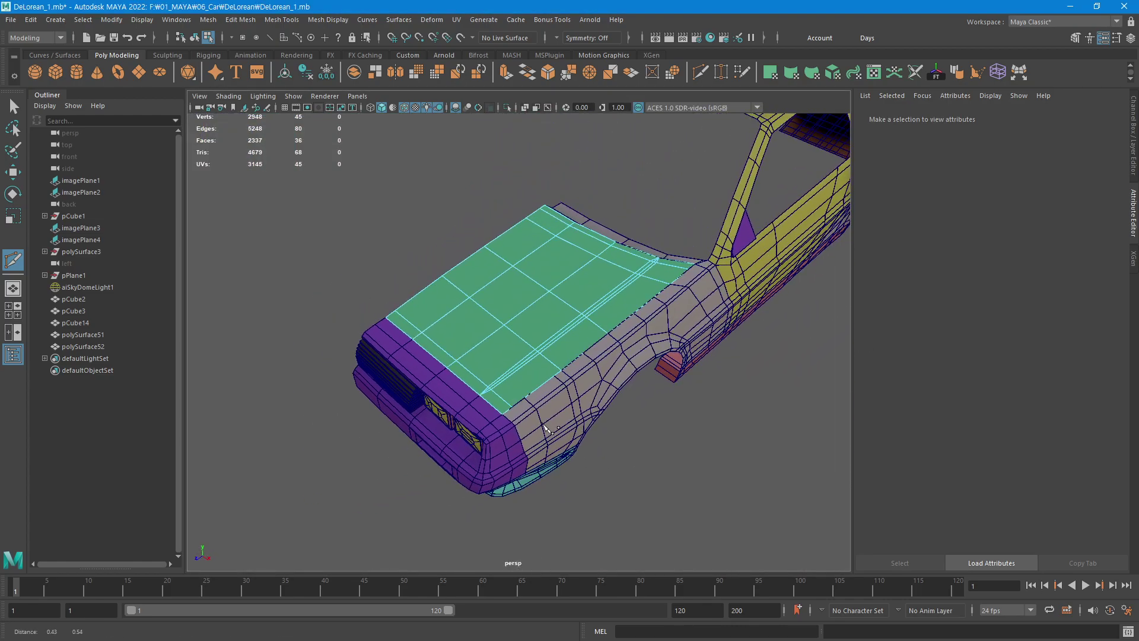
mouse_move(643, 364)
right_mouse_down("alt")
mouse_move(814, 381)
mouse_move(673, 359)
right_mouse_up("alt")
key("w")
middle_click_drag(673, 359, 582, 344, "alt")
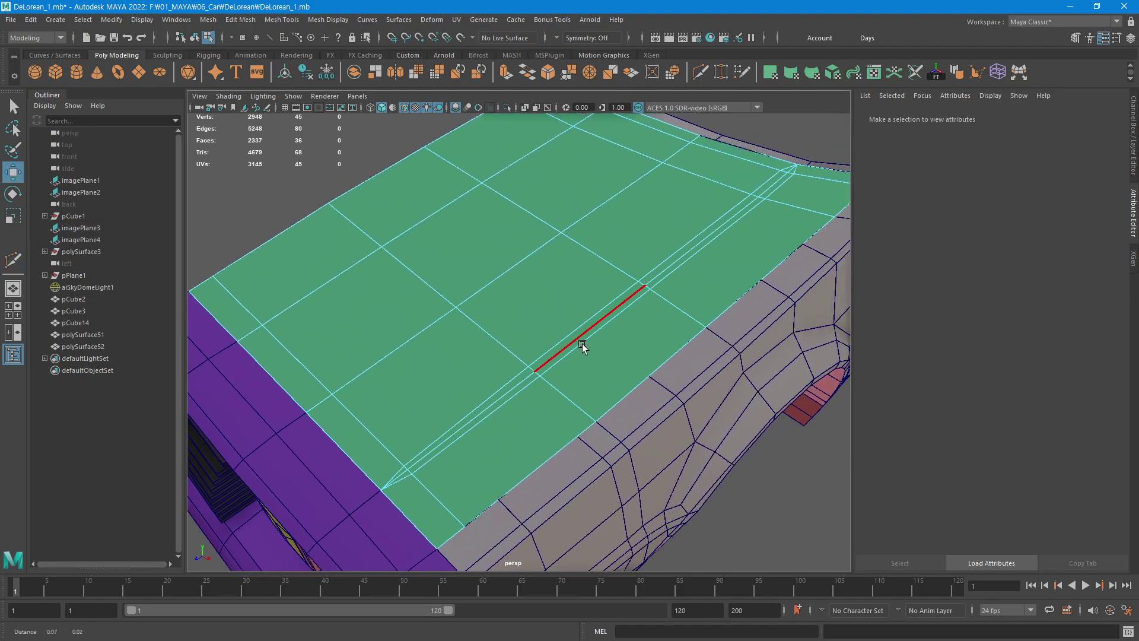
key("F10")
double_click(519, 389)
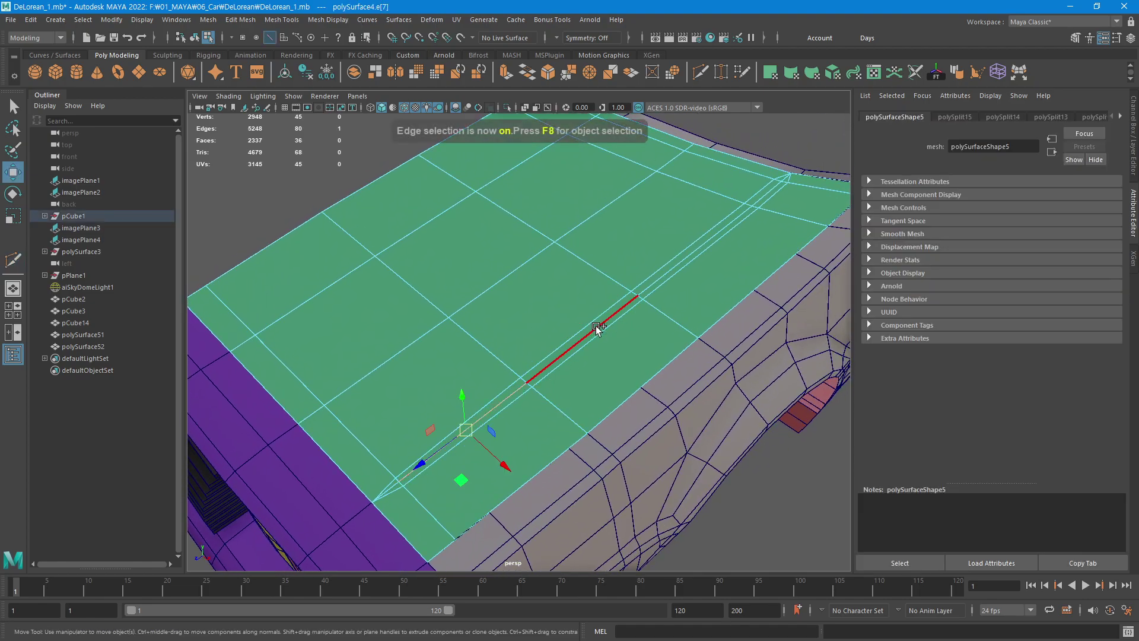
left_click(711, 238, "shift")
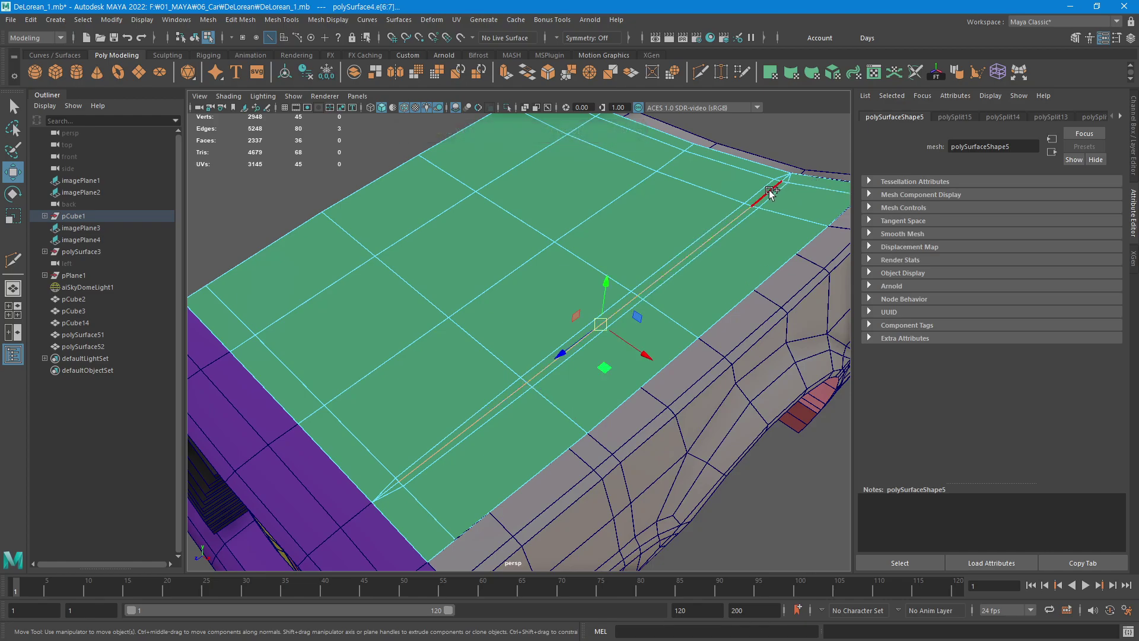
left_click(771, 188, "shift")
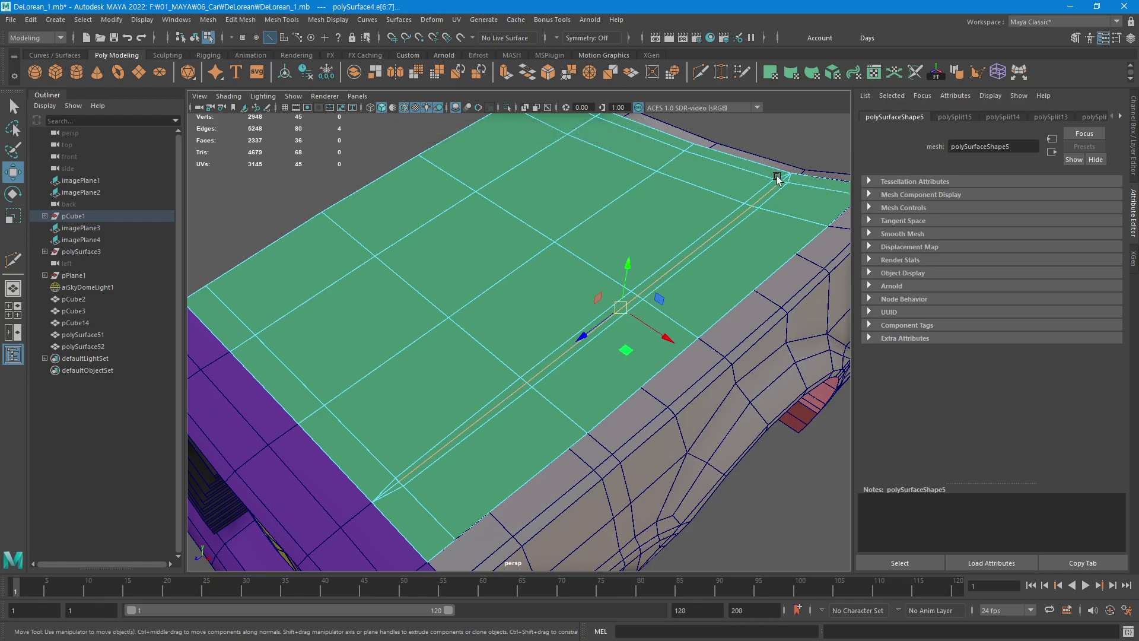
Move the selected crease edges slightly up in Y to form the ridge.
left_click_drag(771, 189, 640, 349, "alt")
scroll(639, 348, "up", 2)
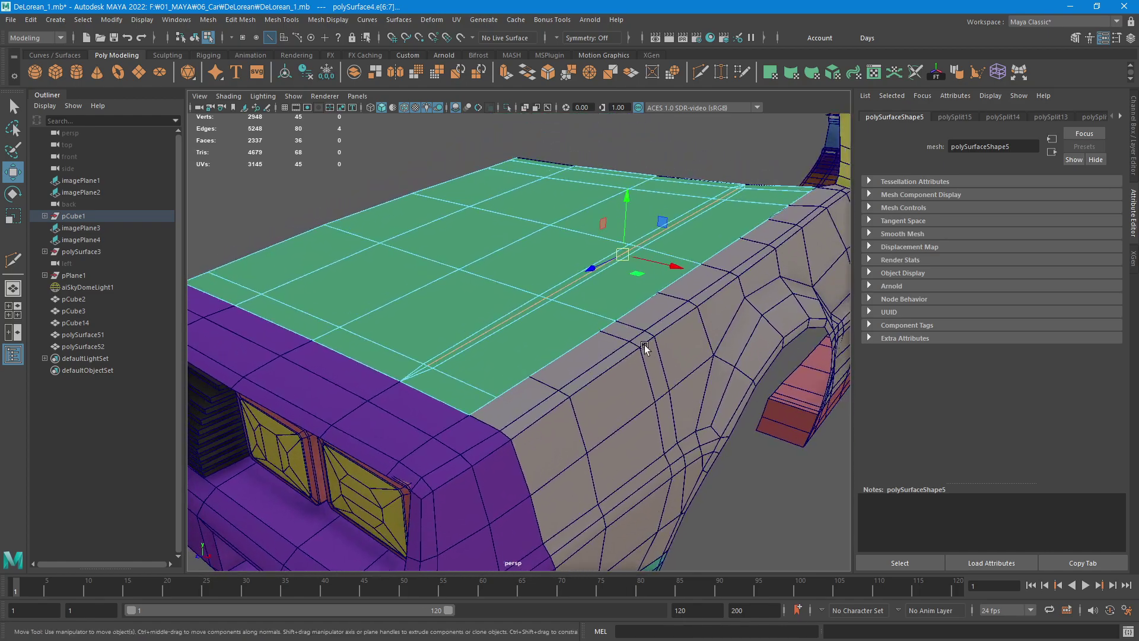
scroll(603, 369, "up", 1)
scroll(730, 325, "up", 3)
left_click_drag(670, 203, 669, 203)
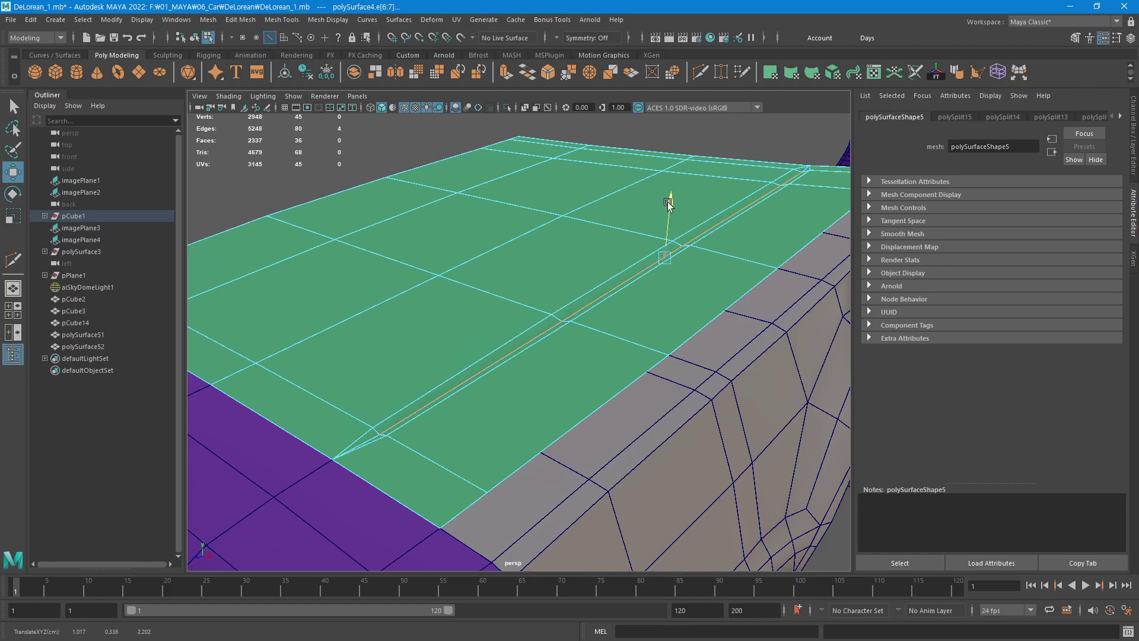
left_click_drag(669, 204, 668, 203)
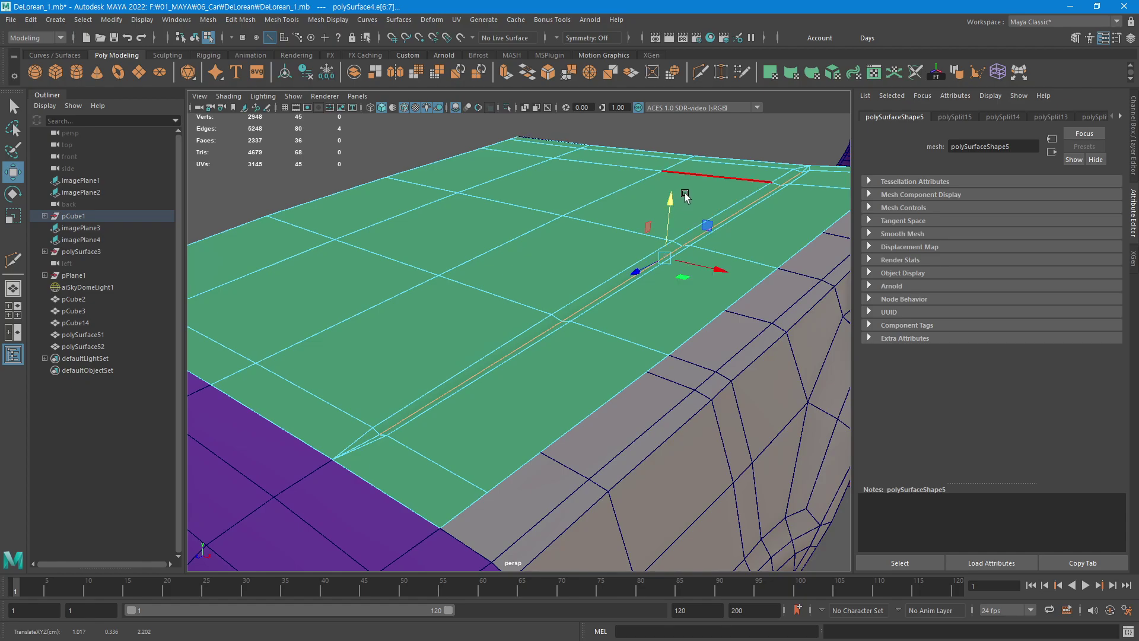
key("F8")
right_click_drag(762, 295, 432, 376, "alt")
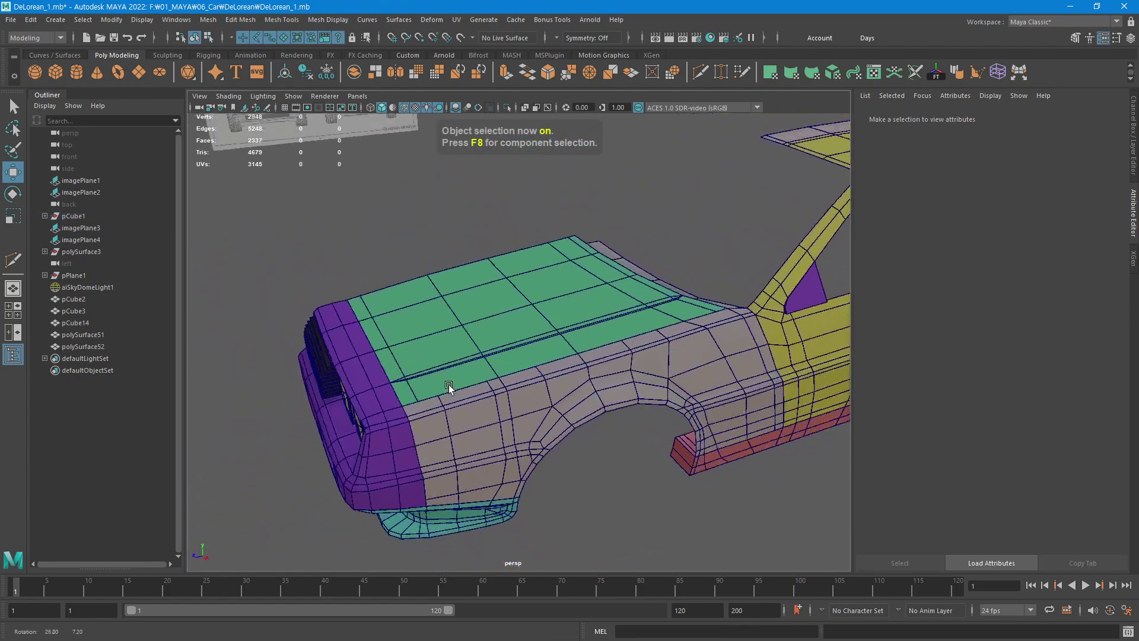
Turn off Wireframe on Shaded and orbit around the car's front.
left_click_drag(433, 377, 522, 273, "alt")
left_click(404, 107)
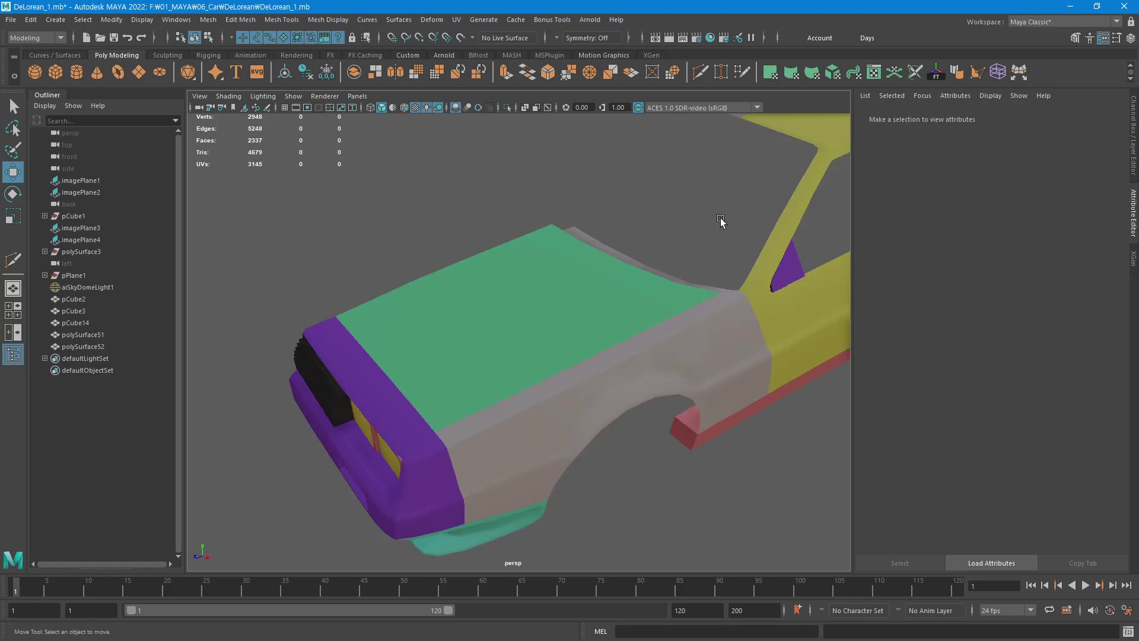
mouse_move(649, 311)
left_mouse_down("alt")
mouse_move(747, 300)
mouse_move(523, 157)
left_mouse_up("alt")
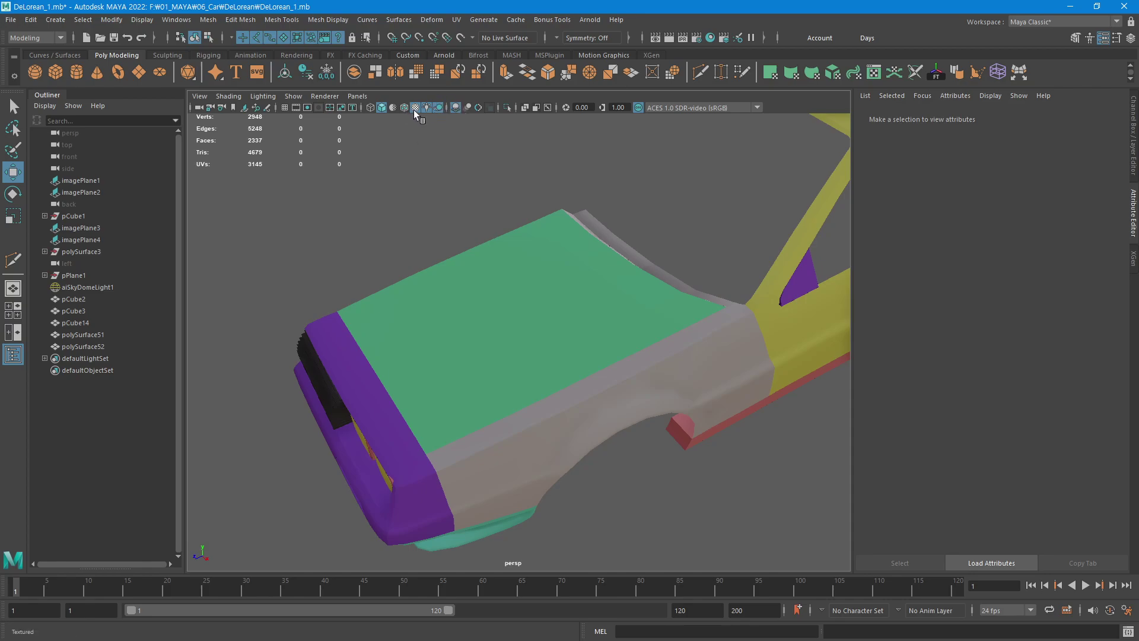
mouse_move(422, 166)
left_mouse_down("alt")
mouse_move(579, 310)
mouse_move(706, 301)
mouse_move(618, 319)
left_mouse_up("alt")
left_click(617, 318)
left_click(752, 218)
Inspect the hood crease up close from several angles and select the hood mesh.
mouse_move(752, 219)
left_mouse_down("alt")
mouse_move(611, 283)
mouse_move(459, 288)
mouse_move(443, 308)
left_mouse_up("alt")
right_click_drag(442, 308, 780, 287, "alt")
mouse_move(780, 288)
left_mouse_down("alt")
mouse_move(722, 267)
mouse_move(760, 254)
mouse_move(746, 255)
left_mouse_up("alt")
mouse_move(749, 275)
left_mouse_down("alt")
mouse_move(651, 300)
mouse_move(666, 325)
mouse_move(635, 323)
left_mouse_up("alt")
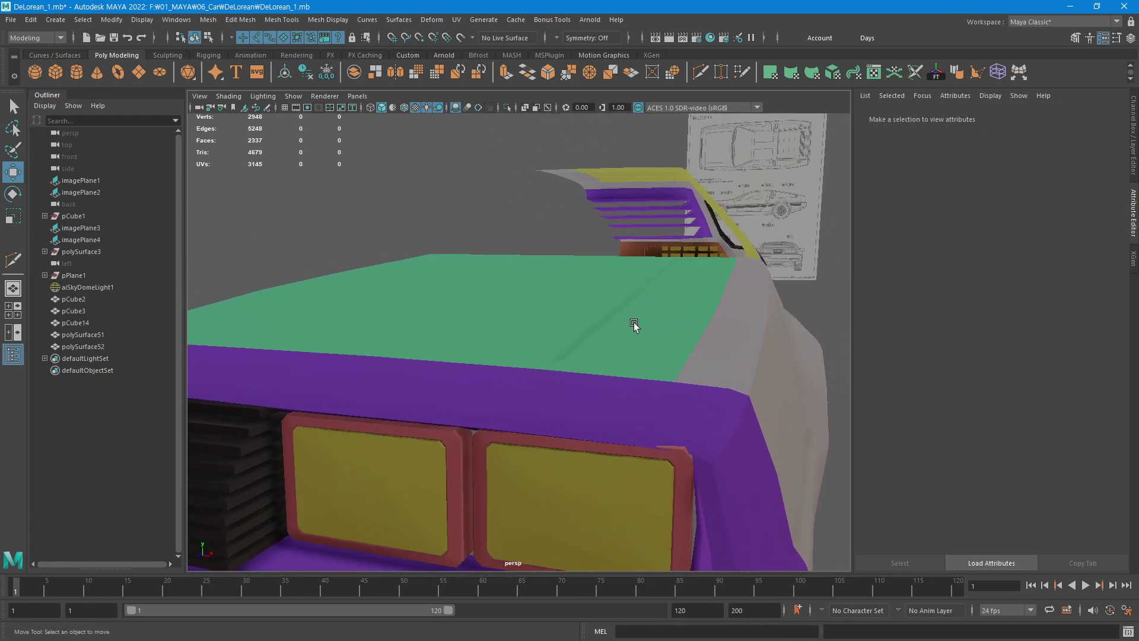
right_click_drag(636, 323, 816, 313, "alt")
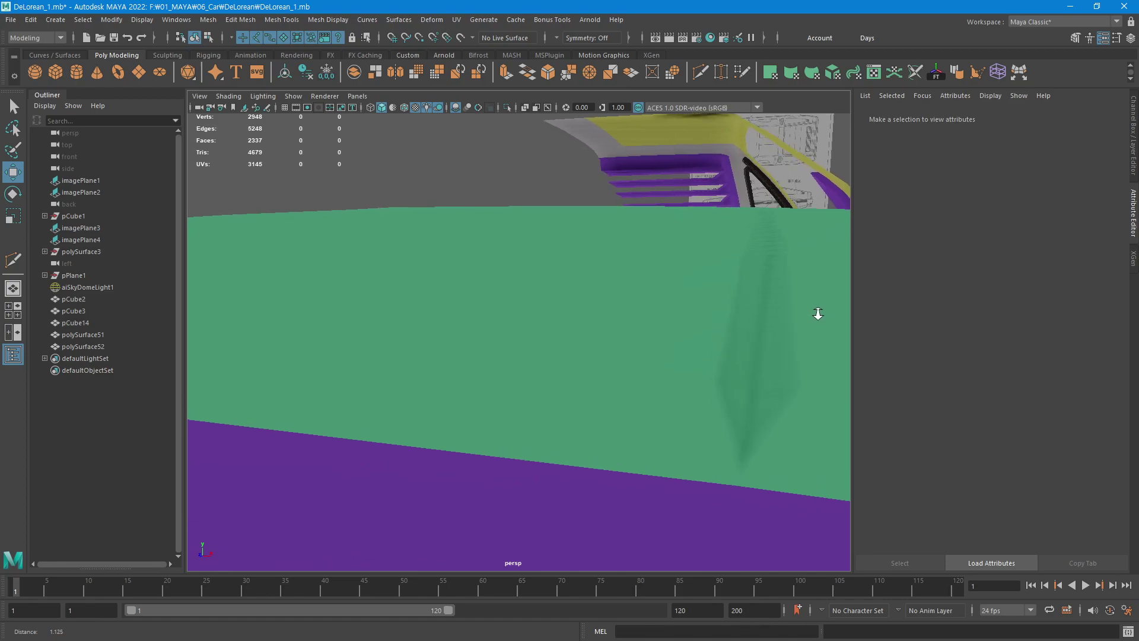
mouse_move(816, 313)
left_mouse_down("alt")
mouse_move(521, 389)
mouse_move(521, 406)
mouse_move(564, 386)
left_mouse_up("alt")
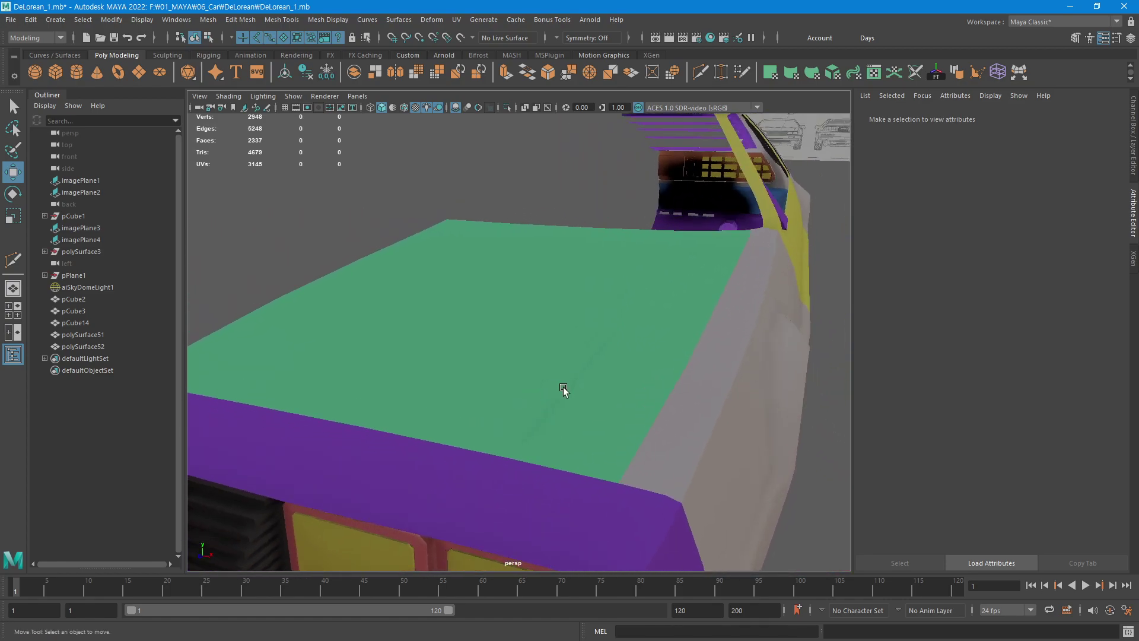
left_click(563, 387)
mouse_move(660, 311)
left_mouse_down("alt")
mouse_move(600, 349)
mouse_move(610, 392)
left_mouse_up("alt")
Re-enable Wireframe on Shaded and look down on the hood's edge flow.
right_click_drag(610, 391, 596, 323, "alt")
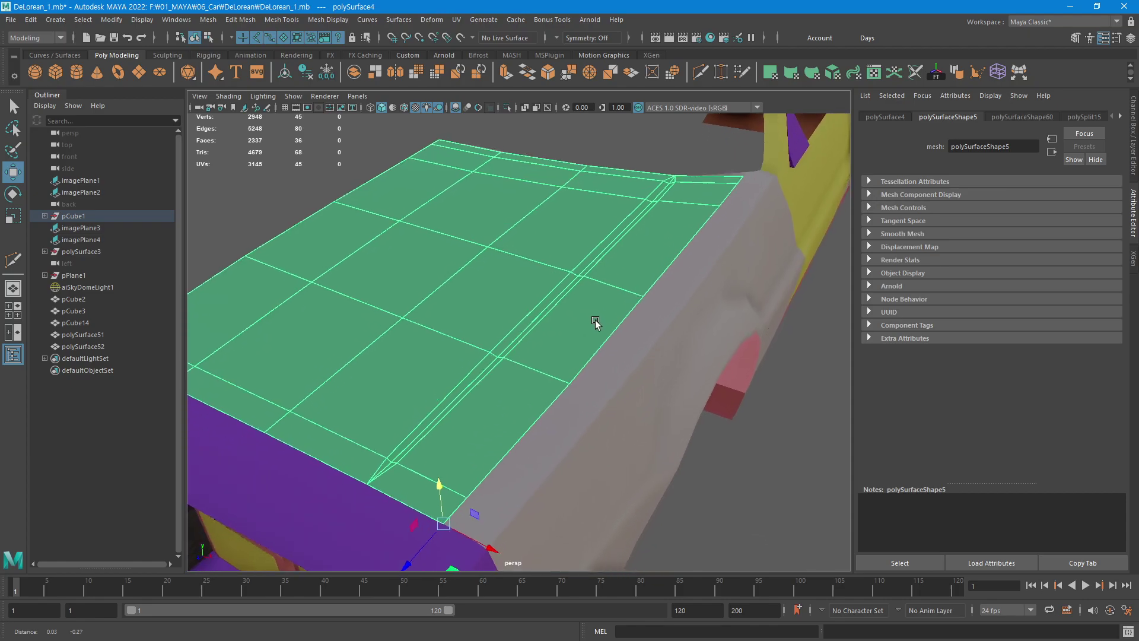
mouse_move(595, 323)
left_mouse_down("alt")
mouse_move(613, 326)
mouse_move(593, 330)
left_mouse_up("alt")
mouse_move(592, 330)
right_mouse_down("alt")
mouse_move(654, 316)
mouse_move(634, 319)
right_mouse_up("alt")
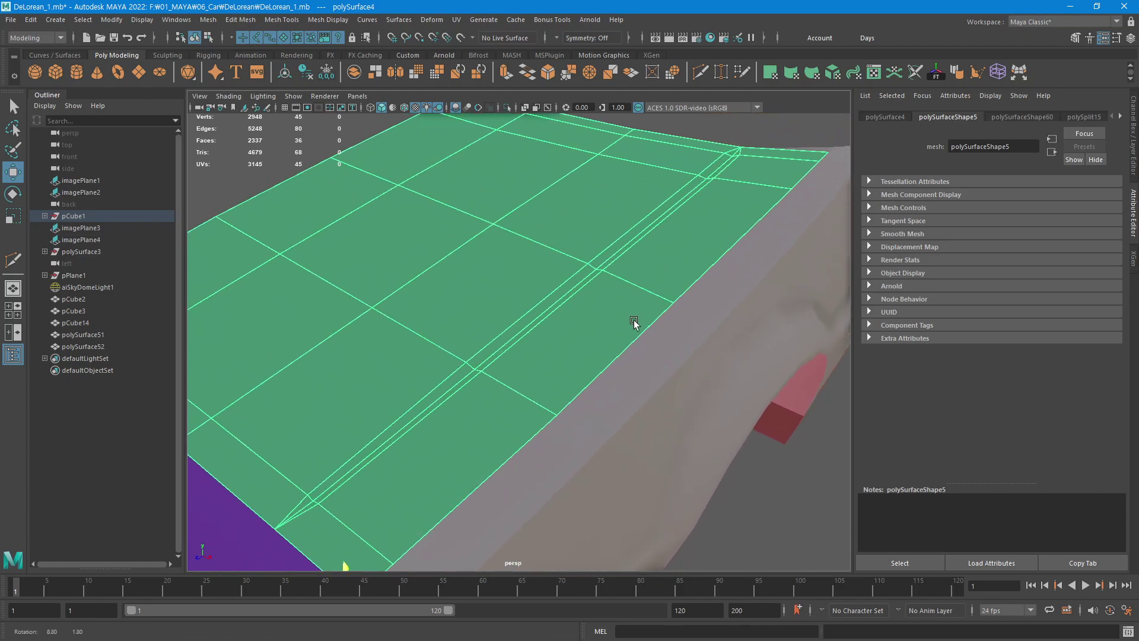
left_click(404, 108)
right_click_drag(721, 330, 705, 387, "alt")
mouse_move(705, 387)
left_mouse_down("alt")
mouse_move(667, 487)
mouse_move(700, 451)
left_mouse_up("alt")
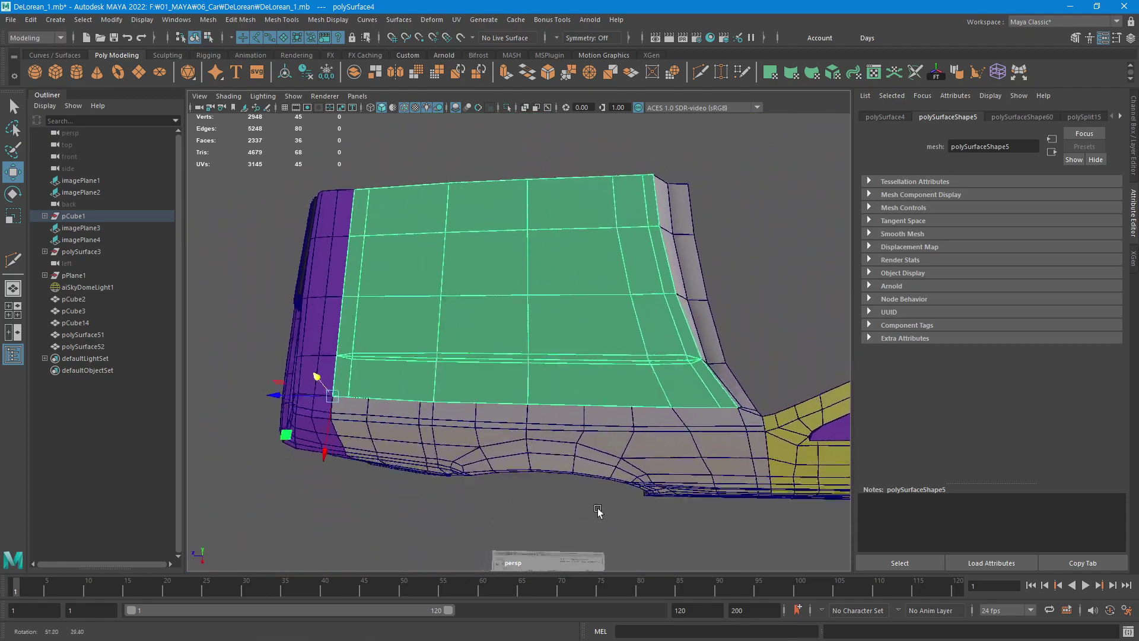
right_click_drag(700, 451, 748, 454, "alt")
mouse_move(748, 455)
left_mouse_down("alt")
mouse_move(694, 400)
mouse_move(682, 412)
left_mouse_up("alt")
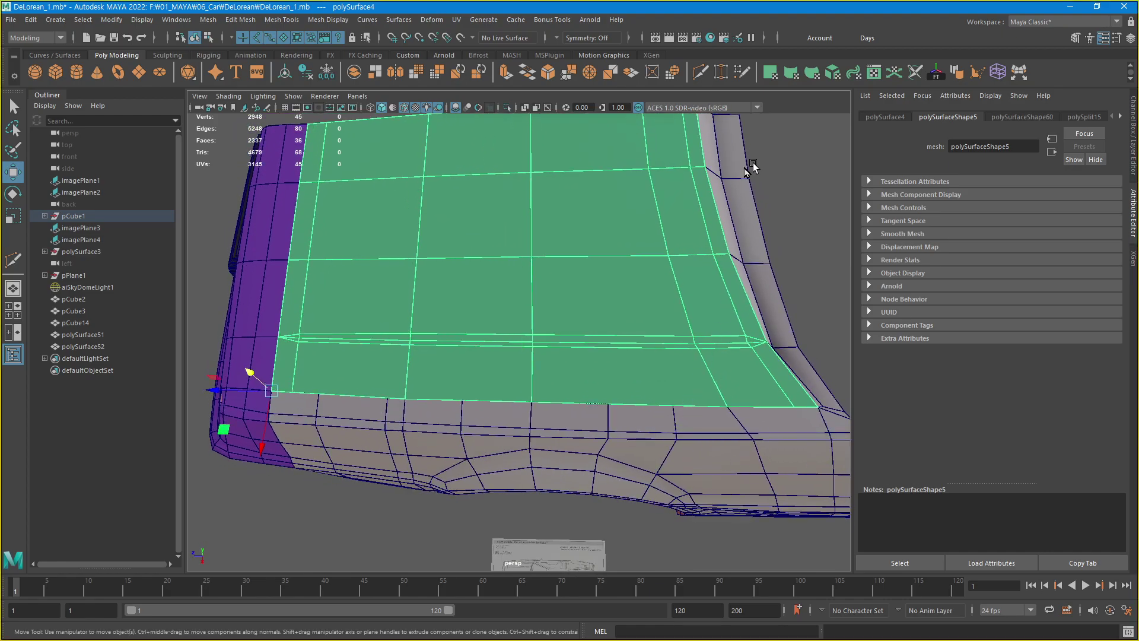